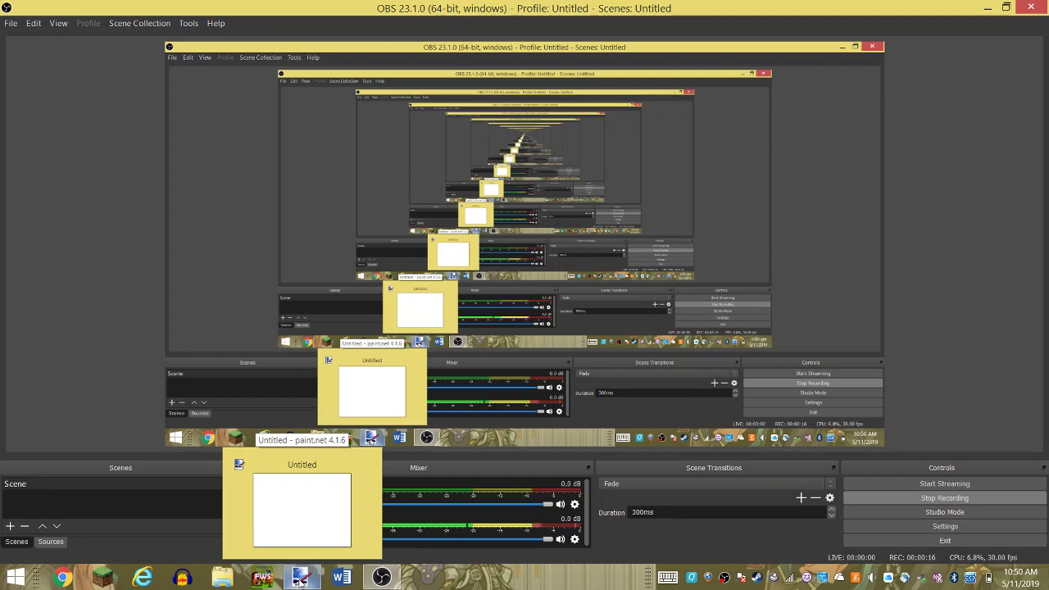
# - Switch from OBS to the blank untitled 800 × 600 paint.net canvas
pyautogui.click(300, 579)
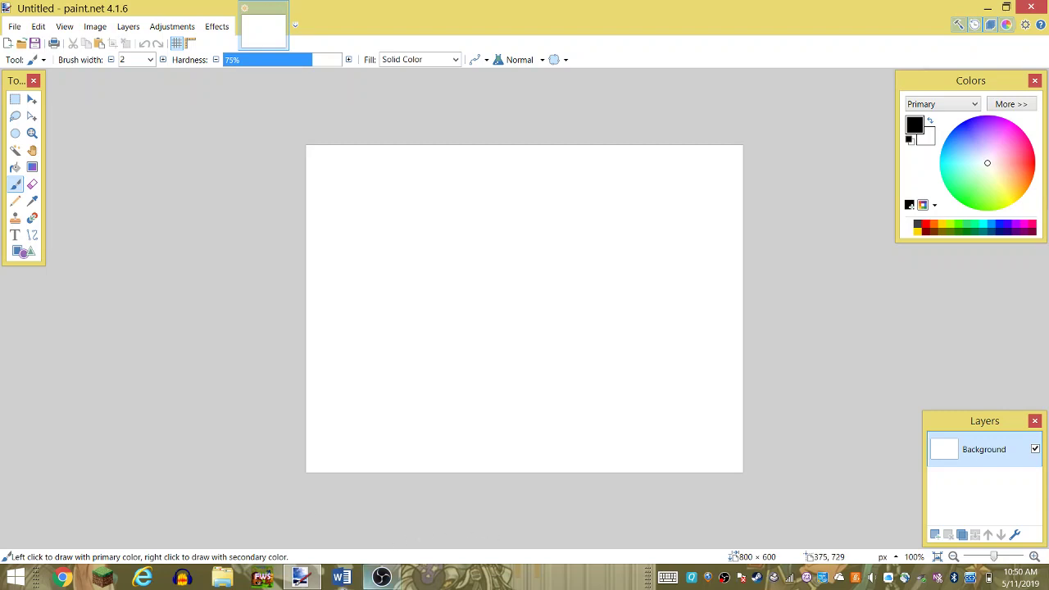
# - Bring the OBS Studio recording window to the foreground over paint.net
pyautogui.click(381, 577)
pyautogui.click(381, 578)
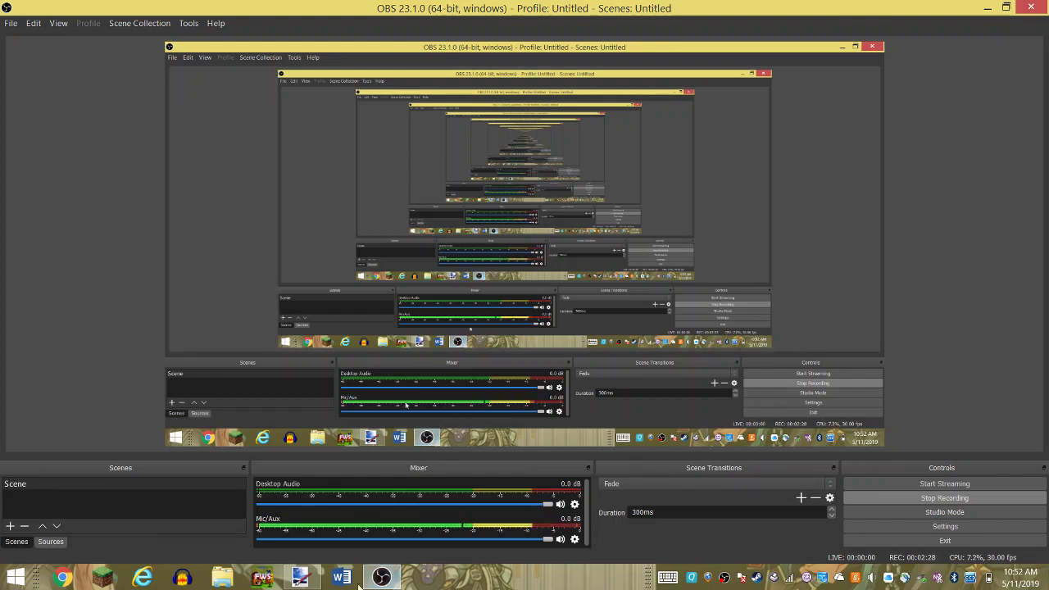
# - Flip between OBS and paint.net, then switch to Microsoft Word's start screen
pyautogui.click(301, 578)
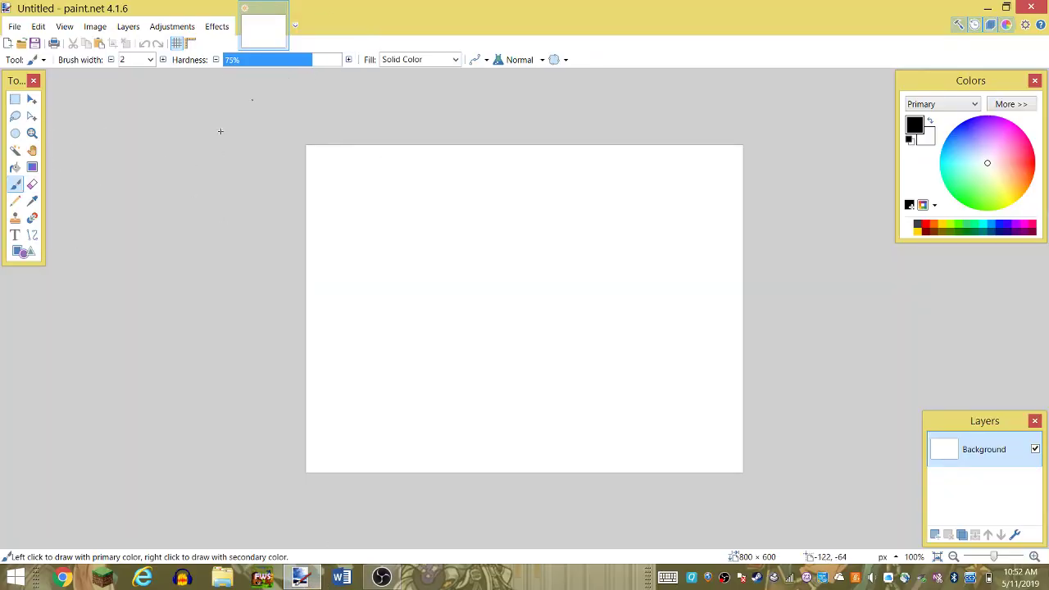
pyautogui.click(381, 578)
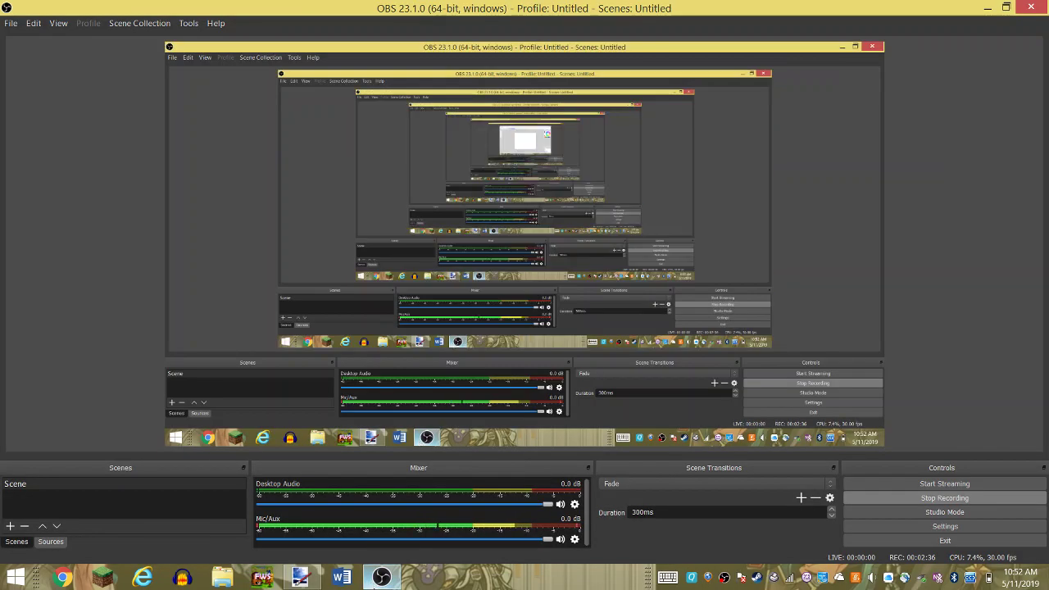
pyautogui.moveTo(381, 577)
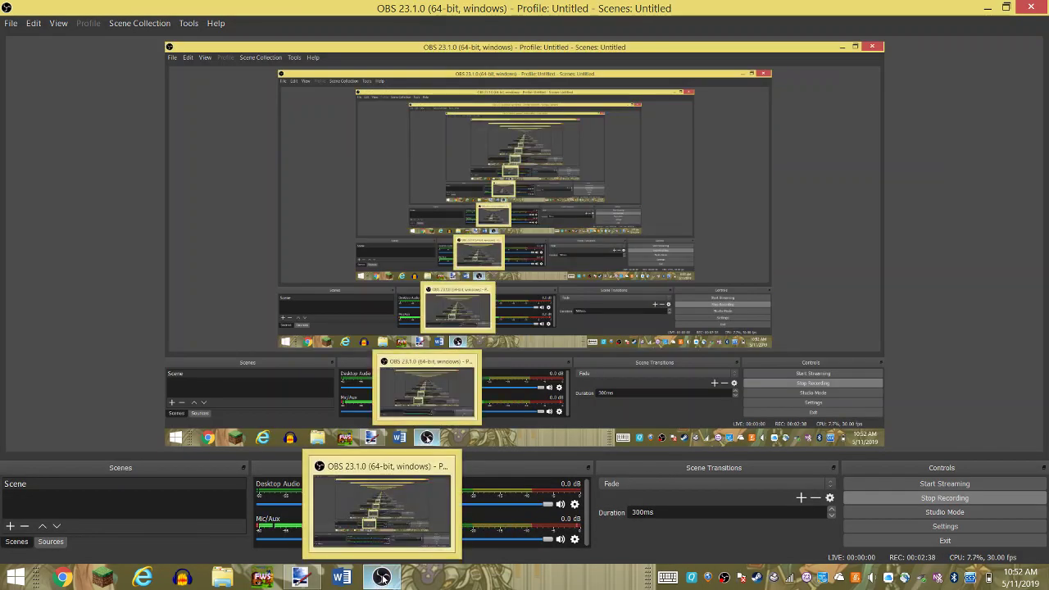
pyautogui.click(381, 578)
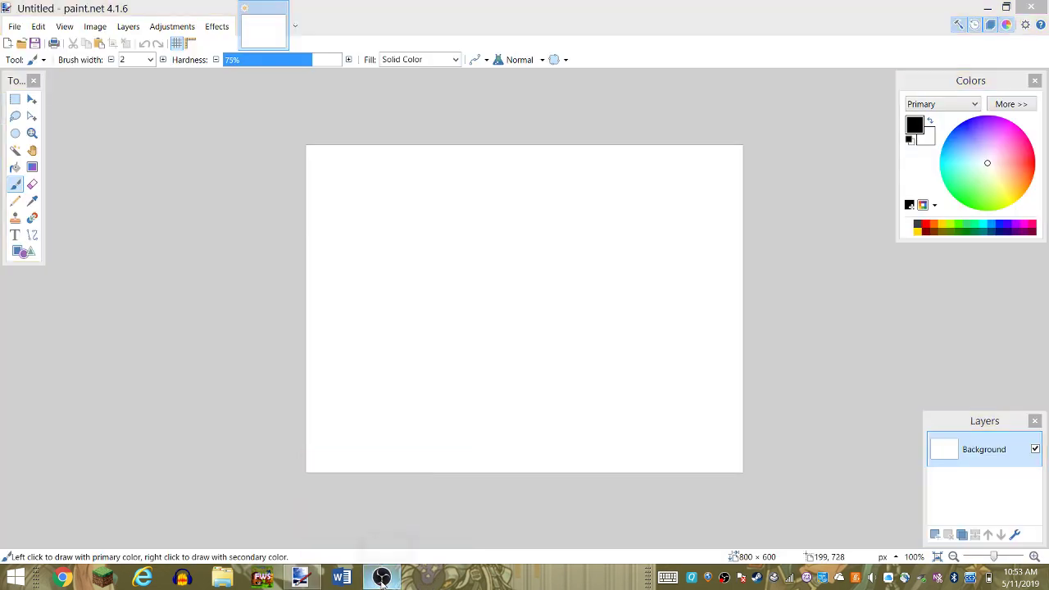
pyautogui.click(381, 577)
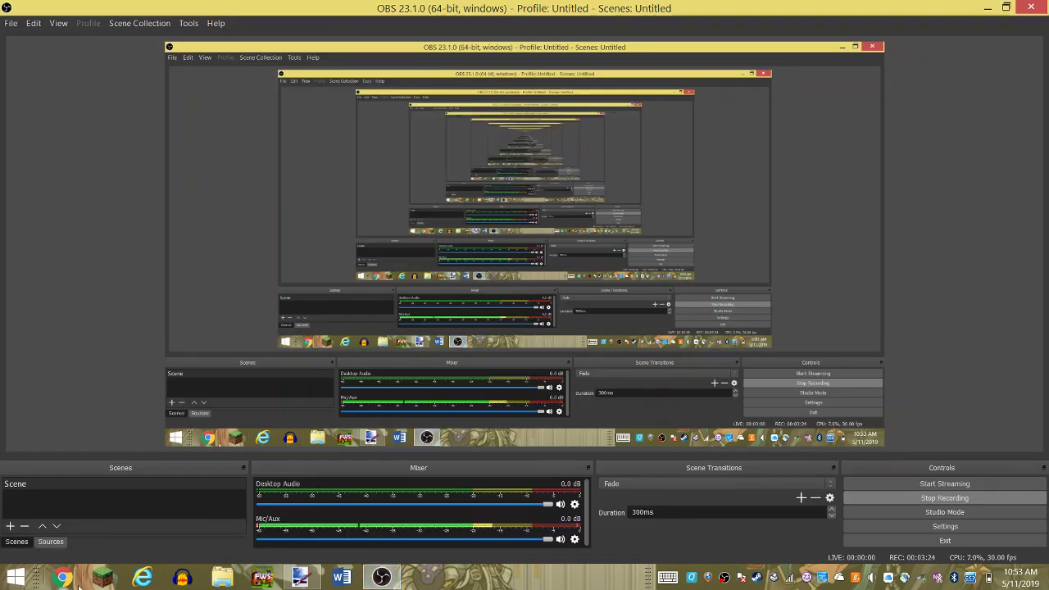
pyautogui.click(302, 576)
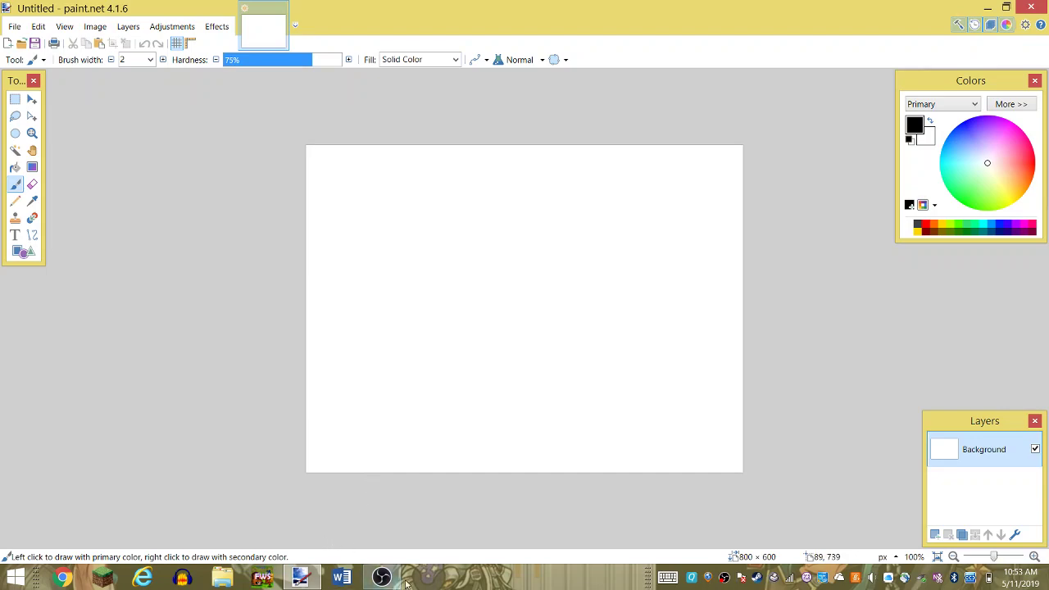
pyautogui.click(343, 578)
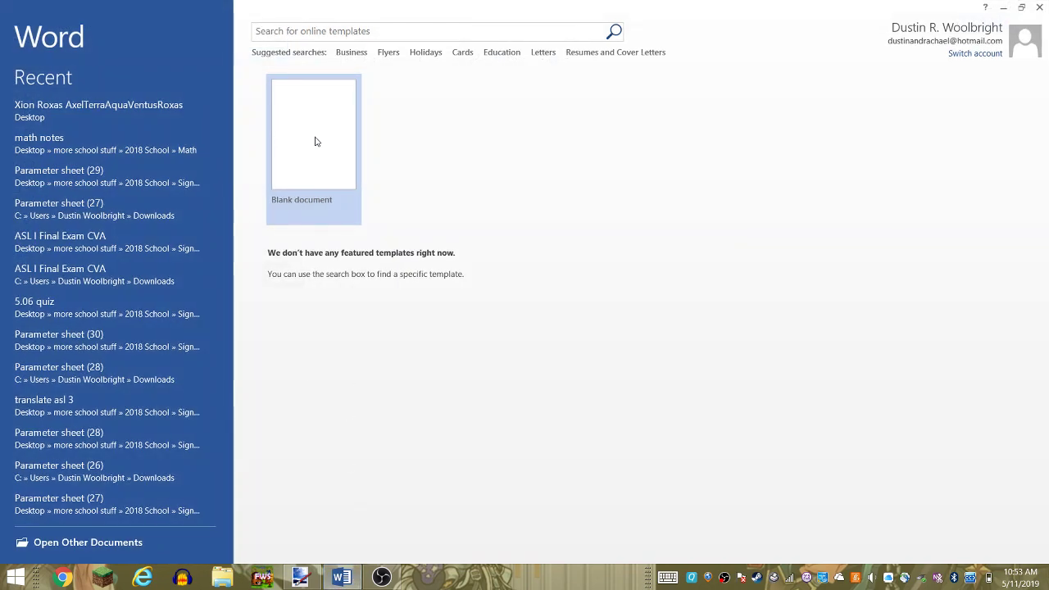
# - In a new blank Word document, search Online Pictures for 'KH3 Riku'
pyautogui.click(318, 141)
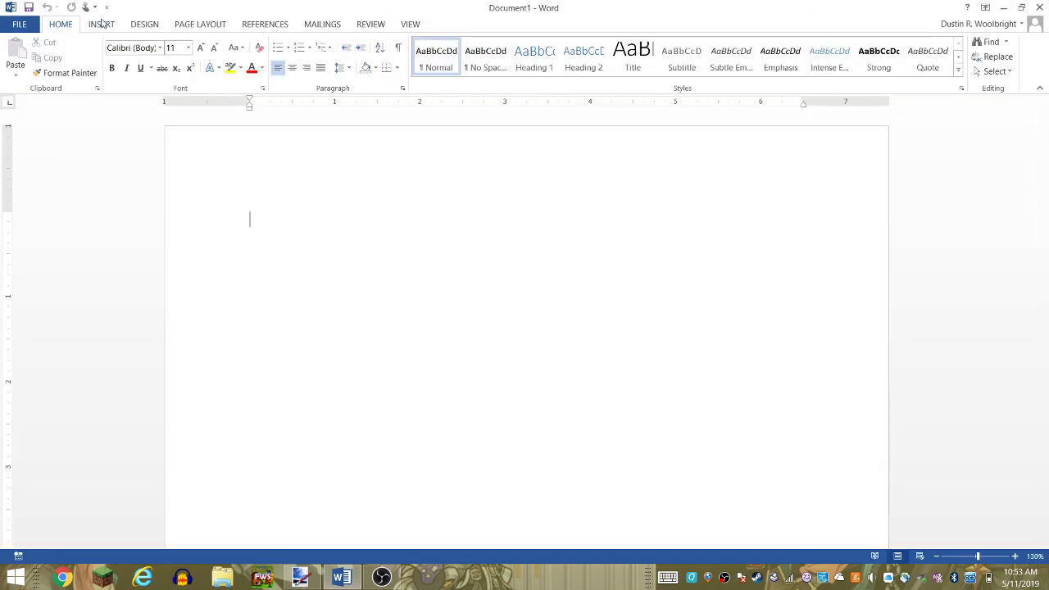
pyautogui.click(101, 26)
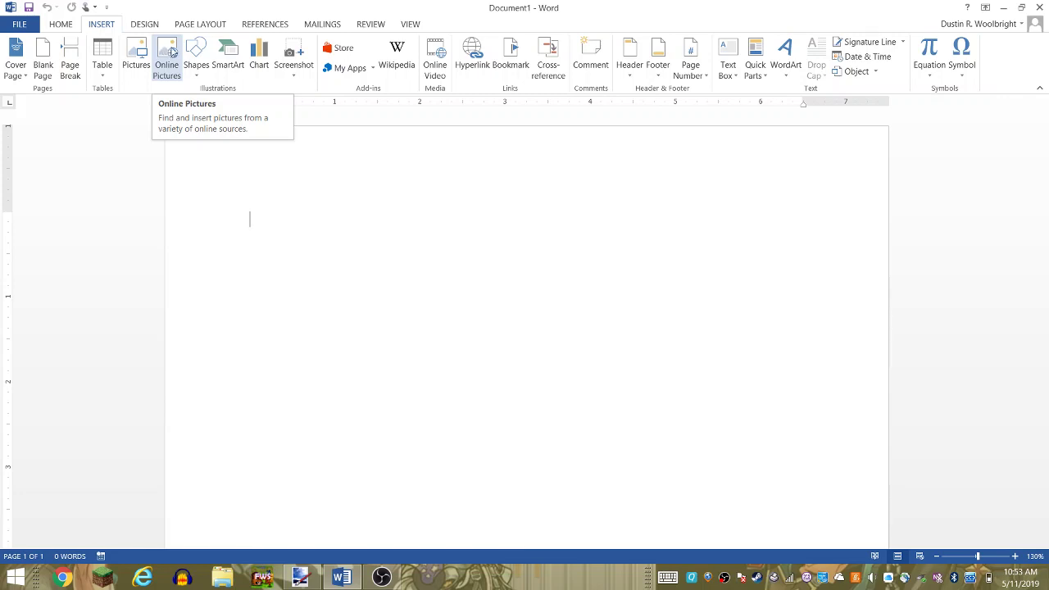
pyautogui.click(169, 54)
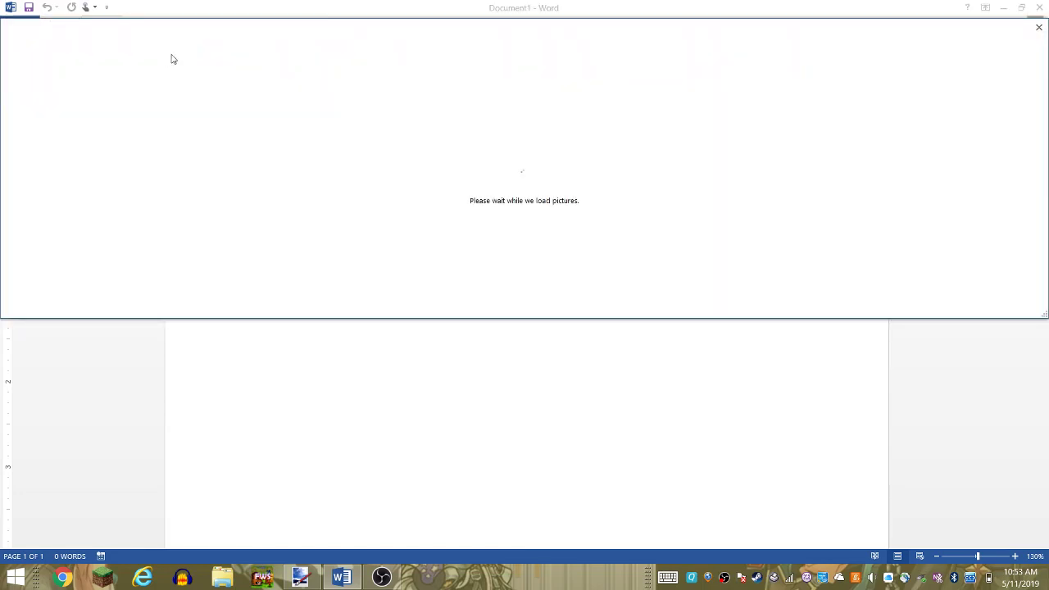
pyautogui.click(581, 92)
pyautogui.write('KH3 Riku')
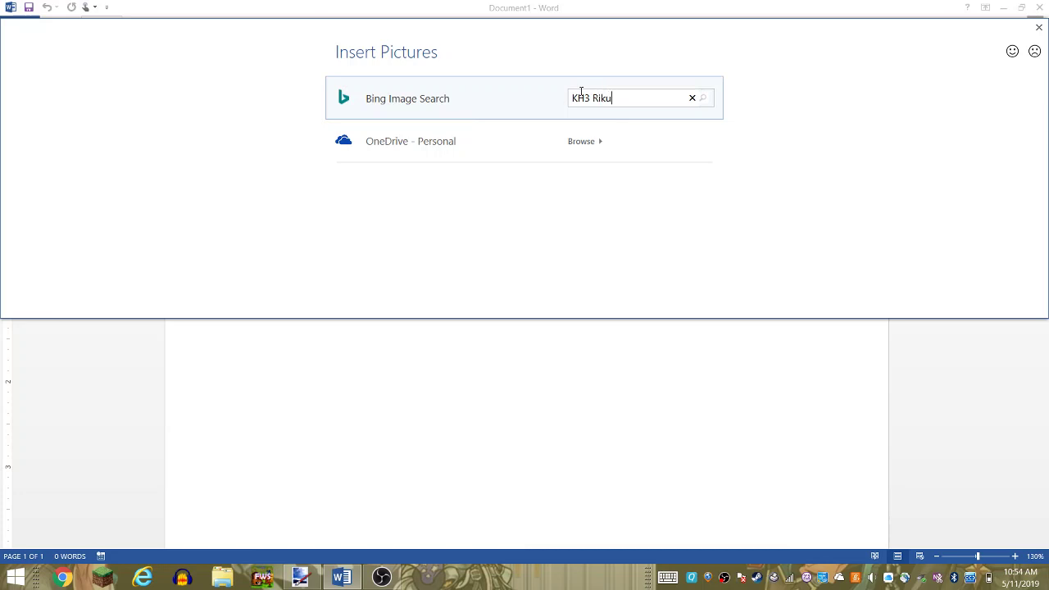
pyautogui.press('Return')
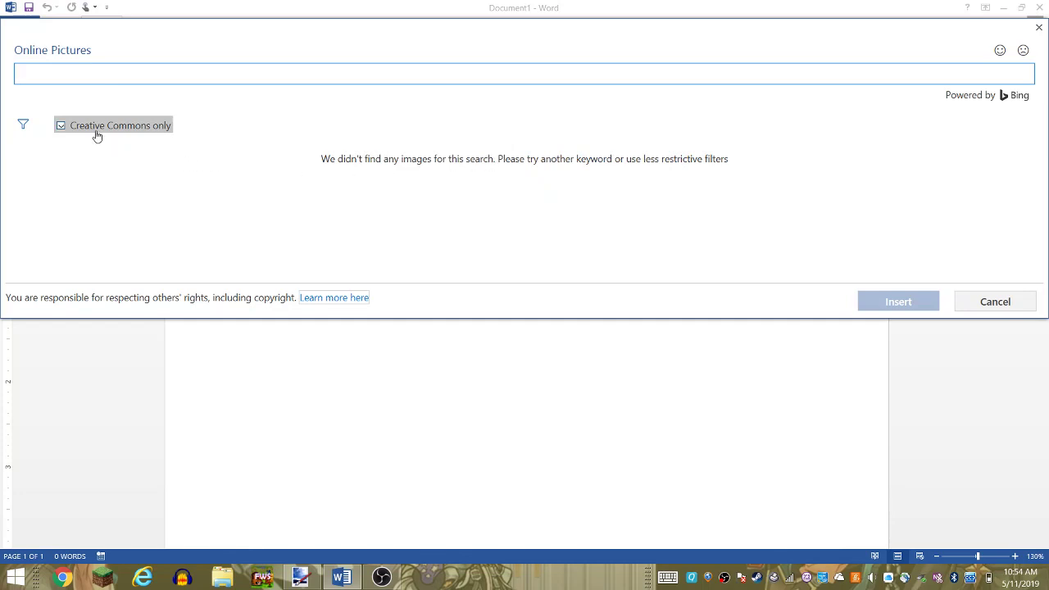
# - Insert the unfiltered full-body Riku image with sword, then switch to paint.net
pyautogui.click(97, 134)
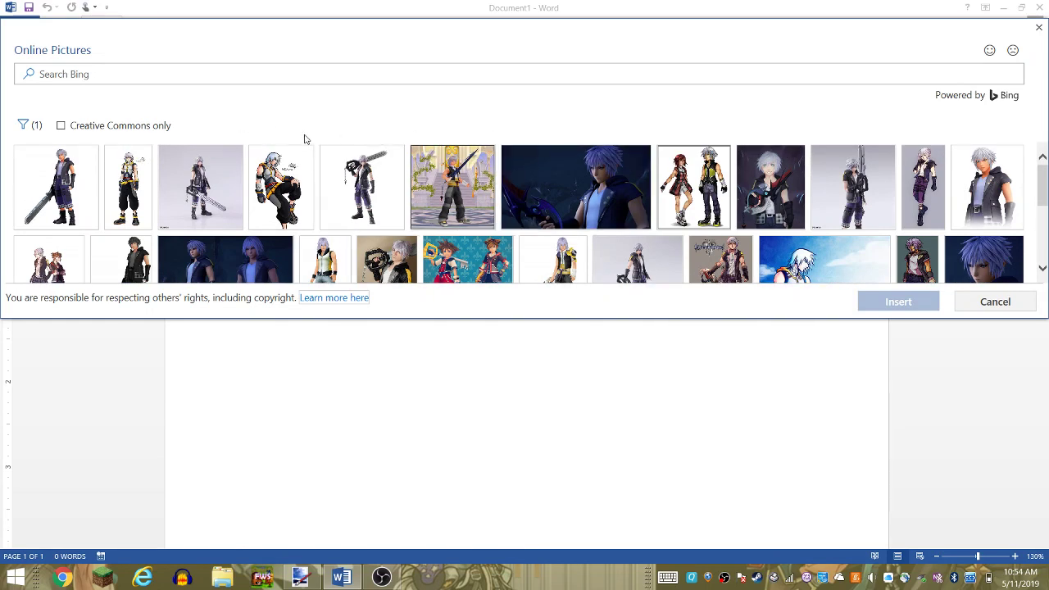
pyautogui.moveTo(128, 187)
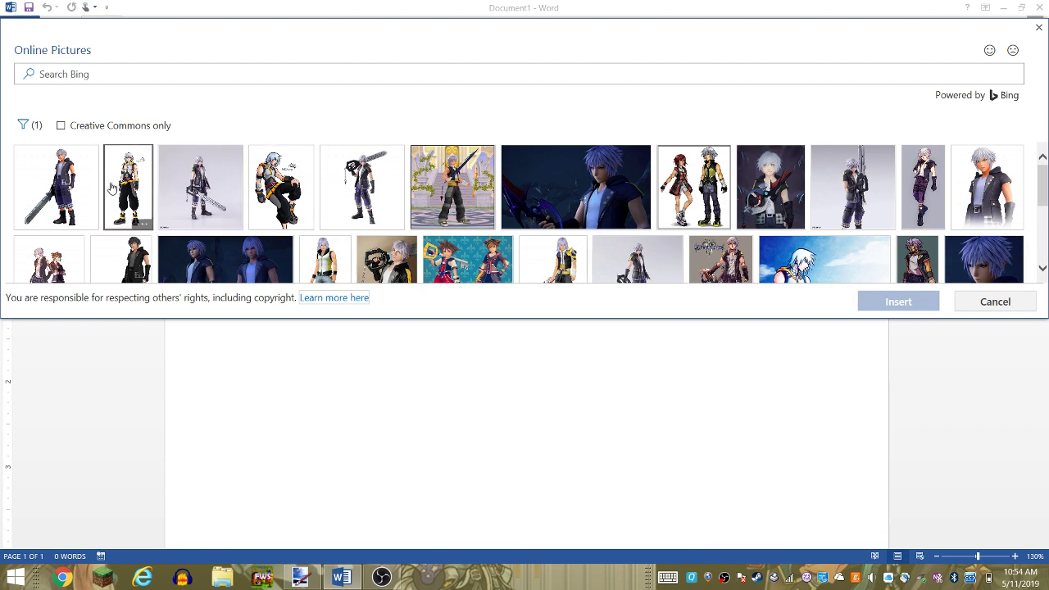
pyautogui.click(64, 184)
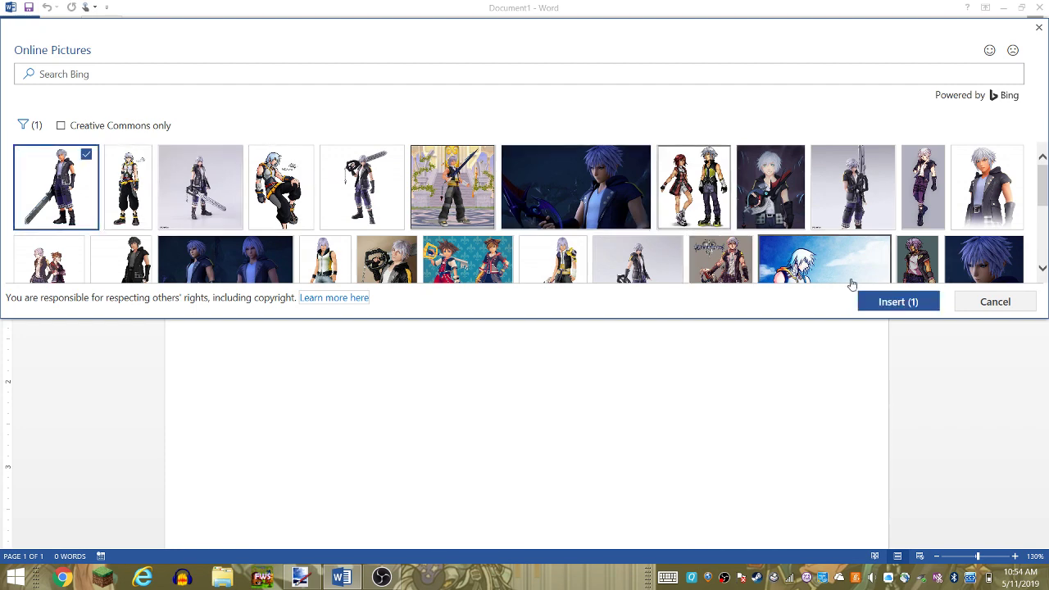
pyautogui.click(871, 303)
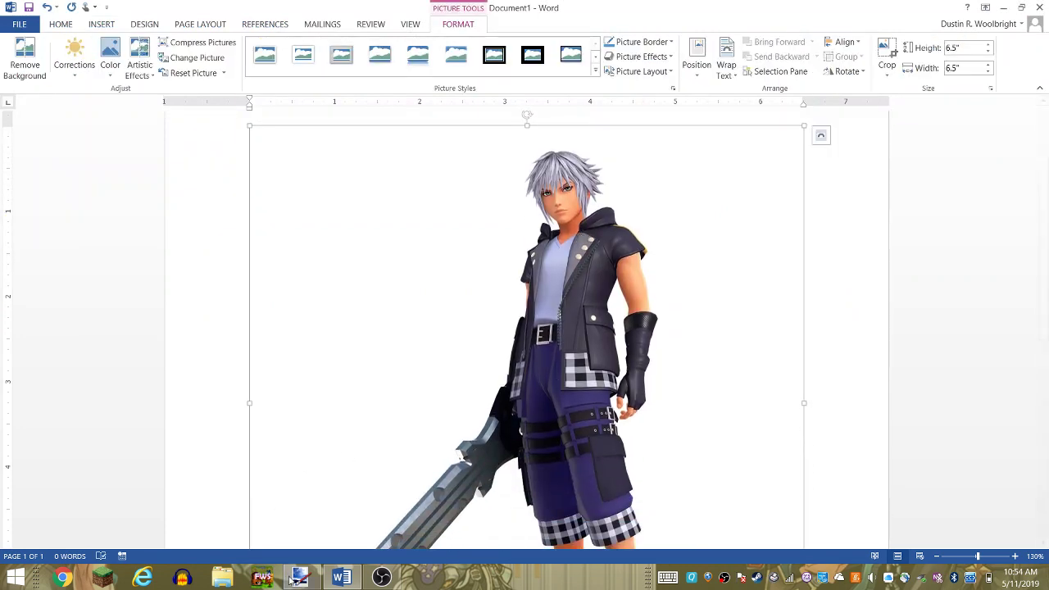
pyautogui.hotkey('alt', 'Tab')
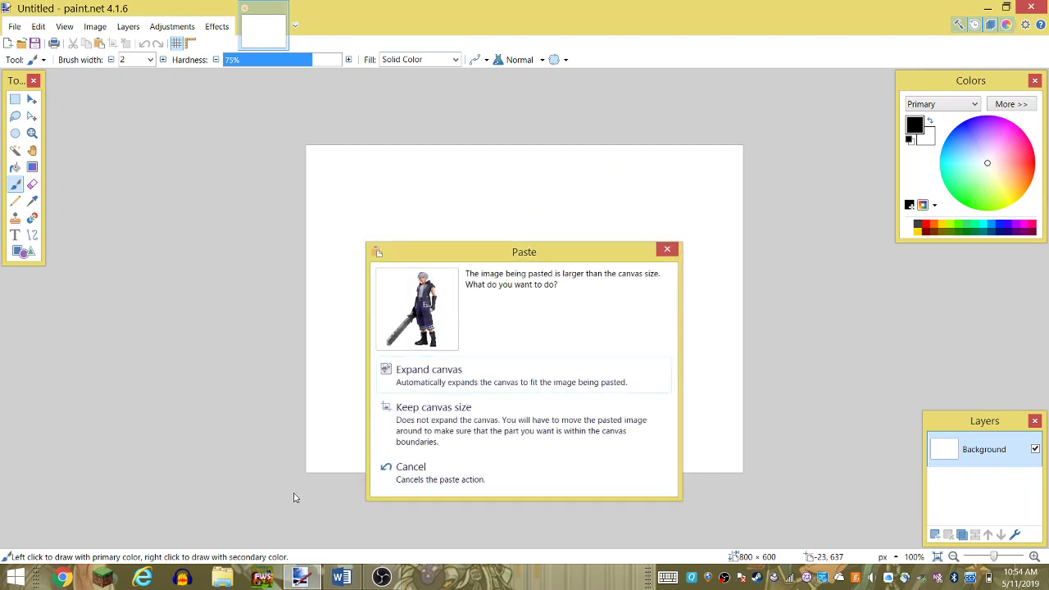
# - Expand the canvas to fit the pasted Riku image and place it on the right side
pyautogui.click(444, 384)
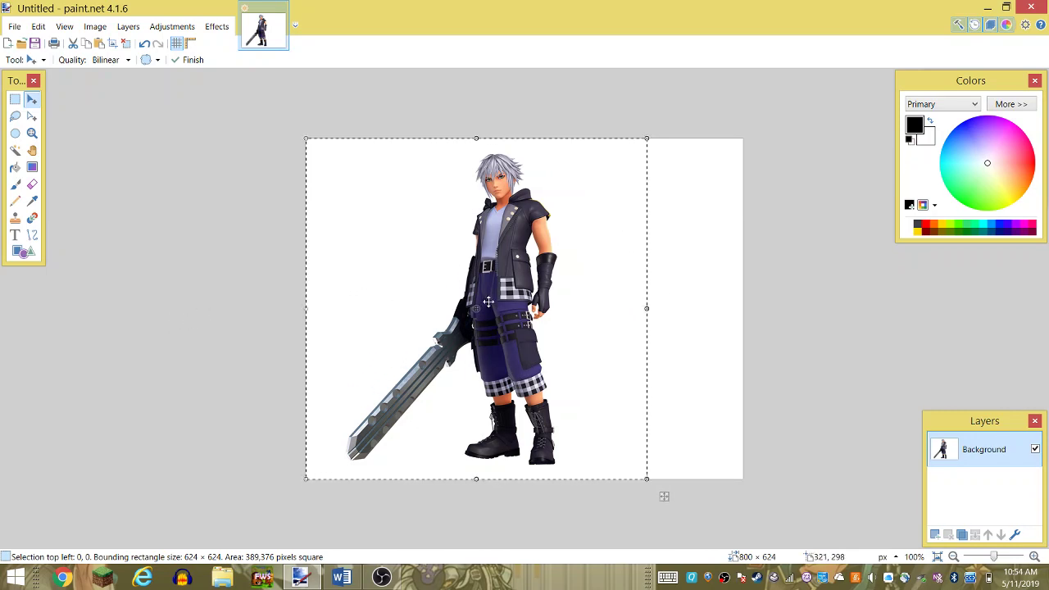
pyautogui.moveTo(491, 302)
pyautogui.mouseDown()
pyautogui.moveTo(630, 291)
pyautogui.moveTo(648, 302)
pyautogui.mouseUp()
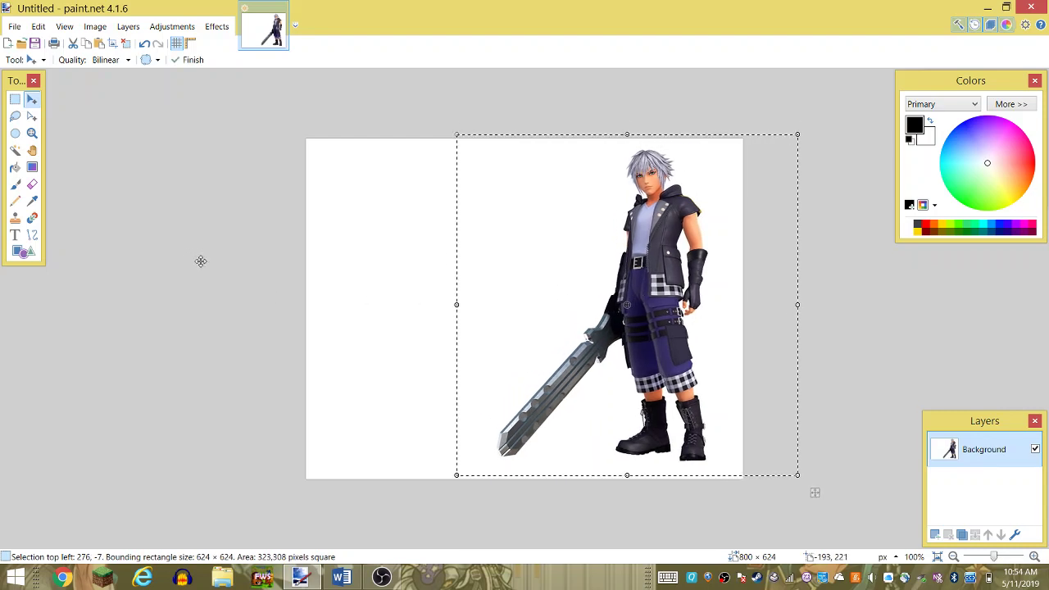
pyautogui.press('Left')
pyautogui.press('Down')
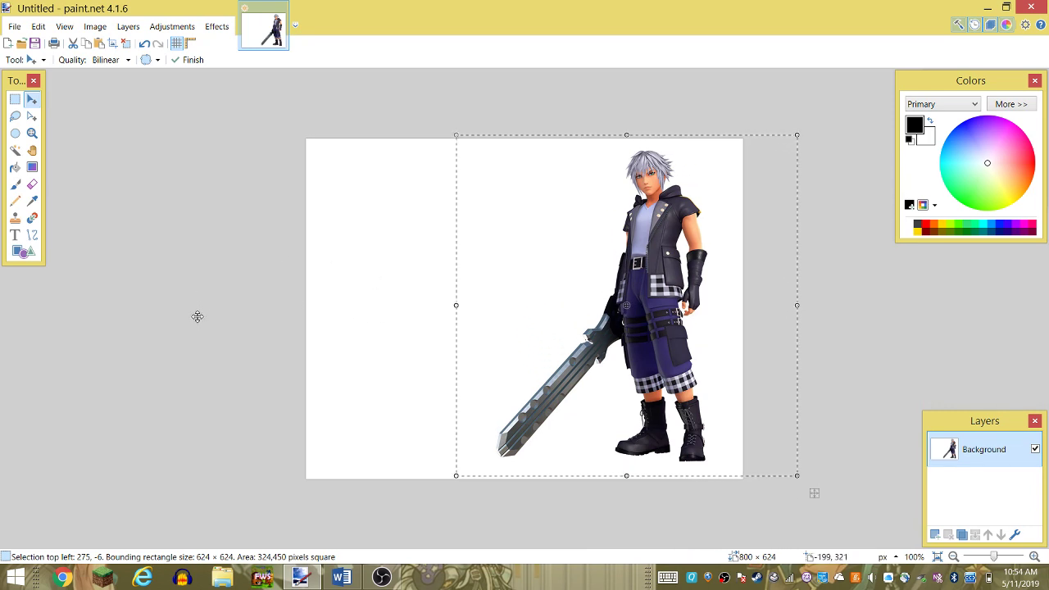
pyautogui.press('Down')
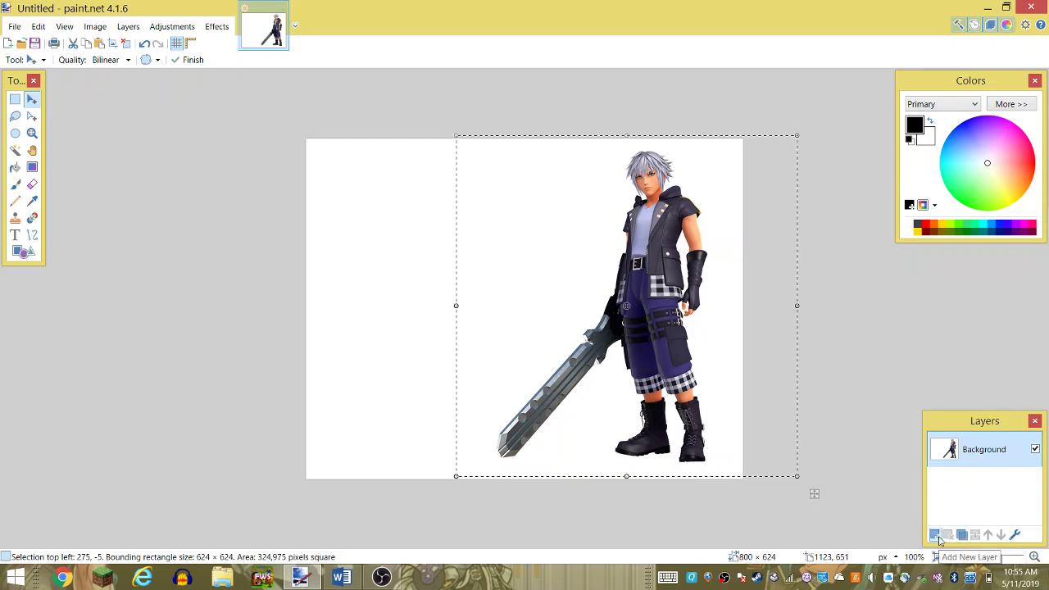
# - Add an empty Layer 2 above Background and finish positioning the Riku image
pyautogui.click(935, 534)
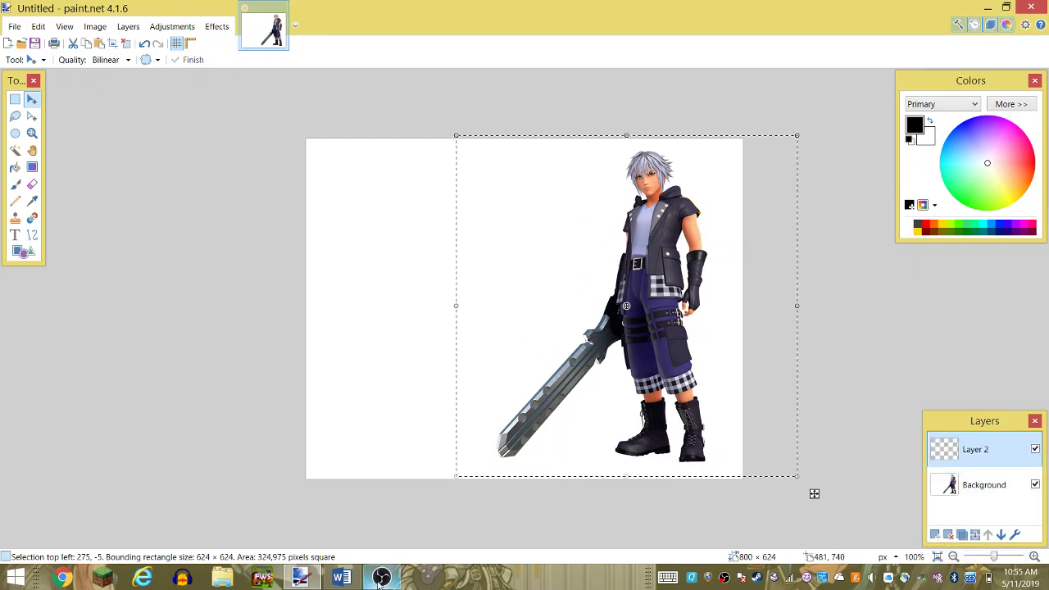
pyautogui.moveTo(315, 512); pyautogui.dragTo(314, 506)
pyautogui.click(33, 59)
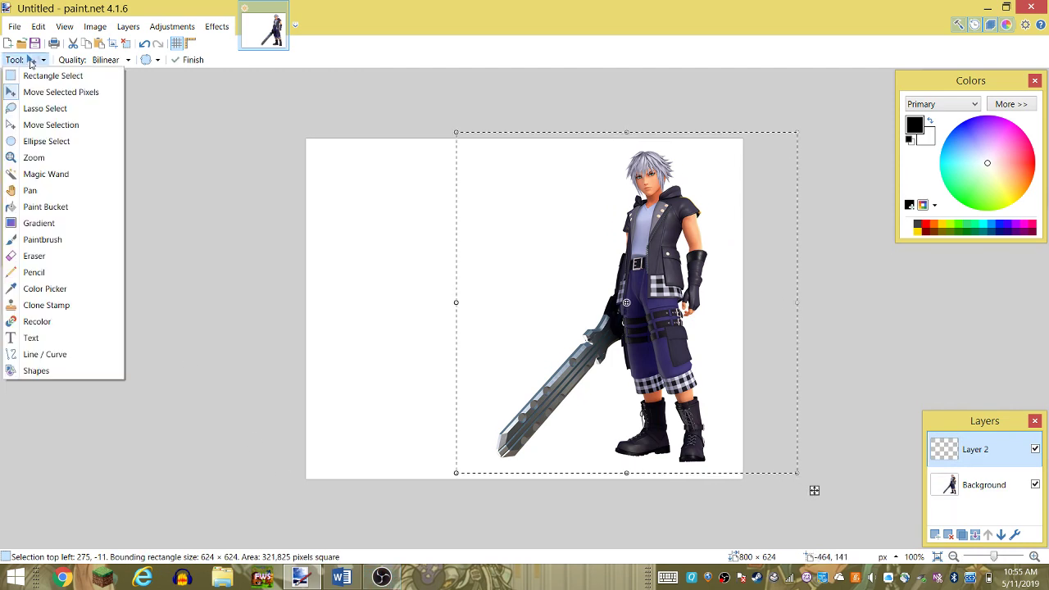
pyautogui.click(41, 77)
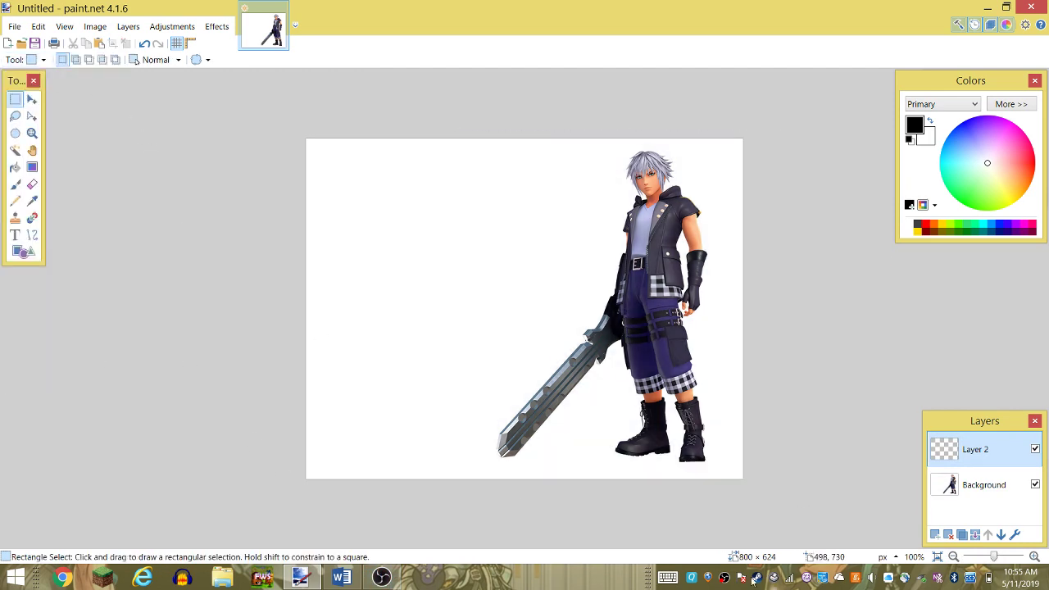
# - Delete the Riku picture in Word and search Online Pictures for 'Shadow the hedge'
pyautogui.click(342, 577)
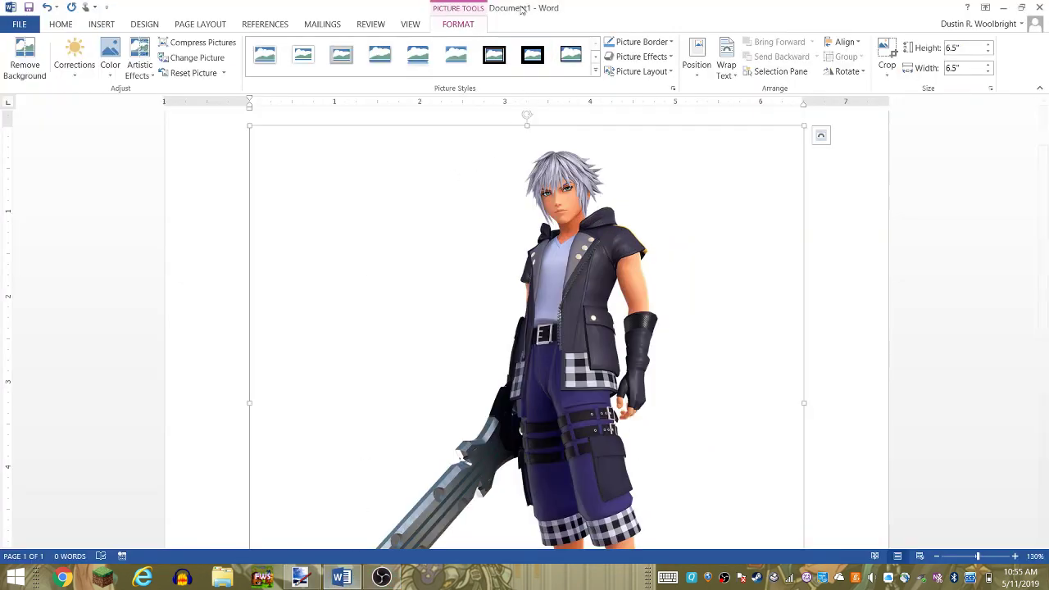
pyautogui.press('Delete')
pyautogui.click(105, 24)
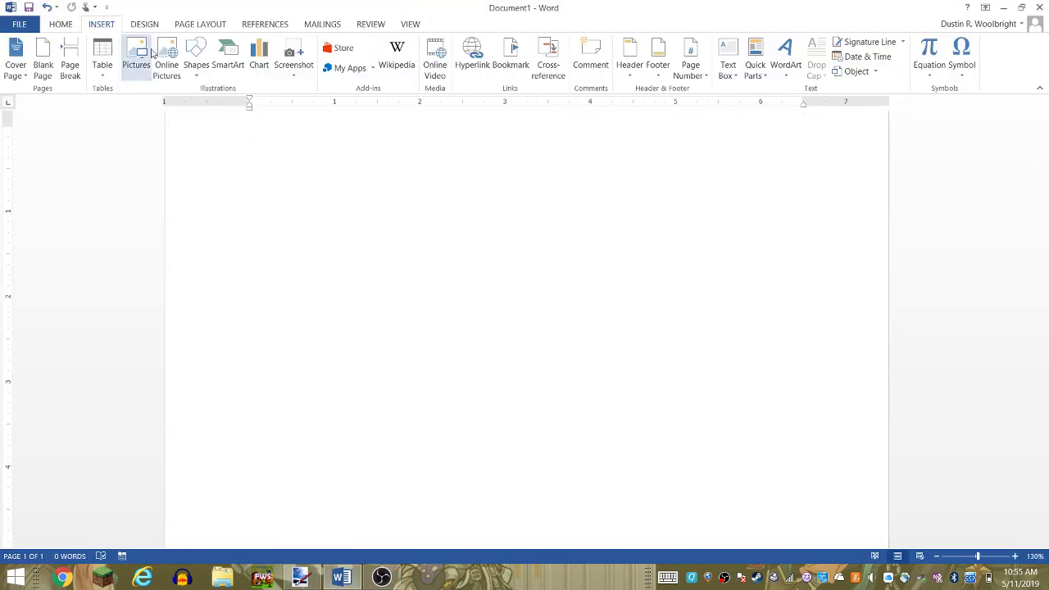
pyautogui.click(169, 52)
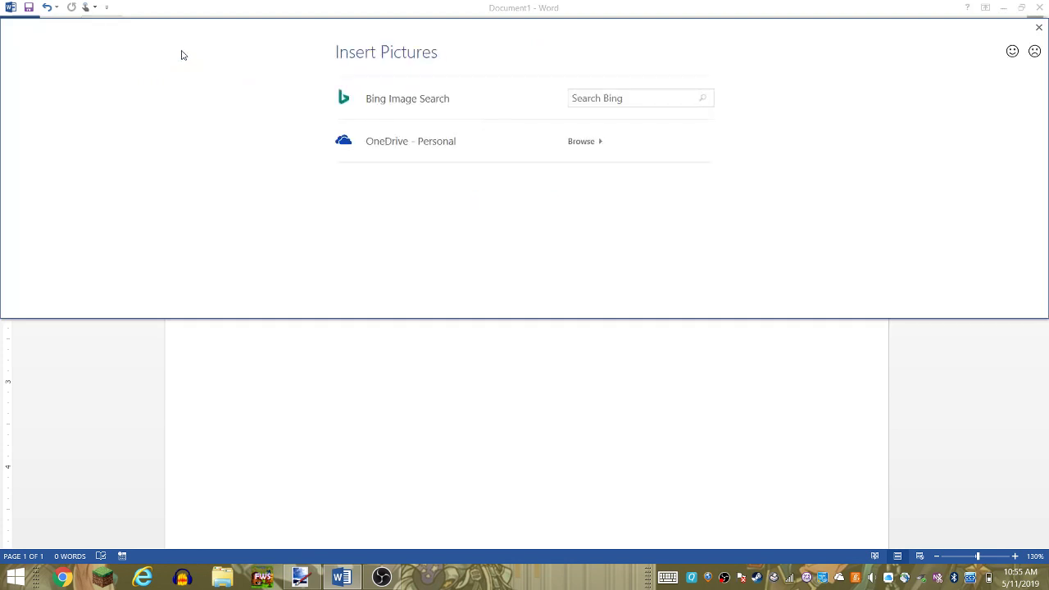
pyautogui.click(603, 98)
pyautogui.write('Shadow the hedgehog')
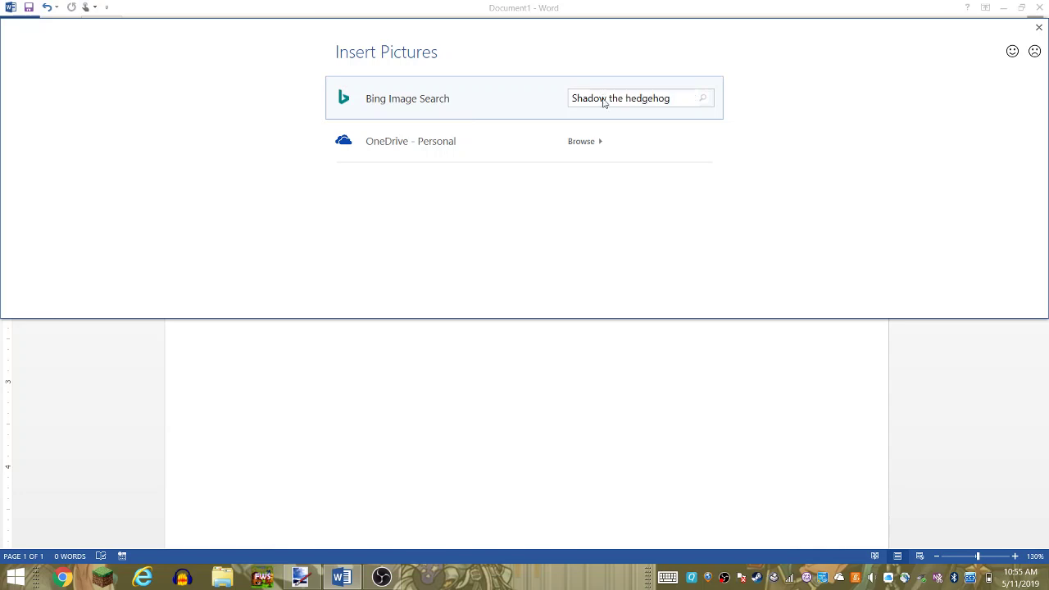
pyautogui.press('Return')
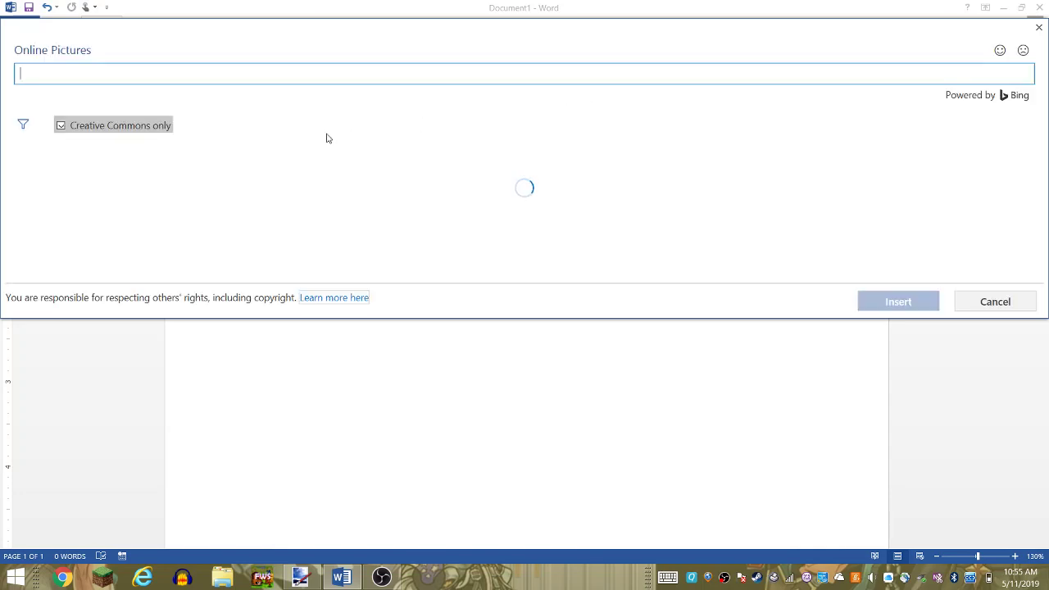
# - Turn off the Creative Commons filter and browse the Shadow image results
pyautogui.click(120, 127)
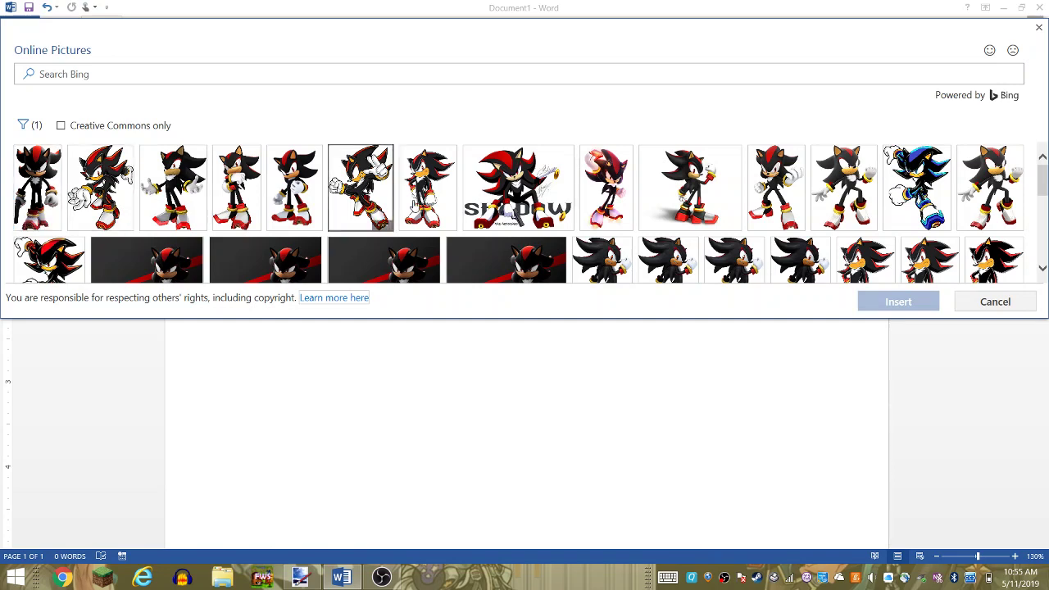
pyautogui.moveTo(690, 188)
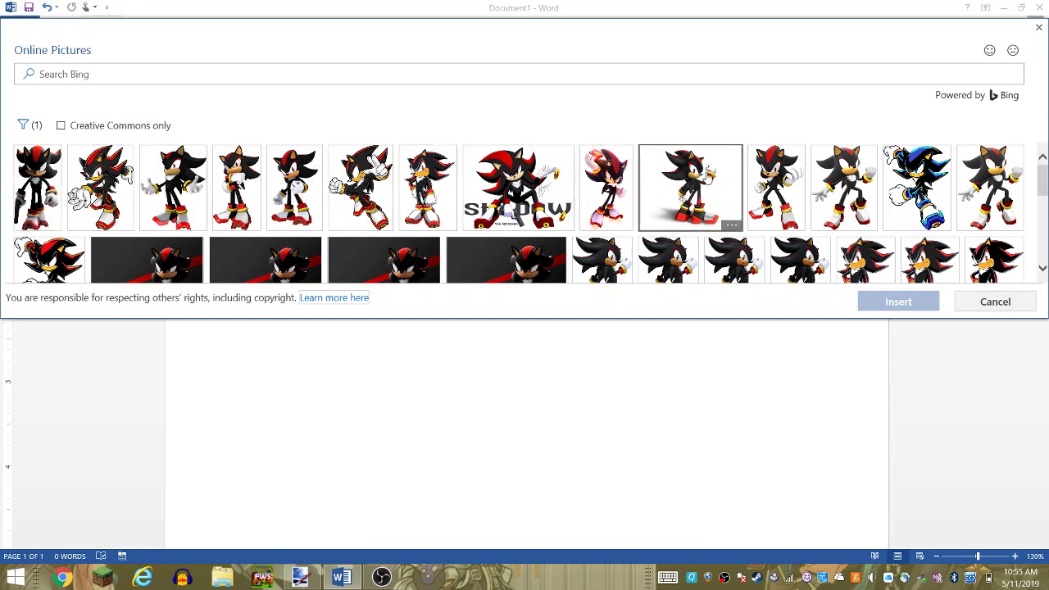
pyautogui.scroll(-5, 860, 203)
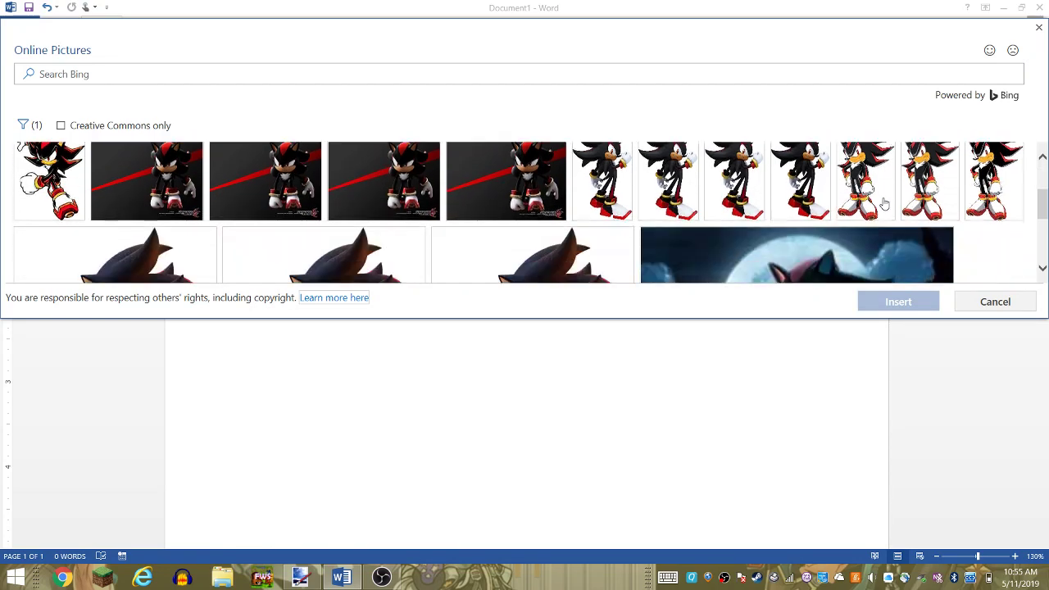
pyautogui.scroll(-2, 885, 203)
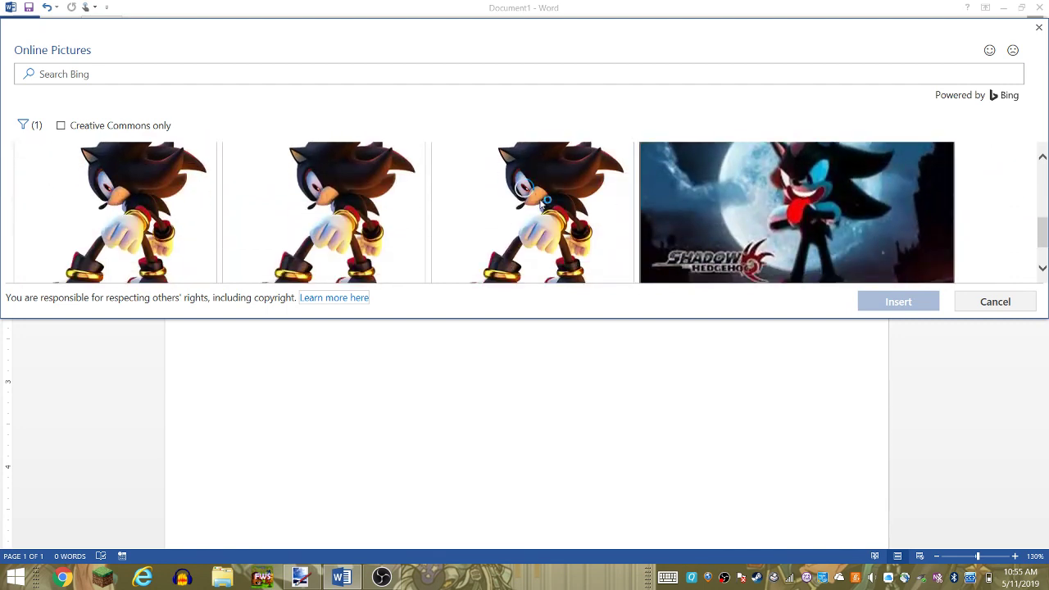
pyautogui.scroll(-3, 499, 203)
pyautogui.scroll(2, 499, 203)
pyautogui.scroll(3, 742, 206)
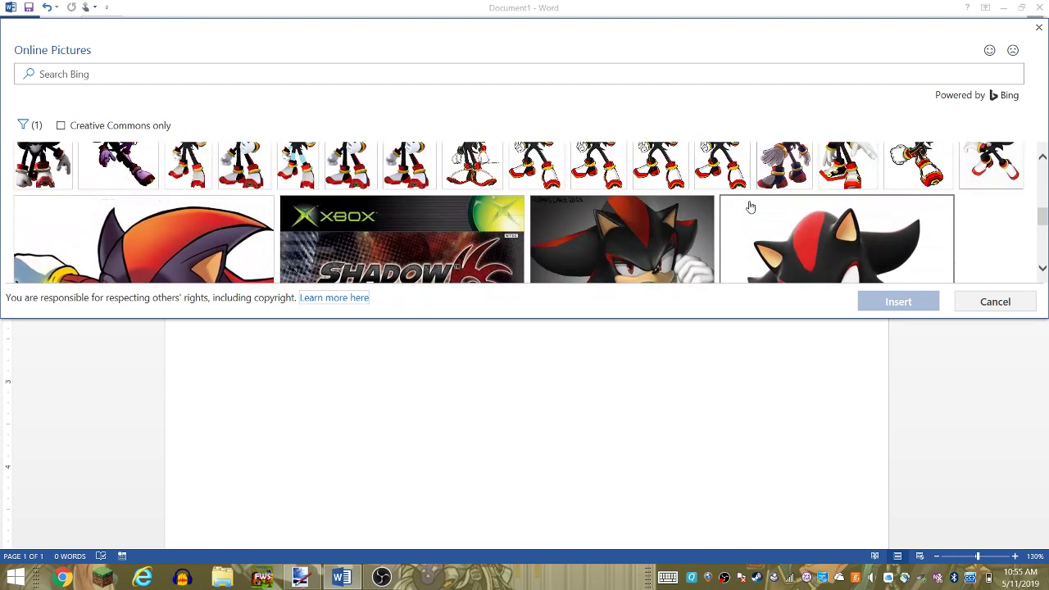
pyautogui.scroll(1, 749, 205)
pyautogui.scroll(-1, 750, 206)
pyautogui.scroll(-1, 750, 206)
pyautogui.scroll(-1, 750, 206)
pyautogui.scroll(-2, 750, 206)
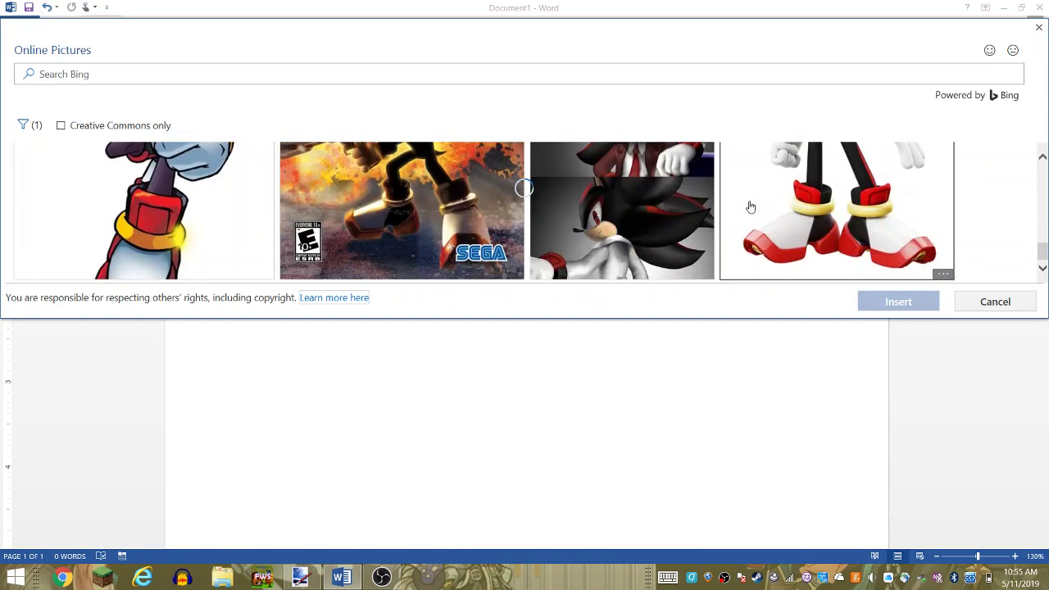
pyautogui.scroll(-2, 750, 206)
pyautogui.scroll(-1, 751, 206)
pyautogui.scroll(-1, 779, 204)
pyautogui.scroll(-1, 780, 203)
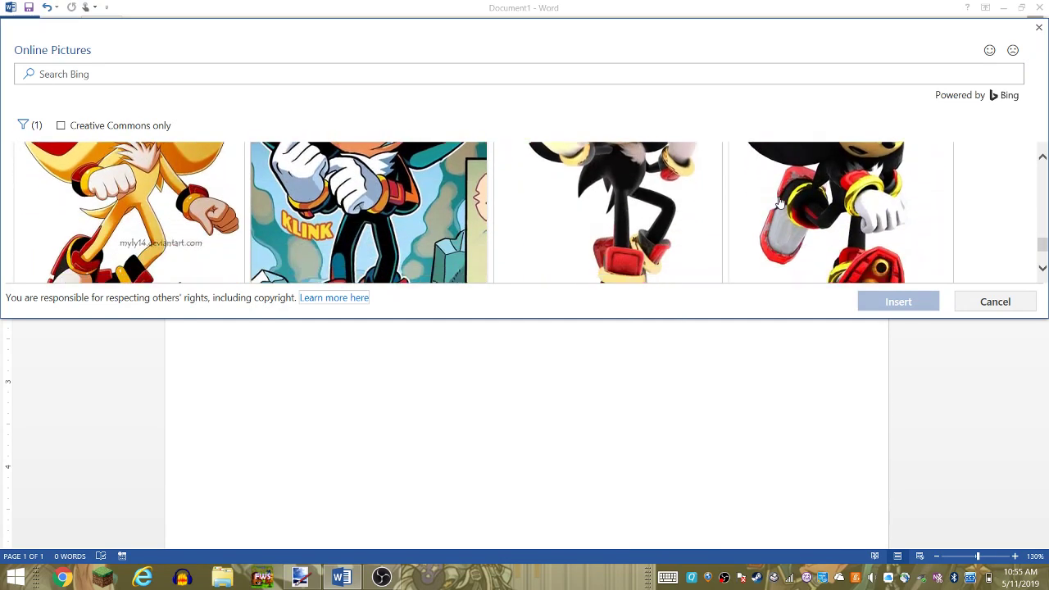
pyautogui.scroll(-1, 779, 202)
pyautogui.scroll(-2, 780, 202)
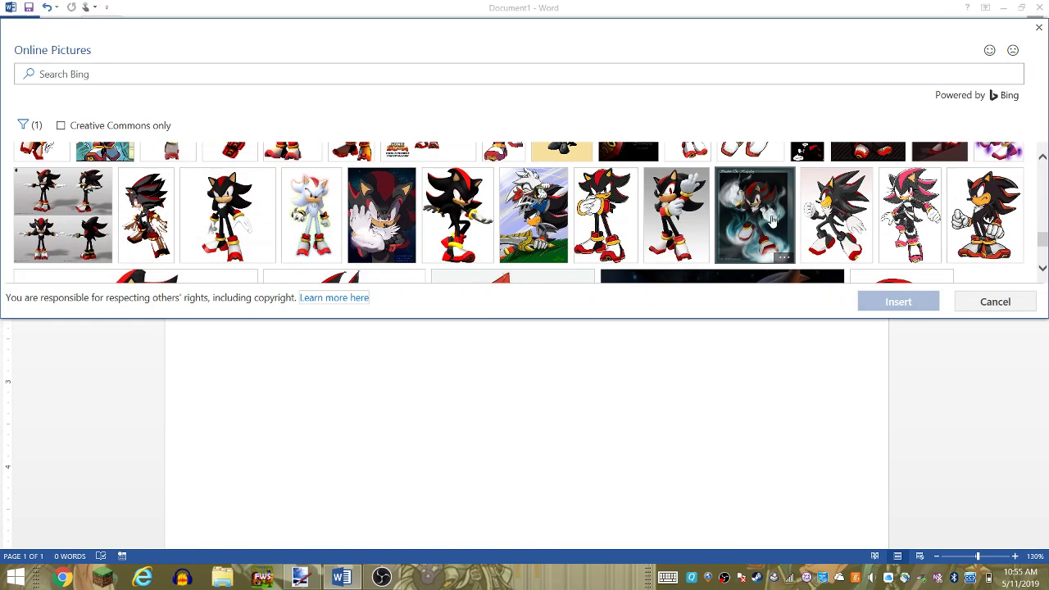
pyautogui.scroll(-1, 777, 209)
pyautogui.scroll(-1, 775, 218)
pyautogui.scroll(-1, 770, 227)
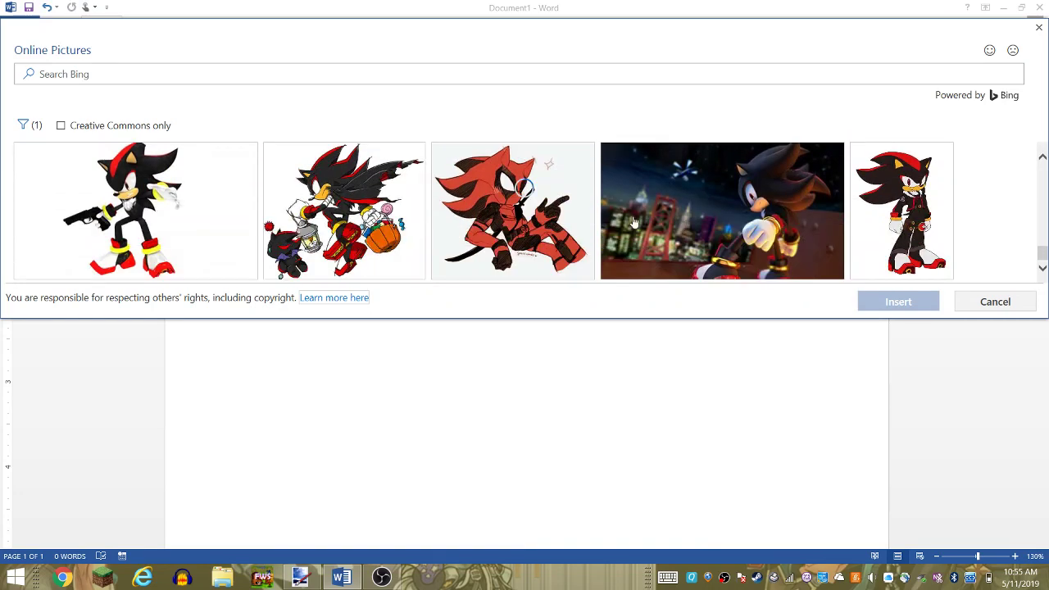
pyautogui.scroll(-1, 377, 227)
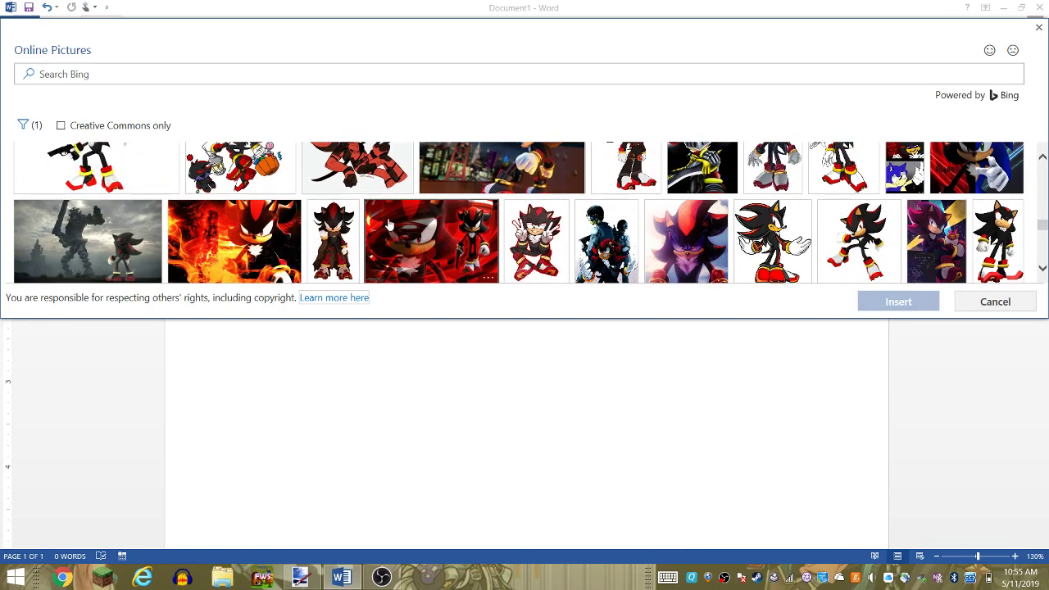
pyautogui.scroll(-2, 381, 225)
pyautogui.scroll(-1, 385, 223)
pyautogui.scroll(2, 392, 222)
pyautogui.scroll(2, 392, 221)
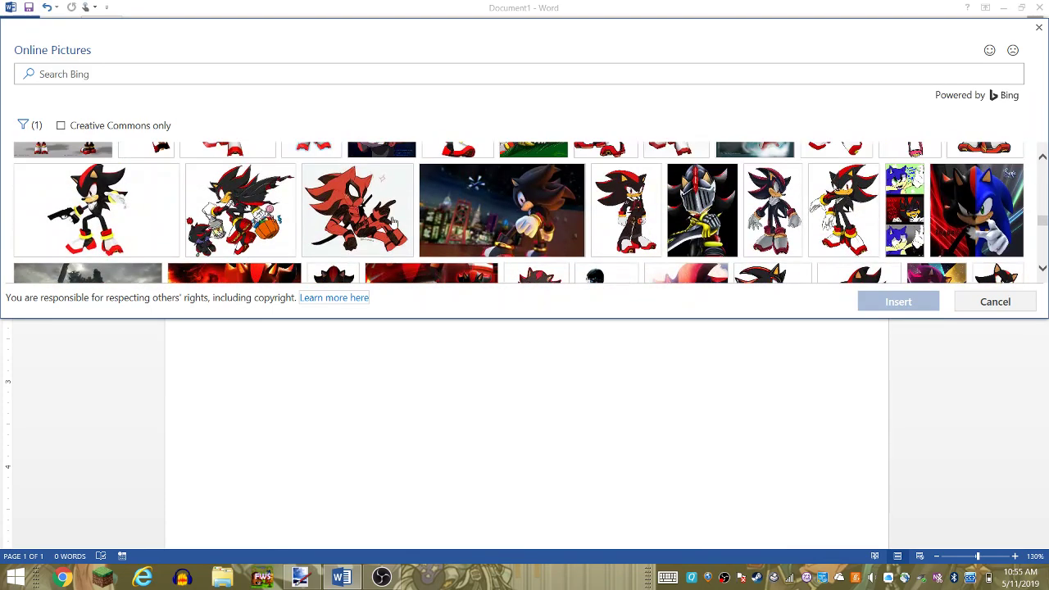
pyautogui.scroll(2, 393, 221)
pyautogui.scroll(2, 394, 221)
pyautogui.scroll(1, 393, 221)
pyautogui.scroll(2, 393, 221)
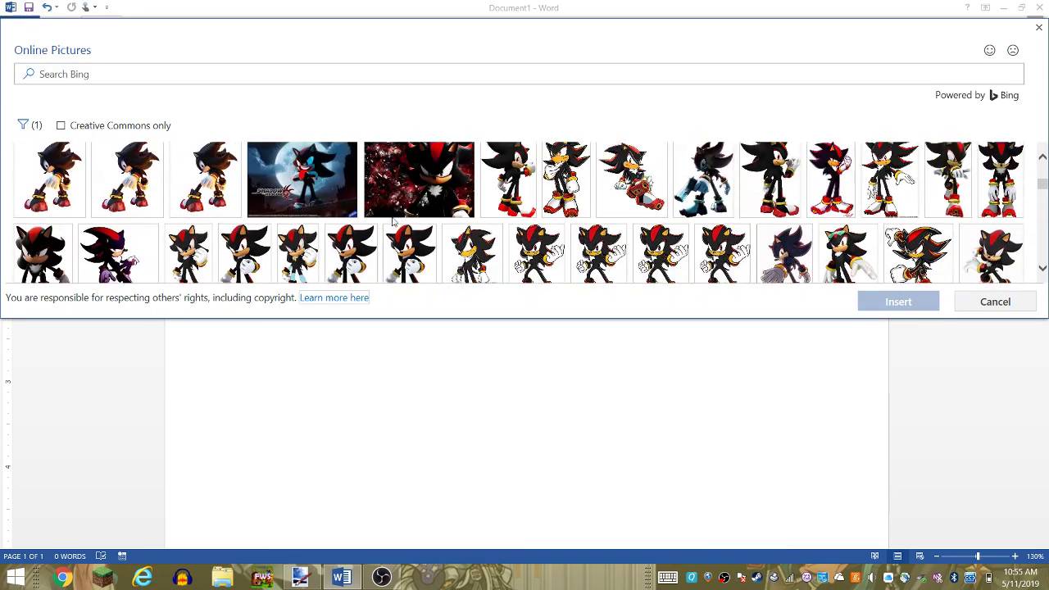
pyautogui.scroll(2, 393, 221)
pyautogui.scroll(-2, 393, 221)
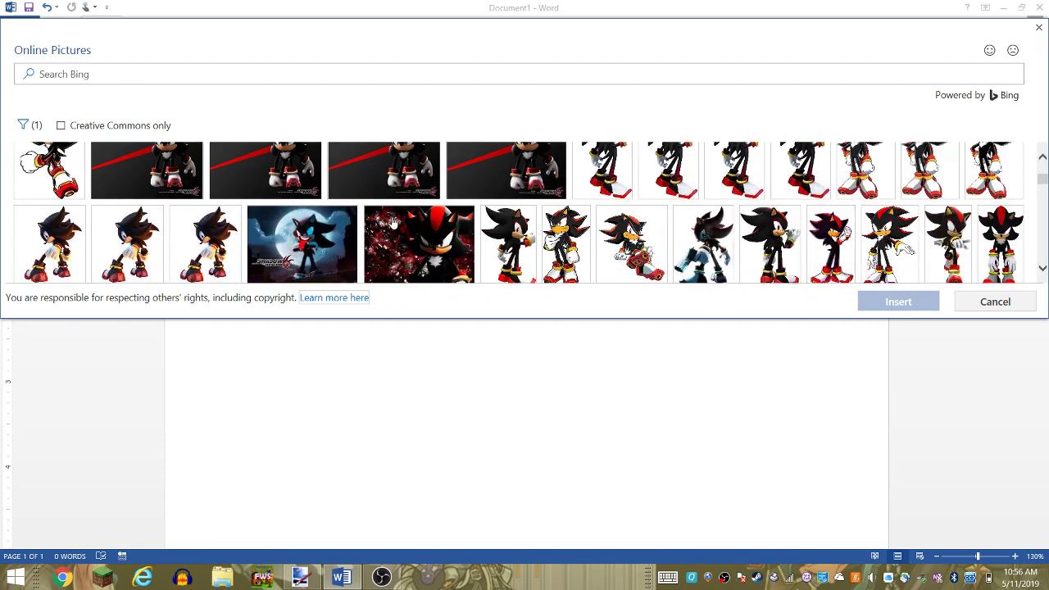
pyautogui.scroll(-2, 393, 221)
pyautogui.scroll(-1, 393, 221)
pyautogui.scroll(-1, 392, 222)
pyautogui.scroll(-1, 393, 221)
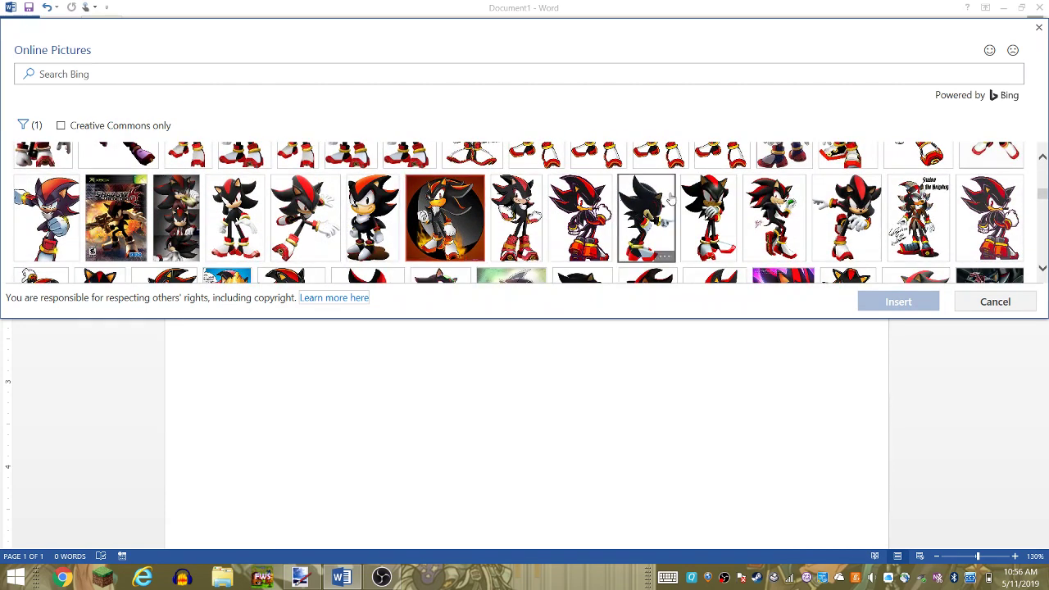
pyautogui.scroll(-1, 671, 199)
pyautogui.scroll(-1, 671, 199)
pyautogui.scroll(-2, 869, 221)
pyautogui.scroll(-1, 893, 223)
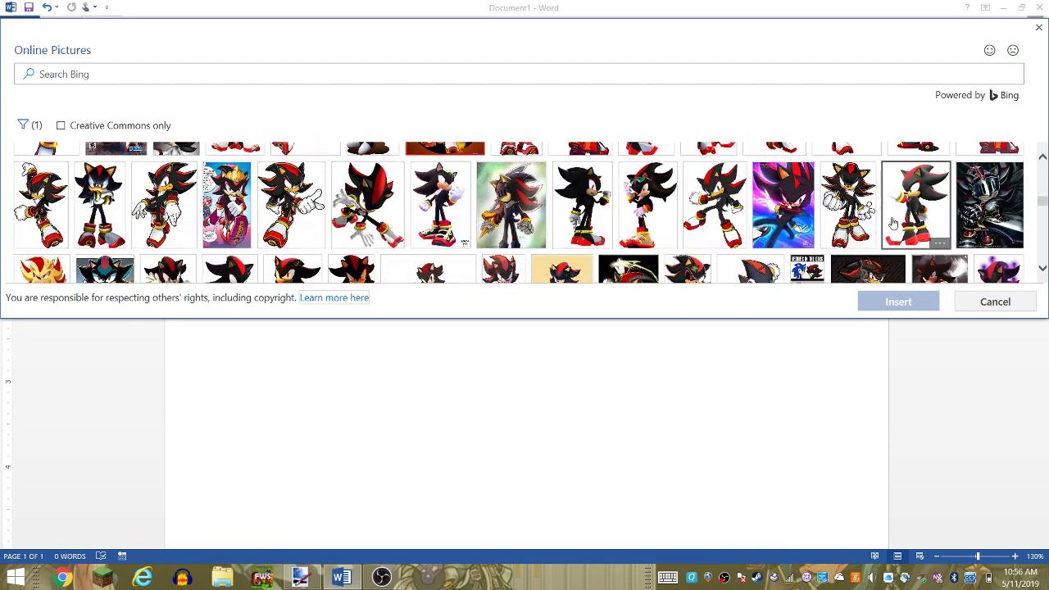
pyautogui.scroll(-2, 893, 223)
pyautogui.scroll(-2, 893, 222)
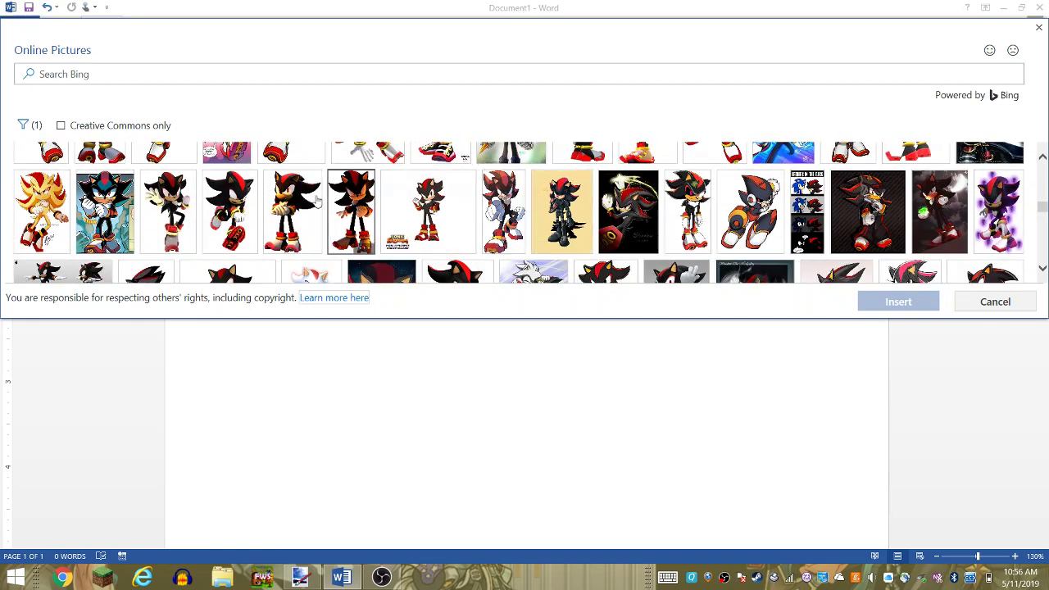
pyautogui.scroll(-2, 607, 196)
pyautogui.scroll(-1, 606, 197)
pyautogui.scroll(-2, 607, 197)
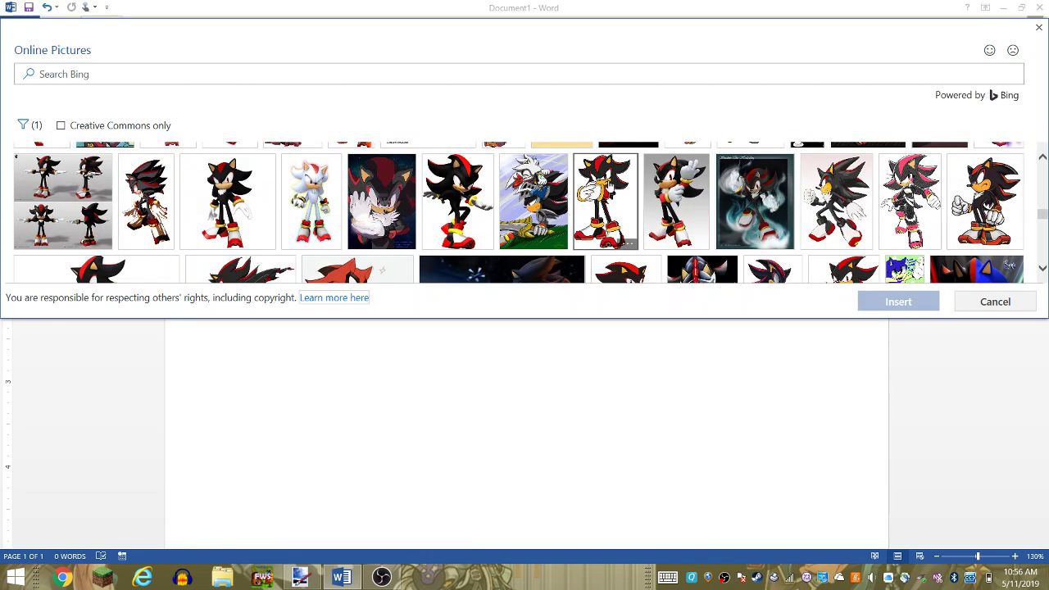
pyautogui.scroll(-2, 607, 187)
pyautogui.scroll(-2, 533, 185)
pyautogui.scroll(-2, 426, 183)
pyautogui.scroll(-2, 329, 180)
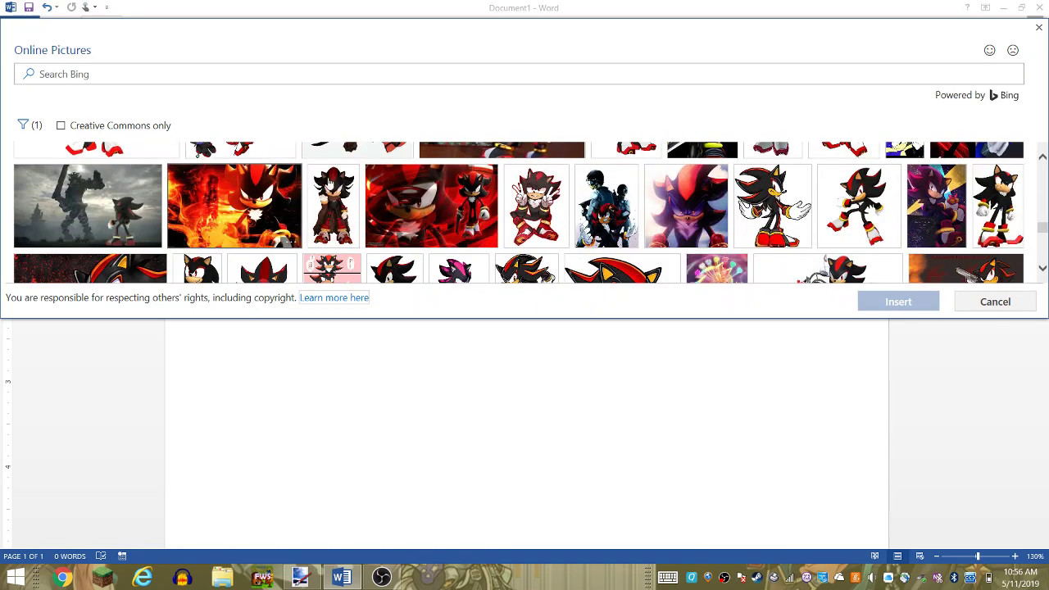
pyautogui.scroll(-2, 329, 182)
# - Insert a full-body Shadow picture into the document and cut it to the clipboard
pyautogui.scroll(1, 329, 182)
pyautogui.scroll(2, 328, 180)
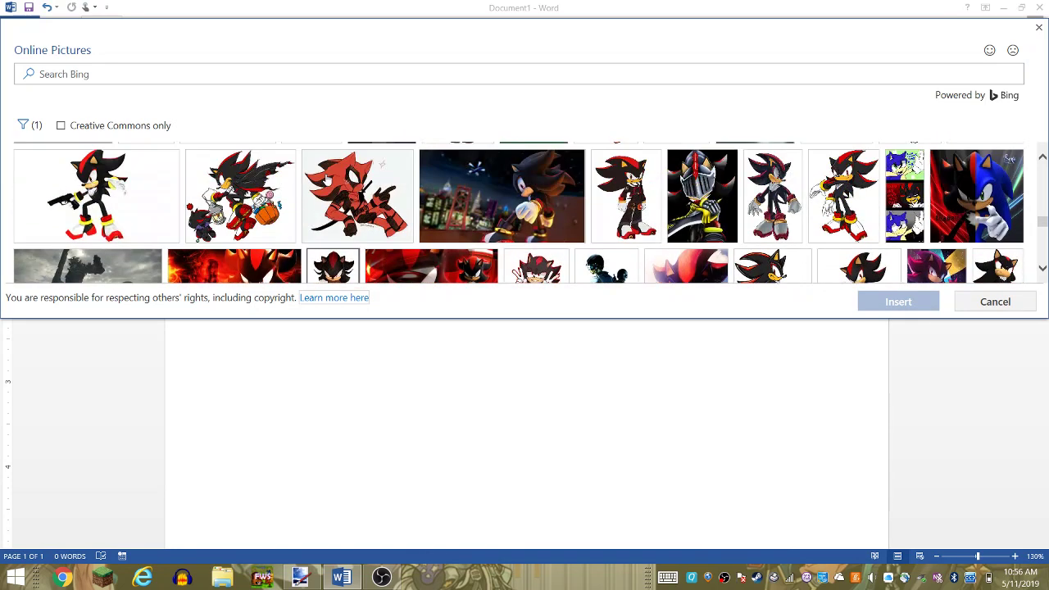
pyautogui.scroll(2, 328, 180)
pyautogui.scroll(1, 325, 178)
pyautogui.doubleClick(217, 230)
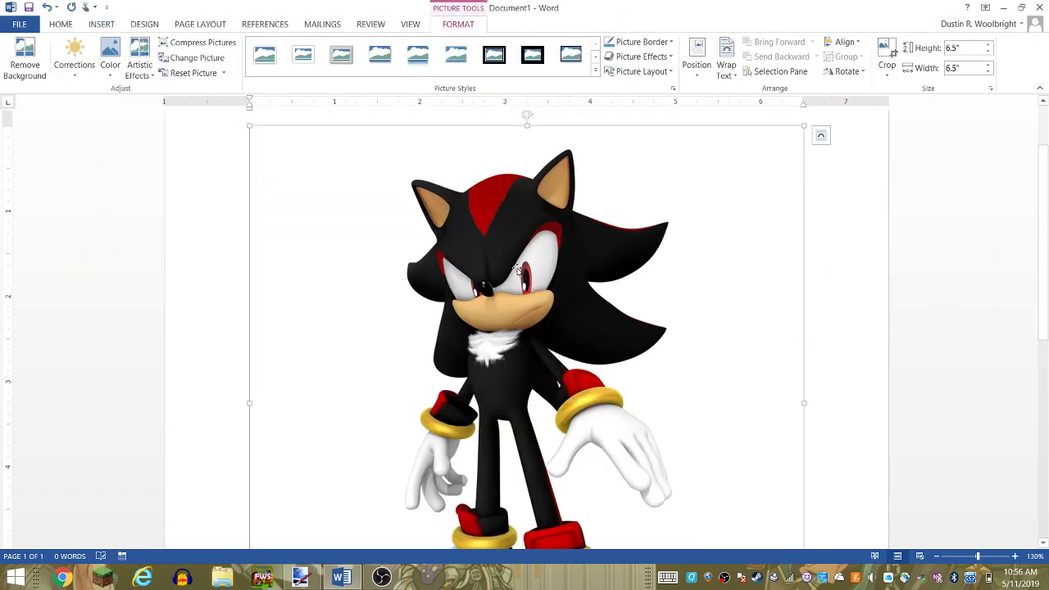
pyautogui.hotkey('ctrl', 'x')
# - Paste Shadow onto Layer 2 in paint.net, resized to 624 × 624 on the left
pyautogui.click(297, 579)
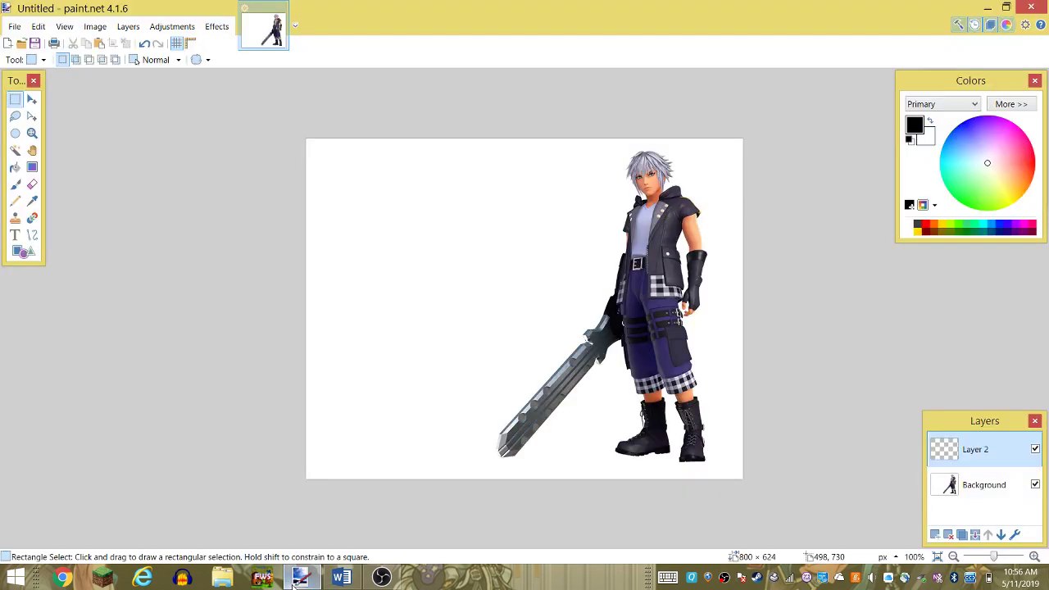
pyautogui.hotkey('ctrl', 'v')
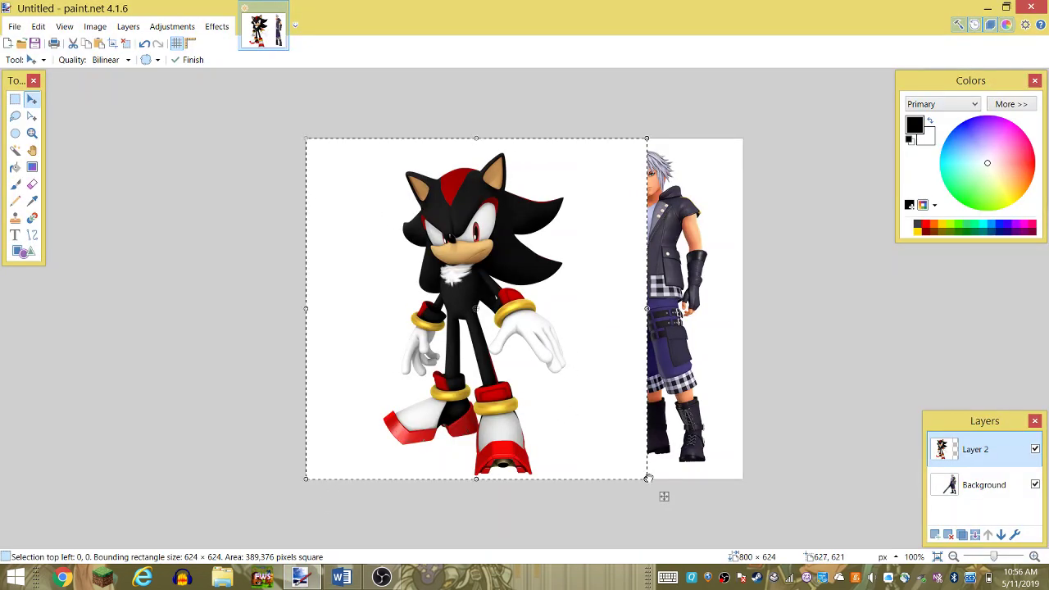
pyautogui.moveTo(646, 479)
pyautogui.mouseDown()
pyautogui.moveTo(599, 458)
pyautogui.moveTo(526, 377)
pyautogui.mouseUp()
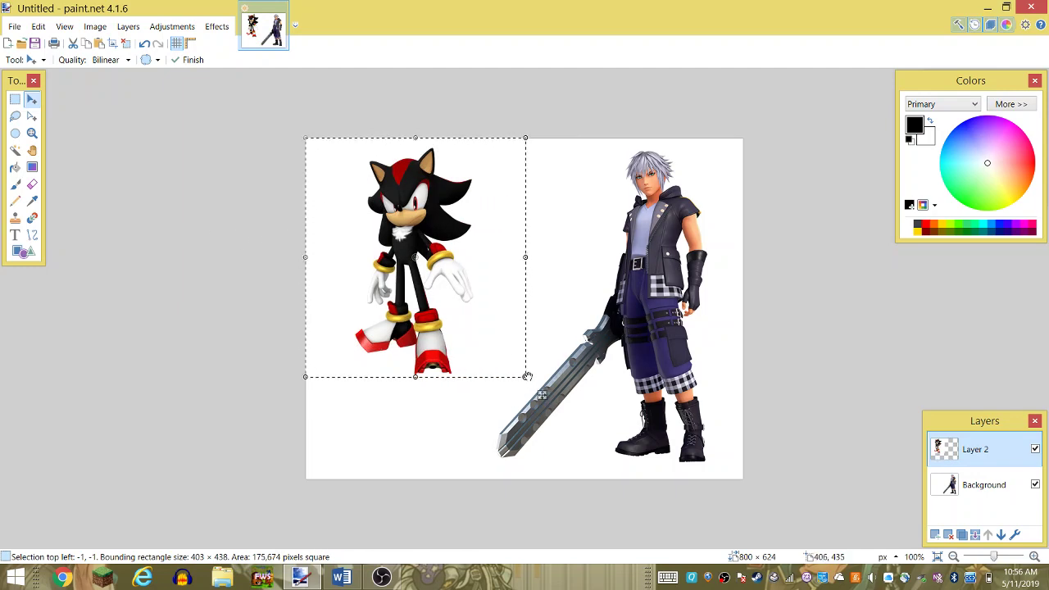
pyautogui.moveTo(527, 376); pyautogui.dragTo(664, 496)
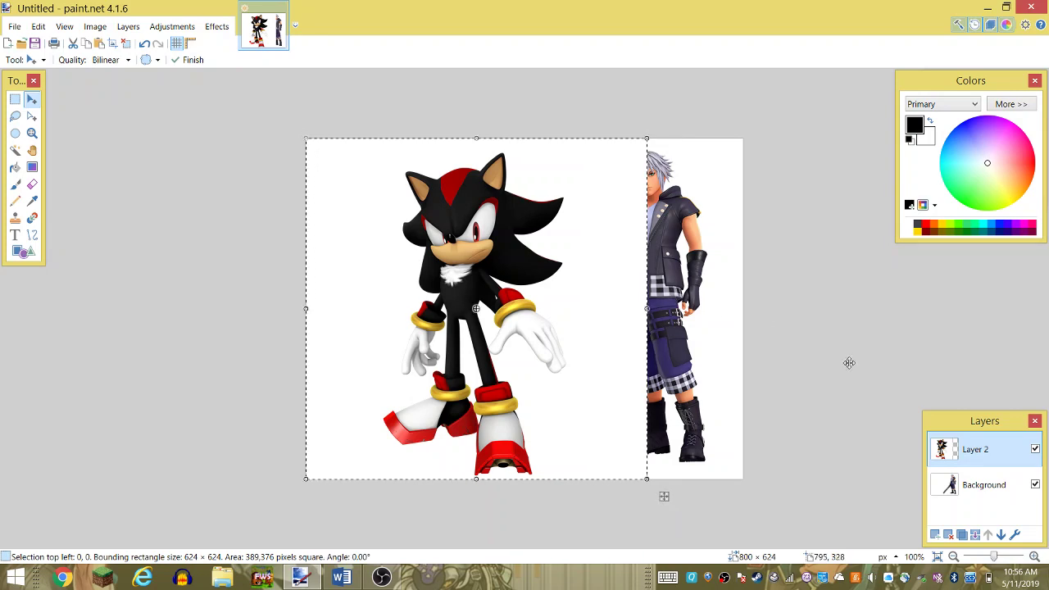
pyautogui.click(34, 60)
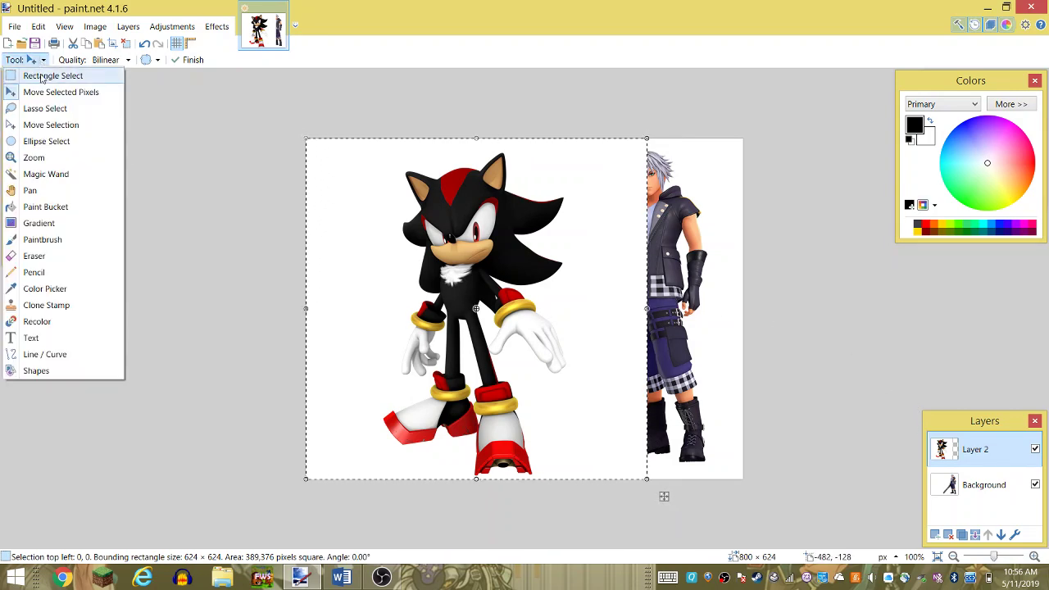
pyautogui.click(41, 76)
pyautogui.click(177, 137)
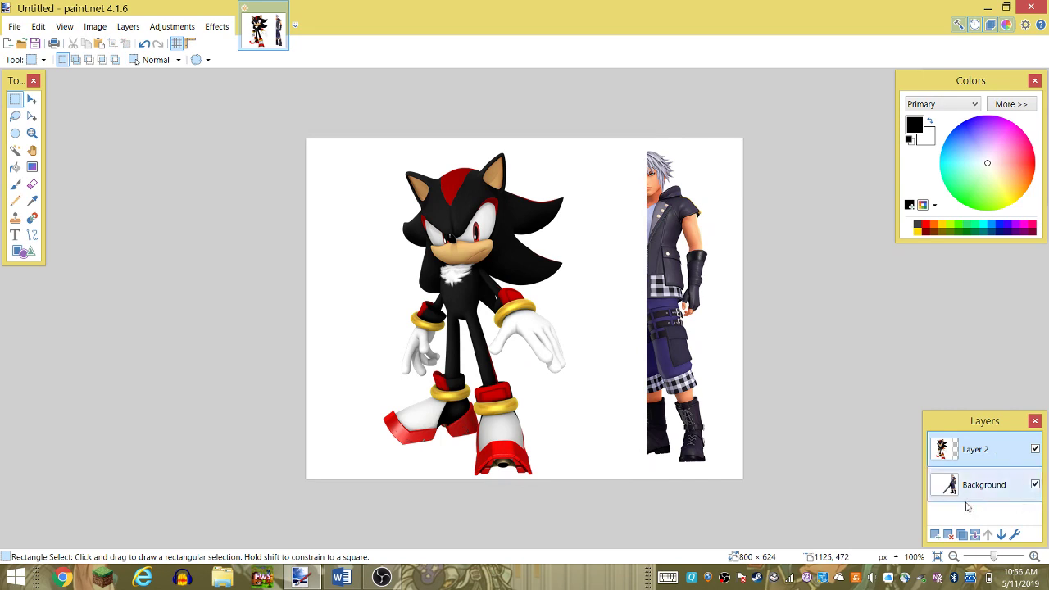
pyautogui.click(1035, 450)
pyautogui.click(1035, 450)
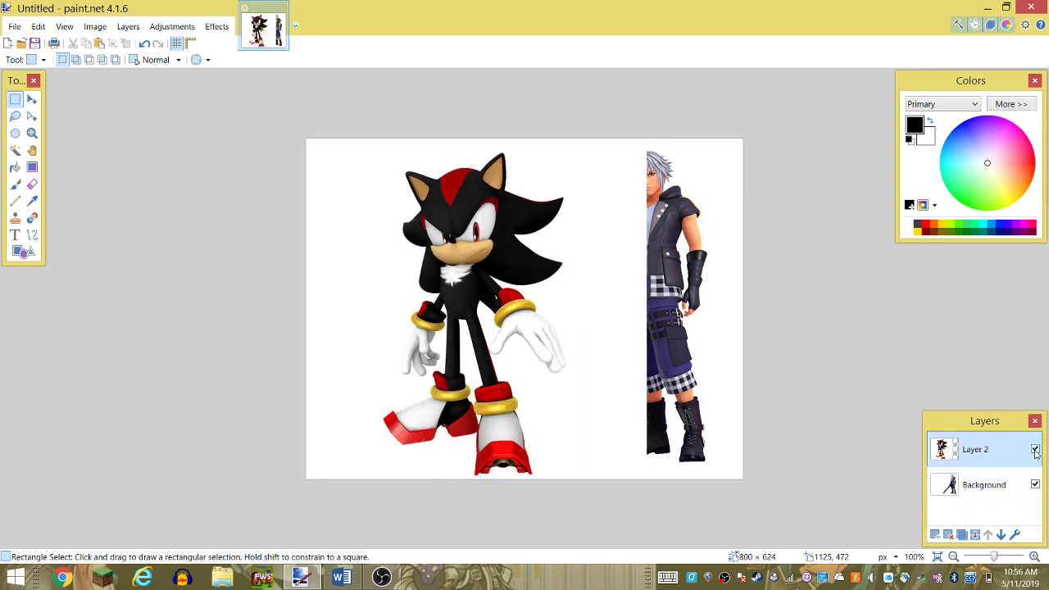
pyautogui.click(1035, 450)
pyautogui.click(41, 60)
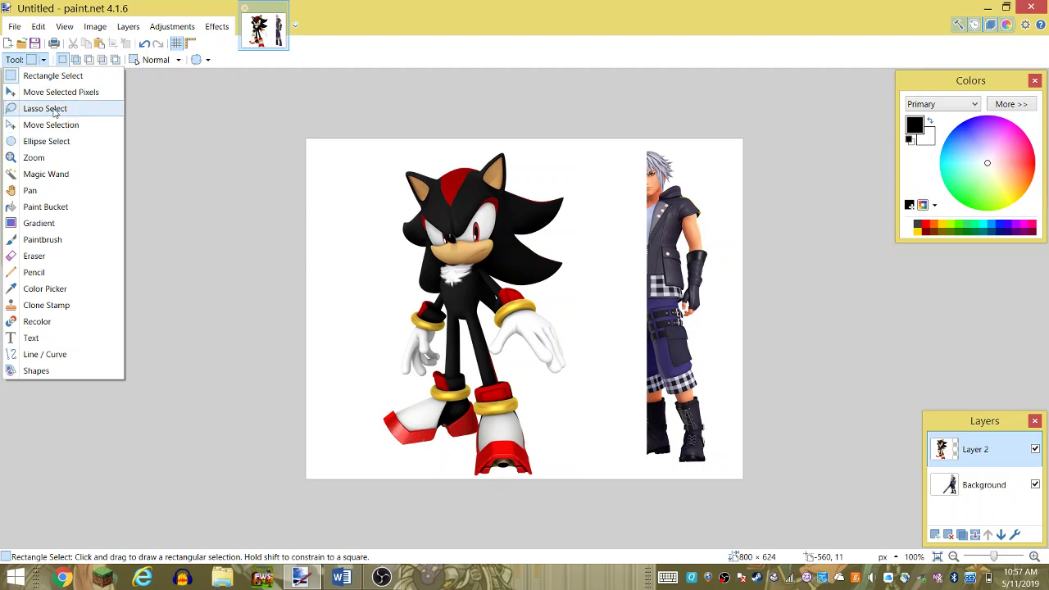
pyautogui.click(53, 106)
pyautogui.moveTo(333, 238); pyautogui.dragTo(354, 291)
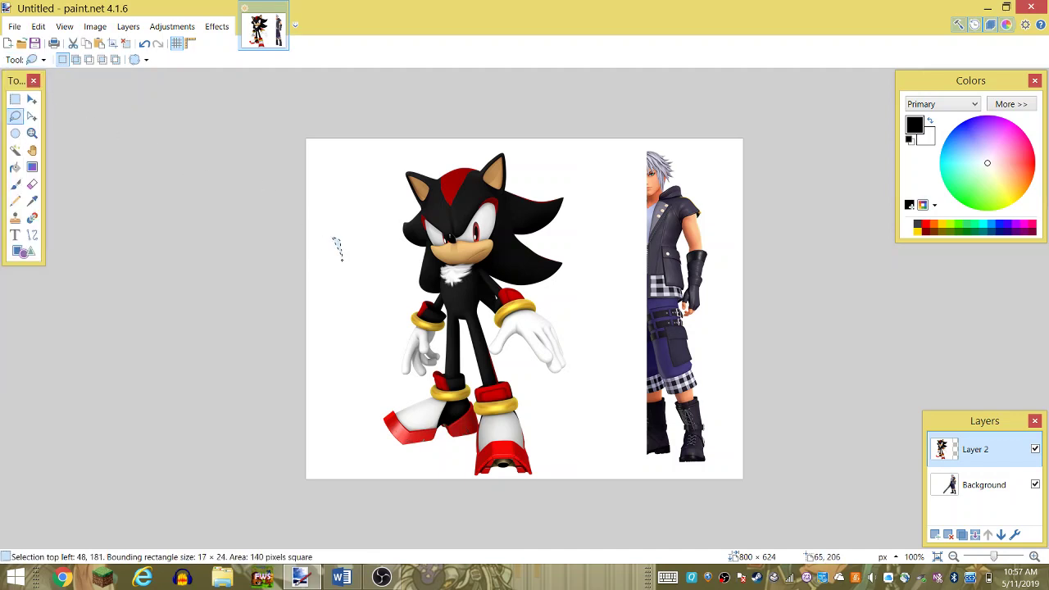
pyautogui.moveTo(357, 246); pyautogui.dragTo(340, 203)
pyautogui.click(334, 225)
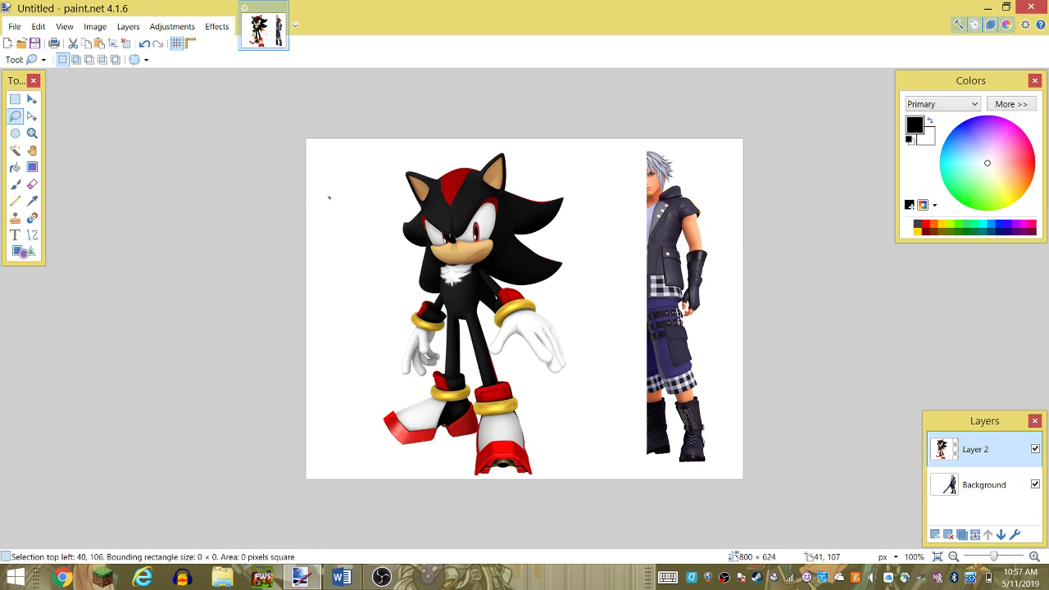
pyautogui.moveTo(328, 197)
pyautogui.mouseDown()
pyautogui.moveTo(360, 213)
pyautogui.moveTo(300, 180)
pyautogui.mouseUp()
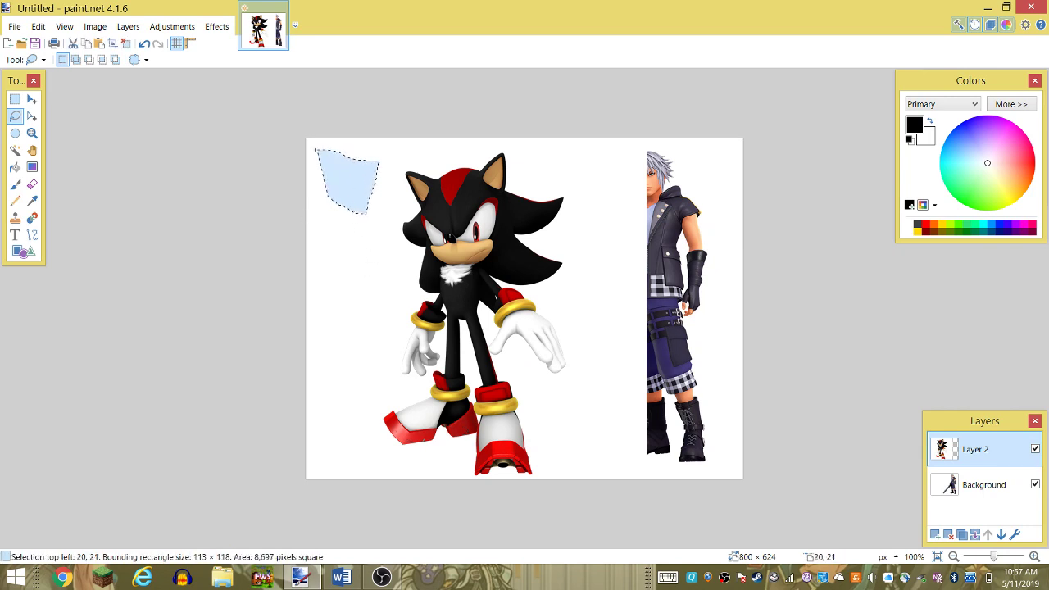
pyautogui.click(344, 251)
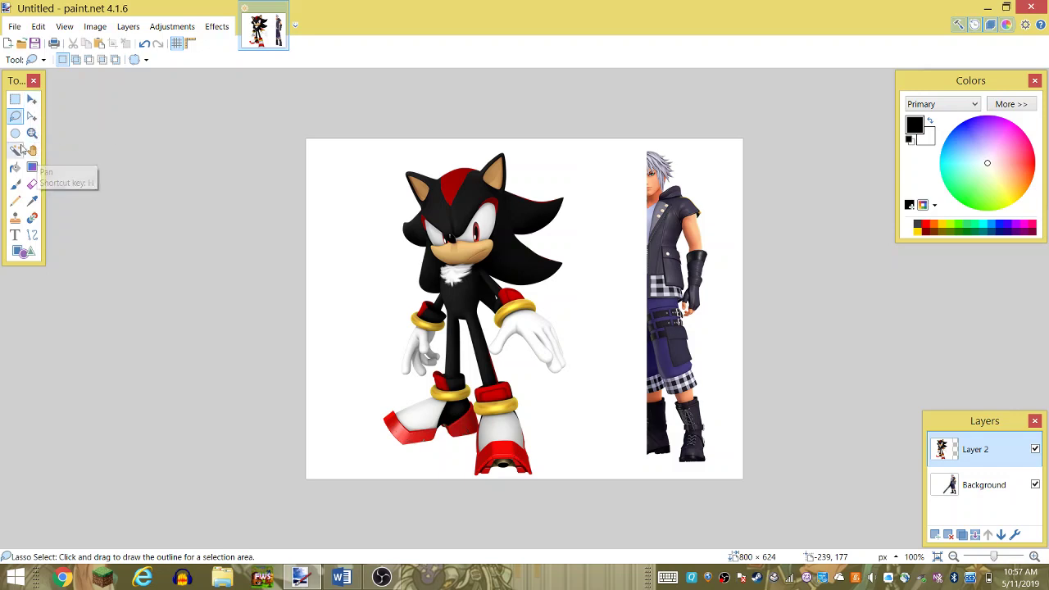
pyautogui.click(15, 100)
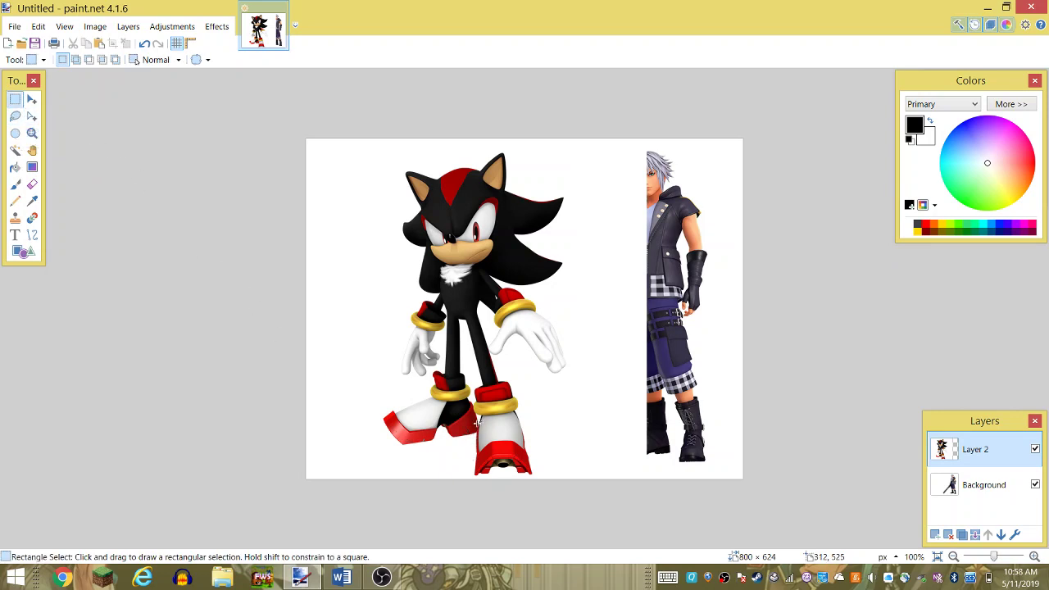
# - Redraw a Layer 2 rectangle selection until it closely fits Shadow's front red-and-white shoe
pyautogui.moveTo(476, 387); pyautogui.dragTo(517, 384)
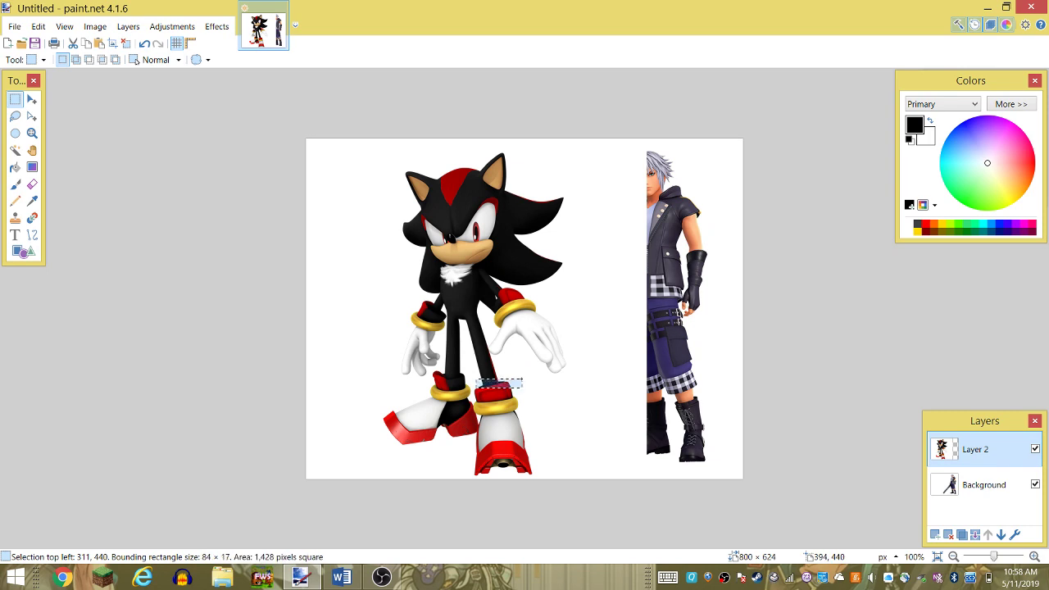
pyautogui.moveTo(516, 382); pyautogui.dragTo(505, 380)
pyautogui.click(488, 390)
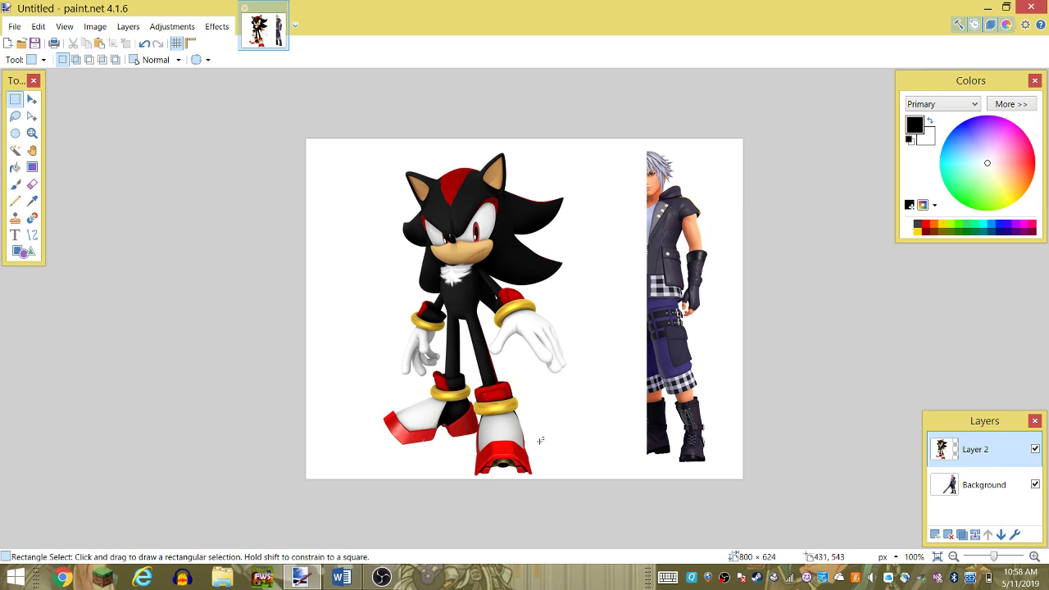
pyautogui.moveTo(531, 474)
pyautogui.mouseDown()
pyautogui.moveTo(474, 448)
pyautogui.moveTo(476, 384)
pyautogui.mouseUp()
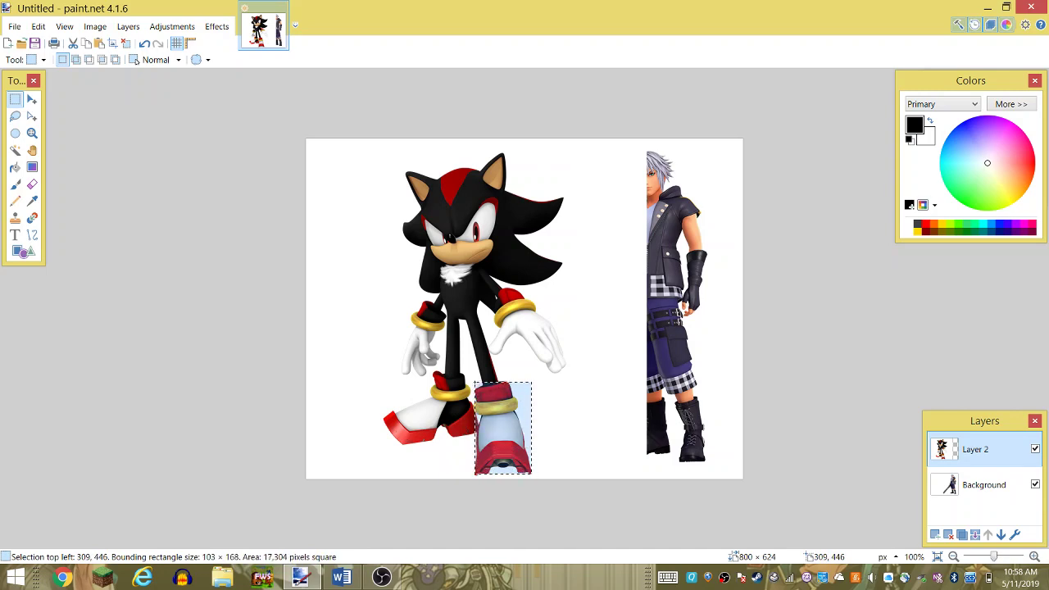
pyautogui.click(475, 382)
pyautogui.moveTo(475, 382); pyautogui.dragTo(531, 479)
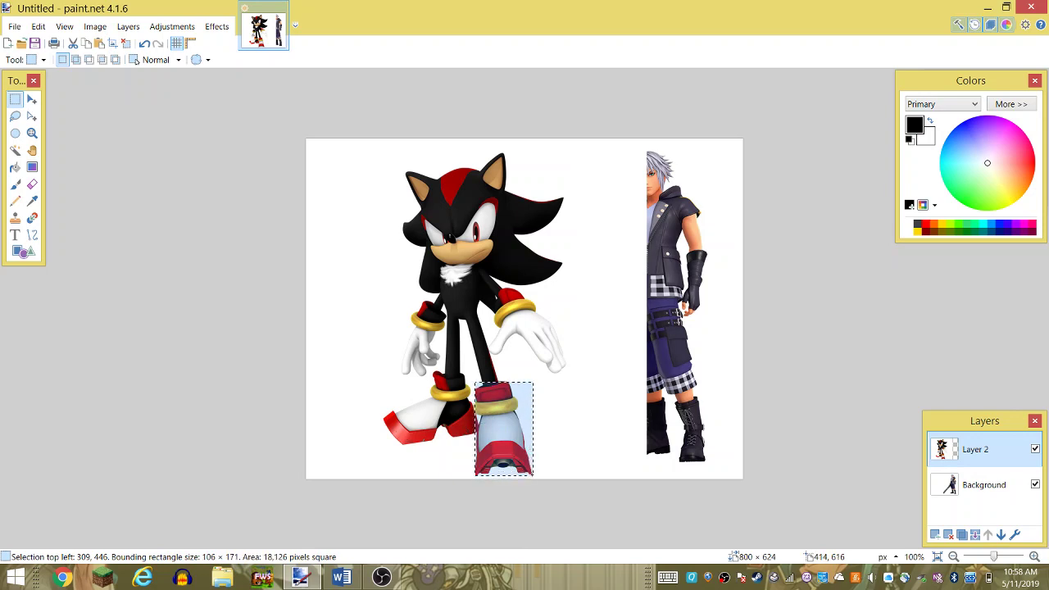
pyautogui.click(531, 477)
pyautogui.moveTo(533, 475)
pyautogui.mouseDown()
pyautogui.moveTo(466, 402)
pyautogui.moveTo(475, 395)
pyautogui.moveTo(539, 474)
pyautogui.mouseUp()
pyautogui.click(472, 384)
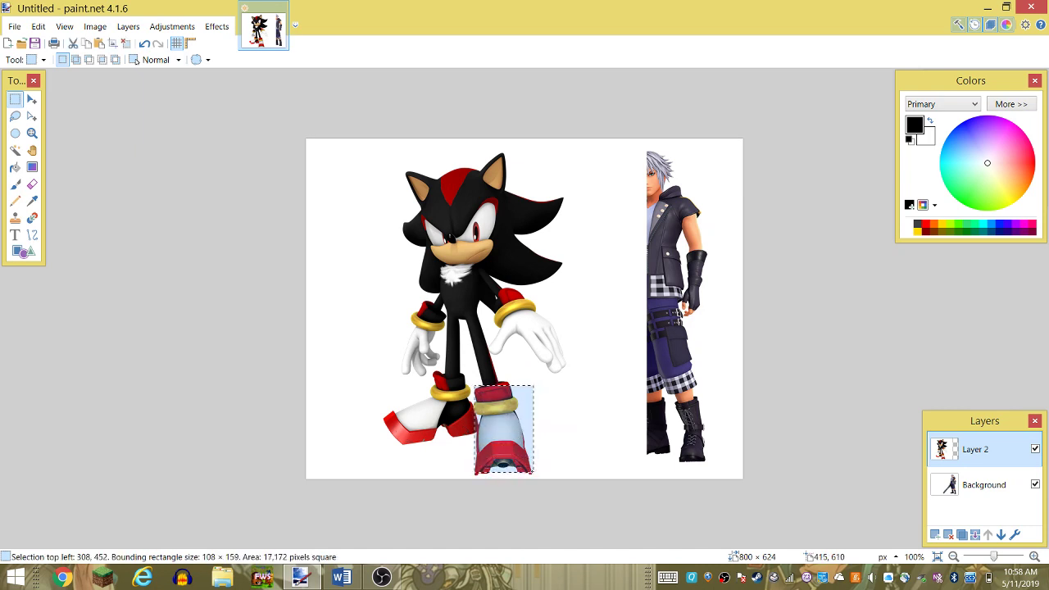
pyautogui.moveTo(539, 475); pyautogui.dragTo(531, 476)
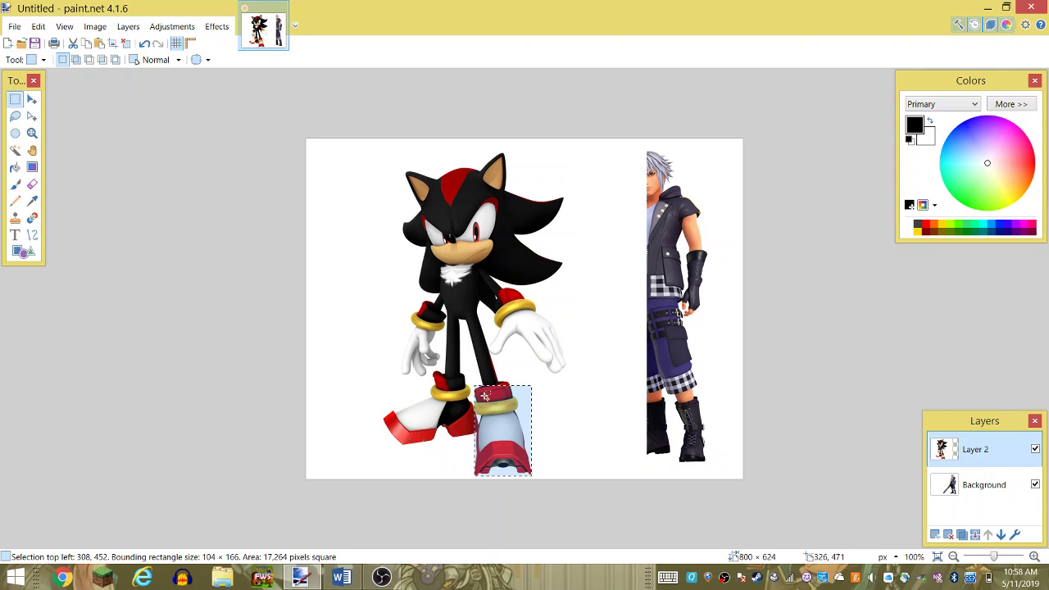
# - Paste Shadow's copied shoe onto Riku's Background layer with Layer 2 hidden
pyautogui.click(990, 492)
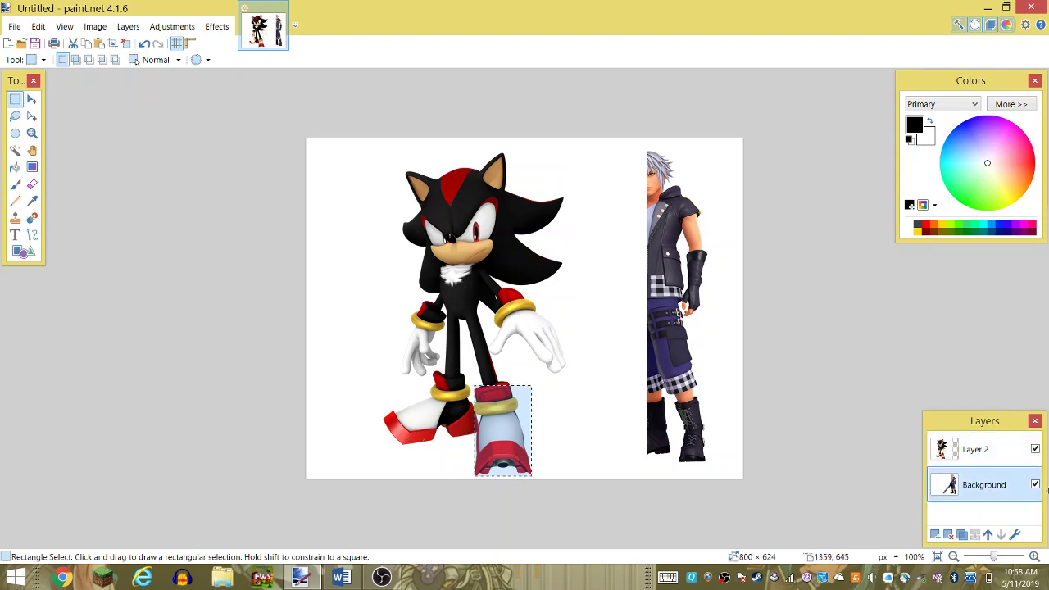
pyautogui.click(1035, 449)
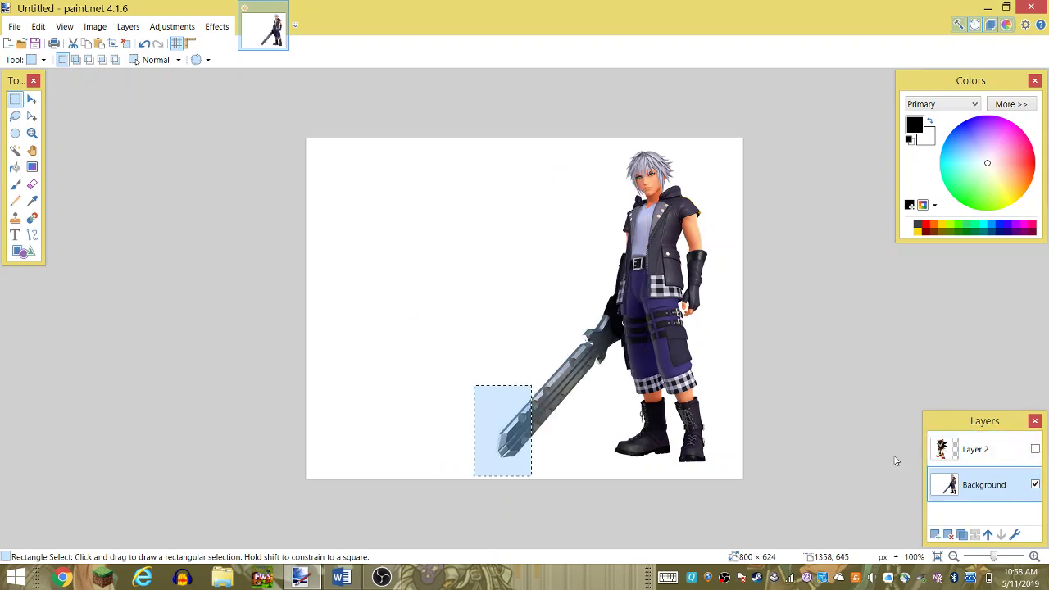
pyautogui.click(797, 387)
pyautogui.hotkey('ctrl', 'v')
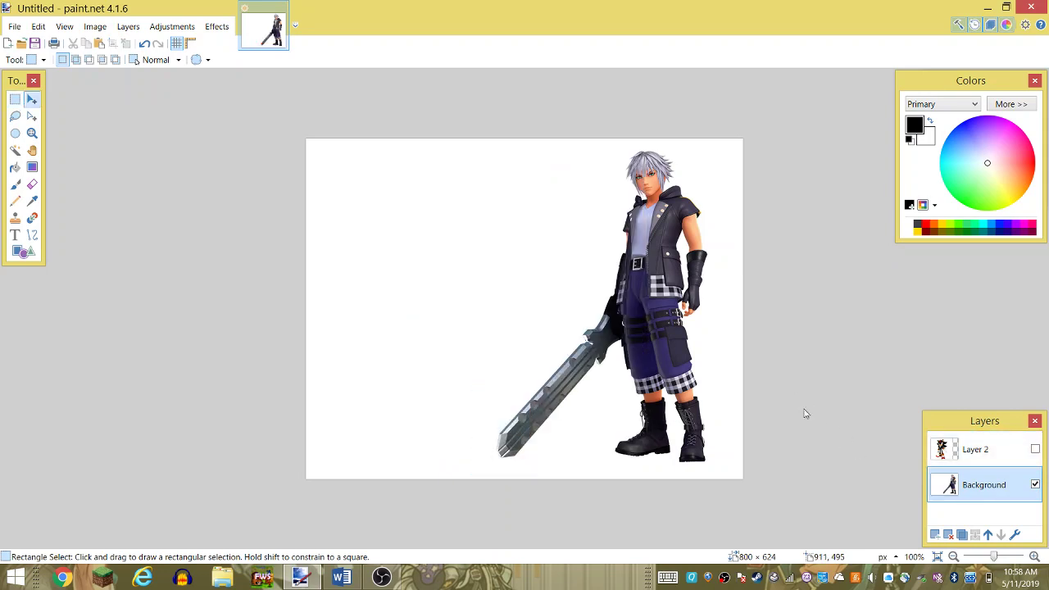
# - Resize the pasted shoe to 79 × 127 over Riku's right boot, then show Layer 2 again
pyautogui.moveTo(490, 424); pyautogui.dragTo(676, 420)
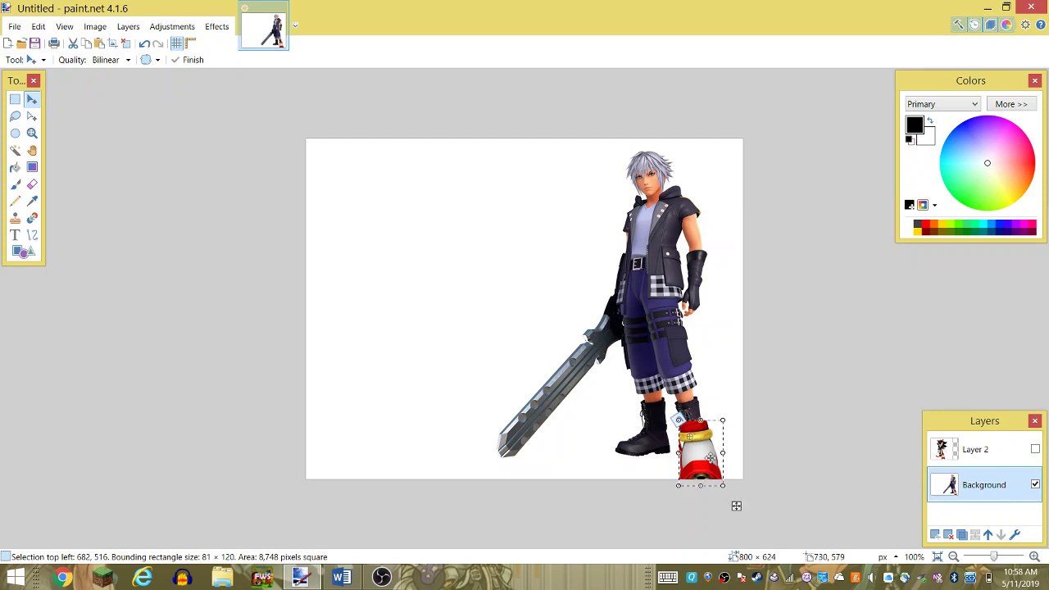
pyautogui.moveTo(723, 452); pyautogui.dragTo(697, 431)
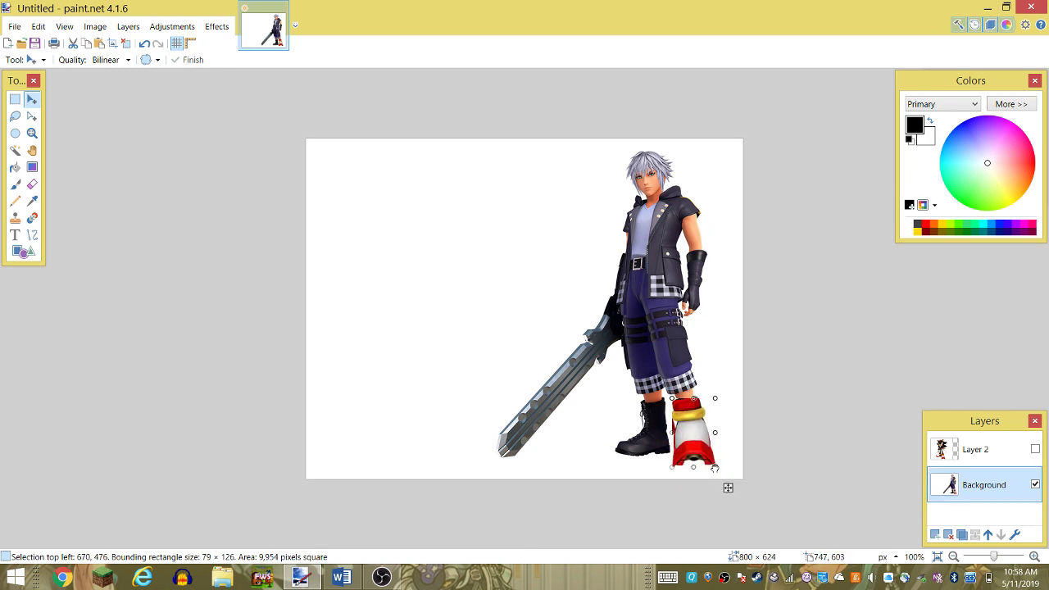
pyautogui.moveTo(714, 467); pyautogui.dragTo(713, 467)
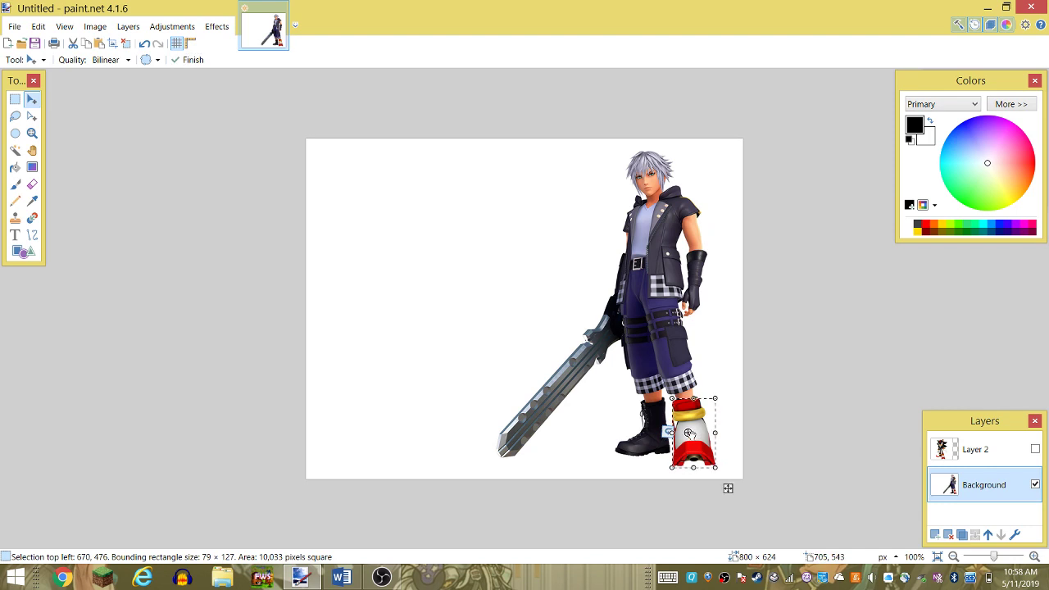
pyautogui.press('Return')
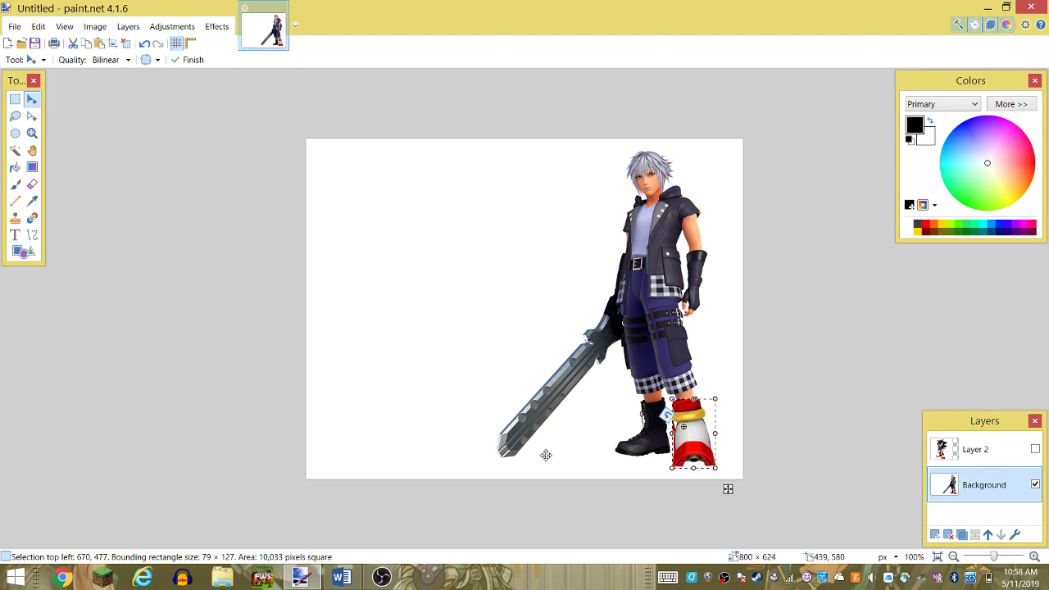
pyautogui.moveTo(607, 516); pyautogui.dragTo(636, 485)
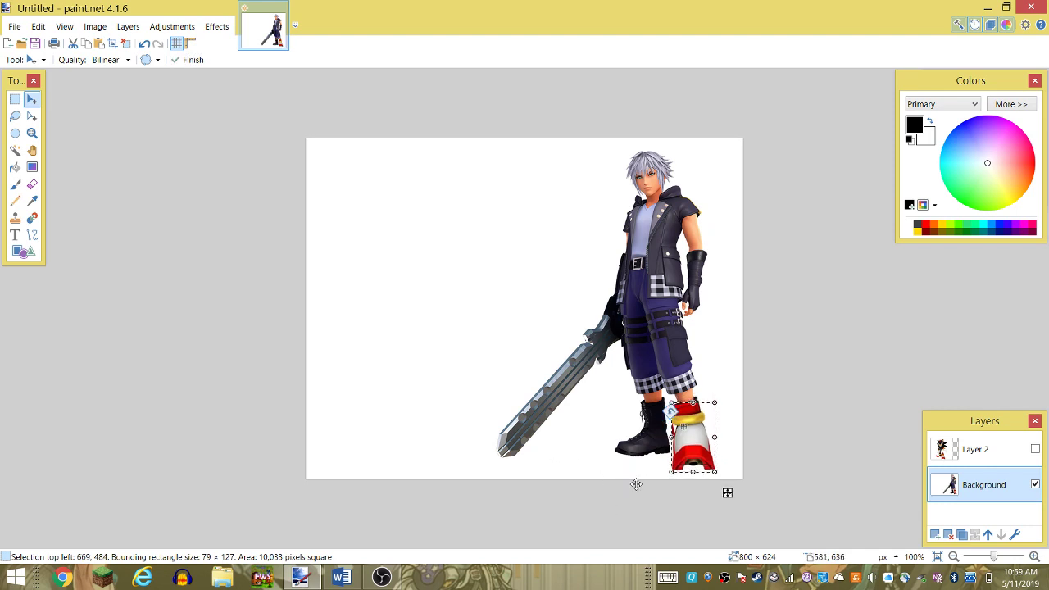
pyautogui.moveTo(694, 440); pyautogui.dragTo(694, 433)
pyautogui.click(694, 440)
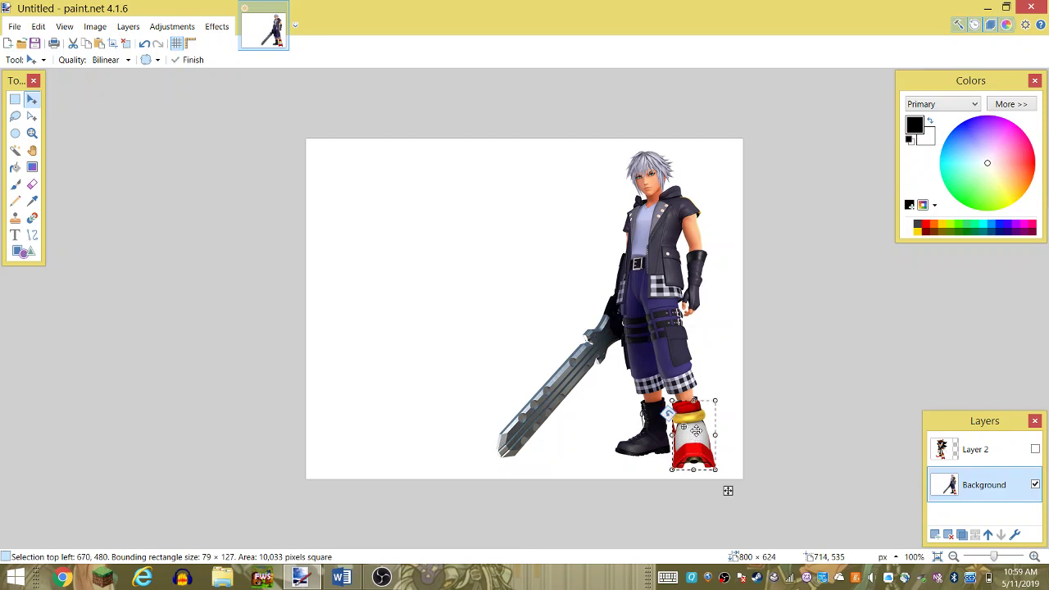
pyautogui.click(696, 426)
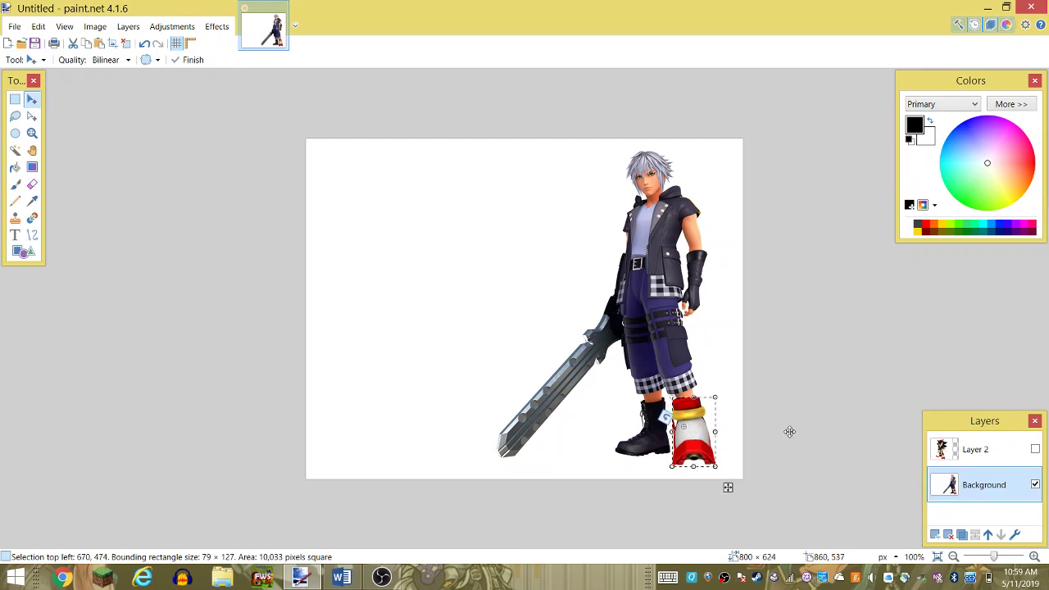
pyautogui.click(1035, 449)
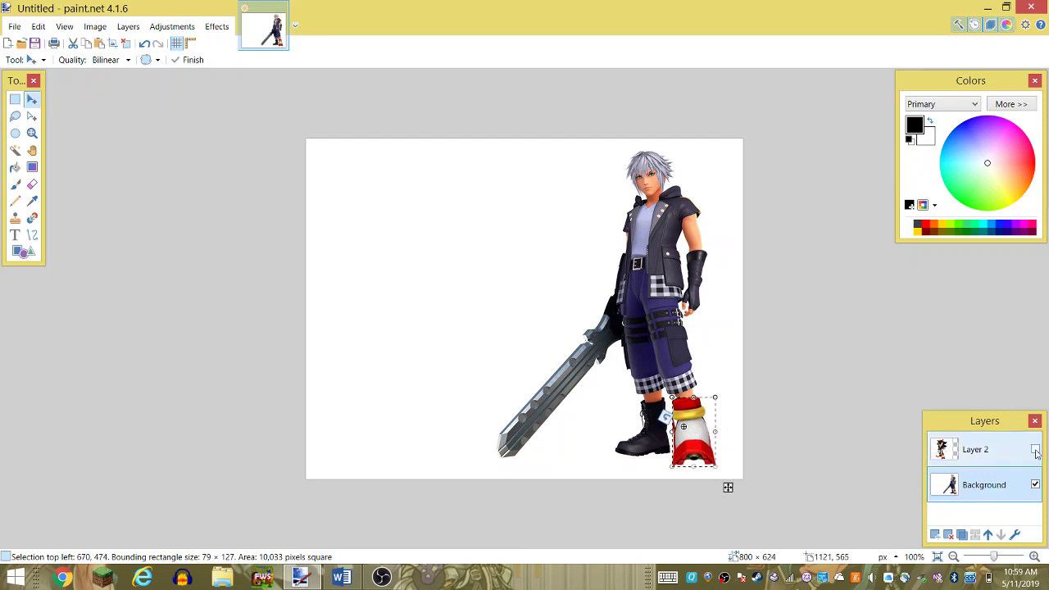
# - Try several rectangle selections around Shadow's back shoe
pyautogui.click(45, 61)
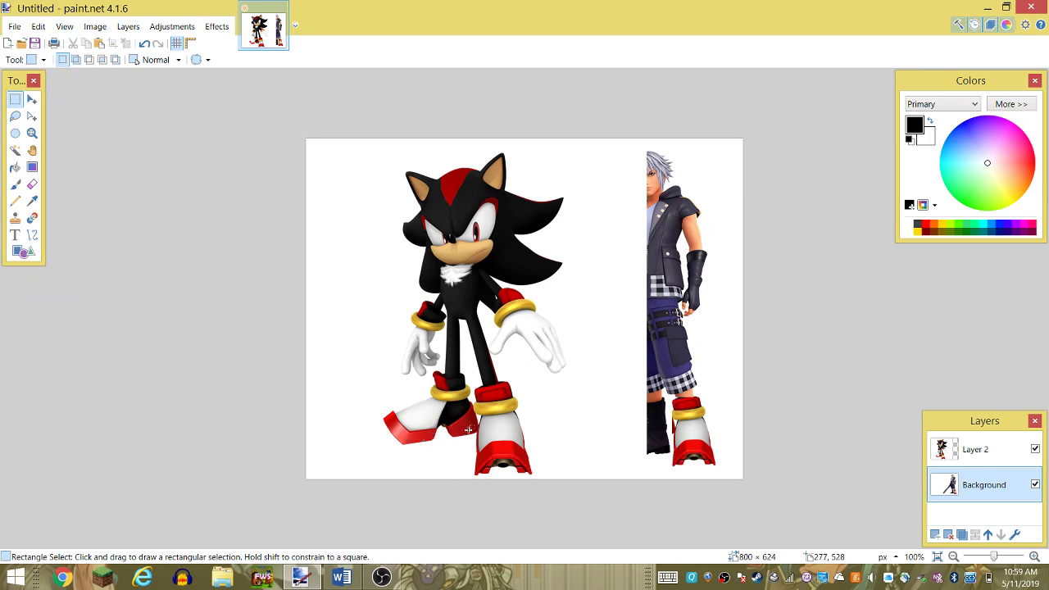
pyautogui.moveTo(481, 419); pyautogui.dragTo(441, 439)
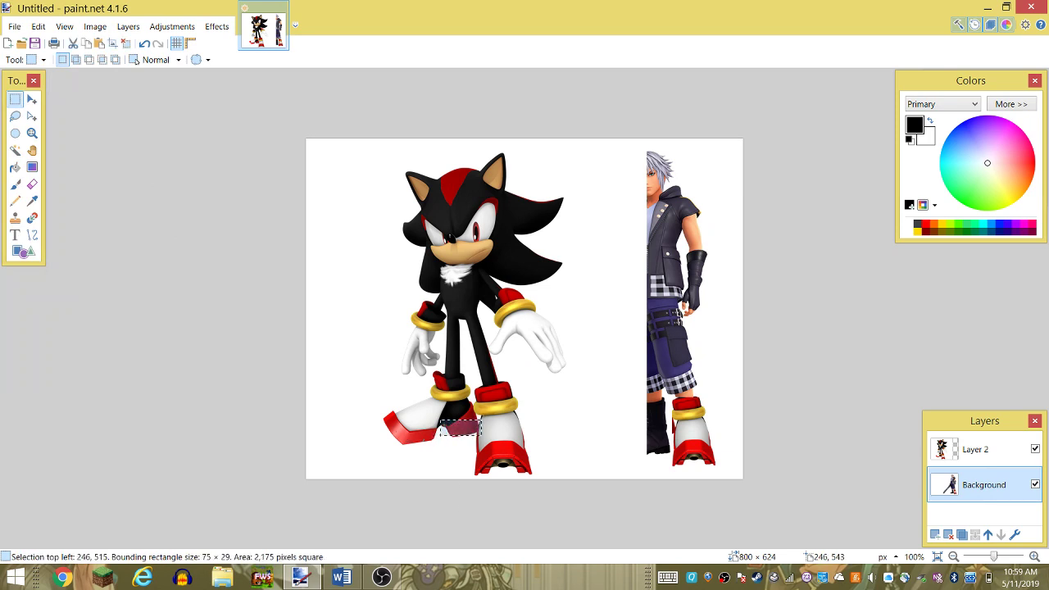
pyautogui.moveTo(401, 479); pyautogui.dragTo(398, 465)
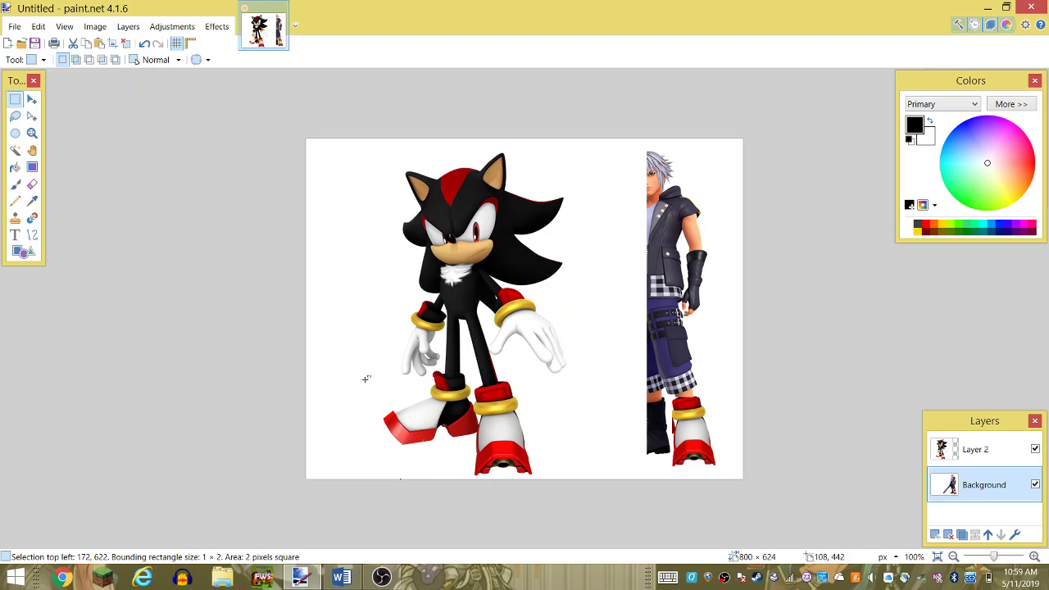
pyautogui.moveTo(393, 375); pyautogui.dragTo(469, 394)
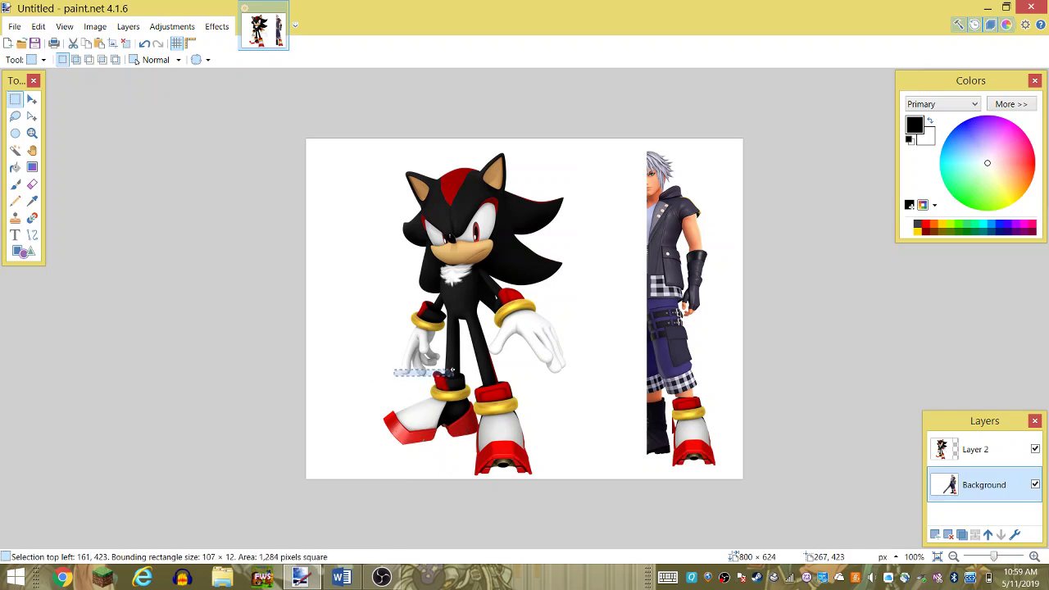
pyautogui.click(468, 422)
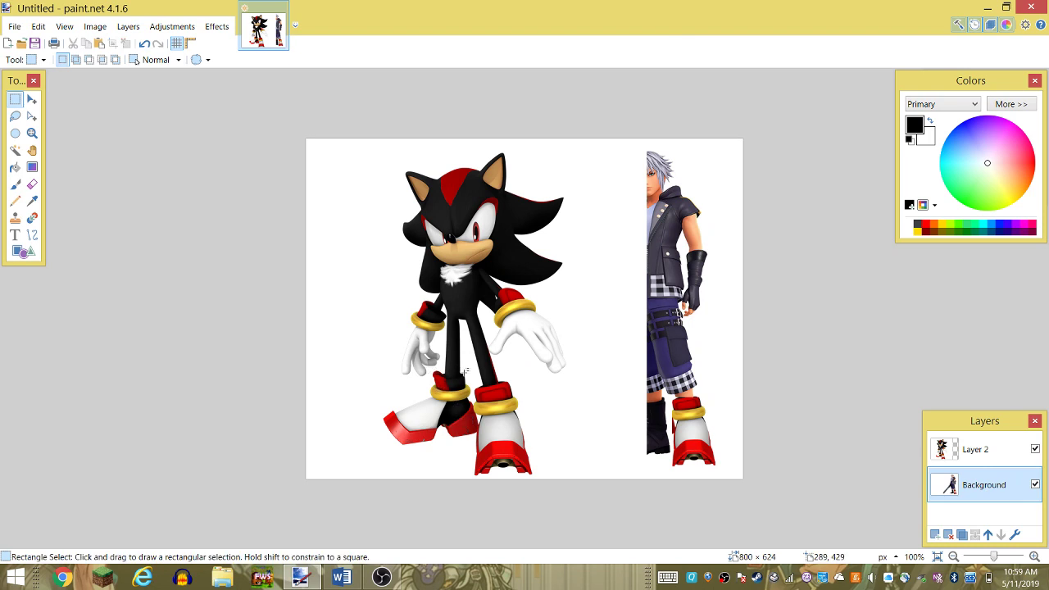
pyautogui.moveTo(372, 364)
pyautogui.mouseDown()
pyautogui.moveTo(368, 437)
pyautogui.moveTo(424, 430)
pyautogui.moveTo(418, 373)
pyautogui.mouseUp()
pyautogui.click(368, 386)
pyautogui.click(423, 431)
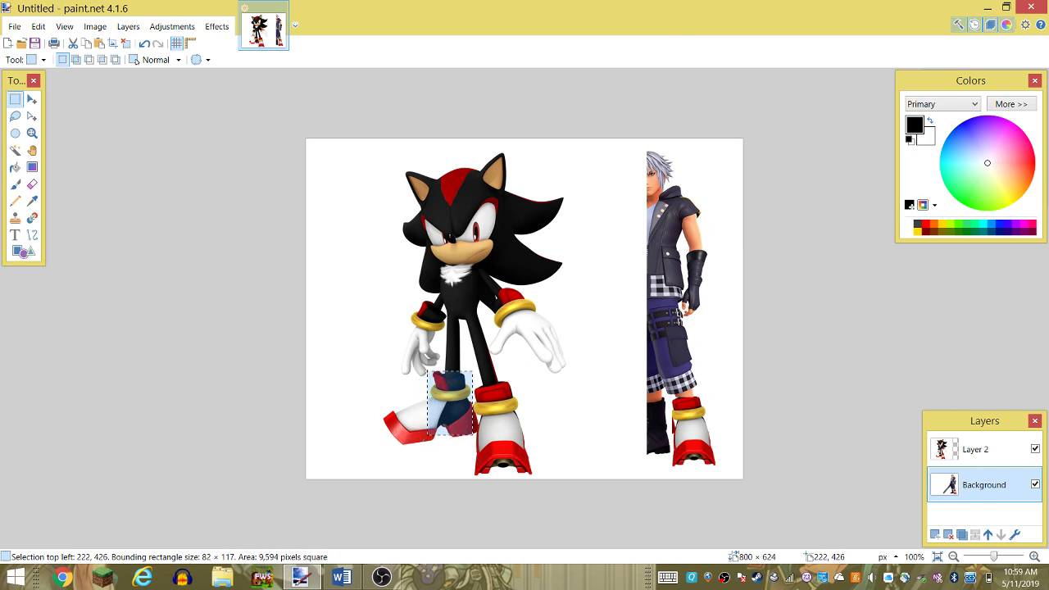
# - Redraw and extend the rectangle until it covers the whole back shoe
pyautogui.moveTo(418, 373); pyautogui.dragTo(377, 372)
pyautogui.click(377, 372)
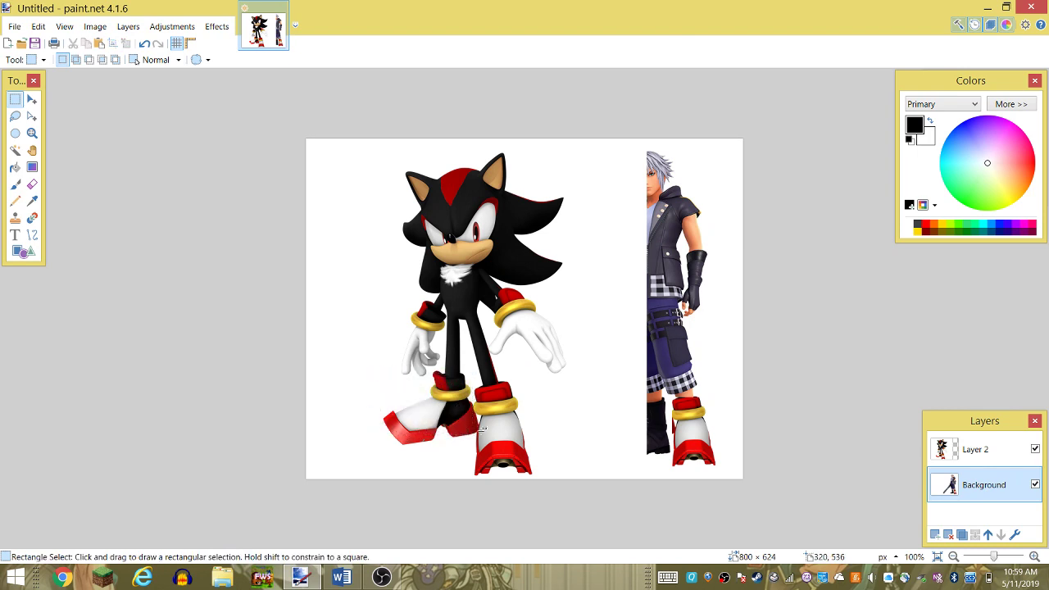
pyautogui.moveTo(475, 430)
pyautogui.mouseDown()
pyautogui.moveTo(409, 374)
pyautogui.moveTo(379, 365)
pyautogui.mouseUp()
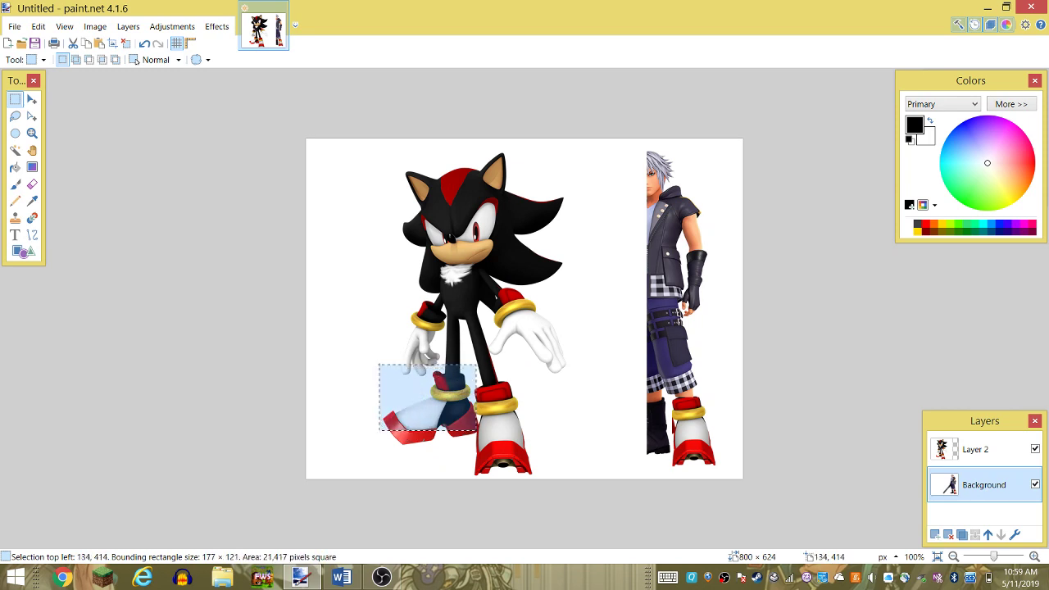
pyautogui.click(397, 393)
pyautogui.click(431, 432)
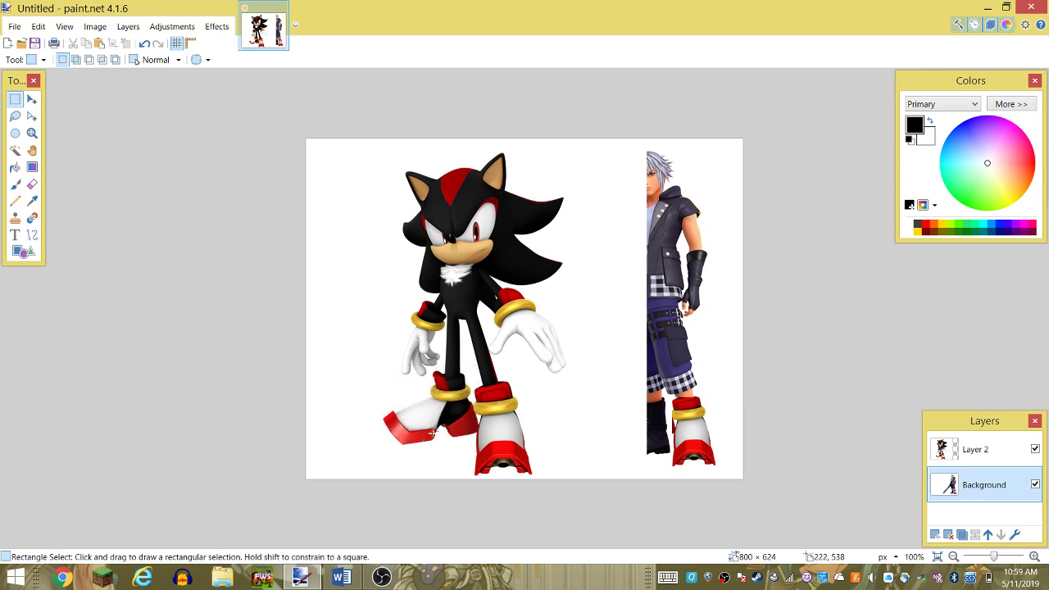
pyautogui.moveTo(470, 433); pyautogui.dragTo(380, 440)
pyautogui.moveTo(470, 440)
pyautogui.mouseDown()
pyautogui.moveTo(366, 405)
pyautogui.moveTo(368, 384)
pyautogui.mouseUp()
pyautogui.moveTo(369, 378); pyautogui.dragTo(369, 370)
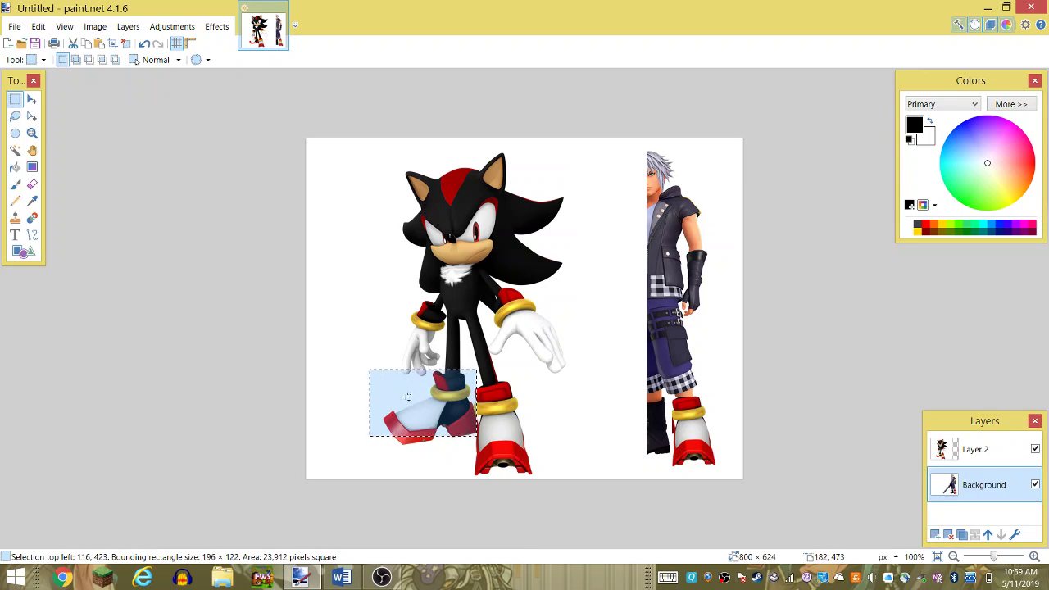
# - Restore the shoe selection and show only Shadow's Layer 2, with Riku's Background hidden
pyautogui.click(1035, 449)
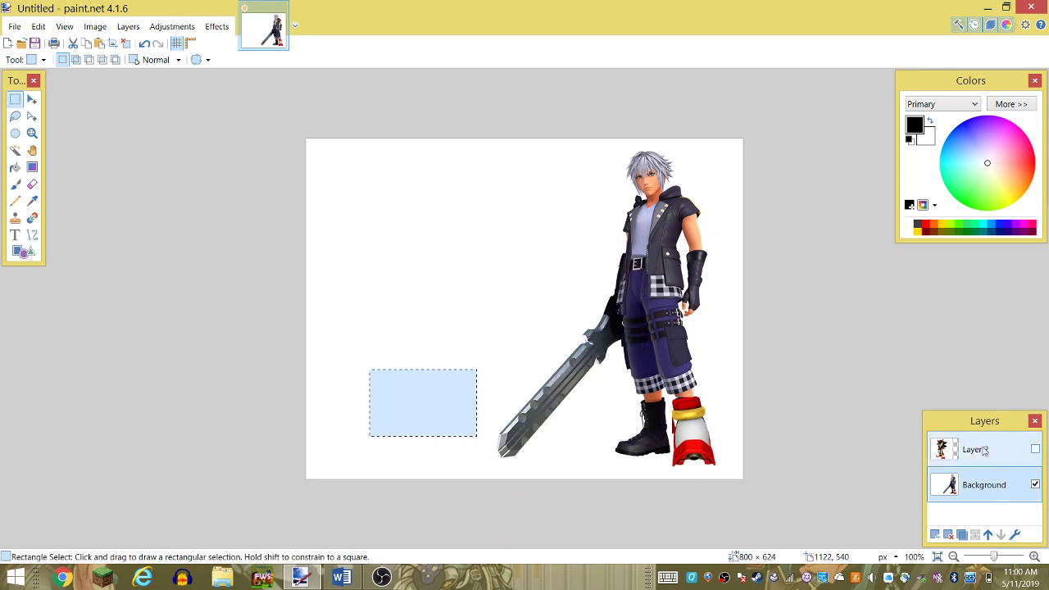
pyautogui.click(881, 422)
pyautogui.press('m')
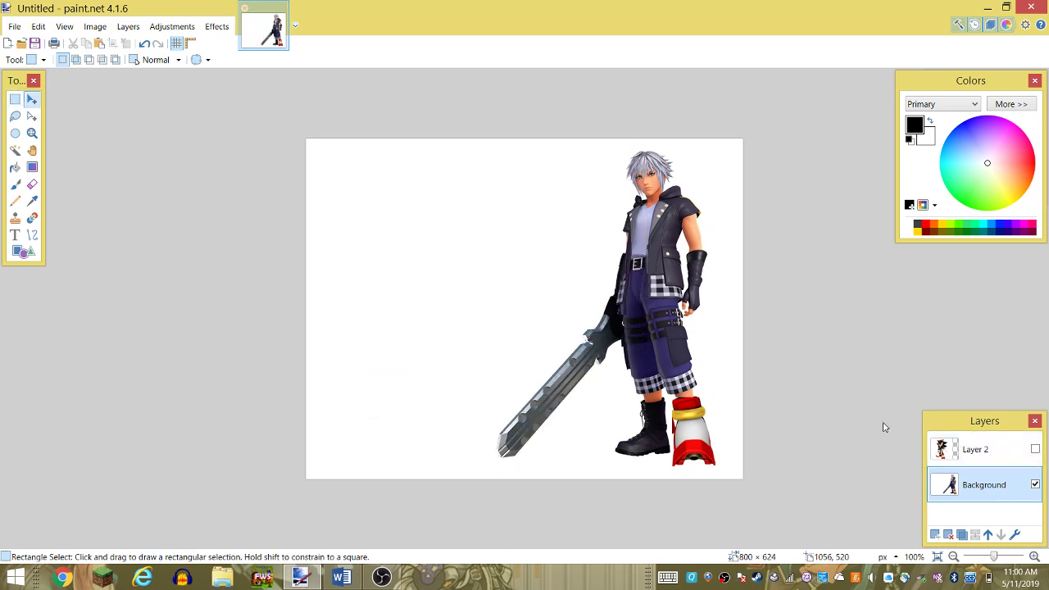
pyautogui.hotkey('ctrl', 'z')
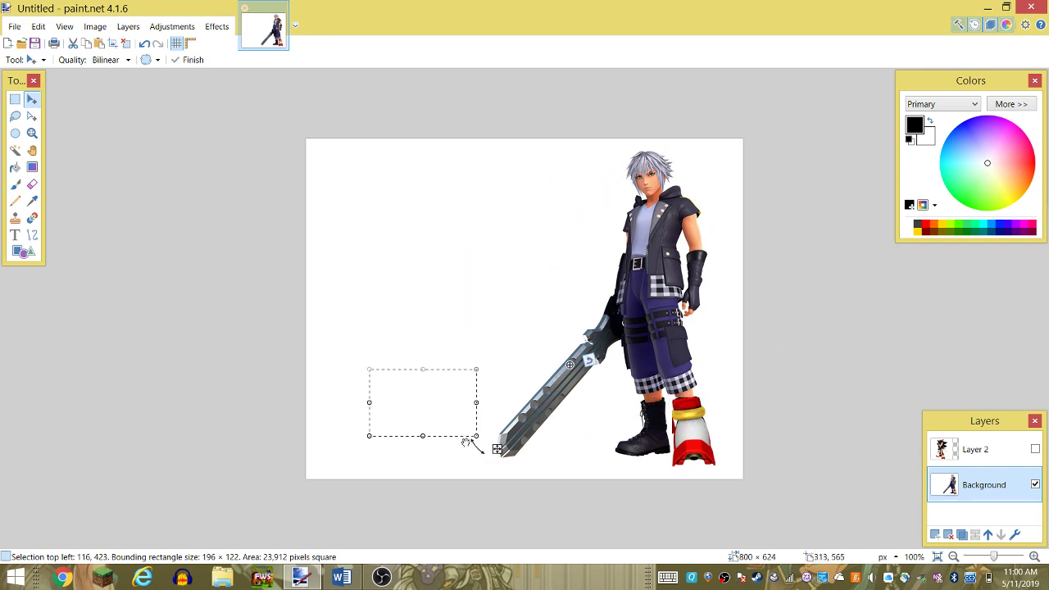
pyautogui.click(1031, 455)
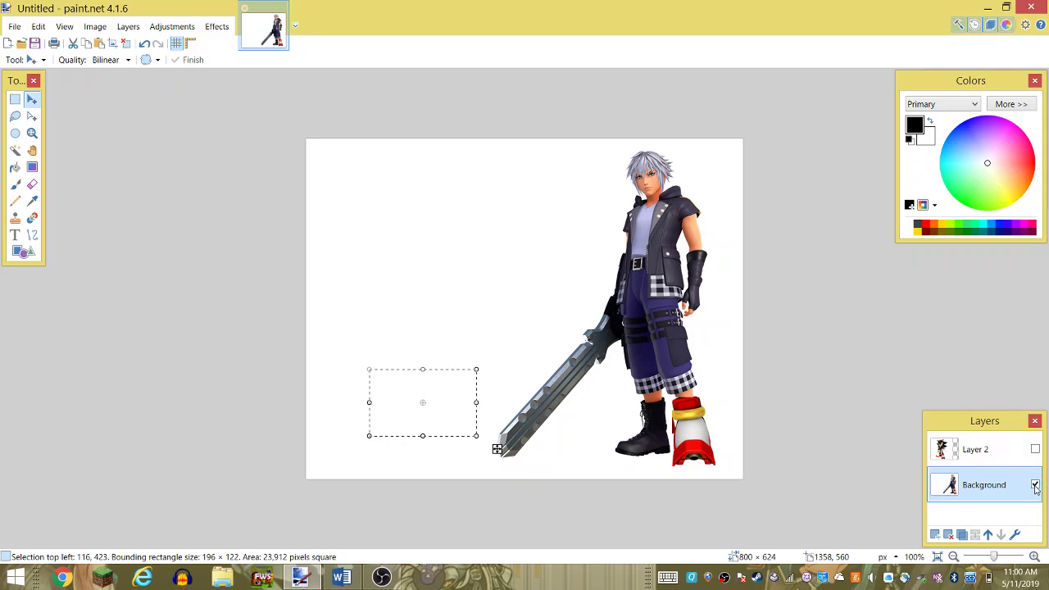
pyautogui.click(1035, 484)
pyautogui.click(1035, 449)
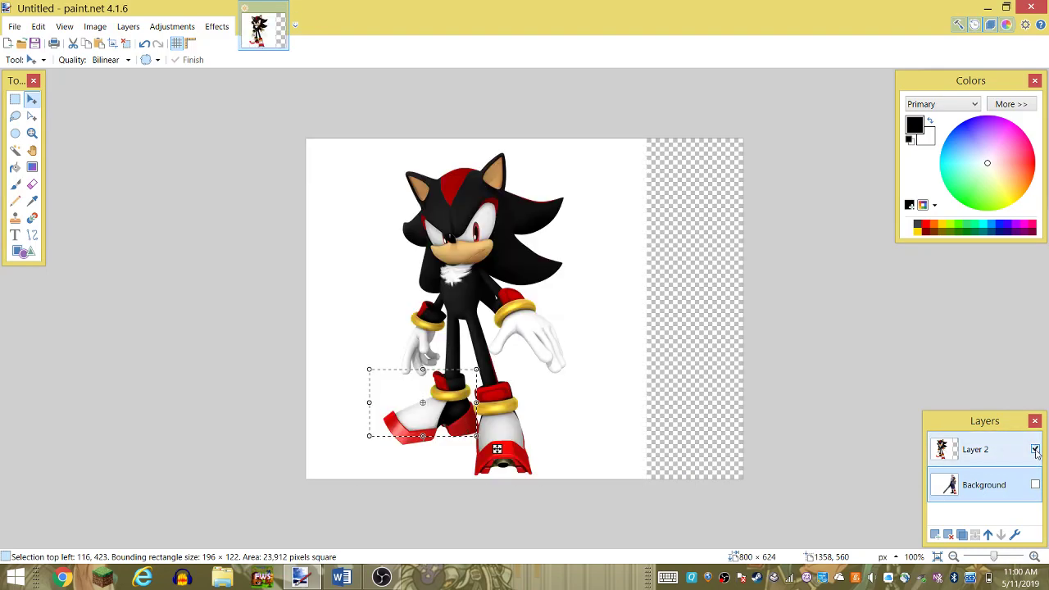
pyautogui.moveTo(411, 409); pyautogui.dragTo(666, 427)
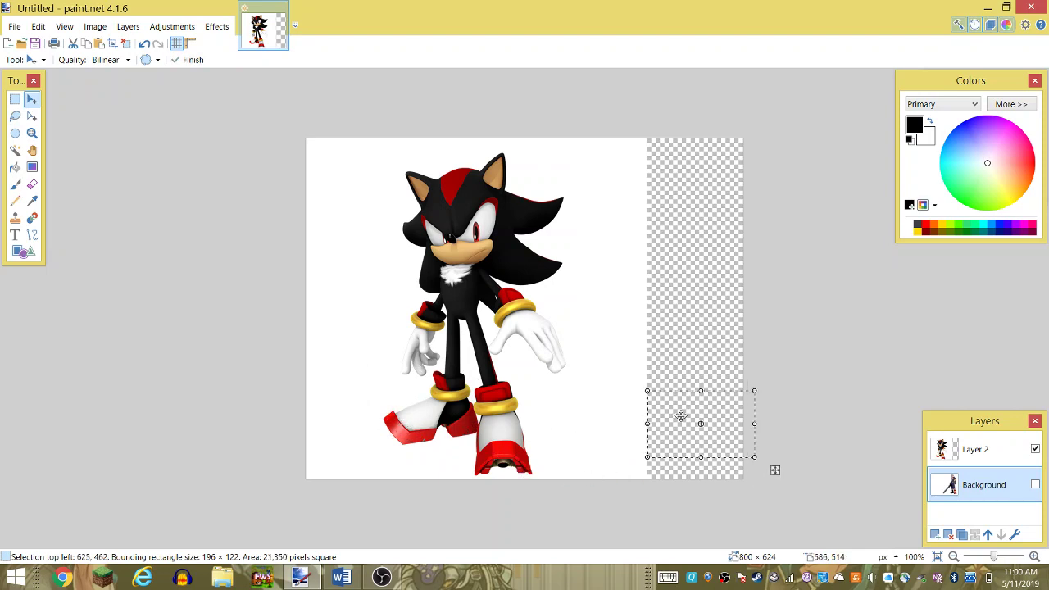
# - Undo the stray move and start boxing Shadow's left foot with Rectangle Select
pyautogui.hotkey('ctrl', 'z')
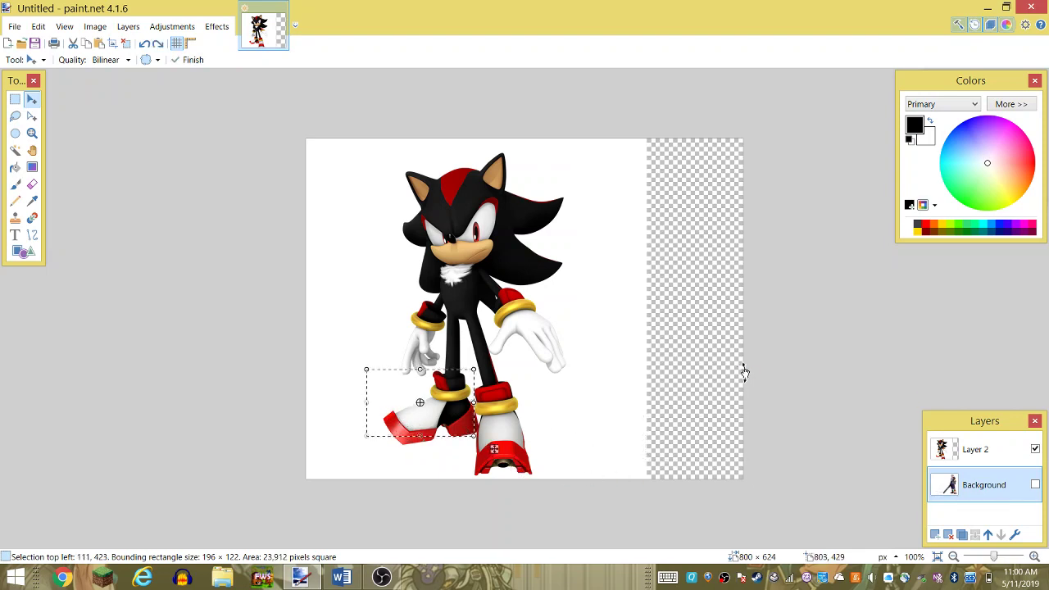
pyautogui.hotkey('ctrl', 'z')
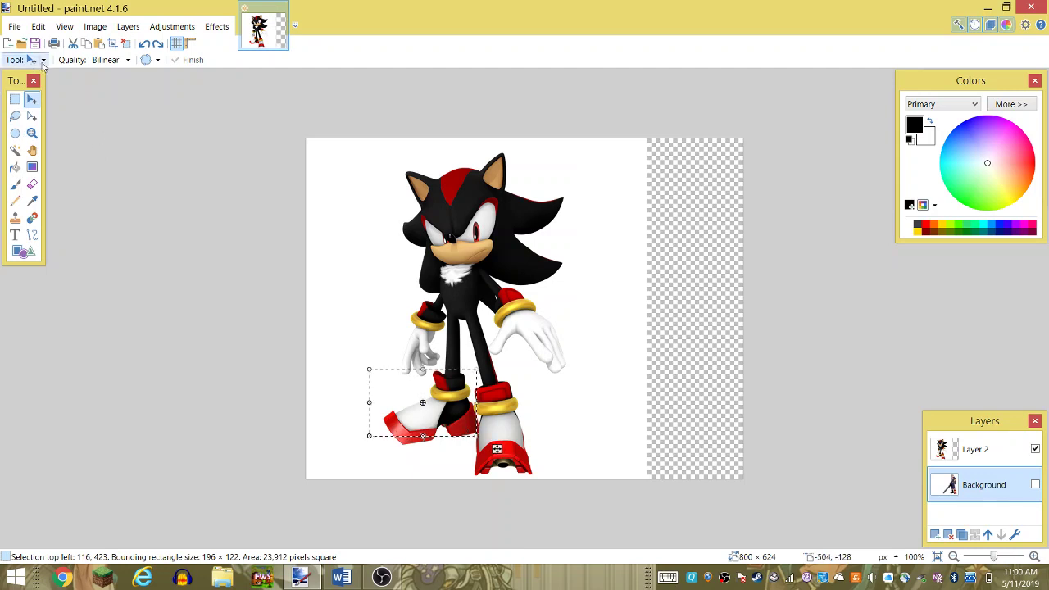
pyautogui.click(18, 101)
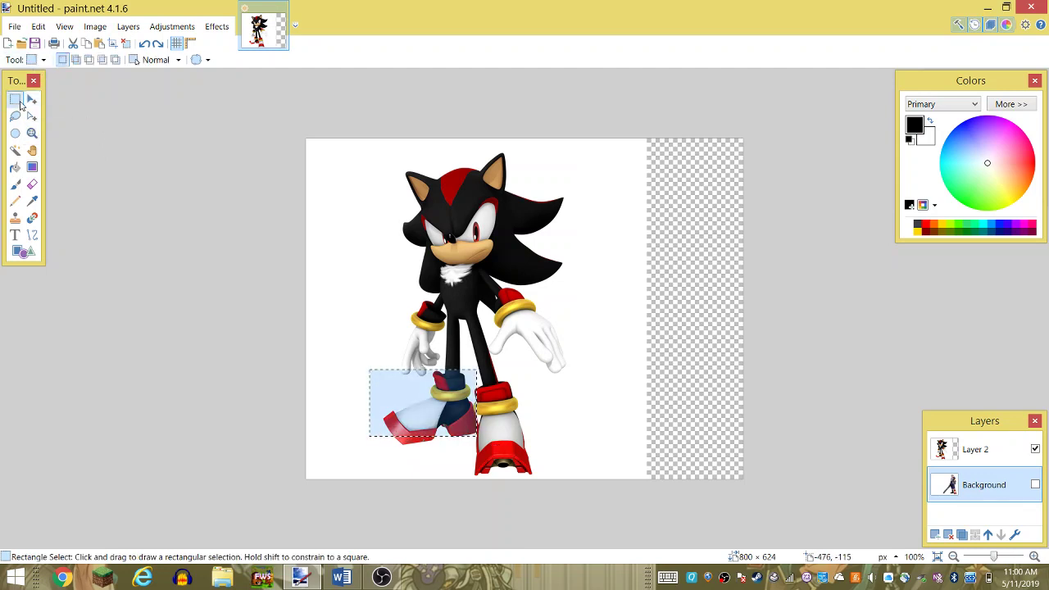
pyautogui.click(251, 321)
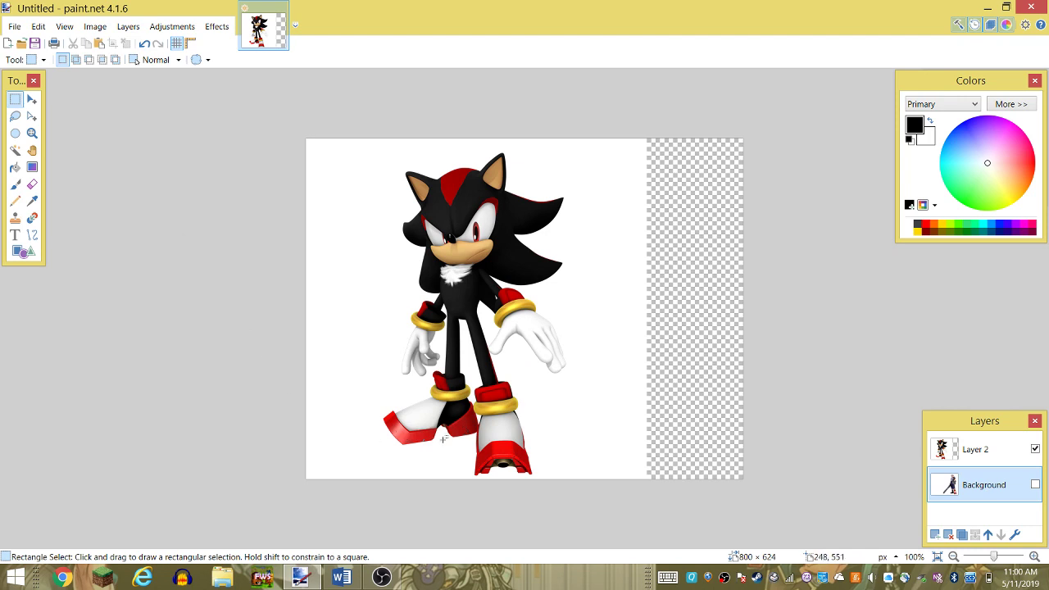
pyautogui.moveTo(476, 432); pyautogui.dragTo(348, 404)
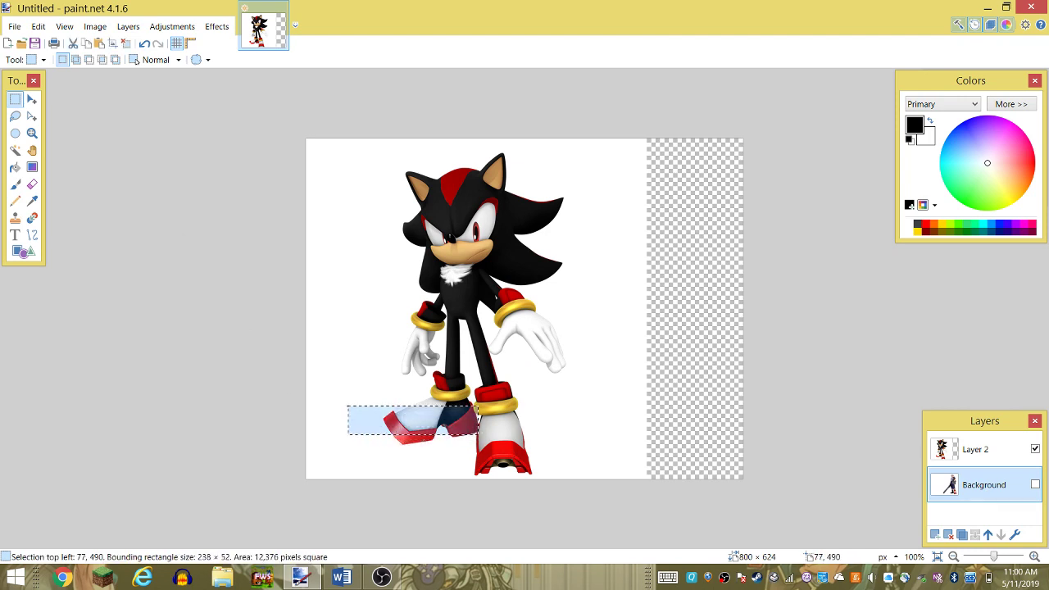
pyautogui.click(433, 458)
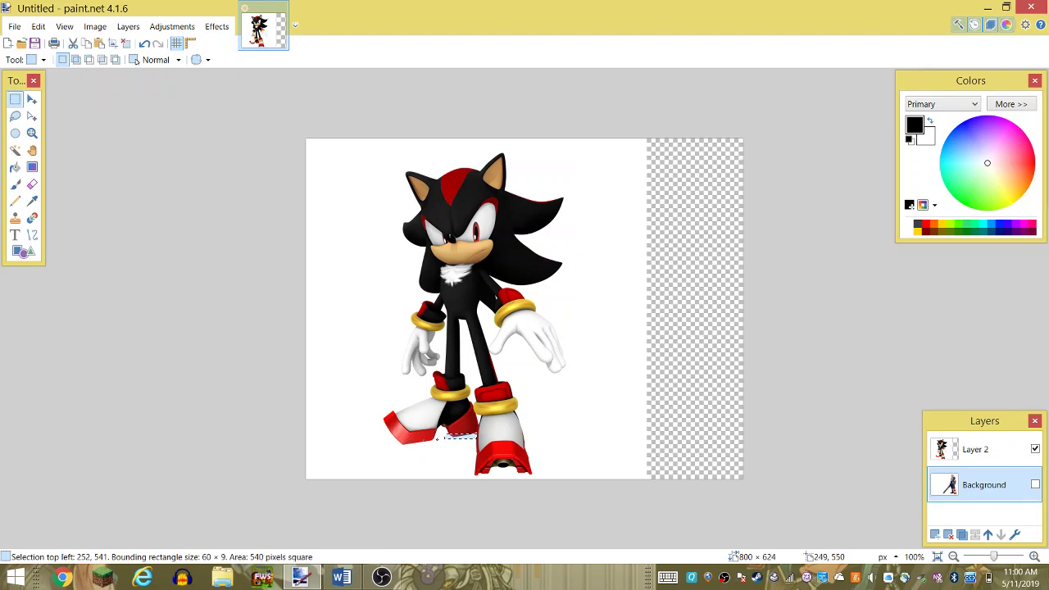
pyautogui.moveTo(477, 433); pyautogui.dragTo(377, 453)
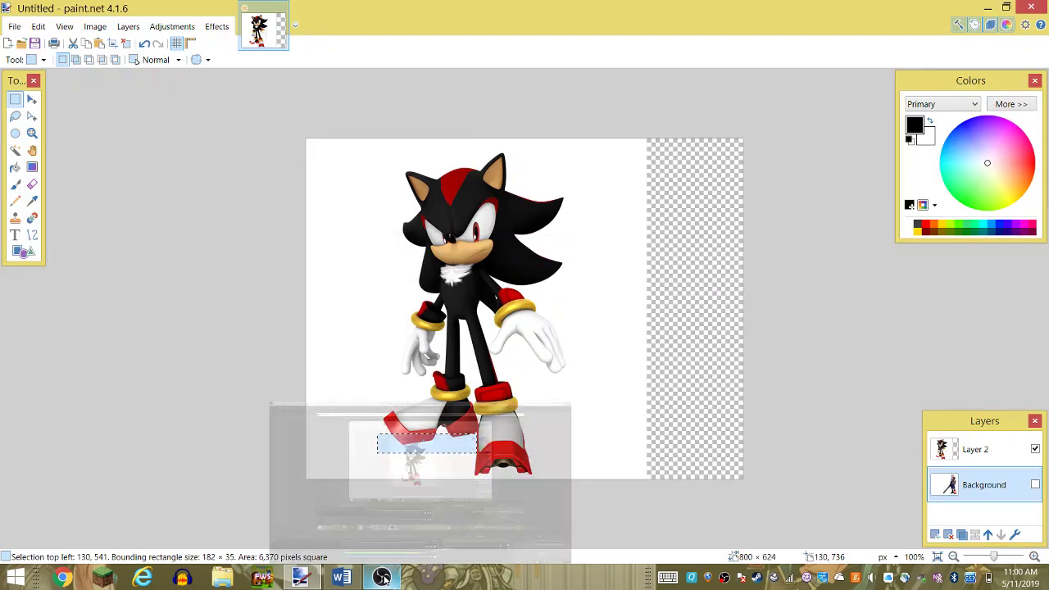
# - Redraw the rectangle around Shadow's left foot several times to fit the shoe
pyautogui.click(383, 579)
pyautogui.click(383, 579)
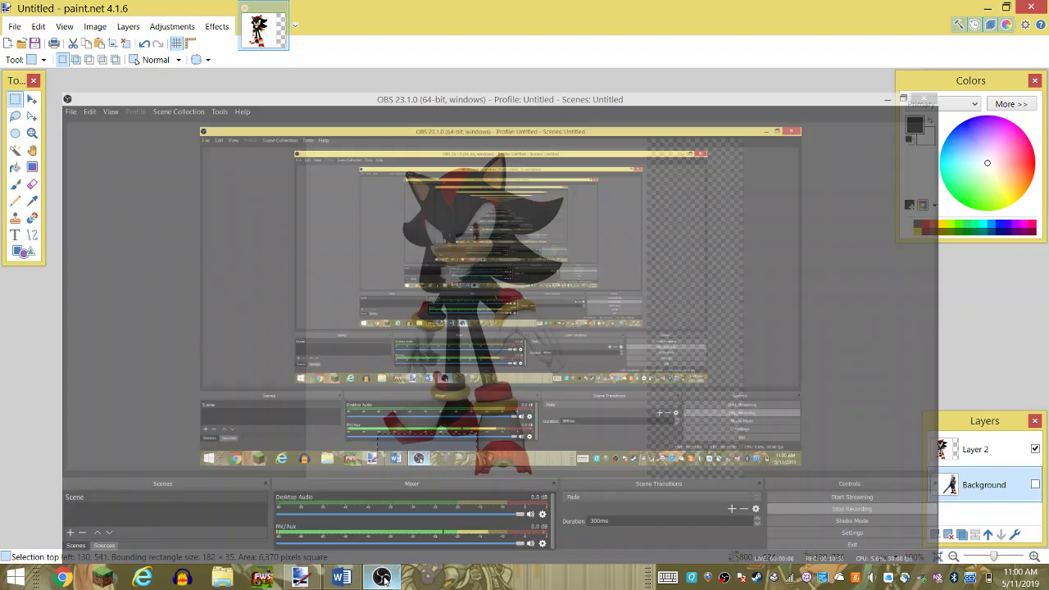
pyautogui.click(402, 454)
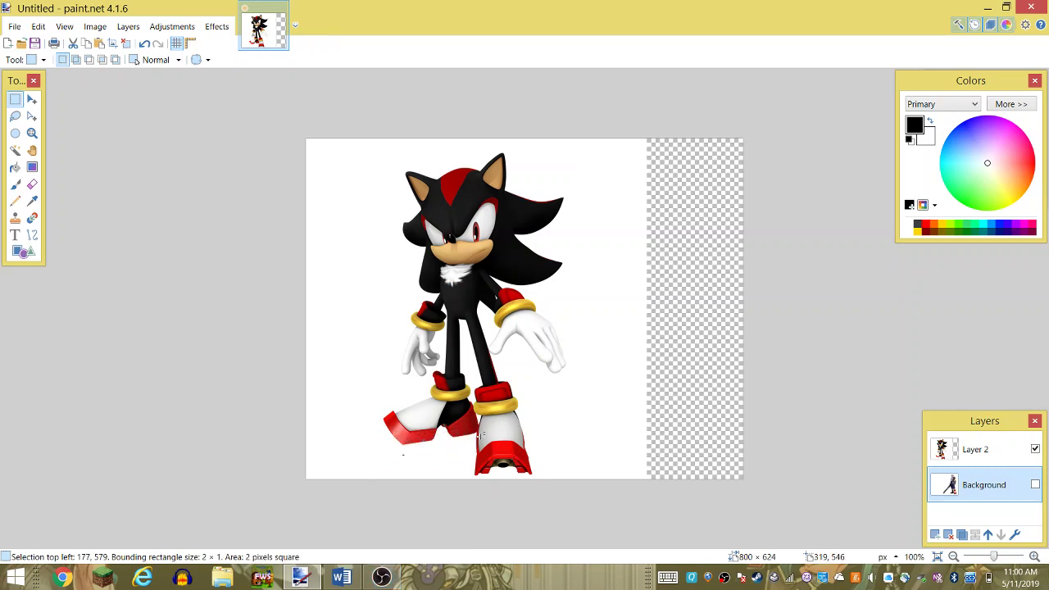
pyautogui.moveTo(471, 436); pyautogui.dragTo(387, 451)
pyautogui.click(435, 449)
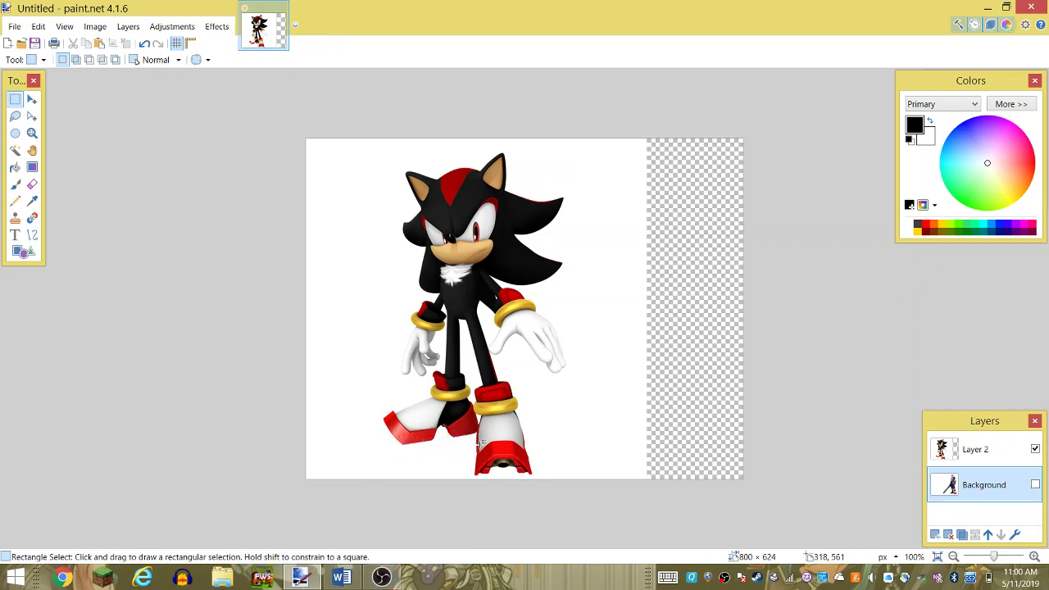
pyautogui.moveTo(471, 445); pyautogui.dragTo(374, 368)
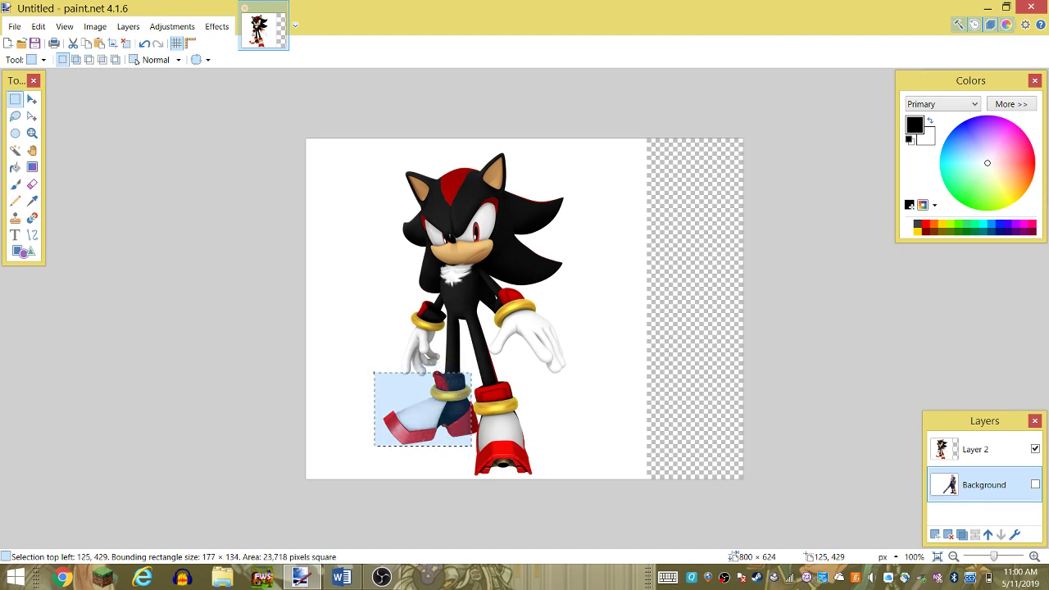
pyautogui.click(449, 468)
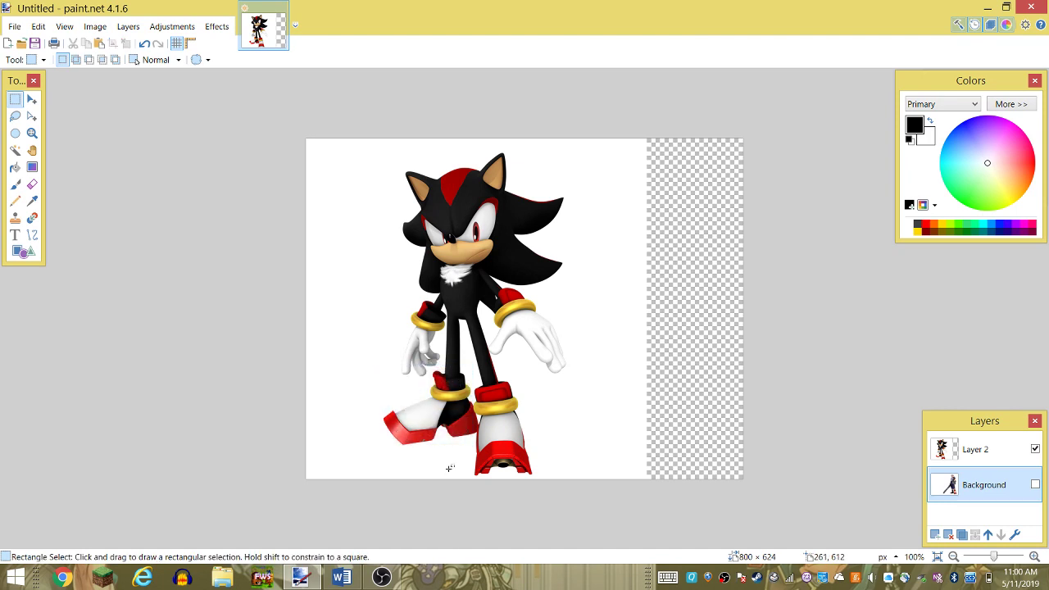
pyautogui.moveTo(476, 430); pyautogui.dragTo(394, 373)
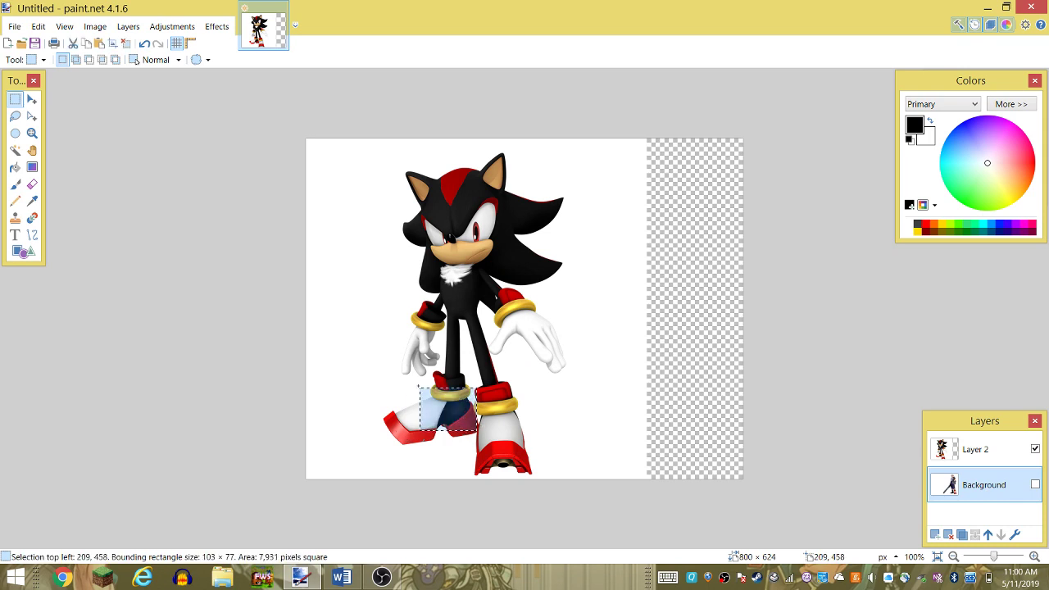
pyautogui.click(460, 444)
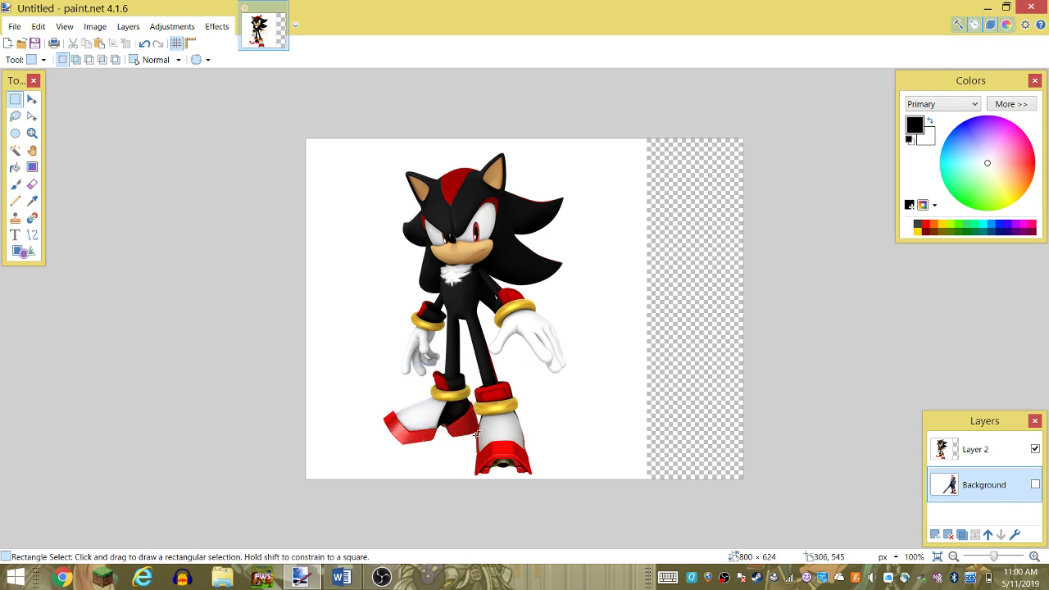
pyautogui.moveTo(476, 434); pyautogui.dragTo(368, 372)
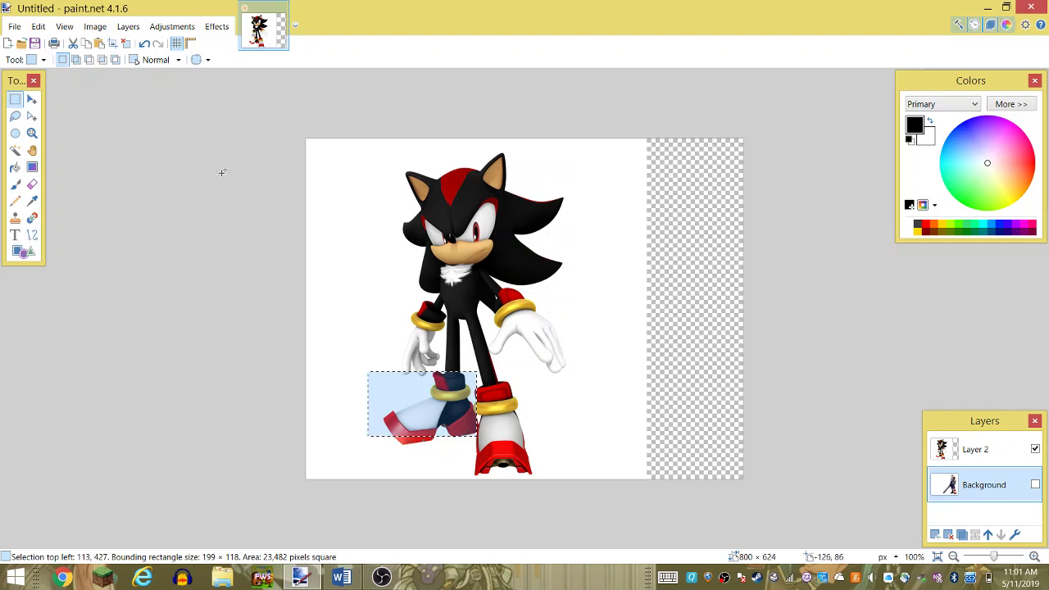
pyautogui.click(107, 129)
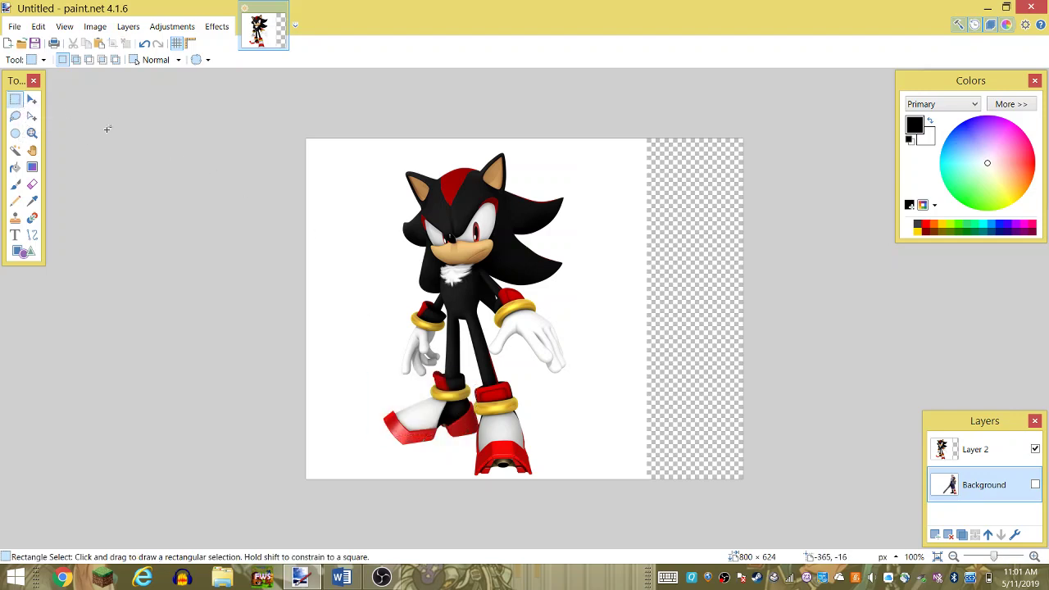
# - Show Riku's layer alone, try moving the selected block, and undo the move
pyautogui.click(1036, 449)
pyautogui.click(1035, 484)
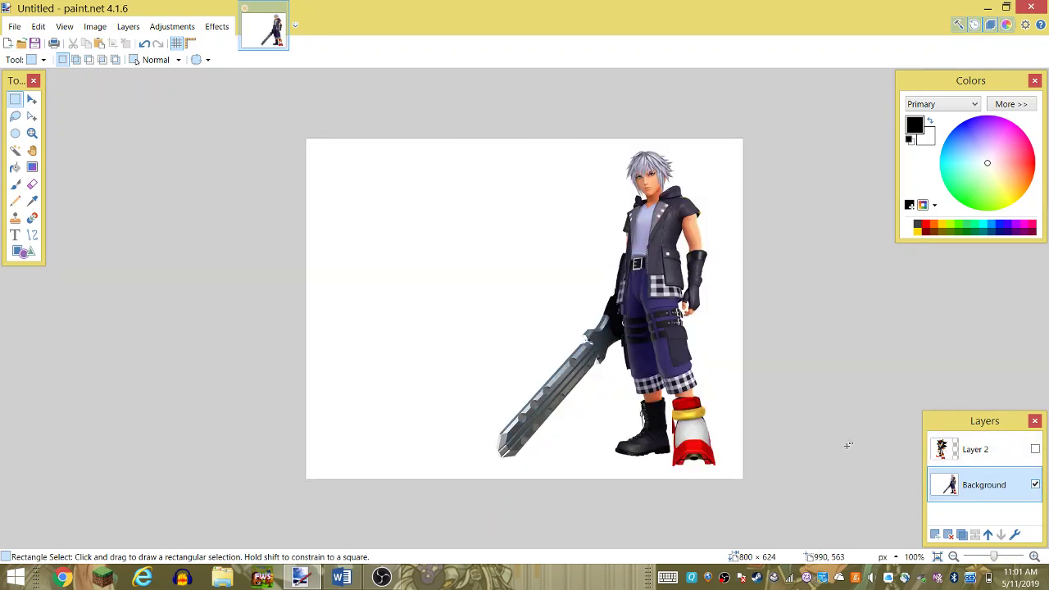
pyautogui.press('m')
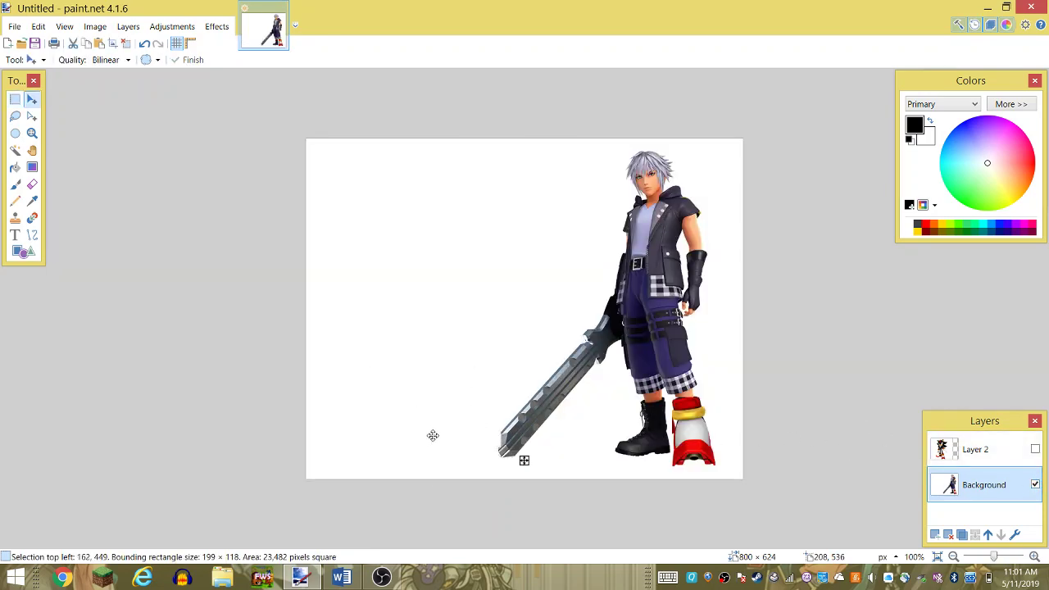
pyautogui.moveTo(433, 435)
pyautogui.mouseDown()
pyautogui.moveTo(587, 450)
pyautogui.moveTo(593, 440)
pyautogui.moveTo(282, 447)
pyautogui.mouseUp()
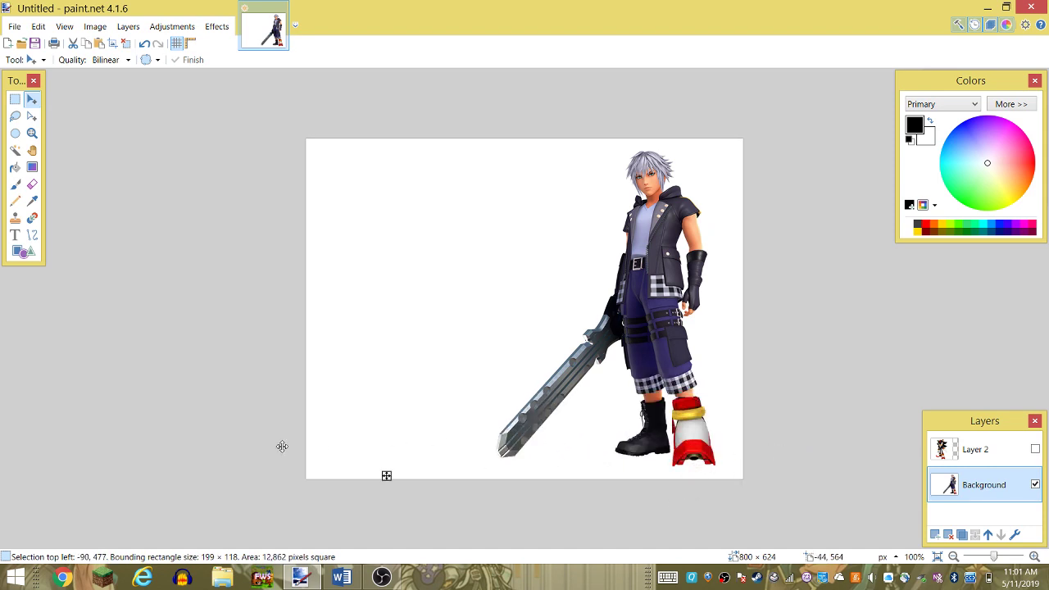
pyautogui.hotkey('ctrl', 'z')
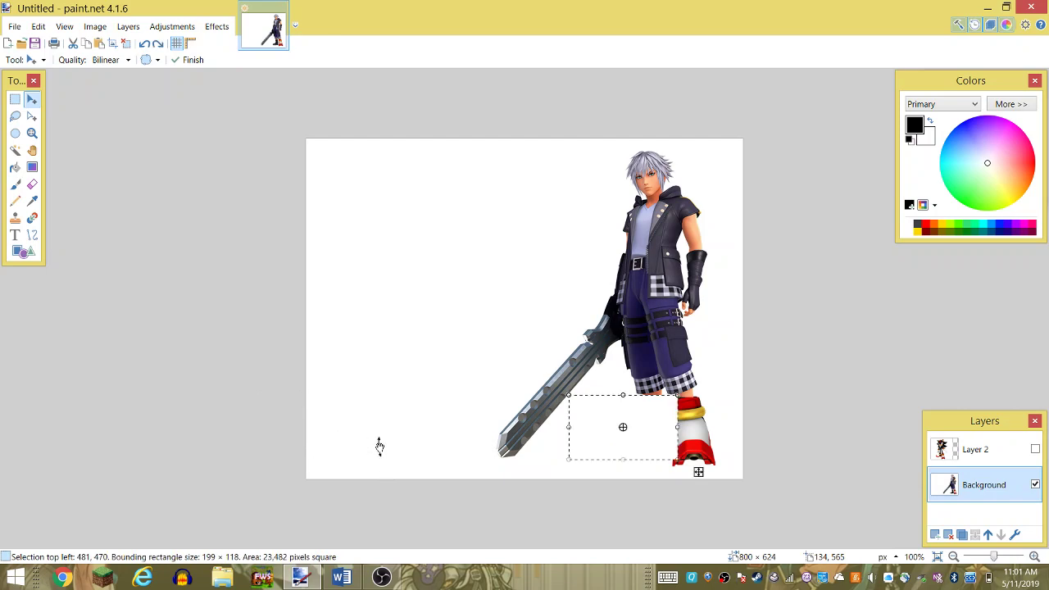
pyautogui.hotkey('ctrl', 'z')
pyautogui.hotkey('ctrl', 'z')
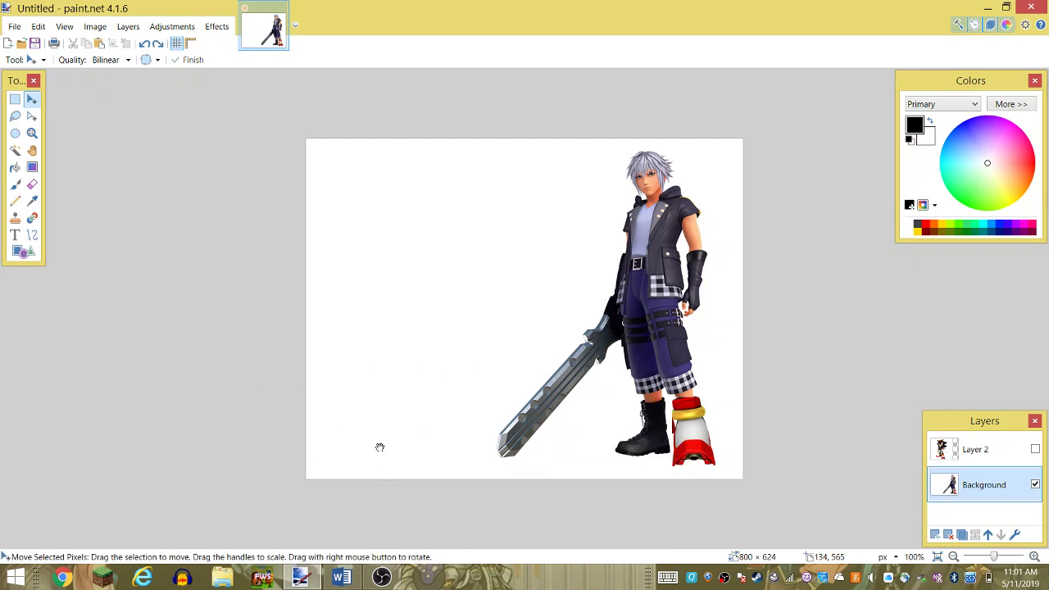
pyautogui.hotkey('ctrl', 'y')
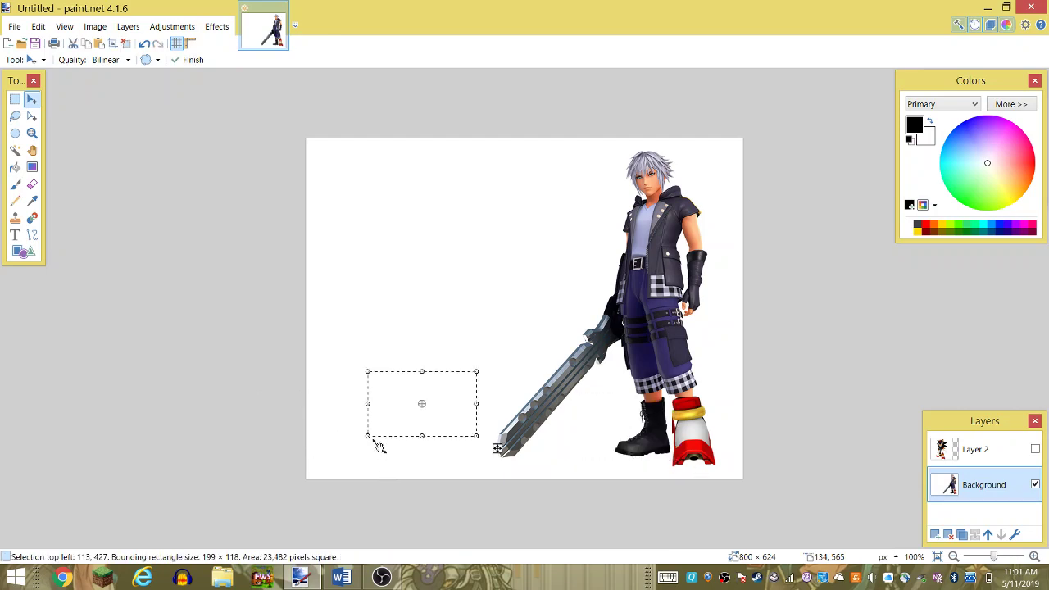
pyautogui.hotkey('ctrl', 'z')
pyautogui.hotkey('ctrl', 'z')
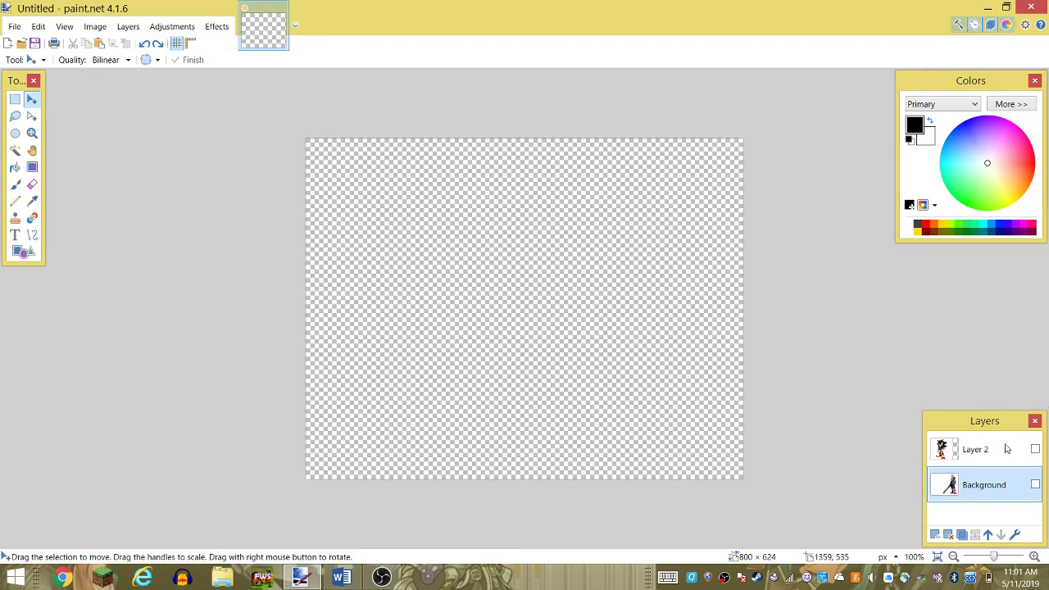
# - Adjust the left-shoe selection, then make both Layer 2 and Background visible
pyautogui.click(1035, 486)
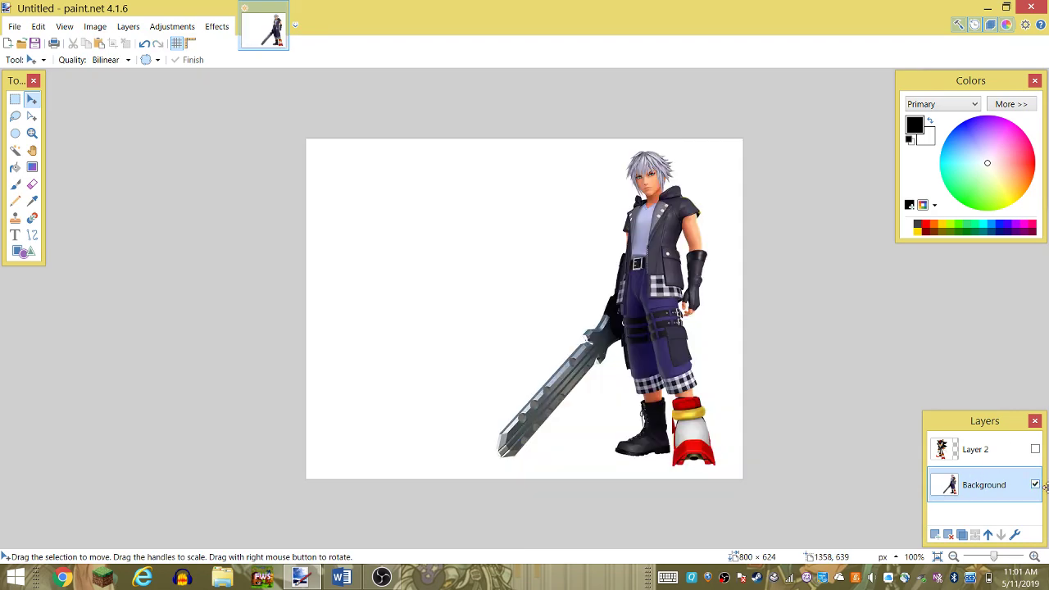
pyautogui.click(1036, 485)
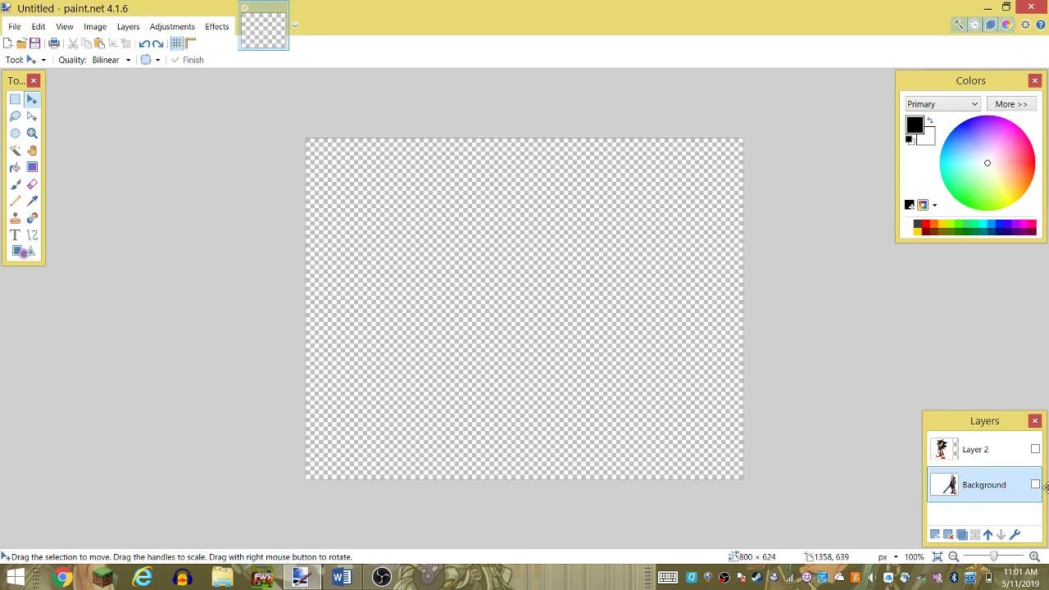
pyautogui.click(1035, 449)
pyautogui.click(1035, 485)
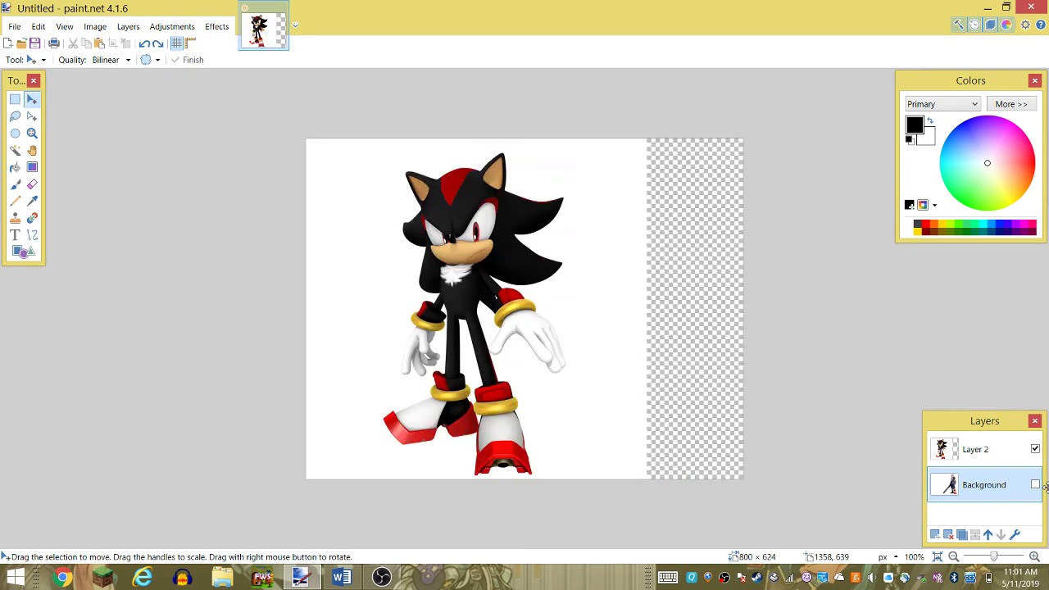
pyautogui.moveTo(497, 449)
pyautogui.mouseDown()
pyautogui.moveTo(489, 462)
pyautogui.moveTo(426, 465)
pyautogui.mouseUp()
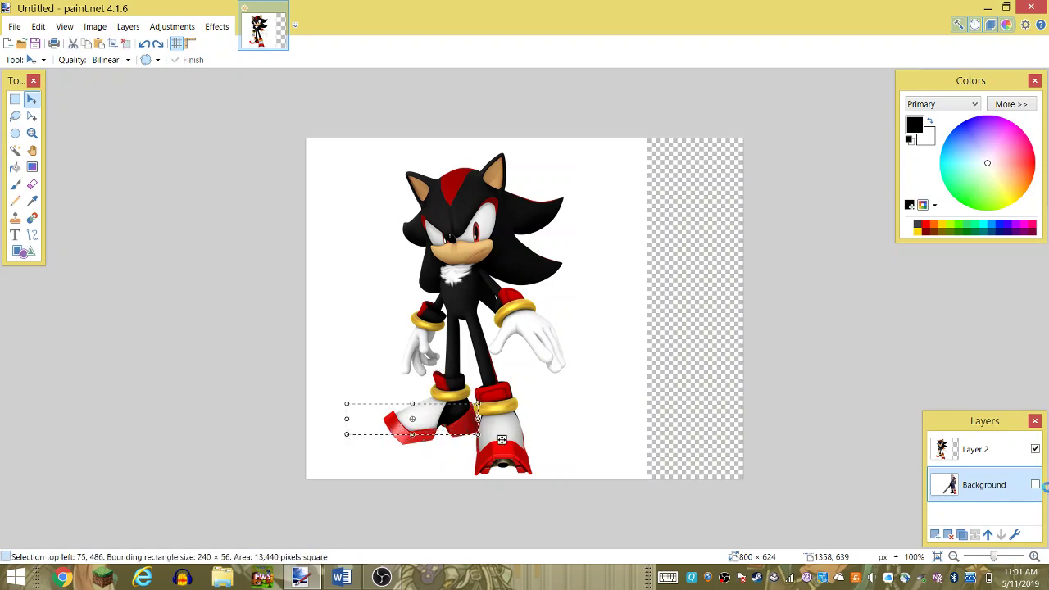
pyautogui.moveTo(426, 465); pyautogui.dragTo(412, 419)
pyautogui.hotkey('ctrl', 'z')
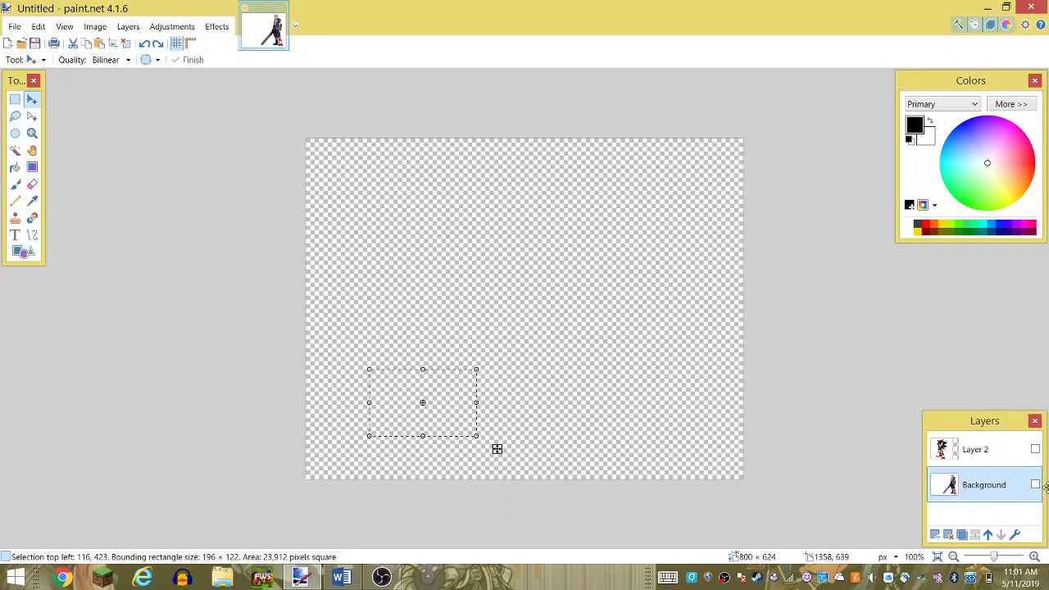
pyautogui.click(1036, 485)
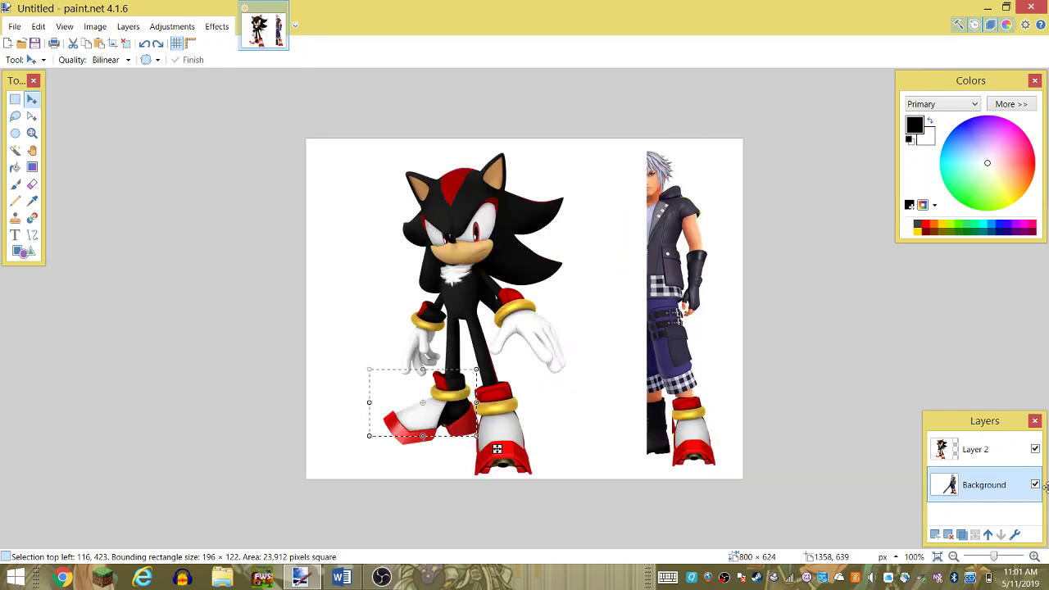
pyautogui.click(1035, 448)
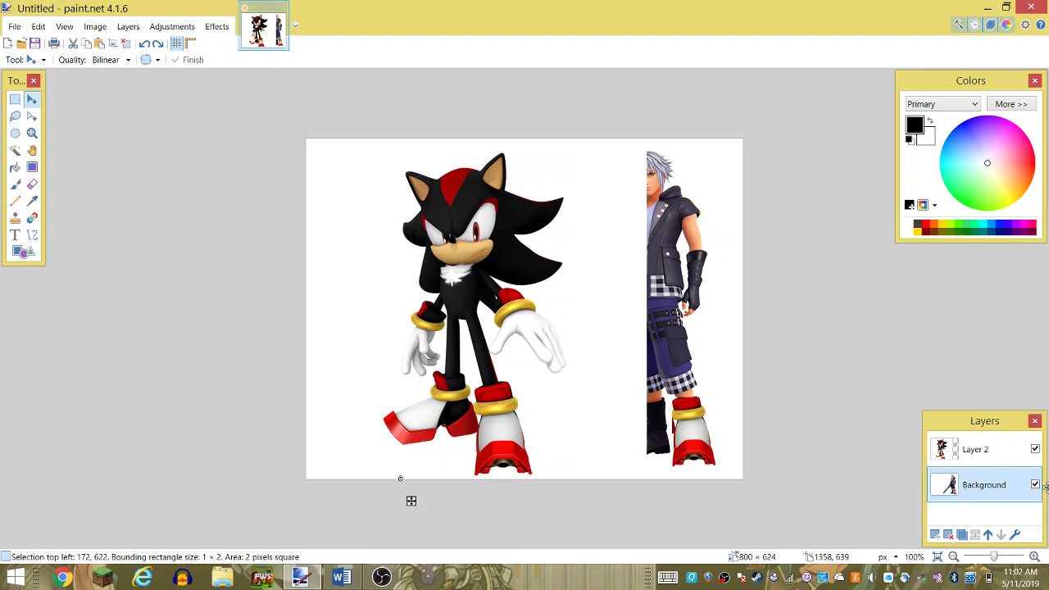
# - Nudge and drag a copy of the red shoe over Riku's black boot, widening it leftward
pyautogui.moveTo(438, 418); pyautogui.dragTo(484, 437)
pyautogui.hotkey('ctrl', 'z')
pyautogui.hotkey('ctrl', 'z')
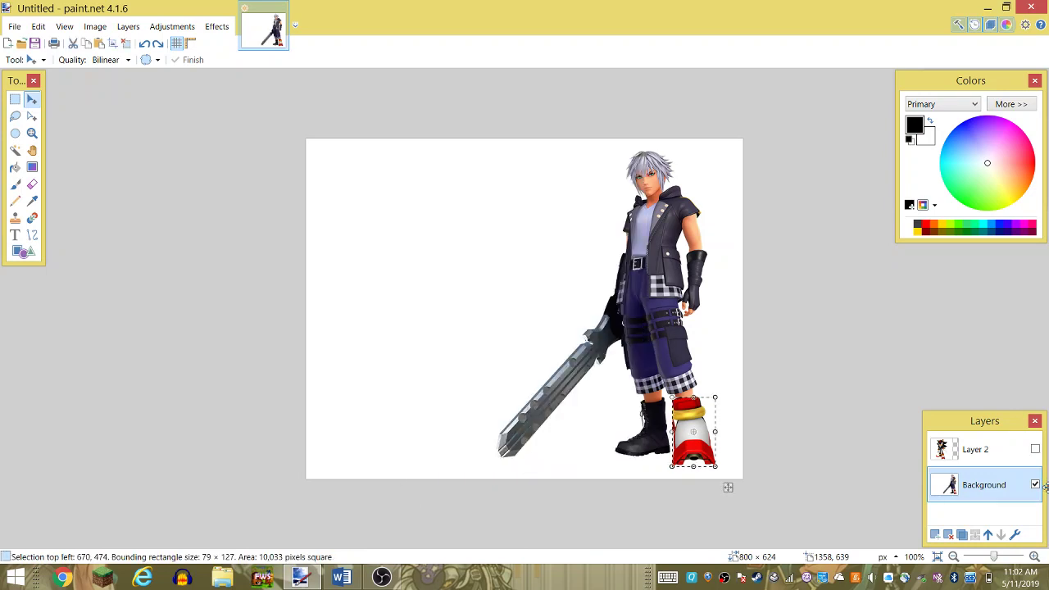
pyautogui.press('Right')
pyautogui.press('Right')
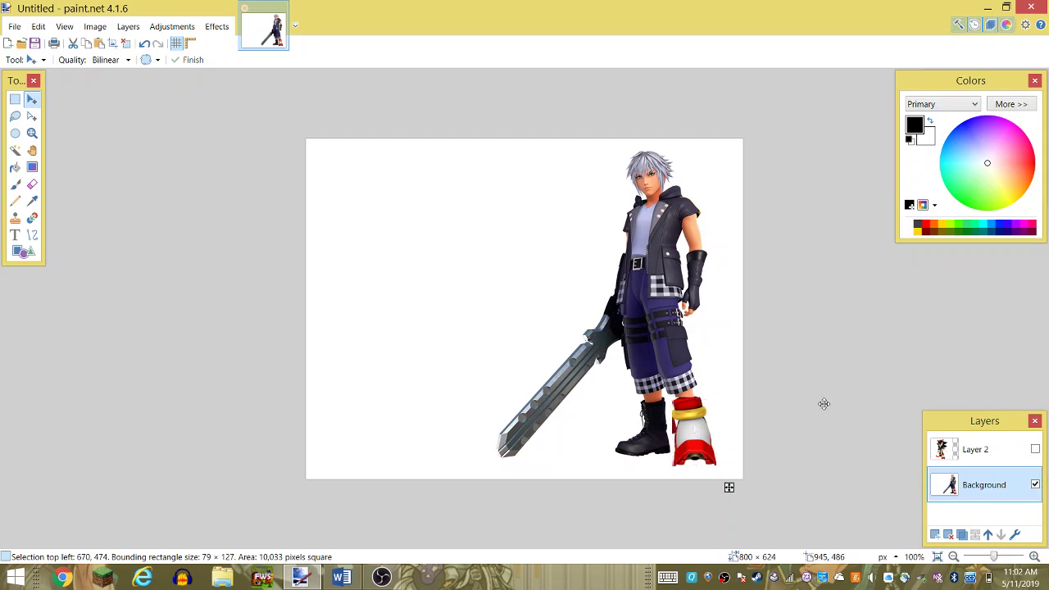
pyautogui.press('Right')
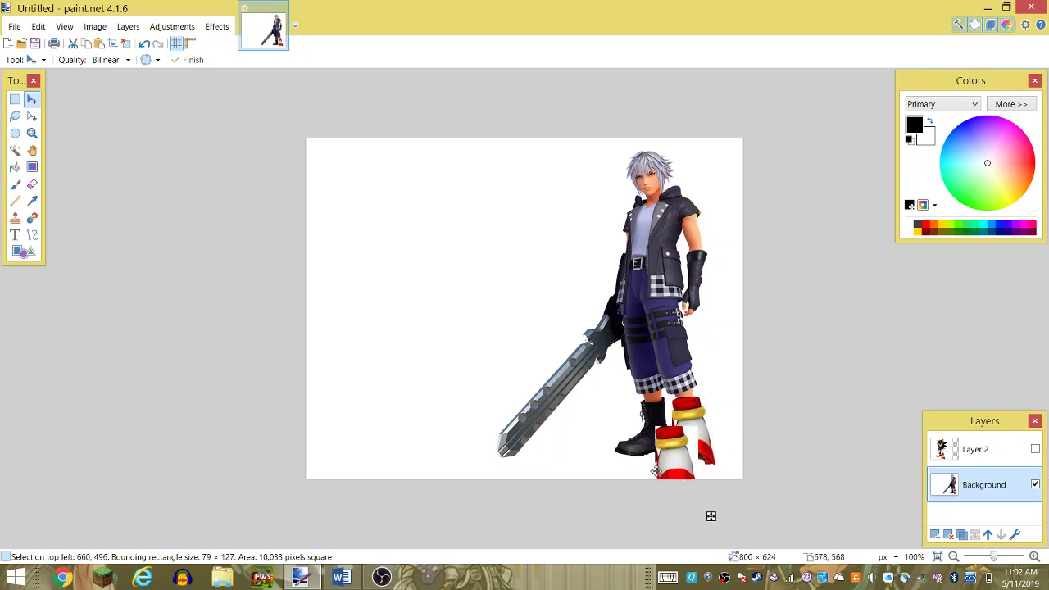
pyautogui.moveTo(730, 418)
pyautogui.mouseDown()
pyautogui.moveTo(578, 421)
pyautogui.moveTo(574, 406)
pyautogui.mouseUp()
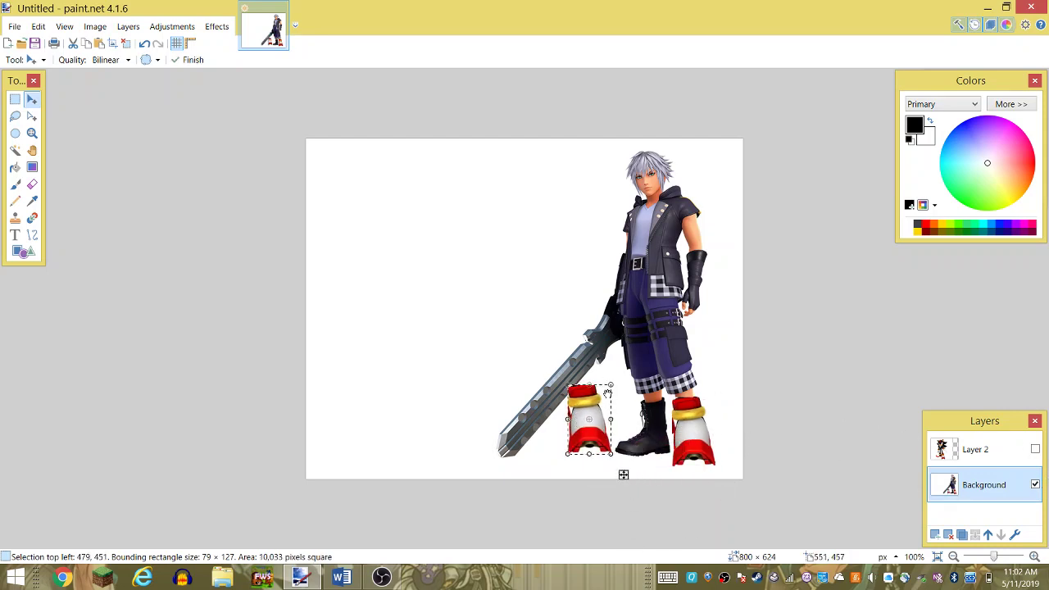
pyautogui.moveTo(607, 454); pyautogui.dragTo(639, 436)
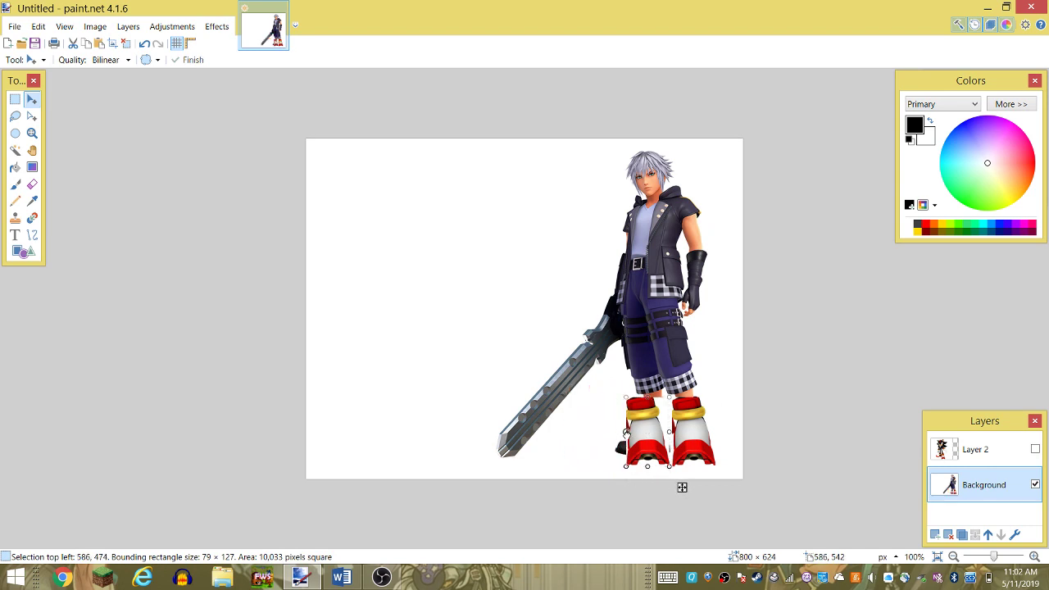
pyautogui.moveTo(626, 434)
pyautogui.mouseDown()
pyautogui.moveTo(607, 434)
pyautogui.moveTo(651, 431)
pyautogui.moveTo(630, 432)
pyautogui.mouseUp()
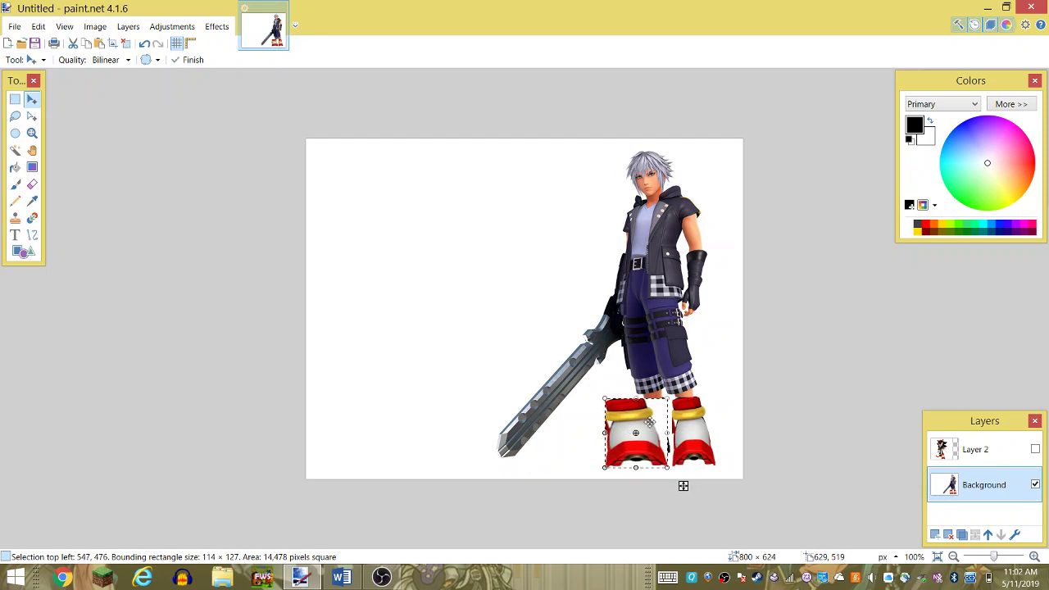
# - Undo the black fill and earlier placement, then move the shoe onto Riku's right foot
pyautogui.press('BackSpace')
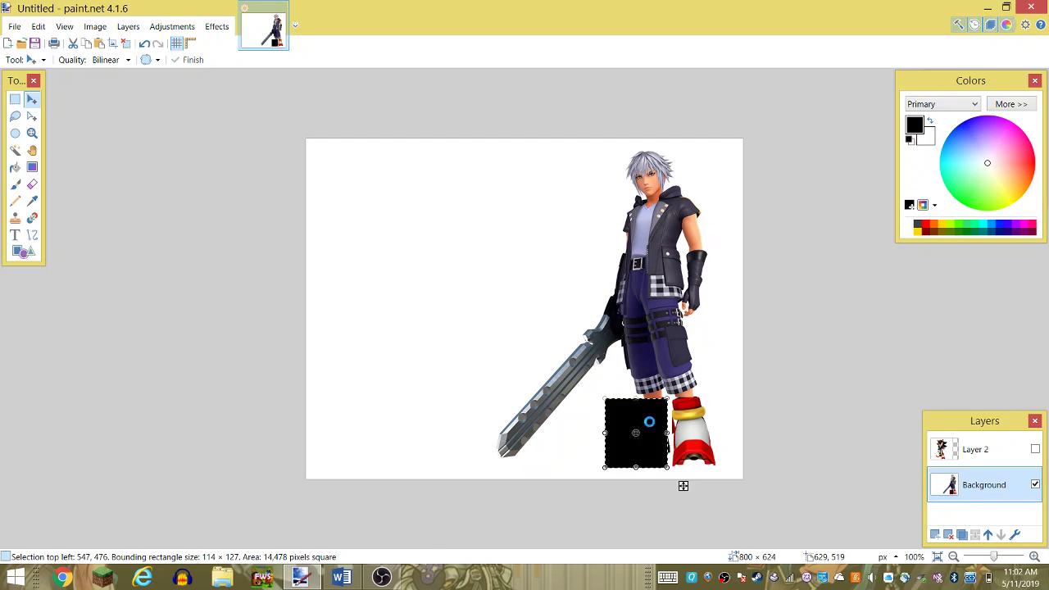
pyautogui.hotkey('ctrl', 'z')
pyautogui.hotkey('ctrl', 'z')
pyautogui.hotkey('ctrl', 'z')
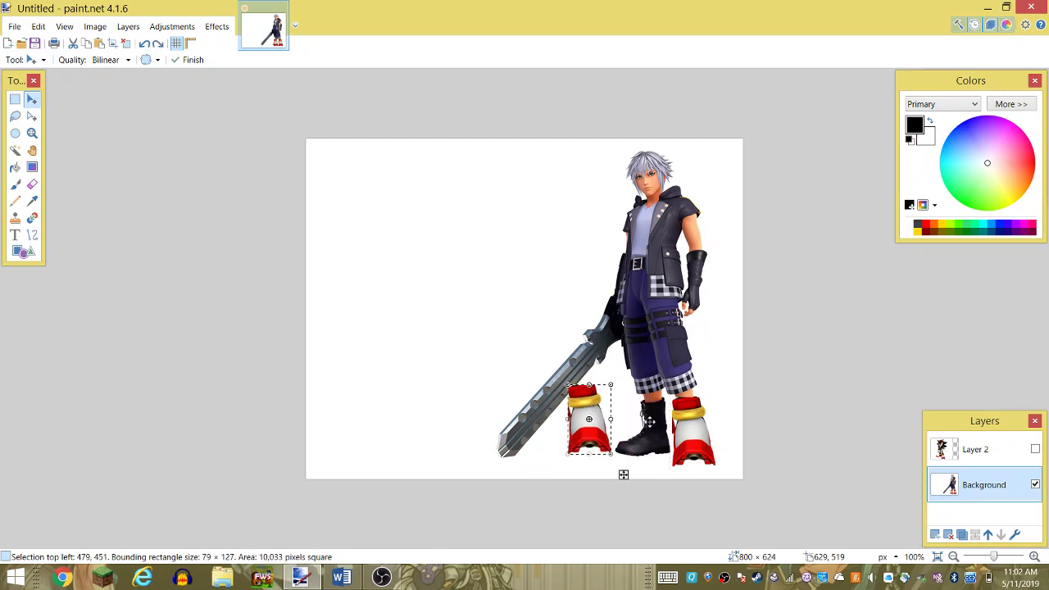
pyautogui.hotkey('ctrl', 'z')
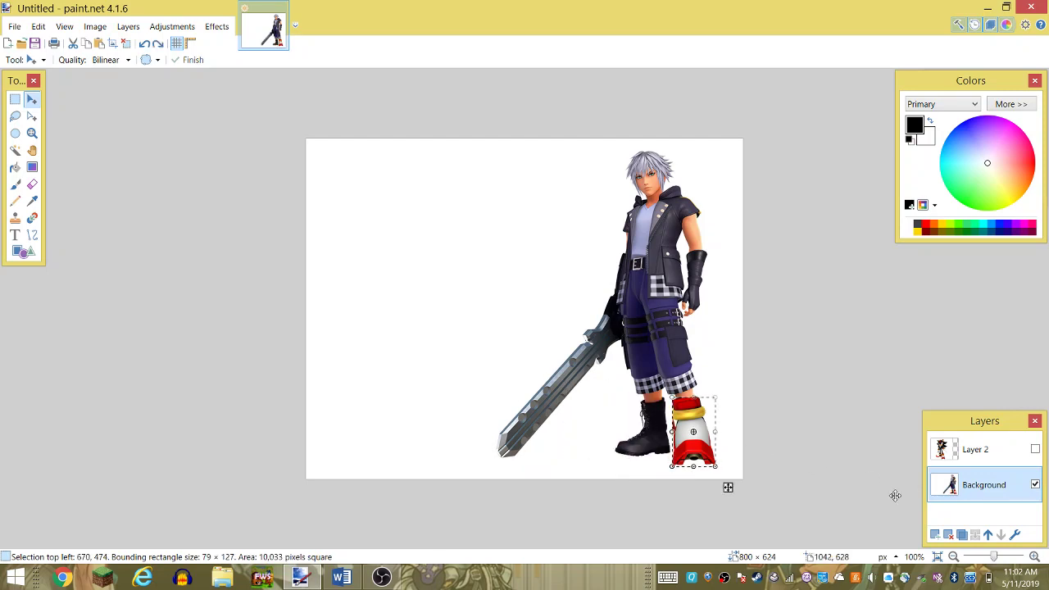
pyautogui.moveTo(692, 458)
pyautogui.mouseDown()
pyautogui.moveTo(688, 493)
pyautogui.moveTo(689, 454)
pyautogui.moveTo(708, 469)
pyautogui.mouseUp()
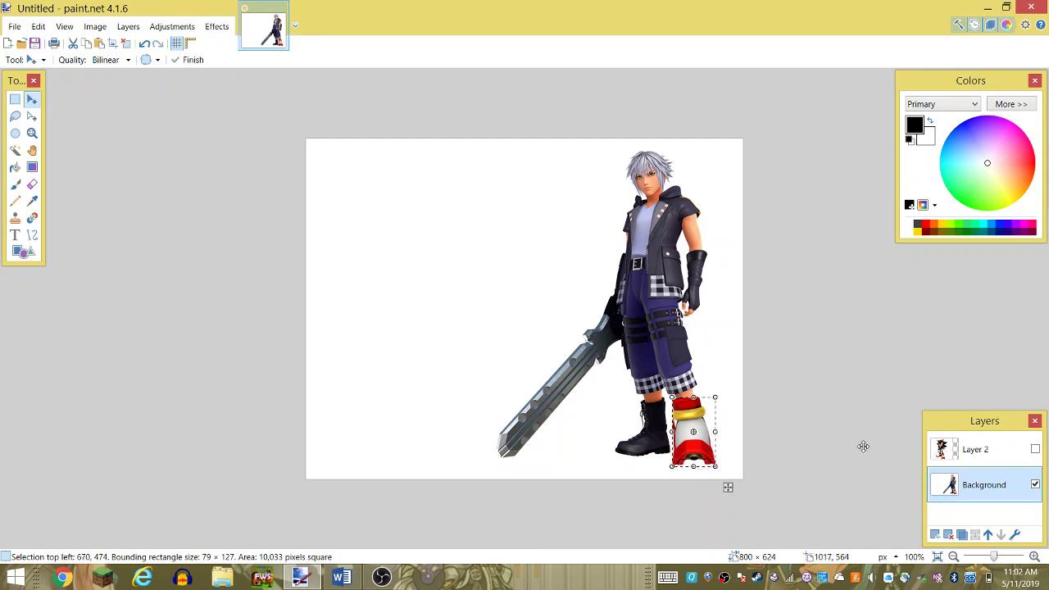
# - Show Layer 2 and try an ellipse selection around Shadow's left shoe, then discard it
pyautogui.click(1035, 448)
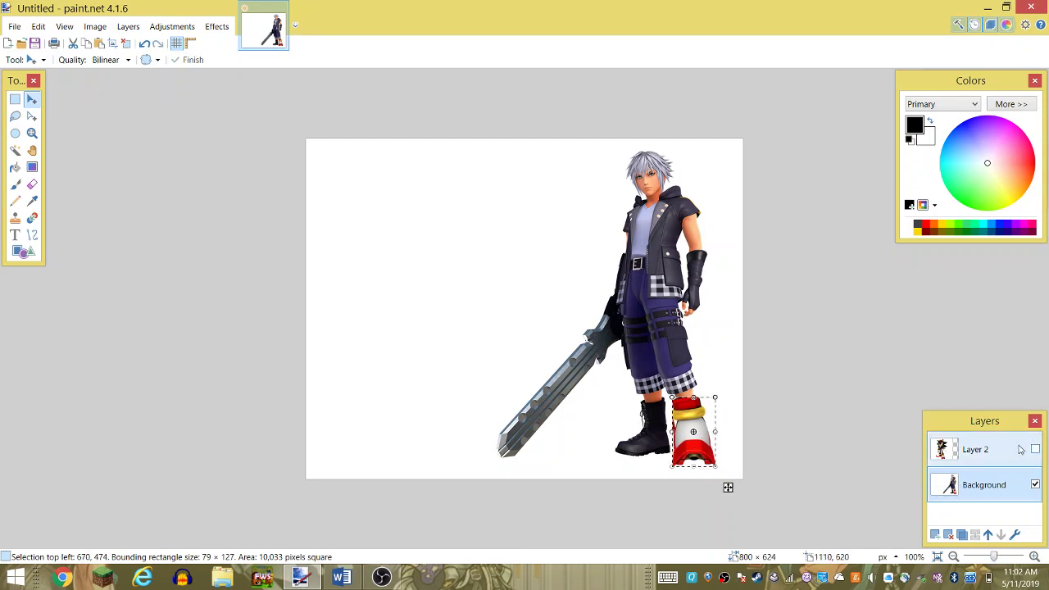
pyautogui.click(15, 100)
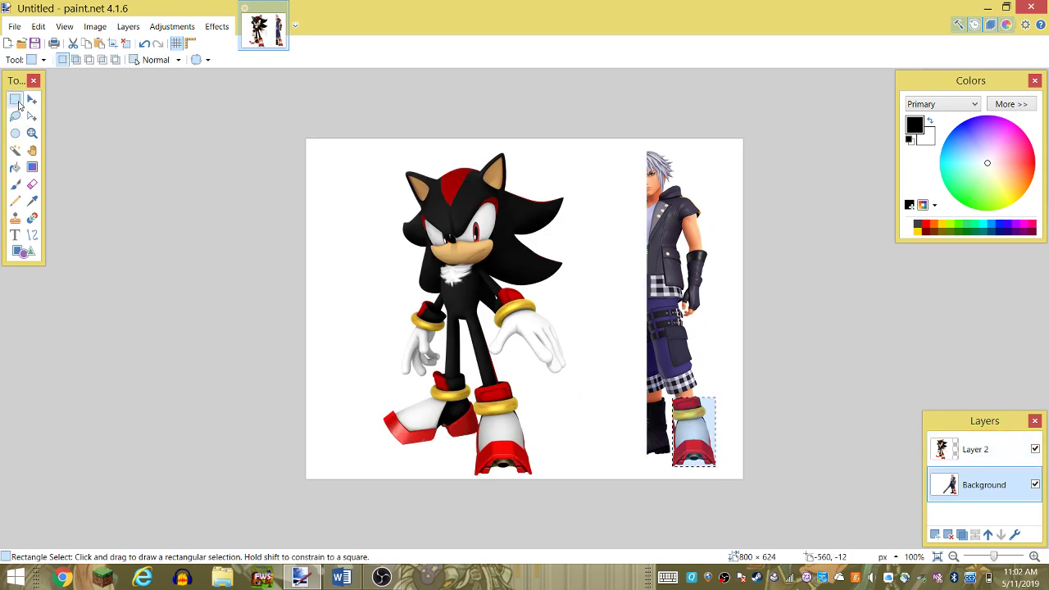
pyautogui.click(124, 205)
pyautogui.click(14, 134)
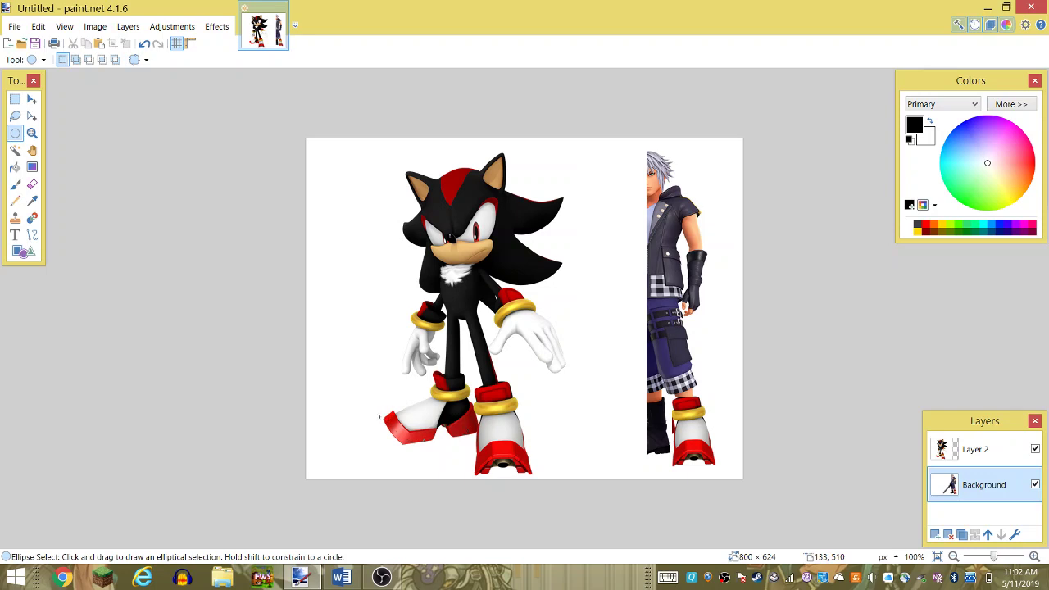
pyautogui.moveTo(468, 434); pyautogui.dragTo(413, 371)
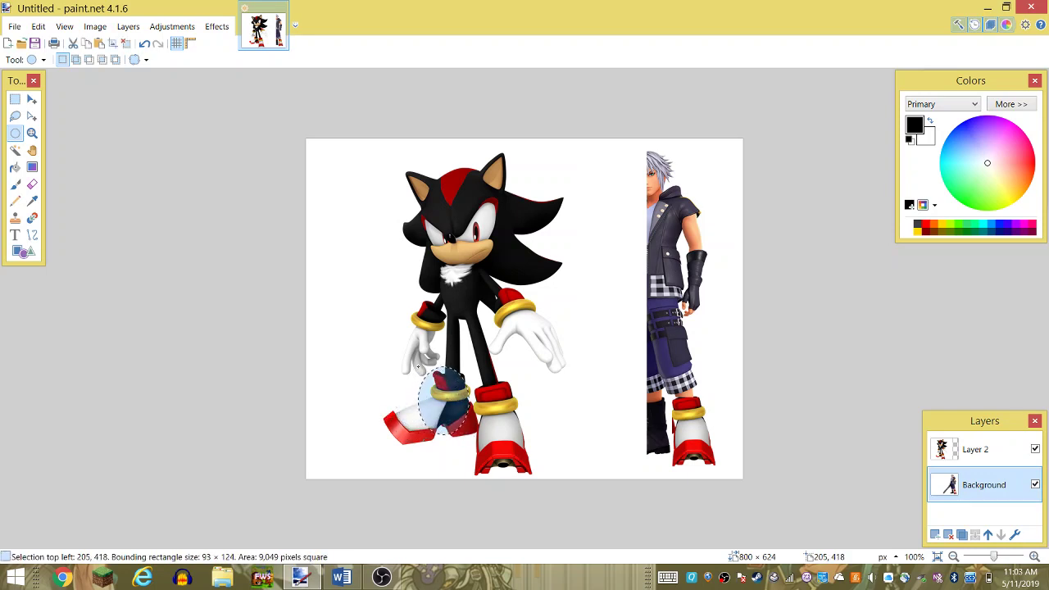
pyautogui.moveTo(413, 372); pyautogui.dragTo(463, 406)
pyautogui.click(464, 427)
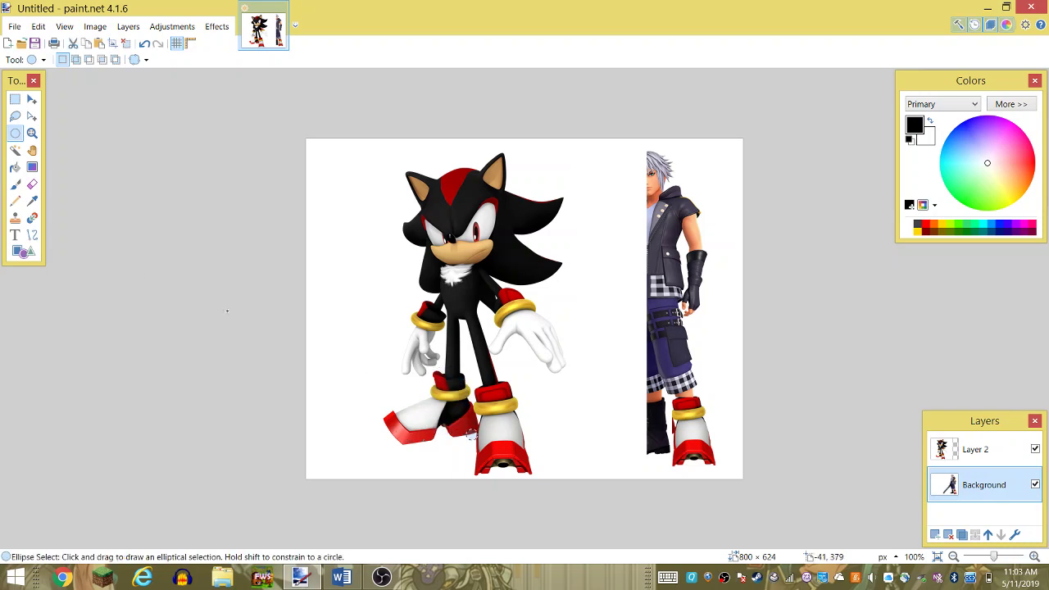
pyautogui.click(14, 117)
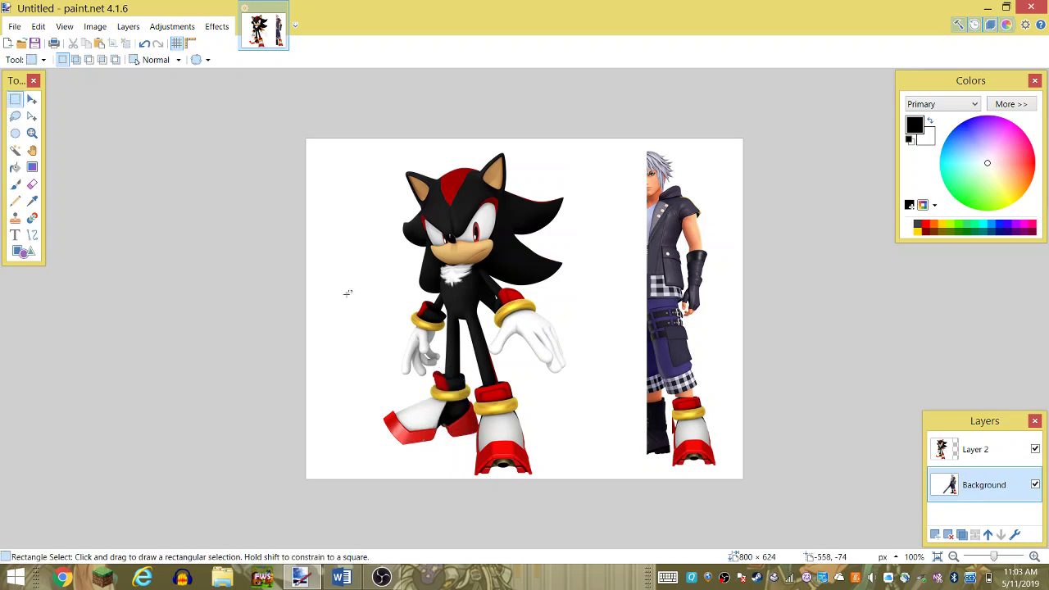
pyautogui.moveTo(368, 379); pyautogui.dragTo(478, 369)
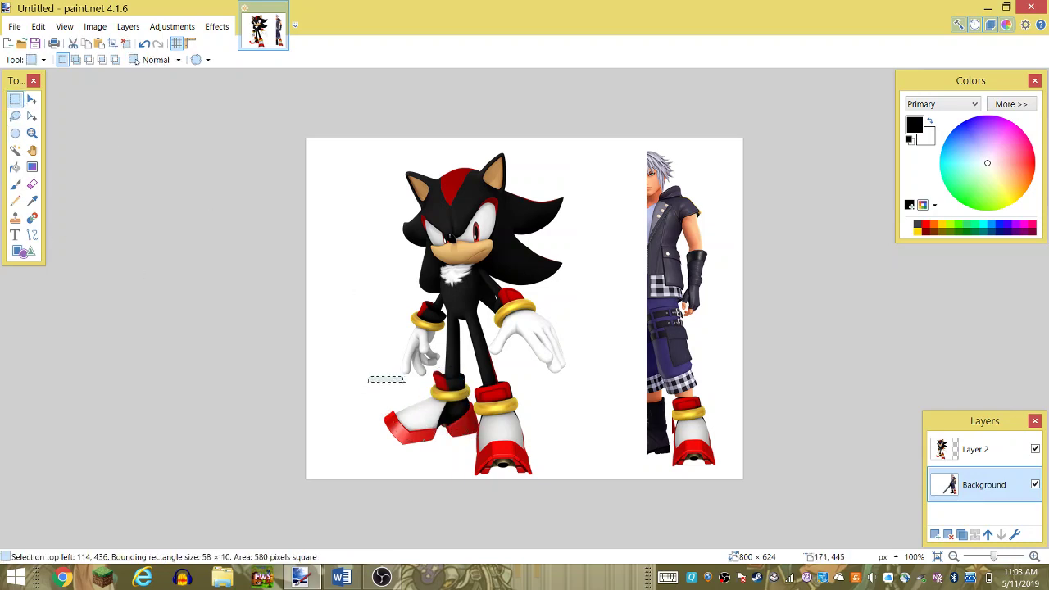
pyautogui.click(476, 449)
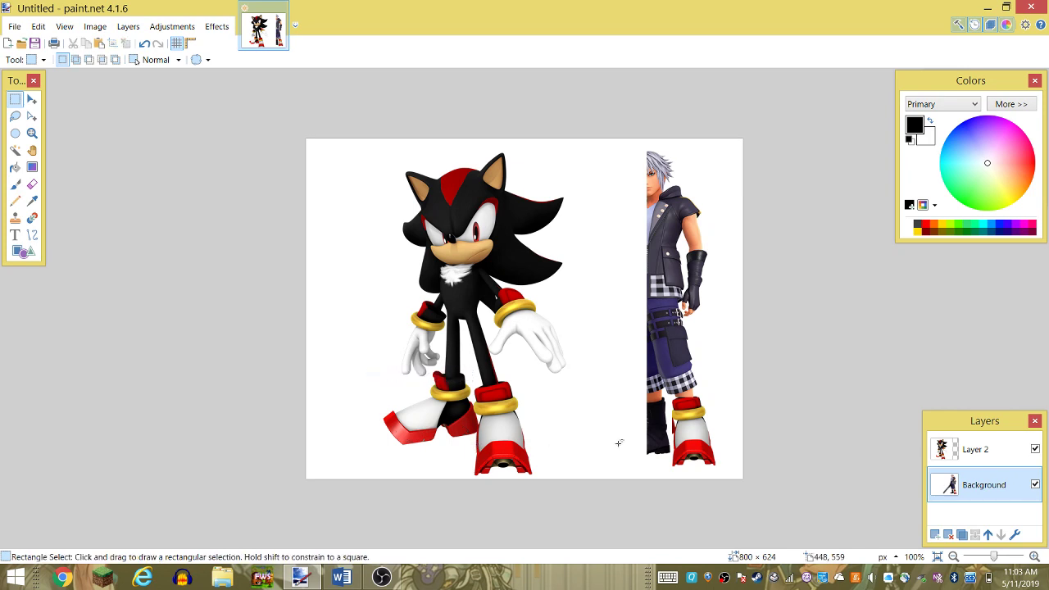
# - Box Shadow's left shoe in a 196 × 134 rectangle on Layer 2, then re-show Background
pyautogui.click(1034, 485)
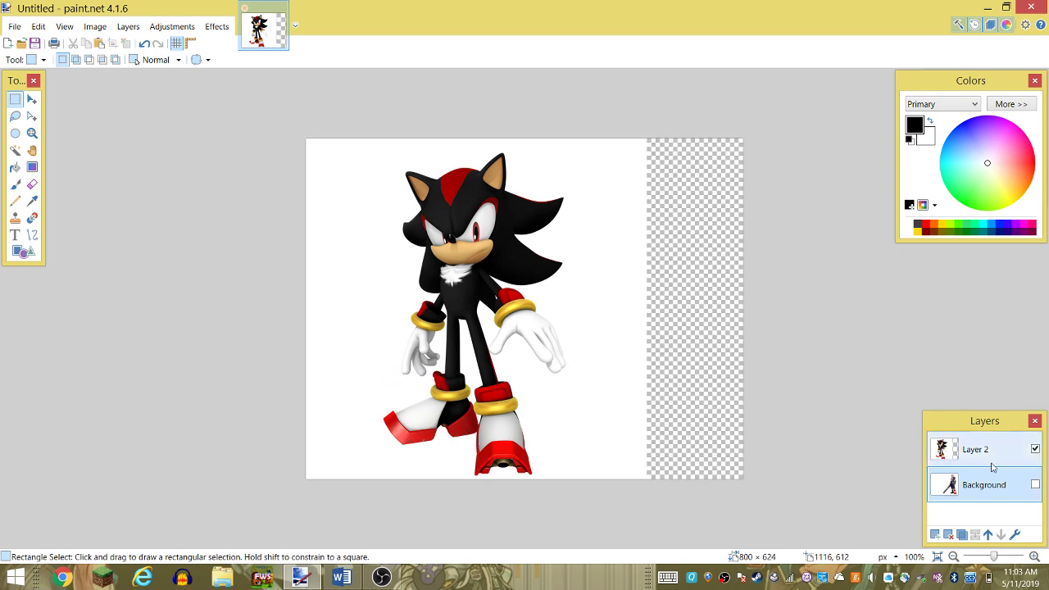
pyautogui.doubleClick(983, 449)
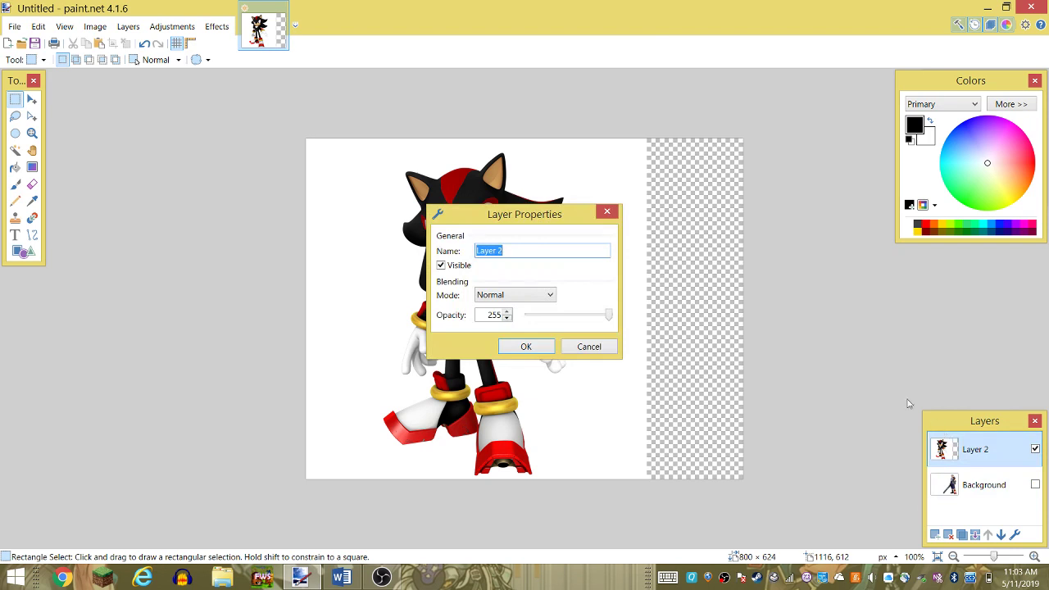
pyautogui.click(587, 348)
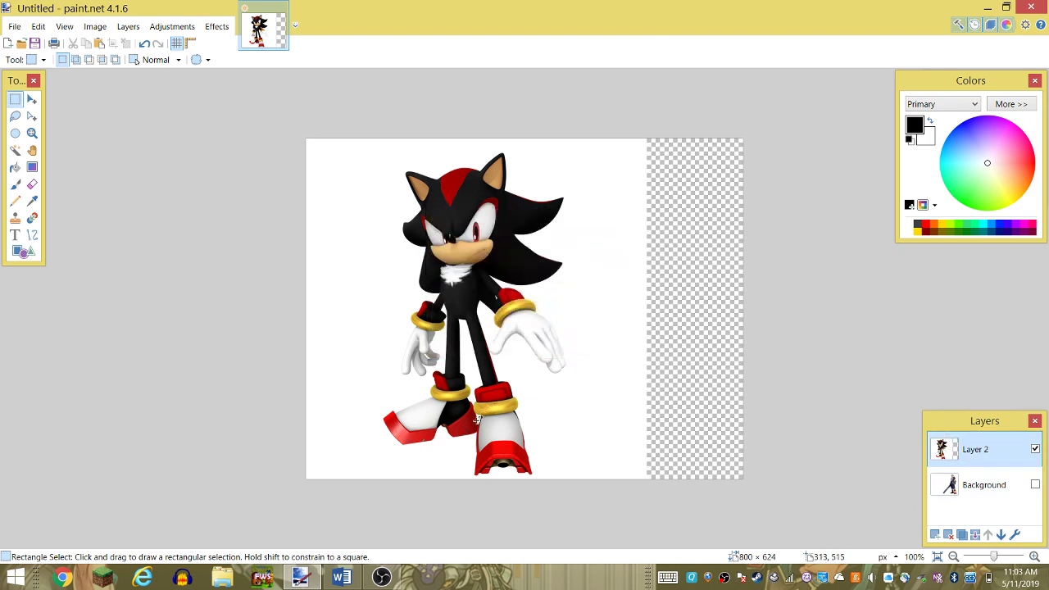
pyautogui.moveTo(476, 433)
pyautogui.mouseDown()
pyautogui.moveTo(403, 375)
pyautogui.moveTo(375, 369)
pyautogui.mouseUp()
pyautogui.click(392, 394)
pyautogui.moveTo(473, 440)
pyautogui.mouseDown()
pyautogui.moveTo(369, 385)
pyautogui.moveTo(371, 369)
pyautogui.mouseUp()
pyautogui.click(370, 369)
pyautogui.moveTo(481, 432); pyautogui.dragTo(346, 381)
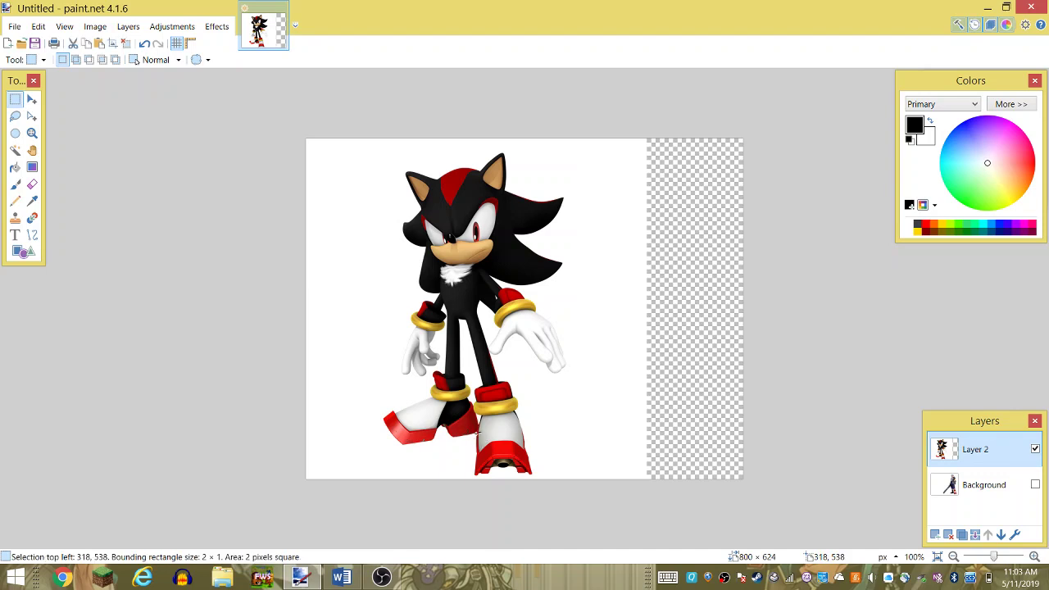
pyautogui.click(473, 446)
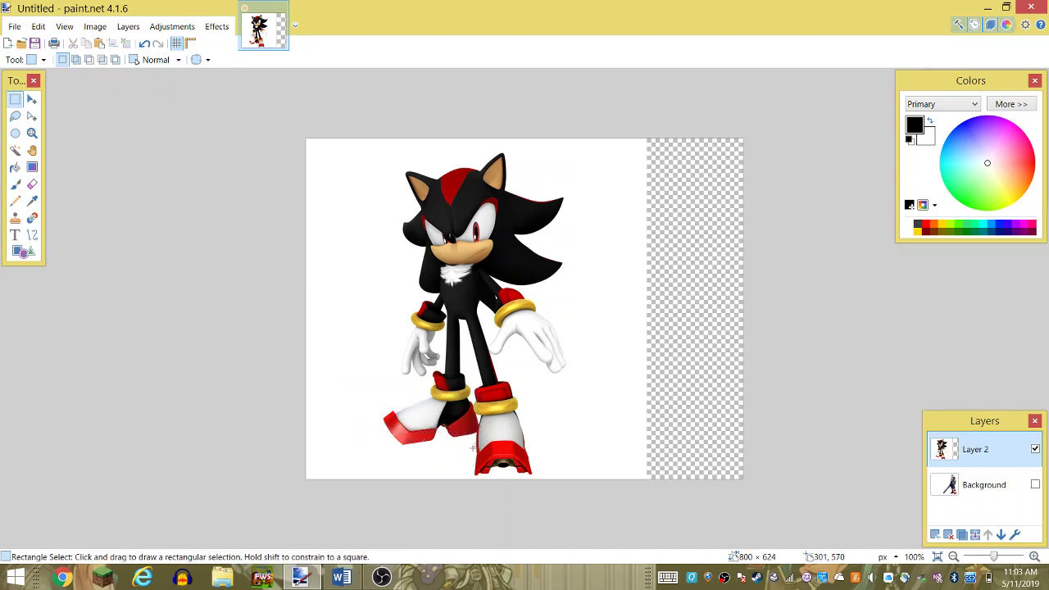
pyautogui.moveTo(470, 443)
pyautogui.mouseDown()
pyautogui.moveTo(382, 366)
pyautogui.moveTo(363, 371)
pyautogui.mouseUp()
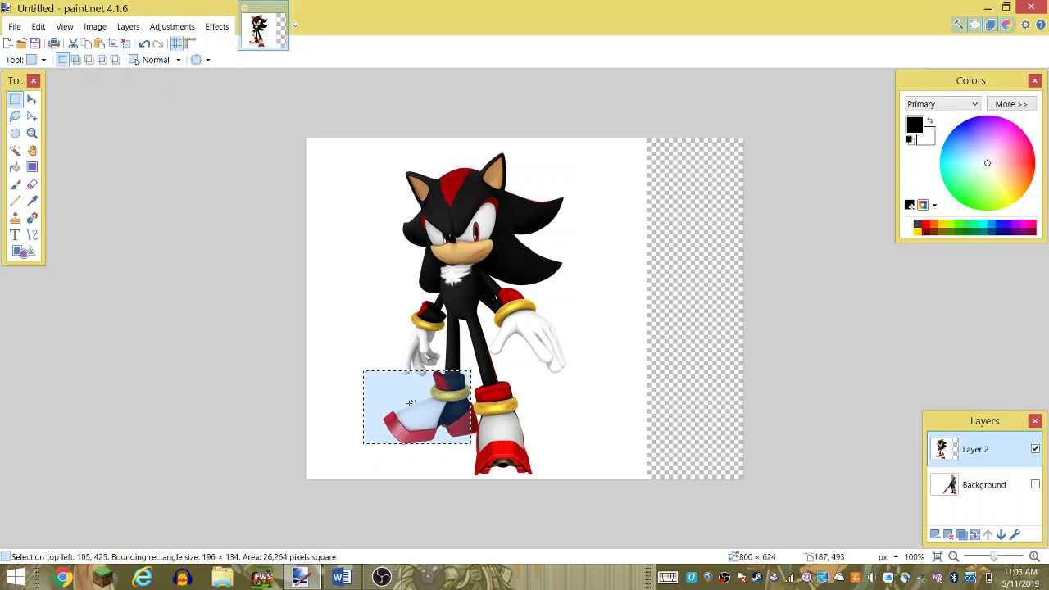
pyautogui.click(1035, 485)
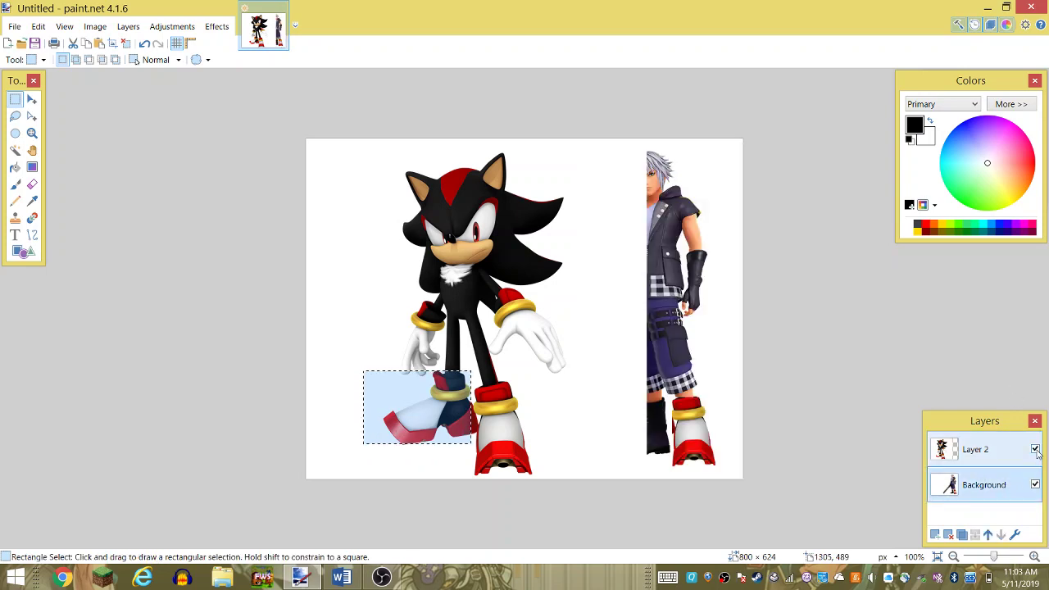
# - Paste the 196 × 134 shoe over Riku's left black boot, with Layer 2 hidden
pyautogui.click(1035, 449)
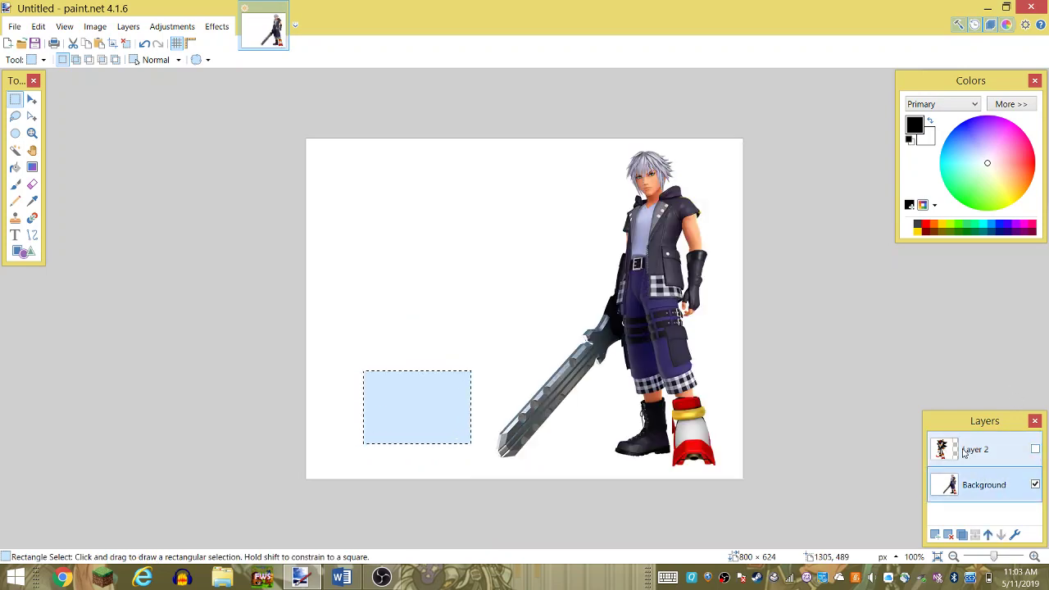
pyautogui.hotkey('ctrl', 'v')
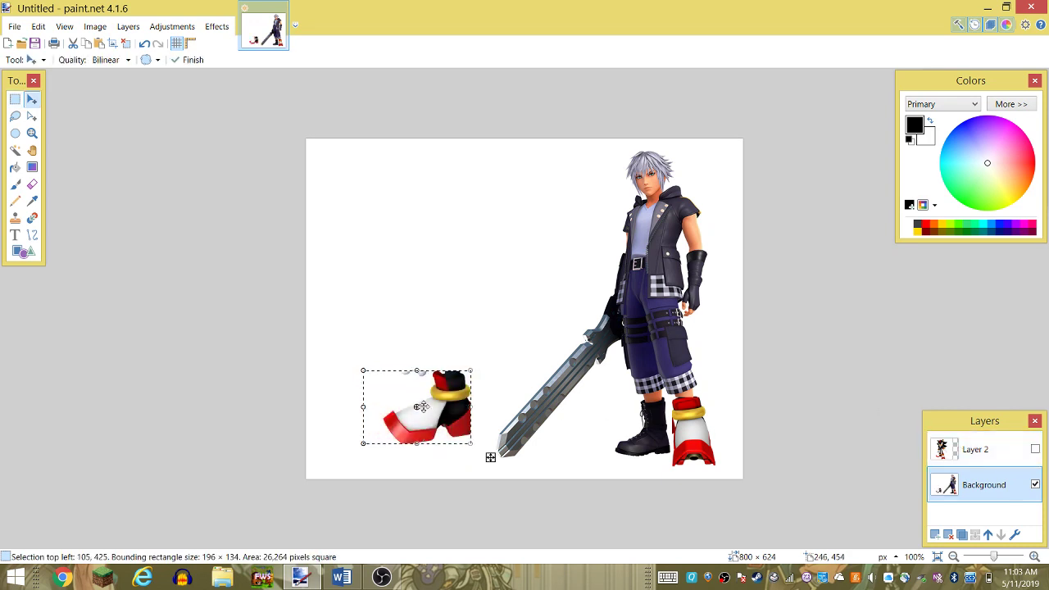
pyautogui.moveTo(419, 406); pyautogui.dragTo(615, 443)
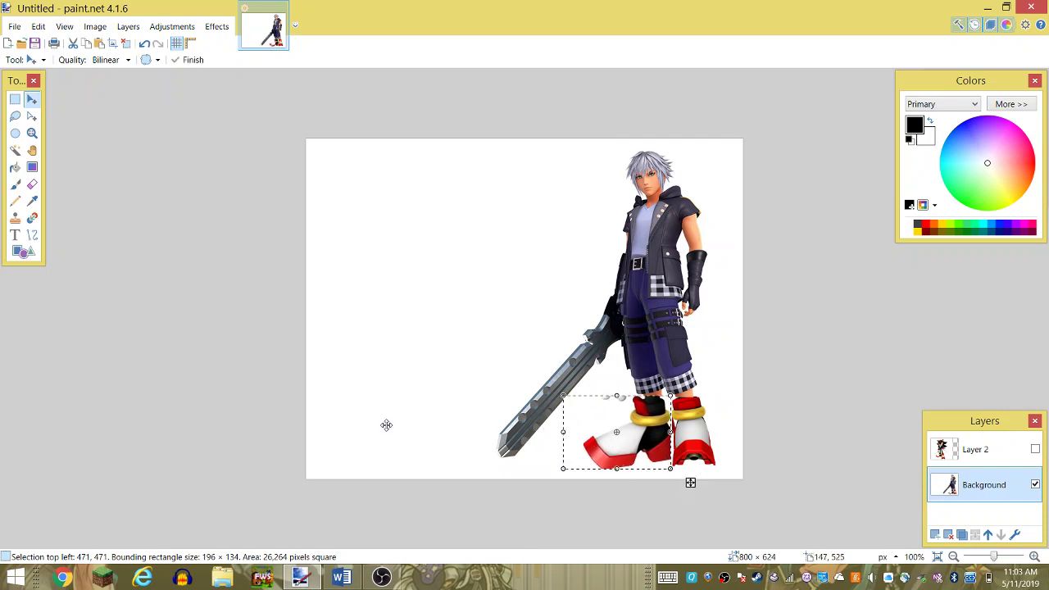
pyautogui.press('Right')
pyautogui.click(15, 99)
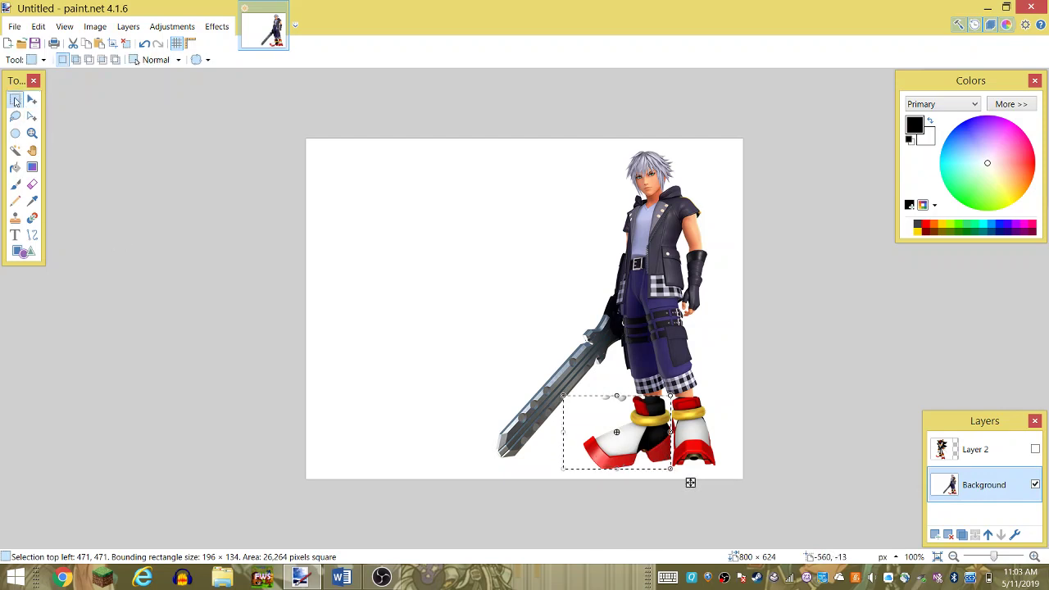
pyautogui.click(152, 224)
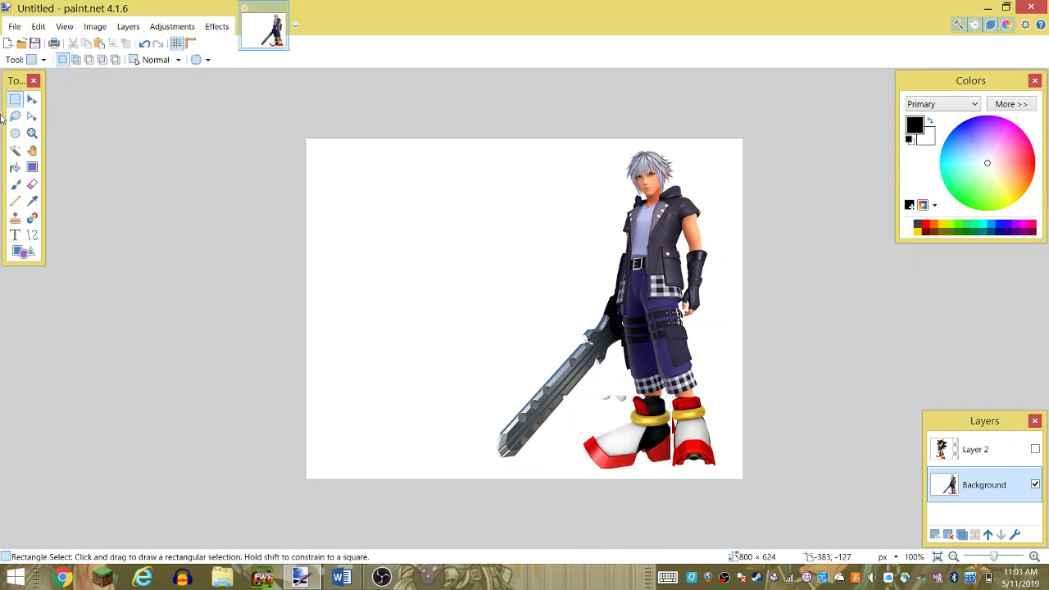
# - Erase the stray white scraps beside Riku's left boot with a width-40 eraser
pyautogui.click(31, 185)
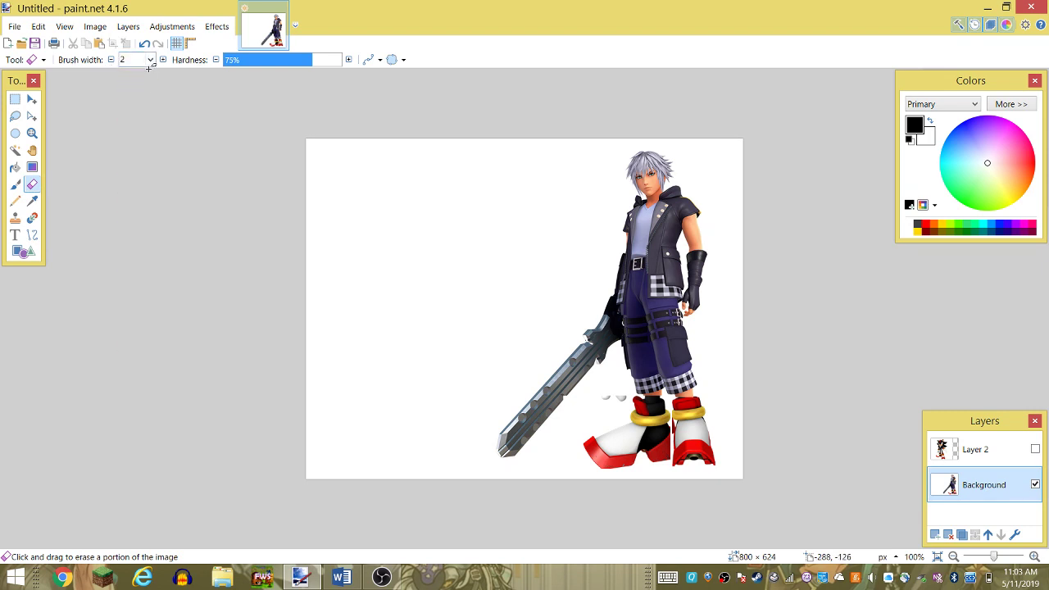
pyautogui.click(150, 60)
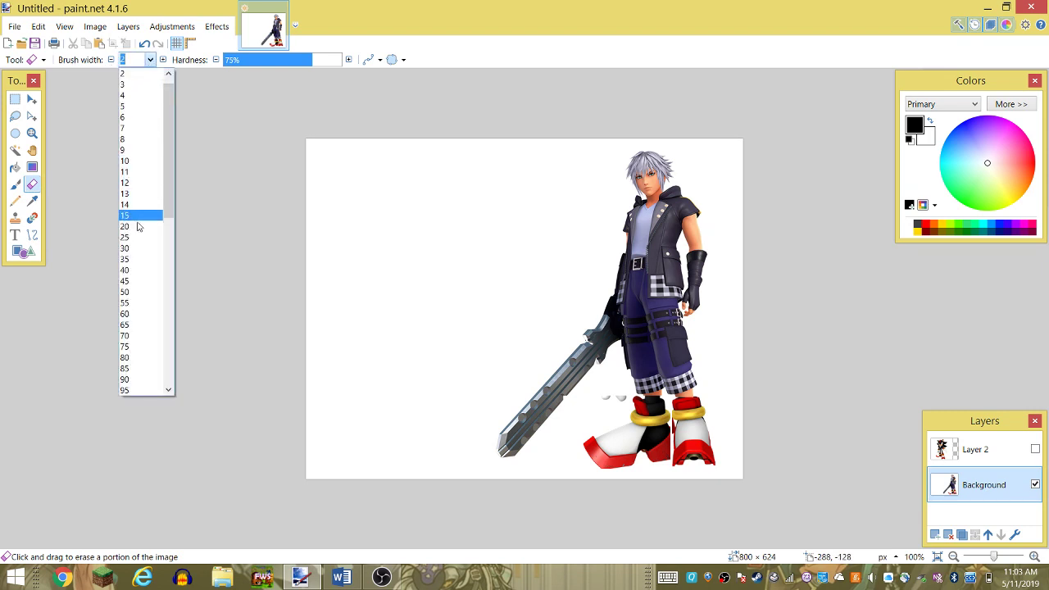
pyautogui.click(142, 270)
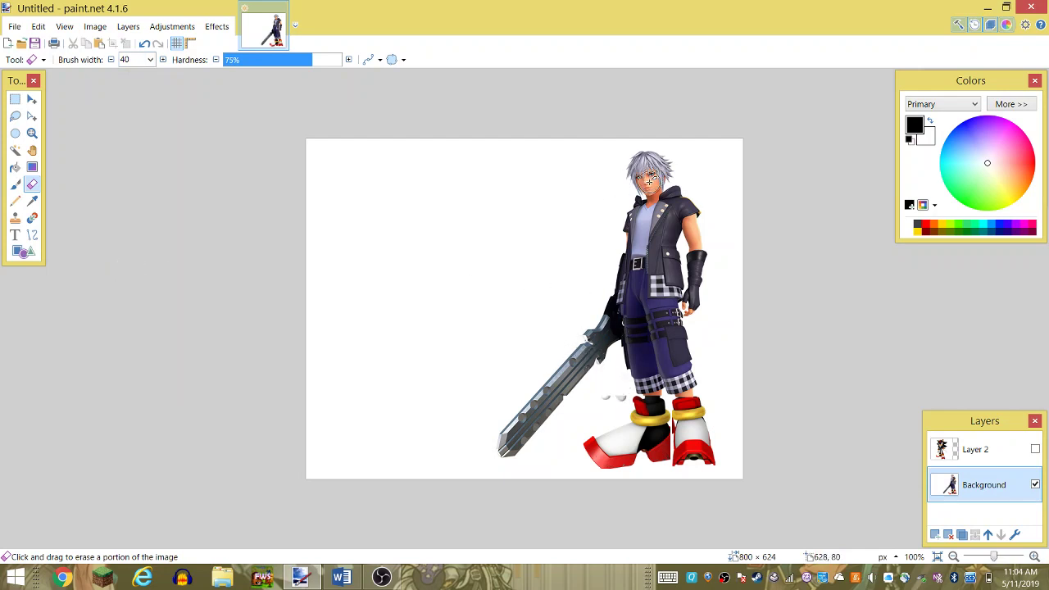
pyautogui.hotkey('ctrl', 'z')
pyautogui.moveTo(615, 393); pyautogui.dragTo(614, 395)
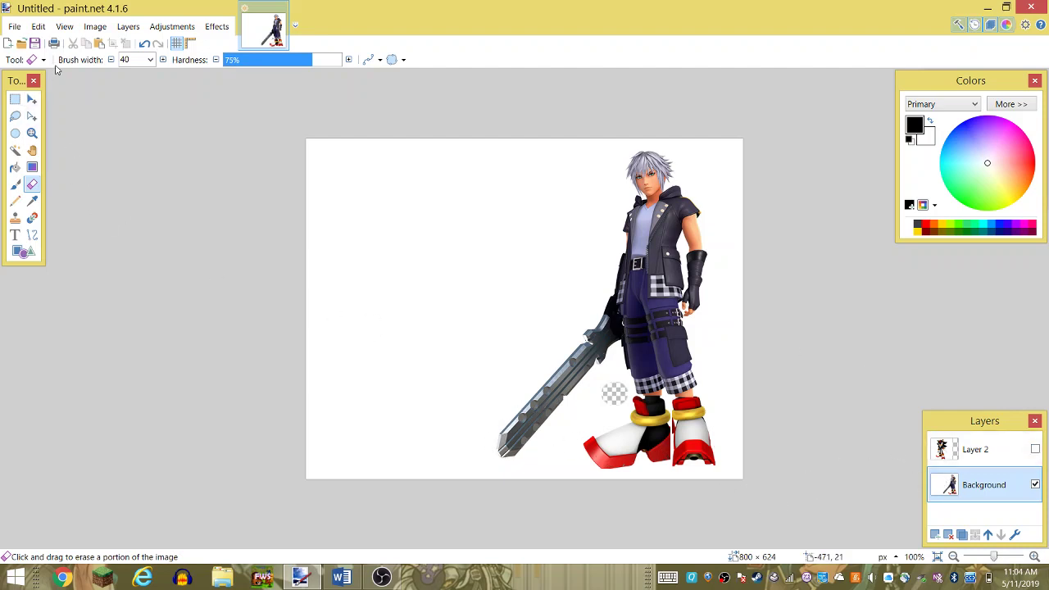
pyautogui.click(14, 99)
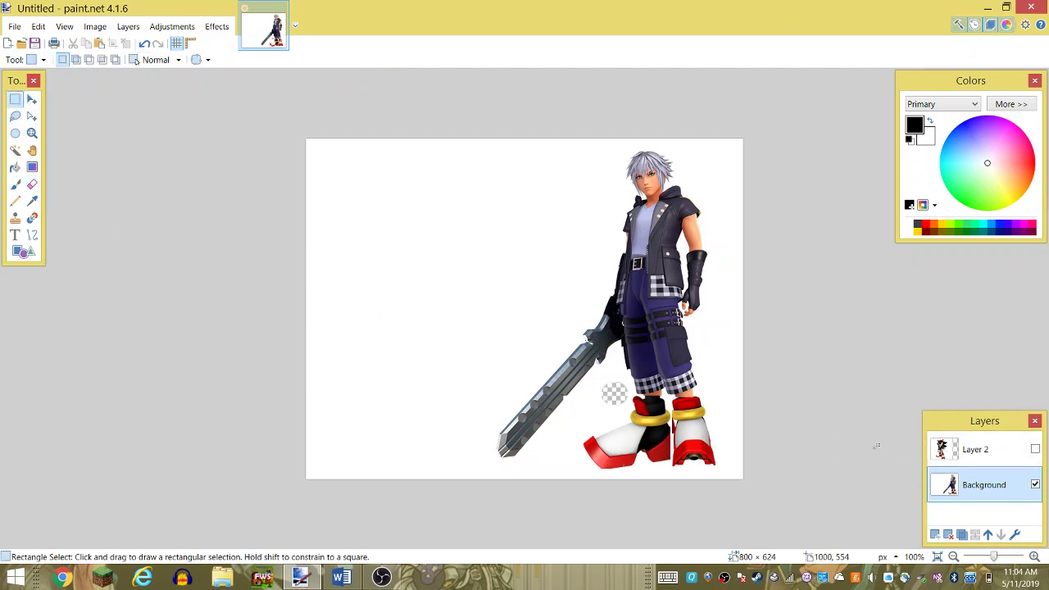
# - Hide Shadow's Layer 2 so only Riku in Shadow's shoes is visible
pyautogui.click(1035, 450)
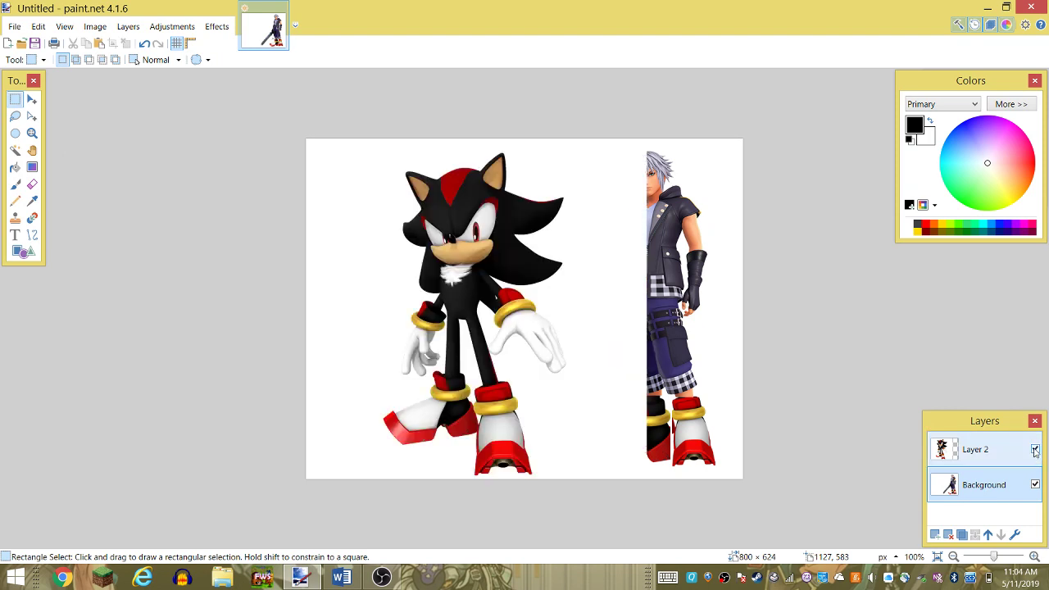
pyautogui.click(1035, 450)
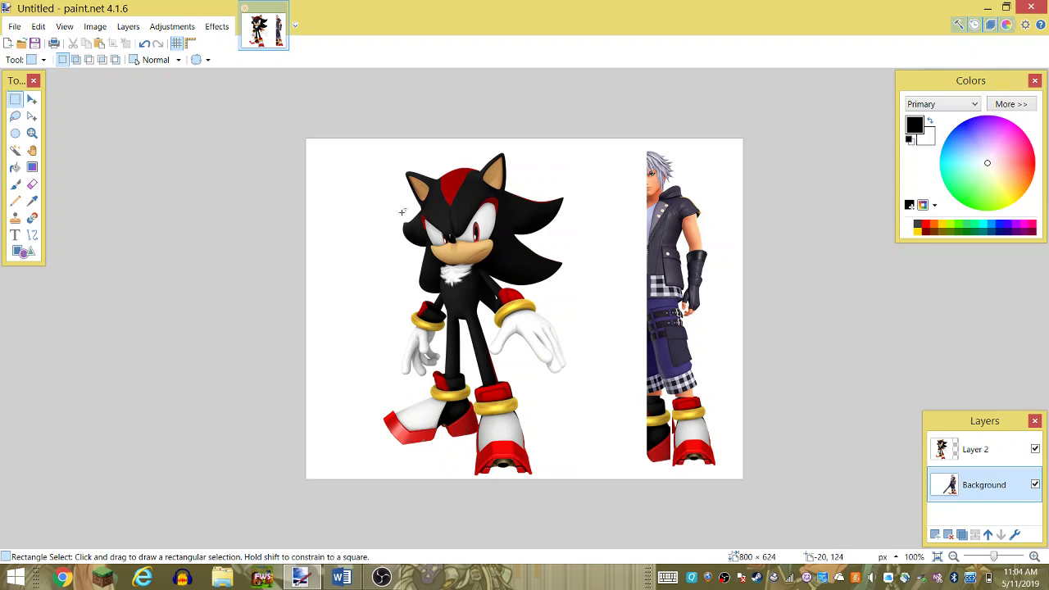
pyautogui.click(1035, 449)
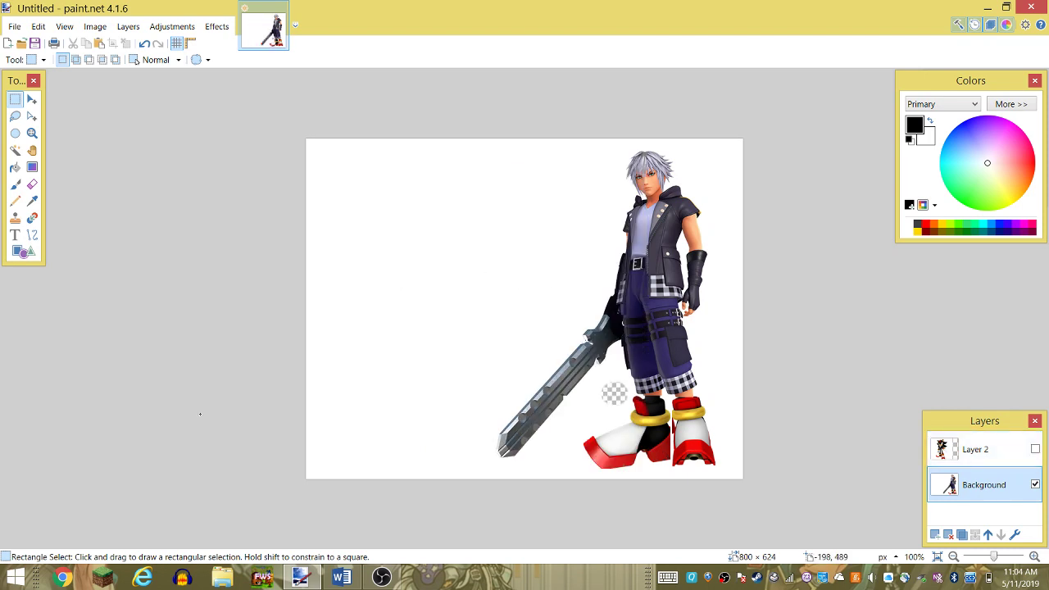
# - Zoom in and scroll up to examine Riku's face closely
pyautogui.keyDown('ctrl'); pyautogui.scroll(1, 209, 410); pyautogui.keyUp('ctrl')
pyautogui.keyDown('ctrl'); pyautogui.scroll(1, 194, 276); pyautogui.keyUp('ctrl')
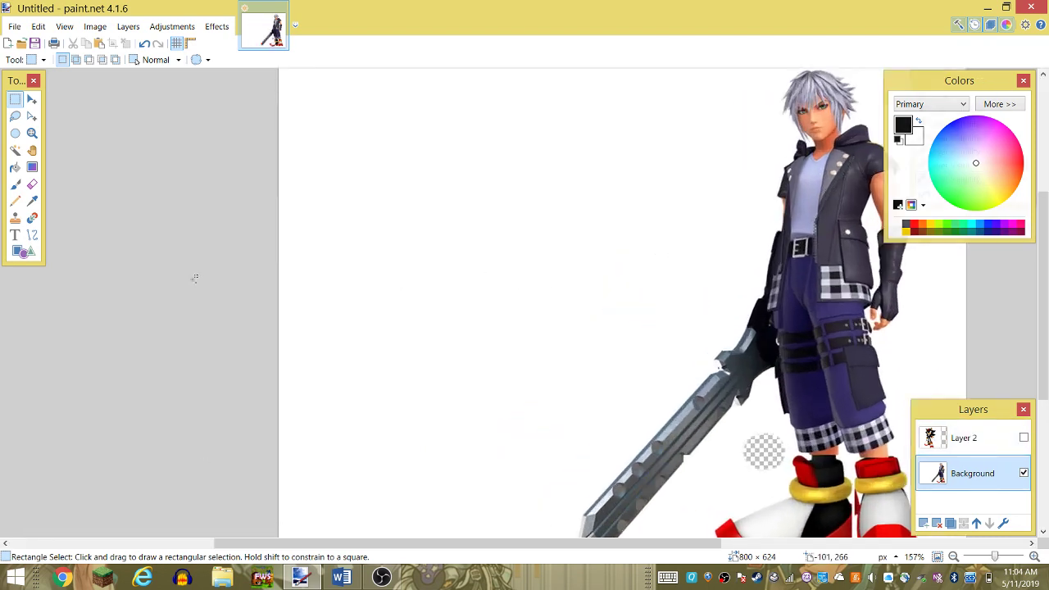
pyautogui.keyDown('ctrl'); pyautogui.scroll(1, 189, 286); pyautogui.keyUp('ctrl')
pyautogui.keyDown('ctrl'); pyautogui.scroll(2, 177, 289); pyautogui.keyUp('ctrl')
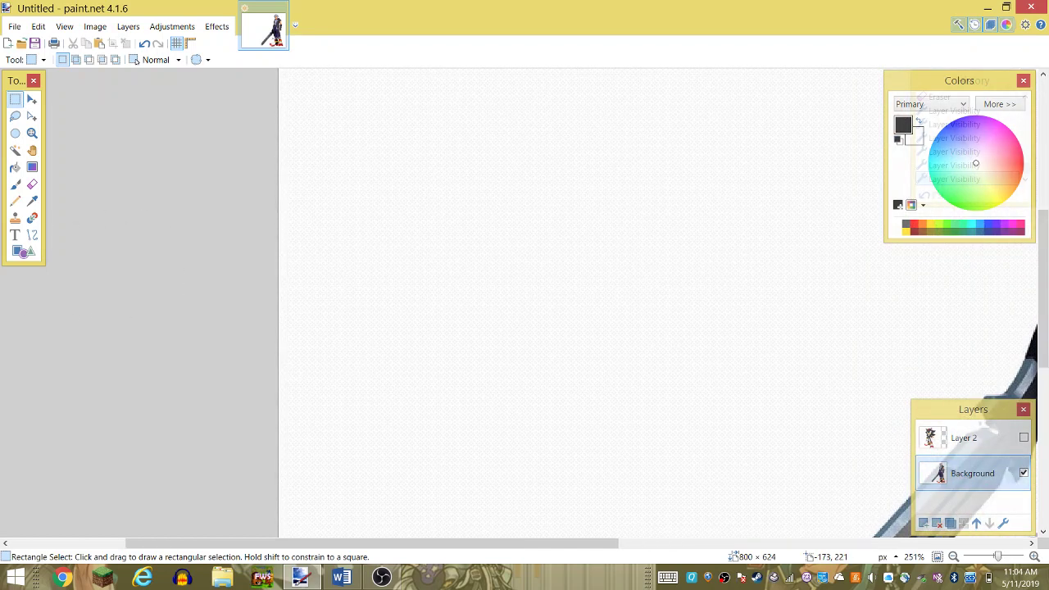
pyautogui.moveTo(213, 545); pyautogui.dragTo(451, 545)
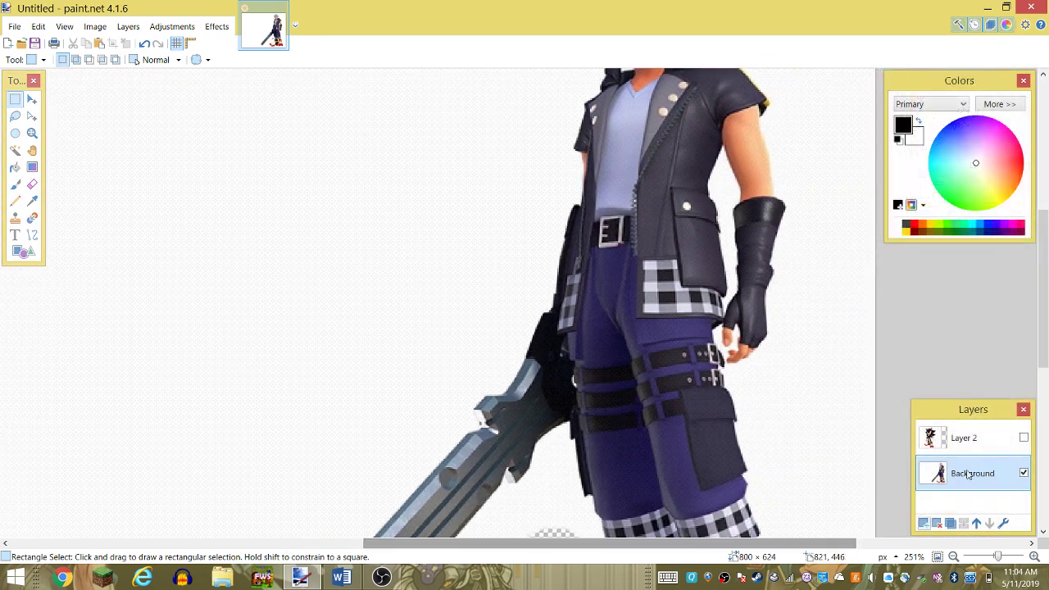
pyautogui.moveTo(1045, 337); pyautogui.dragTo(1045, 292)
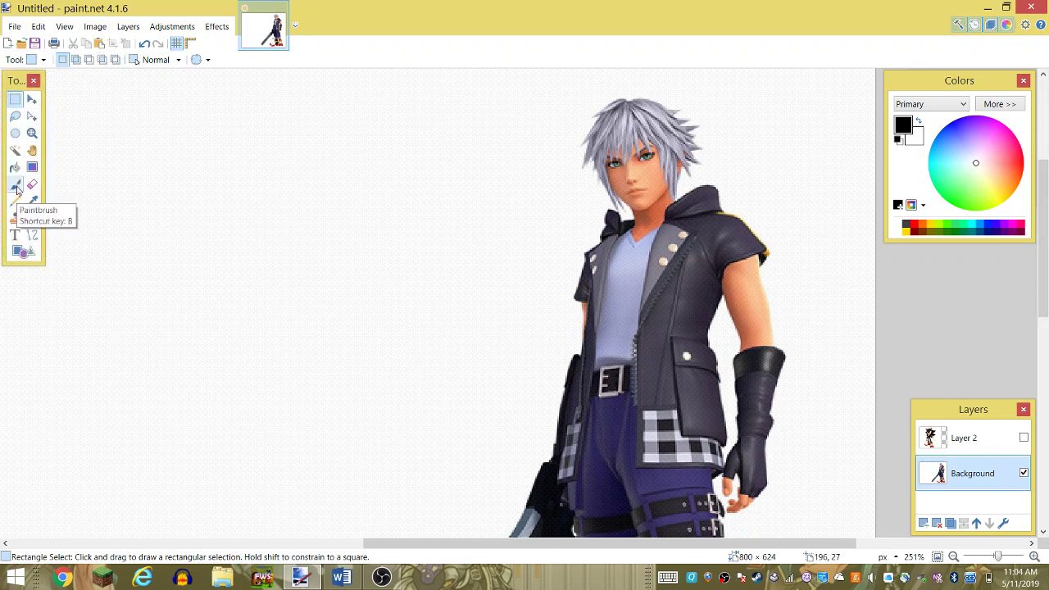
# - Paint Riku's eyes pure red with a width-2 paintbrush
pyautogui.click(15, 185)
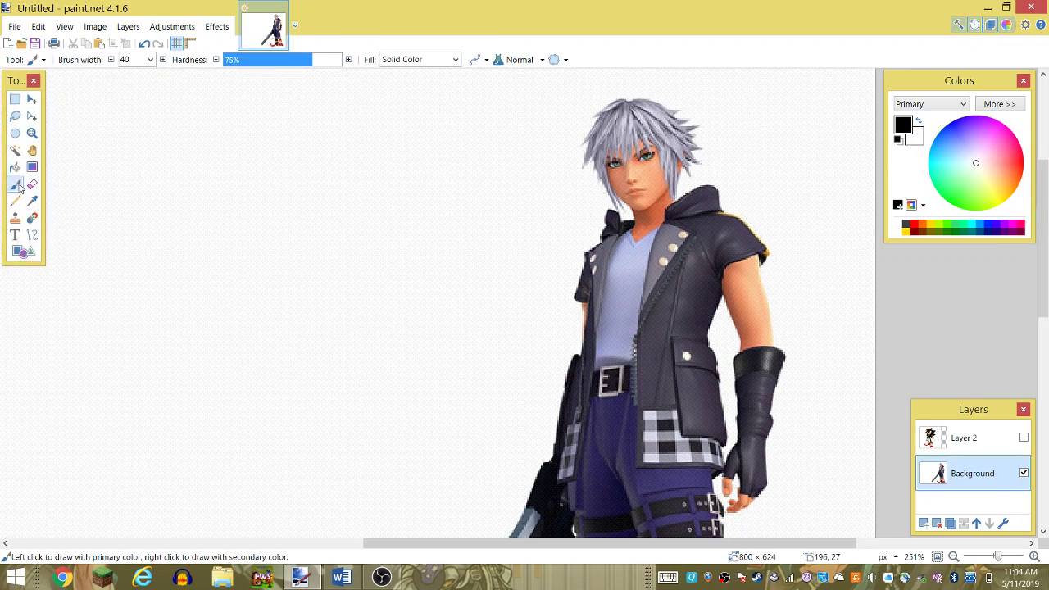
pyautogui.click(151, 60)
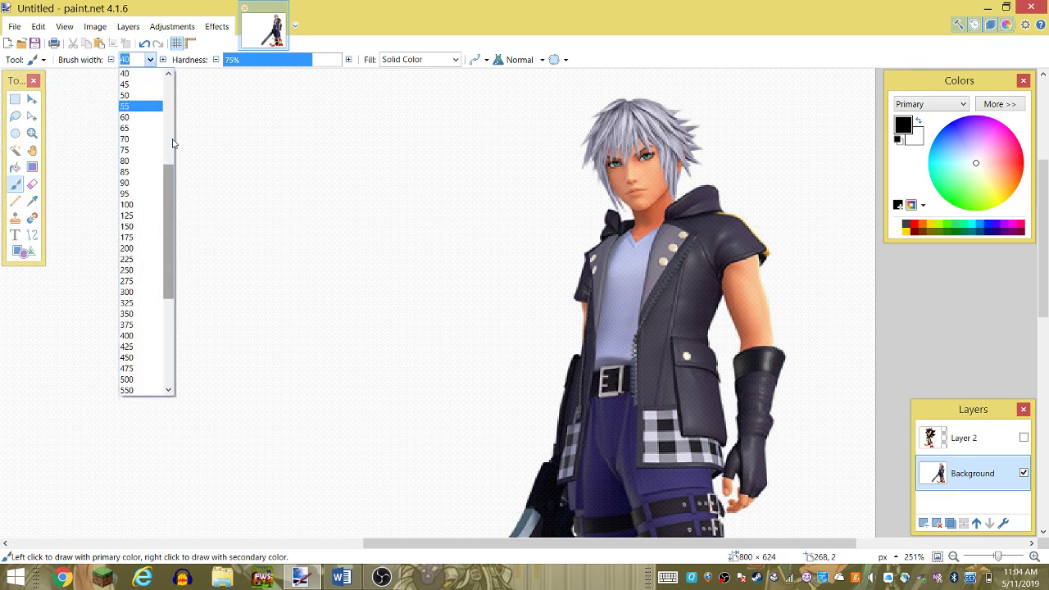
pyautogui.scroll(10, 172, 123)
pyautogui.click(127, 85)
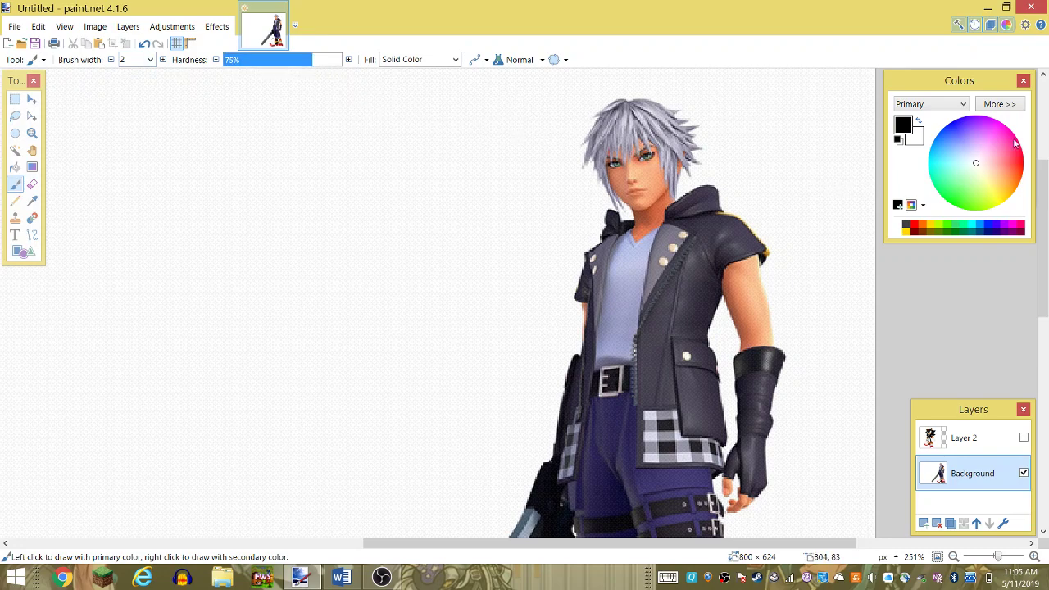
pyautogui.click(1018, 166)
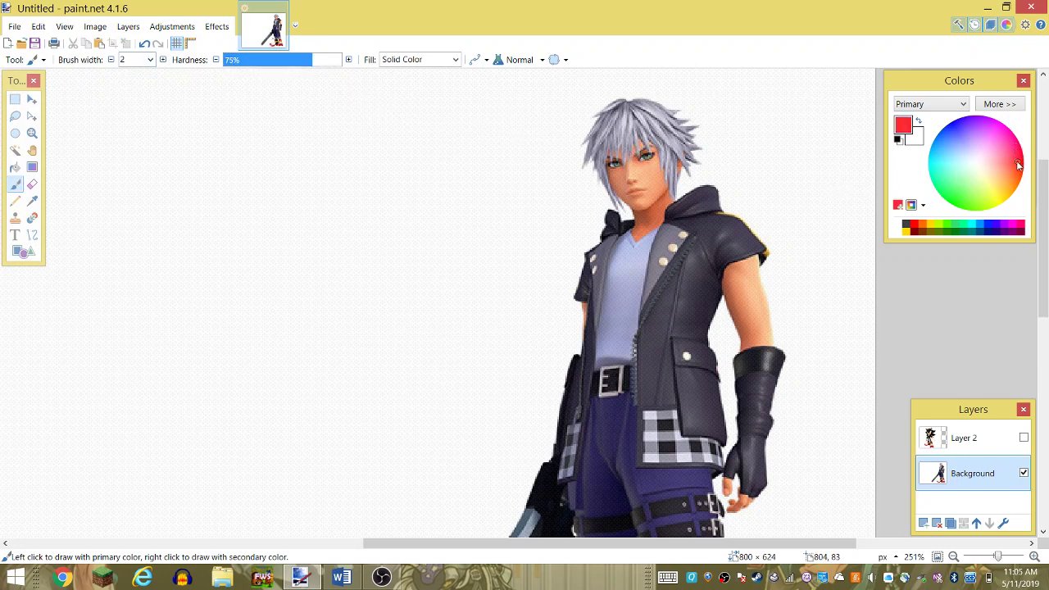
pyautogui.click(911, 224)
pyautogui.moveTo(648, 156); pyautogui.dragTo(645, 157)
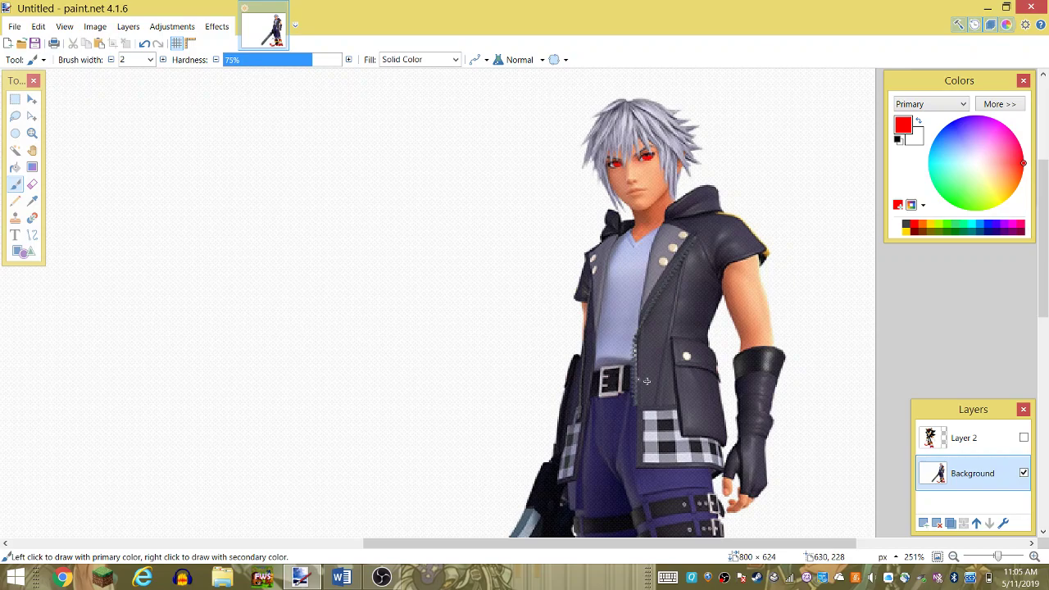
pyautogui.click(15, 100)
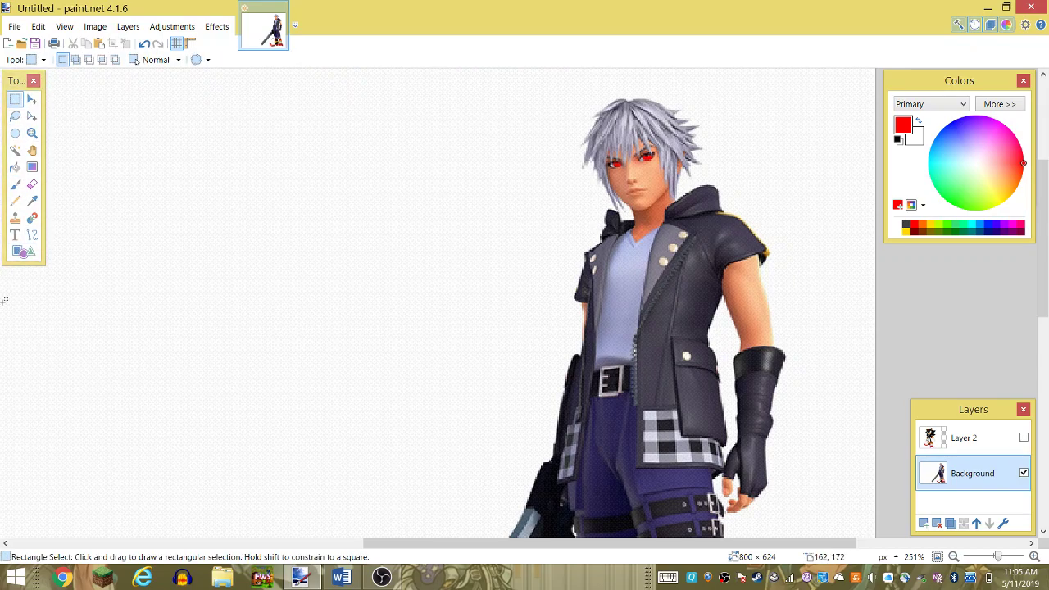
pyautogui.scroll(3, 4, 301)
pyautogui.scroll(-4, 243, 265)
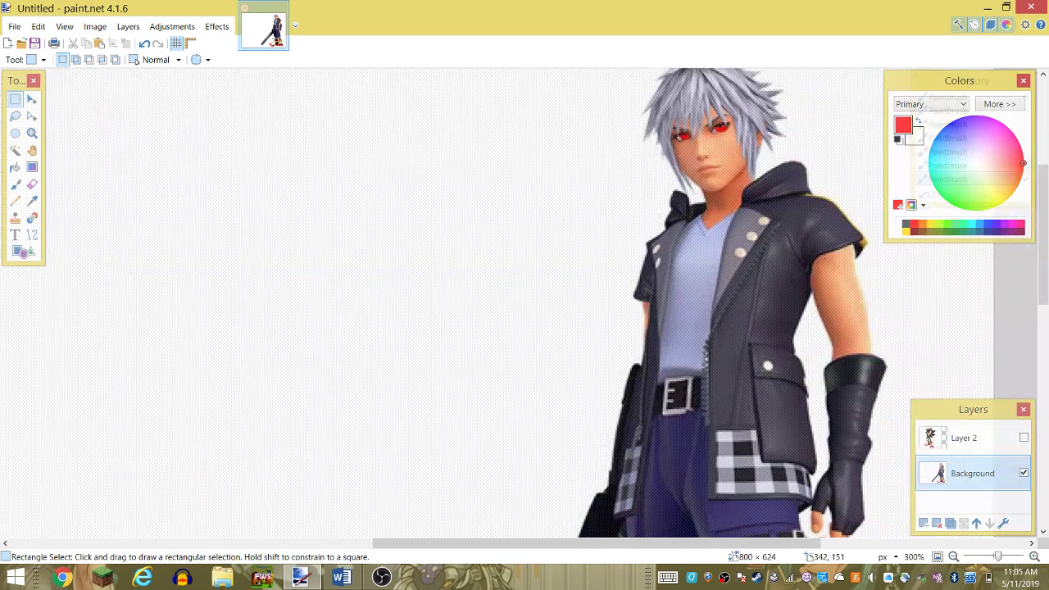
pyautogui.scroll(-2, 8, 346)
pyautogui.scroll(-1, 8, 346)
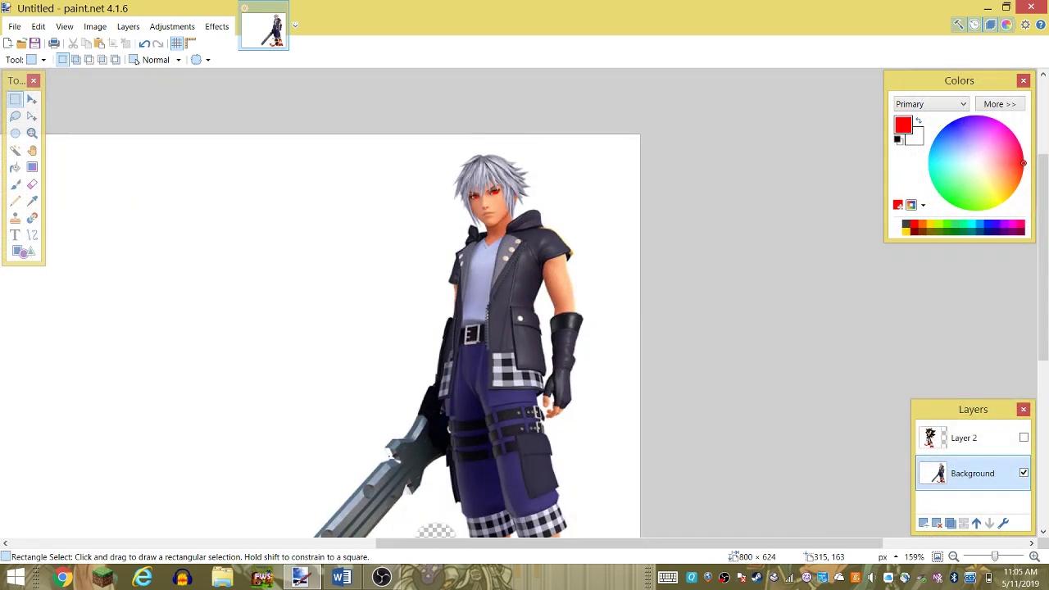
pyautogui.moveTo(1046, 266); pyautogui.dragTo(1047, 303)
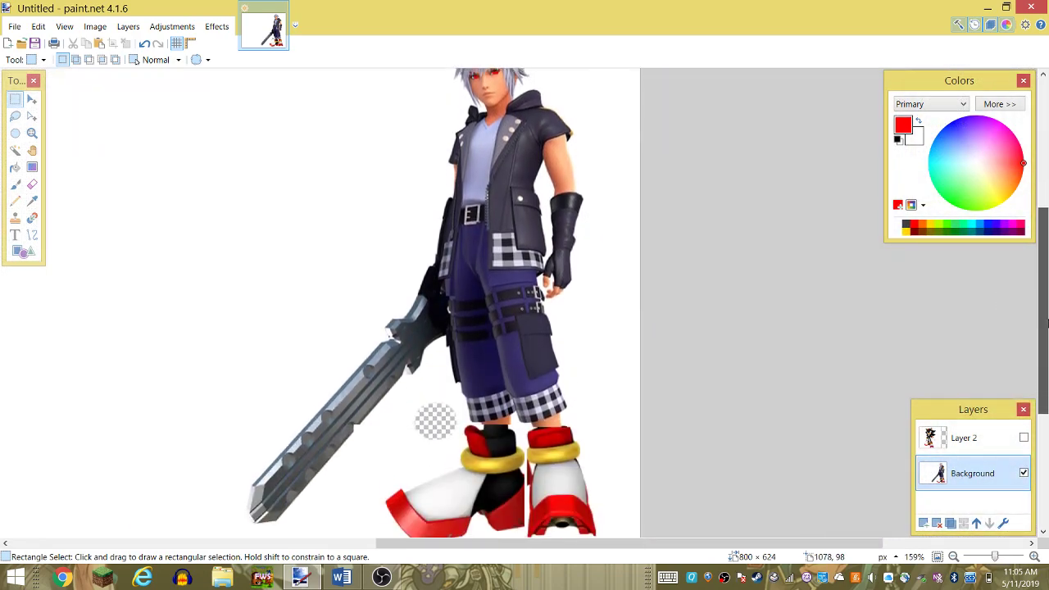
pyautogui.hotkey('ctrl', '0')
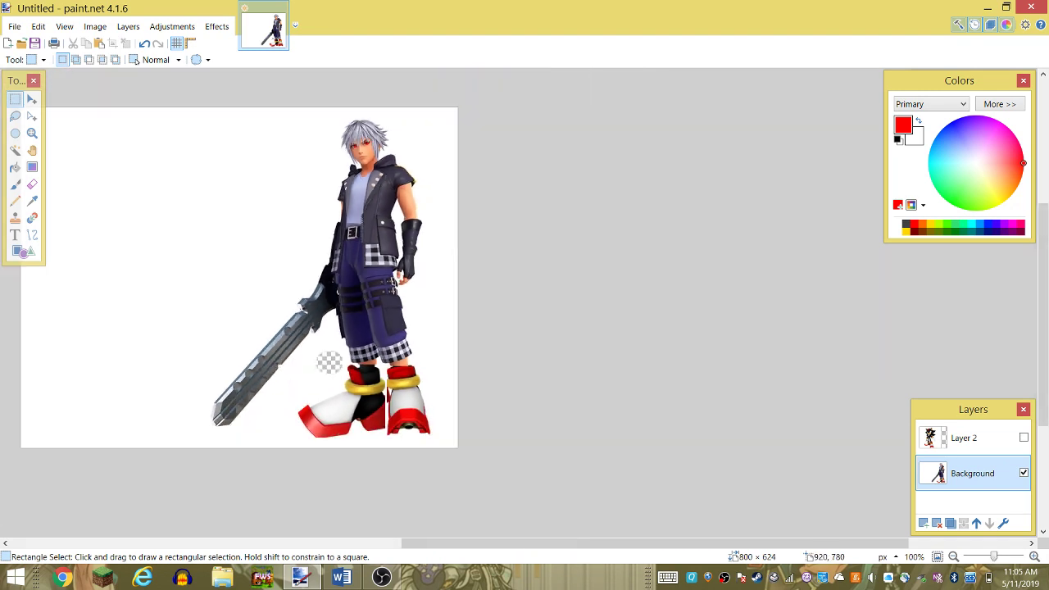
pyautogui.moveTo(525, 543); pyautogui.dragTo(418, 542)
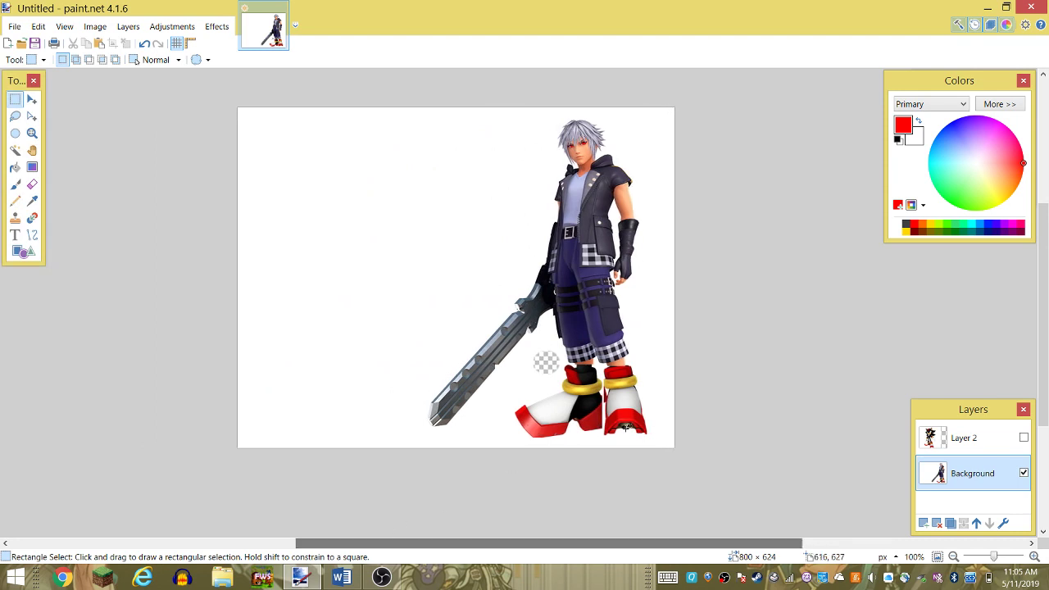
pyautogui.moveTo(1044, 318); pyautogui.dragTo(1044, 302)
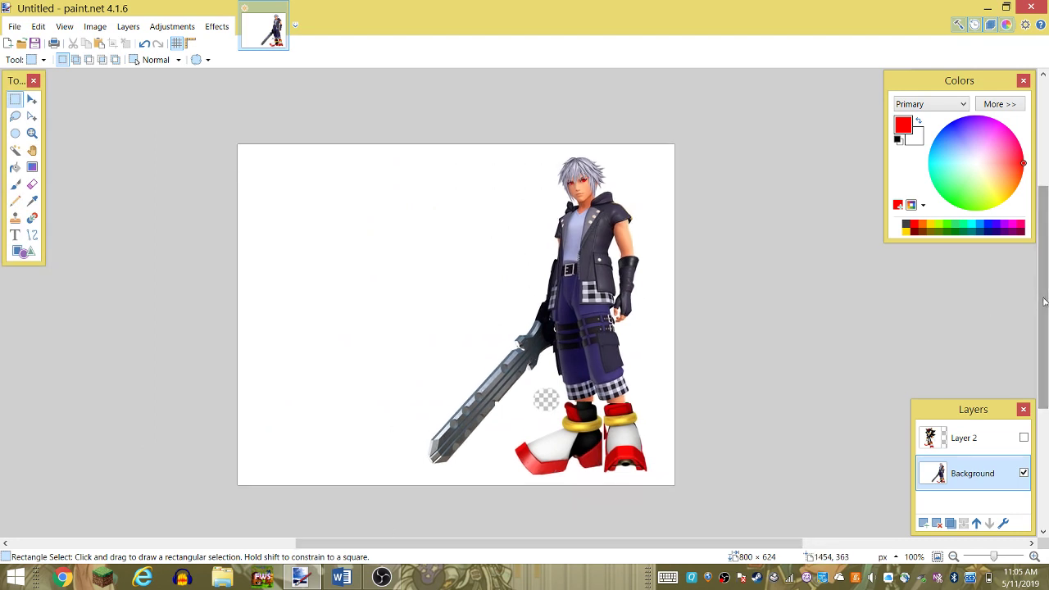
pyautogui.scroll(1, 153, 279)
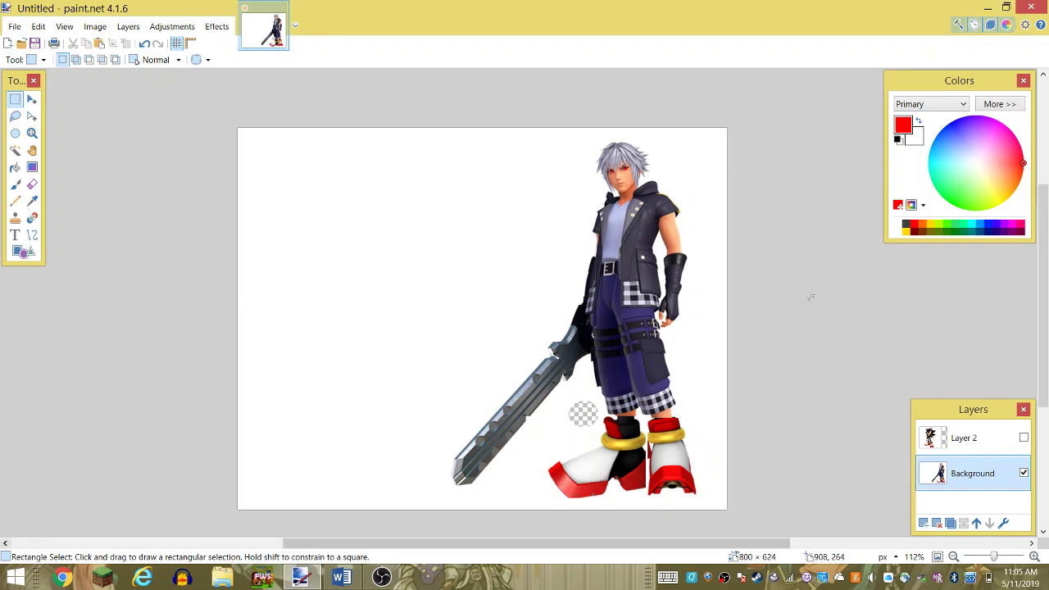
# - Show Shadow's Layer 2 again and try selecting around his glove
pyautogui.click(1024, 438)
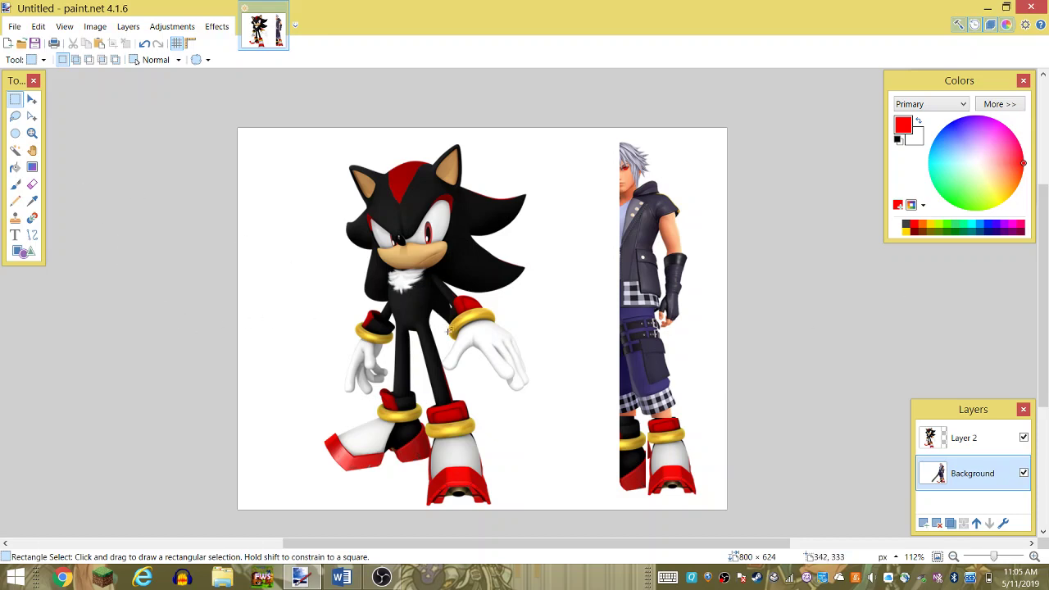
pyautogui.moveTo(440, 329)
pyautogui.mouseDown()
pyautogui.moveTo(496, 294)
pyautogui.moveTo(473, 295)
pyautogui.mouseUp()
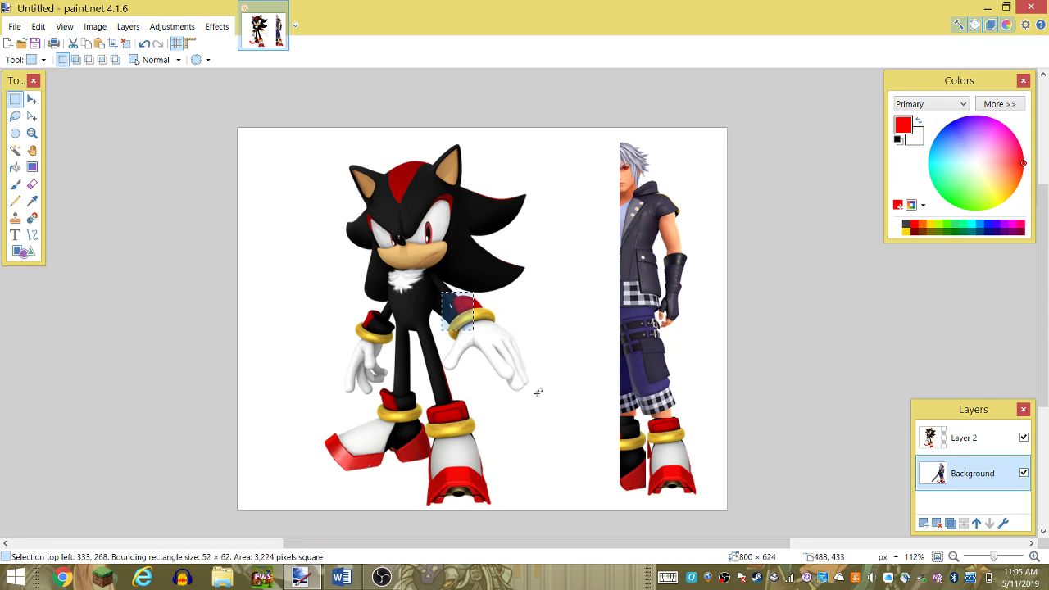
pyautogui.moveTo(538, 393)
pyautogui.mouseDown()
pyautogui.moveTo(448, 310)
pyautogui.moveTo(450, 289)
pyautogui.moveTo(547, 392)
pyautogui.moveTo(528, 390)
pyautogui.moveTo(443, 290)
pyautogui.mouseUp()
pyautogui.click(444, 347)
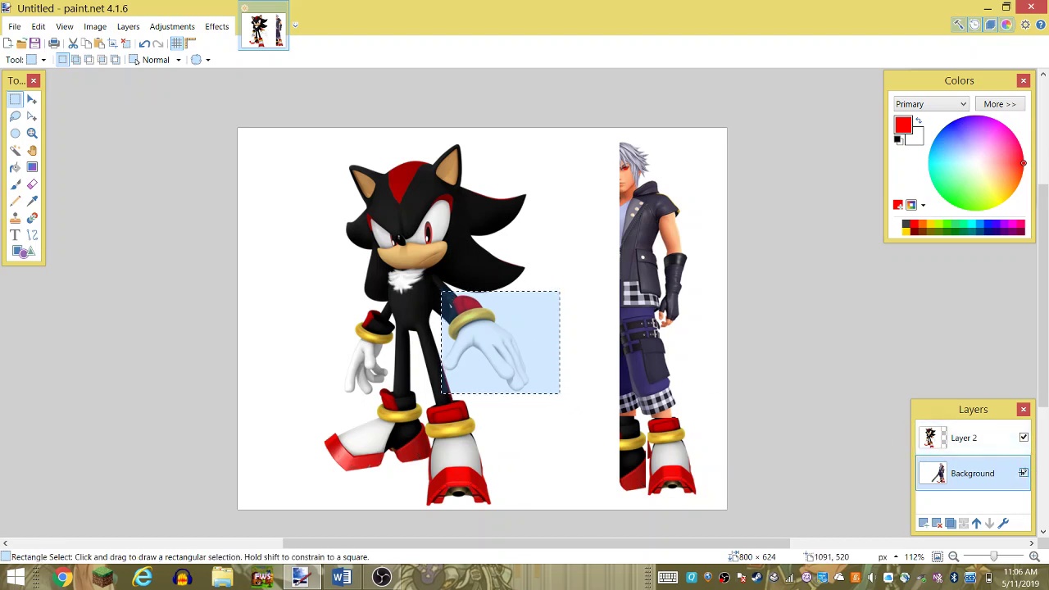
# - With Background hidden, draw a 170 × 166 rectangle around Shadow's right-side glove, then restore Background
pyautogui.click(1024, 473)
pyautogui.doubleClick(1000, 436)
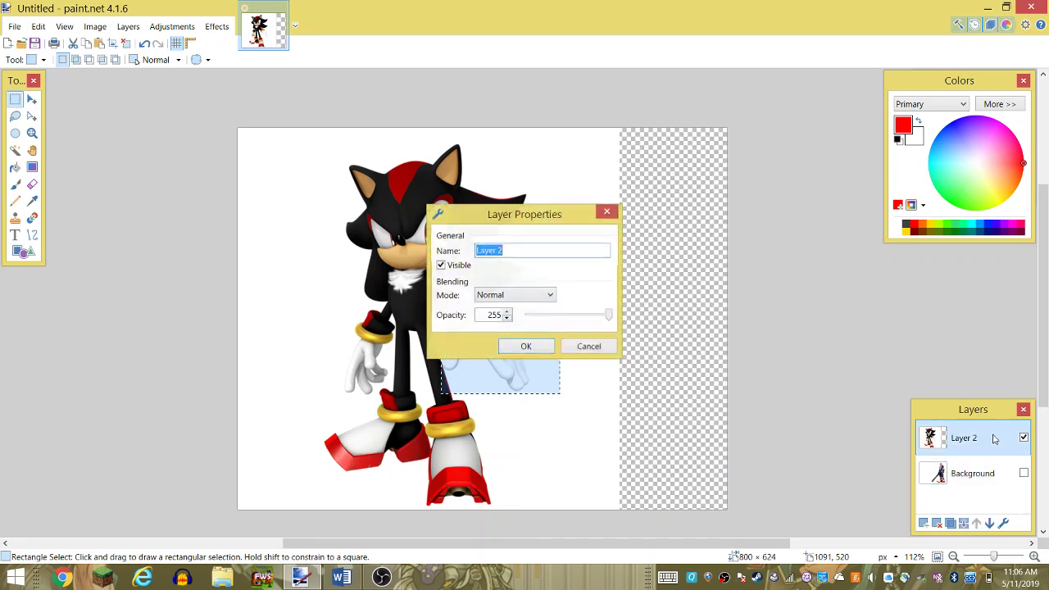
pyautogui.click(583, 346)
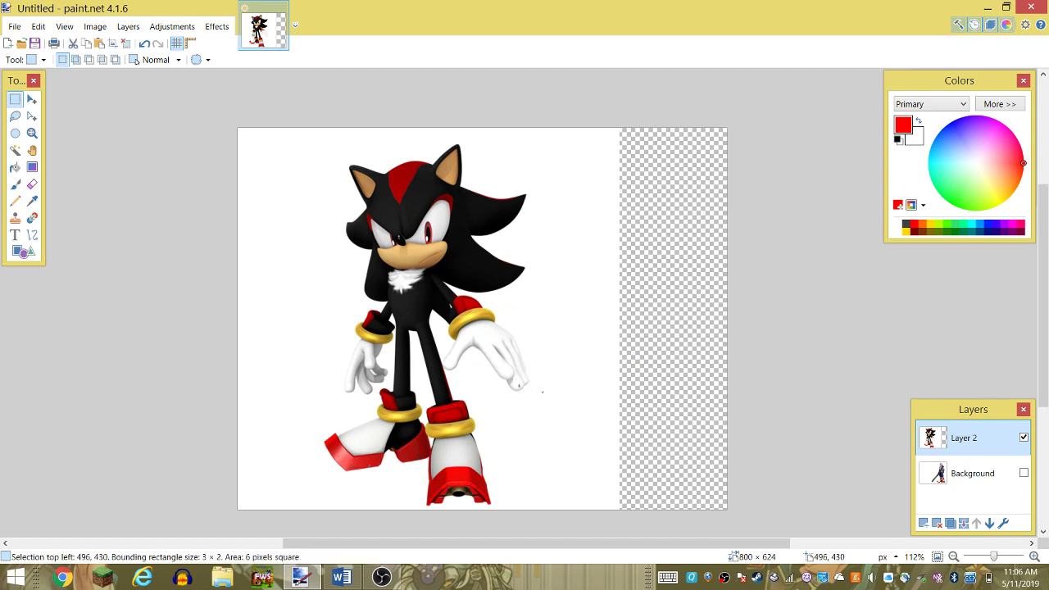
pyautogui.moveTo(543, 393); pyautogui.dragTo(435, 291)
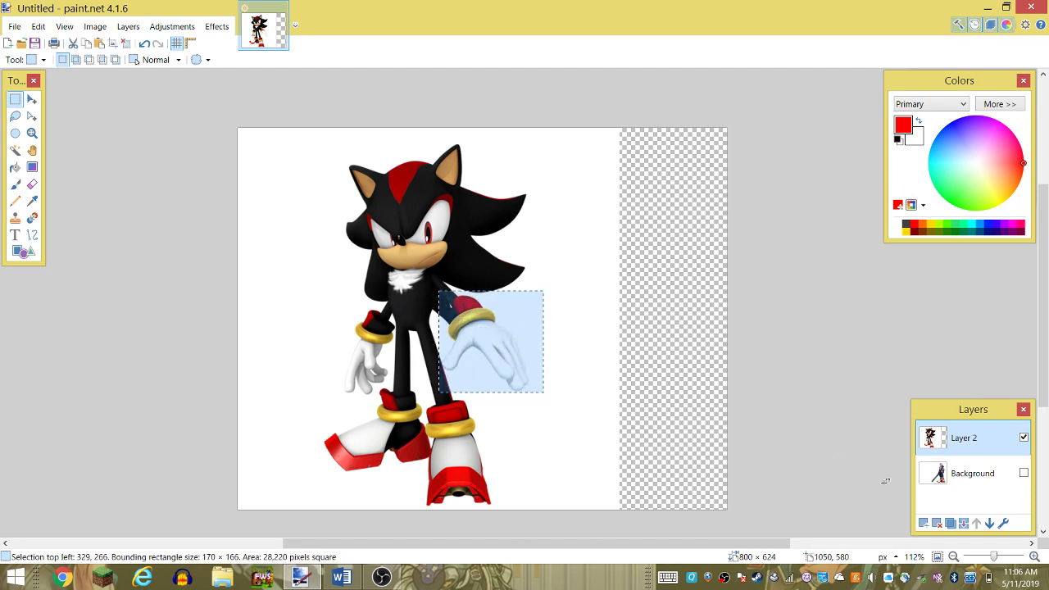
pyautogui.doubleClick(1022, 479)
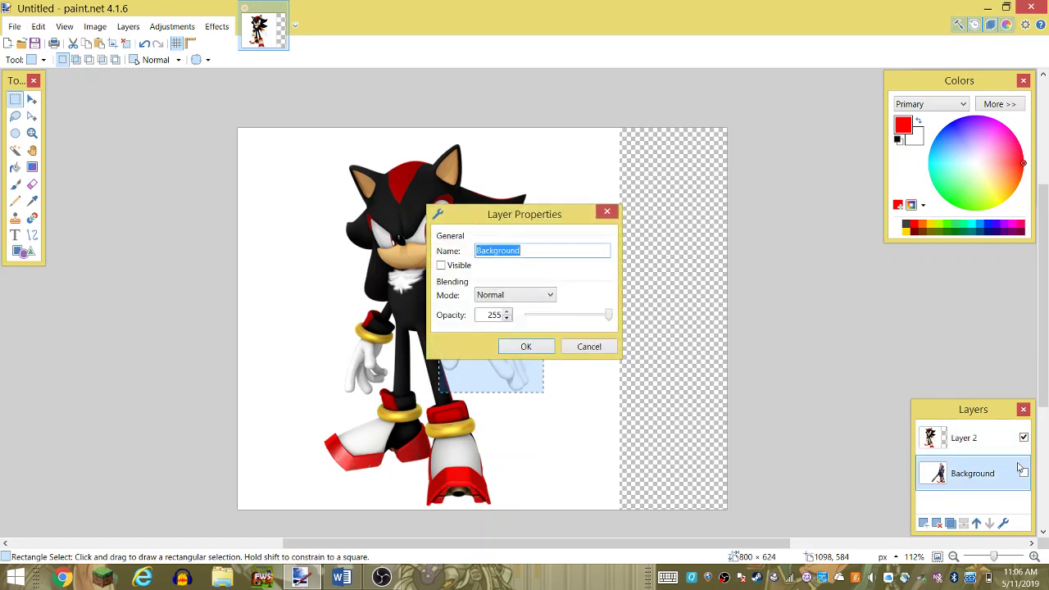
pyautogui.click(588, 346)
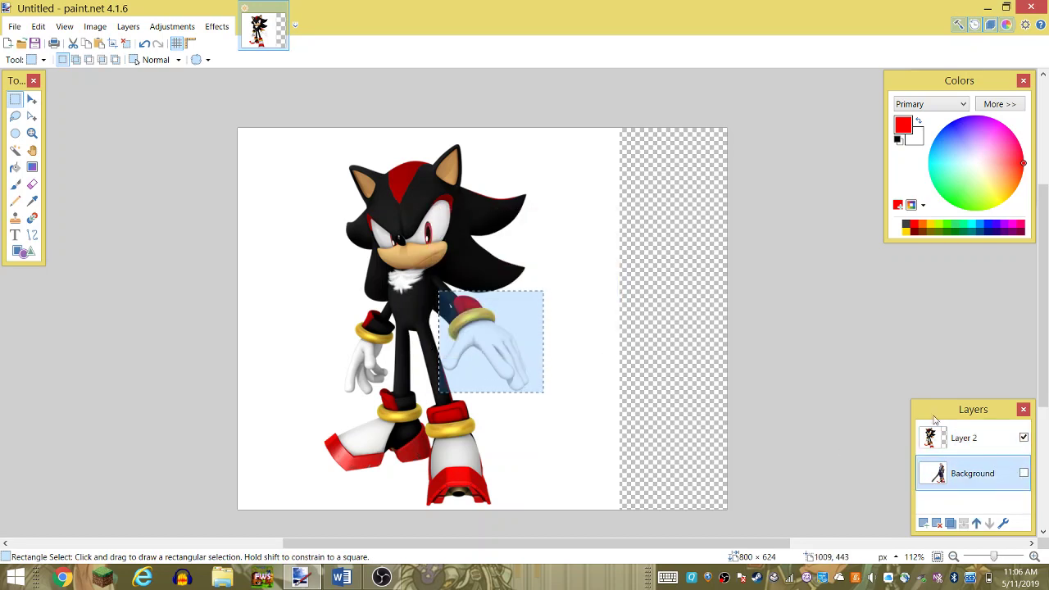
pyautogui.click(1024, 473)
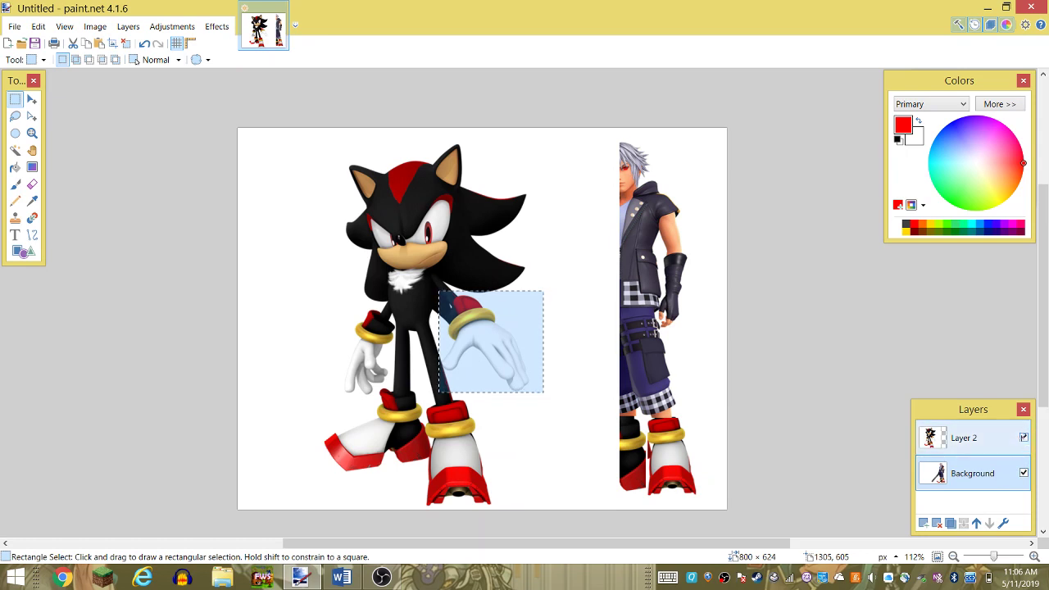
pyautogui.click(1022, 440)
# - Paste Shadow's glove and stretch, rotate and move it toward Riku's hand
pyautogui.click(1023, 440)
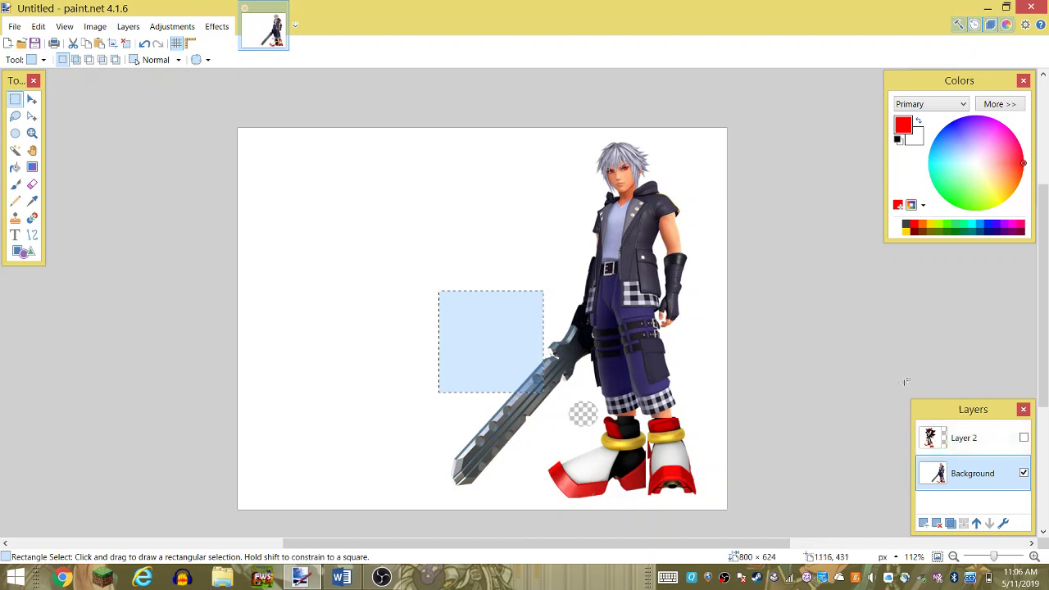
pyautogui.click(861, 326)
pyautogui.hotkey('ctrl', 'v')
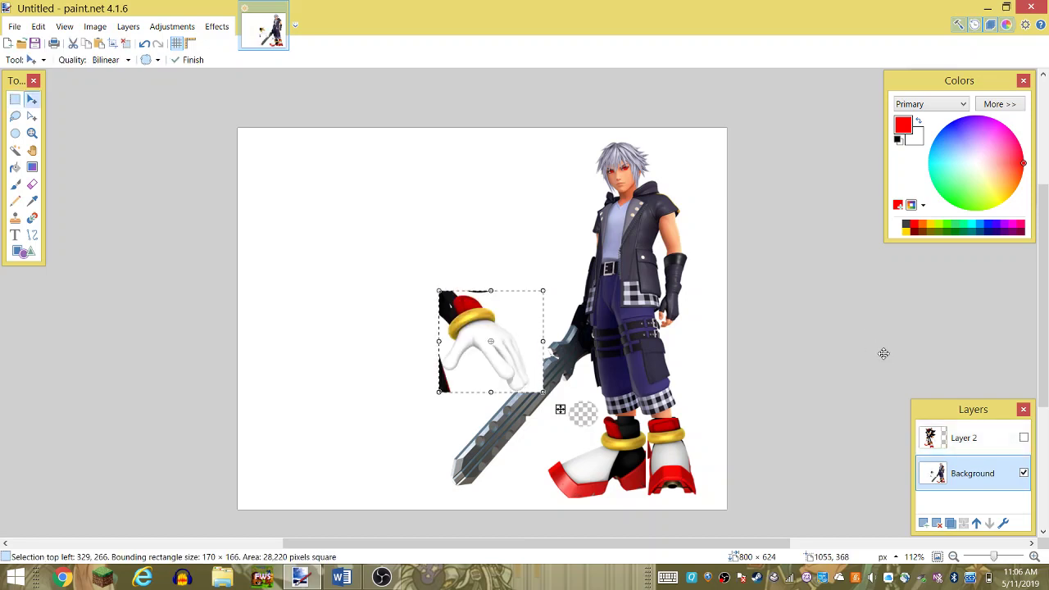
pyautogui.moveTo(544, 341)
pyautogui.mouseDown()
pyautogui.moveTo(631, 317)
pyautogui.moveTo(623, 336)
pyautogui.mouseUp()
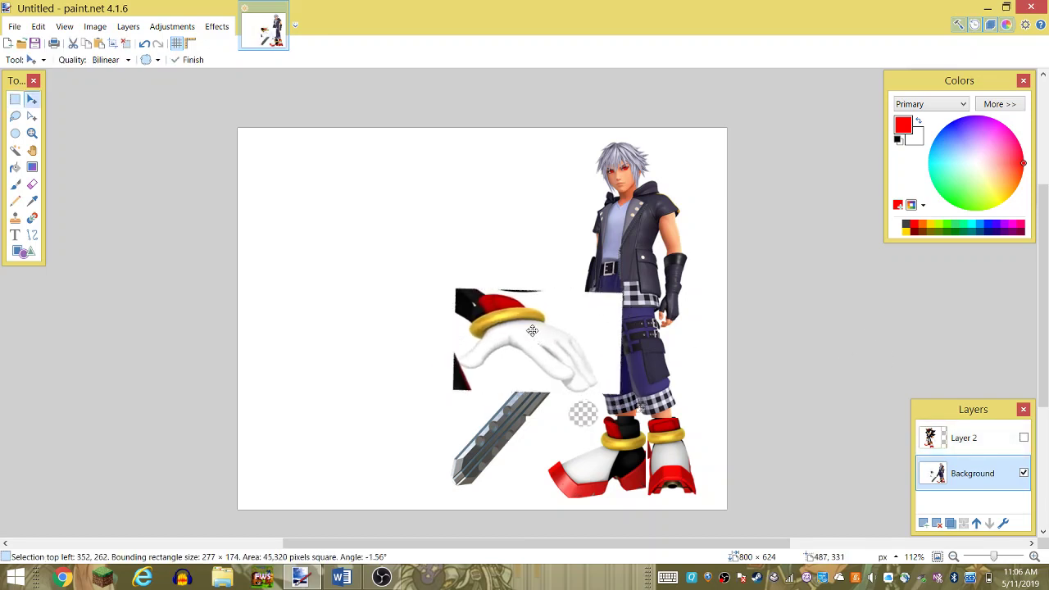
pyautogui.moveTo(534, 330); pyautogui.dragTo(570, 318)
pyautogui.moveTo(644, 379)
pyautogui.mouseDown()
pyautogui.moveTo(605, 362)
pyautogui.moveTo(521, 370)
pyautogui.mouseUp()
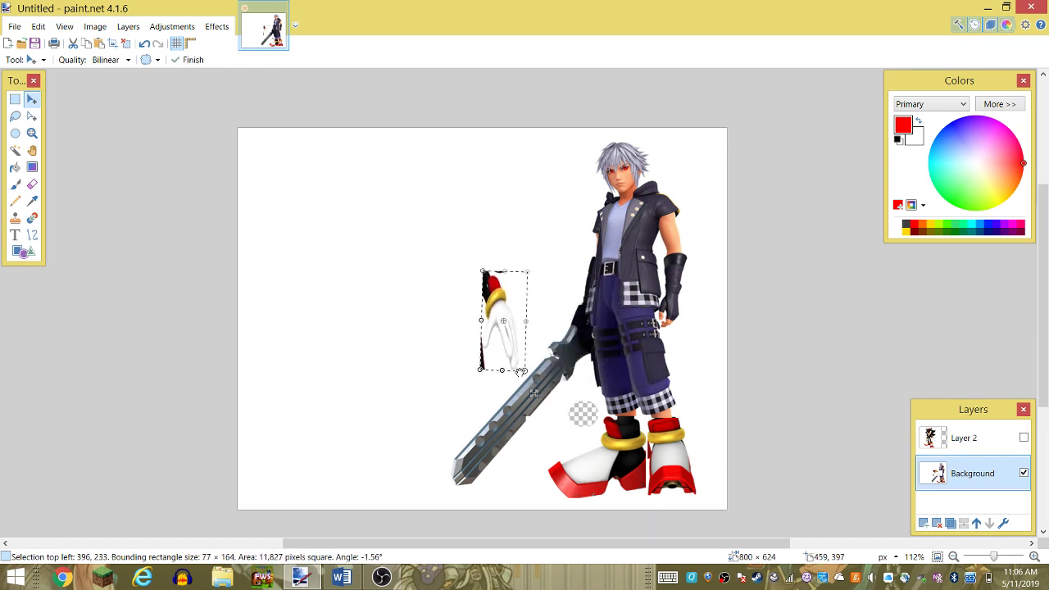
pyautogui.moveTo(481, 342)
pyautogui.mouseDown()
pyautogui.moveTo(684, 307)
pyautogui.moveTo(691, 302)
pyautogui.moveTo(671, 291)
pyautogui.moveTo(698, 291)
pyautogui.moveTo(692, 283)
pyautogui.mouseUp()
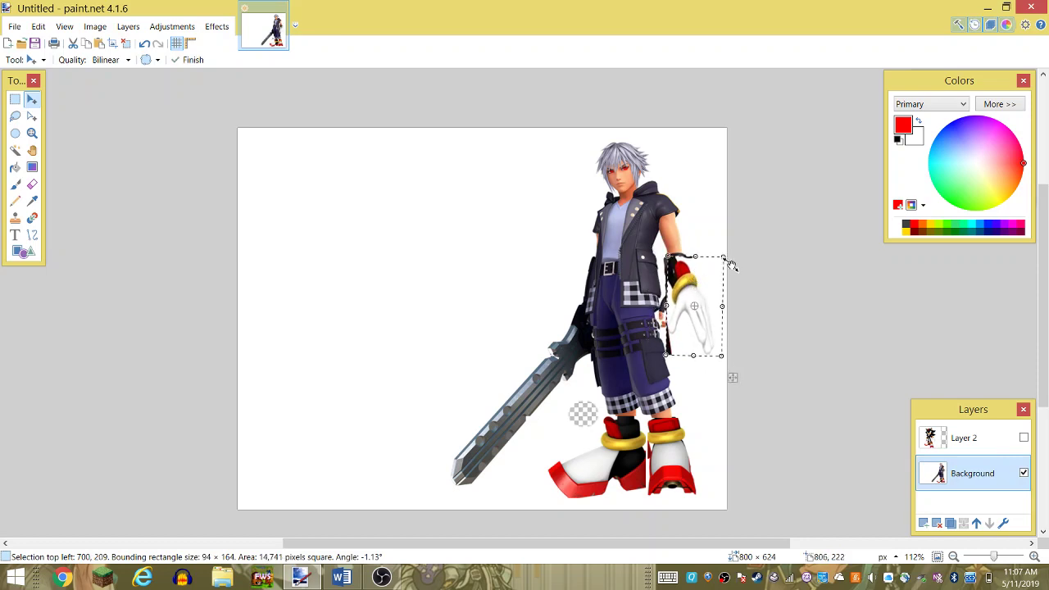
# - Fine-tune the glove on Riku's arm, undo extra changes, and park it left of Riku
pyautogui.moveTo(724, 350); pyautogui.dragTo(725, 357)
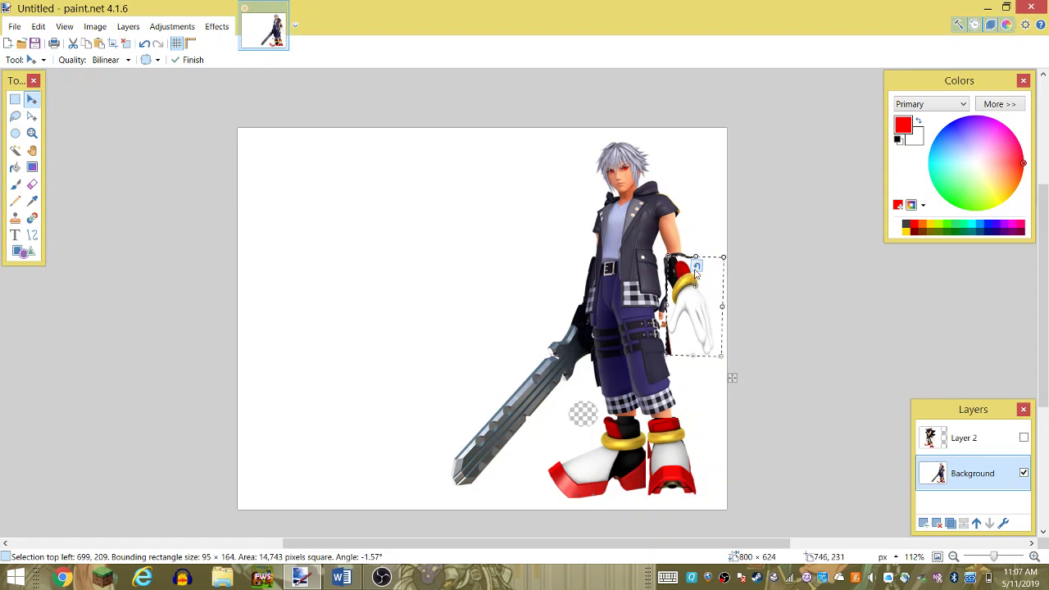
pyautogui.moveTo(695, 265); pyautogui.dragTo(685, 268)
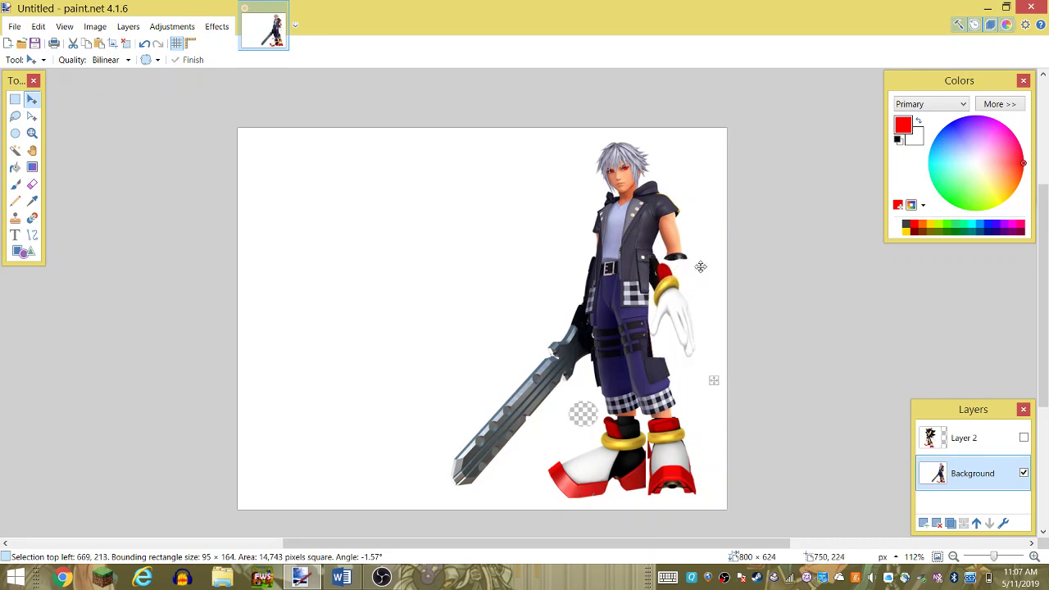
pyautogui.moveTo(690, 261)
pyautogui.mouseDown()
pyautogui.moveTo(697, 278)
pyautogui.moveTo(722, 264)
pyautogui.moveTo(736, 287)
pyautogui.mouseUp()
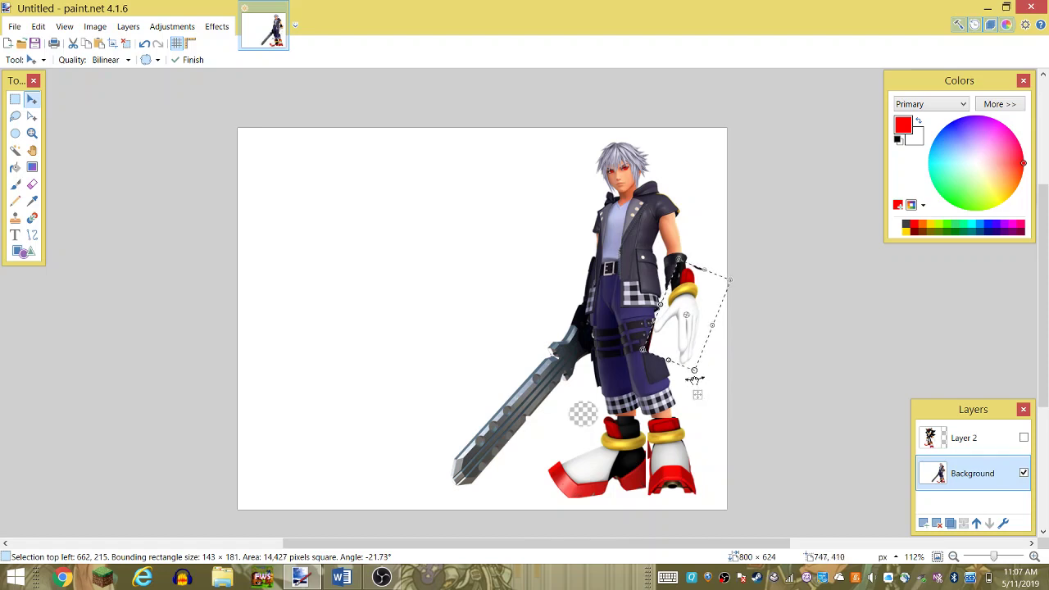
pyautogui.moveTo(697, 395)
pyautogui.mouseDown()
pyautogui.moveTo(688, 401)
pyautogui.moveTo(688, 374)
pyautogui.mouseUp()
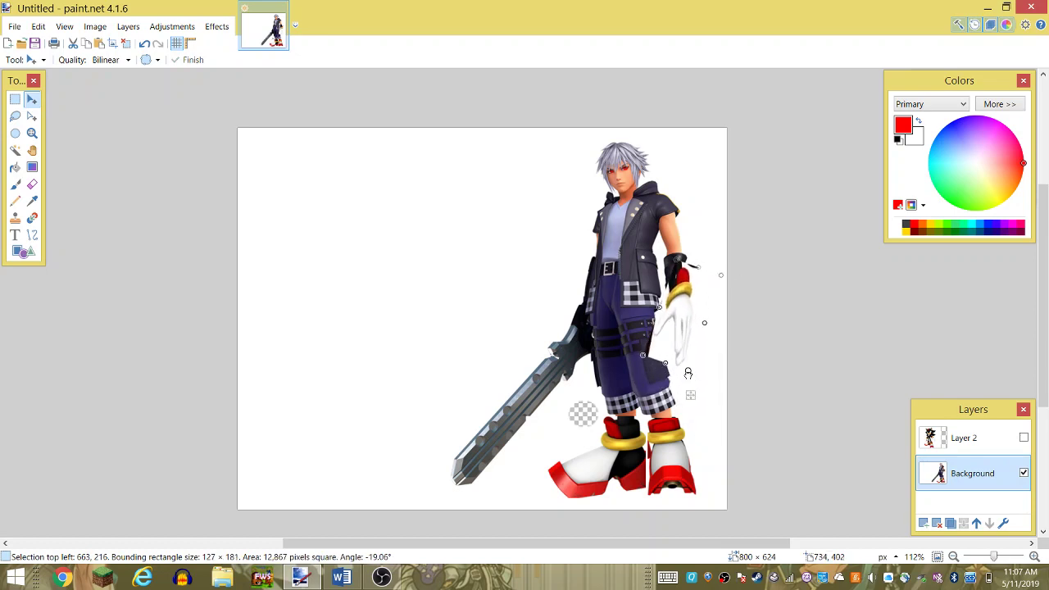
pyautogui.moveTo(685, 394); pyautogui.dragTo(690, 363)
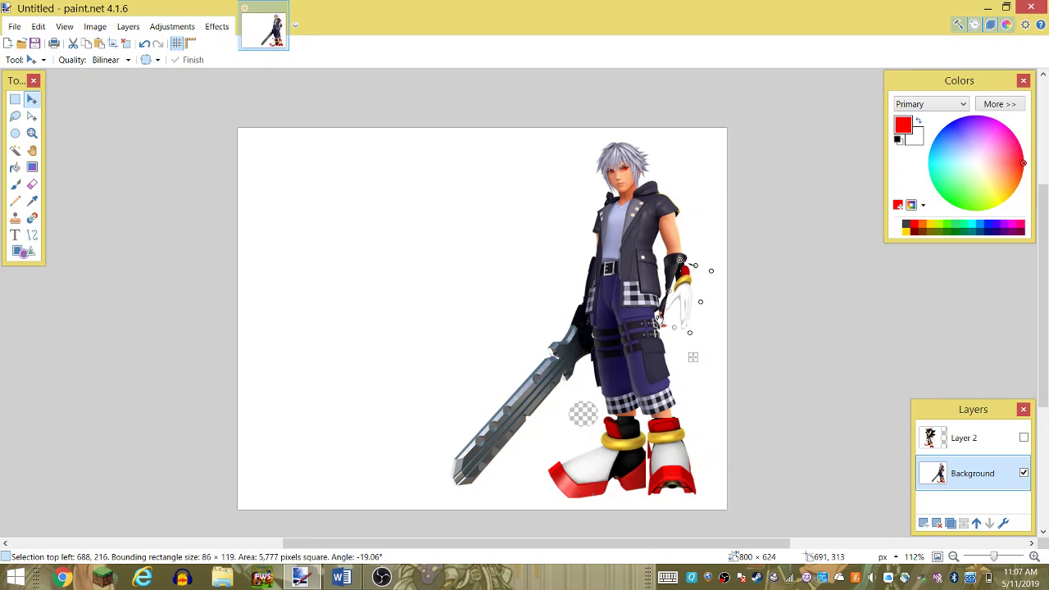
pyautogui.moveTo(695, 364); pyautogui.dragTo(384, 342)
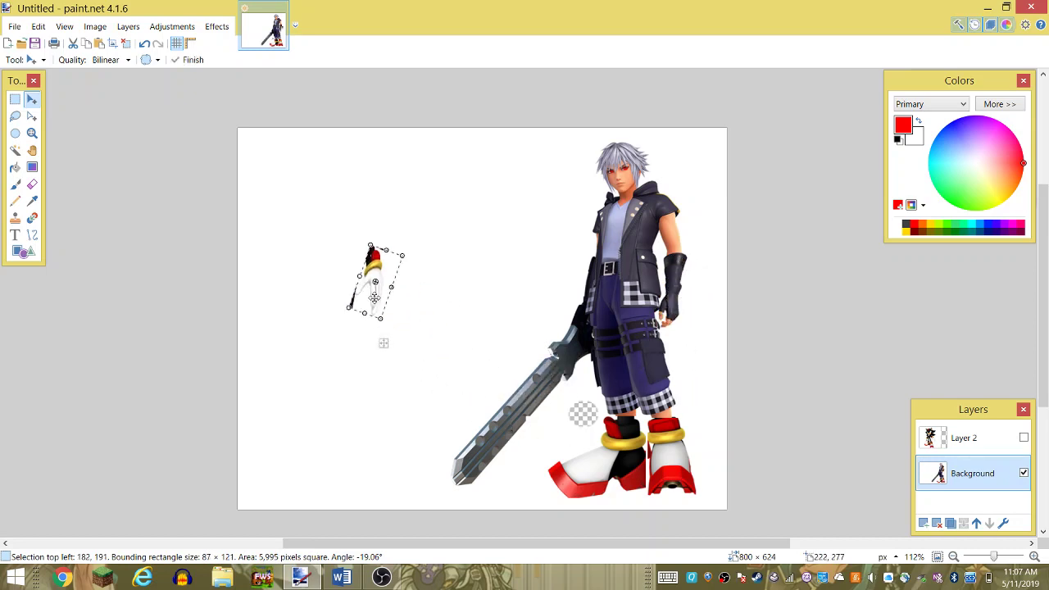
pyautogui.moveTo(371, 246)
pyautogui.mouseDown()
pyautogui.moveTo(336, 169)
pyautogui.moveTo(396, 185)
pyautogui.mouseUp()
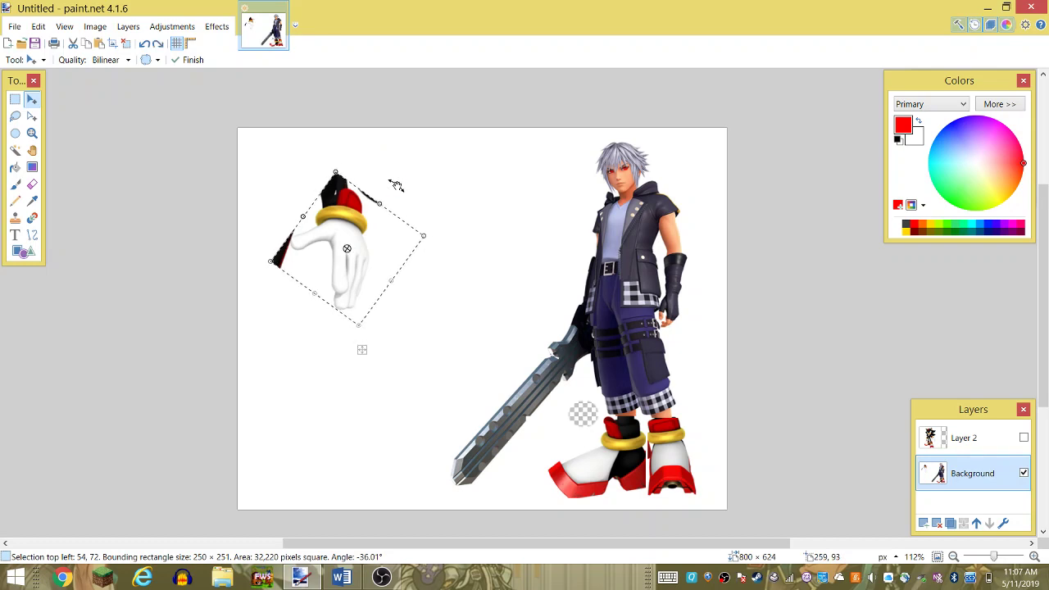
pyautogui.hotkey('ctrl', 'z')
pyautogui.hotkey('ctrl', 'z')
pyautogui.hotkey('ctrl', 'z')
pyautogui.hotkey('ctrl', 'z')
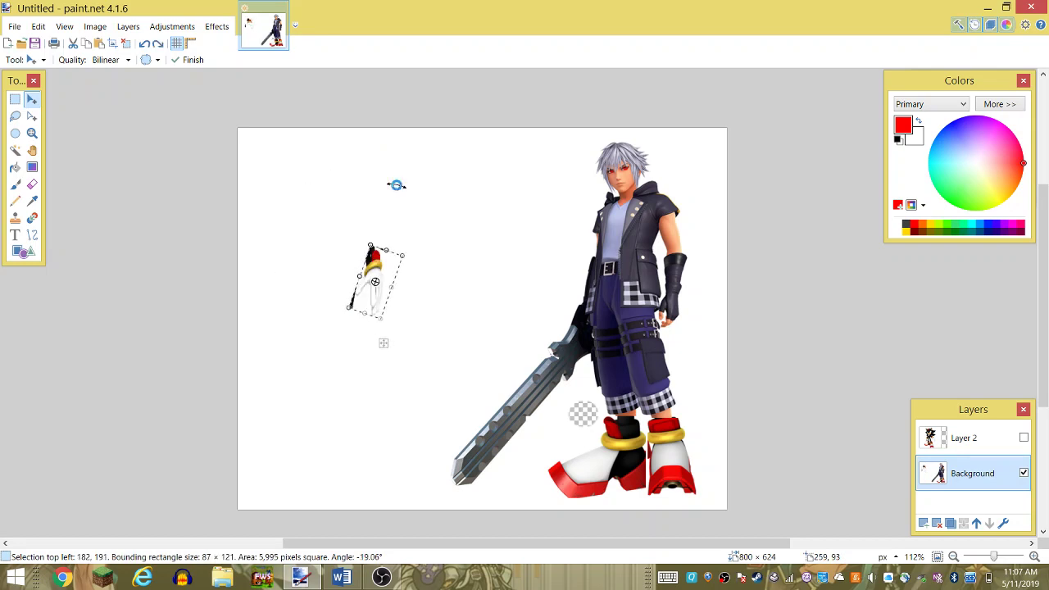
pyautogui.hotkey('ctrl', 'z')
pyautogui.hotkey('ctrl', 'z')
pyautogui.hotkey('ctrl', 'z')
pyautogui.hotkey('ctrl', 'z')
pyautogui.hotkey('ctrl', 'z')
pyautogui.hotkey('ctrl', 'z')
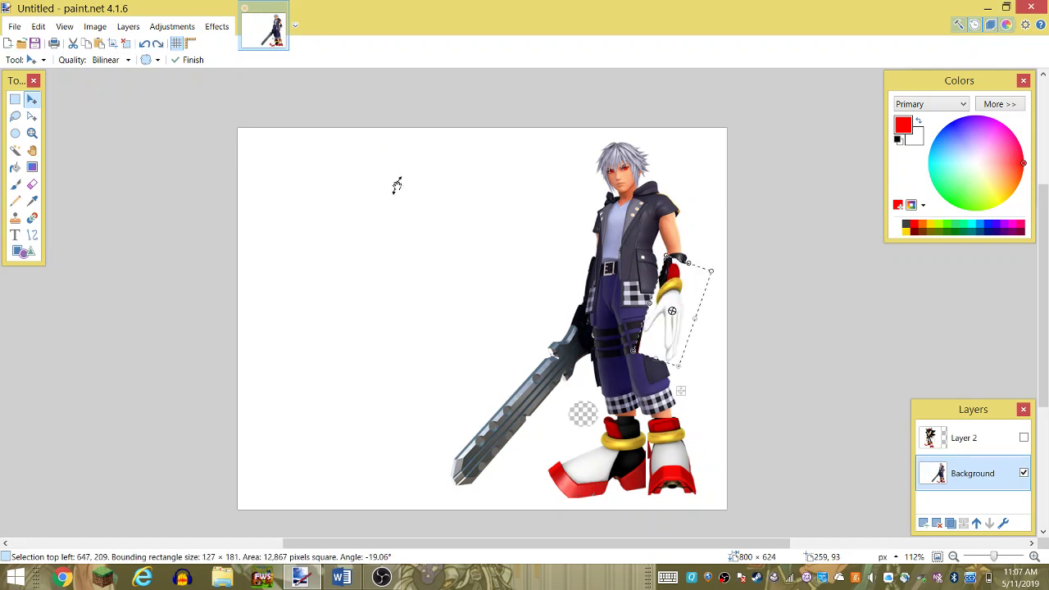
pyautogui.hotkey('ctrl', 'z')
pyautogui.hotkey('ctrl', 'z')
pyautogui.hotkey('ctrl', 'z')
pyautogui.hotkey('ctrl', 'z')
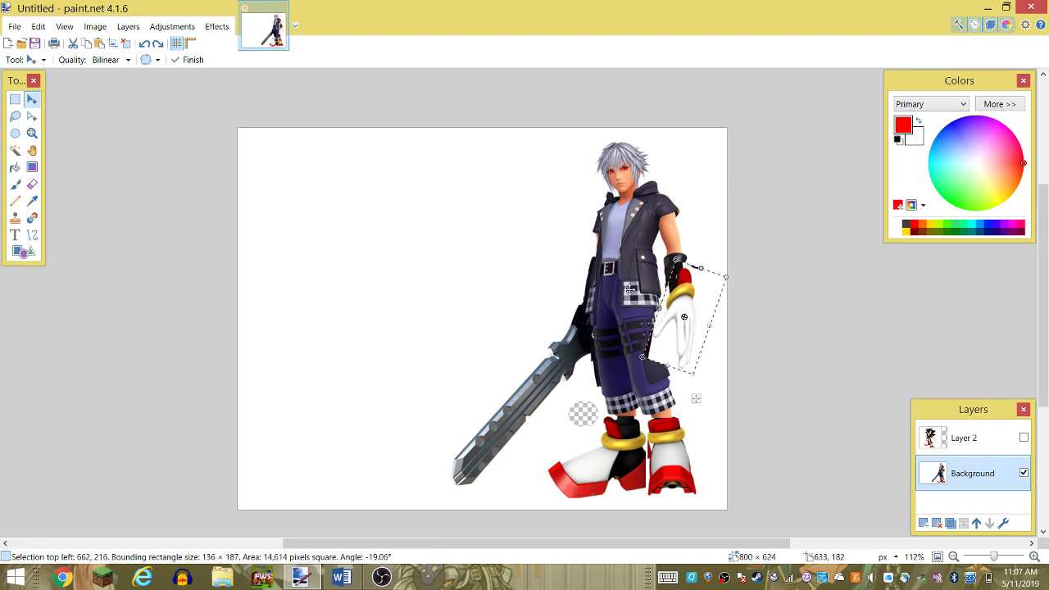
pyautogui.moveTo(696, 399); pyautogui.dragTo(431, 395)
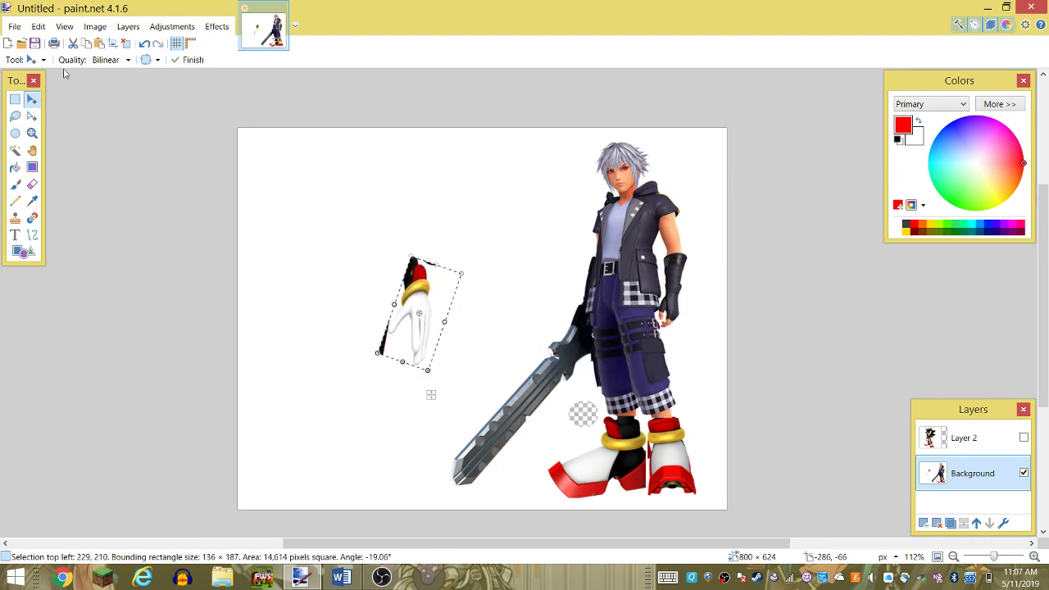
# - Erase the set-aside glove with an 85-wide eraser, leaving a transparent patch
pyautogui.click(32, 184)
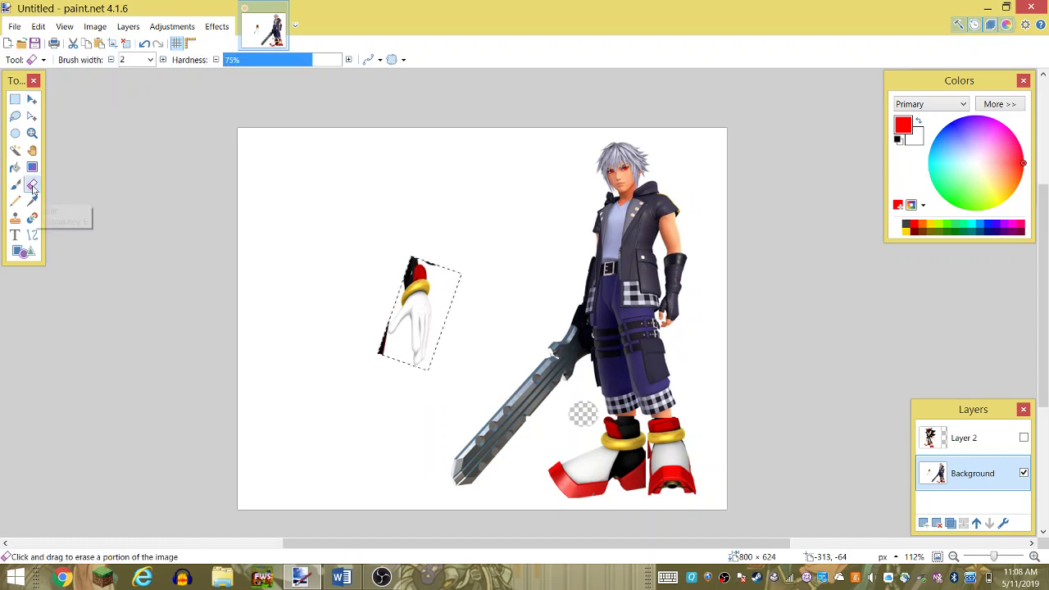
pyautogui.click(150, 60)
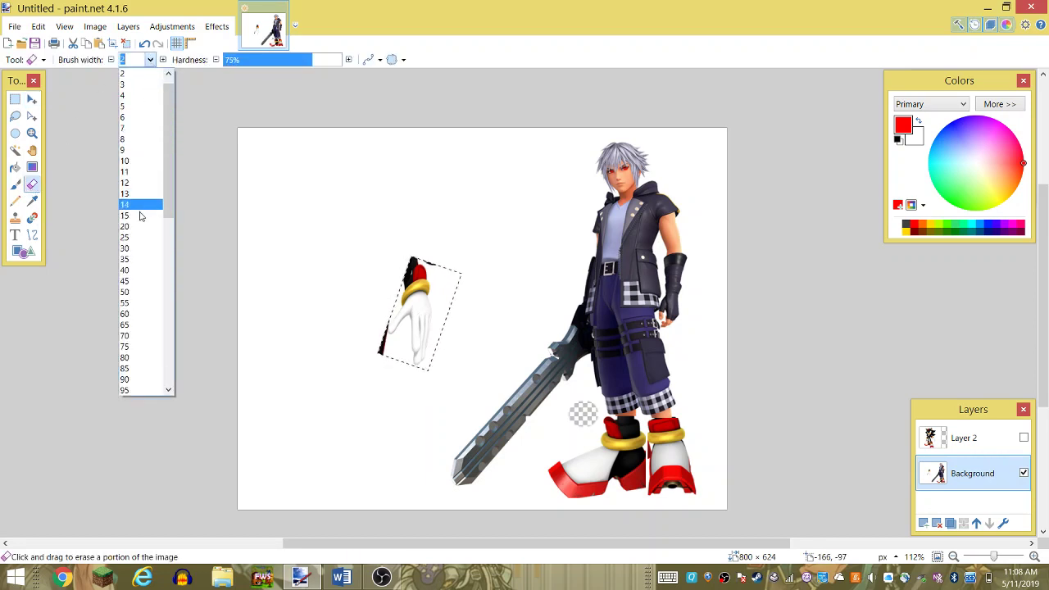
pyautogui.click(144, 360)
pyautogui.moveTo(402, 327)
pyautogui.mouseDown()
pyautogui.moveTo(410, 277)
pyautogui.moveTo(414, 360)
pyautogui.mouseUp()
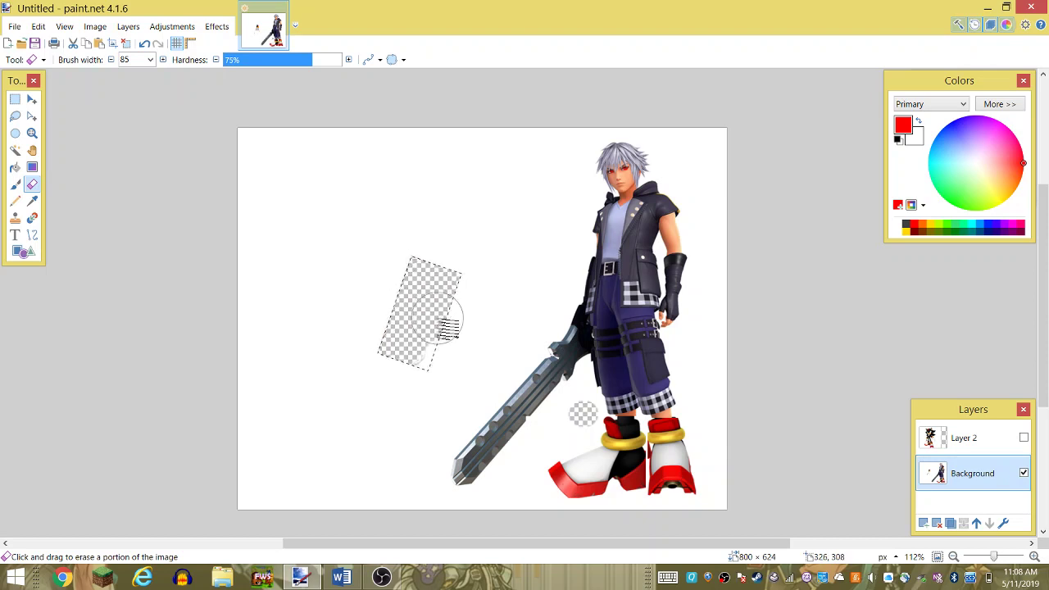
pyautogui.click(15, 99)
pyautogui.click(236, 275)
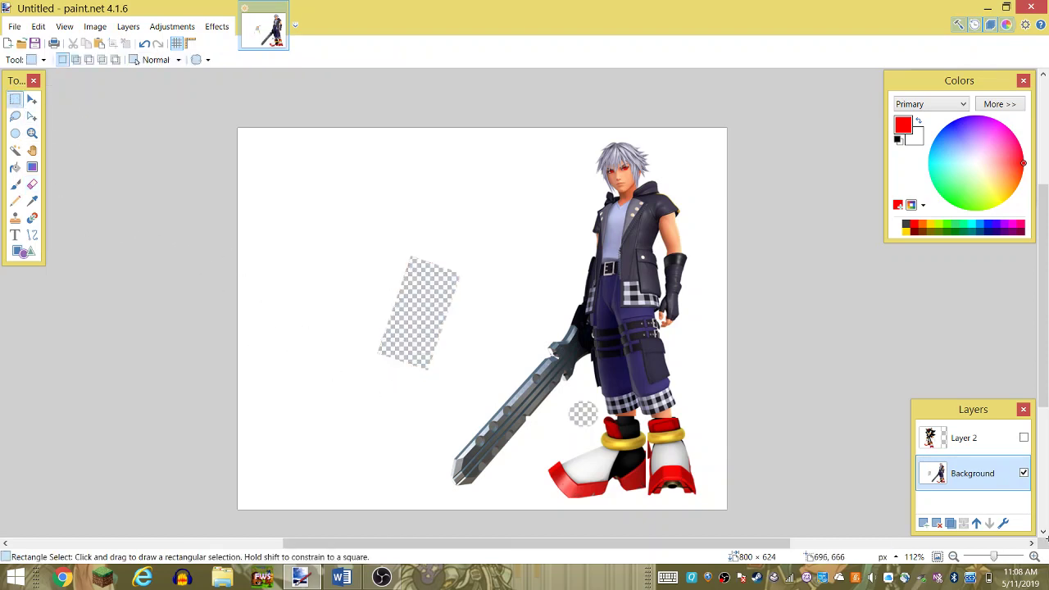
pyautogui.click(1001, 443)
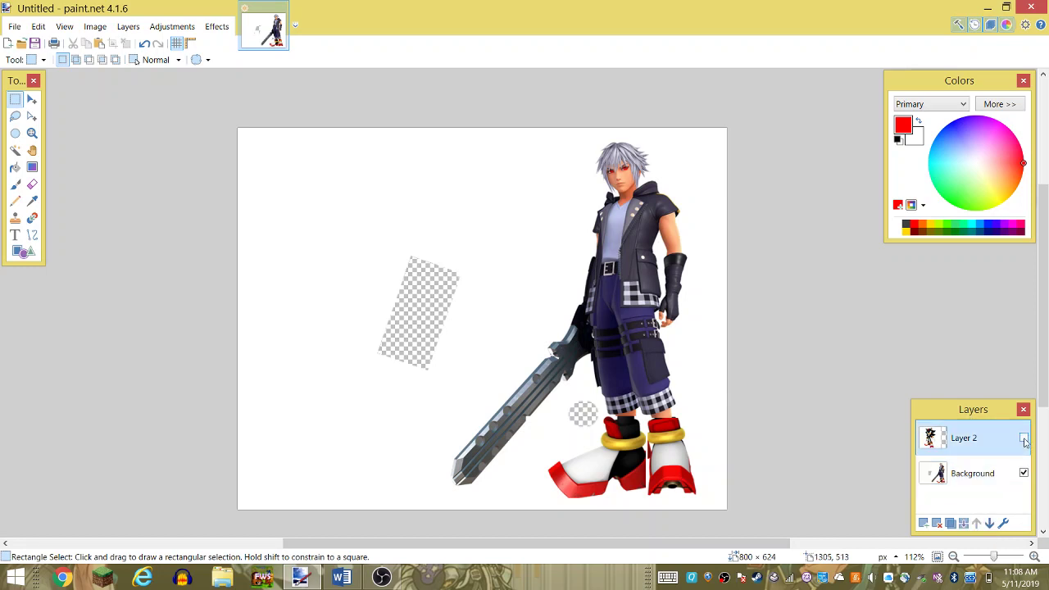
# - Show Shadow's layer alone and draw an elliptical selection around his glove
pyautogui.click(1023, 439)
pyautogui.click(1023, 473)
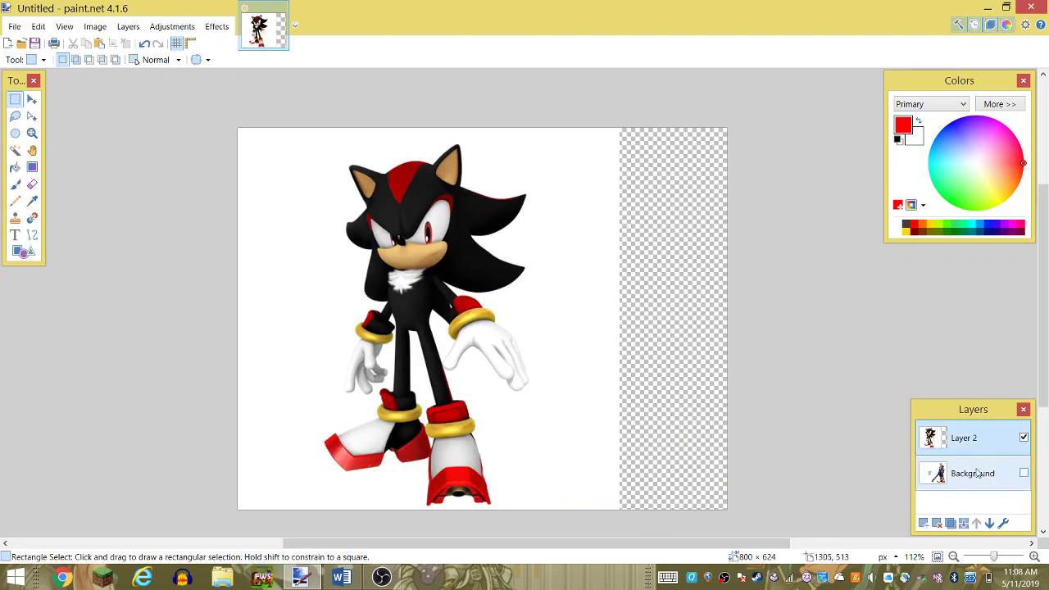
pyautogui.click(15, 133)
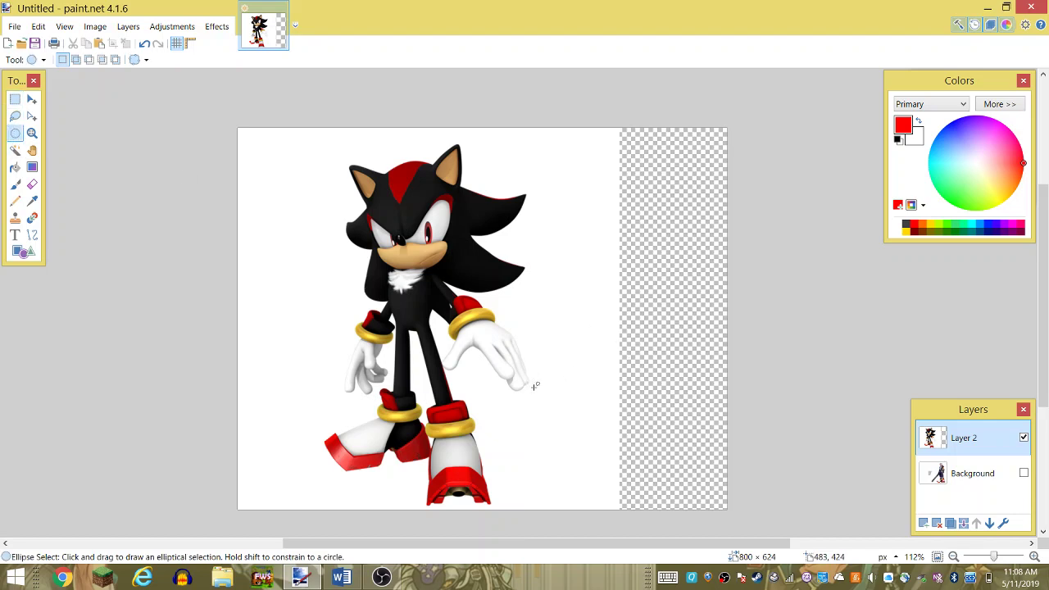
pyautogui.moveTo(534, 386); pyautogui.dragTo(438, 309)
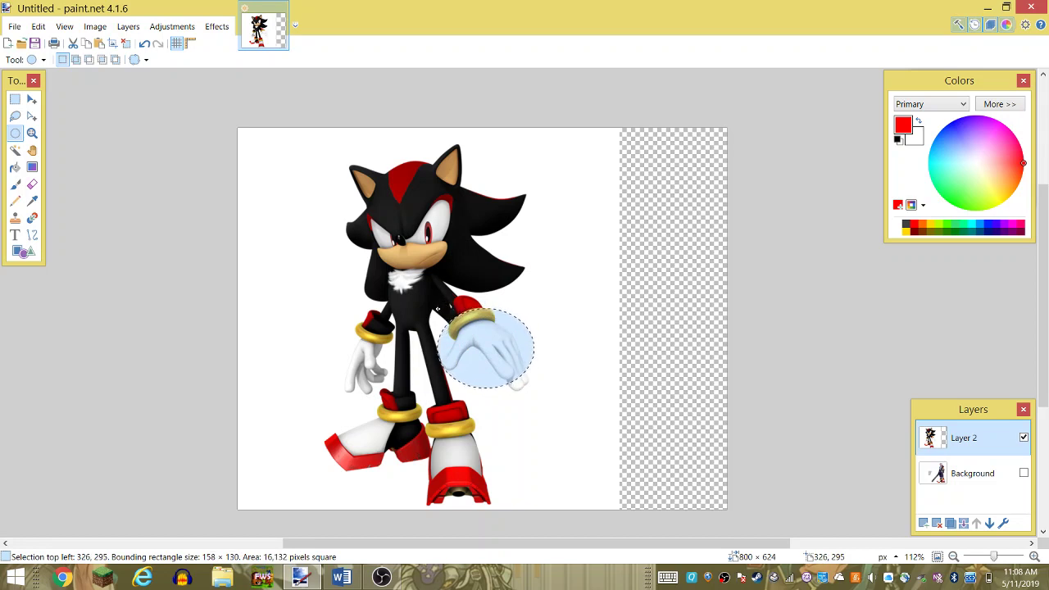
pyautogui.click(487, 371)
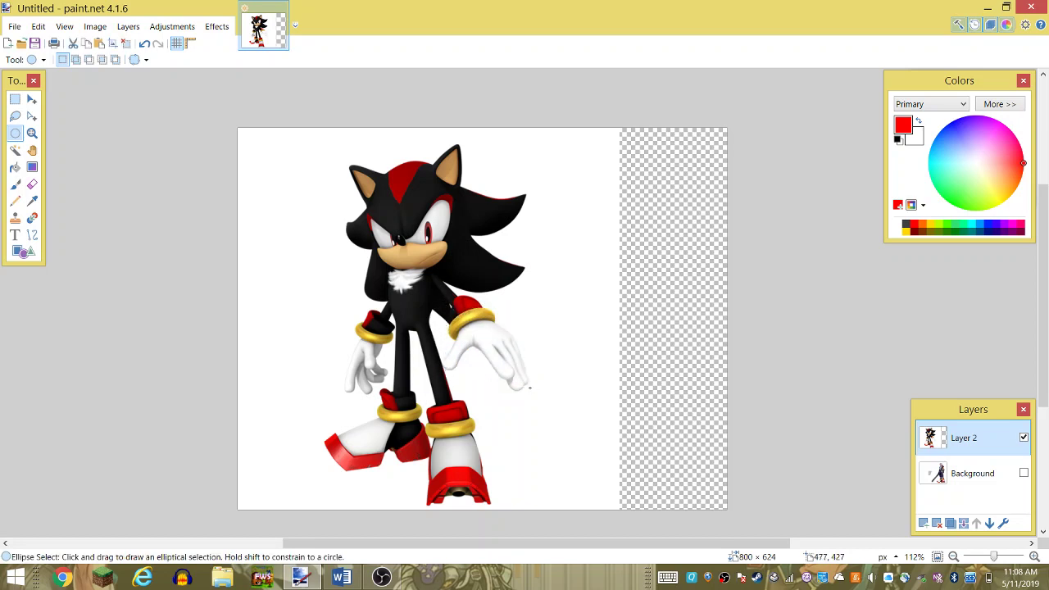
pyautogui.moveTo(465, 346); pyautogui.dragTo(484, 355)
pyautogui.click(501, 382)
pyautogui.moveTo(538, 394); pyautogui.dragTo(425, 307)
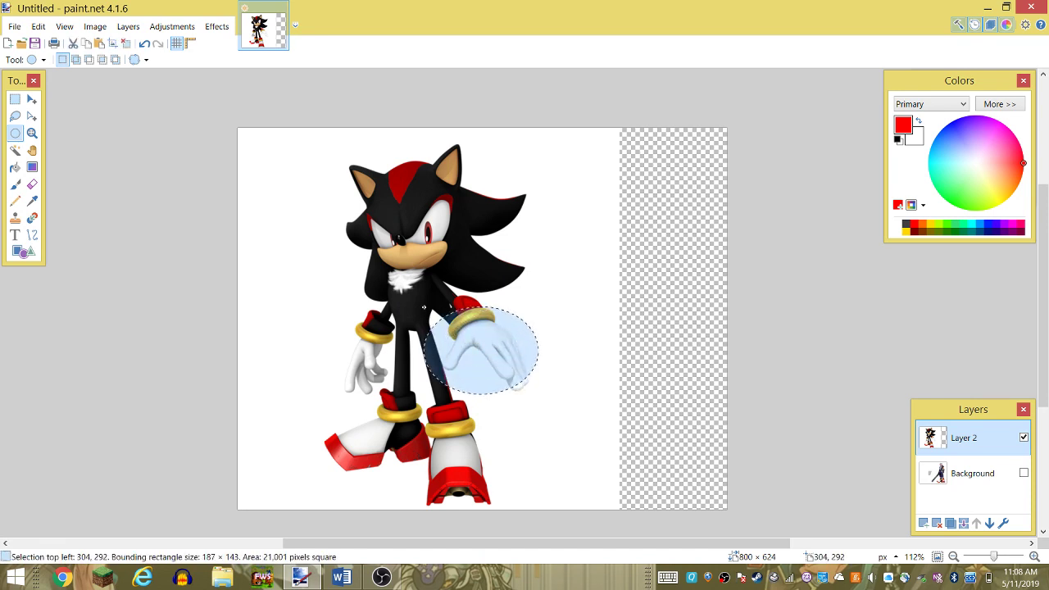
pyautogui.moveTo(425, 308); pyautogui.dragTo(439, 308)
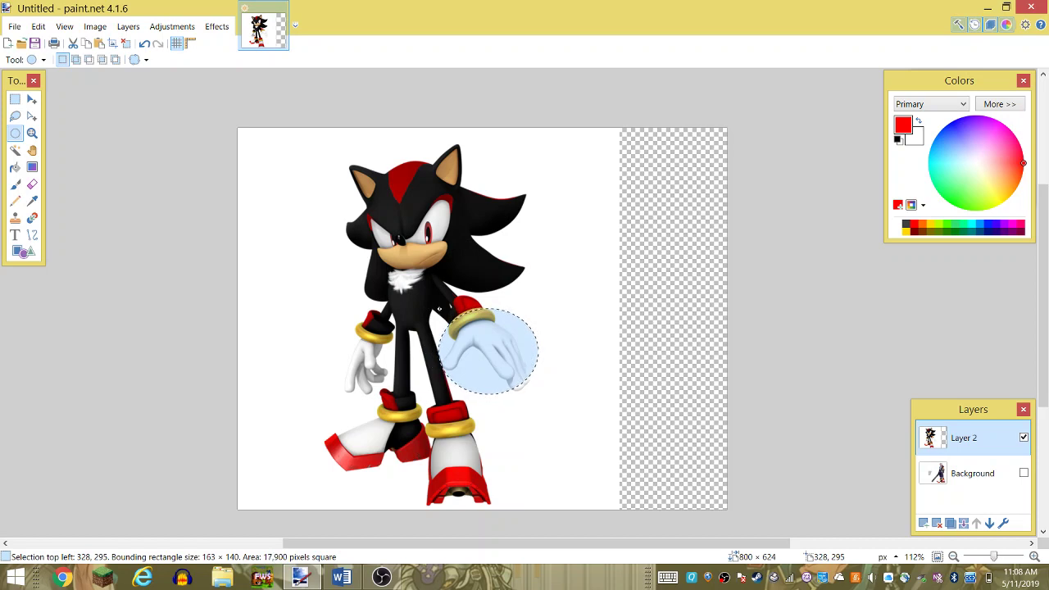
pyautogui.moveTo(547, 395); pyautogui.dragTo(438, 299)
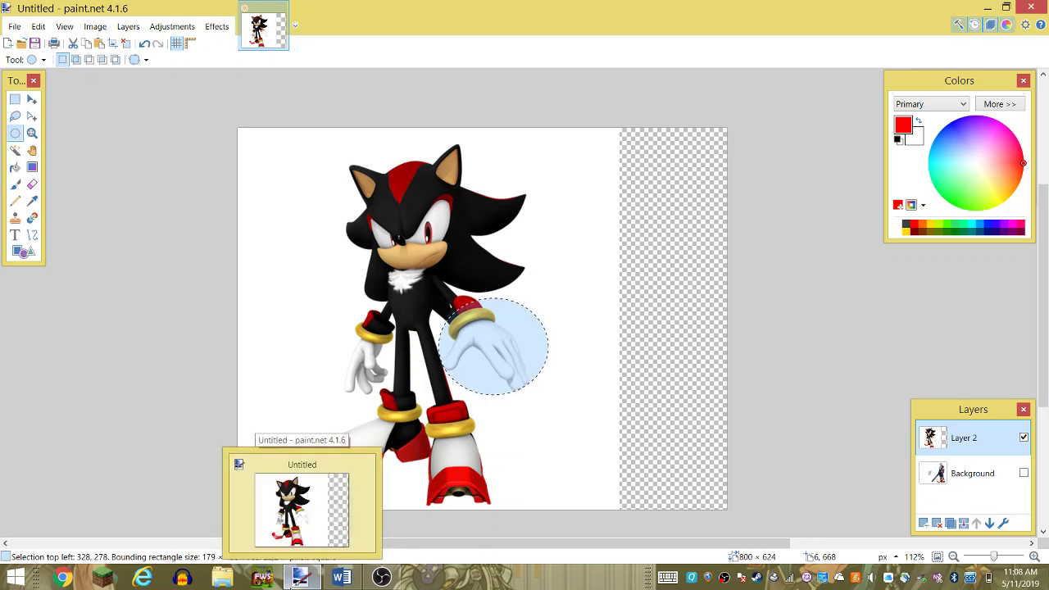
pyautogui.moveTo(341, 578)
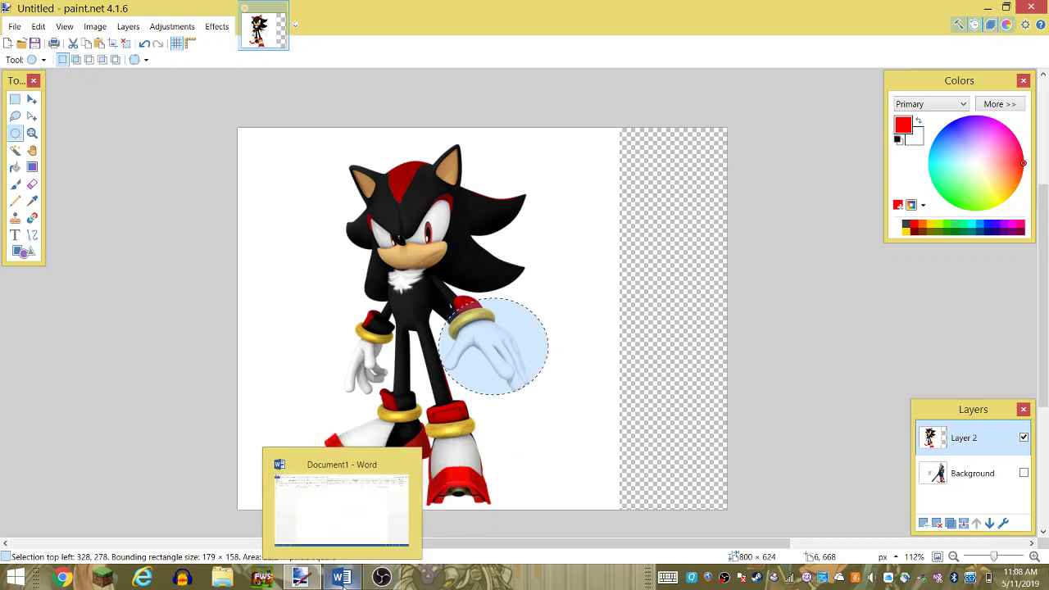
# - Restore the Background layer, hide Shadow's layer and clear the selection, leaving Riku alone
pyautogui.click(344, 577)
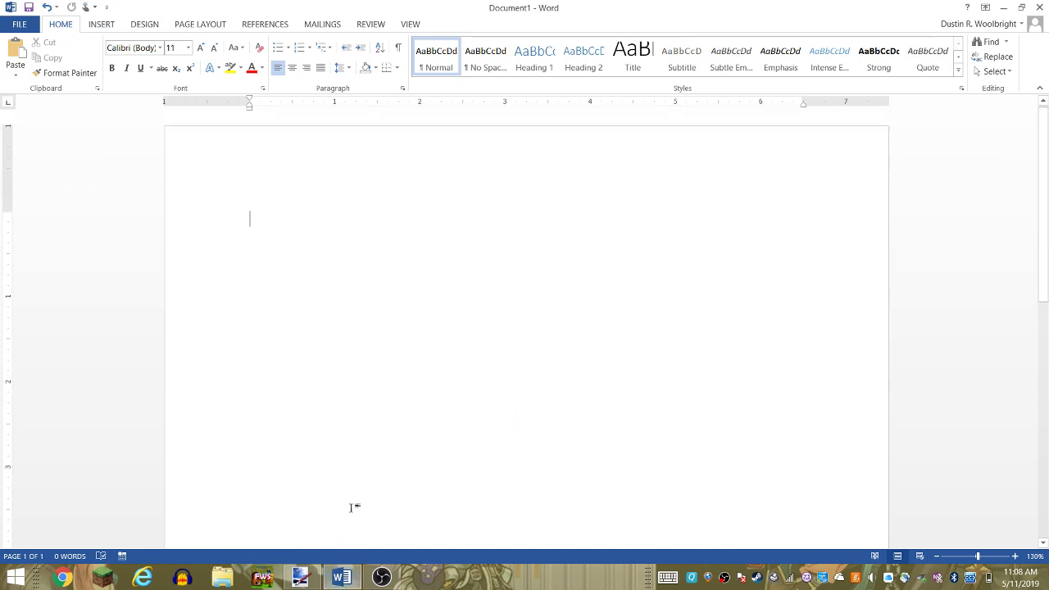
pyautogui.scroll(-3, 355, 538)
pyautogui.click(299, 577)
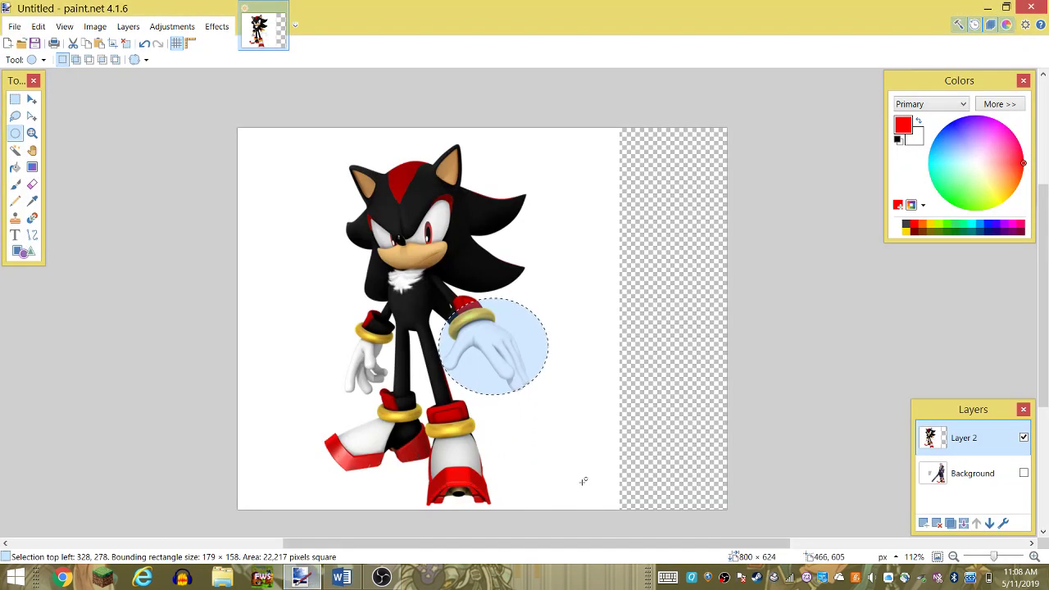
pyautogui.doubleClick(1012, 477)
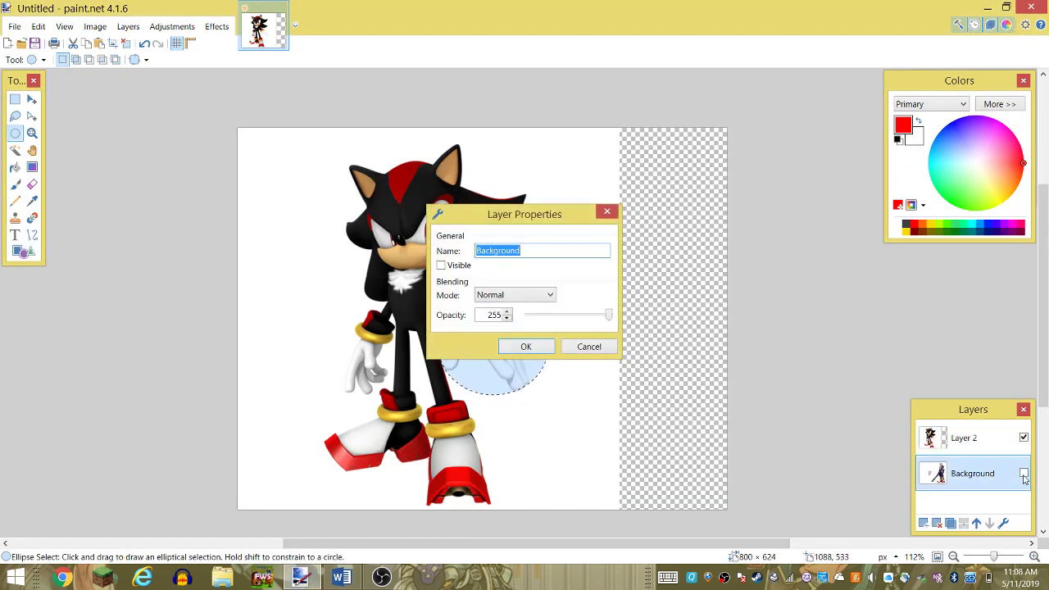
pyautogui.click(588, 347)
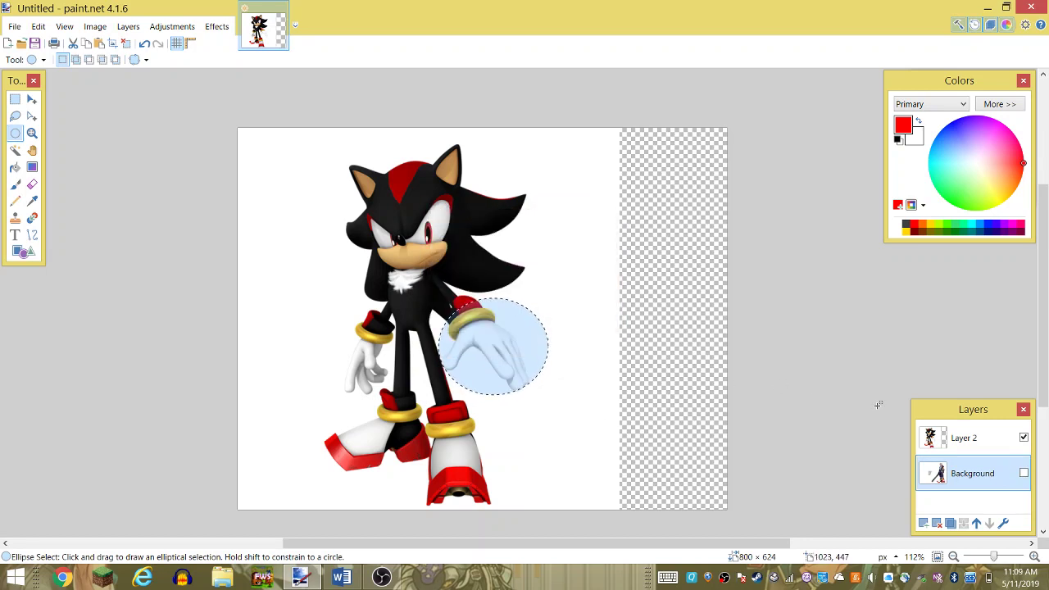
pyautogui.click(1023, 474)
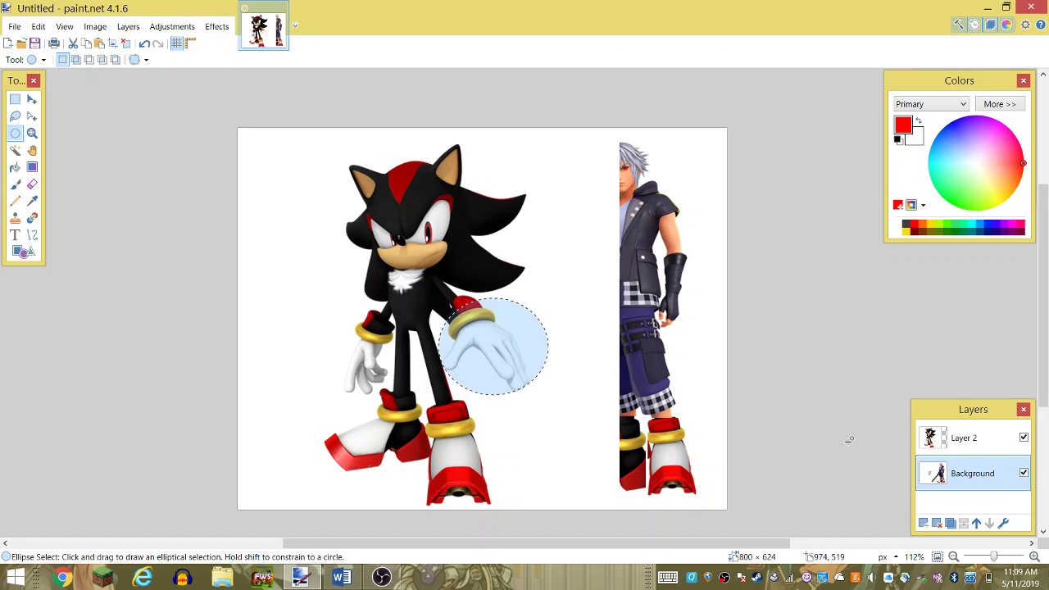
pyautogui.click(1022, 440)
pyautogui.click(1023, 438)
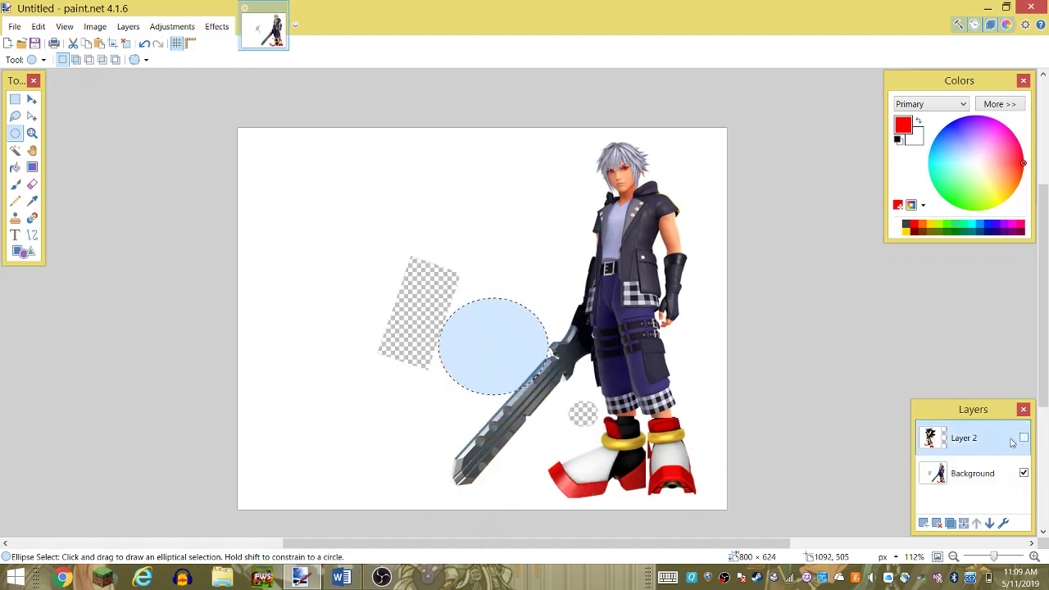
pyautogui.click(975, 481)
pyautogui.click(793, 340)
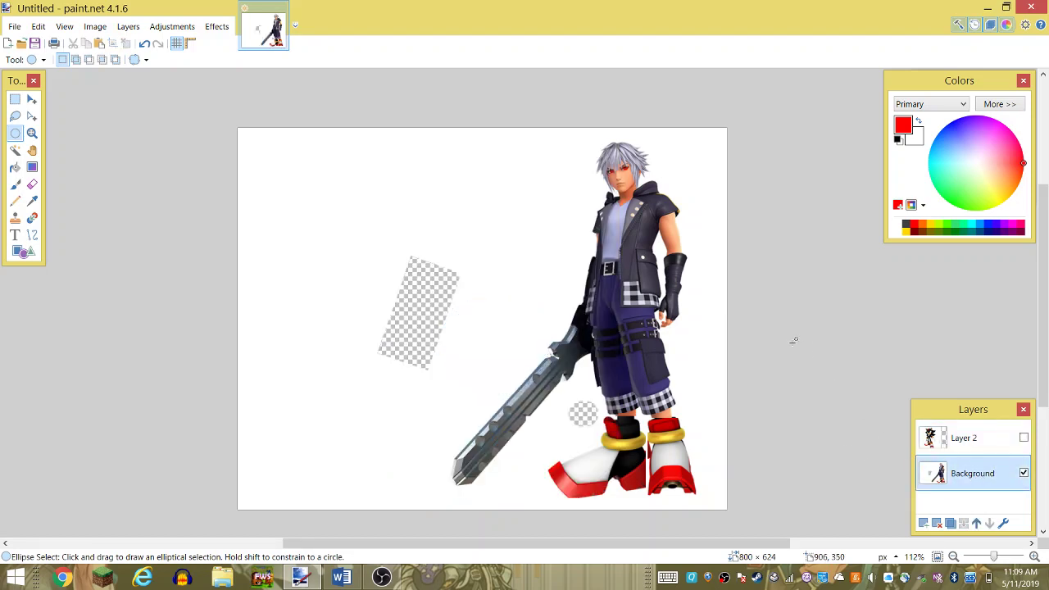
# - Paste the glove onto Riku's hand, rotating it about -10.66° and resizing to fit
pyautogui.hotkey('ctrl', 'v')
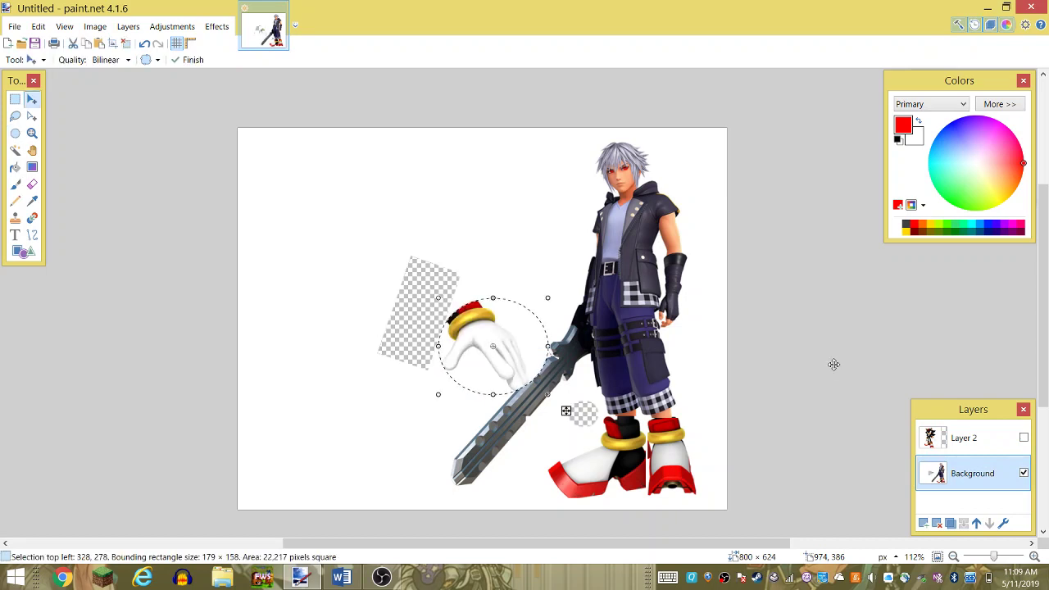
pyautogui.moveTo(502, 312); pyautogui.dragTo(660, 339)
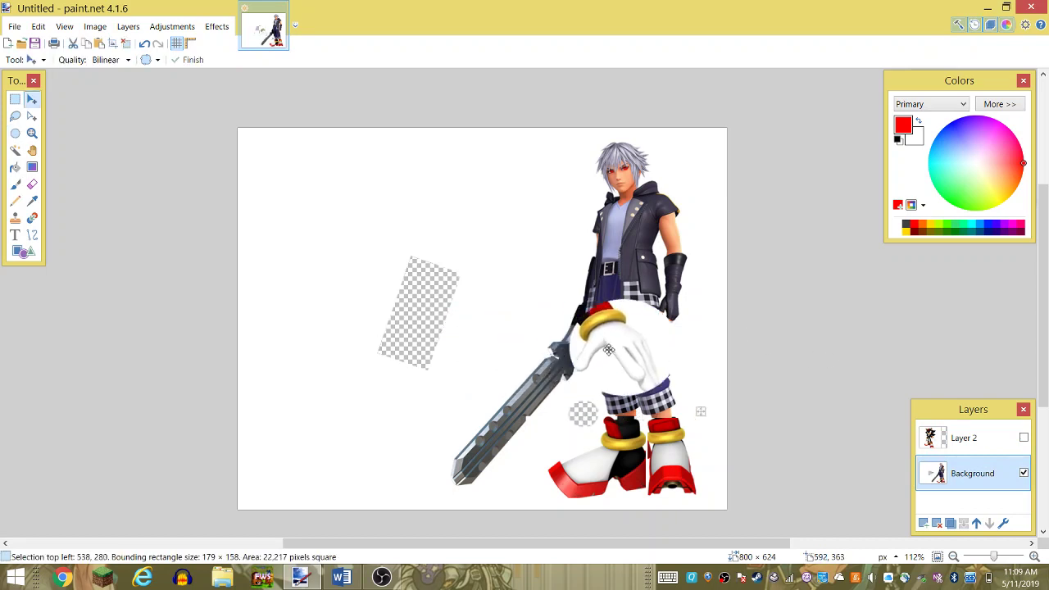
pyautogui.moveTo(660, 339); pyautogui.dragTo(671, 336)
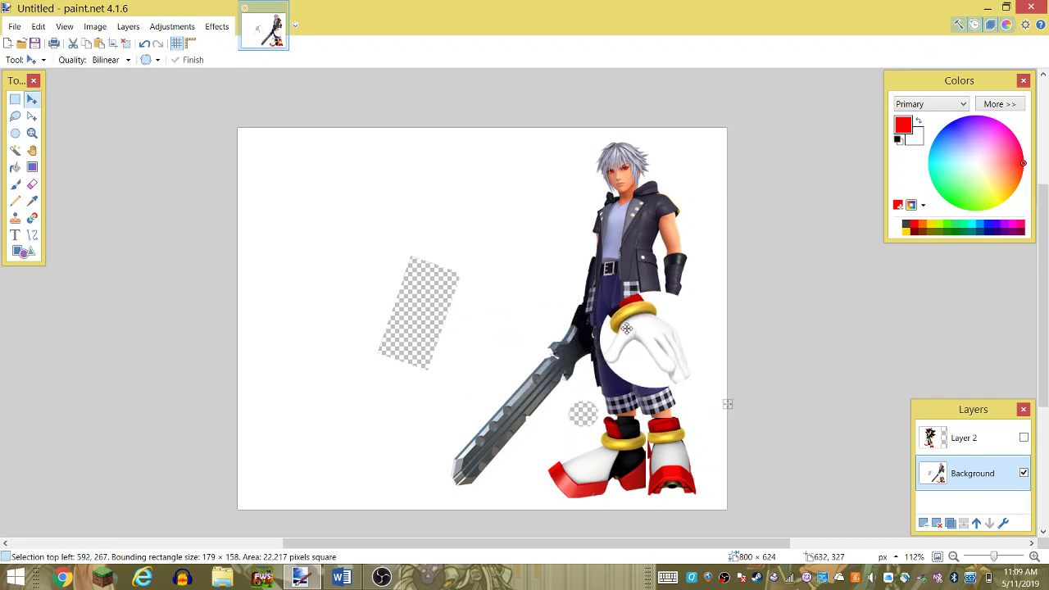
pyautogui.hotkey('ctrl', 'd')
pyautogui.moveTo(773, 411)
pyautogui.mouseDown()
pyautogui.moveTo(745, 382)
pyautogui.moveTo(747, 350)
pyautogui.mouseUp()
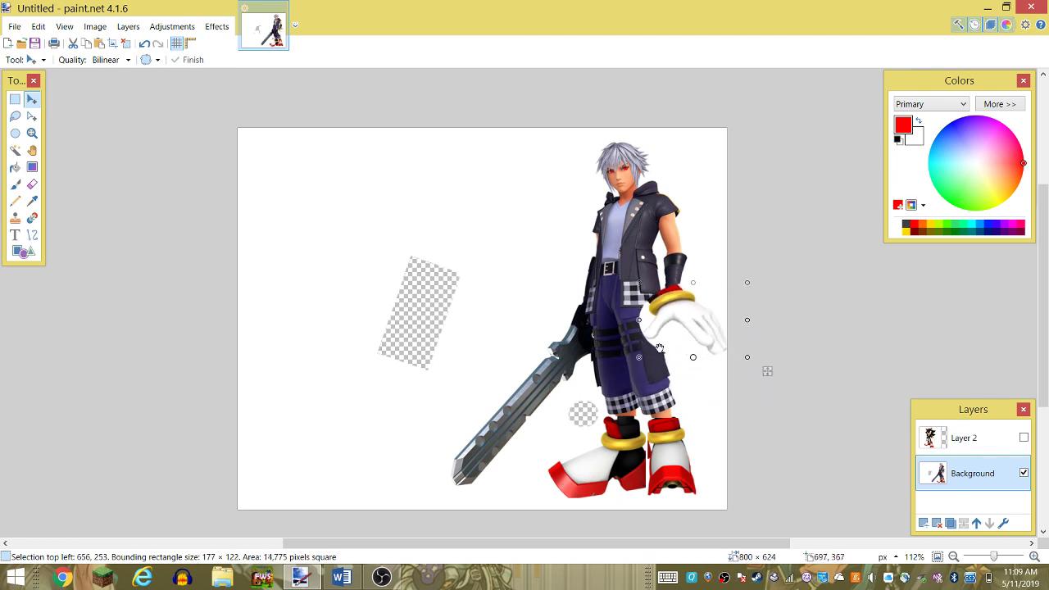
pyautogui.moveTo(658, 313)
pyautogui.mouseDown()
pyautogui.moveTo(645, 260)
pyautogui.moveTo(649, 272)
pyautogui.mouseUp()
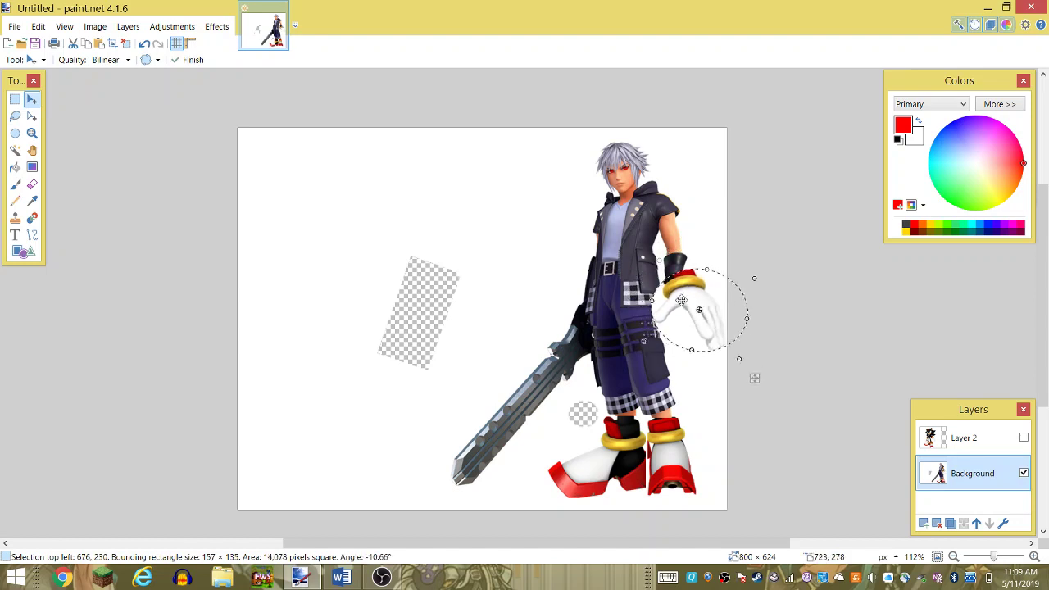
pyautogui.moveTo(648, 272)
pyautogui.mouseDown()
pyautogui.moveTo(672, 312)
pyautogui.moveTo(661, 304)
pyautogui.mouseUp()
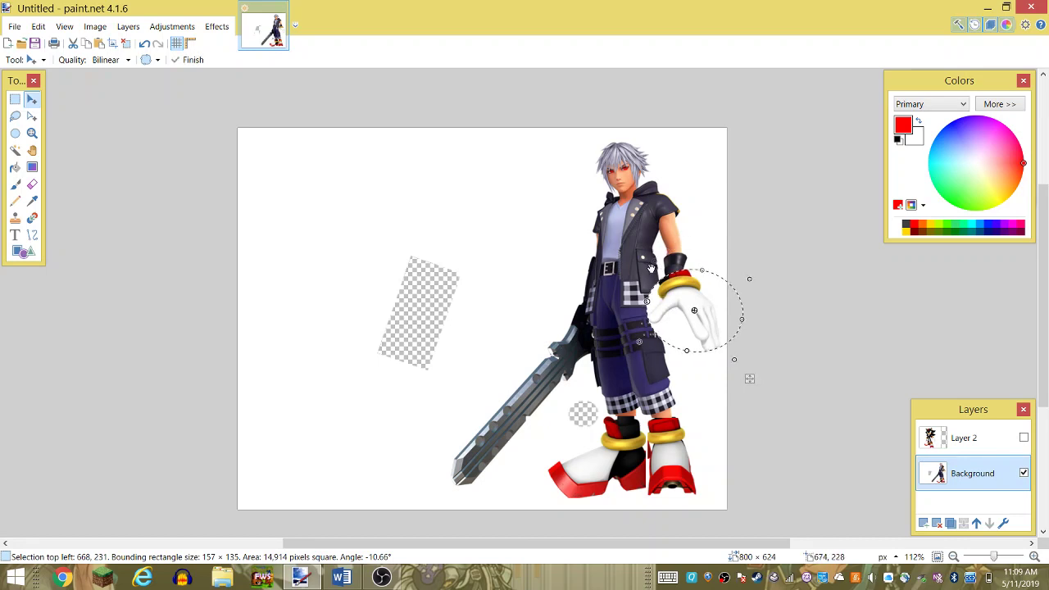
pyautogui.moveTo(654, 262)
pyautogui.mouseDown()
pyautogui.moveTo(674, 248)
pyautogui.moveTo(684, 305)
pyautogui.mouseUp()
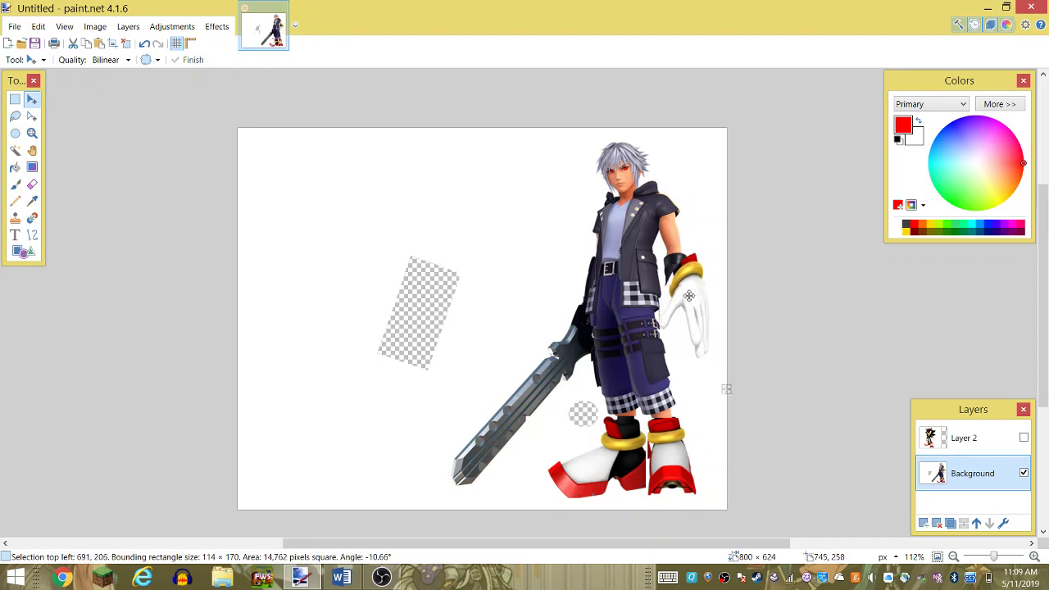
# - Nudge and narrow the glove to match the hand, finalize and deselect, then switch to Word
pyautogui.moveTo(729, 384); pyautogui.dragTo(715, 399)
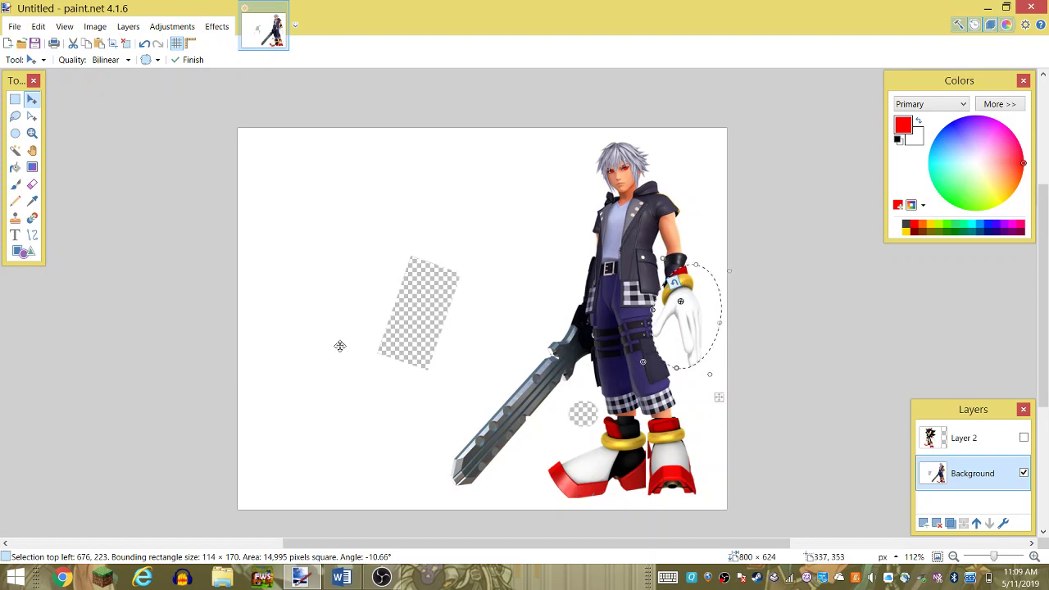
pyautogui.press('Right')
pyautogui.press('Right')
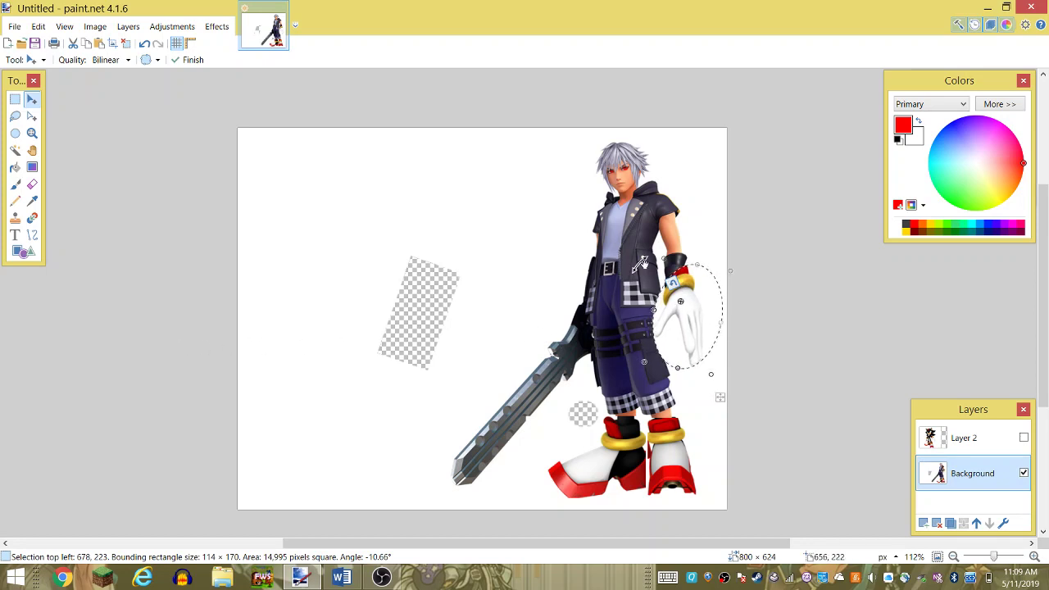
pyautogui.moveTo(655, 314); pyautogui.dragTo(682, 301)
pyautogui.press('Right')
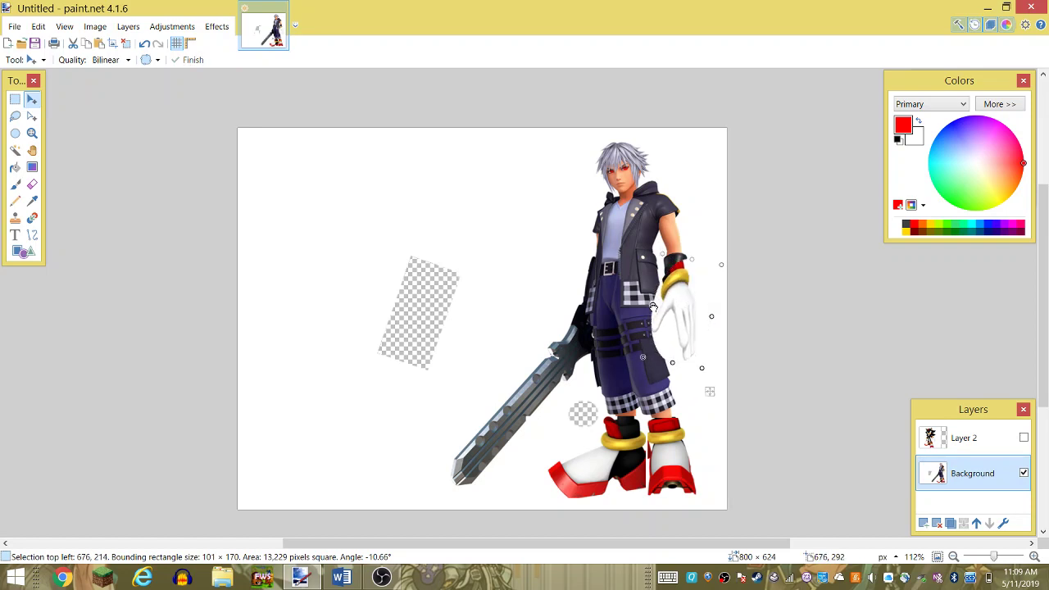
pyautogui.moveTo(653, 307); pyautogui.dragTo(693, 282)
pyautogui.click(693, 282)
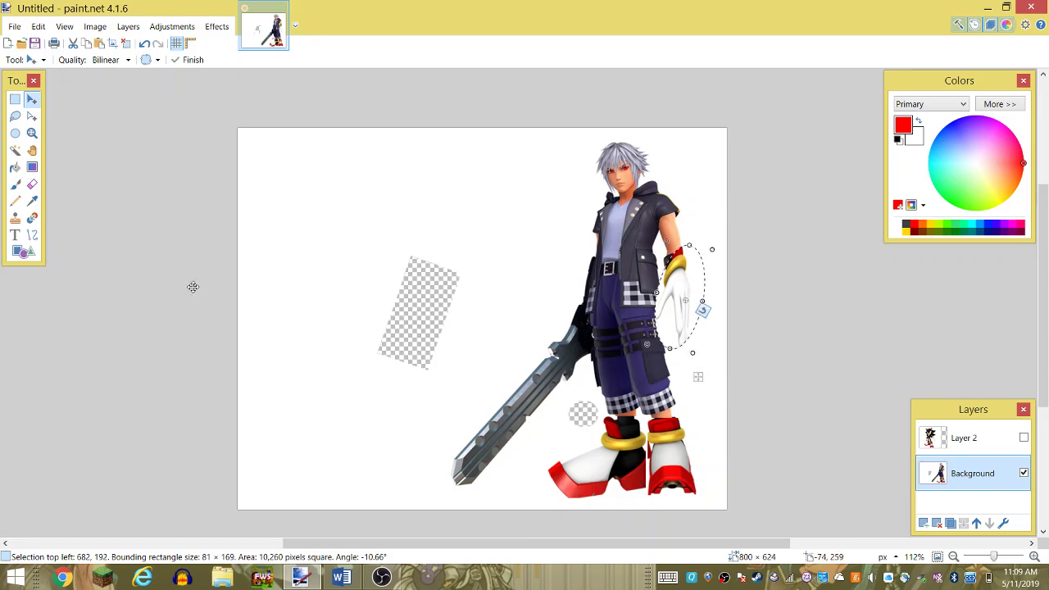
pyautogui.click(15, 99)
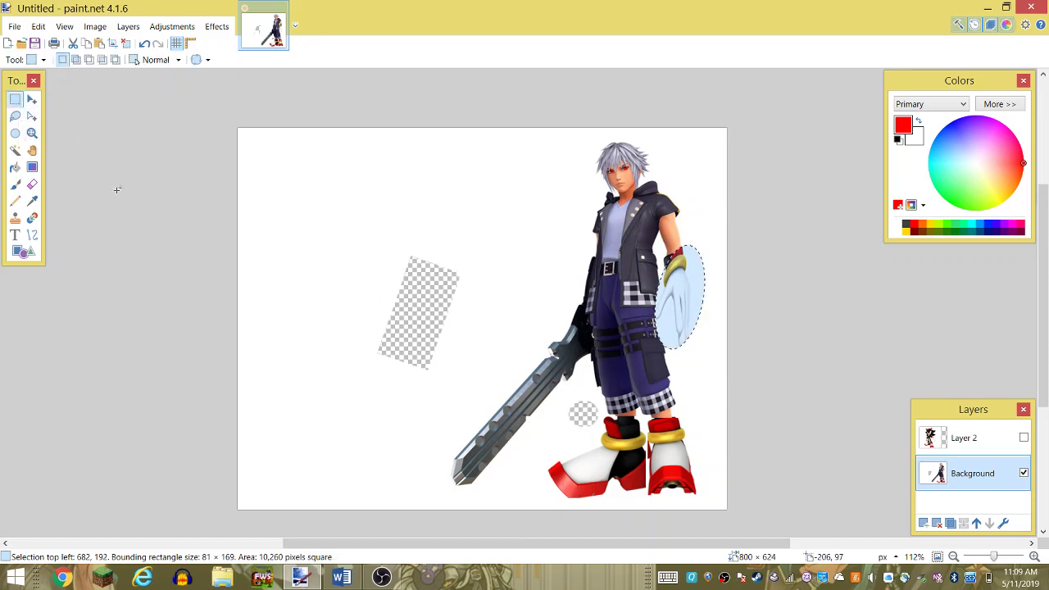
pyautogui.click(181, 222)
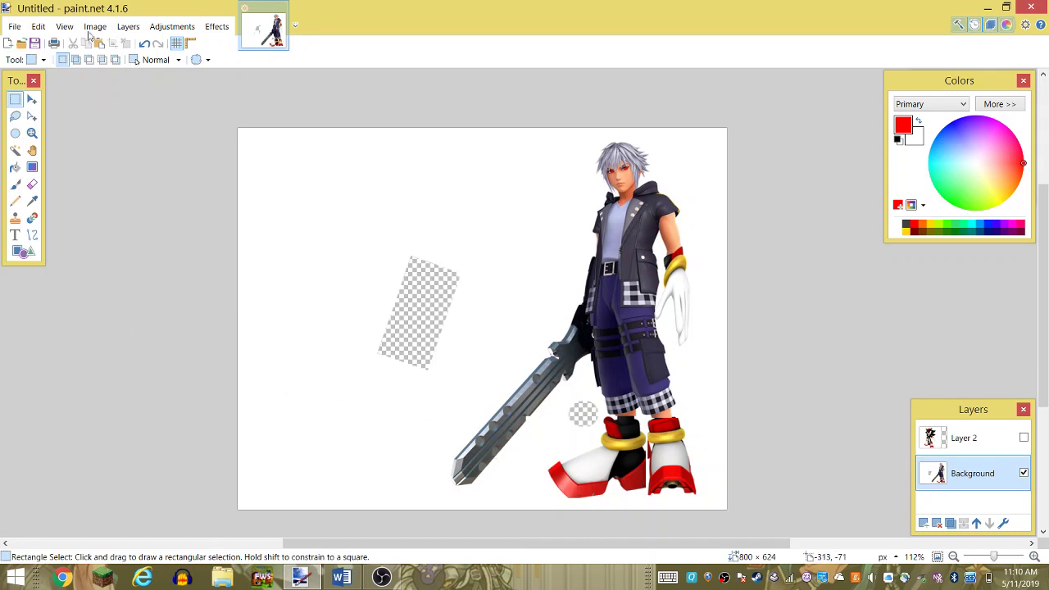
pyautogui.click(341, 579)
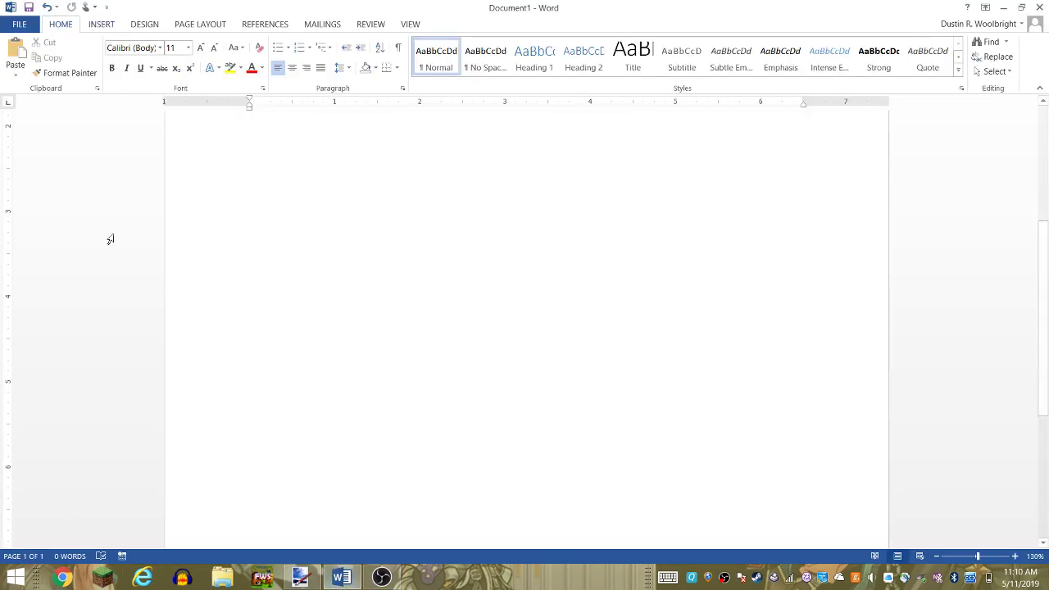
# - Search Word's Online Pictures for 'Smash bros character template'
pyautogui.click(100, 25)
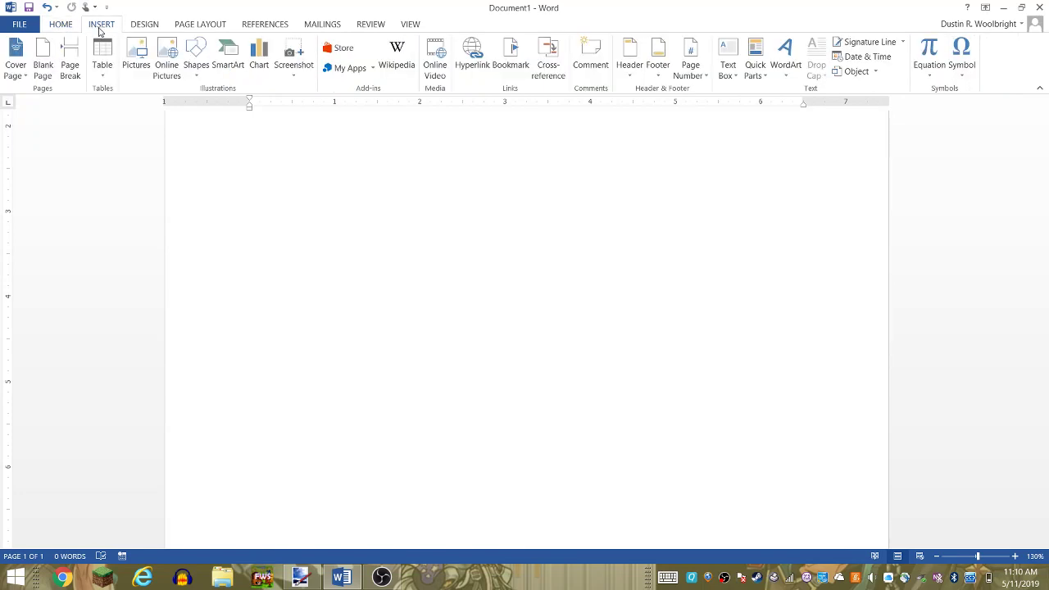
pyautogui.click(175, 57)
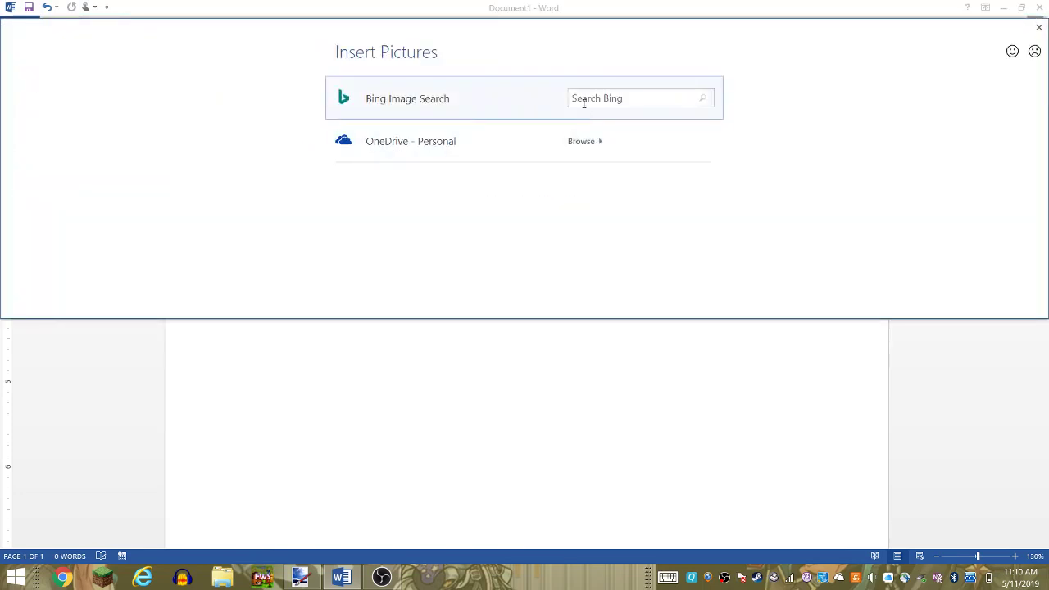
pyautogui.click(585, 103)
pyautogui.write('pla')
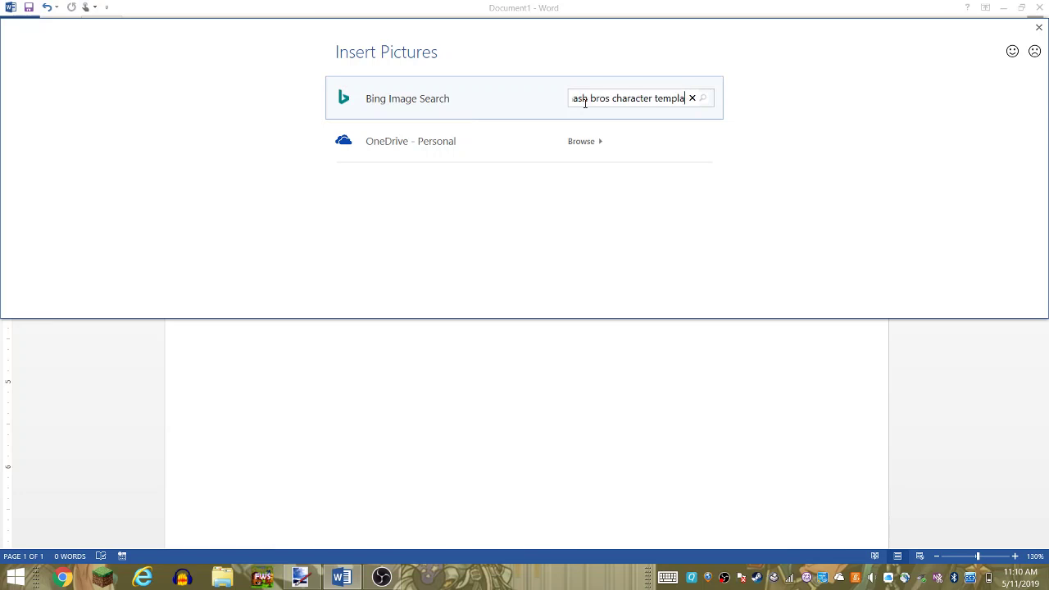
pyautogui.write('te')
pyautogui.press('Return')
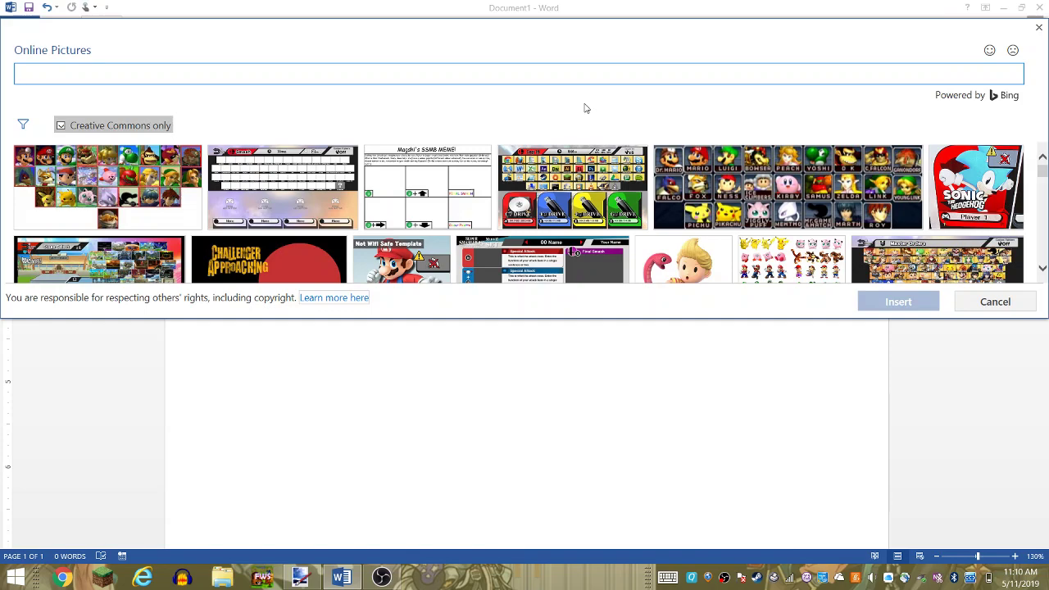
# - Browse the Bing results and insert the 'Challenger Approaching' image at 2.97" × 4.77"
pyautogui.scroll(-2, 531, 194)
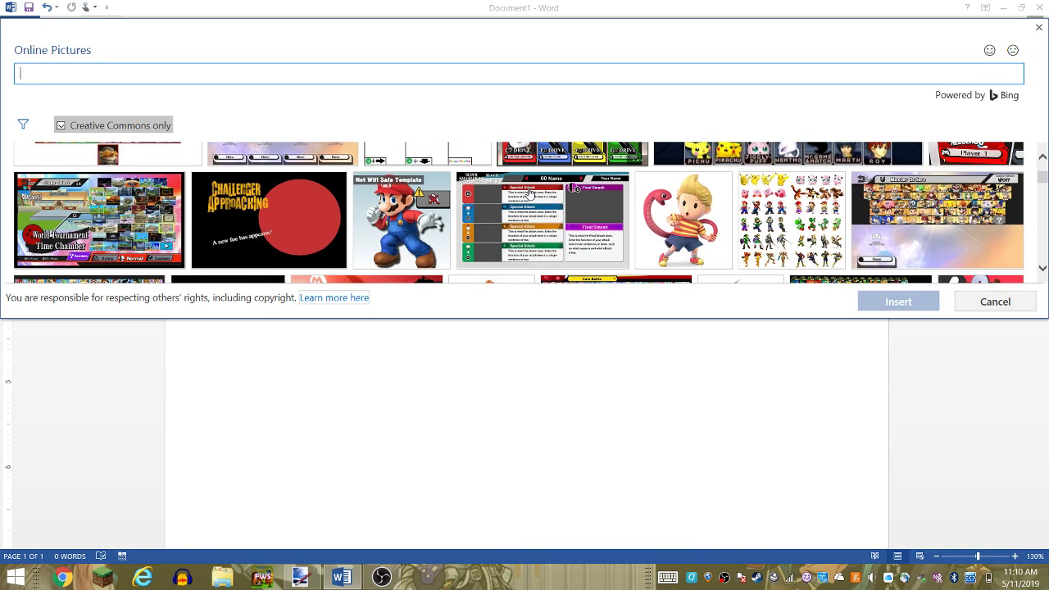
pyautogui.scroll(-2, 531, 194)
pyautogui.scroll(-2, 531, 194)
pyautogui.scroll(-2, 530, 194)
pyautogui.scroll(-2, 530, 193)
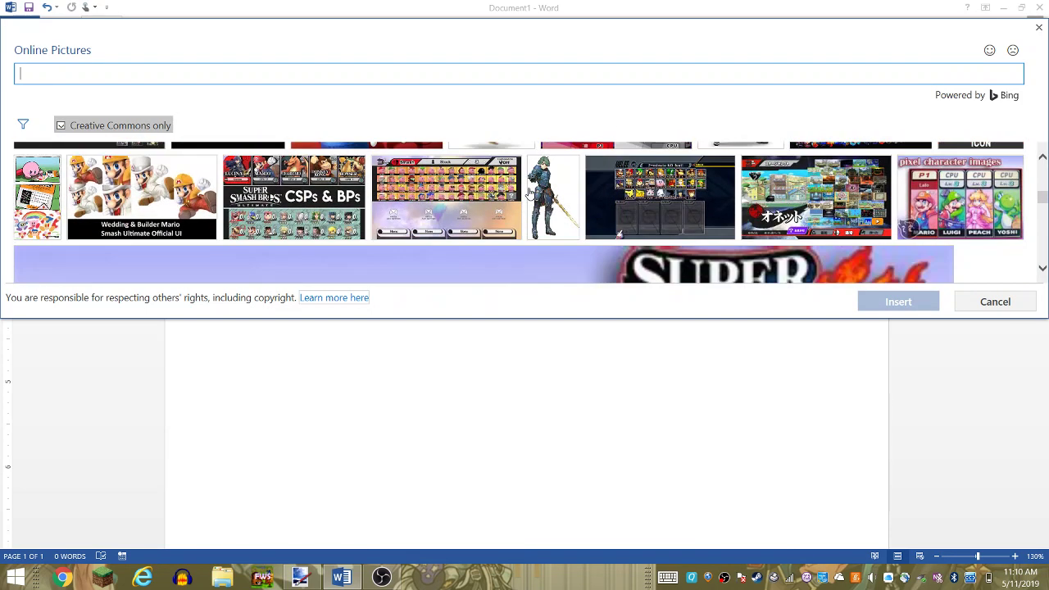
pyautogui.scroll(-2, 529, 193)
pyautogui.scroll(-2, 530, 193)
pyautogui.scroll(-2, 529, 193)
pyautogui.scroll(-2, 529, 193)
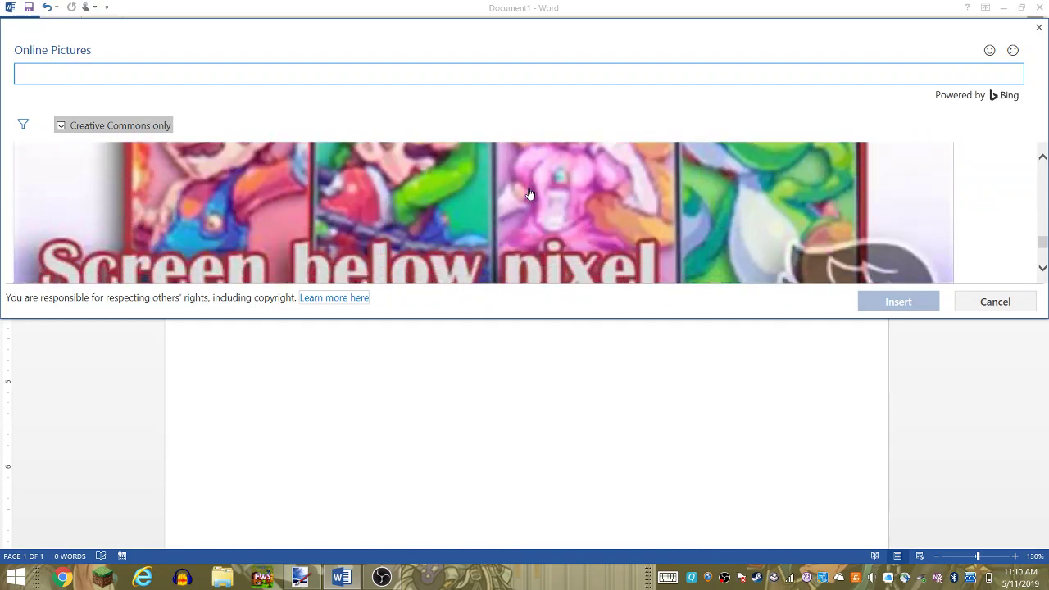
pyautogui.scroll(-2, 530, 193)
pyautogui.scroll(-2, 529, 193)
pyautogui.scroll(-2, 530, 192)
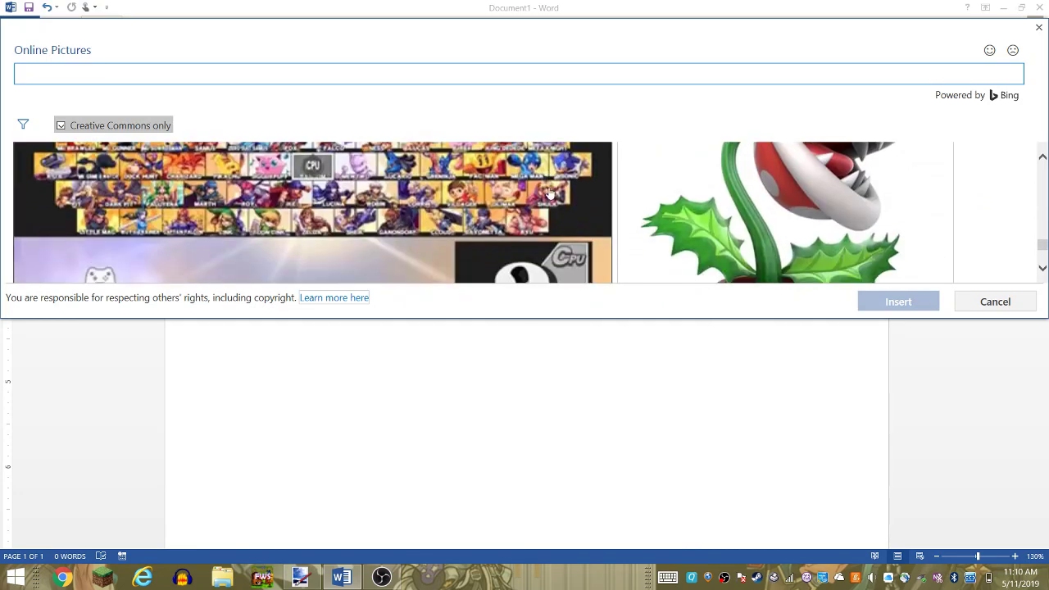
pyautogui.scroll(-2, 549, 193)
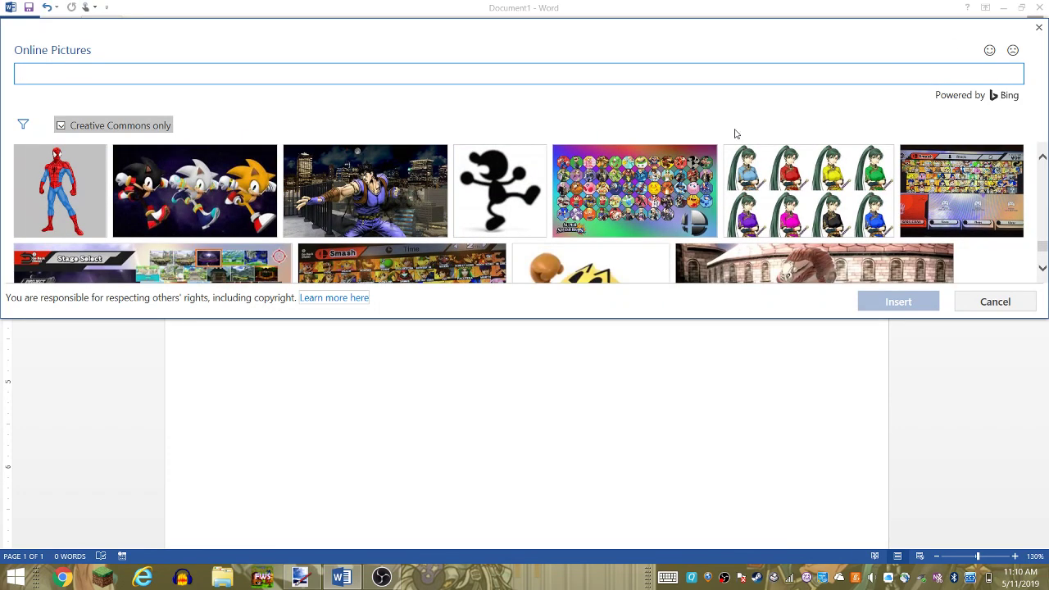
pyautogui.scroll(-1, 670, 161)
pyautogui.scroll(-1, 670, 161)
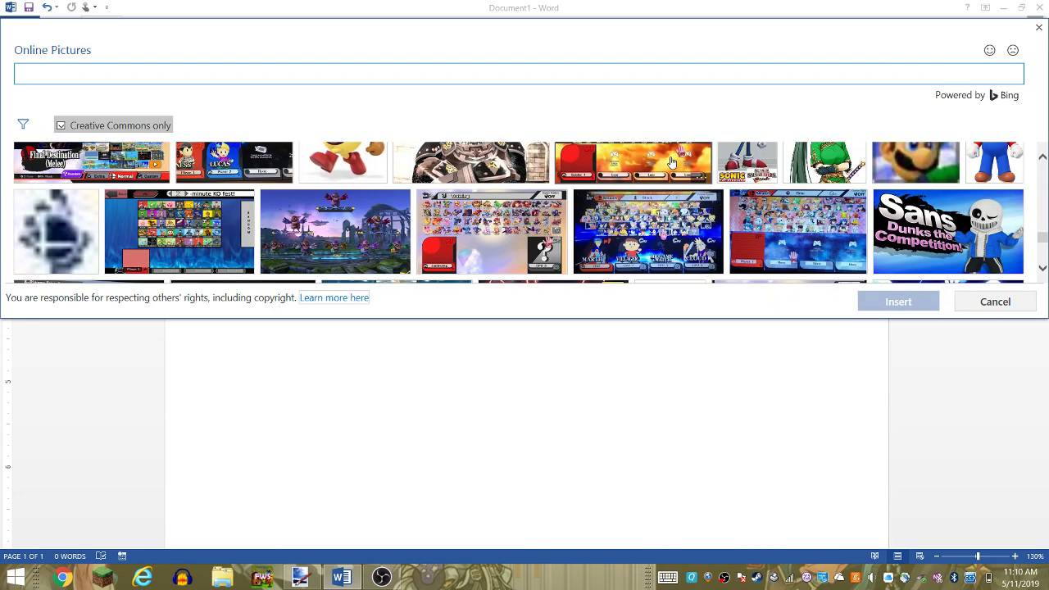
pyautogui.scroll(1, 670, 161)
pyautogui.scroll(1, 670, 161)
pyautogui.scroll(1, 671, 160)
pyautogui.scroll(1, 670, 161)
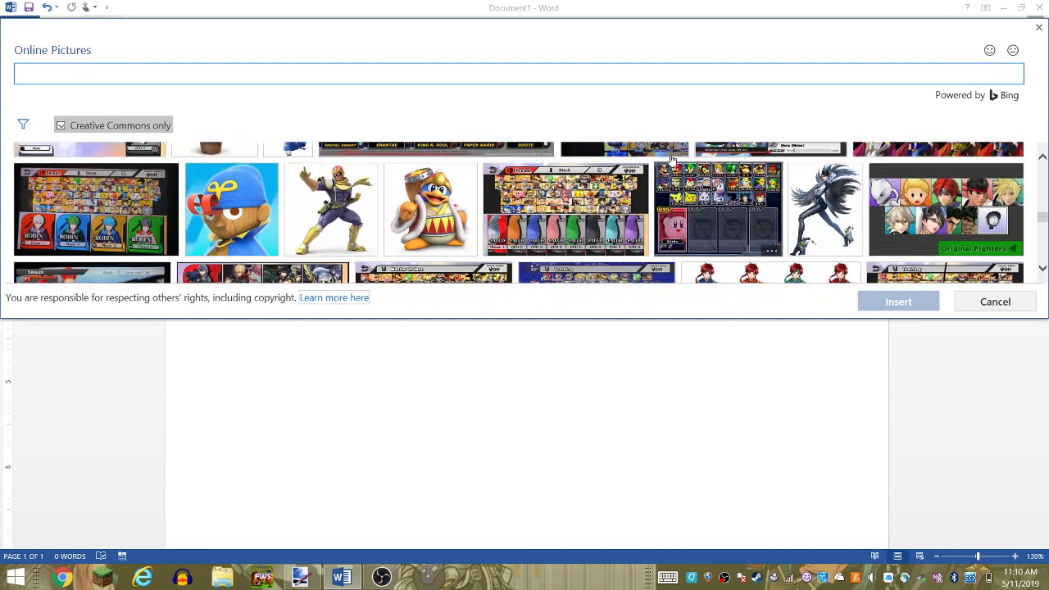
pyautogui.scroll(1, 670, 158)
pyautogui.scroll(1, 670, 158)
pyautogui.scroll(1, 670, 158)
pyautogui.scroll(1, 671, 156)
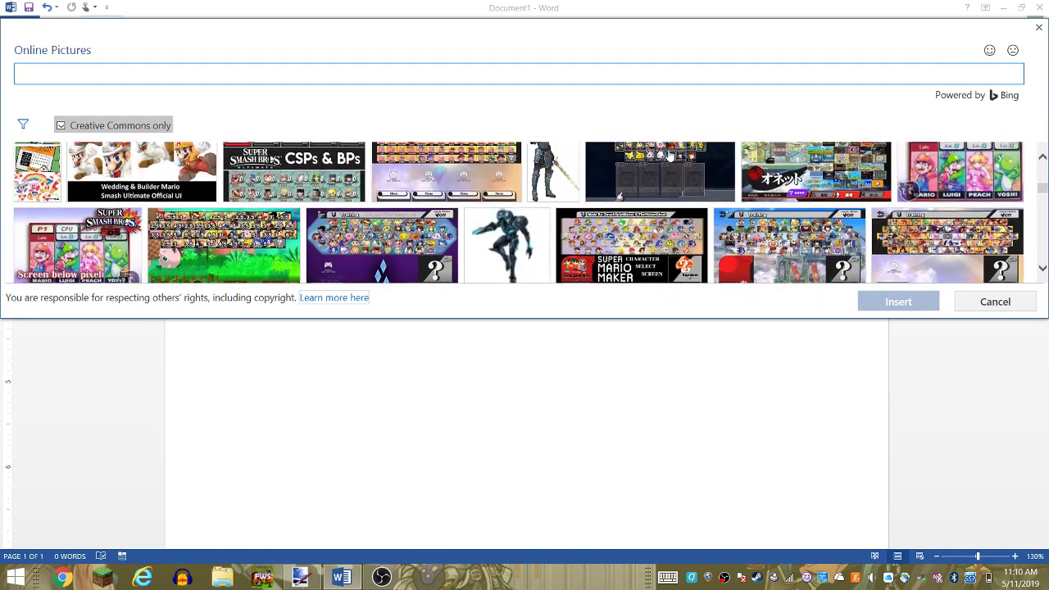
pyautogui.scroll(1, 670, 155)
pyautogui.scroll(1, 670, 156)
pyautogui.scroll(1, 670, 155)
pyautogui.scroll(1, 671, 155)
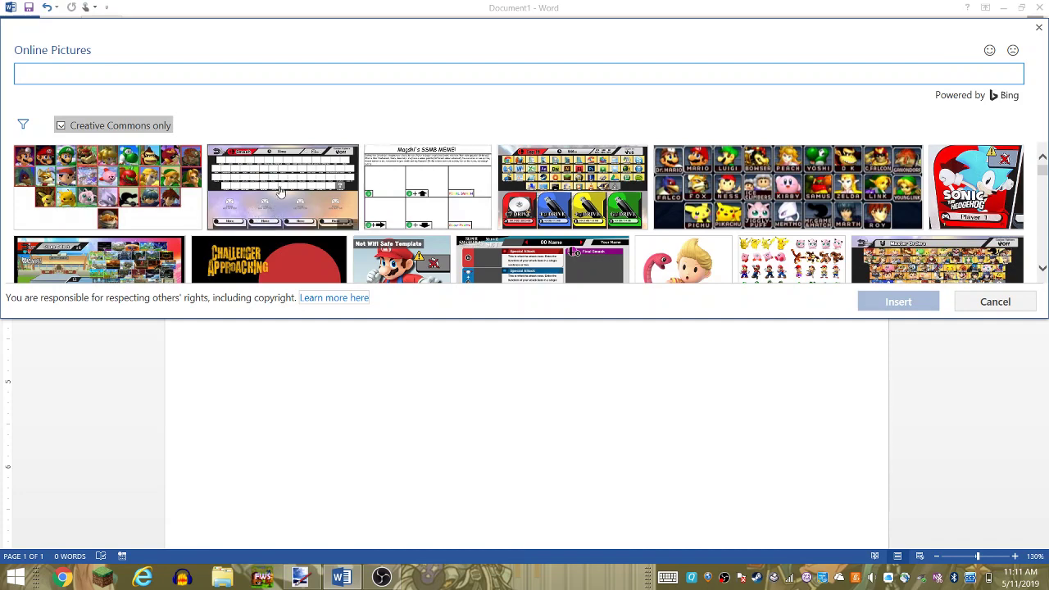
pyautogui.scroll(-1, 424, 215)
pyautogui.scroll(-1, 532, 223)
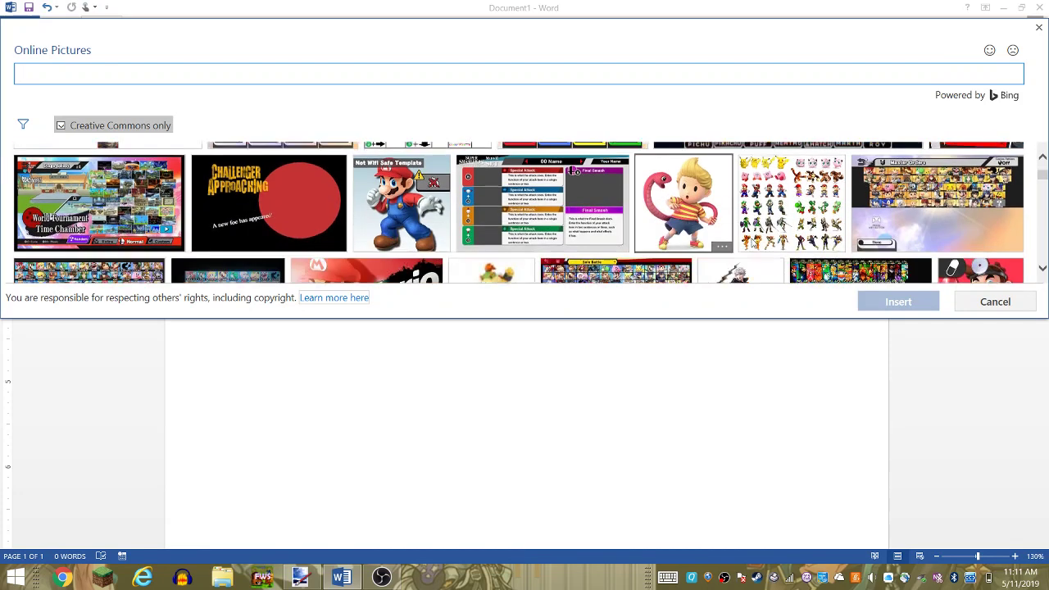
pyautogui.scroll(-1, 656, 232)
pyautogui.scroll(-1, 751, 241)
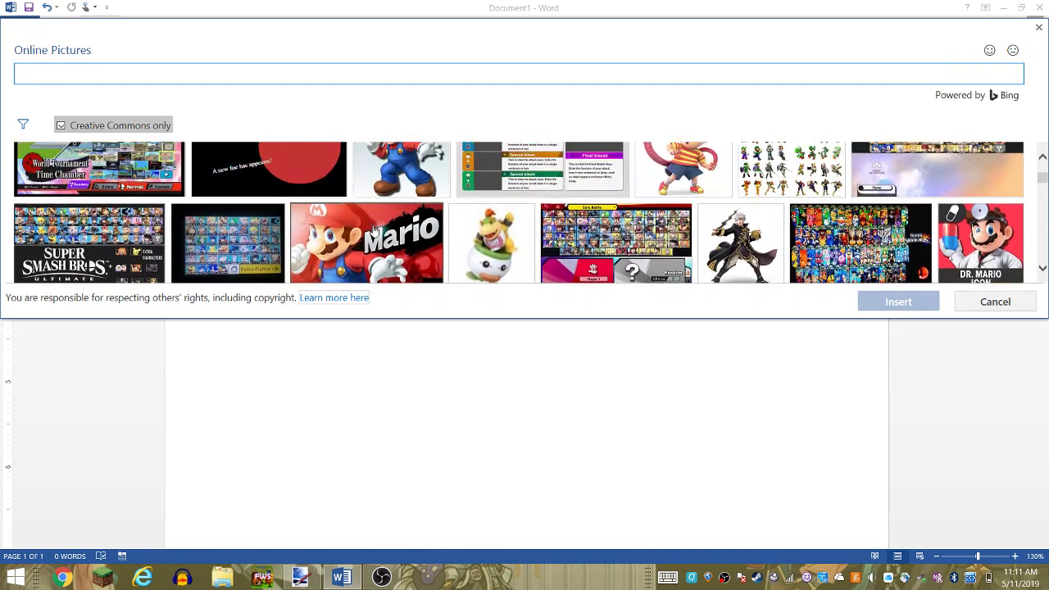
pyautogui.scroll(2, 221, 219)
pyautogui.click(221, 217)
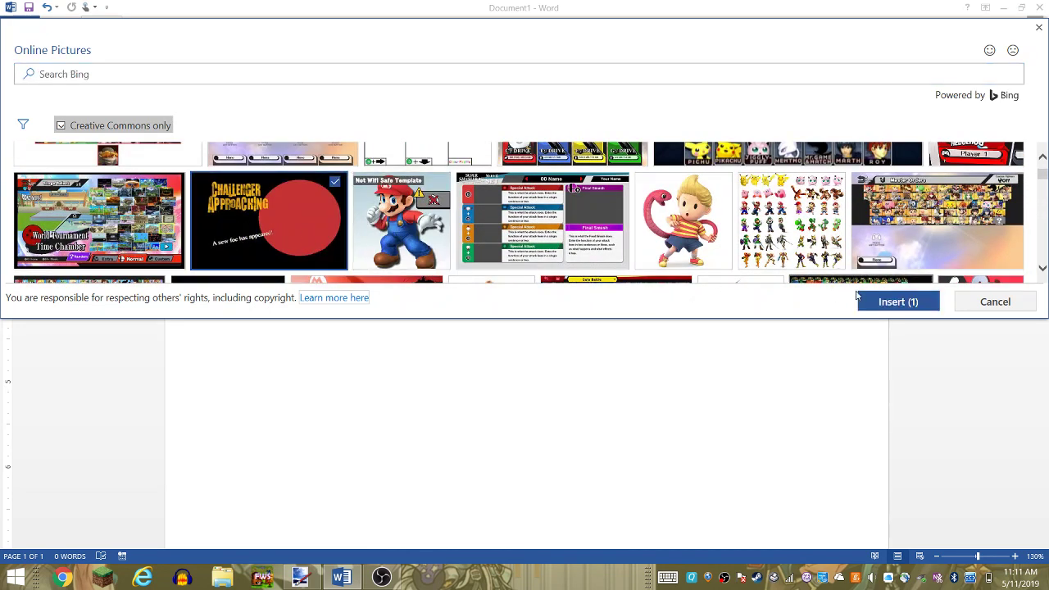
pyautogui.click(898, 302)
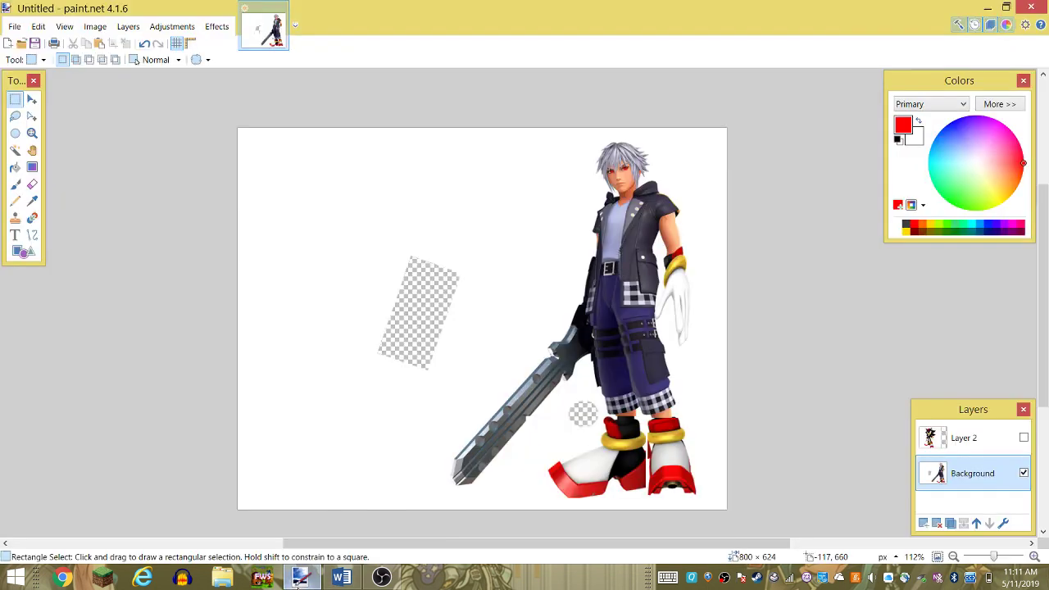
# - Paste the Challenger Approaching image into paint.net, then undo its red fill, rotation and paste
pyautogui.click(300, 578)
pyautogui.hotkey('ctrl', 'v')
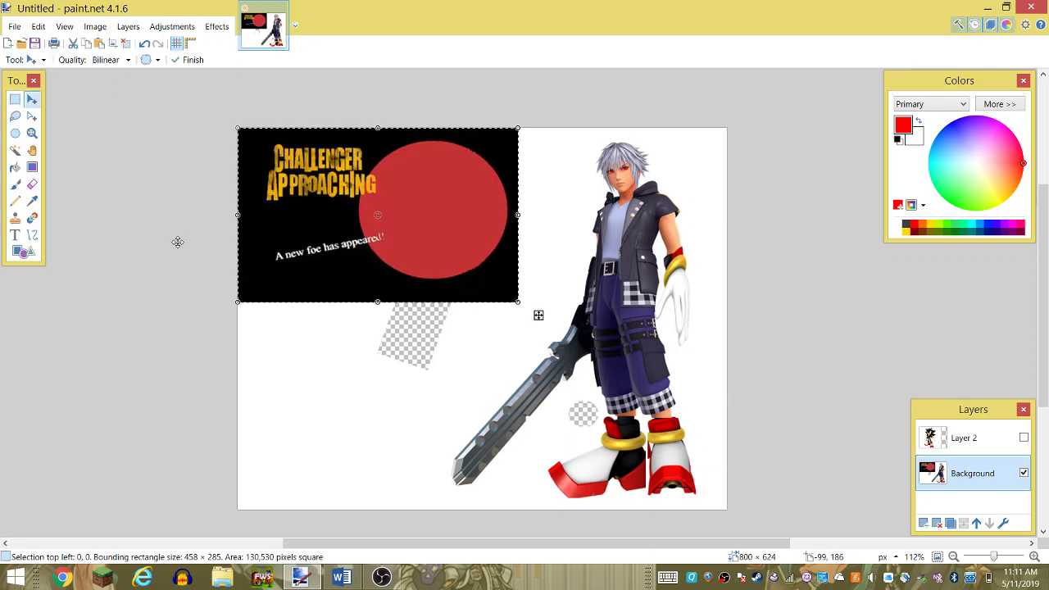
pyautogui.moveTo(516, 314)
pyautogui.mouseDown()
pyautogui.moveTo(566, 348)
pyautogui.moveTo(537, 315)
pyautogui.mouseUp()
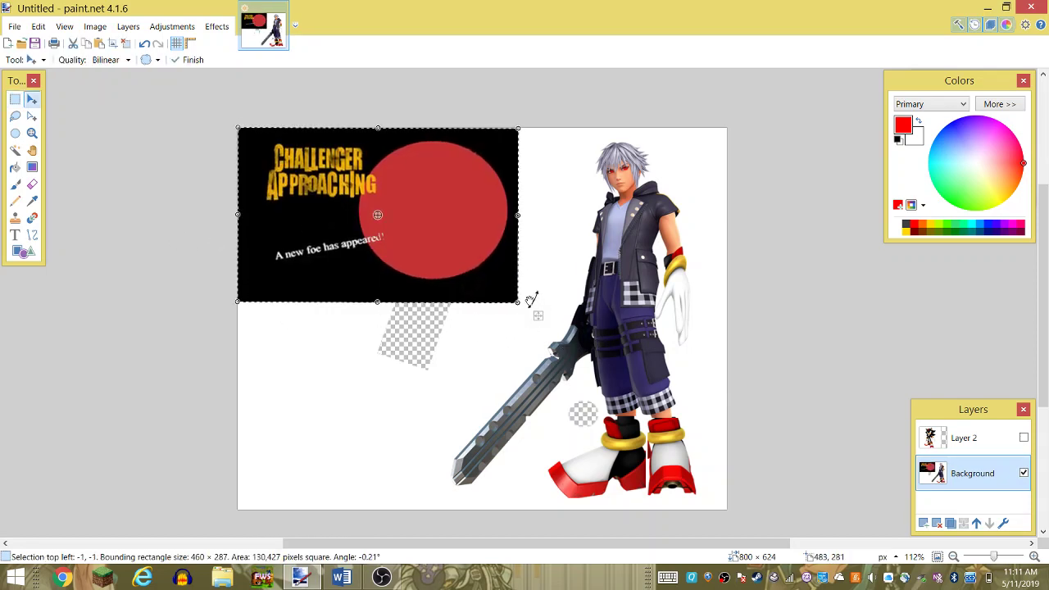
pyautogui.press('BackSpace')
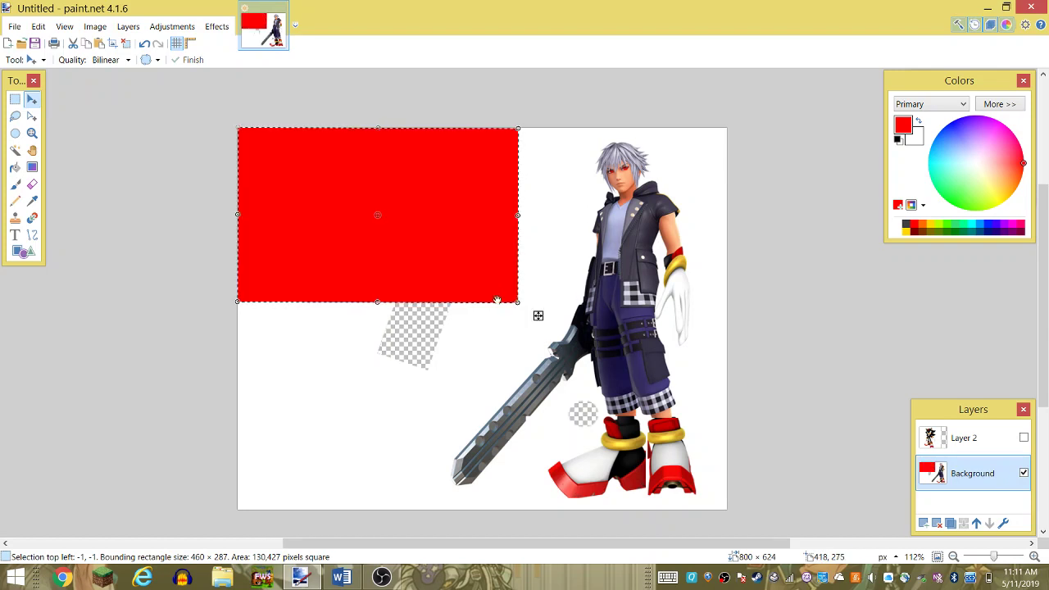
pyautogui.hotkey('ctrl', 'z')
pyautogui.moveTo(538, 316); pyautogui.dragTo(534, 319)
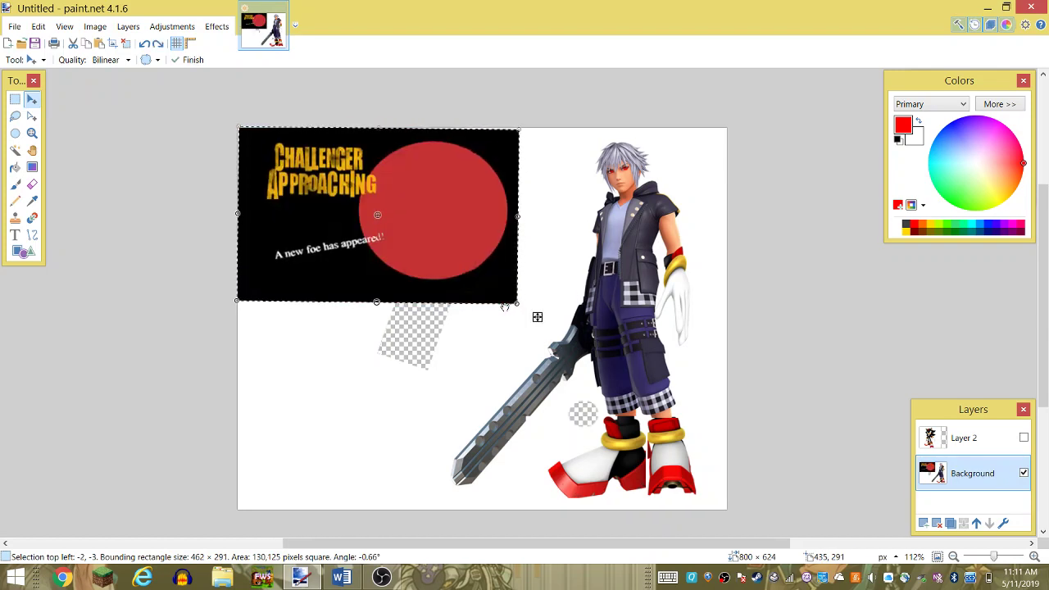
pyautogui.hotkey('ctrl', 'z')
pyautogui.hotkey('ctrl', 'z')
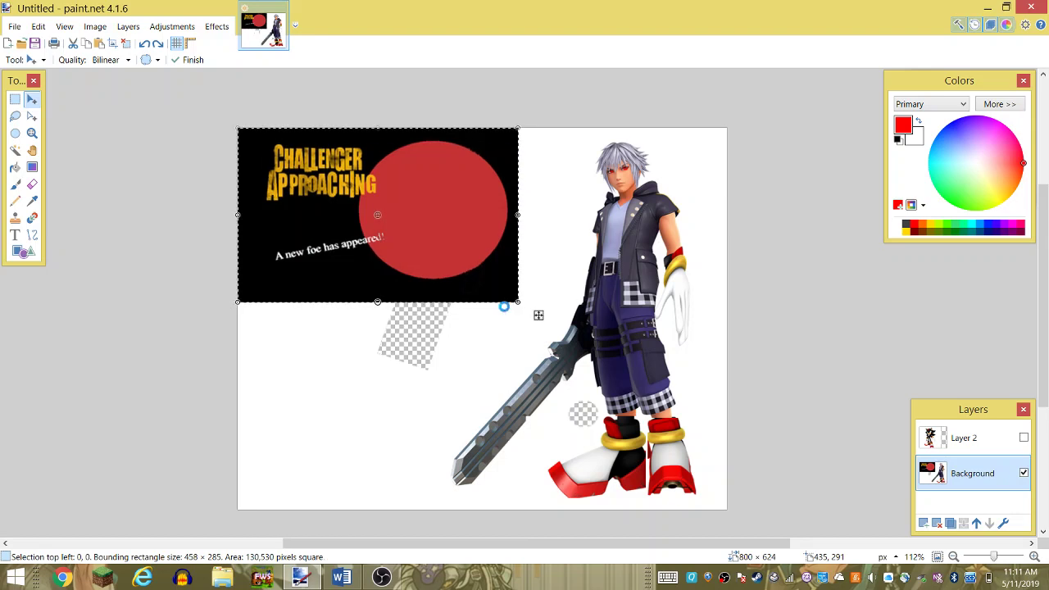
pyautogui.hotkey('ctrl', 'z')
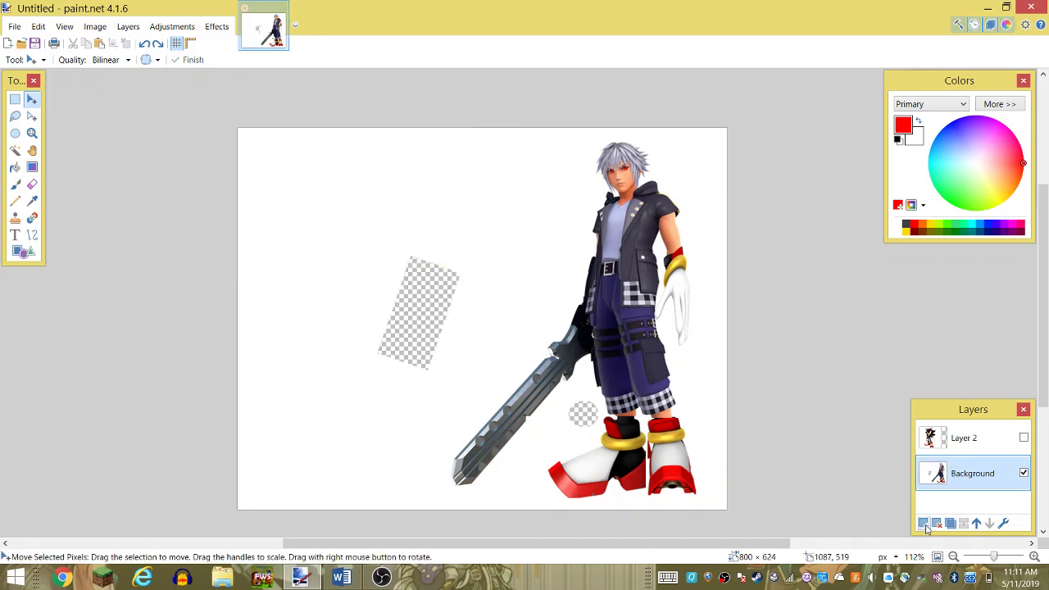
# - Add a new blank layer, Layer 3, and check its layer properties
pyautogui.click(925, 524)
pyautogui.scroll(-3, 983, 492)
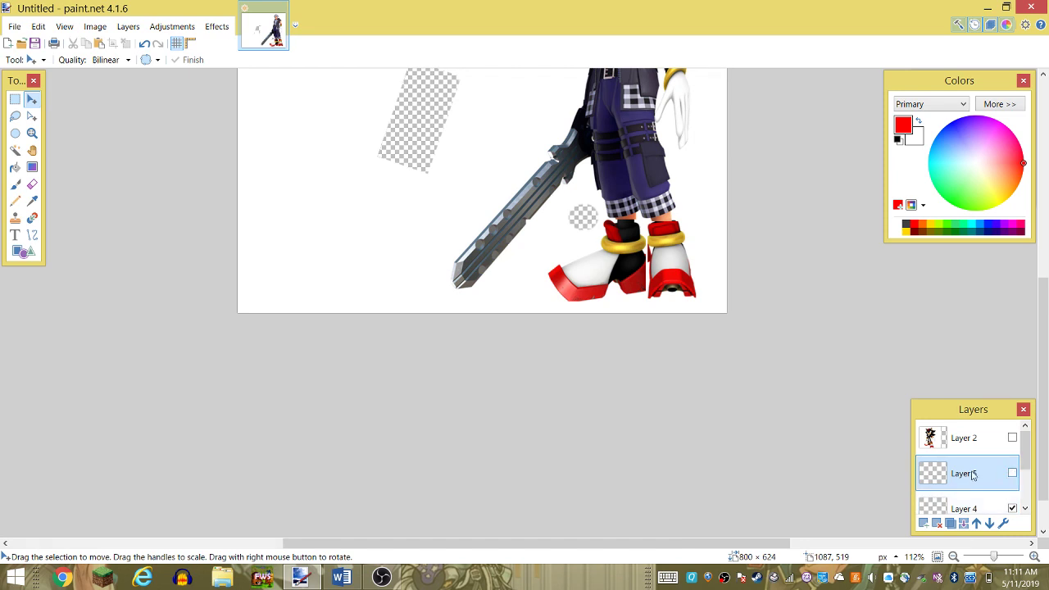
pyautogui.scroll(-1, 973, 475)
pyautogui.click(1024, 508)
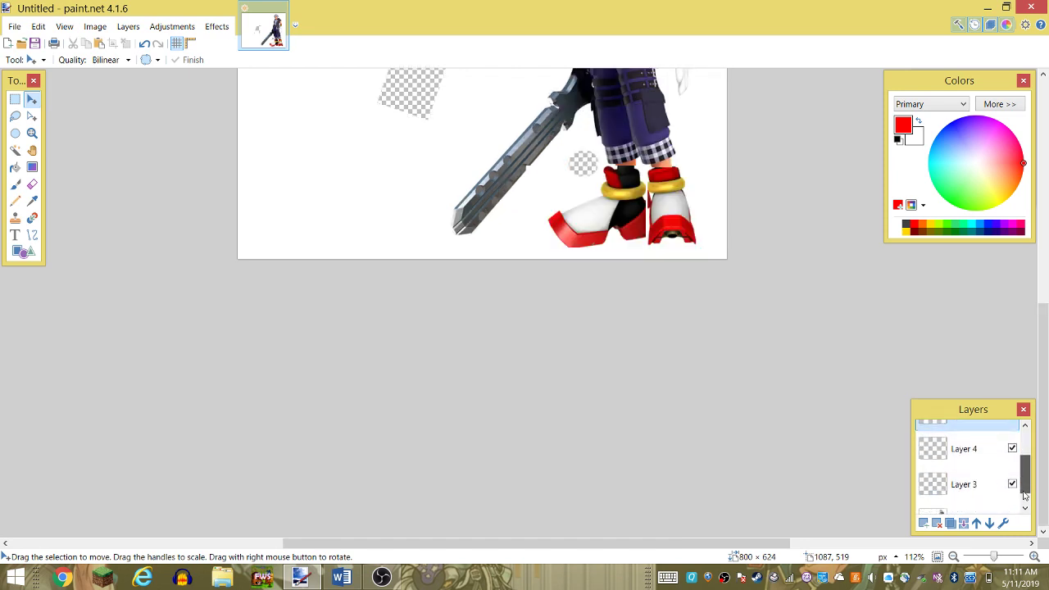
pyautogui.doubleClick(960, 463)
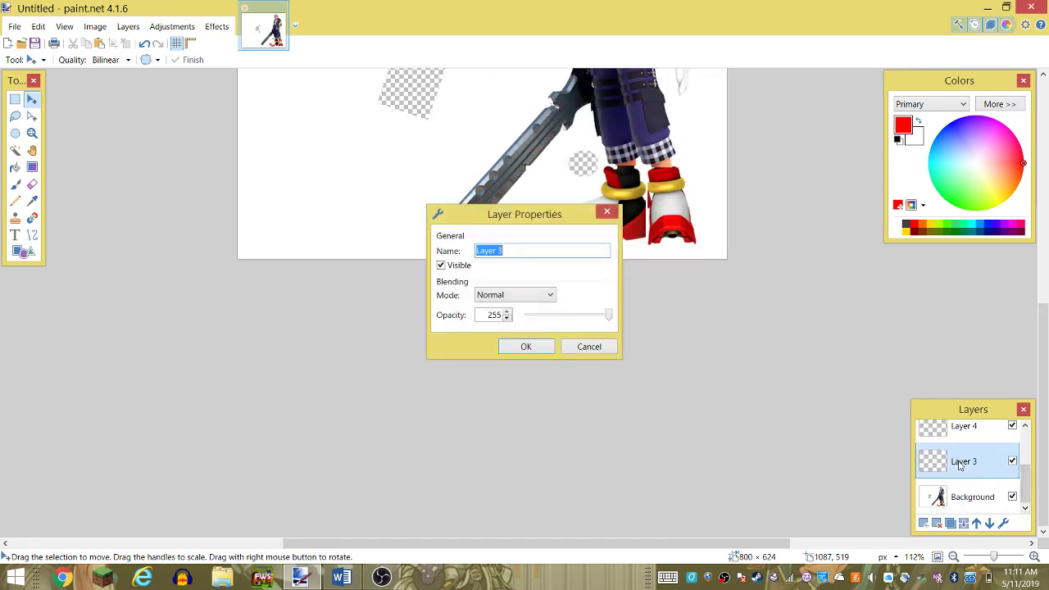
pyautogui.click(579, 347)
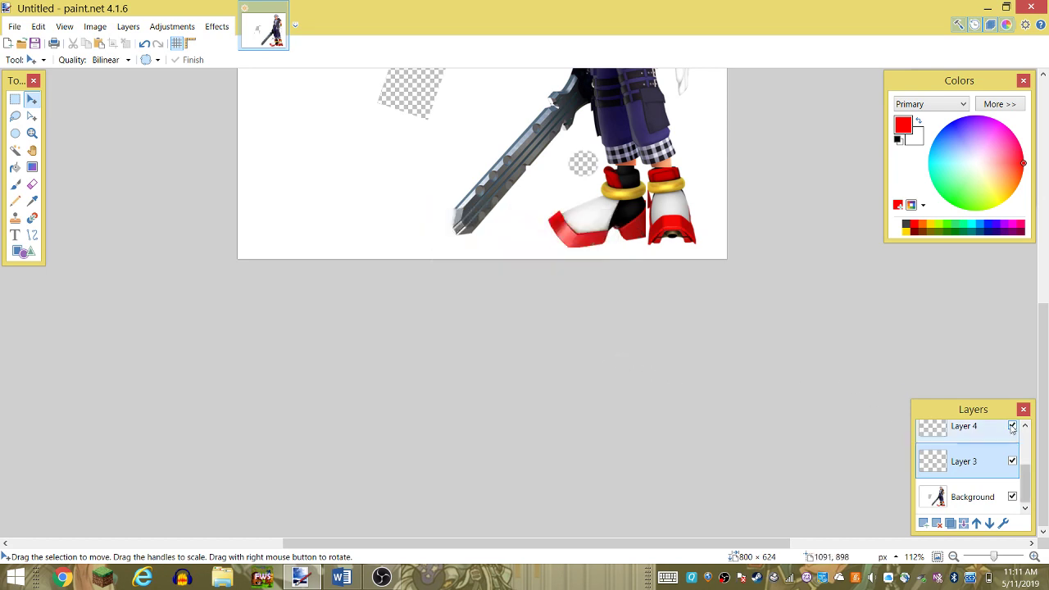
# - Move the Background layer above Layer 3 and hide Background
pyautogui.scroll(3, 1012, 427)
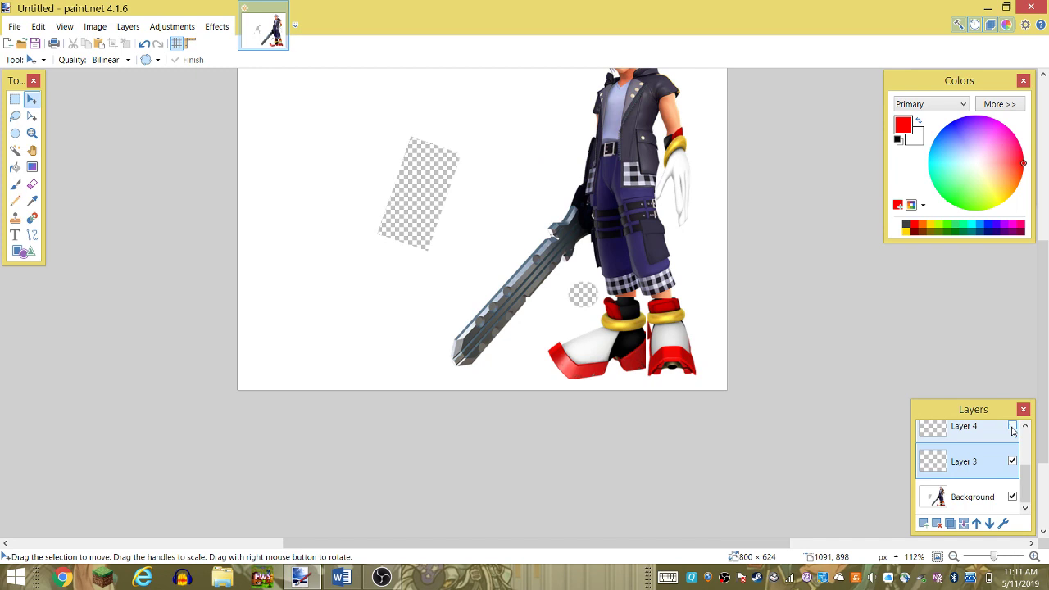
pyautogui.scroll(3, 1017, 434)
pyautogui.scroll(3, 1021, 447)
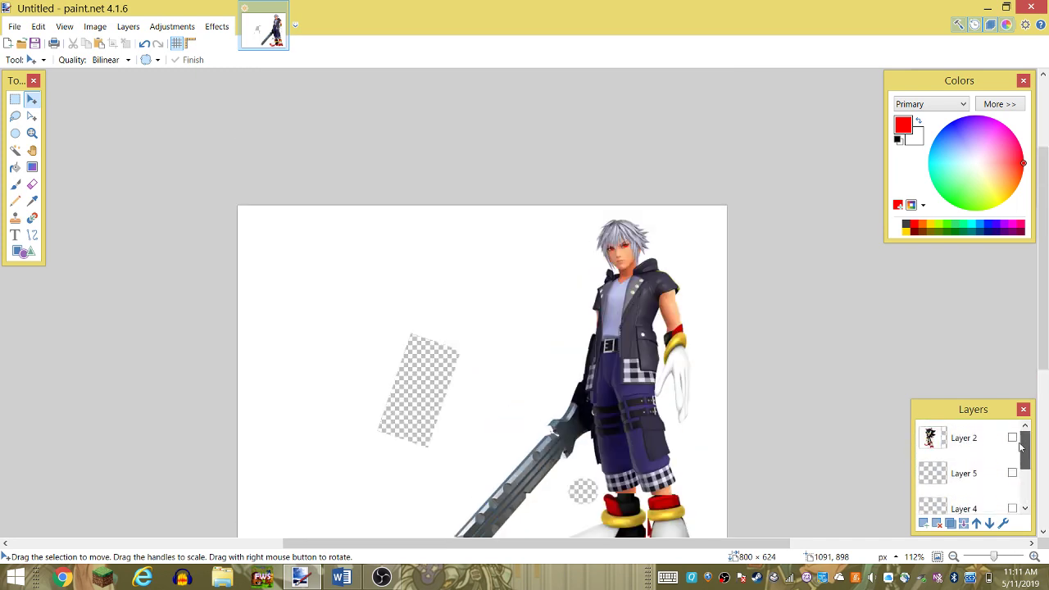
pyautogui.moveTo(1021, 447); pyautogui.dragTo(1027, 496)
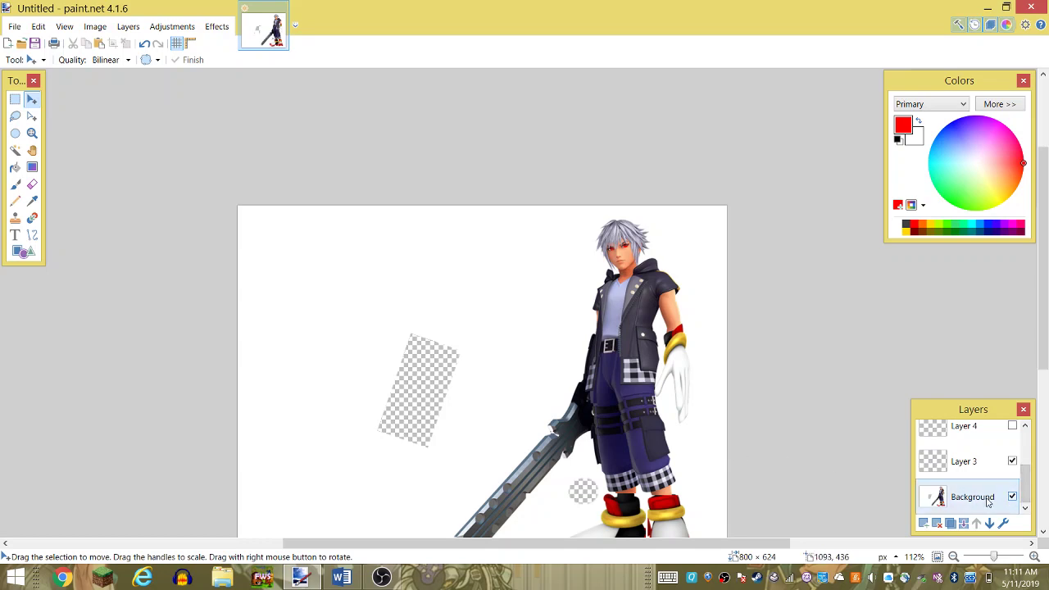
pyautogui.click(976, 523)
pyautogui.doubleClick(973, 502)
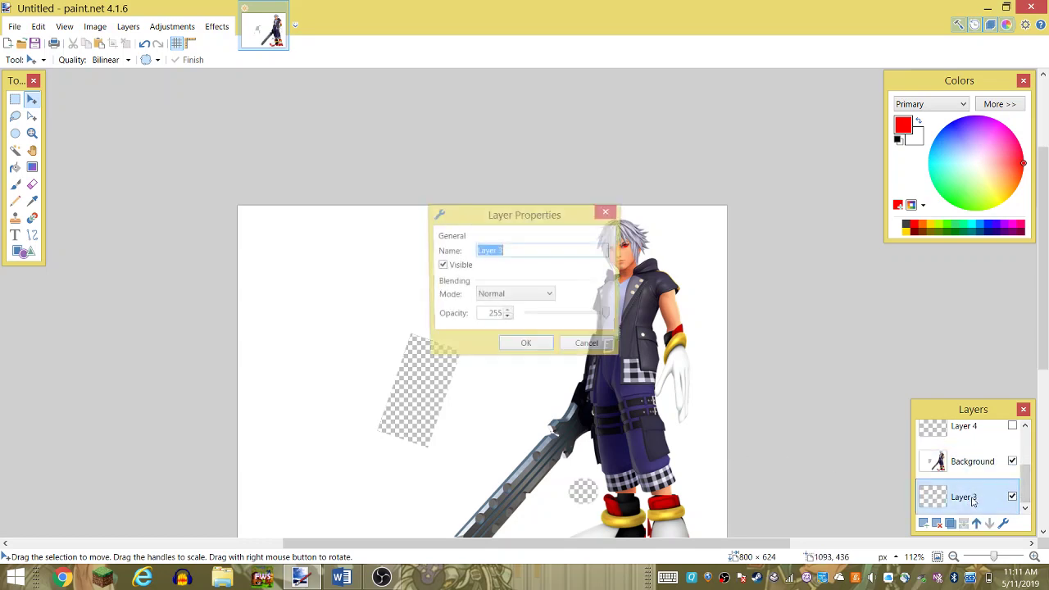
pyautogui.click(592, 350)
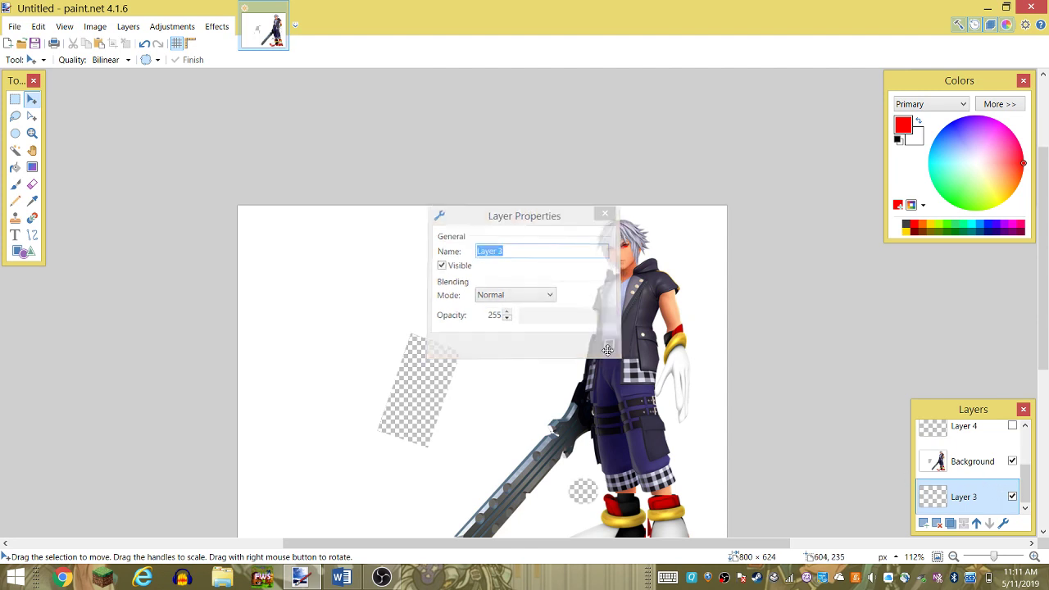
pyautogui.click(1012, 461)
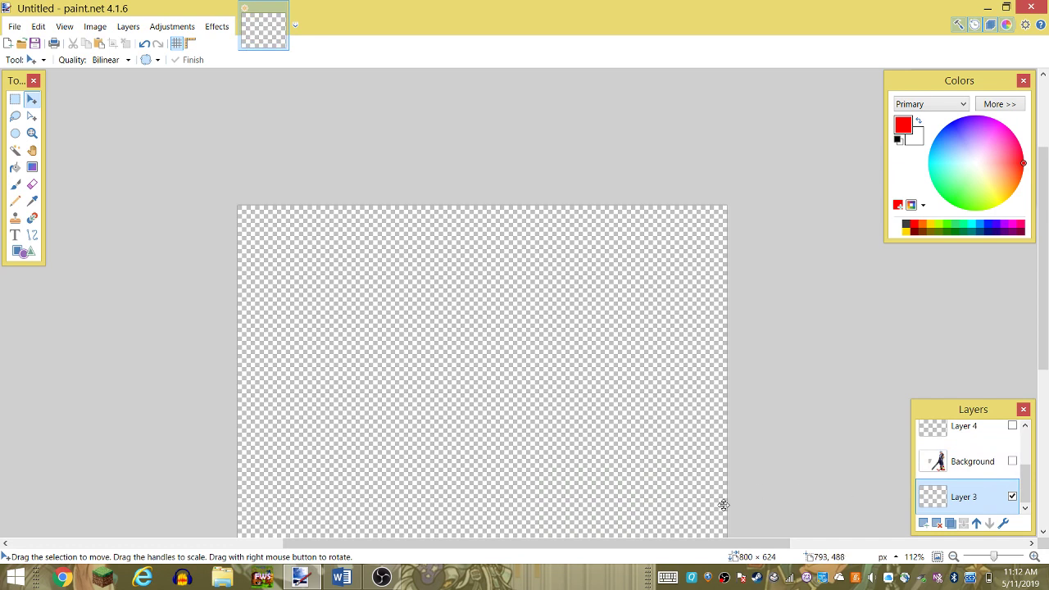
# - Paste the Challenger Approaching image into Layer 3 and stretch it to 810 × 629
pyautogui.hotkey('ctrl', 'v')
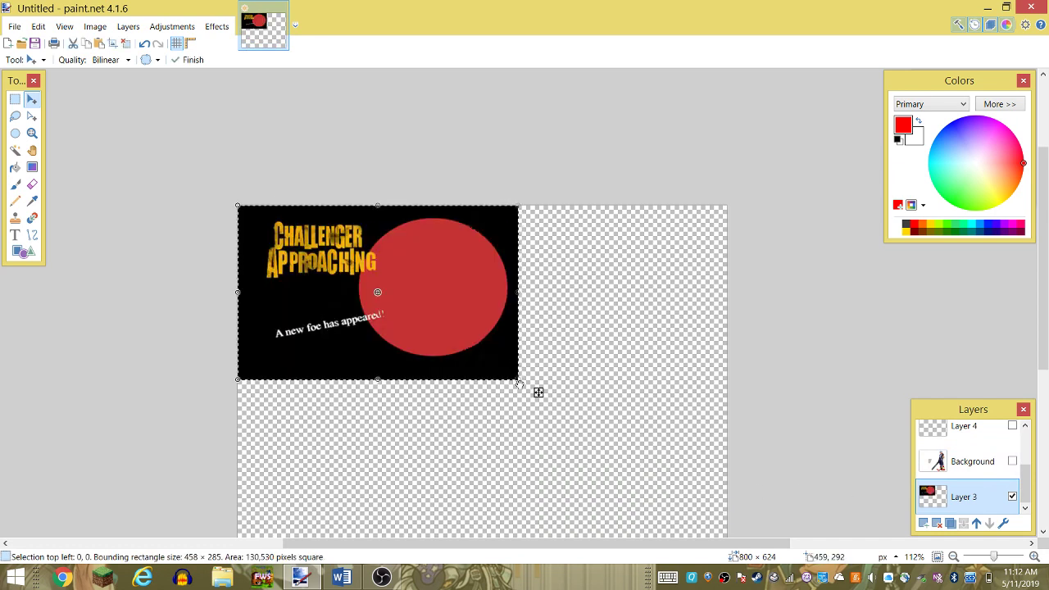
pyautogui.scroll(-3, 869, 273)
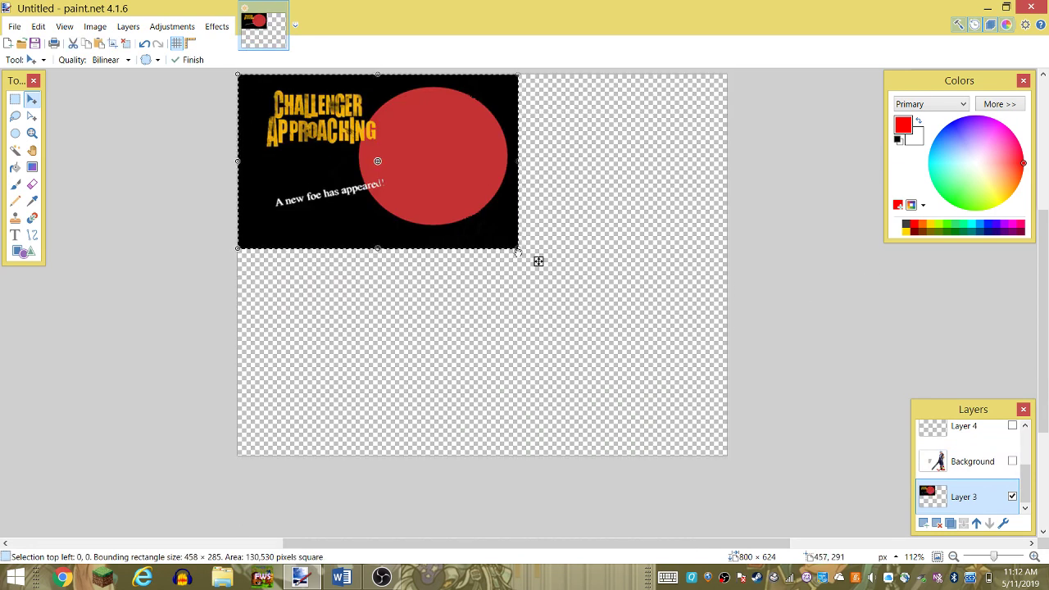
pyautogui.moveTo(519, 247); pyautogui.dragTo(702, 419)
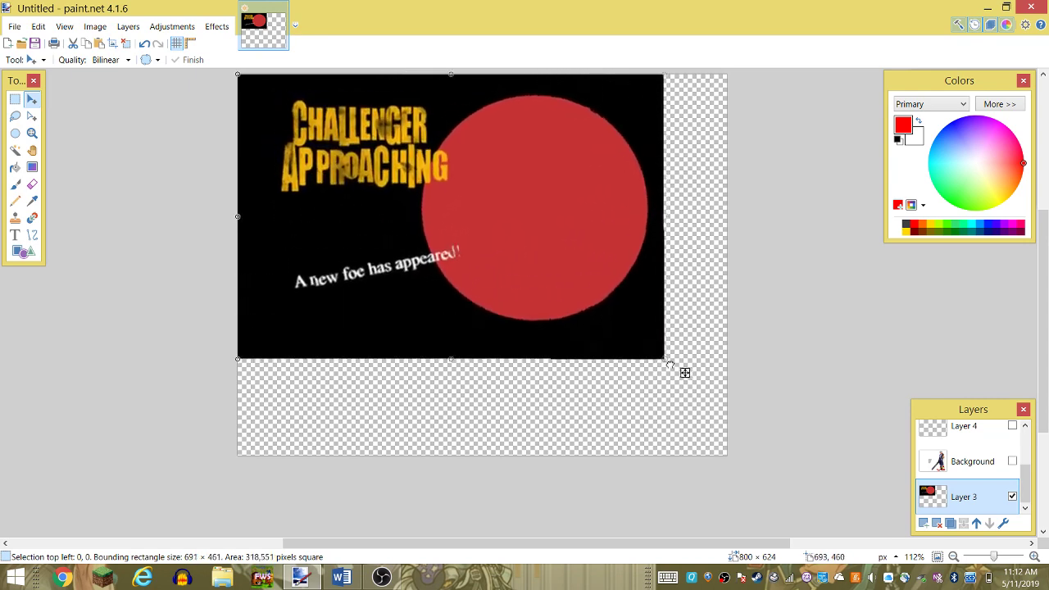
pyautogui.moveTo(703, 418); pyautogui.dragTo(732, 458)
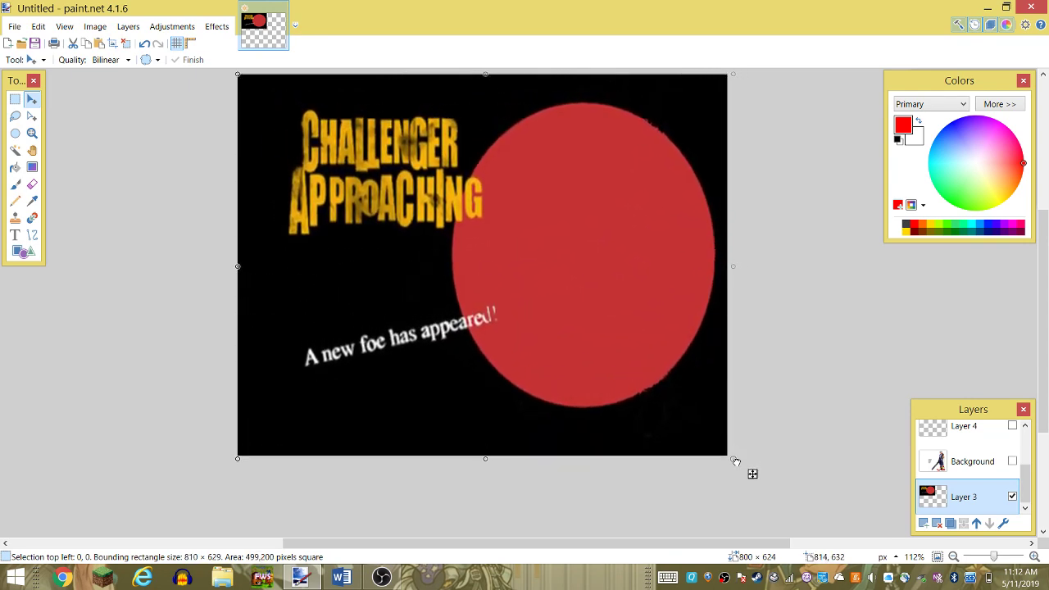
pyautogui.doubleClick(975, 463)
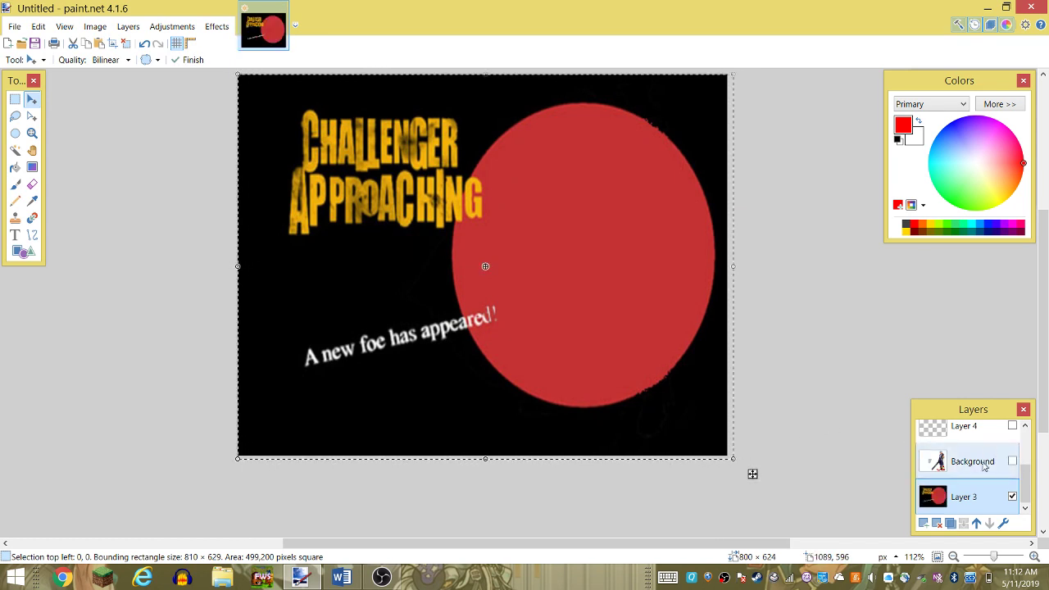
pyautogui.click(595, 343)
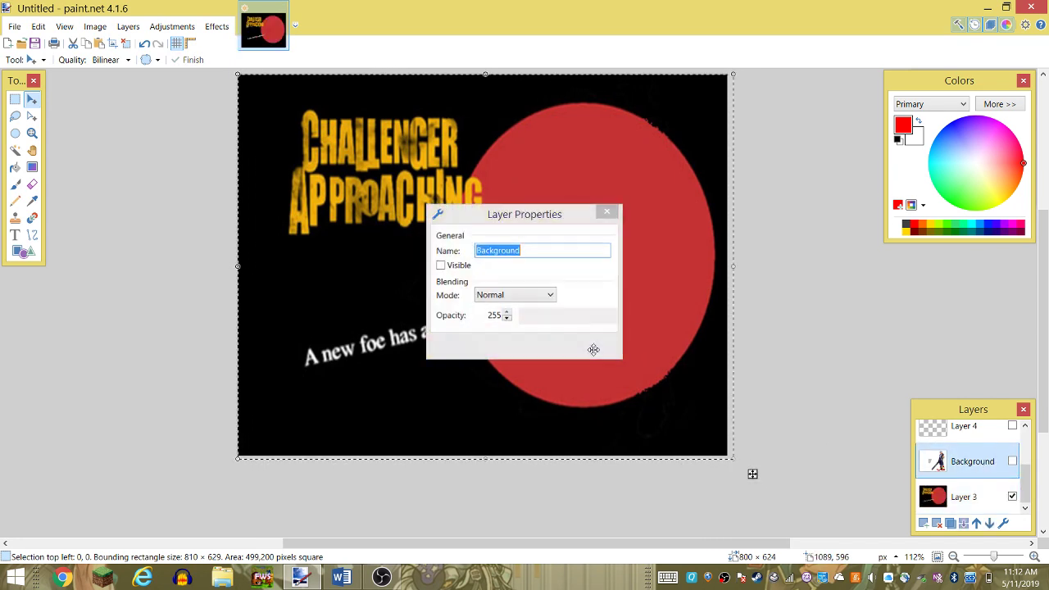
# - Show the Riku Background layer, hide Layer 3's Challenger image, and open the Effects menu
pyautogui.click(1012, 461)
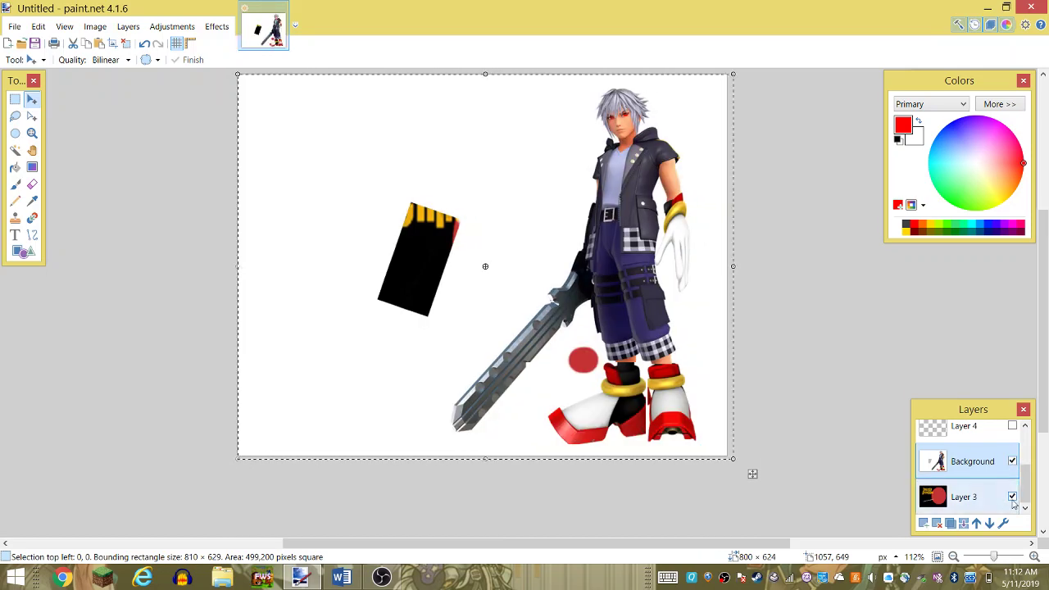
pyautogui.click(1013, 496)
pyautogui.click(1012, 497)
pyautogui.doubleClick(965, 501)
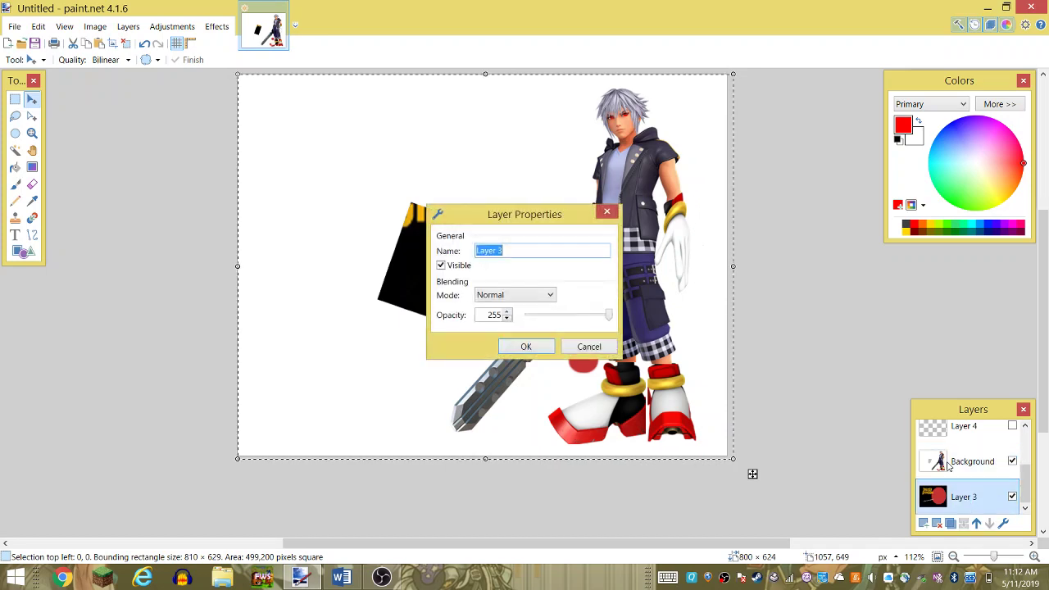
pyautogui.click(582, 346)
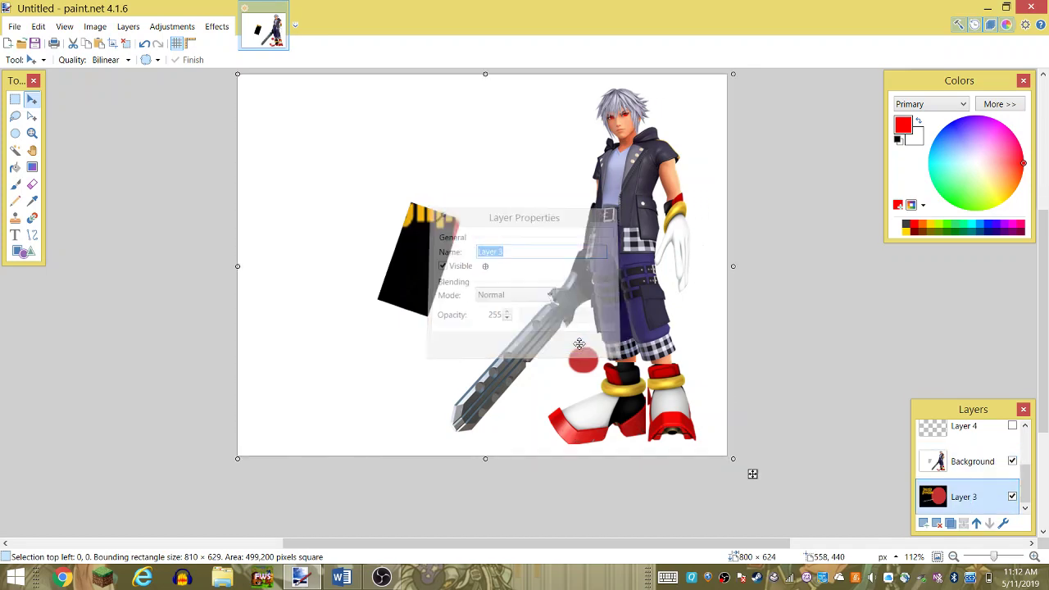
pyautogui.click(1013, 497)
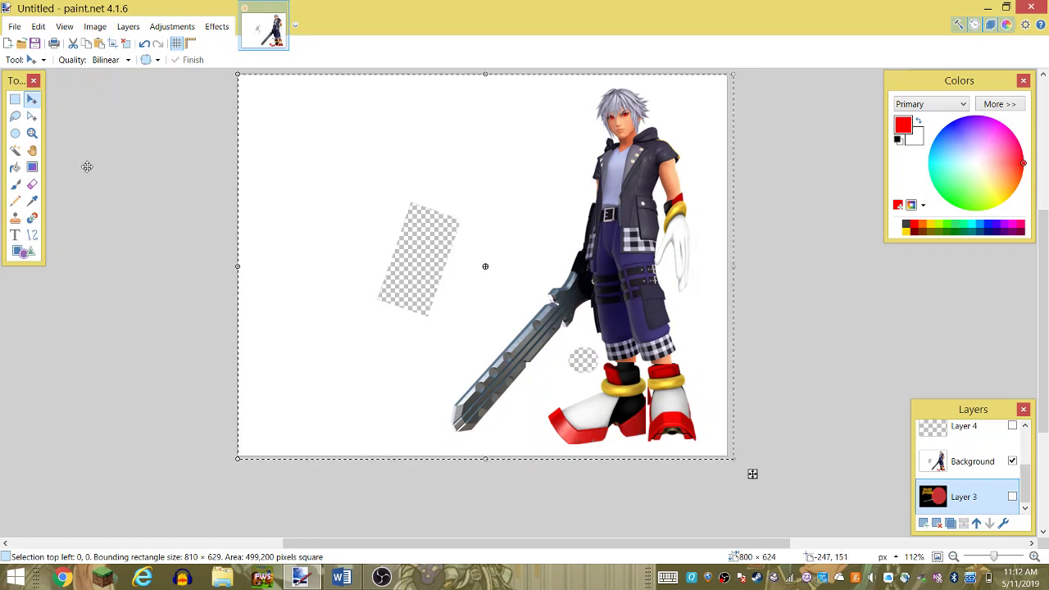
pyautogui.click(218, 28)
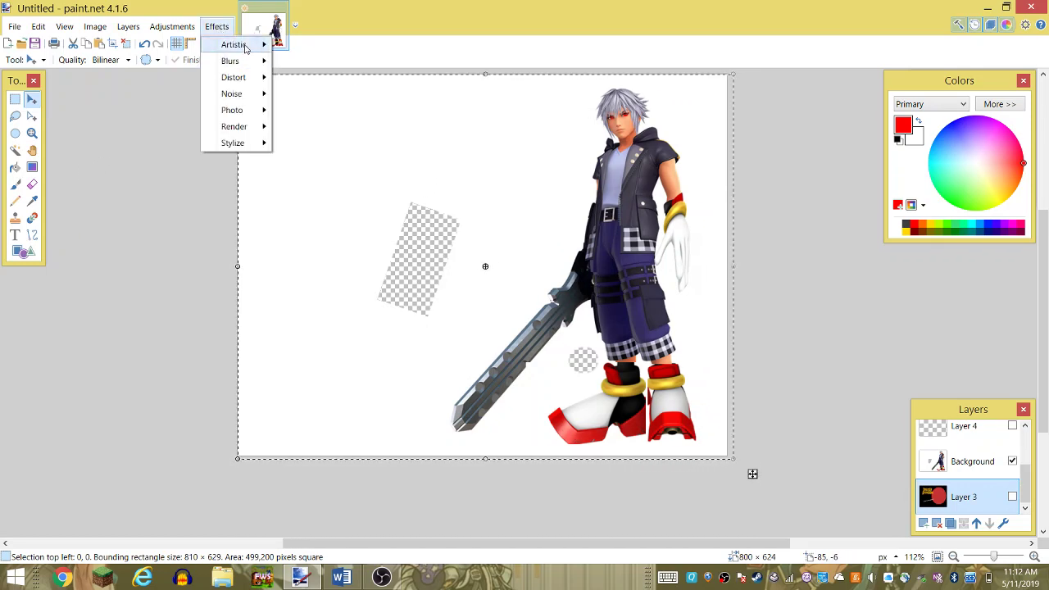
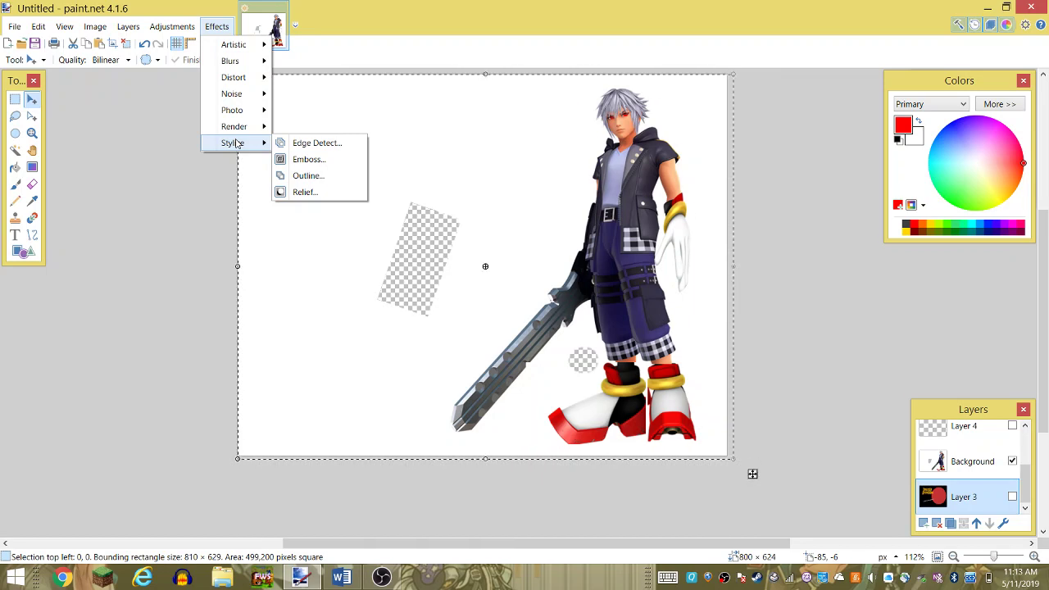
# - Browse the Effects, Adjustments and View menus without applying anything
pyautogui.click(213, 27)
pyautogui.click(177, 27)
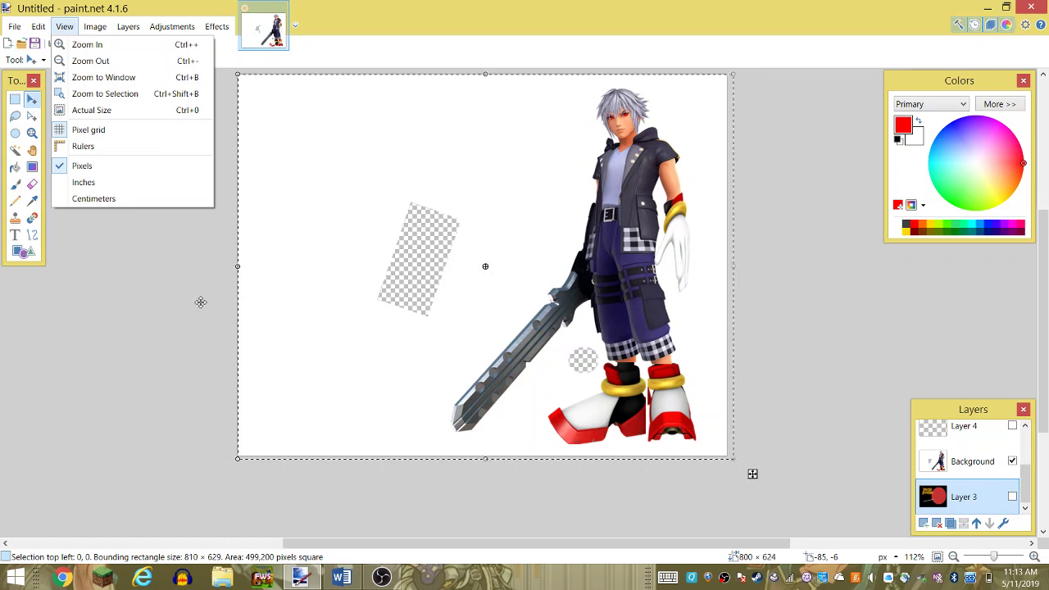
pyautogui.click(201, 302)
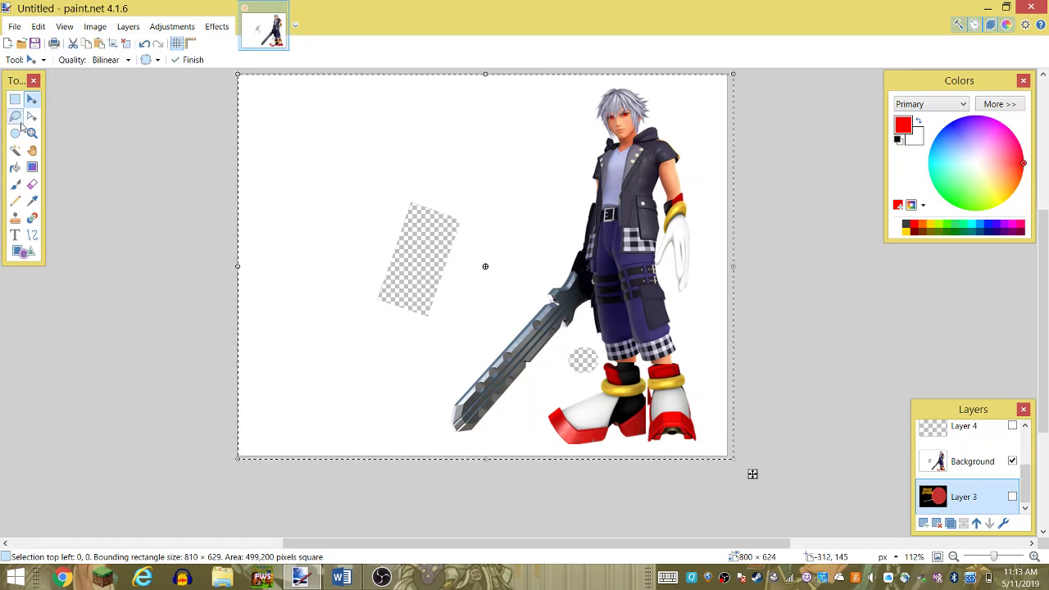
# - Clear the canvas selection, switch to the Eraser, and toggle Layer 3 on then hidden again
pyautogui.click(33, 187)
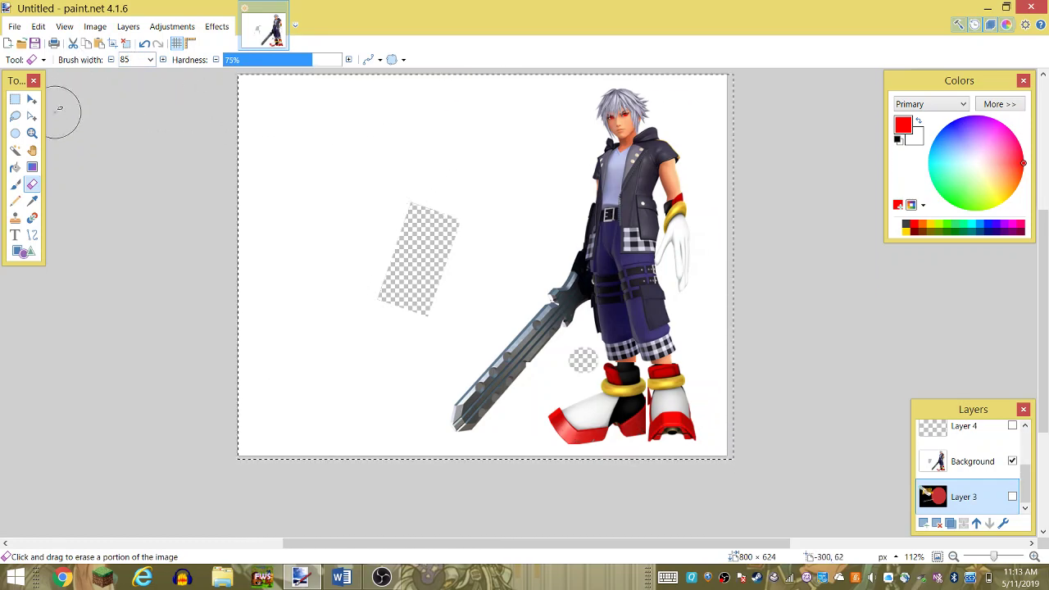
pyautogui.click(16, 101)
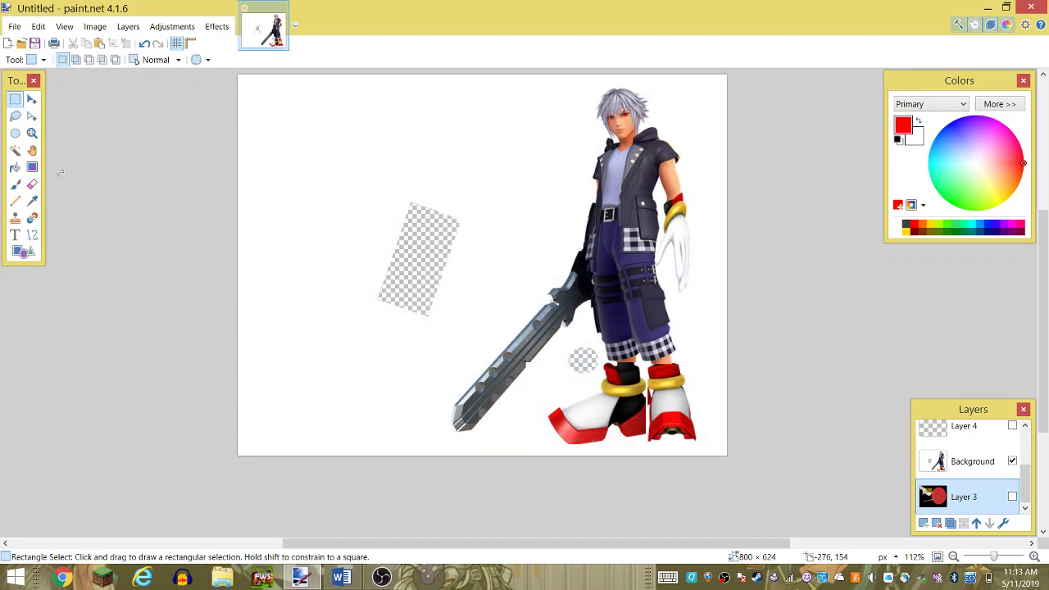
pyautogui.click(33, 185)
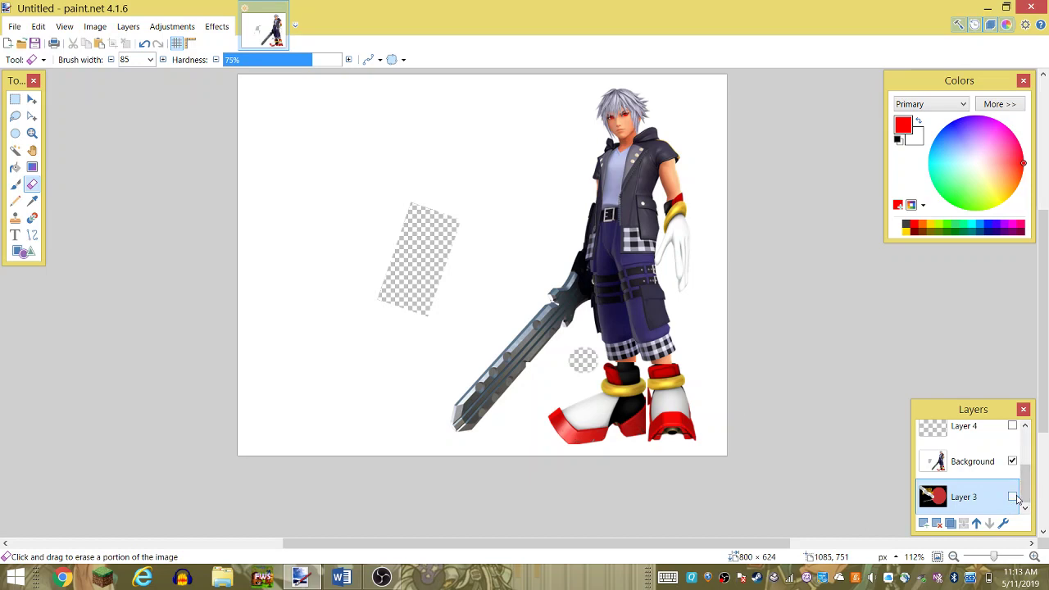
pyautogui.click(1013, 497)
pyautogui.click(1012, 498)
# - Erase the left-side white background, then at 91% hardness erase the top-right corner
pyautogui.doubleClick(977, 463)
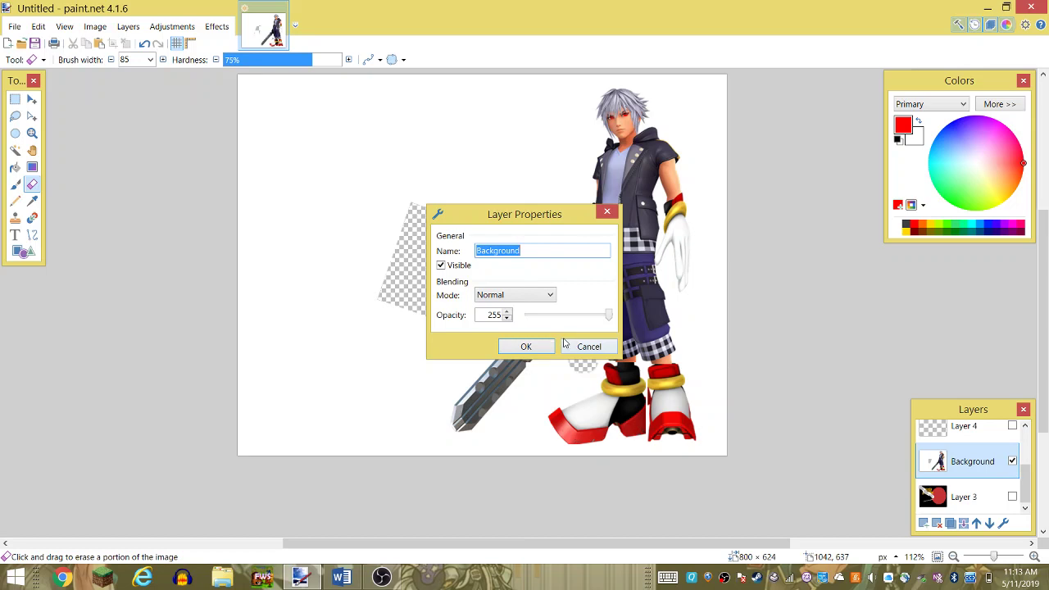
pyautogui.click(584, 347)
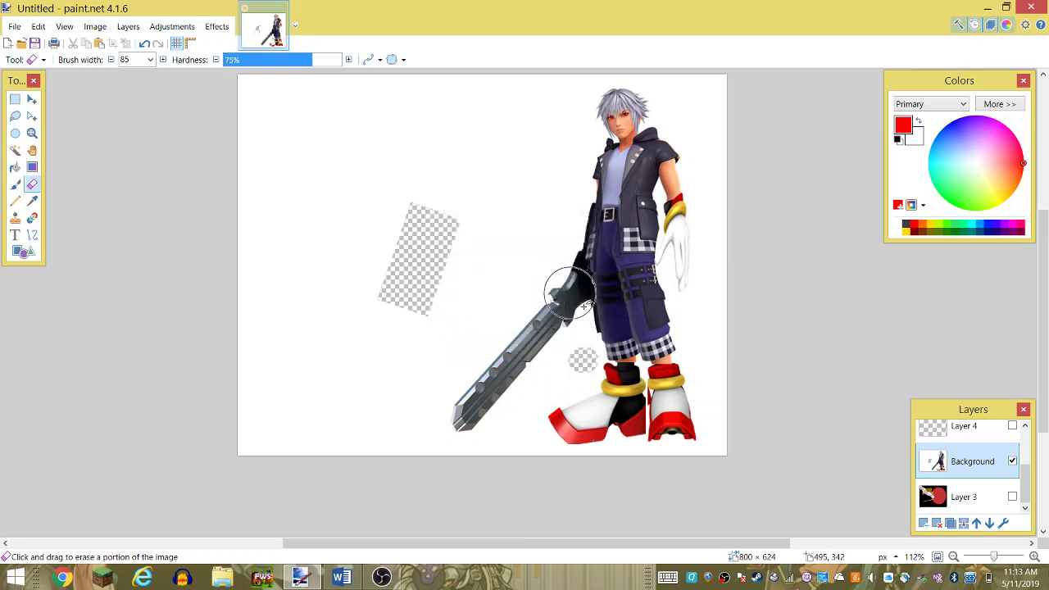
pyautogui.moveTo(427, 205)
pyautogui.mouseDown()
pyautogui.moveTo(292, 122)
pyautogui.moveTo(273, 336)
pyautogui.moveTo(331, 465)
pyautogui.moveTo(352, 451)
pyautogui.mouseUp()
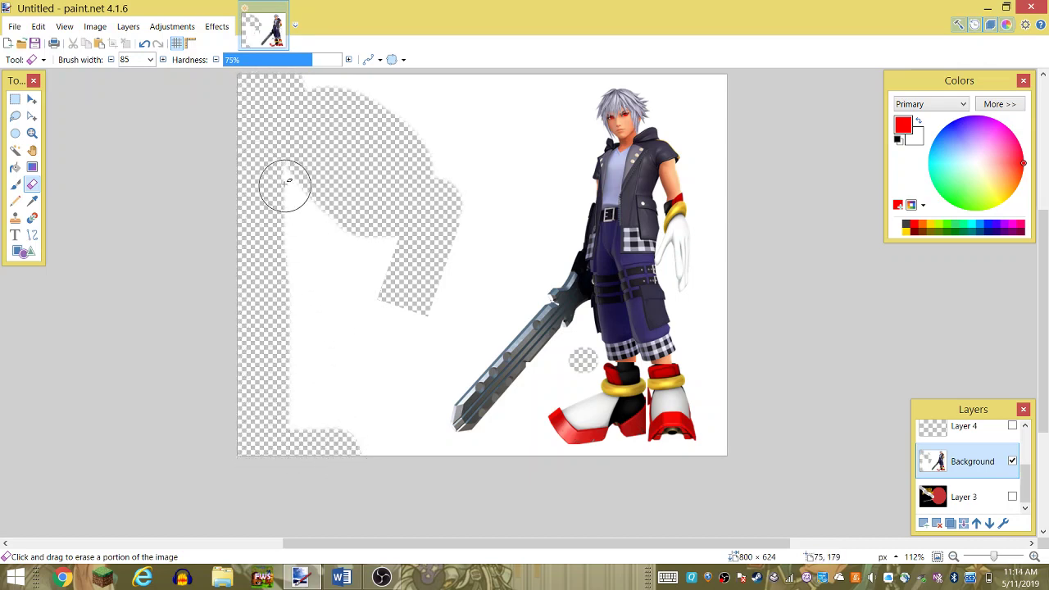
pyautogui.moveTo(290, 193)
pyautogui.mouseDown()
pyautogui.moveTo(308, 217)
pyautogui.moveTo(312, 386)
pyautogui.moveTo(335, 445)
pyautogui.moveTo(351, 440)
pyautogui.moveTo(351, 234)
pyautogui.moveTo(329, 73)
pyautogui.moveTo(421, 93)
pyautogui.moveTo(468, 89)
pyautogui.moveTo(442, 136)
pyautogui.moveTo(433, 199)
pyautogui.moveTo(382, 259)
pyautogui.moveTo(402, 445)
pyautogui.moveTo(417, 428)
pyautogui.moveTo(425, 360)
pyautogui.moveTo(497, 102)
pyautogui.moveTo(563, 99)
pyautogui.moveTo(569, 129)
pyautogui.moveTo(536, 145)
pyautogui.moveTo(562, 159)
pyautogui.moveTo(534, 177)
pyautogui.moveTo(468, 339)
pyautogui.moveTo(427, 387)
pyautogui.moveTo(430, 447)
pyautogui.mouseUp()
pyautogui.click(330, 61)
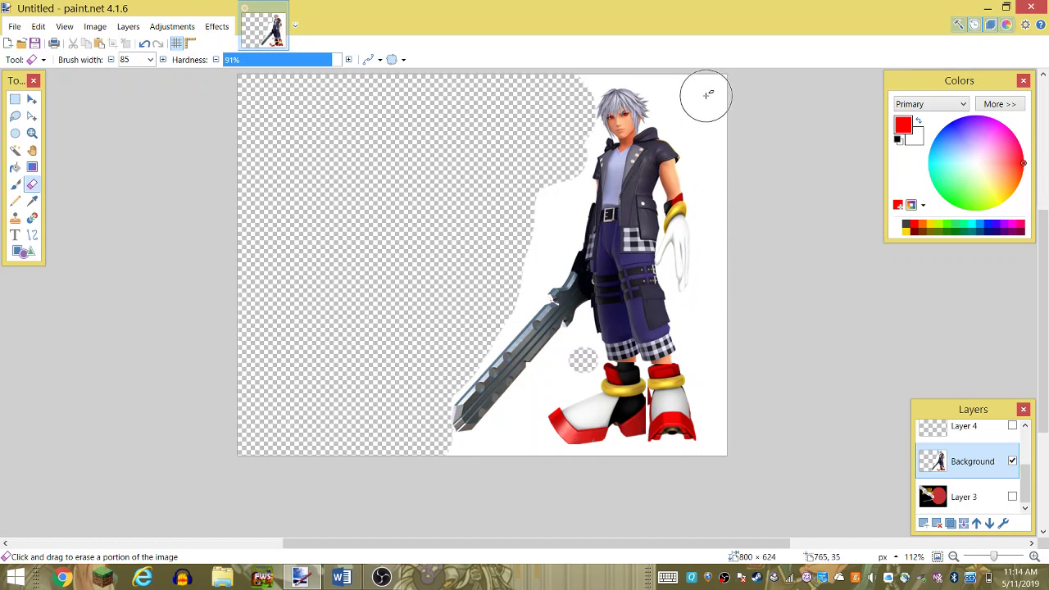
pyautogui.moveTo(702, 94)
pyautogui.mouseDown()
pyautogui.moveTo(685, 102)
pyautogui.moveTo(679, 84)
pyautogui.moveTo(710, 100)
pyautogui.moveTo(721, 129)
pyautogui.moveTo(706, 140)
pyautogui.moveTo(691, 114)
pyautogui.mouseUp()
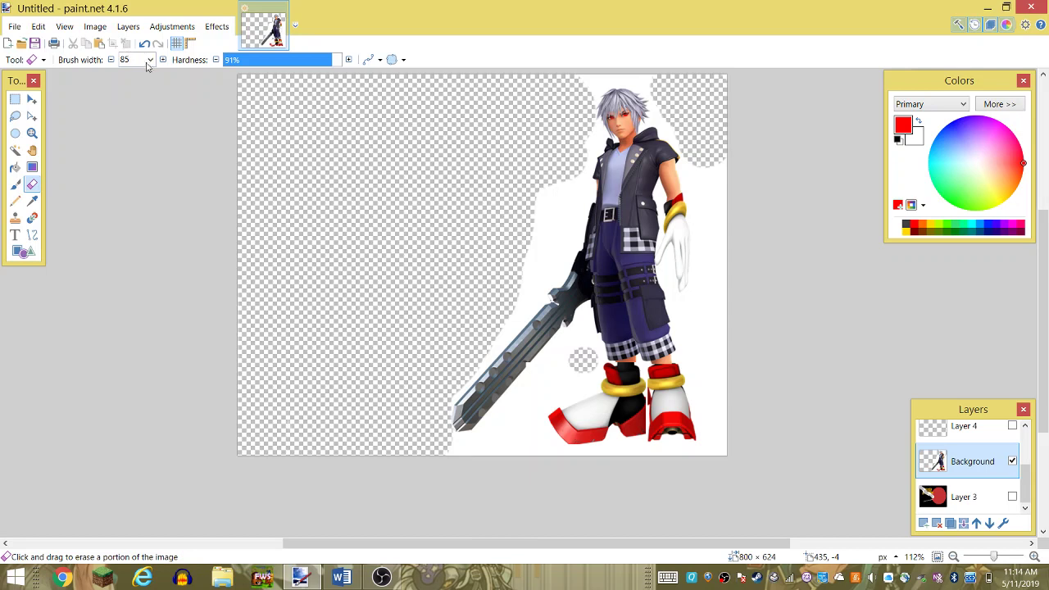
# - With a 10 px eraser, zoomed in, erase white along the top edge and hair's left side
pyautogui.click(151, 61)
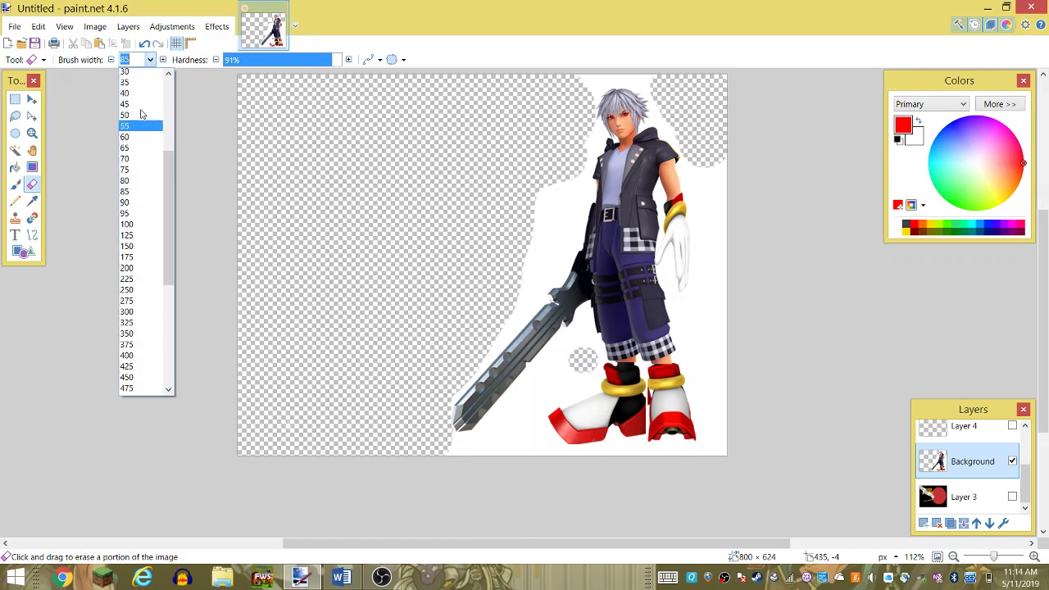
pyautogui.click(136, 93)
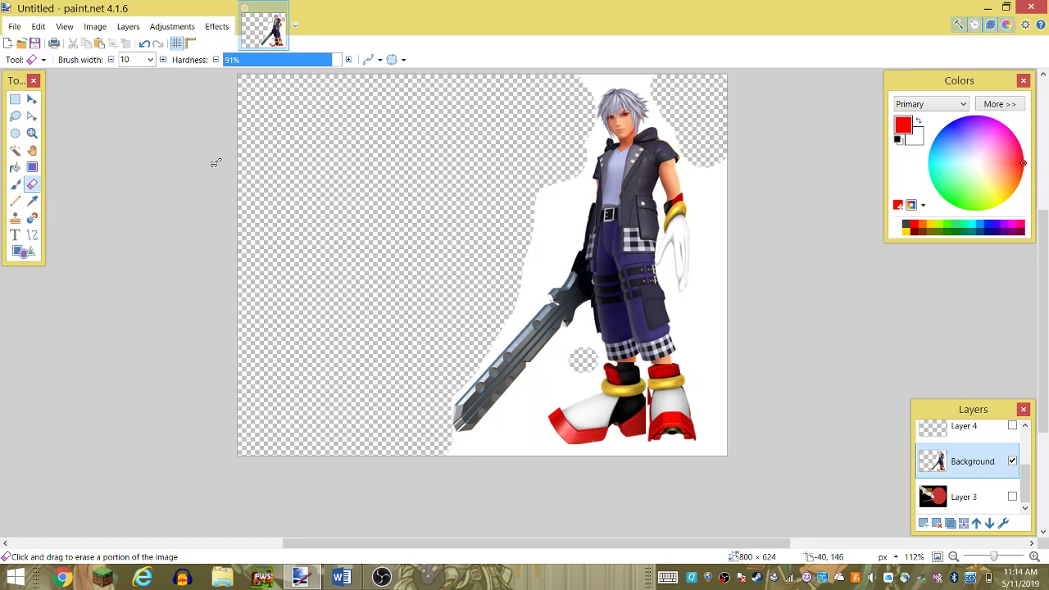
pyautogui.keyDown('ctrl'); pyautogui.scroll(3, 731, 324); pyautogui.keyUp('ctrl')
pyautogui.keyDown('ctrl'); pyautogui.scroll(1, 860, 332); pyautogui.keyUp('ctrl')
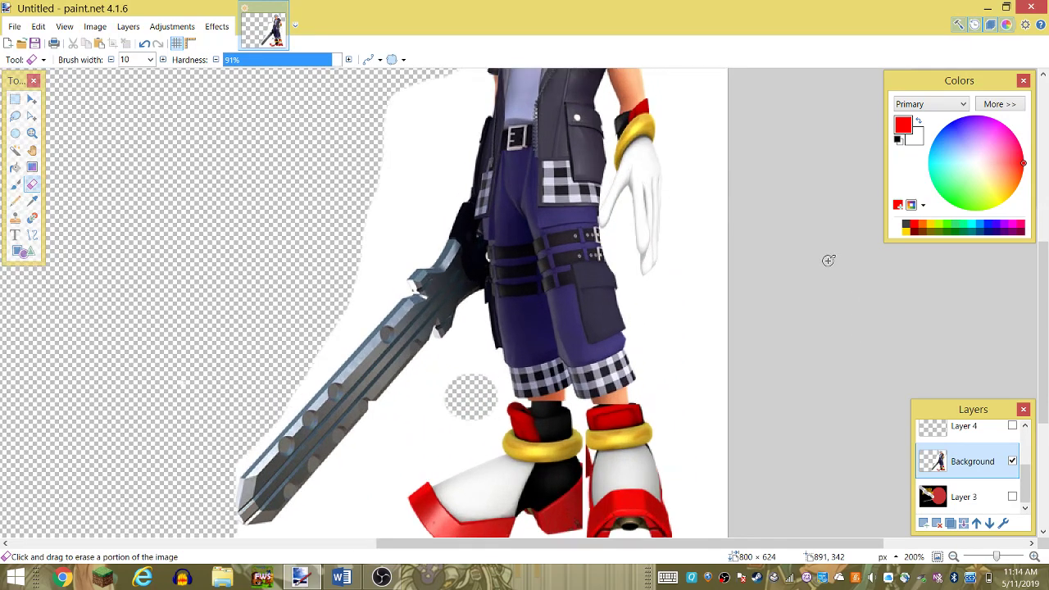
pyautogui.scroll(1, 827, 258)
pyautogui.scroll(5, 827, 257)
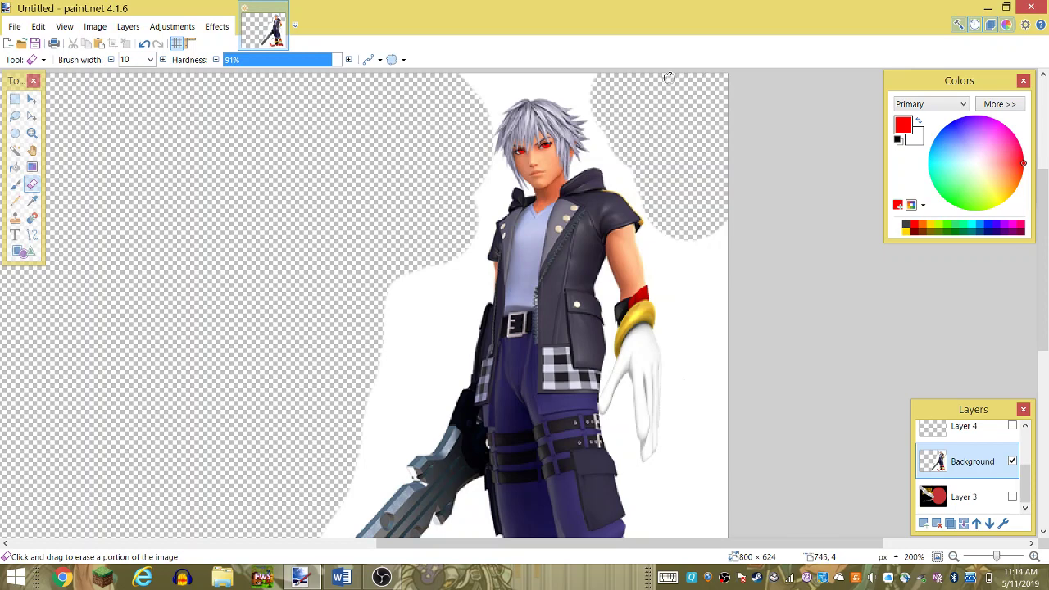
pyautogui.moveTo(620, 86)
pyautogui.mouseDown()
pyautogui.moveTo(468, 88)
pyautogui.moveTo(563, 84)
pyautogui.moveTo(589, 100)
pyautogui.moveTo(559, 89)
pyautogui.moveTo(489, 107)
pyautogui.moveTo(478, 129)
pyautogui.moveTo(494, 123)
pyautogui.moveTo(477, 144)
pyautogui.moveTo(500, 161)
pyautogui.moveTo(479, 195)
pyautogui.moveTo(489, 208)
pyautogui.mouseUp()
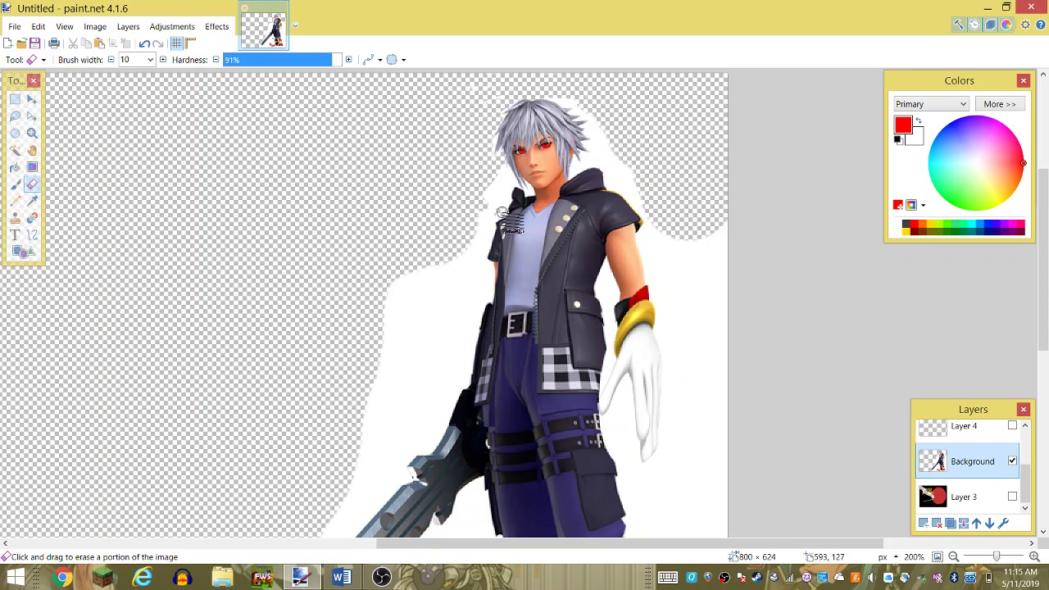
pyautogui.moveTo(499, 213)
pyautogui.mouseDown()
pyautogui.moveTo(503, 168)
pyautogui.moveTo(507, 206)
pyautogui.moveTo(503, 194)
pyautogui.mouseUp()
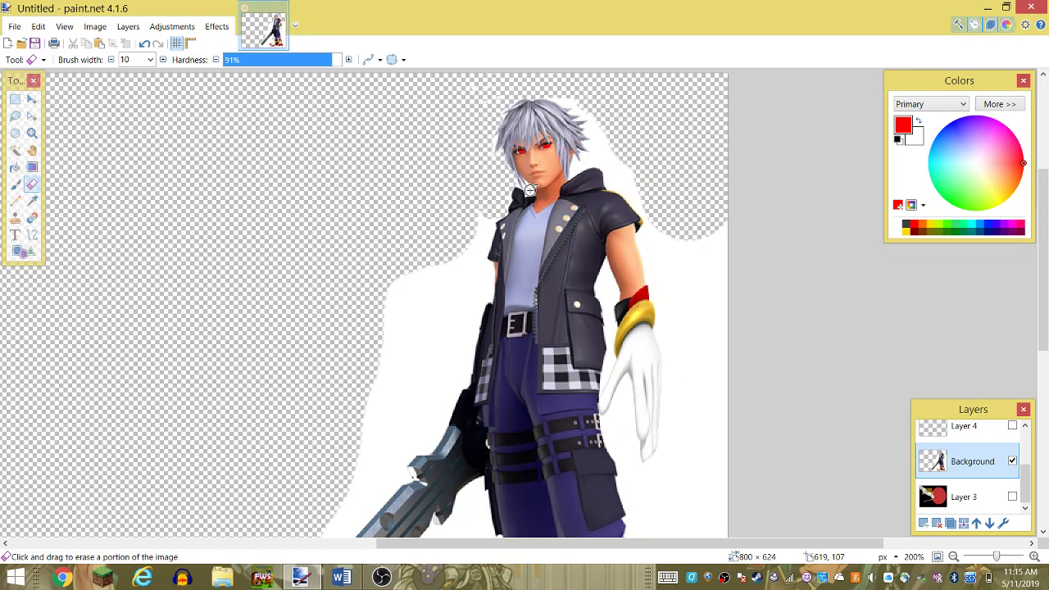
# - Set the eraser to 5 px and erase white beside the neck and collar
pyautogui.click(151, 60)
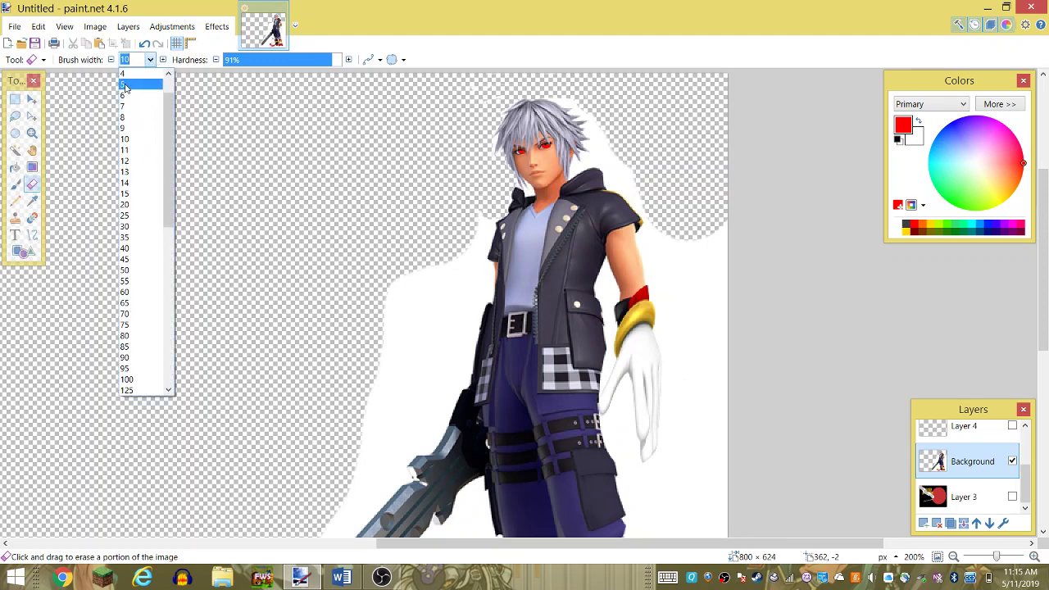
pyautogui.click(125, 84)
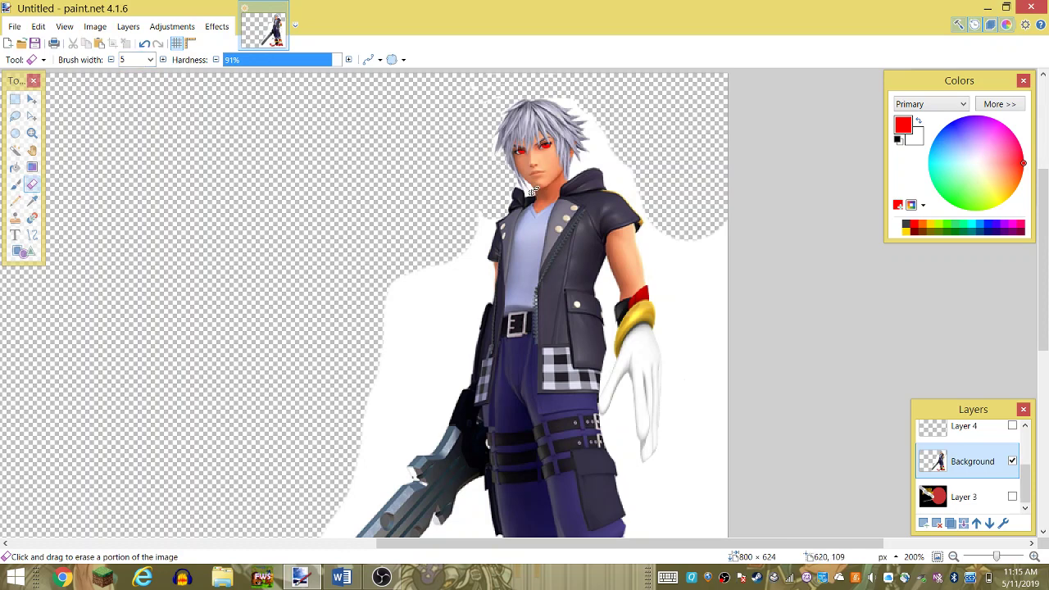
pyautogui.moveTo(532, 193); pyautogui.dragTo(527, 190)
pyautogui.moveTo(580, 162); pyautogui.dragTo(571, 174)
pyautogui.moveTo(576, 170)
pyautogui.mouseDown()
pyautogui.moveTo(603, 164)
pyautogui.moveTo(613, 139)
pyautogui.mouseUp()
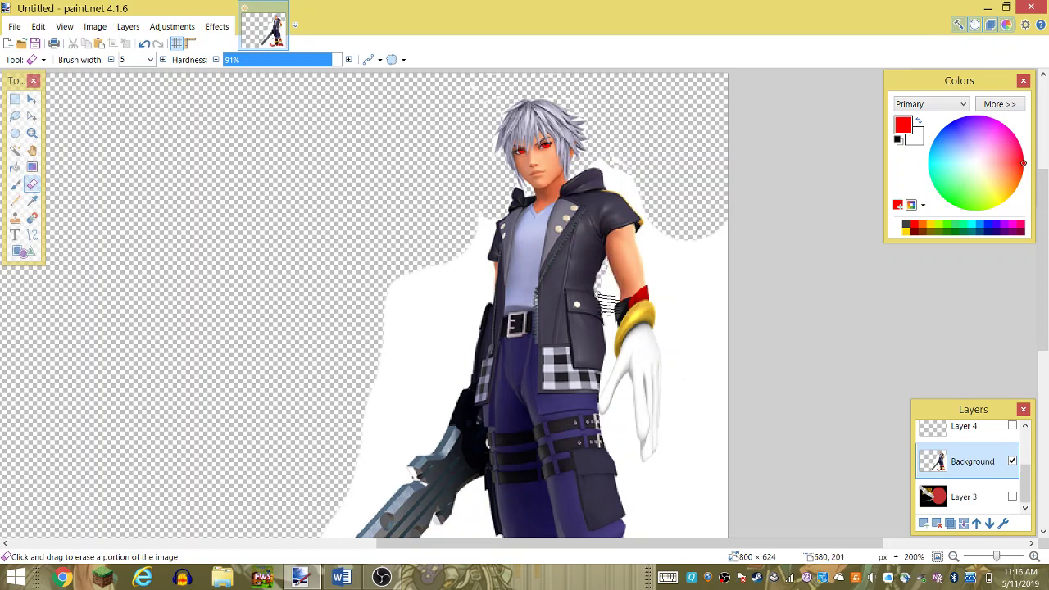
# - Erase white along the arm's edge and a thin strip at the image's right edge
pyautogui.moveTo(616, 310)
pyautogui.mouseDown()
pyautogui.moveTo(611, 281)
pyautogui.moveTo(622, 283)
pyautogui.mouseUp()
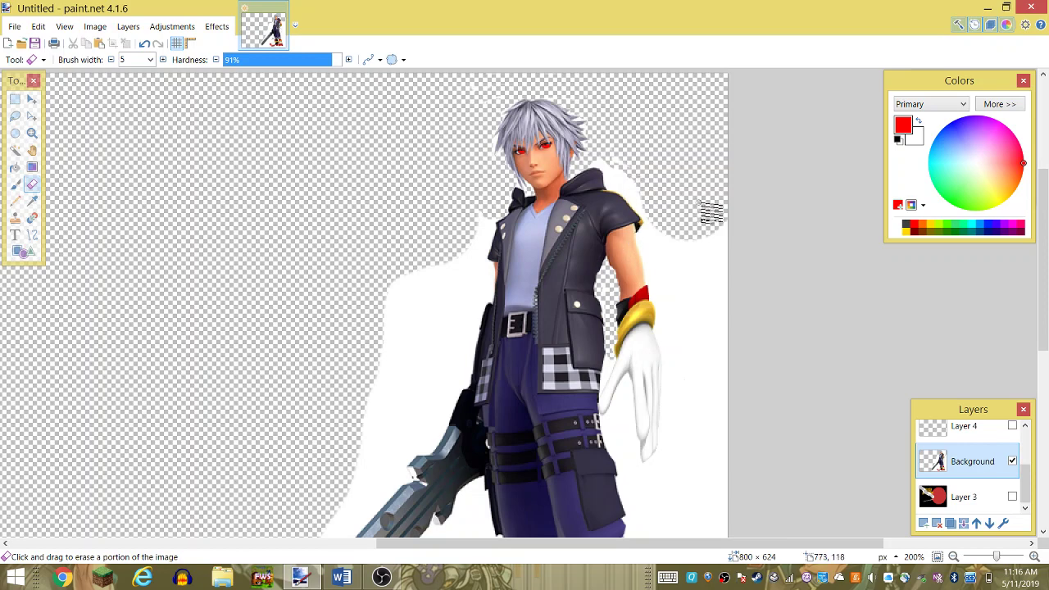
pyautogui.moveTo(726, 214); pyautogui.dragTo(723, 284)
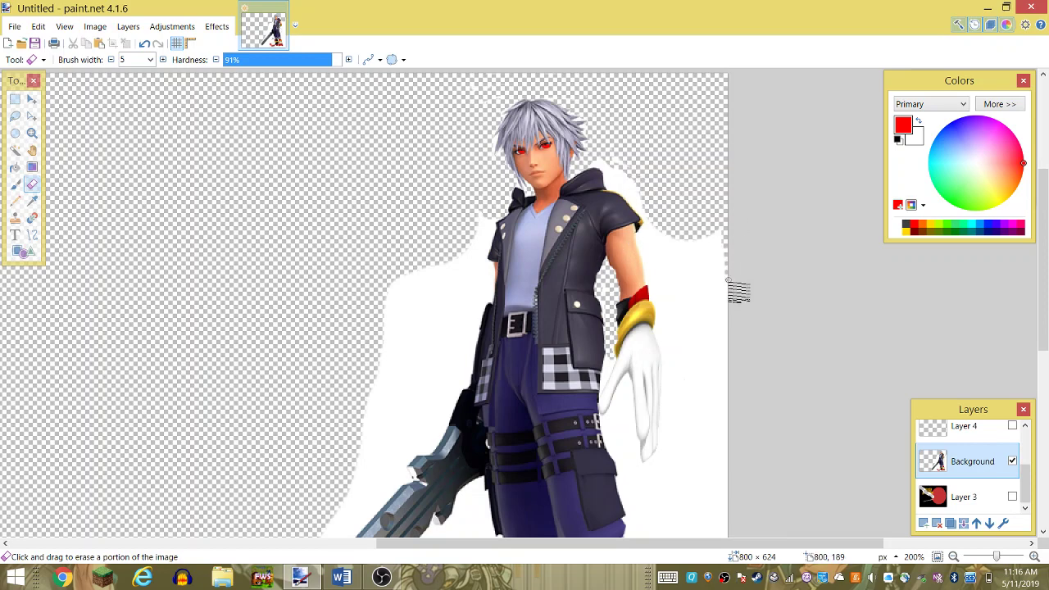
pyautogui.scroll(-5, 403, 148)
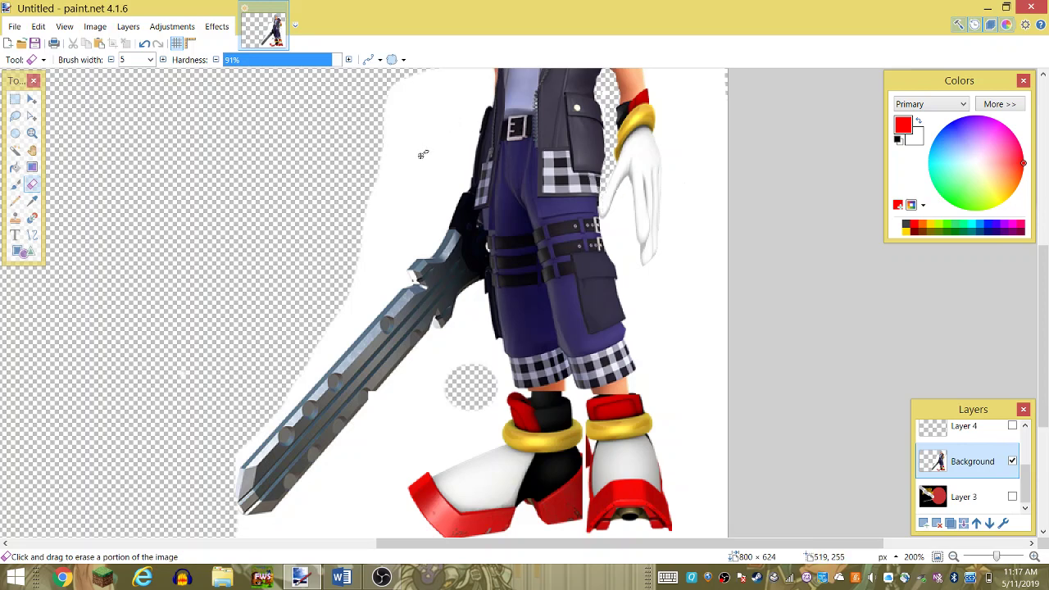
# - Erase the white gap between the legs and along the right boot down to the gold ring
pyautogui.scroll(-2, 556, 361)
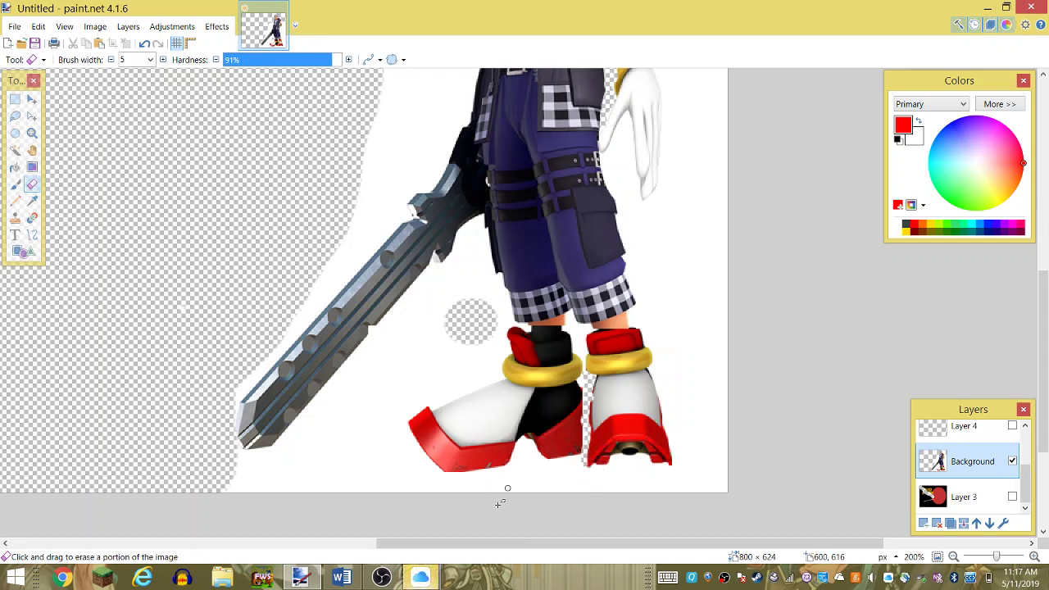
pyautogui.click(421, 577)
pyautogui.click(555, 528)
pyautogui.moveTo(583, 457)
pyautogui.mouseDown()
pyautogui.moveTo(584, 373)
pyautogui.moveTo(593, 387)
pyautogui.mouseUp()
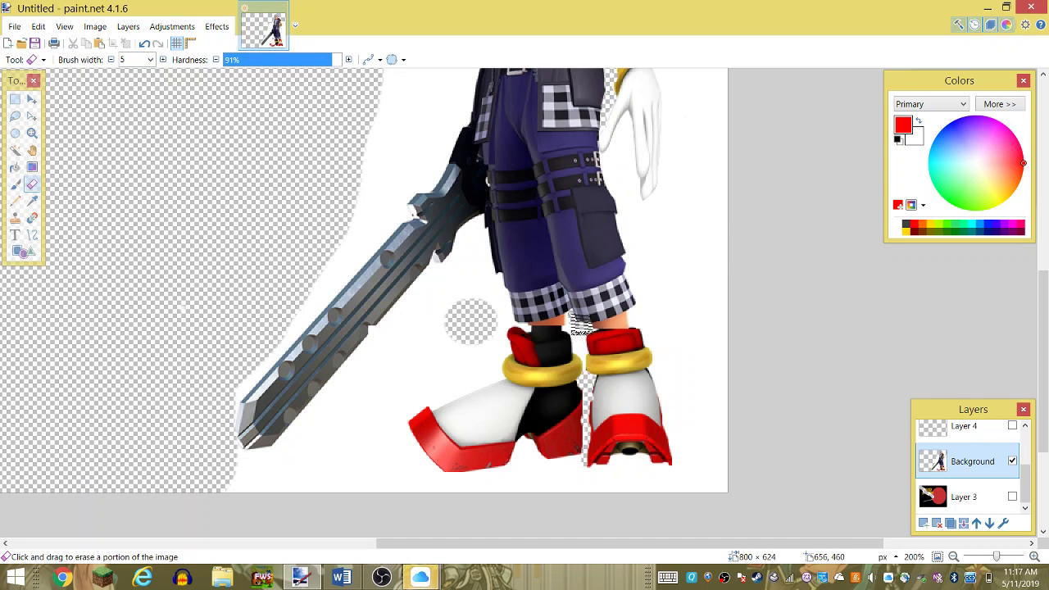
pyautogui.moveTo(580, 327); pyautogui.dragTo(578, 341)
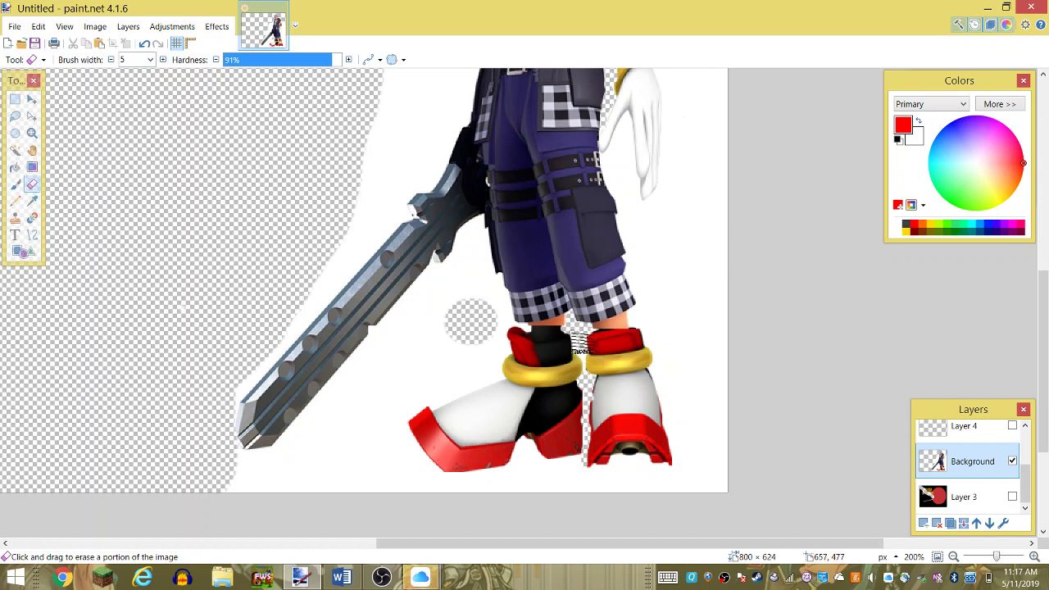
pyautogui.moveTo(580, 342); pyautogui.dragTo(585, 382)
pyautogui.scroll(-3, 581, 348)
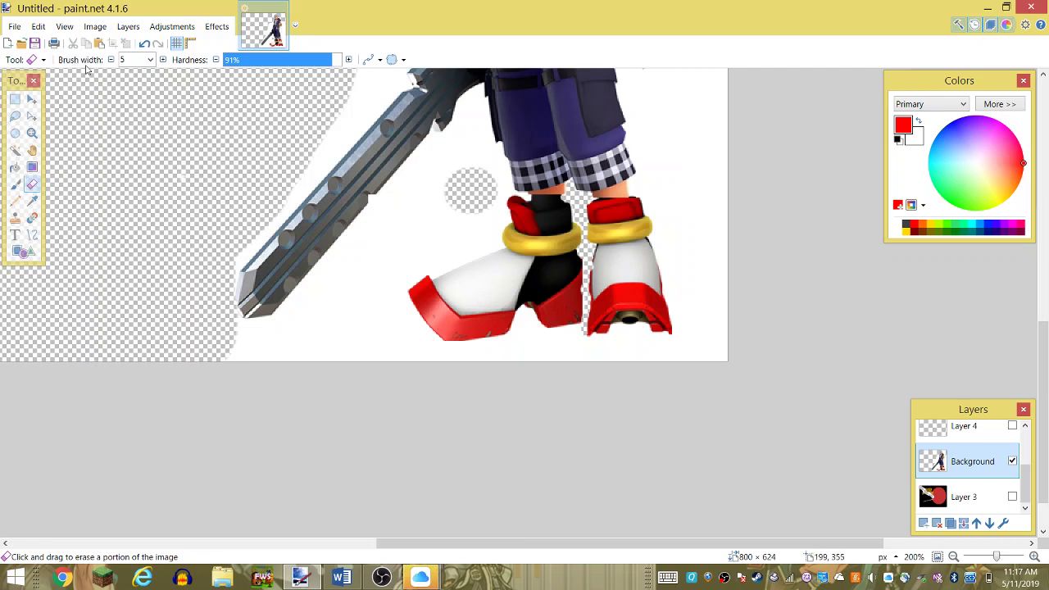
# - Set the eraser to 100 px and erase a round patch of white background
pyautogui.click(150, 61)
pyautogui.click(135, 59)
pyautogui.click(150, 61)
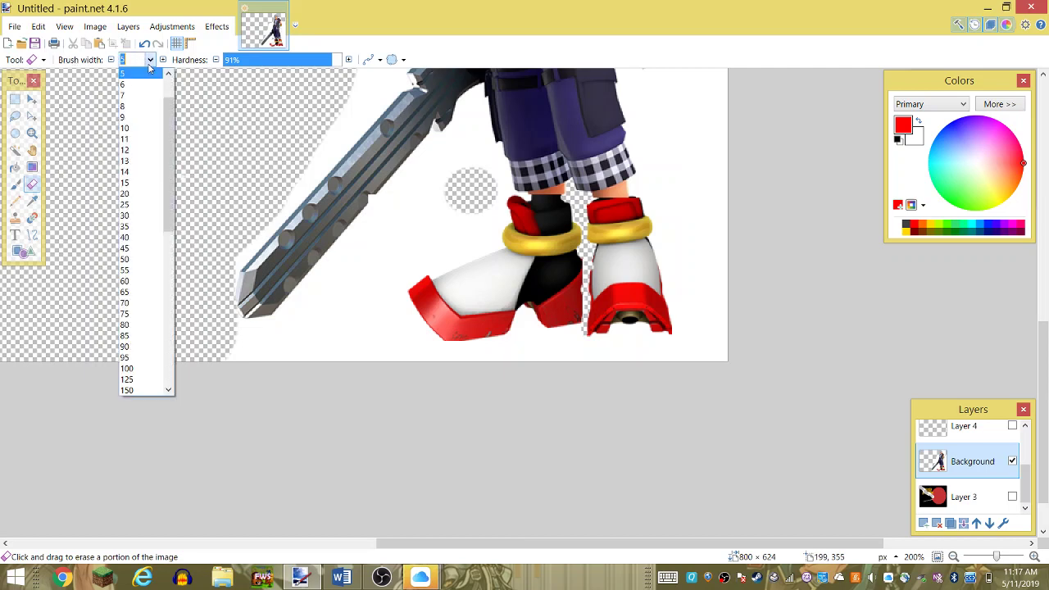
pyautogui.click(140, 369)
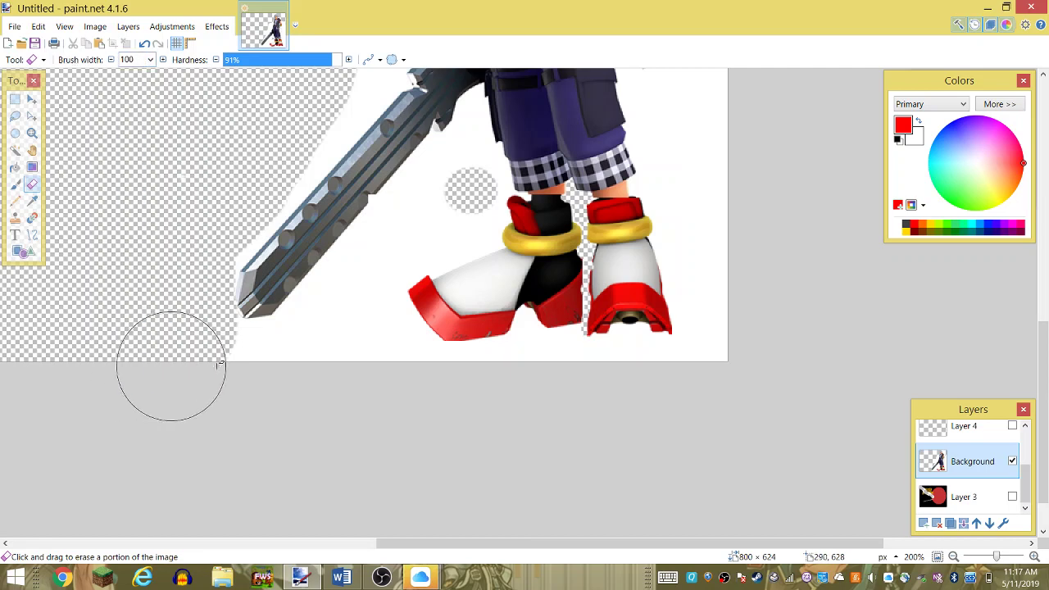
pyautogui.click(356, 301)
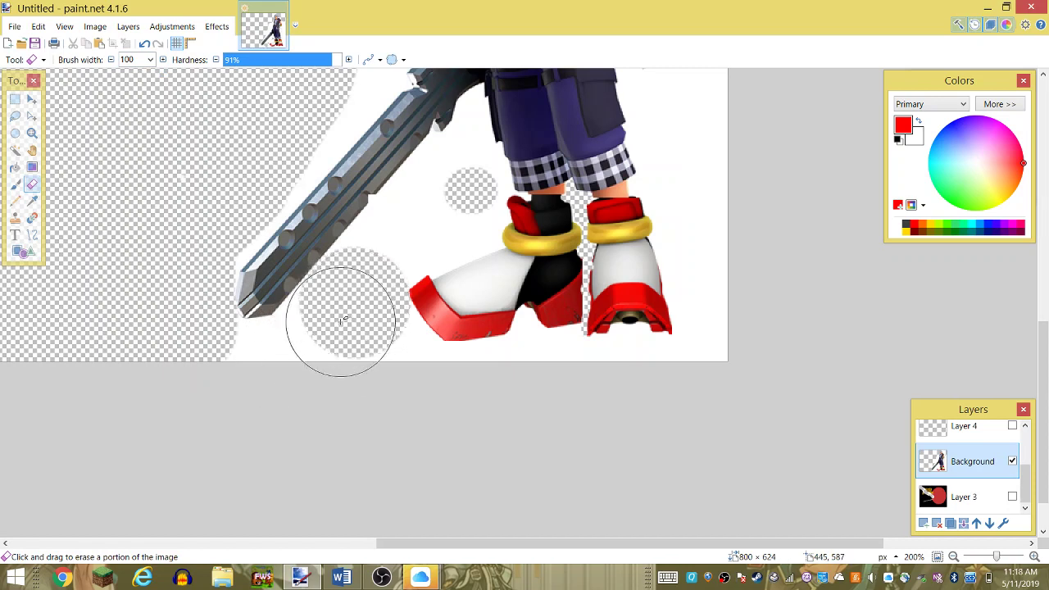
# - At 50 px, erase white at the right edge, between wing and jacket, and beside the right shoulder
pyautogui.click(151, 60)
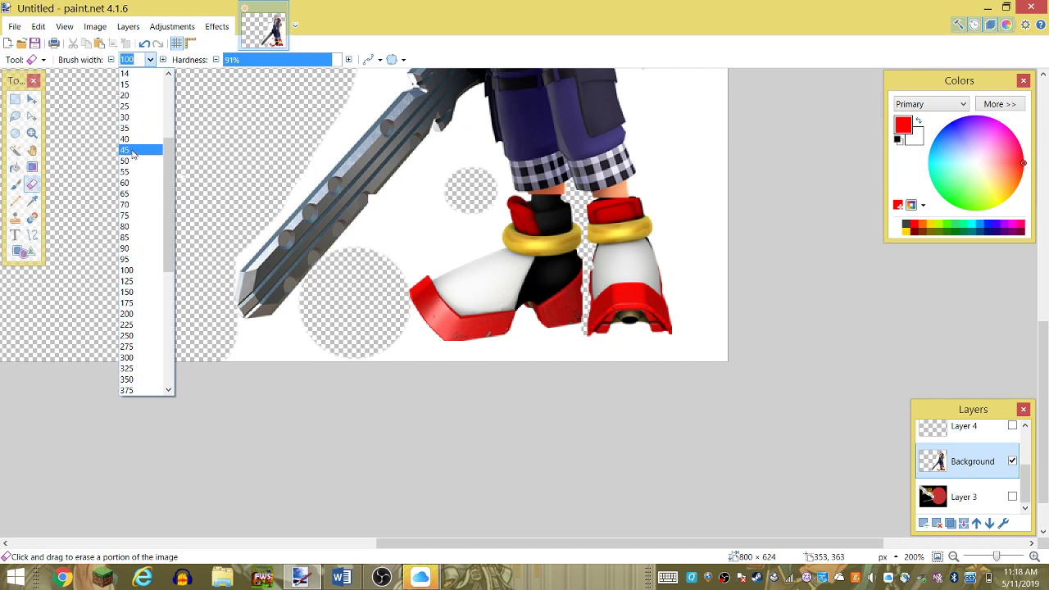
pyautogui.click(135, 160)
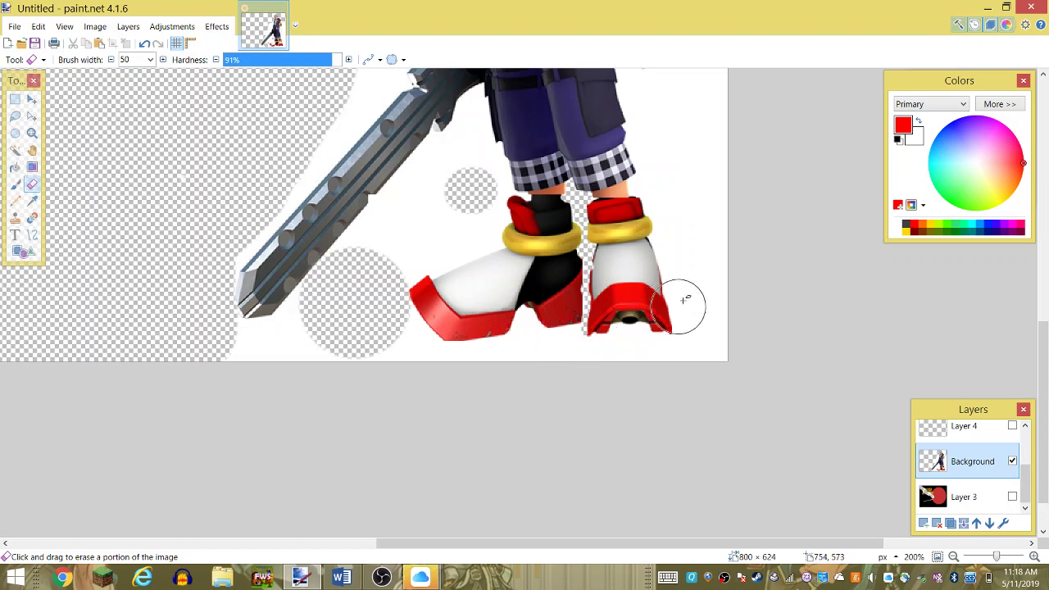
pyautogui.moveTo(699, 295)
pyautogui.mouseDown()
pyautogui.moveTo(712, 340)
pyautogui.moveTo(679, 359)
pyautogui.moveTo(238, 376)
pyautogui.moveTo(235, 363)
pyautogui.moveTo(293, 352)
pyautogui.moveTo(307, 330)
pyautogui.moveTo(259, 339)
pyautogui.moveTo(212, 326)
pyautogui.moveTo(206, 283)
pyautogui.moveTo(227, 271)
pyautogui.moveTo(233, 231)
pyautogui.mouseUp()
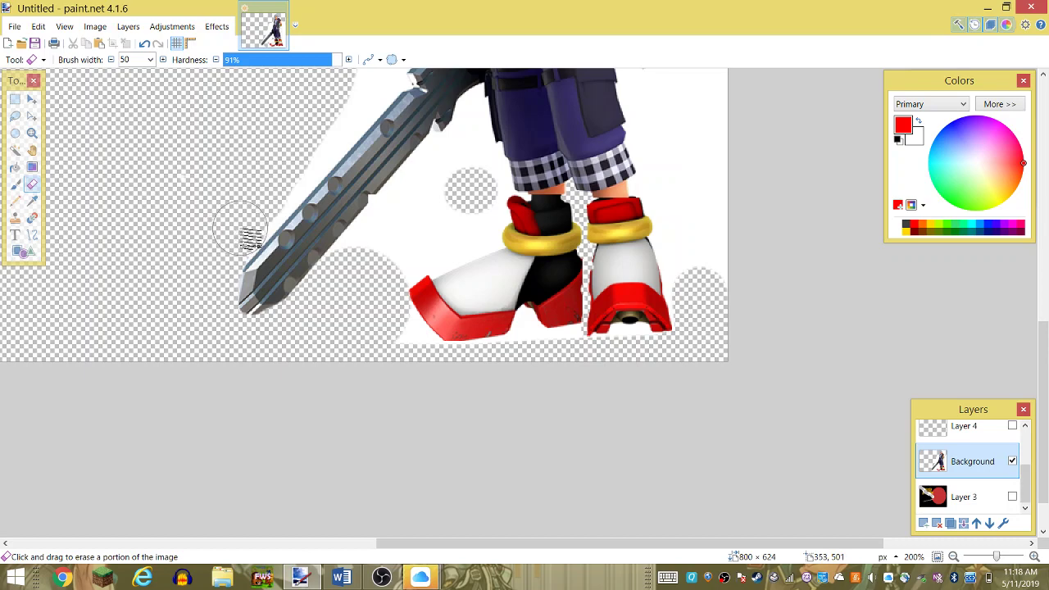
pyautogui.scroll(2, 212, 191)
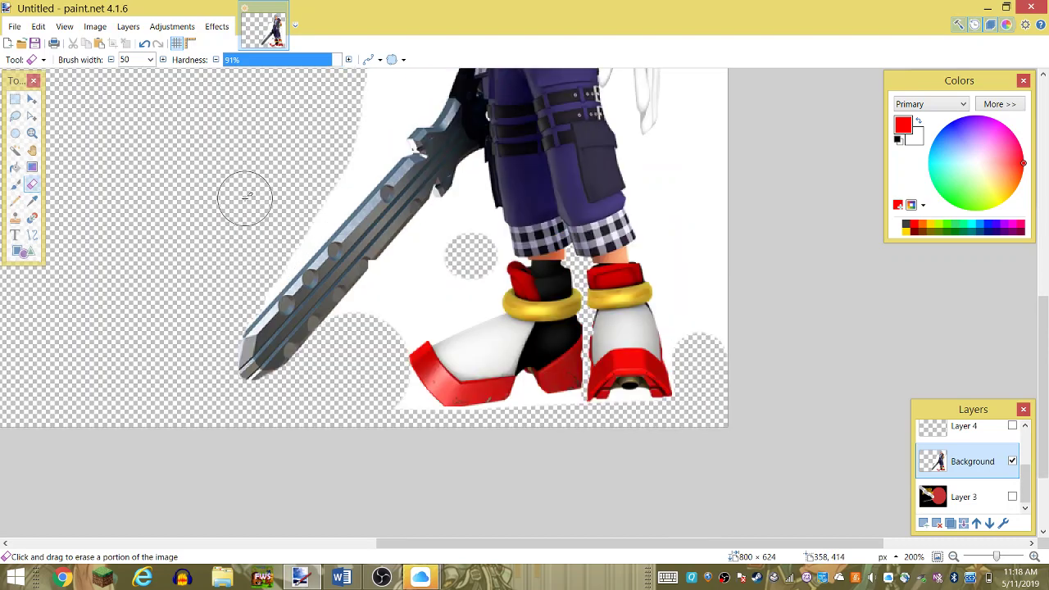
pyautogui.scroll(2, 244, 194)
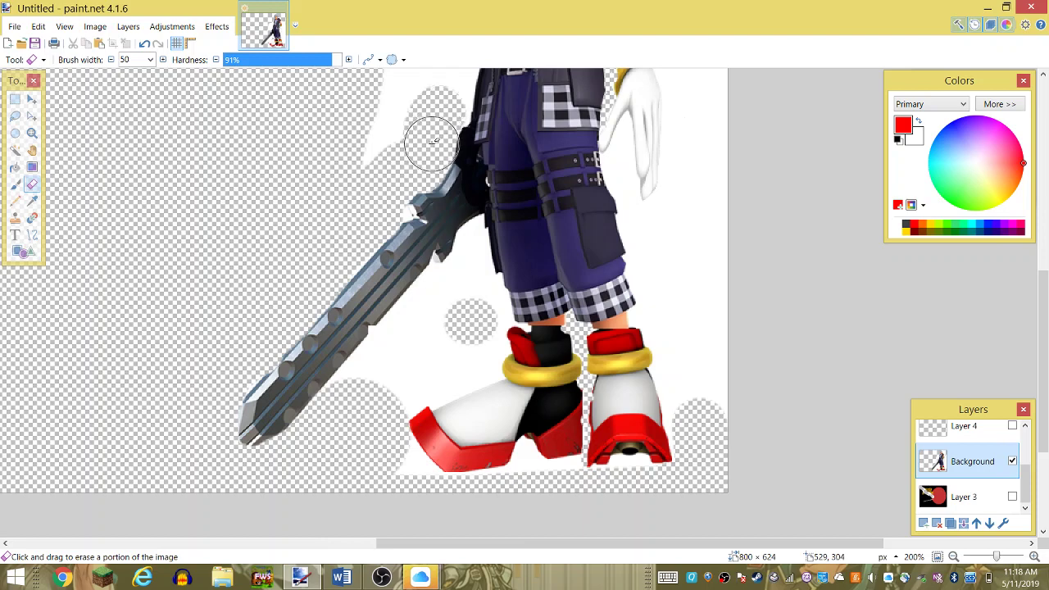
pyautogui.scroll(3, 430, 131)
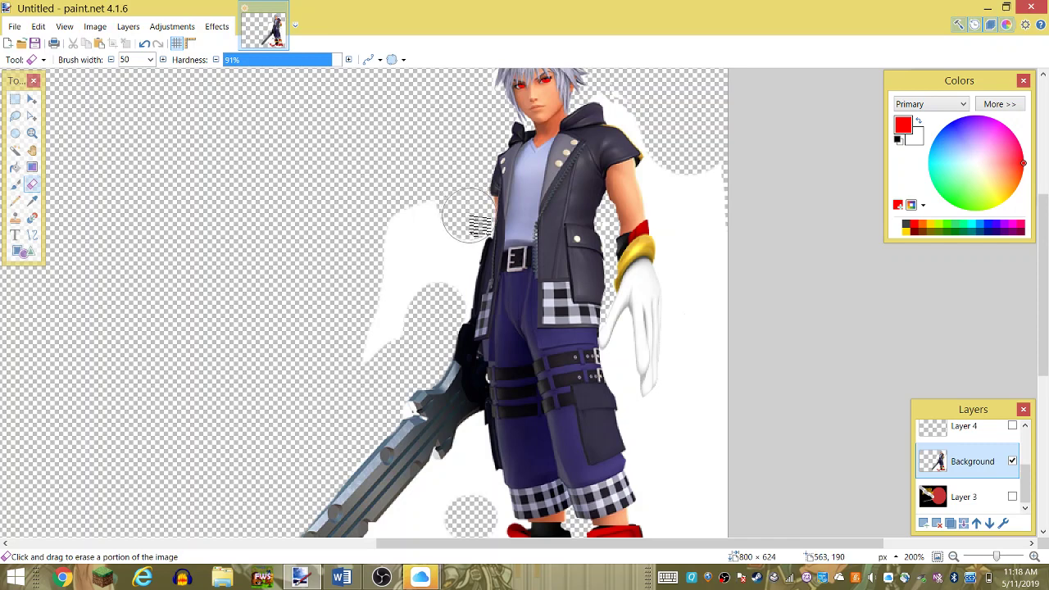
pyautogui.moveTo(468, 215)
pyautogui.mouseDown()
pyautogui.moveTo(452, 271)
pyautogui.moveTo(406, 281)
pyautogui.moveTo(433, 222)
pyautogui.moveTo(382, 363)
pyautogui.moveTo(418, 270)
pyautogui.mouseUp()
pyautogui.moveTo(719, 176)
pyautogui.mouseDown()
pyautogui.moveTo(676, 117)
pyautogui.moveTo(628, 98)
pyautogui.moveTo(668, 131)
pyautogui.moveTo(671, 204)
pyautogui.moveTo(690, 246)
pyautogui.moveTo(717, 183)
pyautogui.moveTo(719, 227)
pyautogui.moveTo(691, 245)
pyautogui.moveTo(679, 235)
pyautogui.moveTo(695, 326)
pyautogui.moveTo(670, 418)
pyautogui.moveTo(705, 419)
pyautogui.moveTo(721, 384)
pyautogui.moveTo(712, 249)
pyautogui.moveTo(708, 364)
pyautogui.moveTo(726, 484)
pyautogui.moveTo(702, 468)
pyautogui.moveTo(682, 427)
pyautogui.moveTo(674, 328)
pyautogui.moveTo(652, 304)
pyautogui.moveTo(677, 370)
pyautogui.moveTo(668, 377)
pyautogui.mouseUp()
pyautogui.scroll(-3, 713, 248)
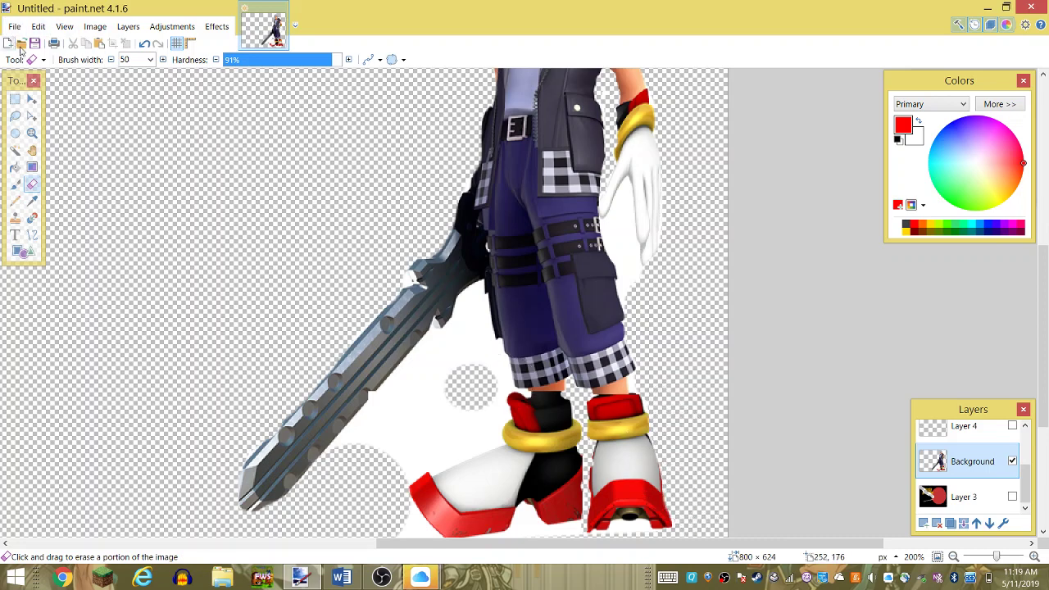
# - At 20 px, erase white along the glove's left edge
pyautogui.click(152, 60)
pyautogui.scroll(5, 140, 123)
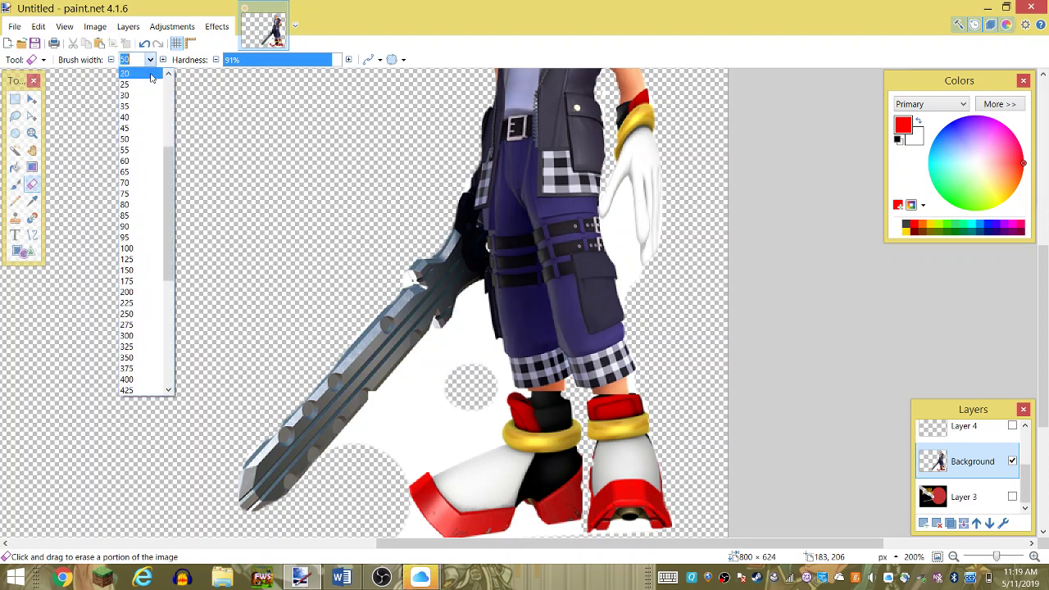
pyautogui.click(137, 75)
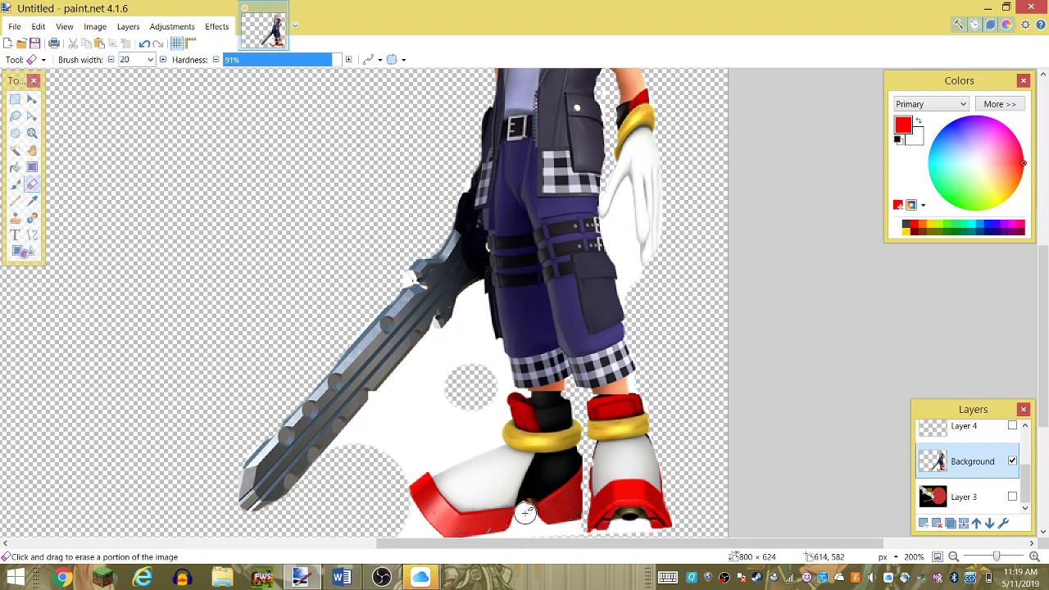
pyautogui.scroll(-1, 545, 524)
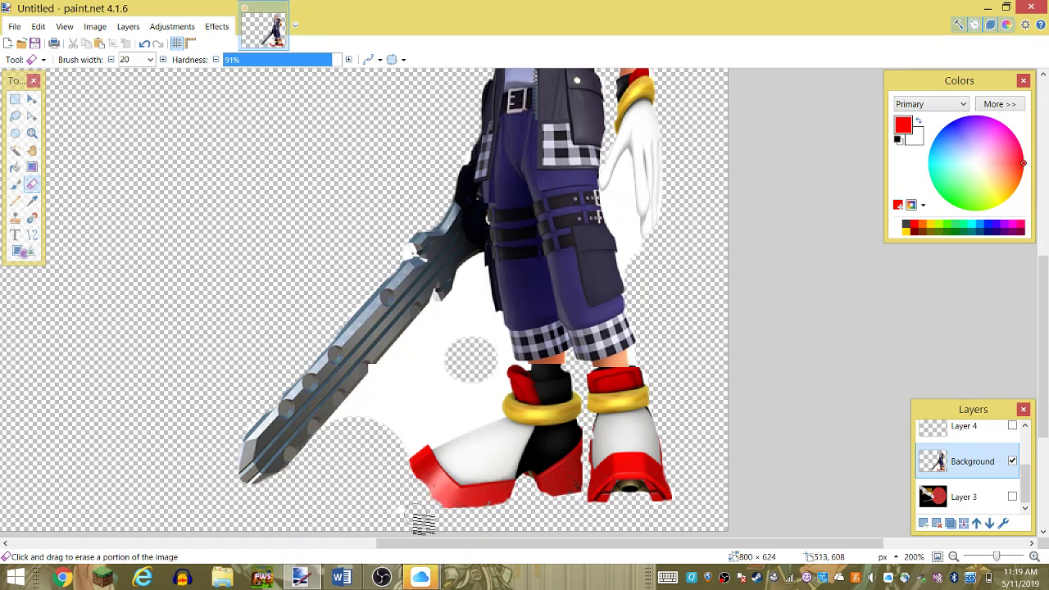
pyautogui.scroll(2, 485, 371)
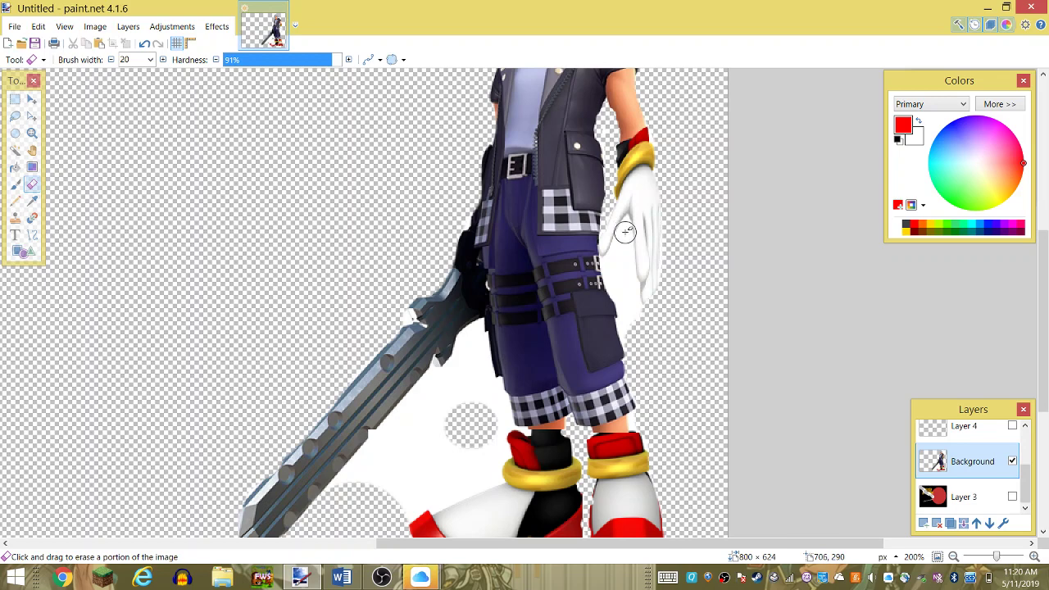
pyautogui.moveTo(627, 221)
pyautogui.mouseDown()
pyautogui.moveTo(629, 262)
pyautogui.moveTo(606, 263)
pyautogui.moveTo(631, 326)
pyautogui.mouseUp()
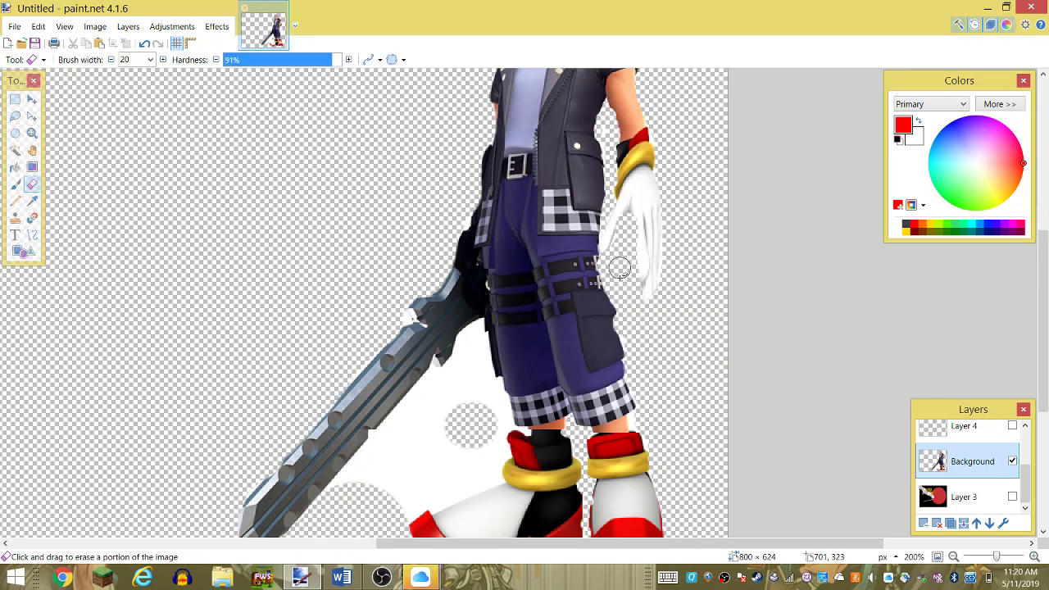
pyautogui.scroll(3, 622, 262)
pyautogui.scroll(4, 621, 287)
pyautogui.scroll(-15, 618, 287)
pyautogui.scroll(-3, 421, 195)
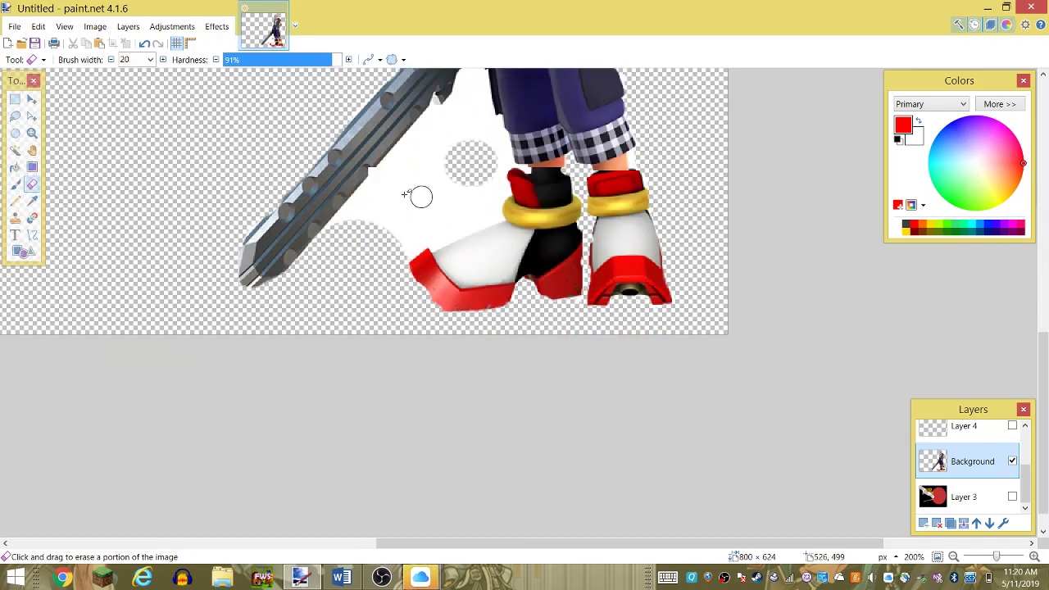
pyautogui.scroll(-1, 369, 200)
pyautogui.scroll(8, 368, 201)
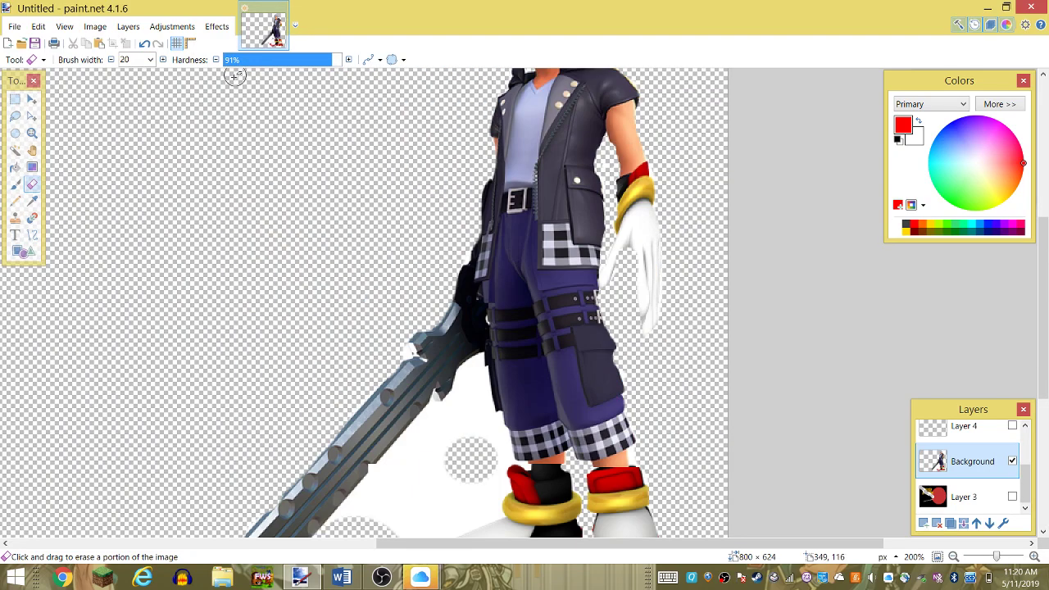
pyautogui.click(150, 61)
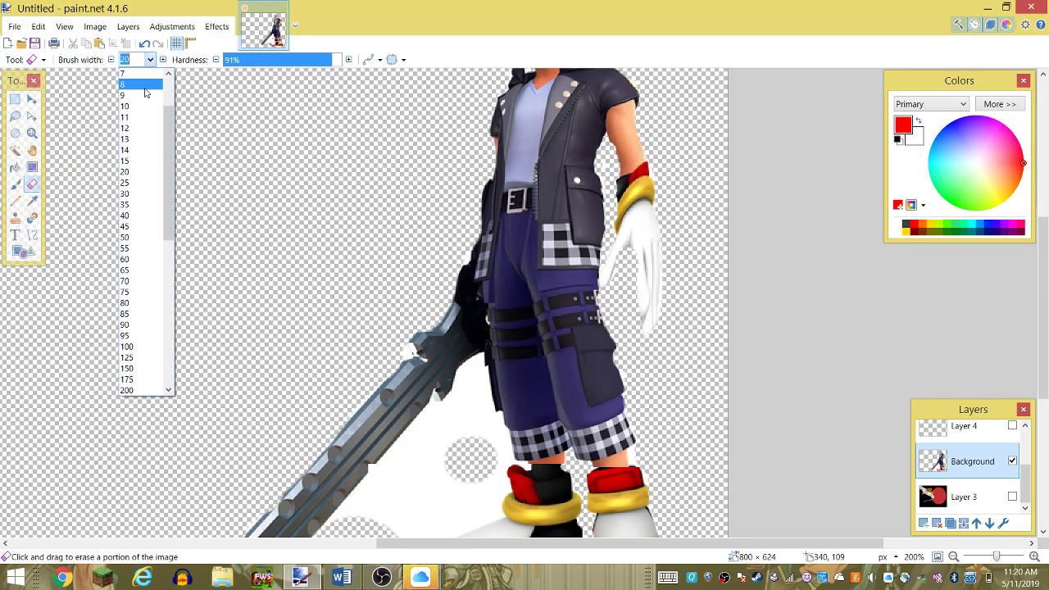
# - With a 10 px eraser, clear white along the sword's edge and the blob left of the red shoe
pyautogui.click(139, 104)
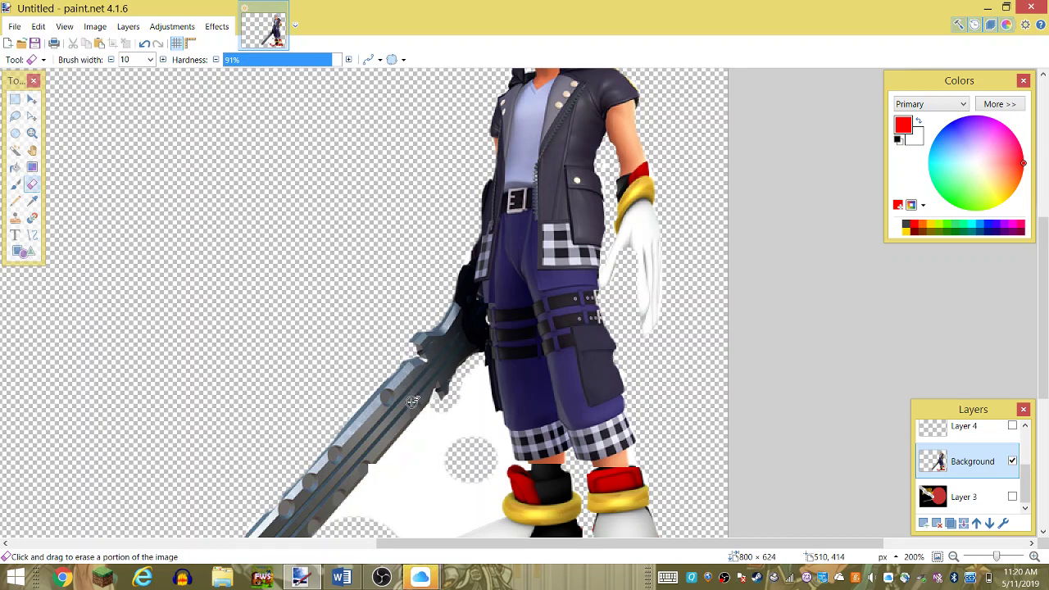
pyautogui.scroll(-2, 413, 401)
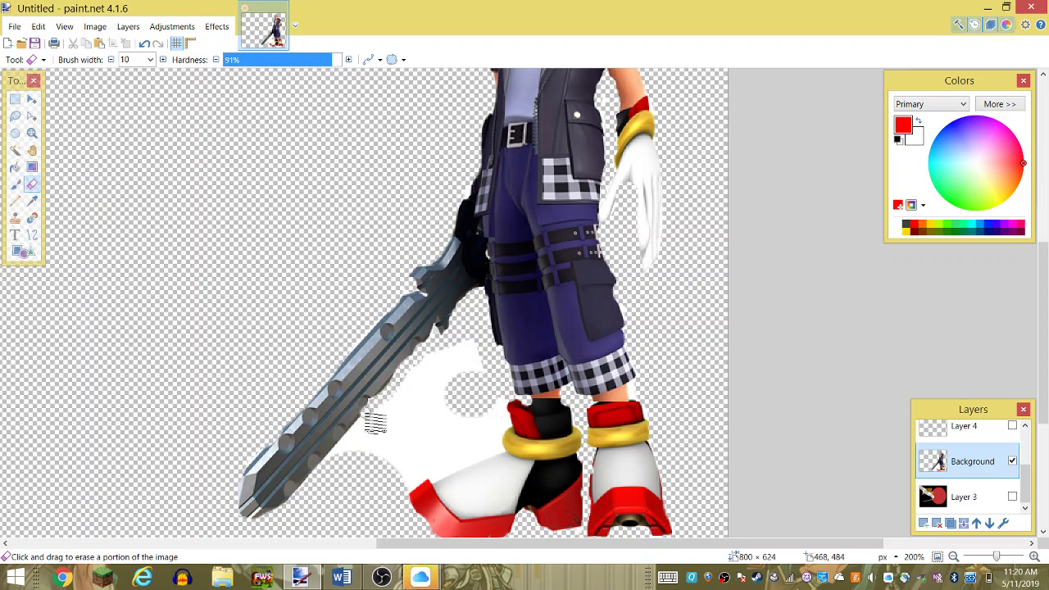
pyautogui.moveTo(373, 426)
pyautogui.mouseDown()
pyautogui.moveTo(343, 469)
pyautogui.moveTo(468, 358)
pyautogui.moveTo(429, 368)
pyautogui.moveTo(399, 418)
pyautogui.moveTo(361, 440)
pyautogui.moveTo(363, 464)
pyautogui.moveTo(468, 370)
pyautogui.moveTo(410, 402)
pyautogui.moveTo(399, 440)
pyautogui.moveTo(374, 445)
pyautogui.moveTo(398, 417)
pyautogui.moveTo(368, 442)
pyautogui.moveTo(398, 467)
pyautogui.moveTo(454, 394)
pyautogui.moveTo(454, 408)
pyautogui.mouseUp()
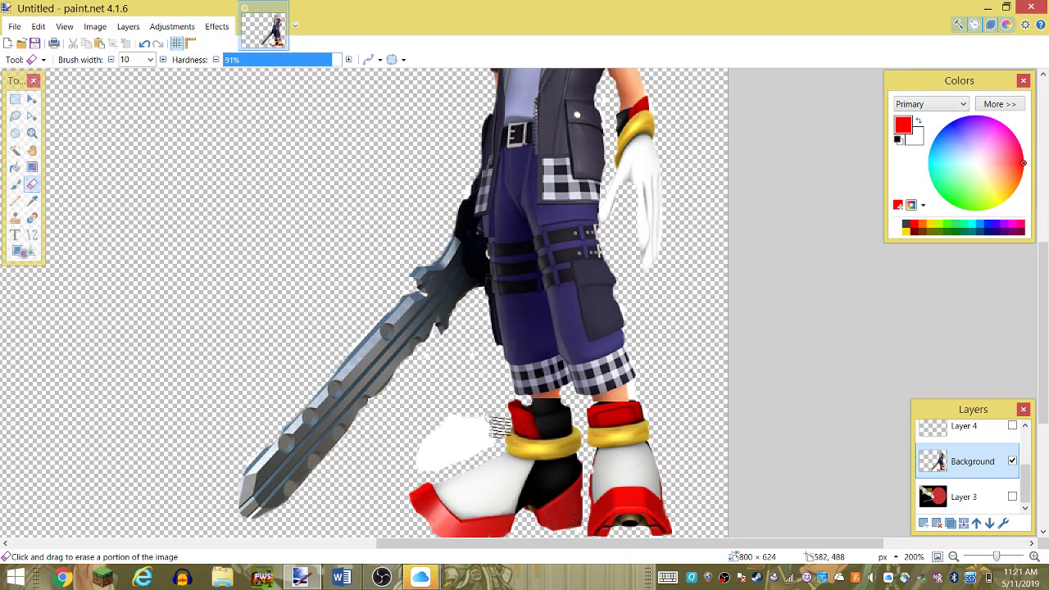
pyautogui.moveTo(489, 455)
pyautogui.mouseDown()
pyautogui.moveTo(436, 476)
pyautogui.moveTo(428, 465)
pyautogui.moveTo(469, 420)
pyautogui.moveTo(492, 442)
pyautogui.moveTo(455, 429)
pyautogui.moveTo(487, 455)
pyautogui.moveTo(447, 443)
pyautogui.moveTo(463, 443)
pyautogui.moveTo(463, 462)
pyautogui.moveTo(441, 471)
pyautogui.moveTo(456, 449)
pyautogui.moveTo(416, 465)
pyautogui.mouseUp()
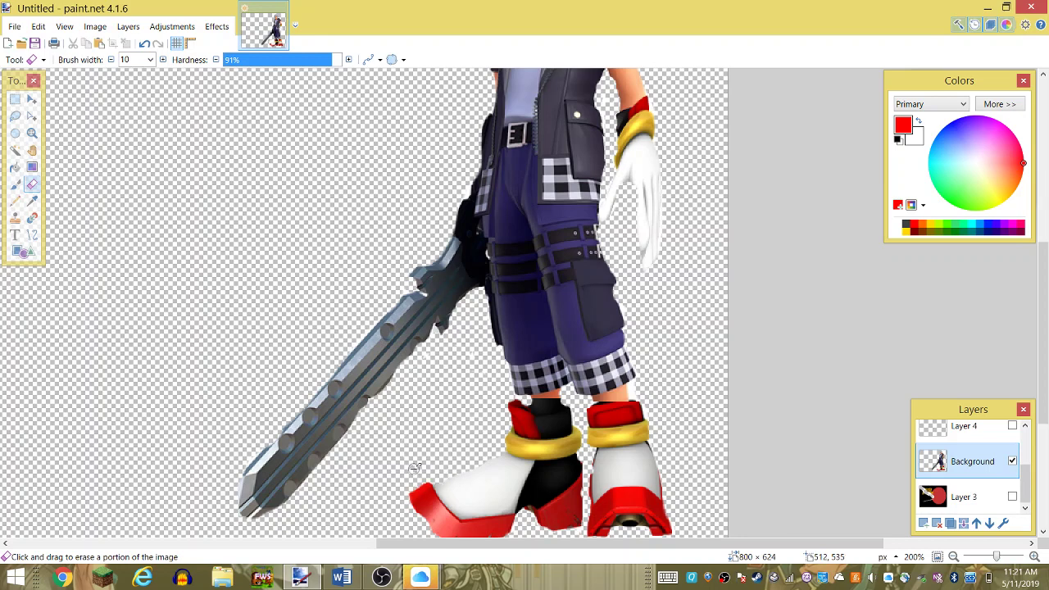
pyautogui.scroll(-1, 416, 457)
pyautogui.scroll(1, 417, 412)
# - Set the eraser width to 1 px and zoom in on the torso for fine cleanup
pyautogui.scroll(2, 153, 73)
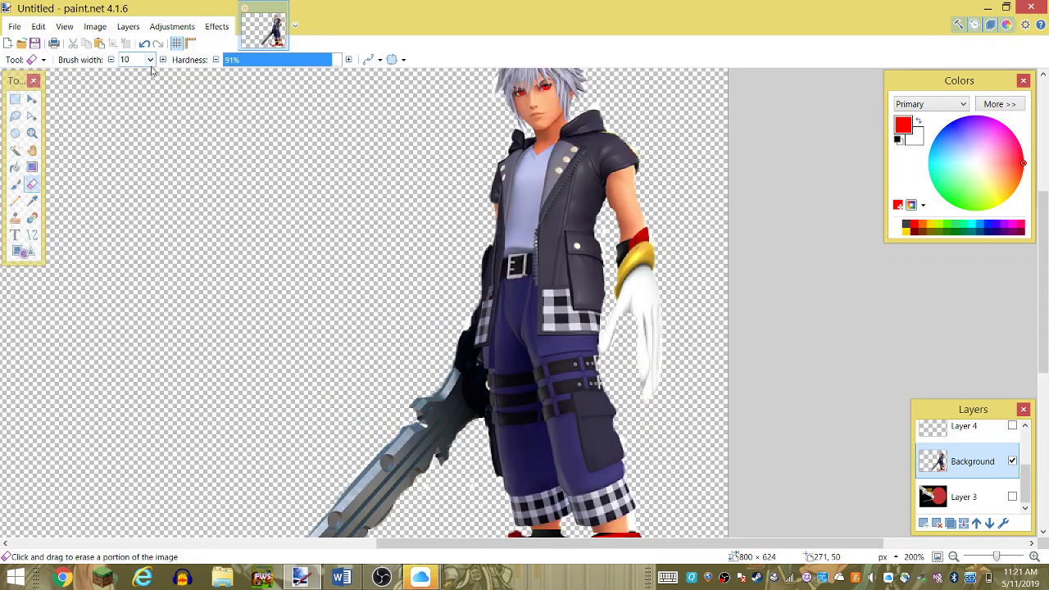
pyautogui.click(150, 60)
pyautogui.click(138, 75)
pyautogui.moveTo(1043, 320); pyautogui.dragTo(1045, 336)
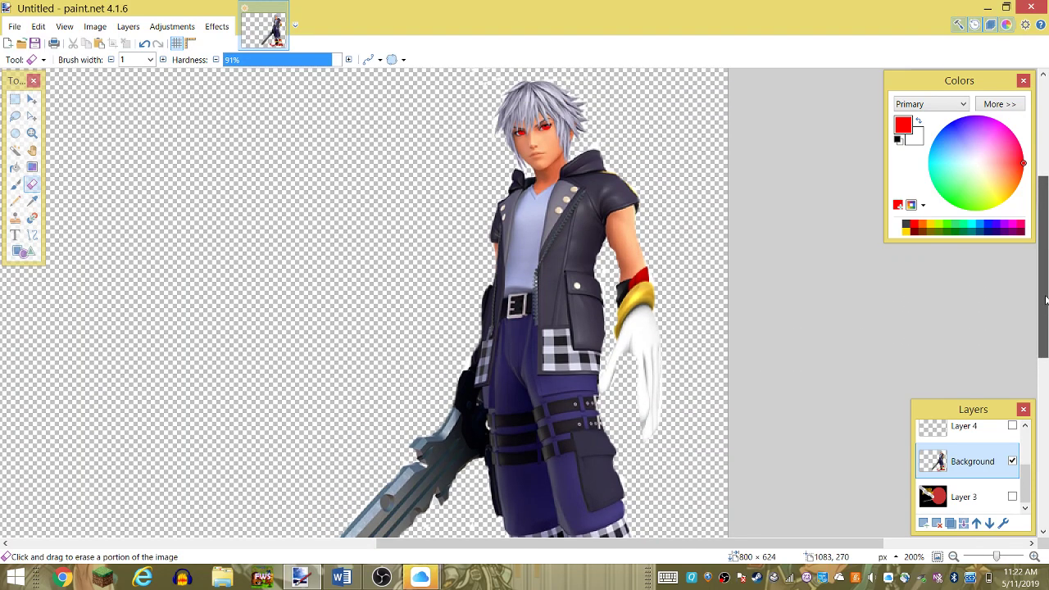
pyautogui.keyDown('ctrl'); pyautogui.scroll(1, 807, 313); pyautogui.keyUp('ctrl')
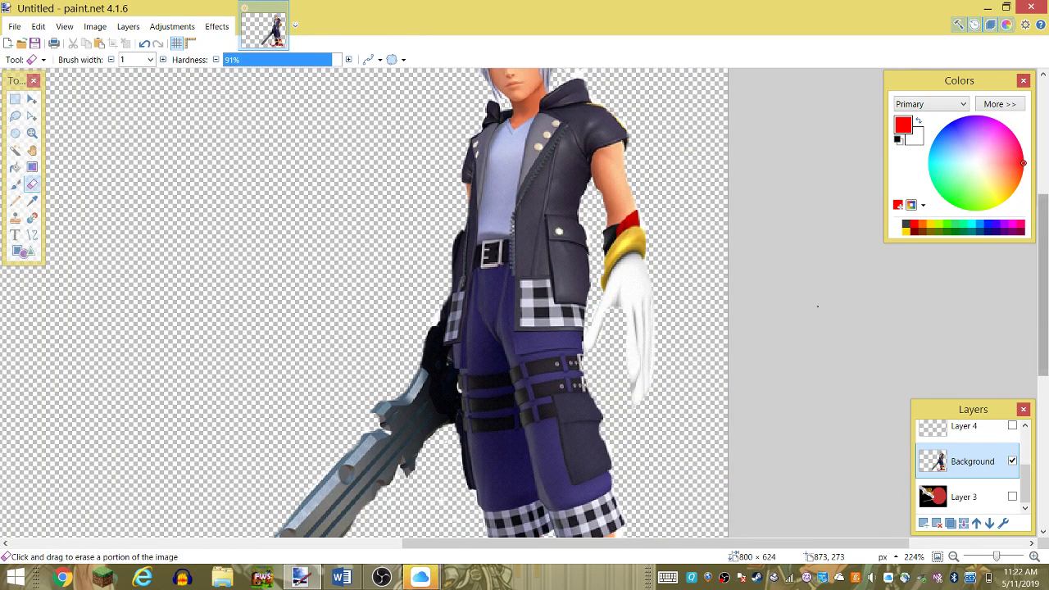
pyautogui.keyDown('ctrl'); pyautogui.scroll(1, 808, 313); pyautogui.keyUp('ctrl')
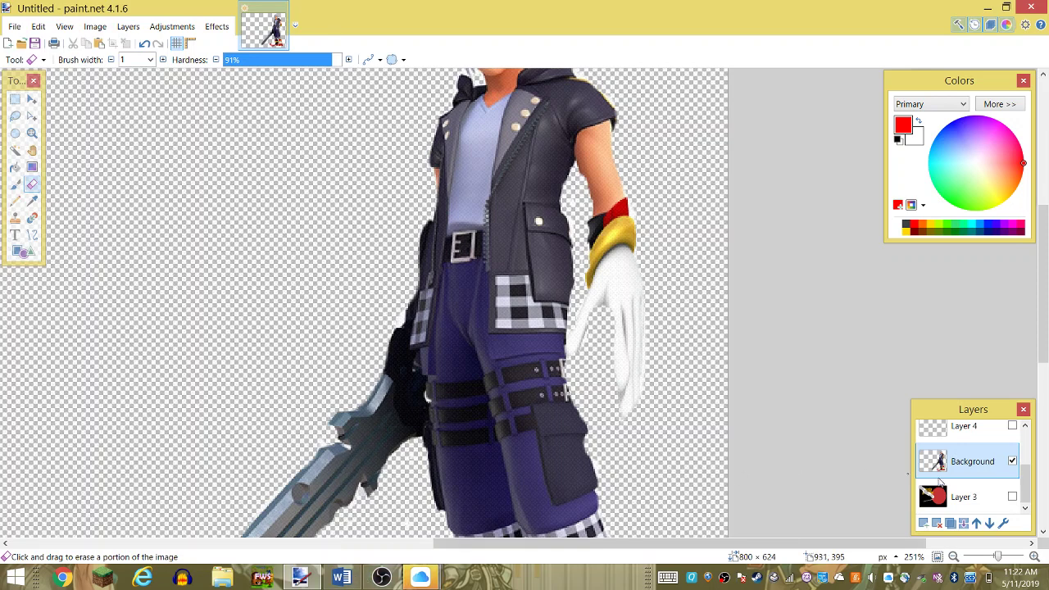
# - Show Layer 3, hide the Background layer, and make Layer 3 the active layer
pyautogui.click(1013, 496)
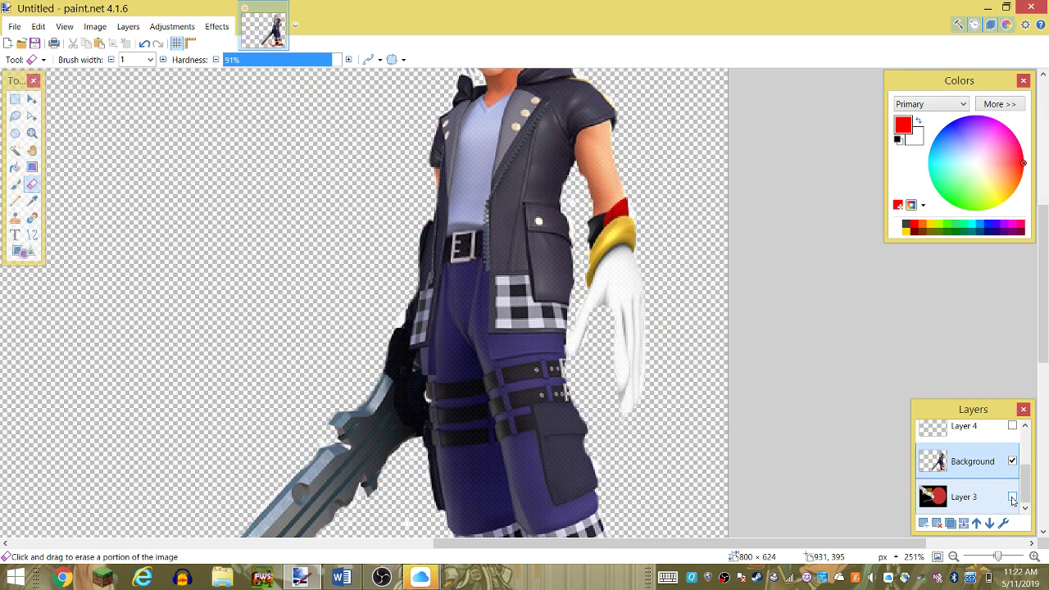
pyautogui.click(1012, 497)
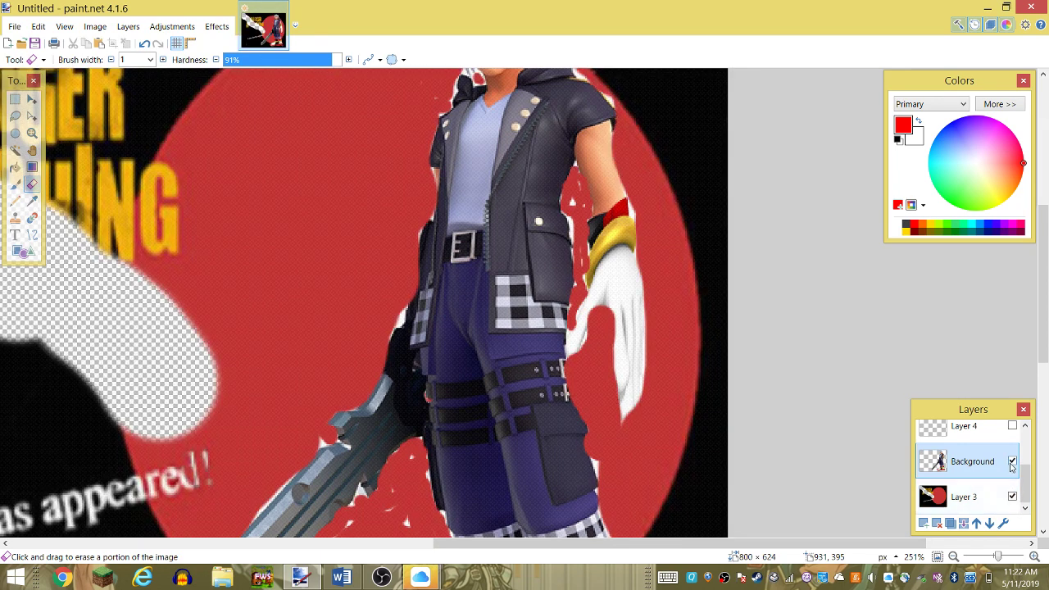
pyautogui.click(1012, 461)
pyautogui.scroll(-2, 1042, 321)
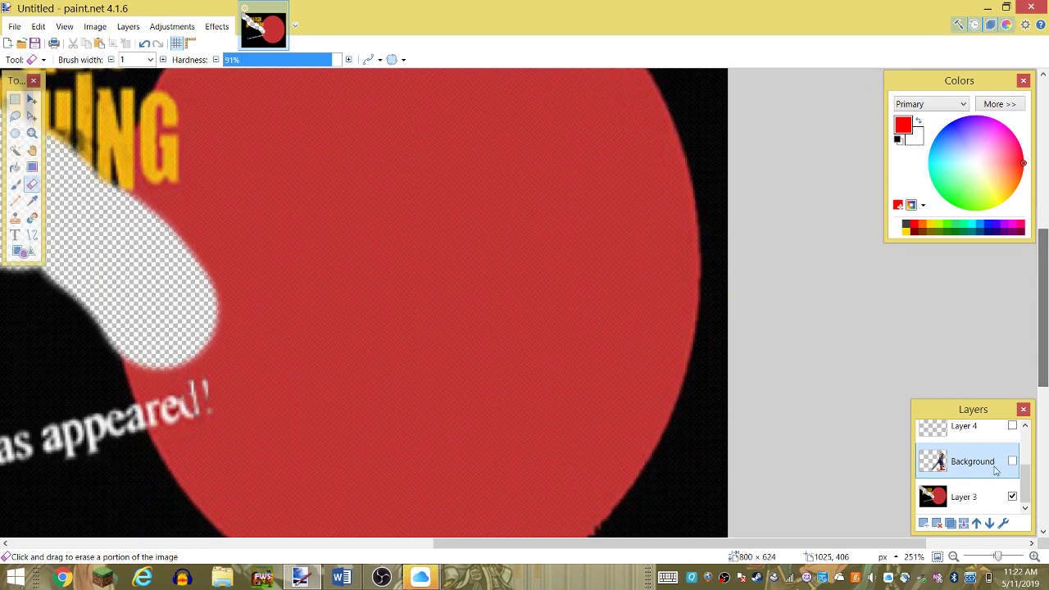
pyautogui.click(973, 496)
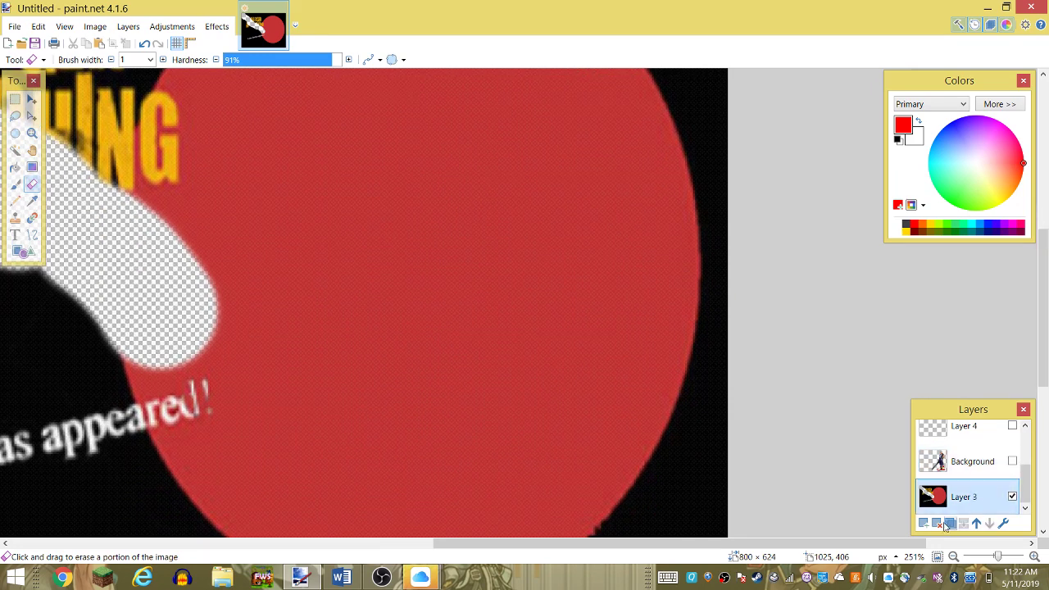
pyautogui.scroll(-1, 815, 331)
pyautogui.scroll(-1, 829, 280)
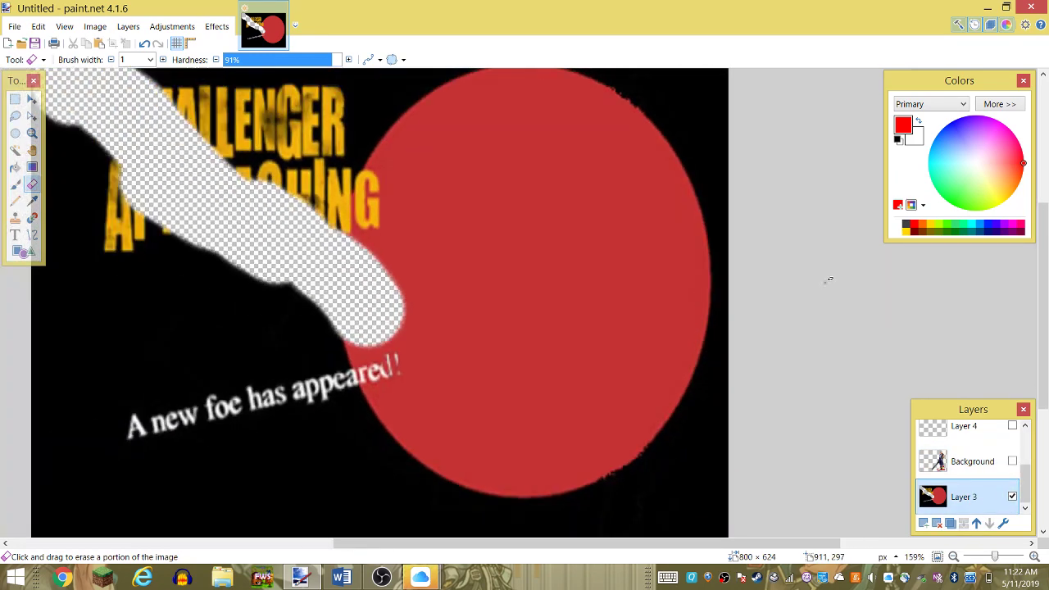
pyautogui.scroll(-1, 828, 280)
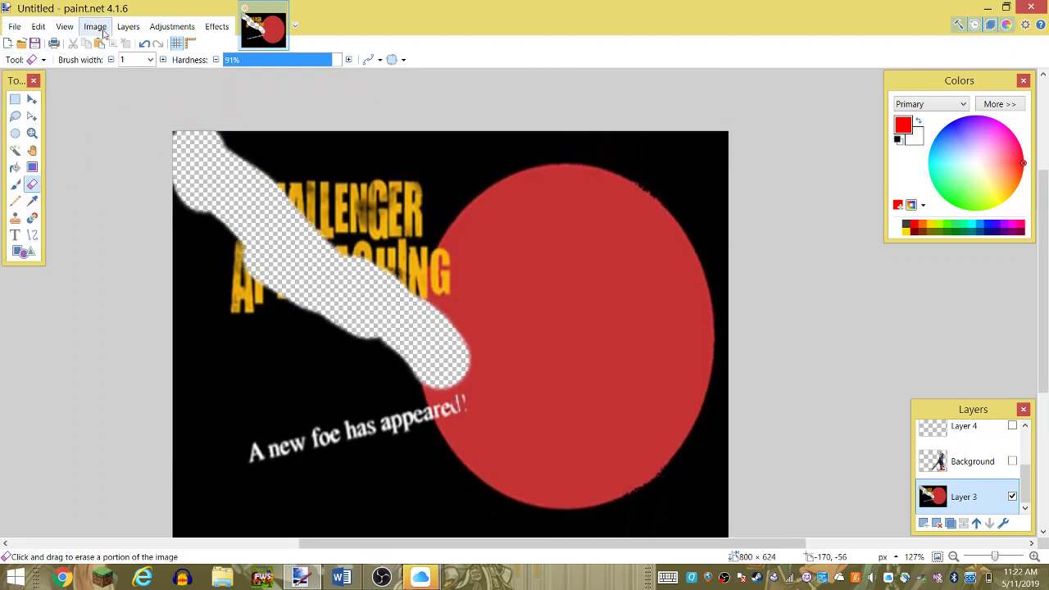
# - Set the eraser to 1800 px and erase Layer 3 completely to transparency
pyautogui.click(151, 60)
pyautogui.scroll(-3, 156, 246)
pyautogui.scroll(-5, 156, 276)
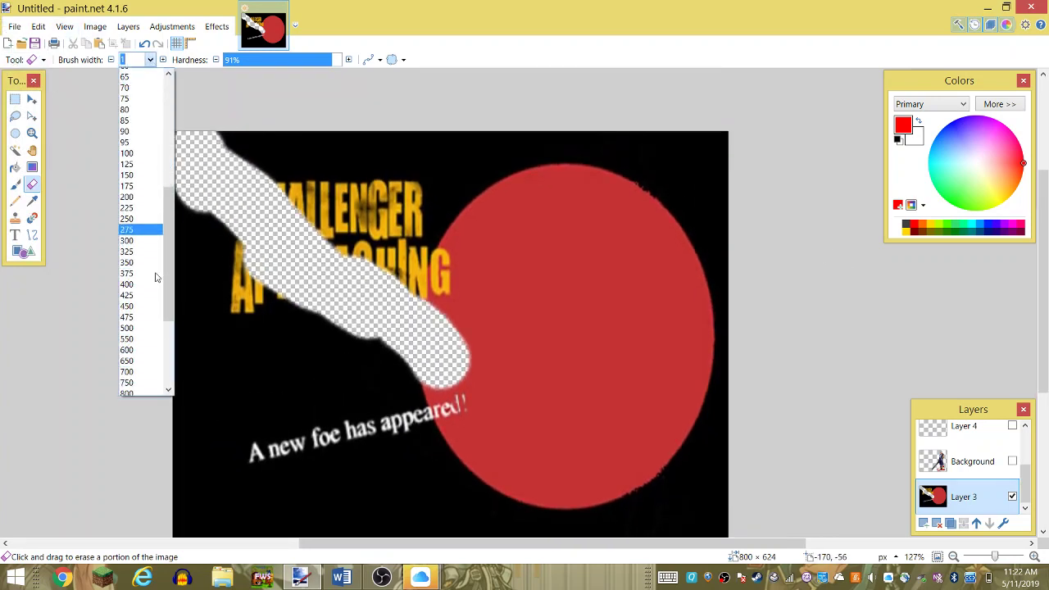
pyautogui.scroll(-5, 156, 276)
pyautogui.click(140, 359)
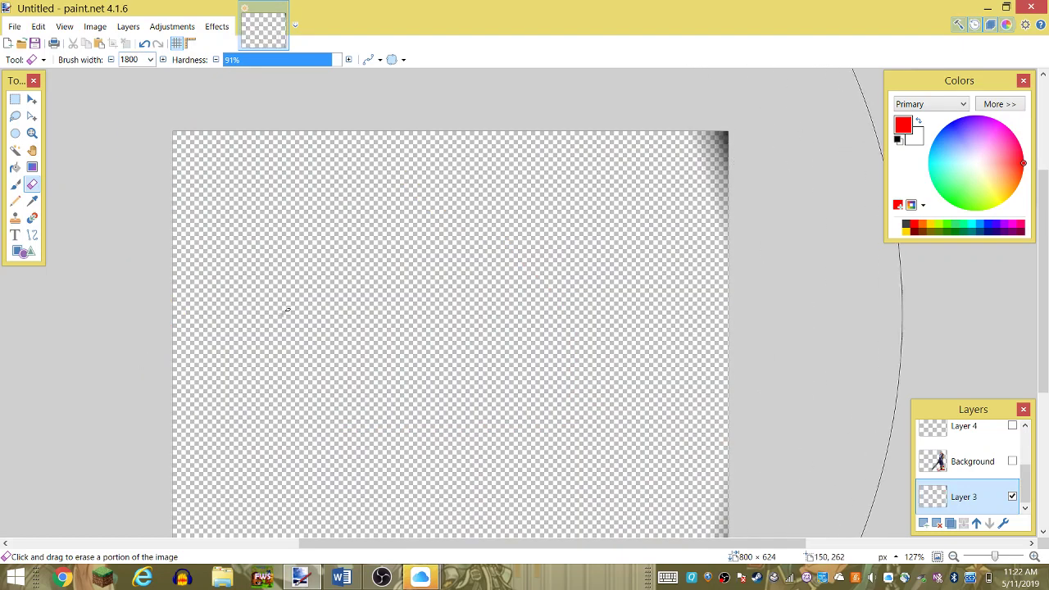
pyautogui.click(321, 326)
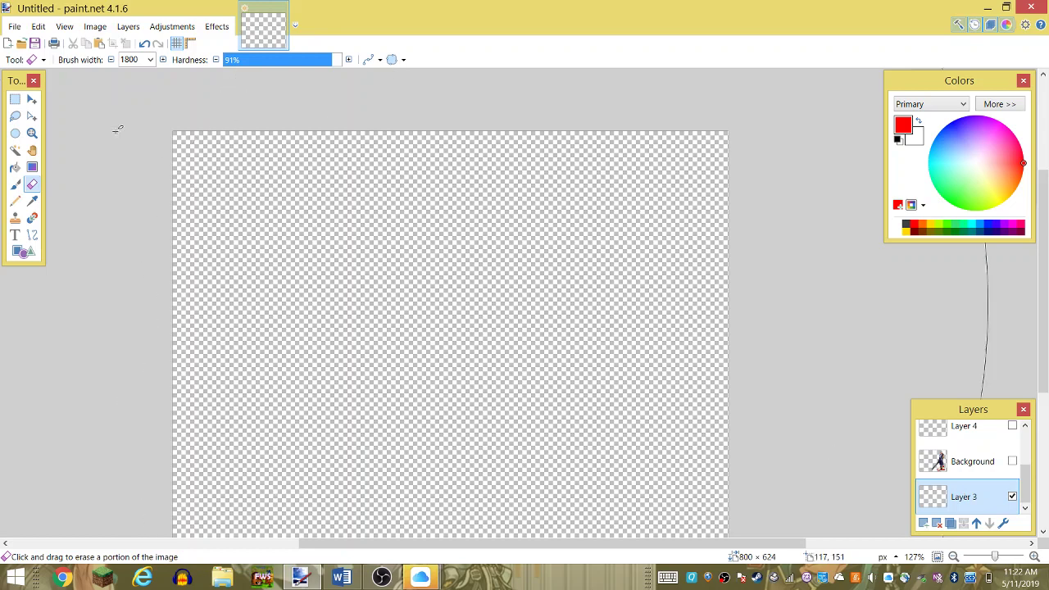
# - Reset the eraser brush width to 10
pyautogui.click(150, 59)
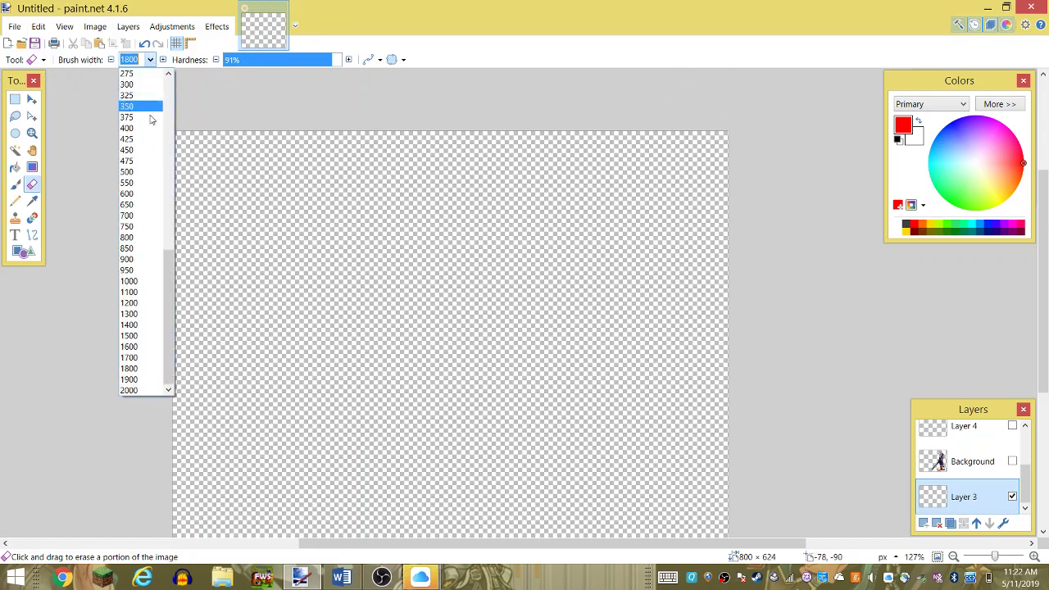
pyautogui.scroll(10, 139, 99)
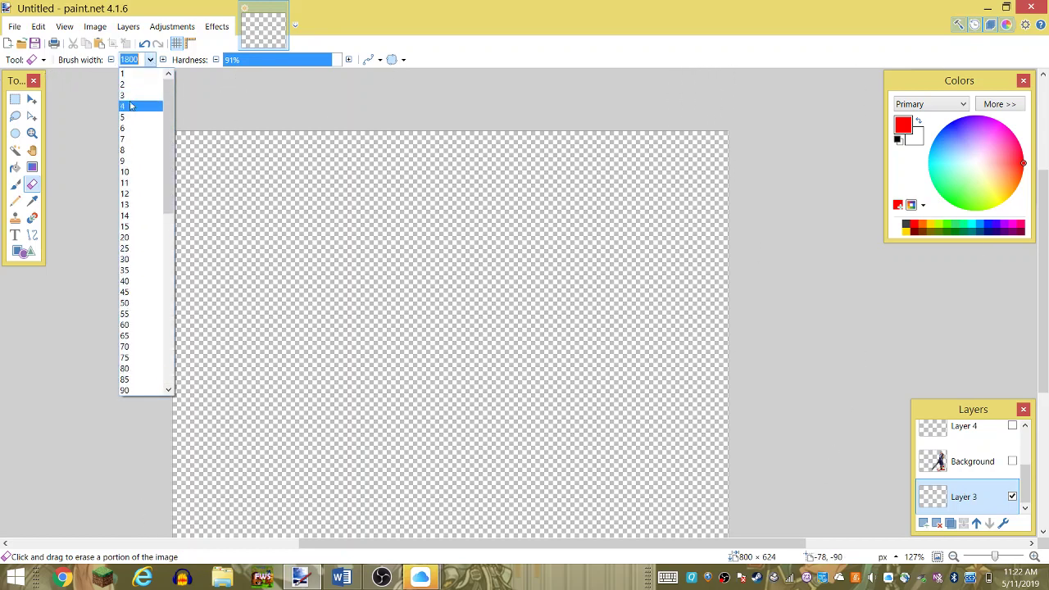
pyautogui.click(122, 173)
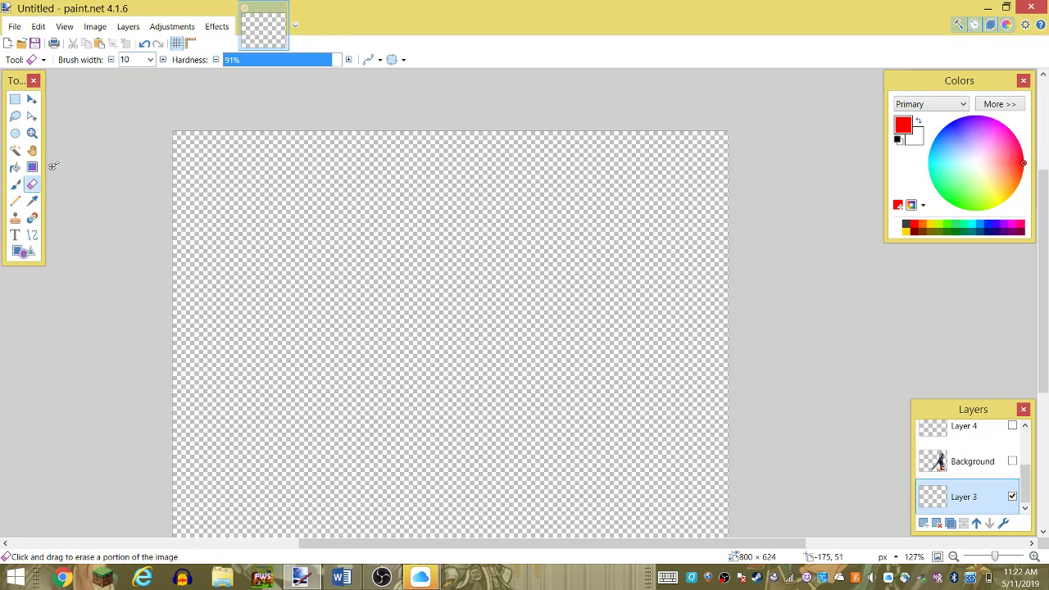
# - Paste the Challenger Approaching image onto Layer 3 and undo an accidental tilt
pyautogui.hotkey('ctrl', 'v')
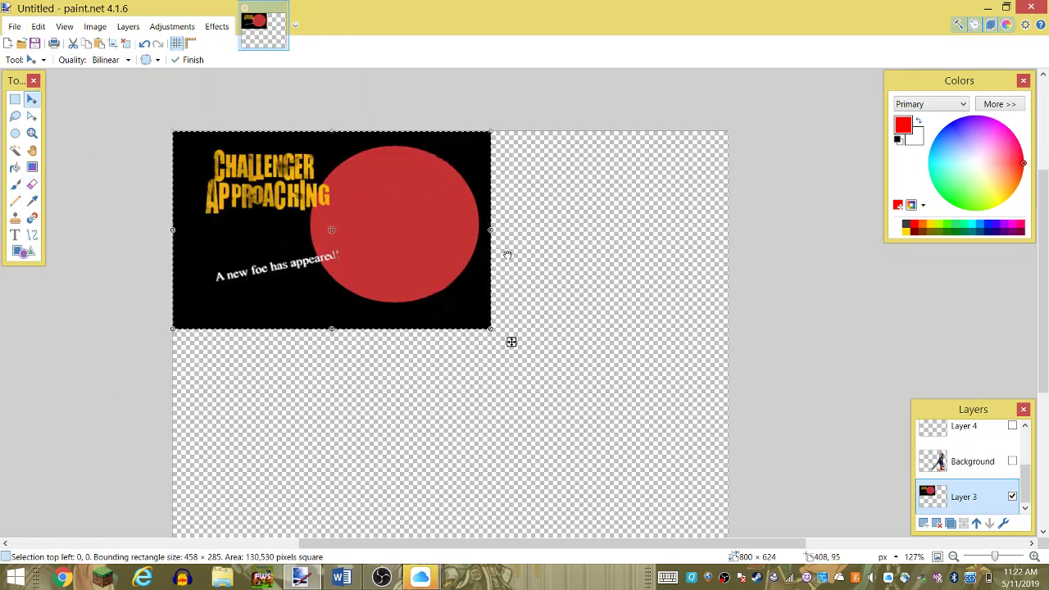
pyautogui.moveTo(511, 341); pyautogui.dragTo(527, 334)
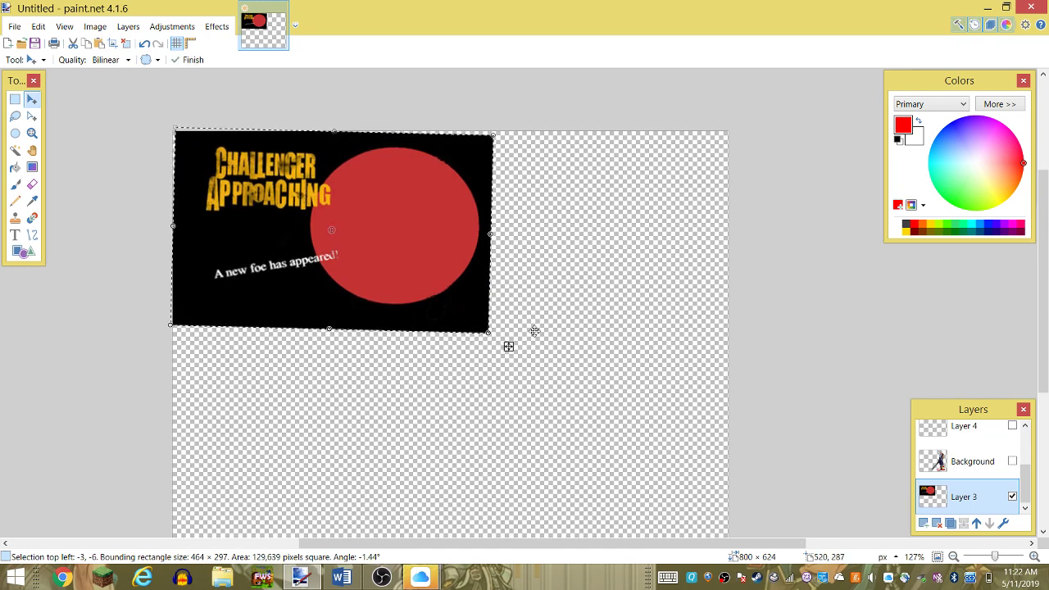
pyautogui.hotkey('ctrl', 'z')
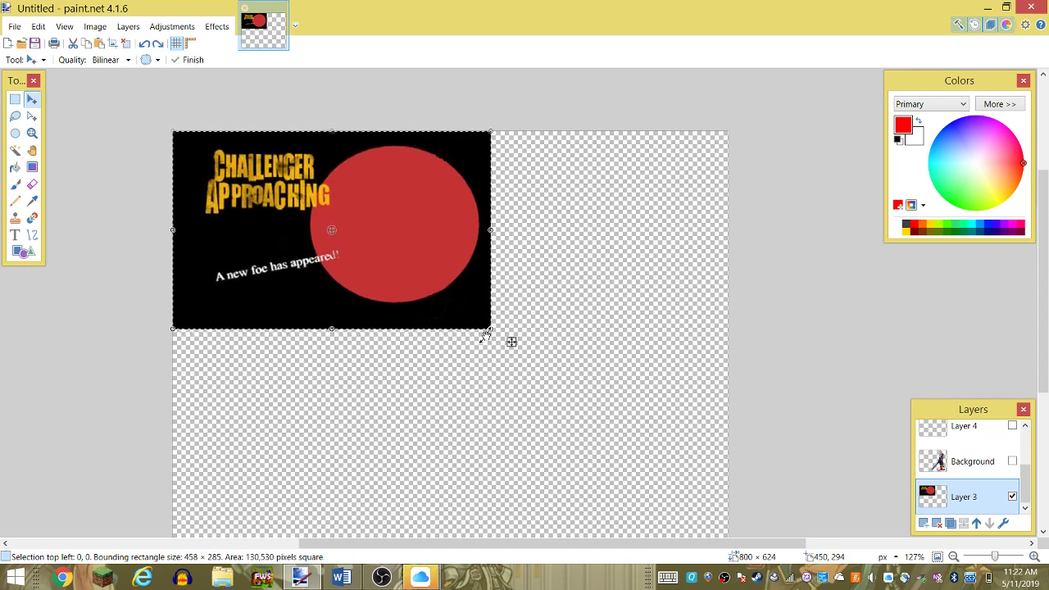
# - Stretch the pasted image from its bottom-right corner to fill the 800×624 canvas
pyautogui.moveTo(512, 341); pyautogui.dragTo(700, 471)
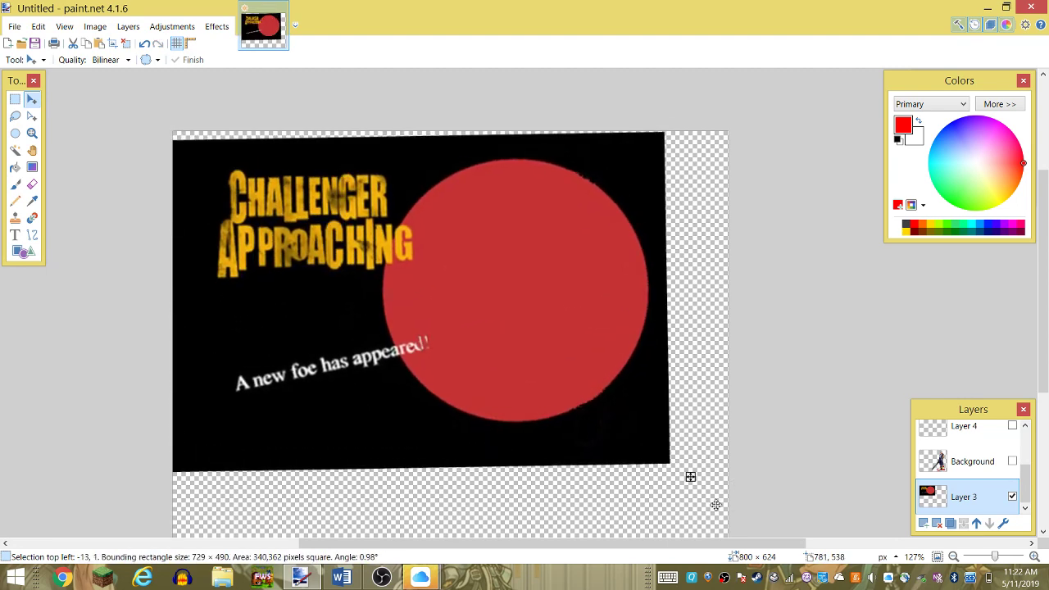
pyautogui.hotkey('ctrl', 'z')
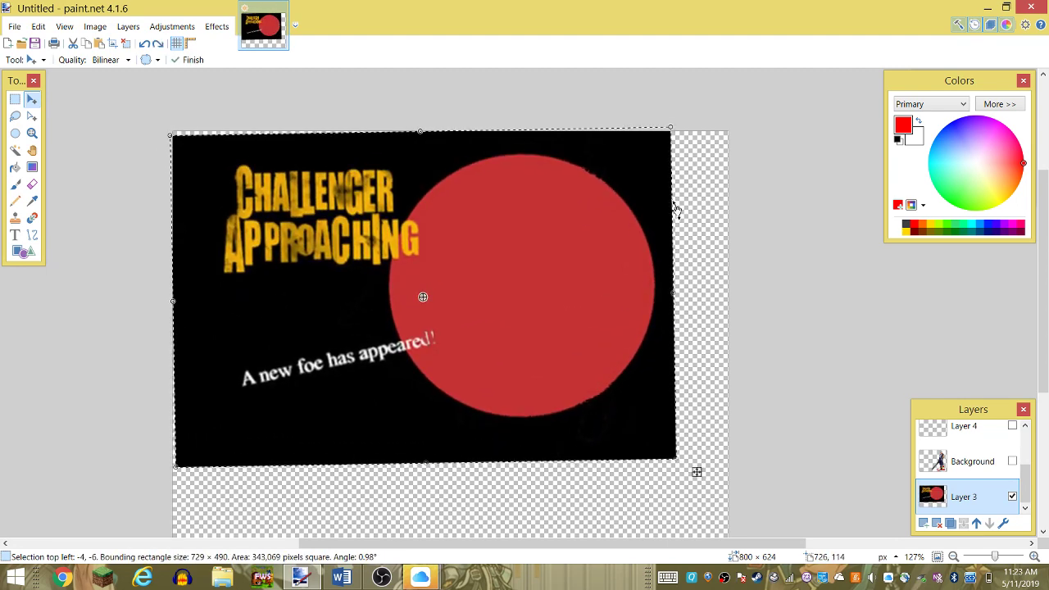
pyautogui.hotkey('ctrl', 'z')
pyautogui.scroll(-3, 676, 209)
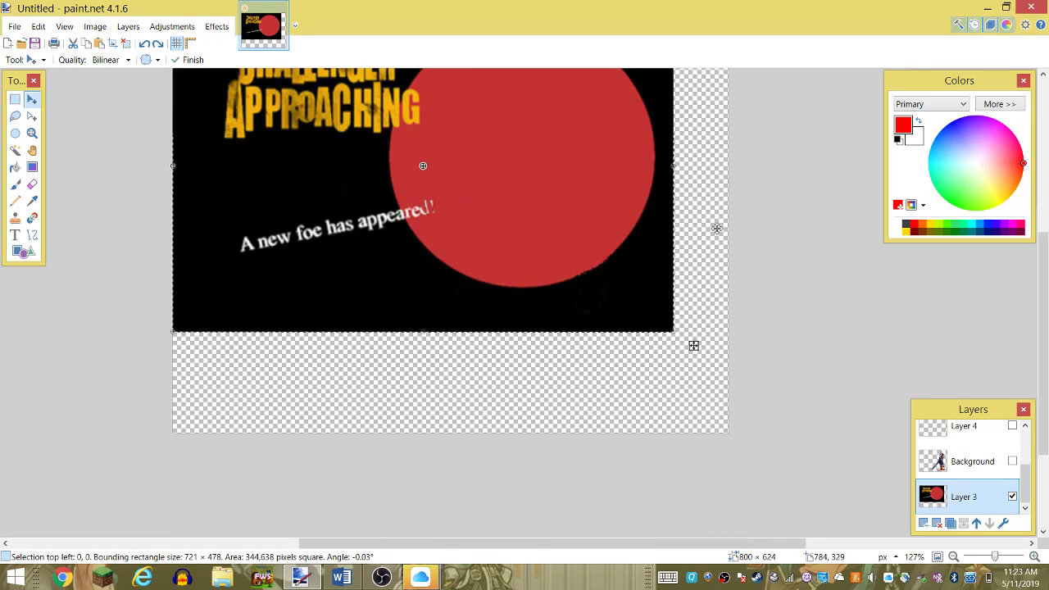
pyautogui.moveTo(686, 339); pyautogui.dragTo(732, 441)
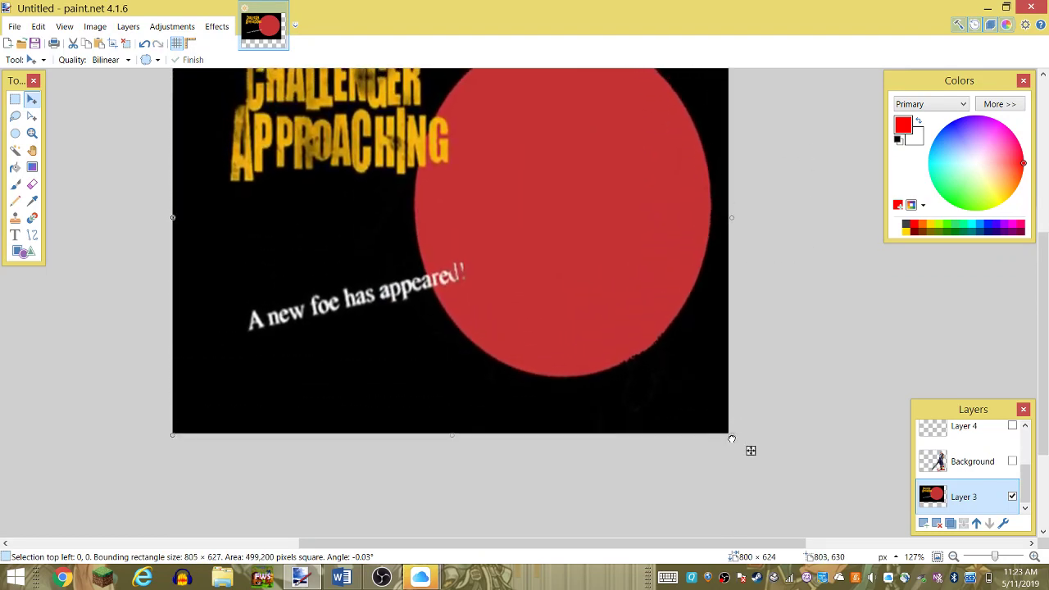
pyautogui.scroll(3, 808, 363)
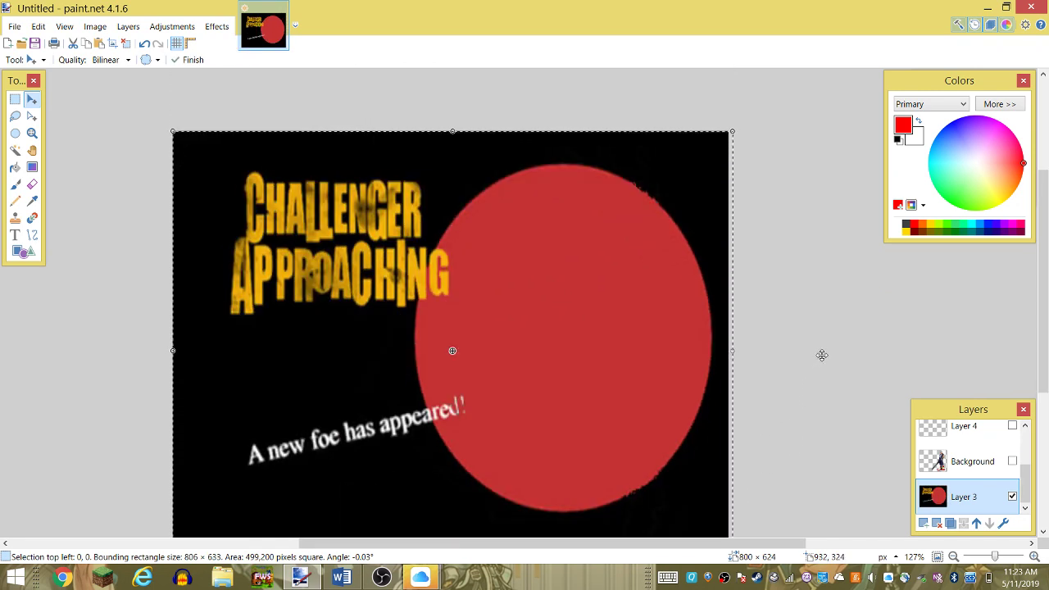
# - Show and select the Background layer, then erase the white fringe around the character's hair, arm and red shoe
pyautogui.click(1012, 462)
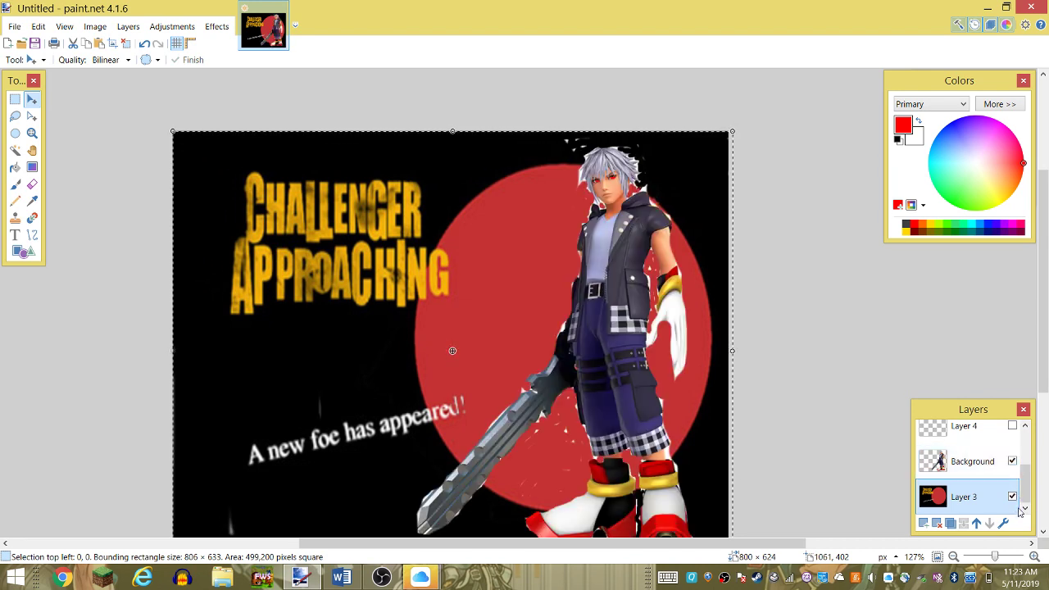
pyautogui.click(997, 463)
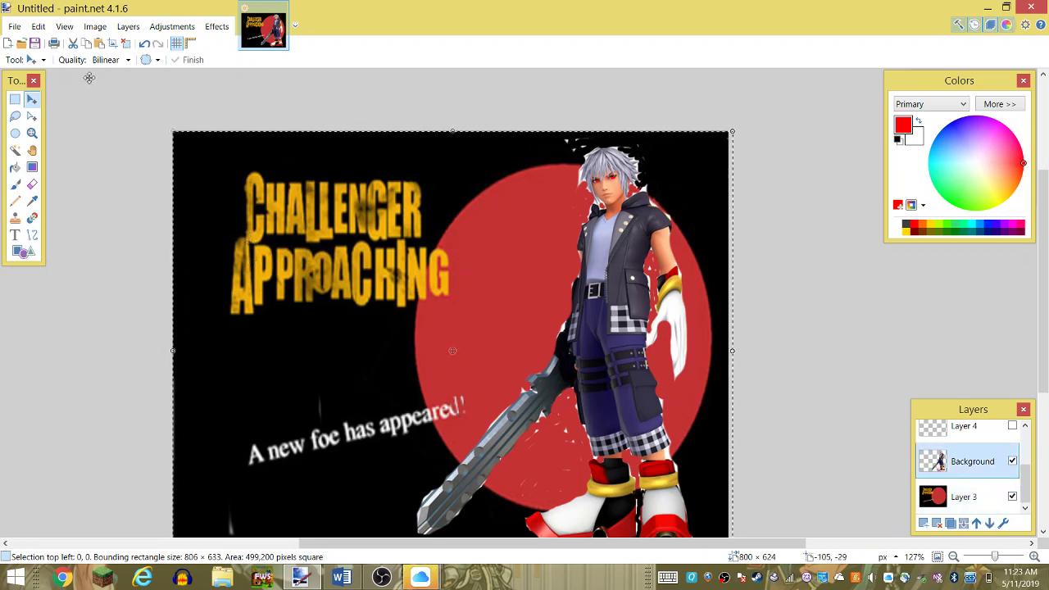
pyautogui.click(32, 184)
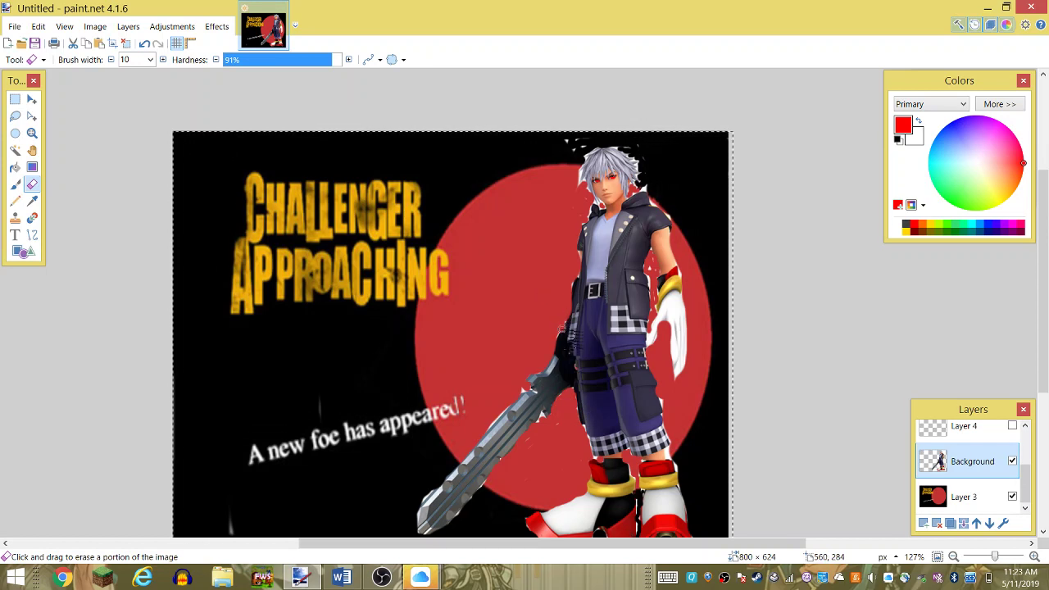
pyautogui.moveTo(583, 146)
pyautogui.mouseDown()
pyautogui.moveTo(563, 140)
pyautogui.moveTo(635, 146)
pyautogui.mouseUp()
pyautogui.moveTo(648, 184)
pyautogui.mouseDown()
pyautogui.moveTo(669, 209)
pyautogui.moveTo(675, 259)
pyautogui.mouseUp()
pyautogui.moveTo(681, 261)
pyautogui.mouseDown()
pyautogui.moveTo(655, 272)
pyautogui.moveTo(651, 245)
pyautogui.moveTo(665, 295)
pyautogui.mouseUp()
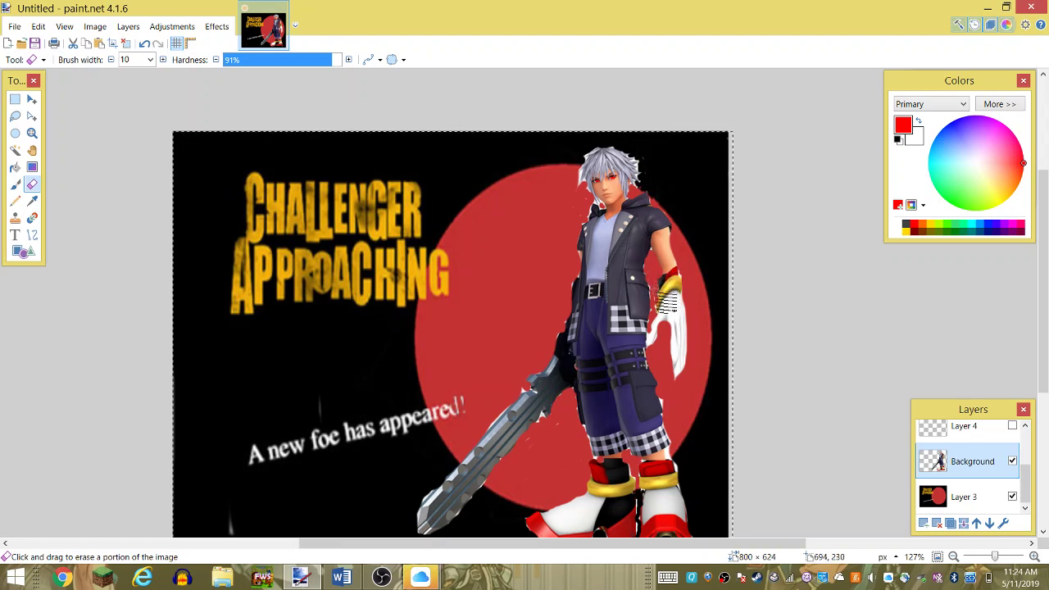
pyautogui.scroll(-2, 696, 254)
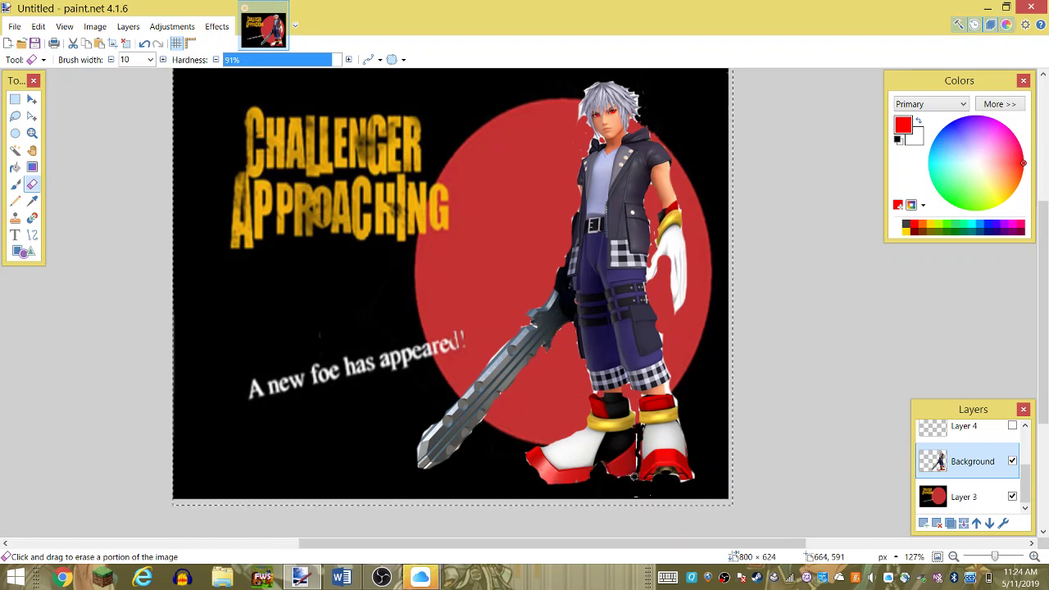
pyautogui.moveTo(639, 465); pyautogui.dragTo(636, 432)
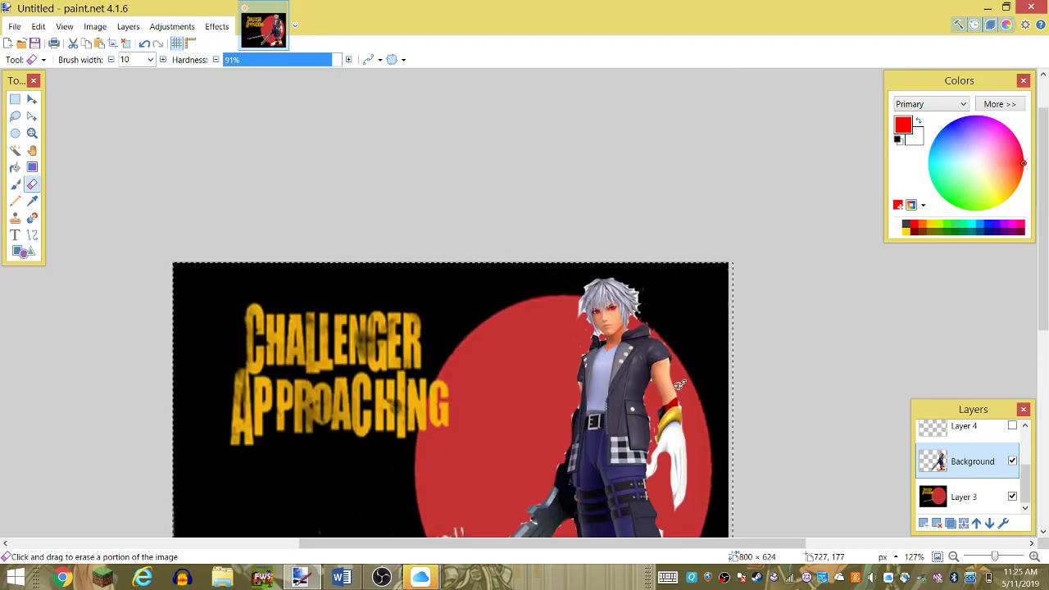
pyautogui.scroll(-1, 679, 394)
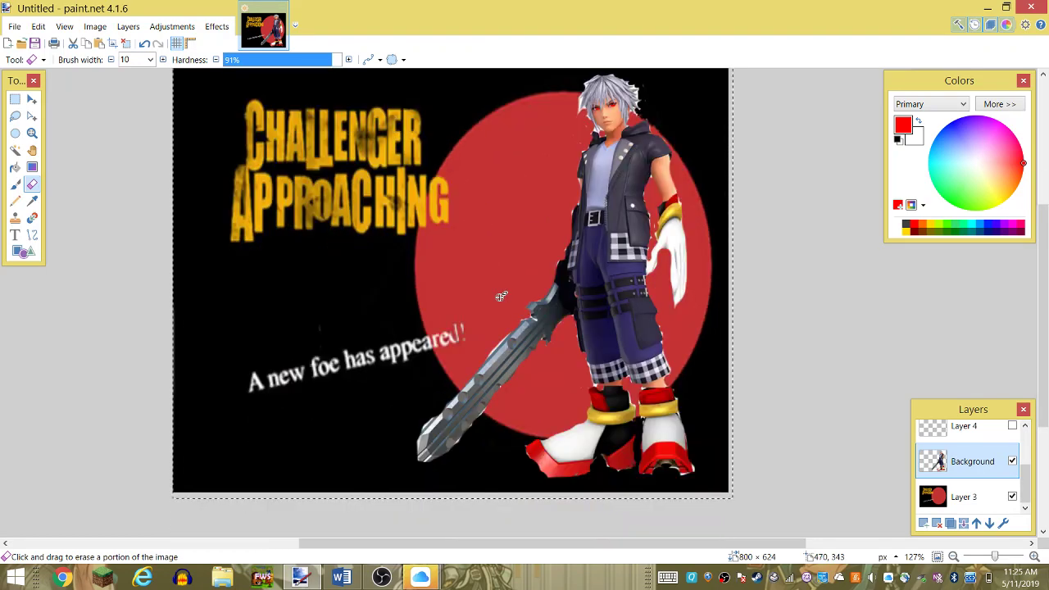
# - Save the composite image under the new name shadku.pdn in the YouTube folder
pyautogui.click(13, 26)
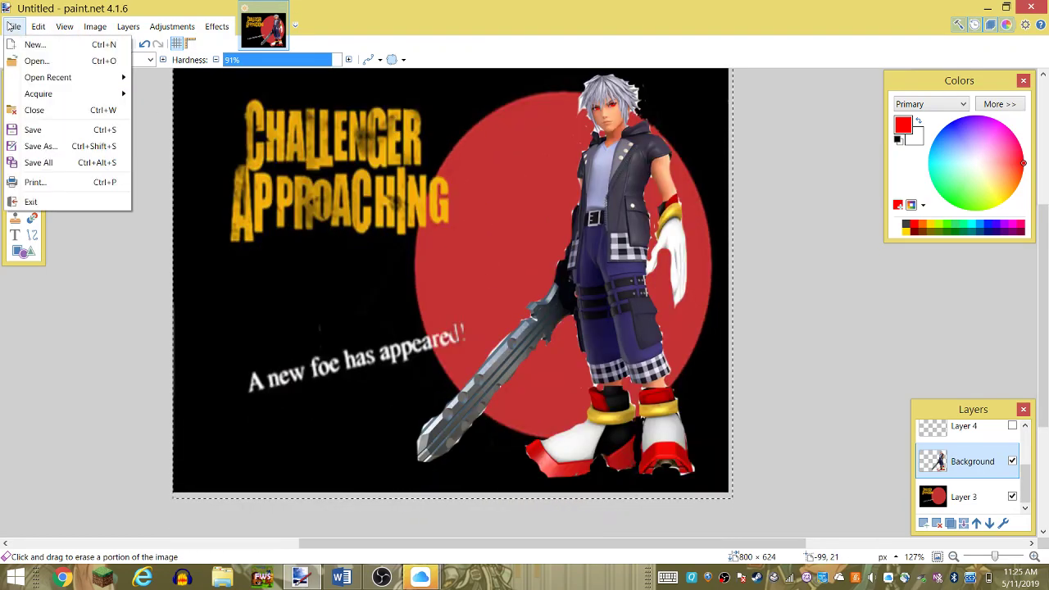
pyautogui.click(39, 146)
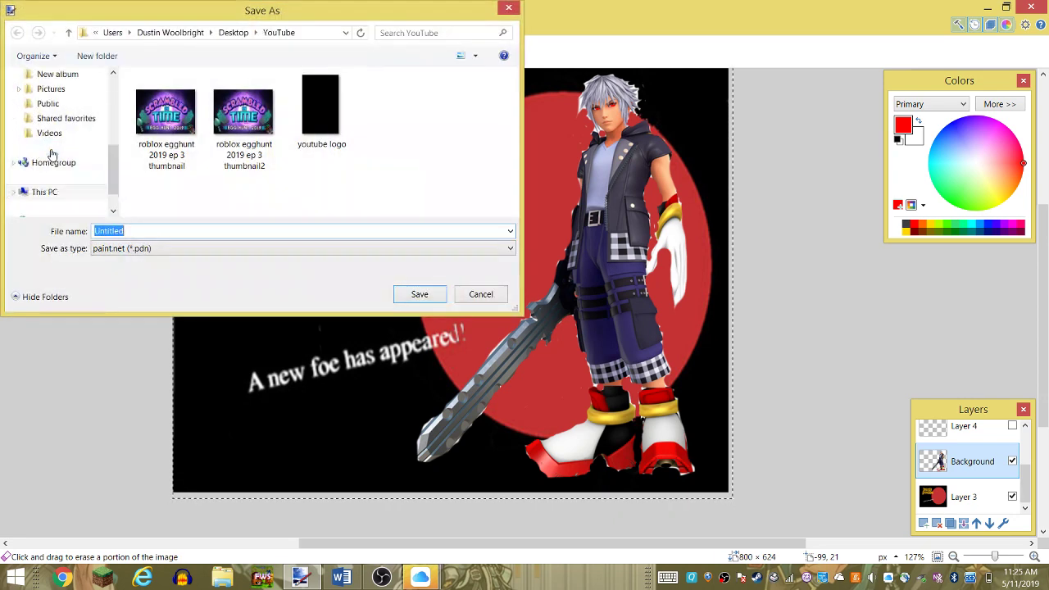
pyautogui.write('s')
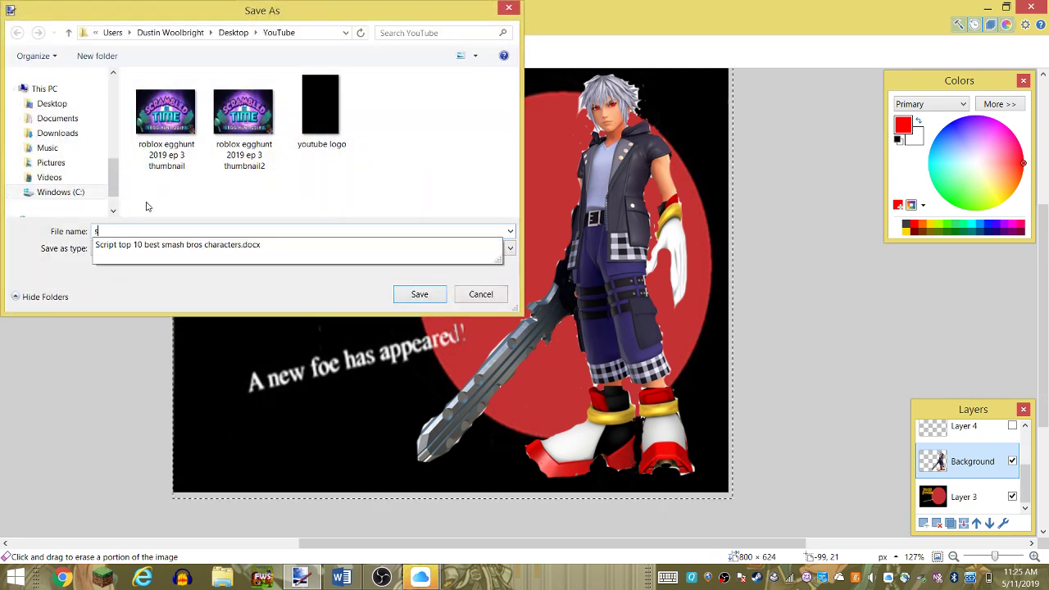
pyautogui.write('had')
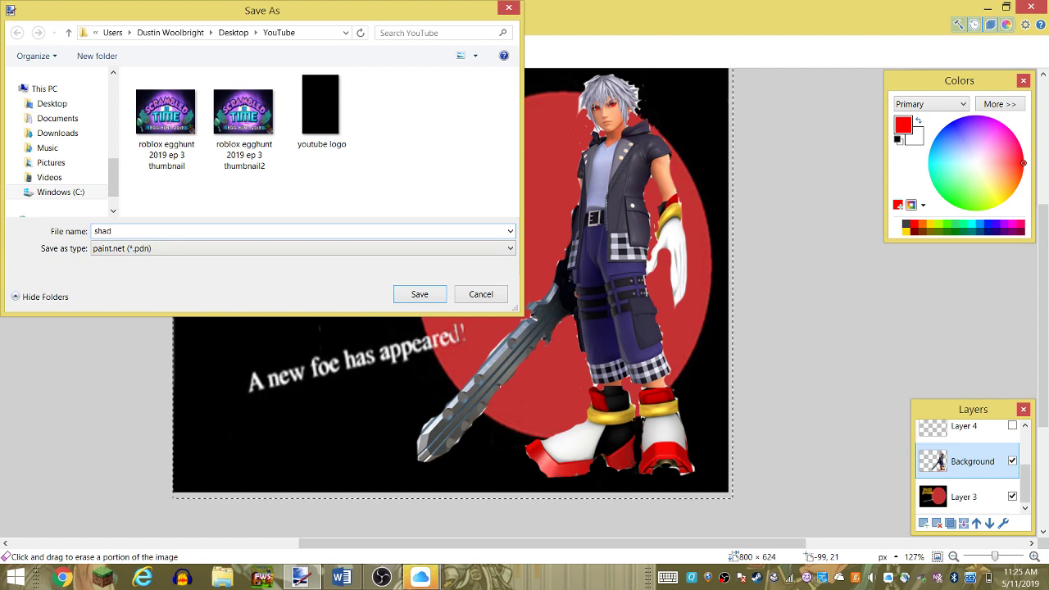
pyautogui.write('k')
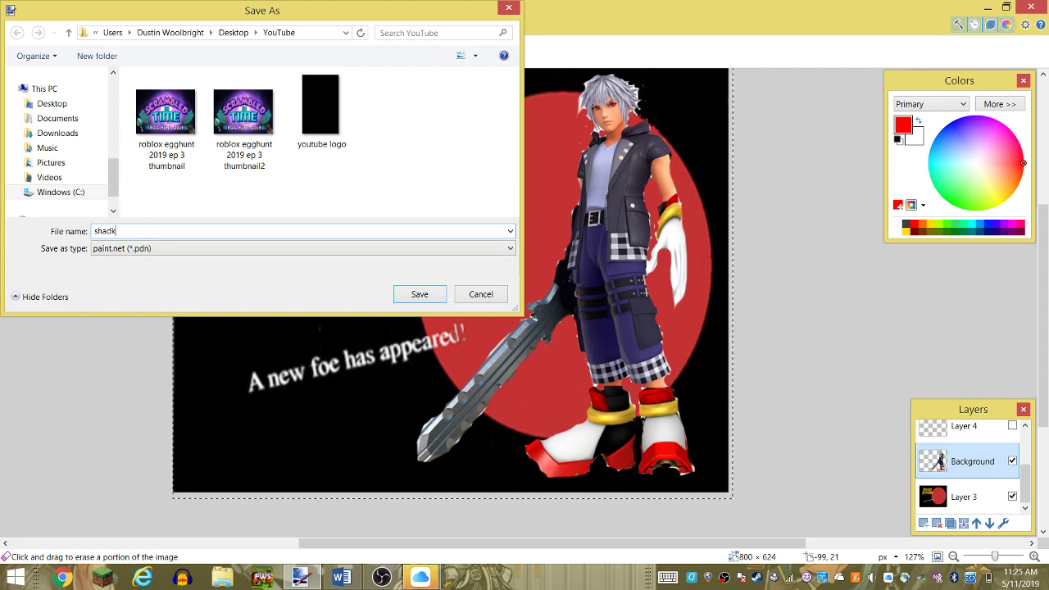
pyautogui.write('u')
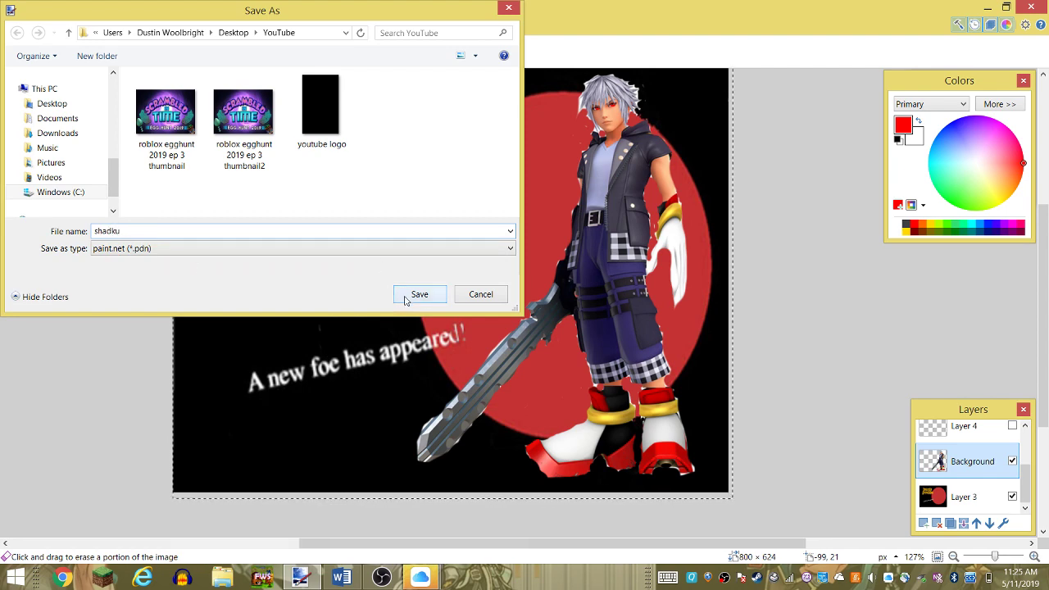
pyautogui.click(405, 296)
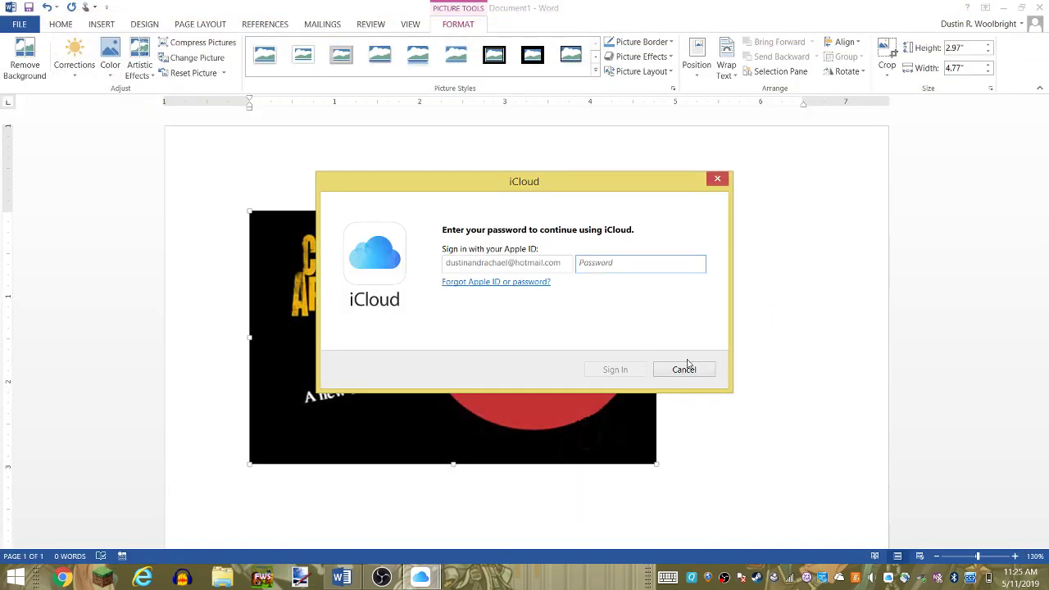
# - Dismiss the iCloud windows and delete the Challenger Approaching picture from the Word page
pyautogui.click(685, 369)
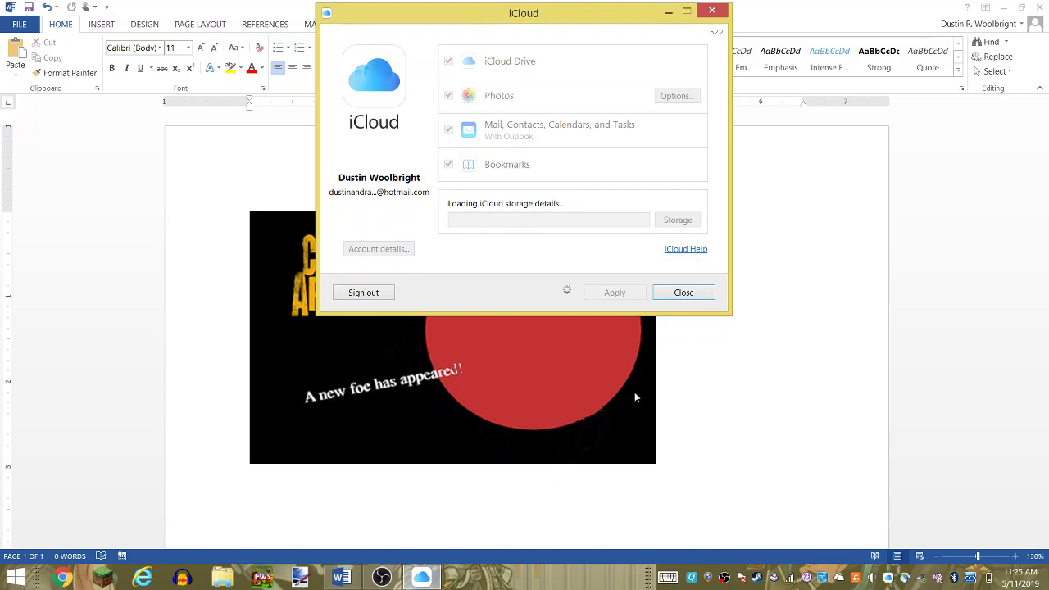
pyautogui.click(677, 295)
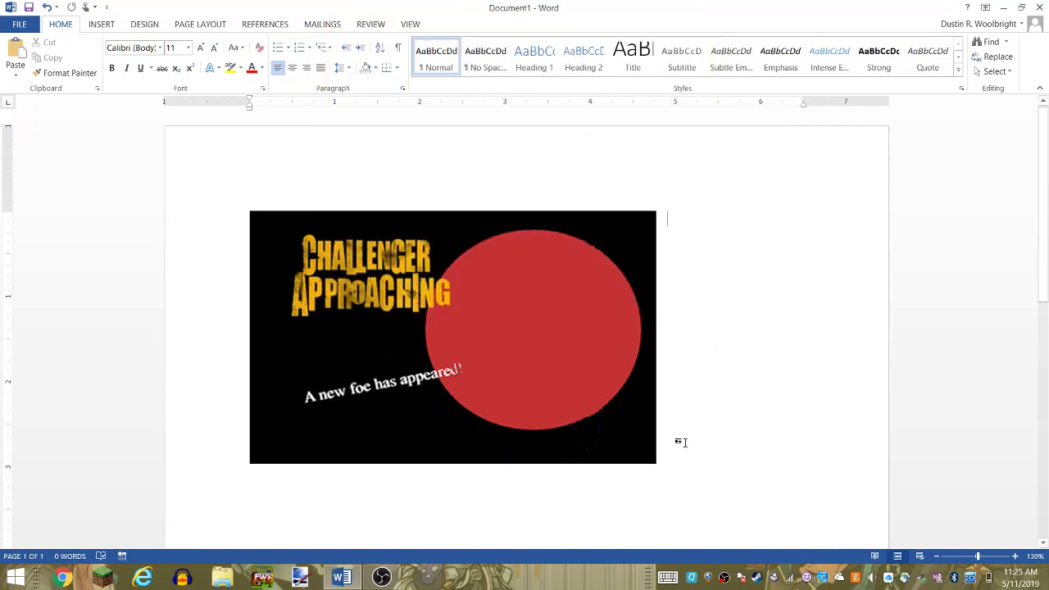
pyautogui.click(600, 437)
pyautogui.press('Delete')
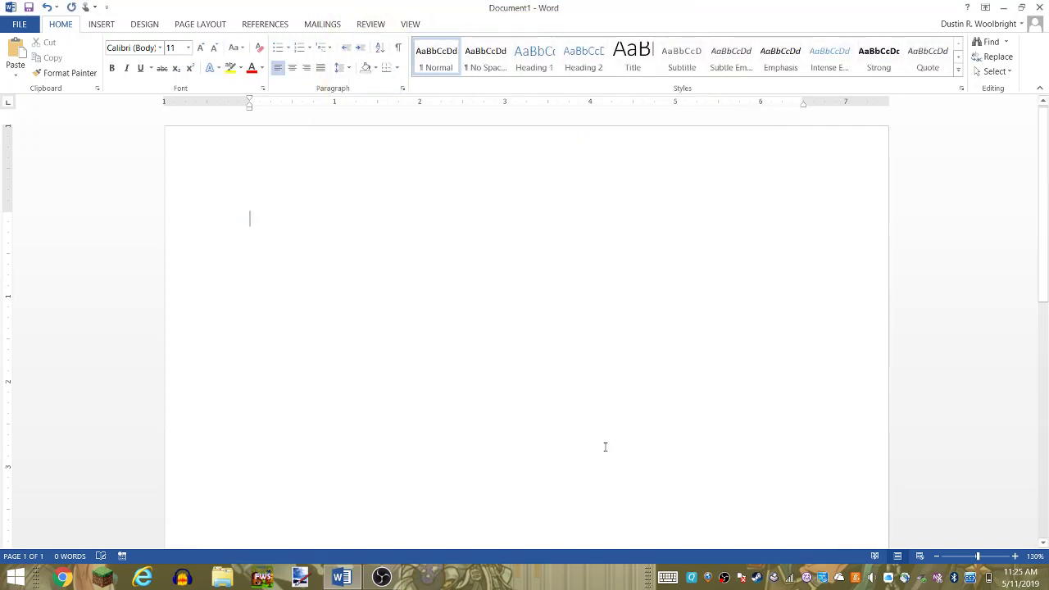
pyautogui.click(301, 579)
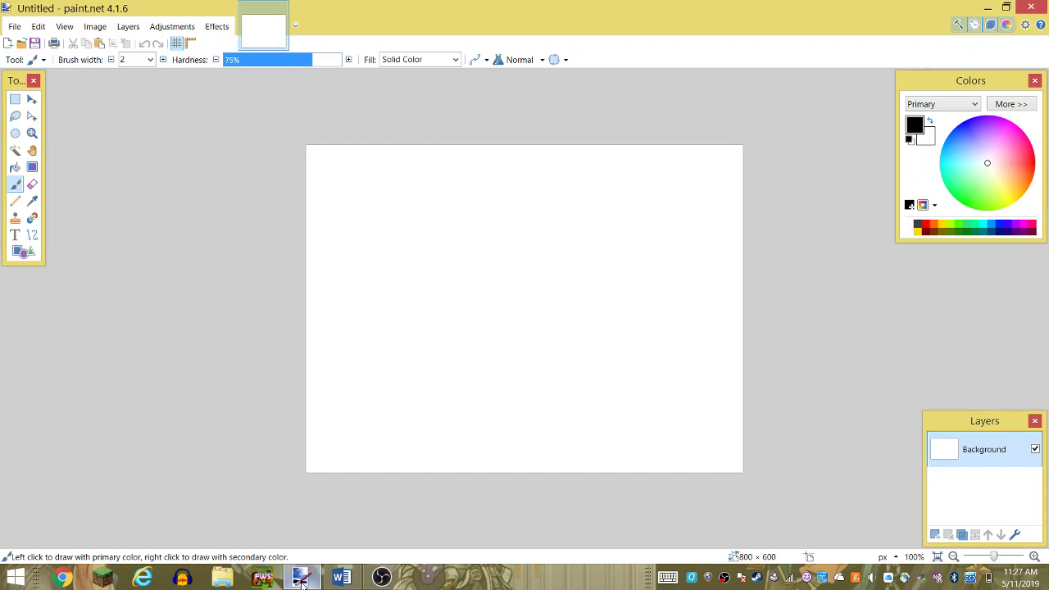
# - Search Word's online pictures on Bing for 'KH mickey'
pyautogui.click(341, 578)
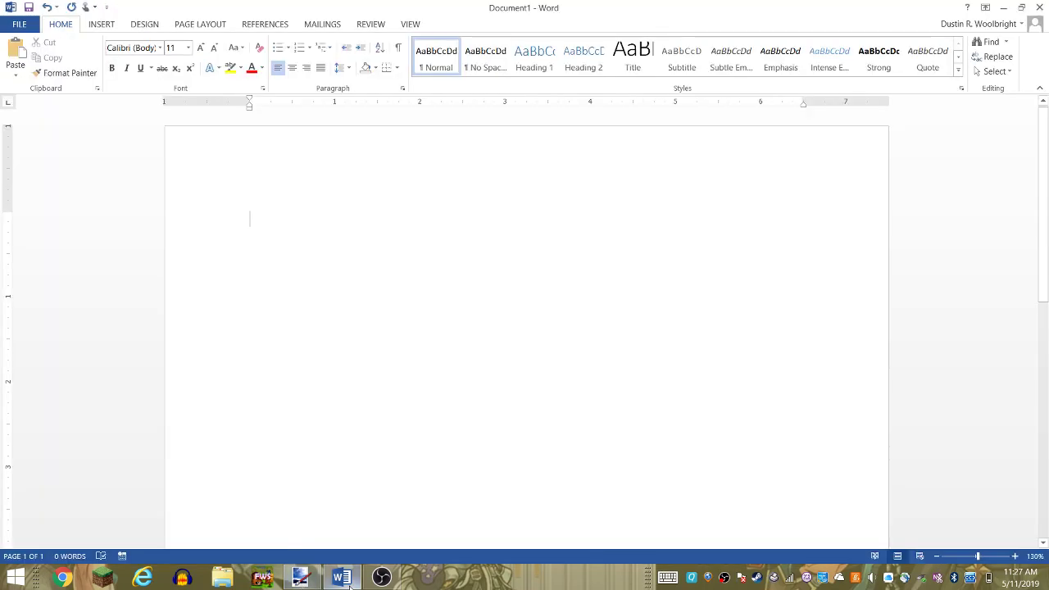
pyautogui.click(102, 25)
pyautogui.click(158, 60)
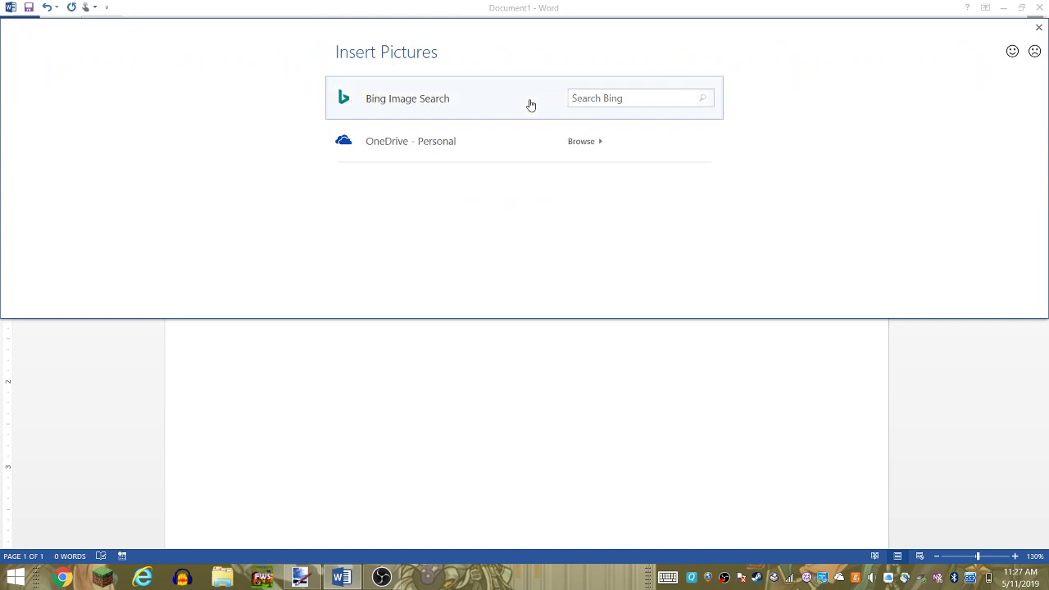
pyautogui.click(587, 99)
pyautogui.press('Return')
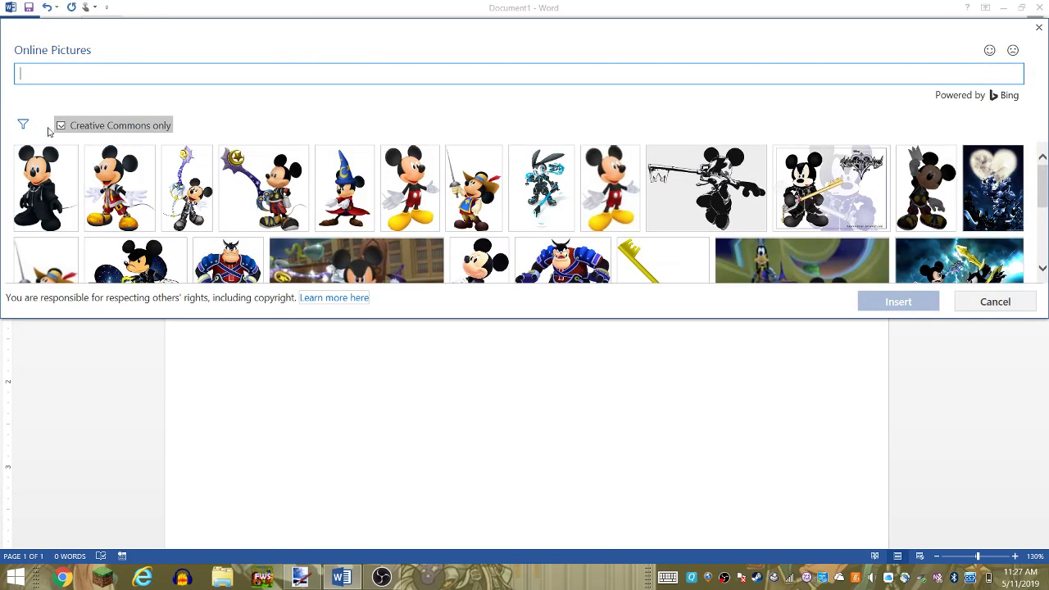
# - Include non-Creative Commons results, insert the black-jacket Mickey picture, and reselect it for copying
pyautogui.click(61, 125)
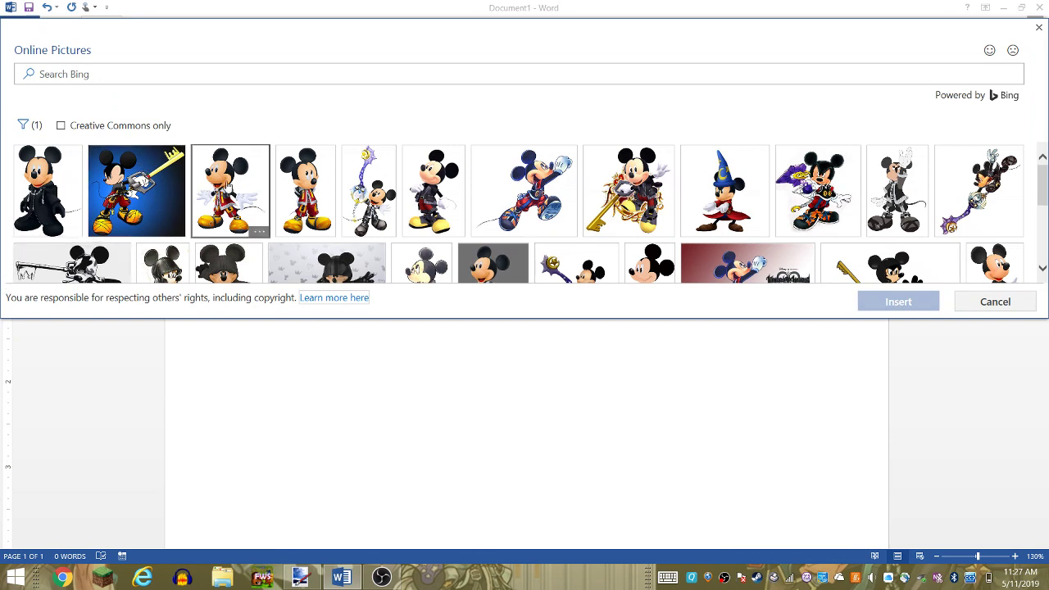
pyautogui.click(449, 183)
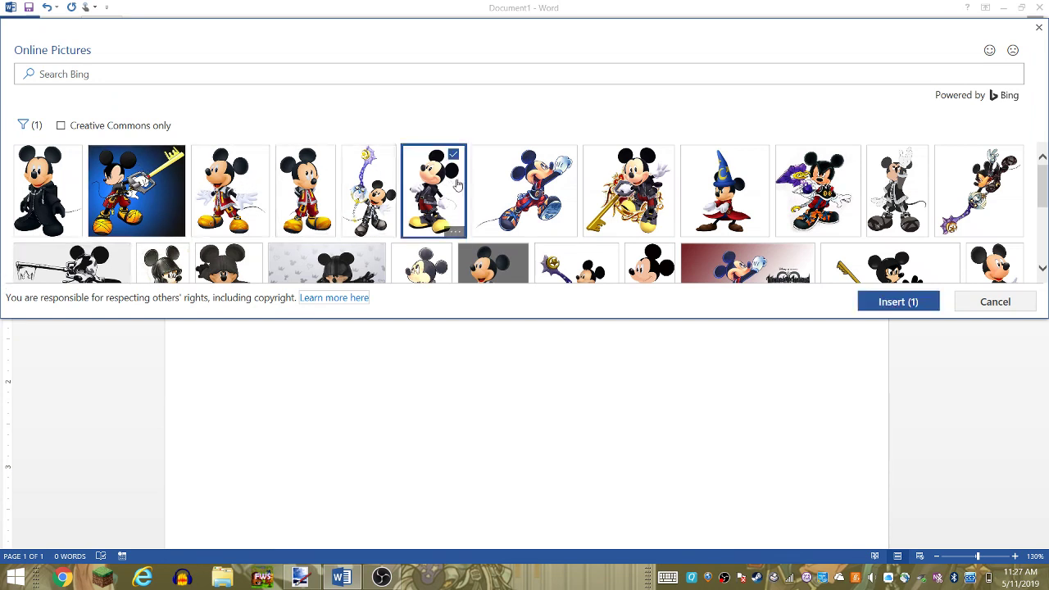
pyautogui.click(870, 301)
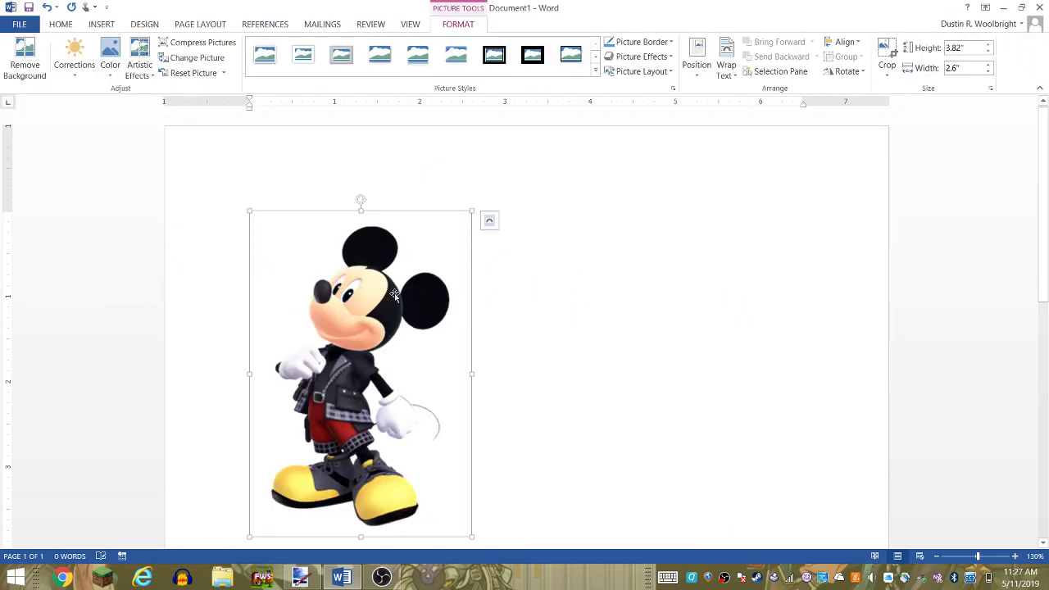
pyautogui.scroll(-1, 395, 295)
pyautogui.click(90, 259)
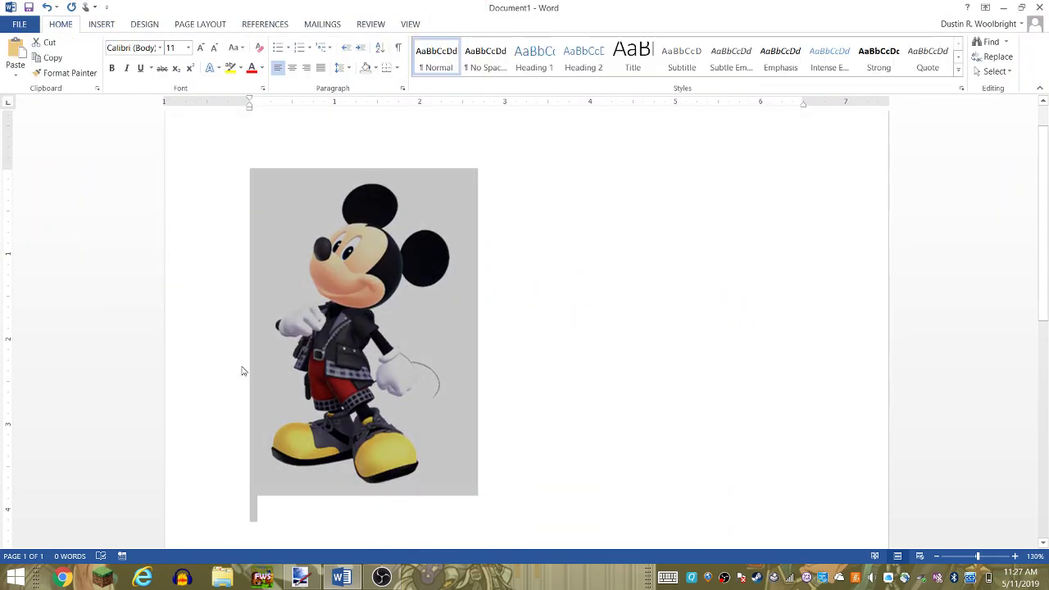
pyautogui.click(271, 369)
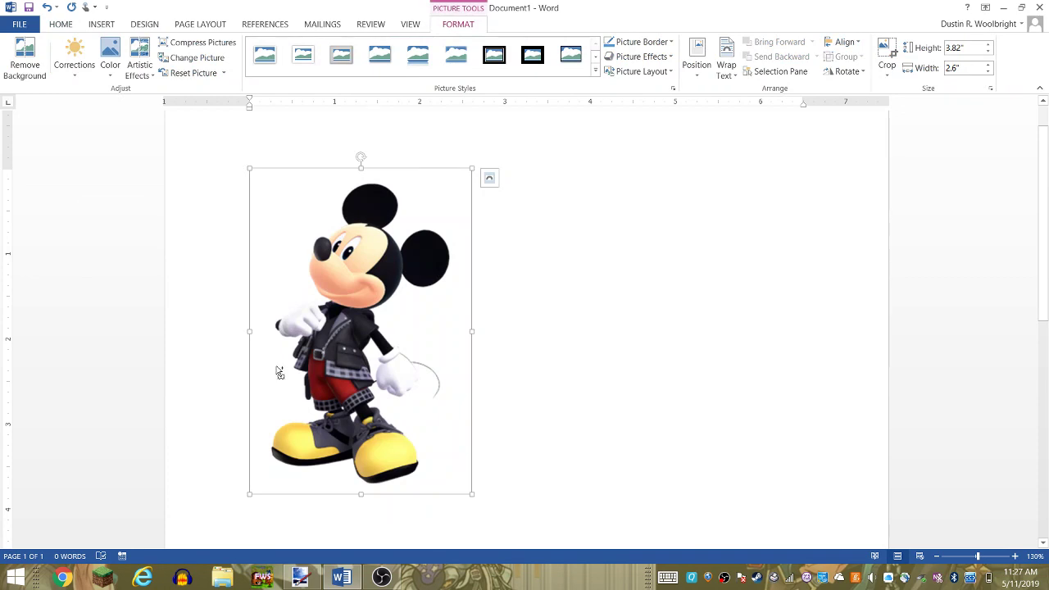
# - Paste Mickey onto the paint.net canvas, enlarge it to 394×581 and move it right
pyautogui.click(305, 578)
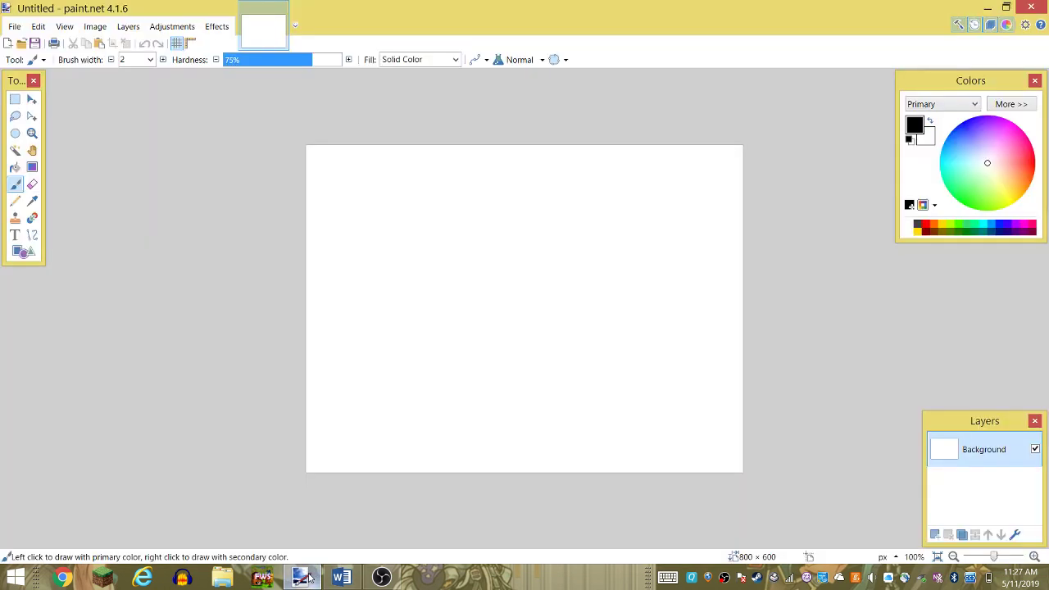
pyautogui.hotkey('ctrl', 'v')
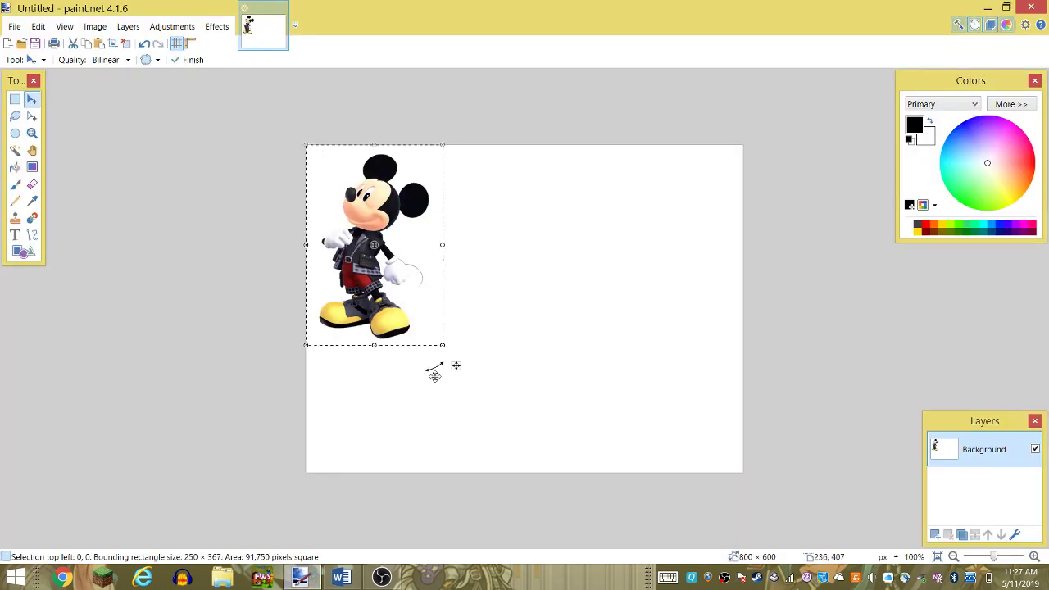
pyautogui.moveTo(442, 345)
pyautogui.mouseDown()
pyautogui.moveTo(471, 403)
pyautogui.moveTo(534, 458)
pyautogui.moveTo(508, 458)
pyautogui.mouseUp()
pyautogui.moveTo(480, 358)
pyautogui.mouseDown()
pyautogui.moveTo(546, 312)
pyautogui.moveTo(702, 317)
pyautogui.moveTo(726, 307)
pyautogui.mouseUp()
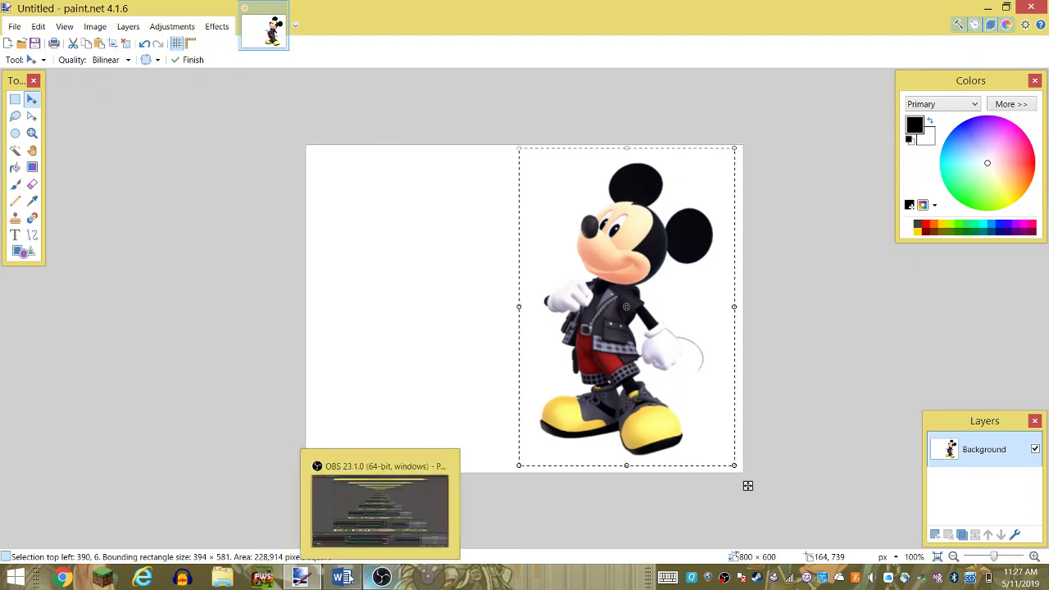
pyautogui.moveTo(341, 577)
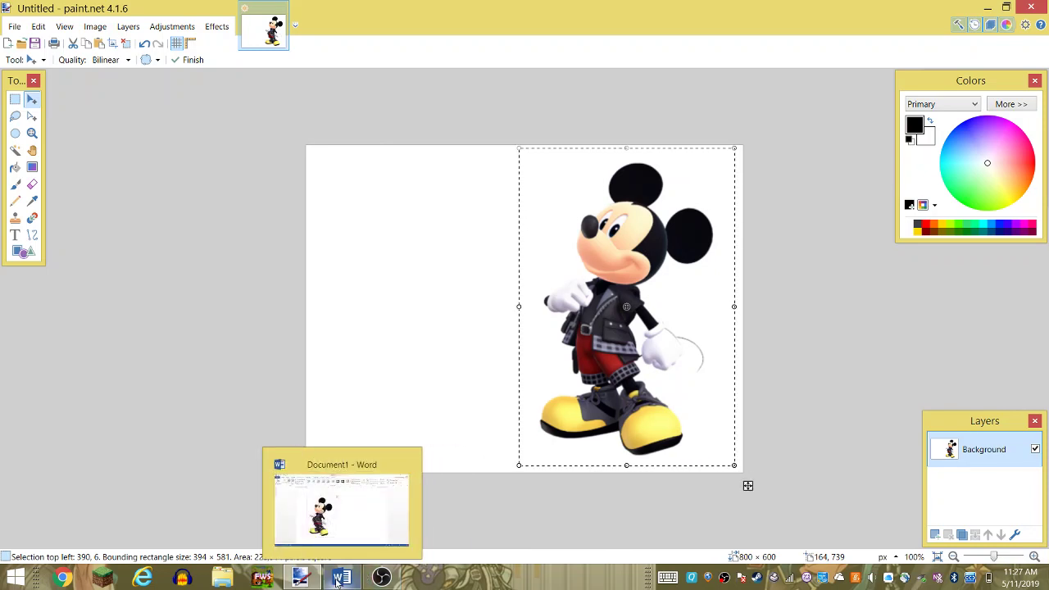
pyautogui.click(338, 578)
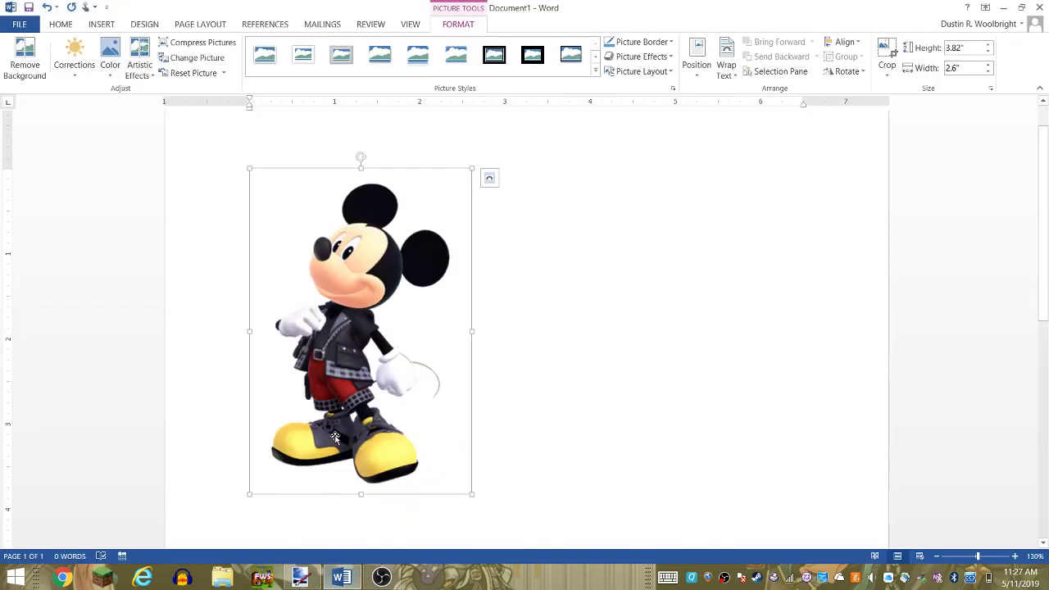
# - Delete the Mickey picture from Word and search online pictures for 'Ansem the Wise'
pyautogui.press('Delete')
pyautogui.click(95, 25)
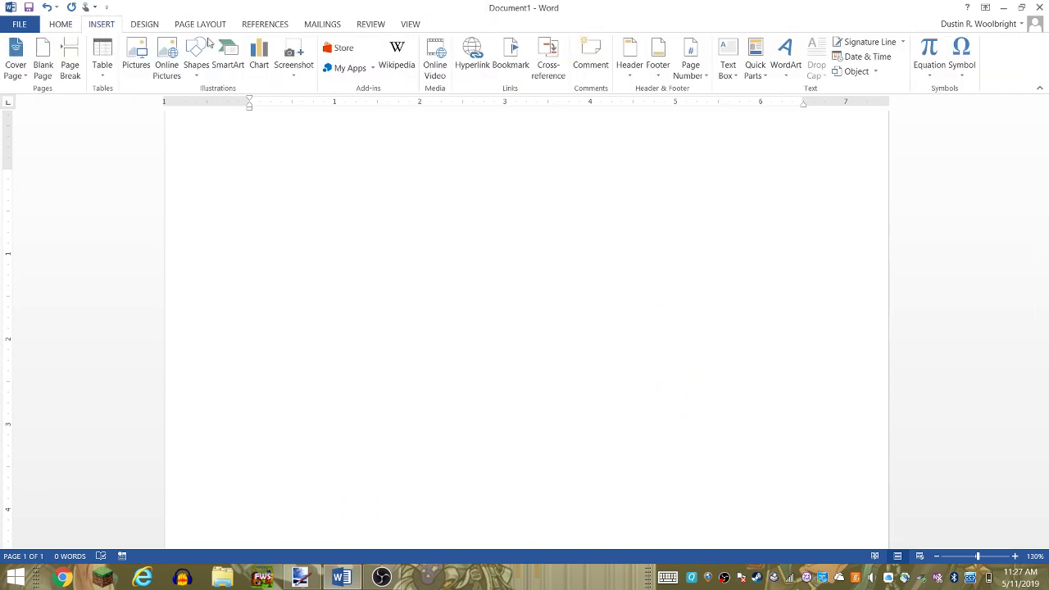
pyautogui.click(168, 59)
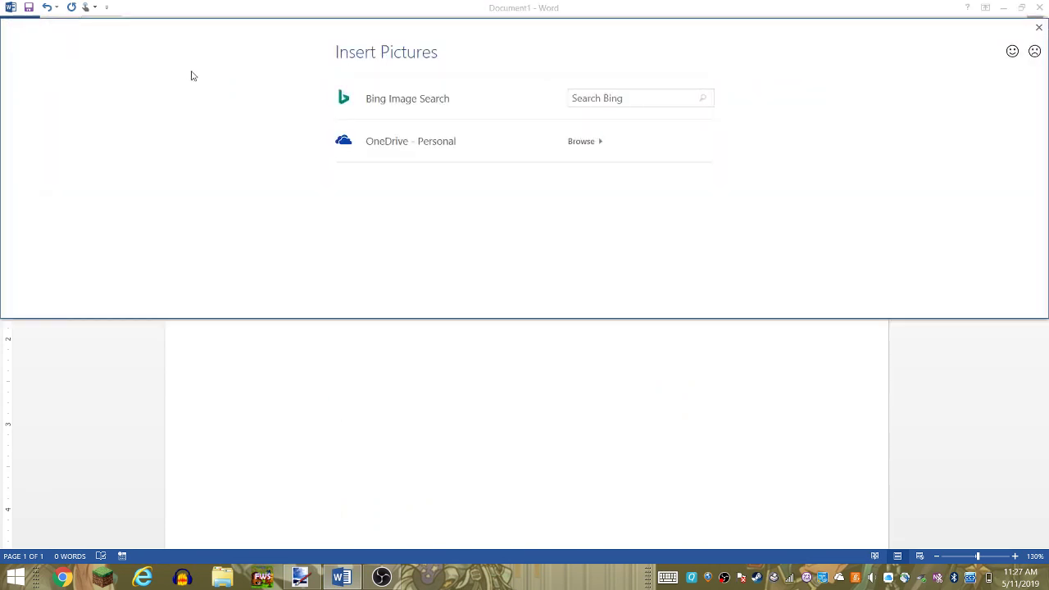
pyautogui.click(592, 99)
pyautogui.write('Ansem the wise')
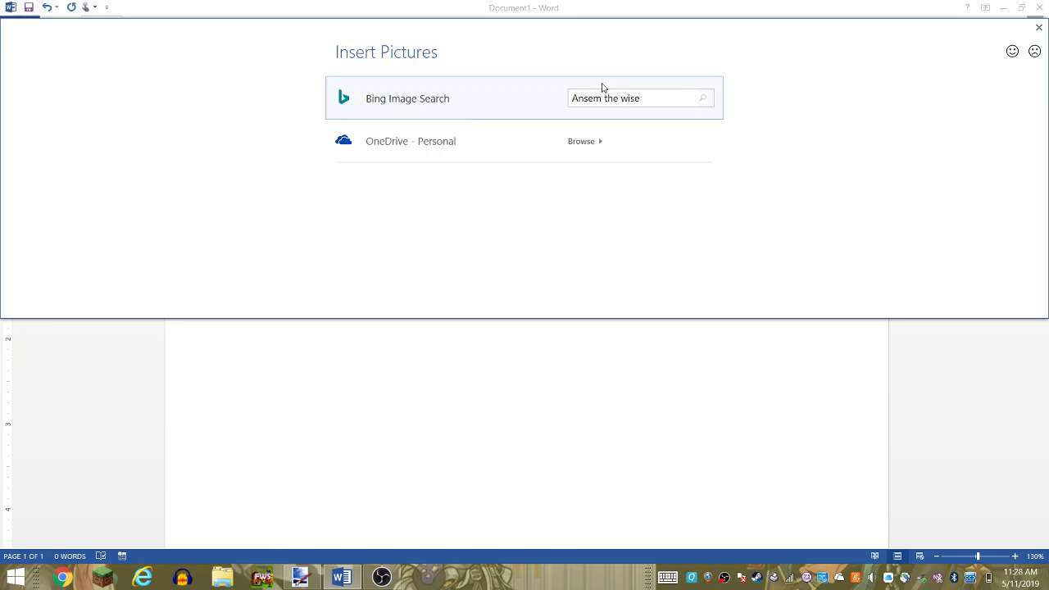
pyautogui.press('Return')
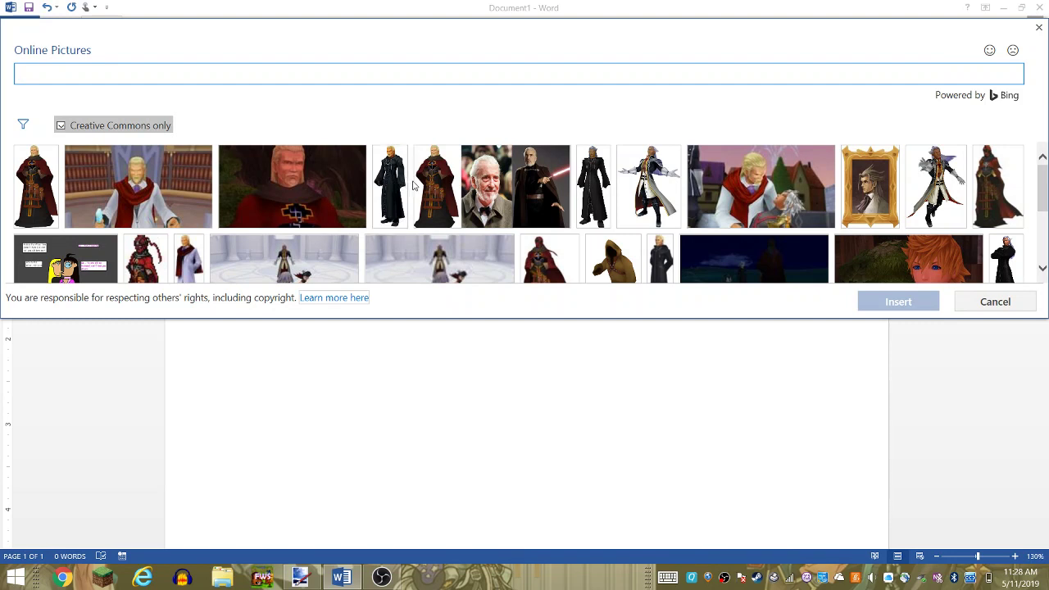
# - Include non-Creative Commons results and insert the white-haired figure in the long coat
pyautogui.scroll(-1, 104, 184)
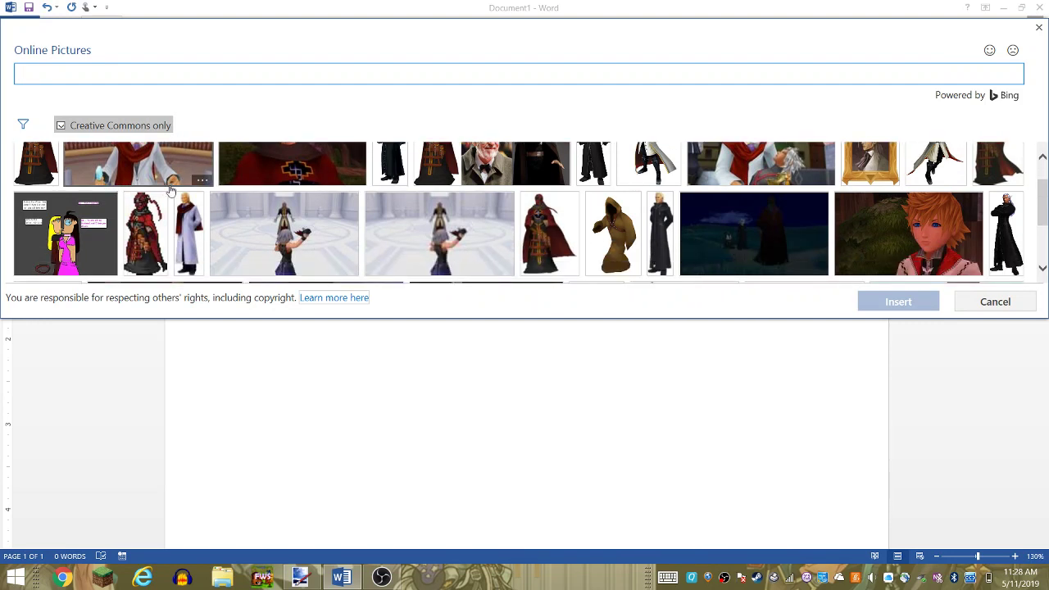
pyautogui.scroll(-1, 270, 184)
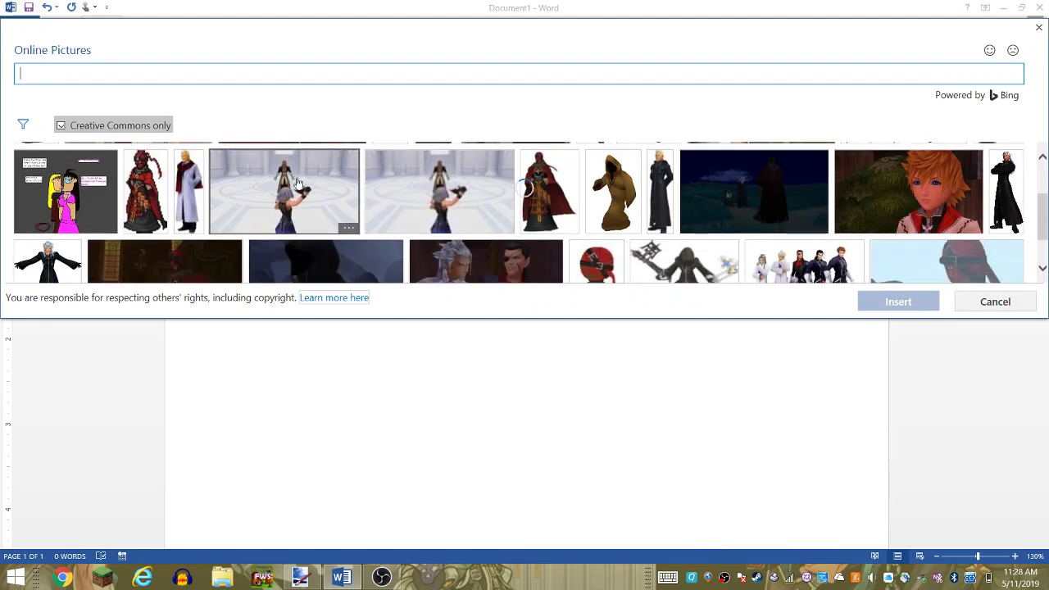
pyautogui.scroll(-2, 623, 177)
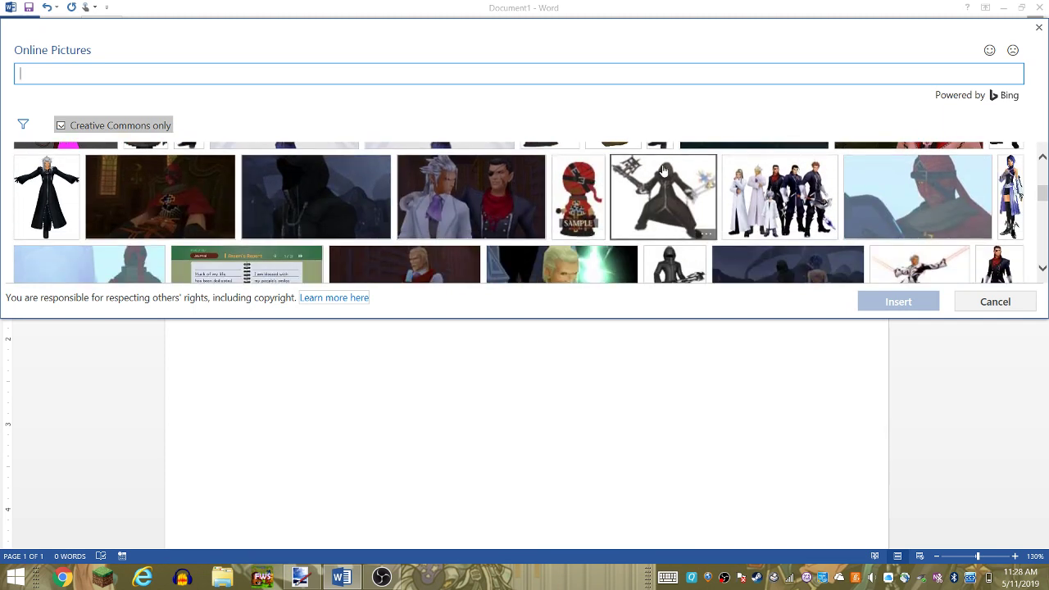
pyautogui.scroll(-1, 529, 211)
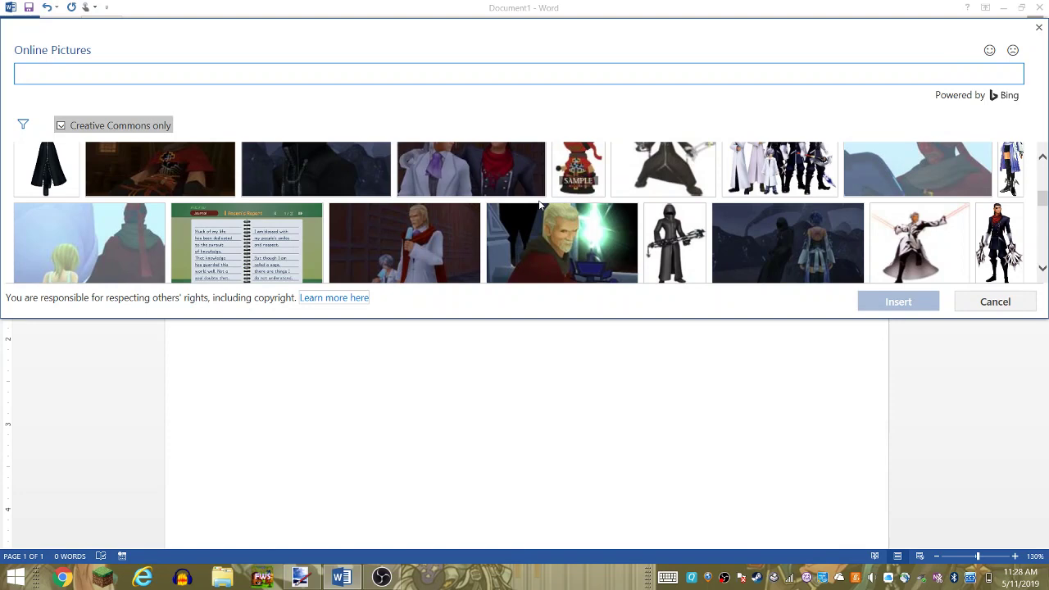
pyautogui.scroll(-1, 539, 205)
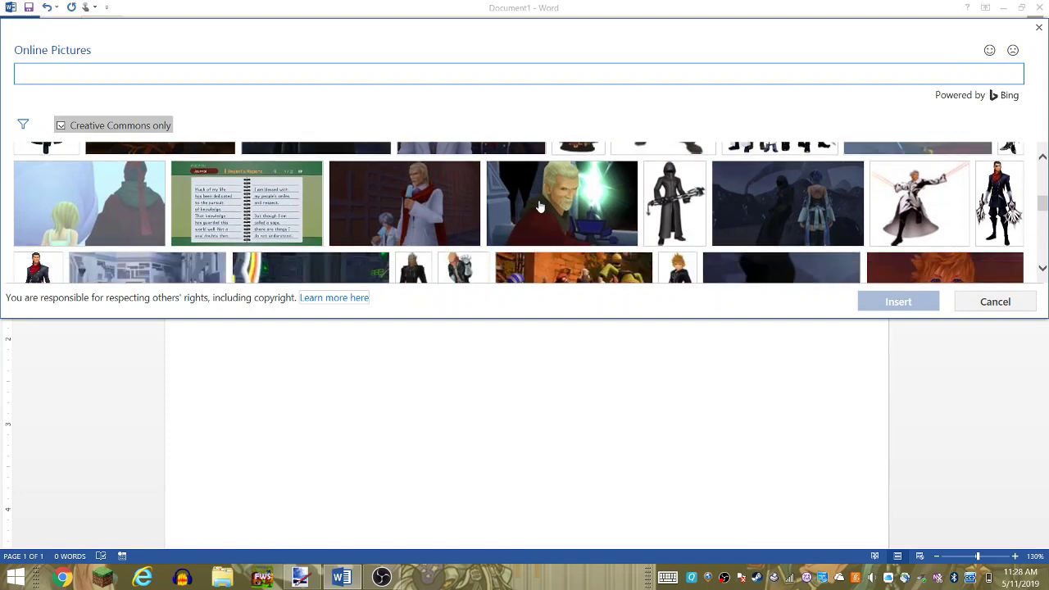
pyautogui.scroll(-1, 537, 198)
pyautogui.scroll(-1, 535, 192)
pyautogui.scroll(-1, 533, 190)
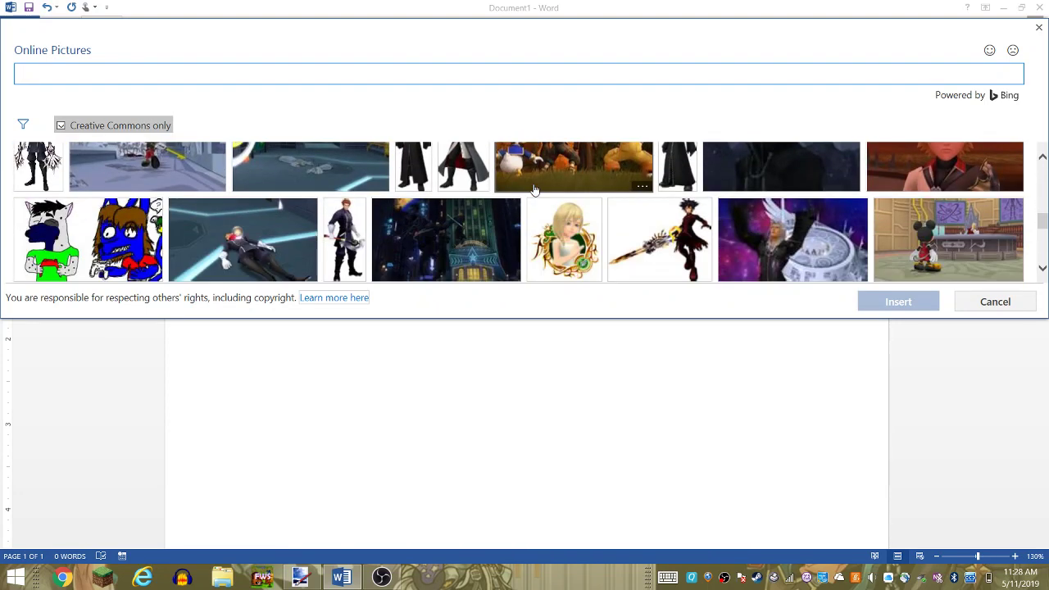
pyautogui.scroll(-1, 533, 190)
pyautogui.scroll(-1, 534, 191)
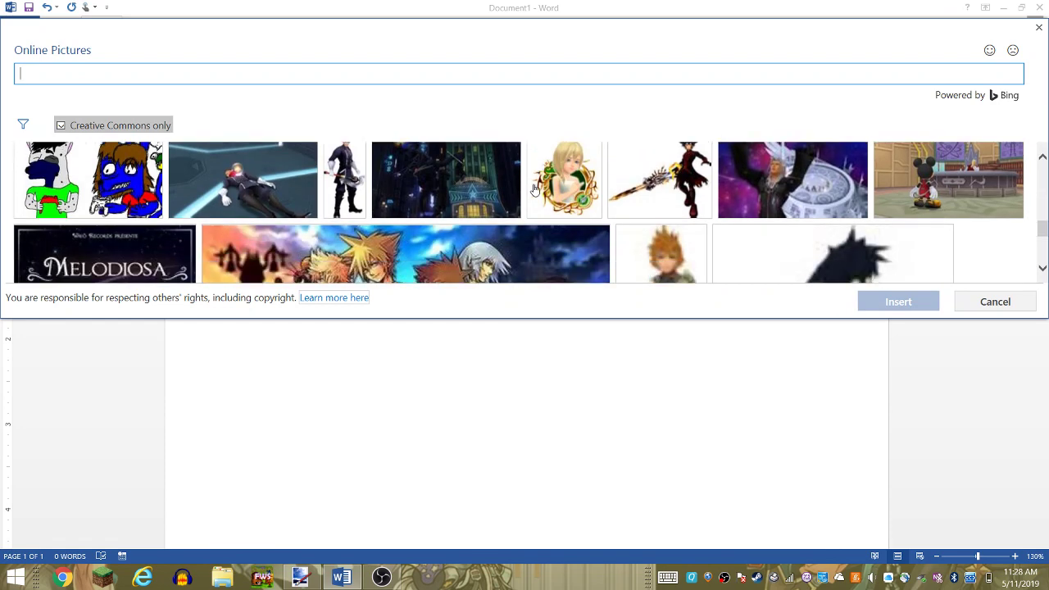
pyautogui.scroll(-2, 459, 189)
pyautogui.scroll(-2, 381, 188)
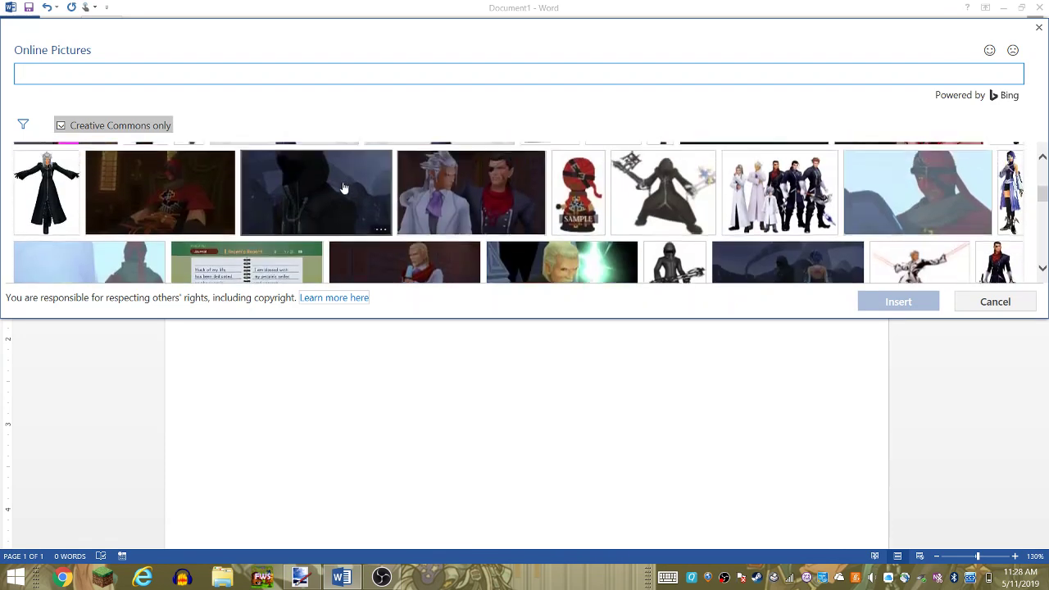
pyautogui.scroll(-2, 303, 187)
pyautogui.scroll(2, 295, 188)
pyautogui.click(78, 128)
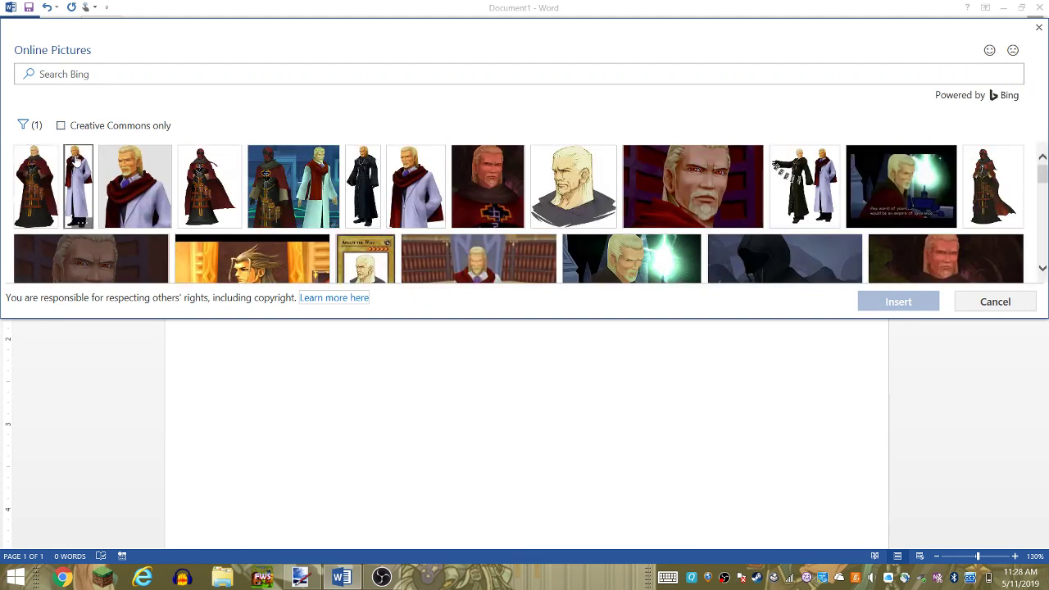
pyautogui.click(78, 164)
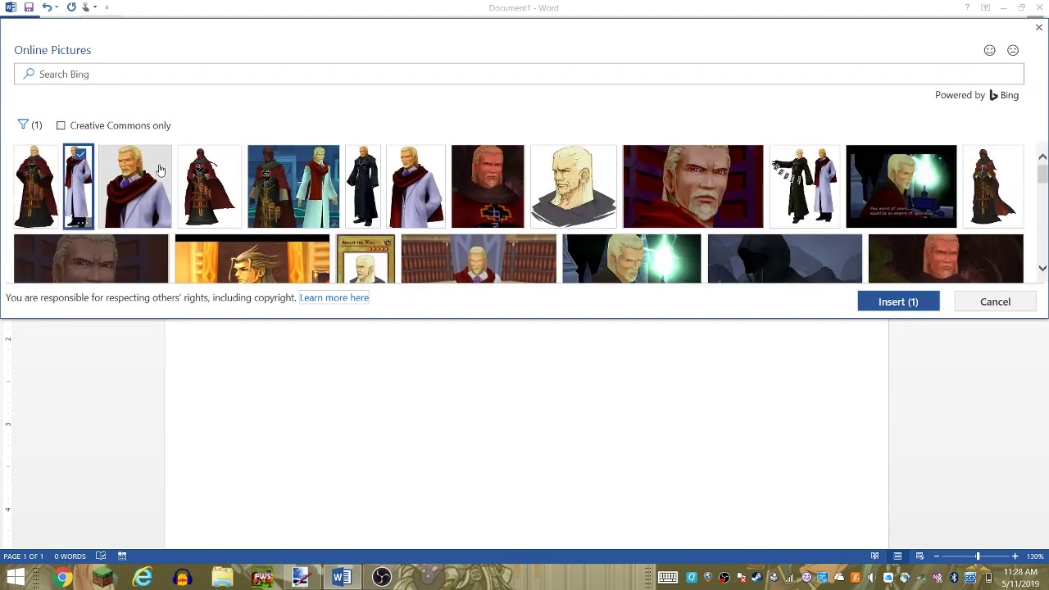
pyautogui.click(888, 298)
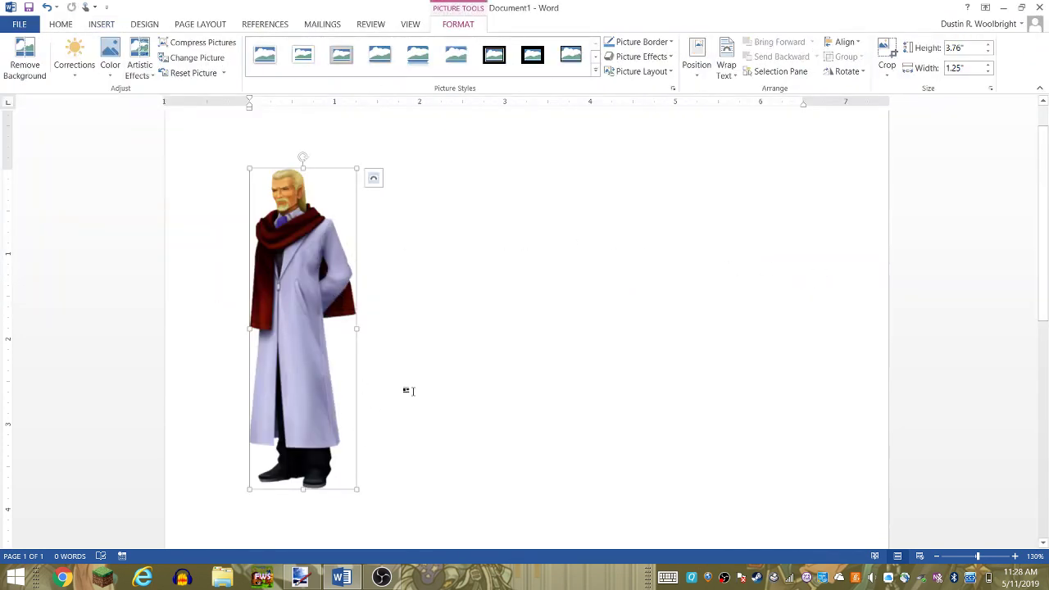
pyautogui.click(299, 577)
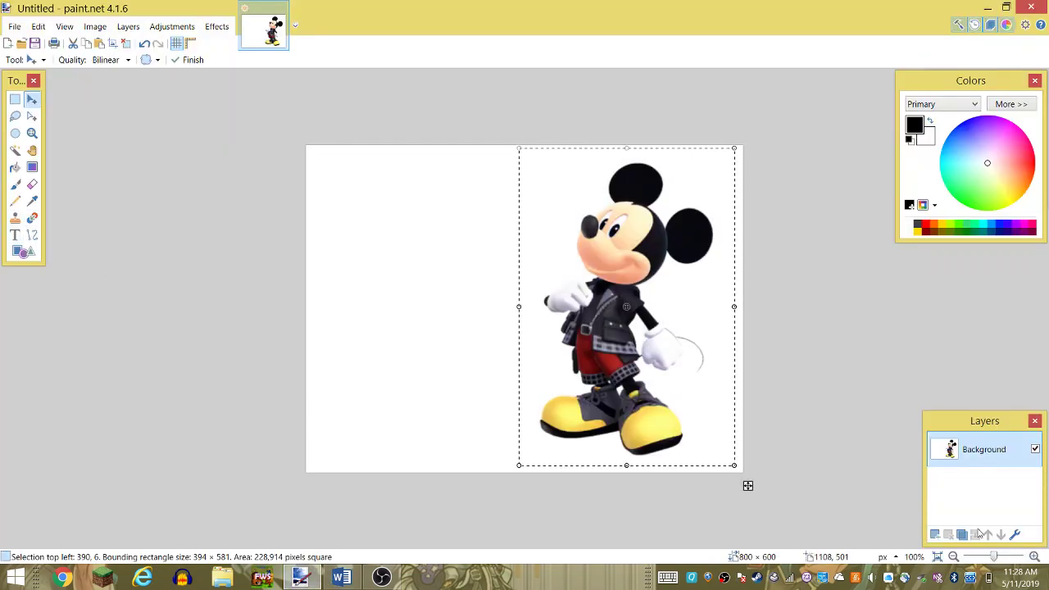
# - Add two new layers, hide the Mickey Background layer, and clear the selection
pyautogui.click(934, 534)
pyautogui.click(934, 534)
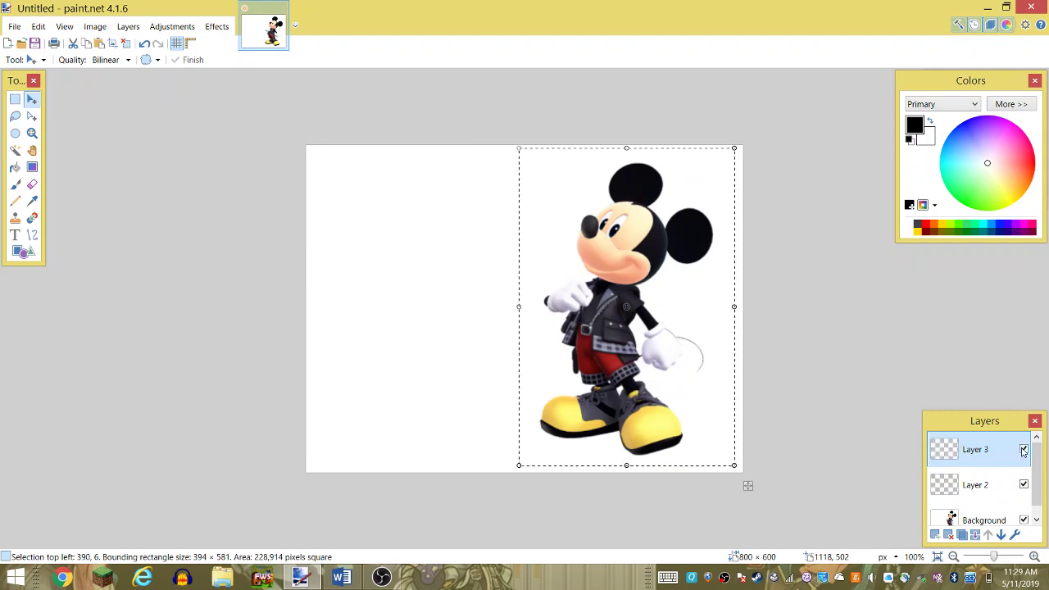
pyautogui.click(1023, 519)
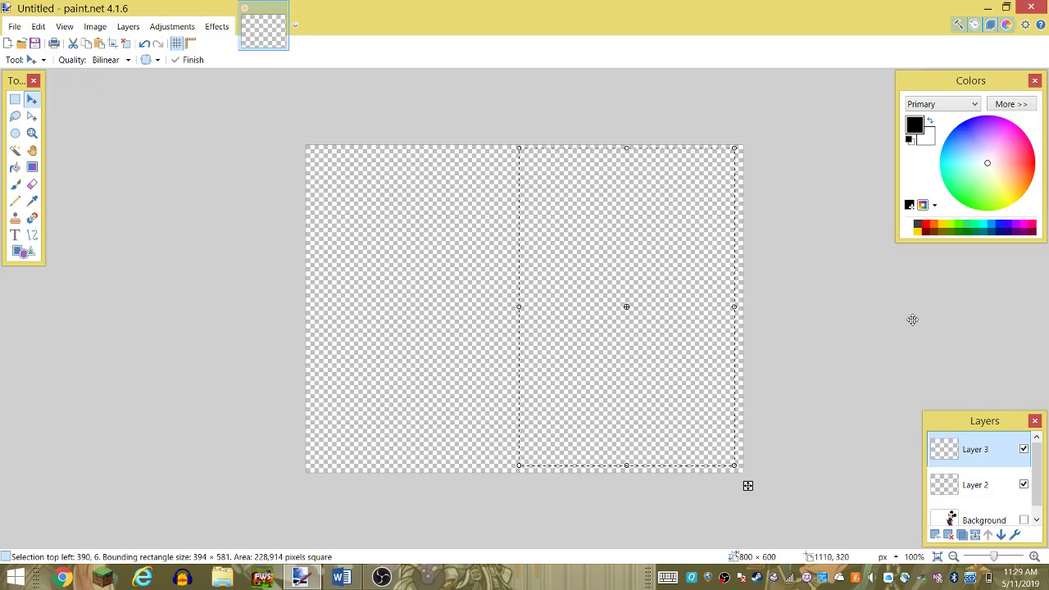
pyautogui.press('Left')
pyautogui.press('Left')
pyautogui.press('Down')
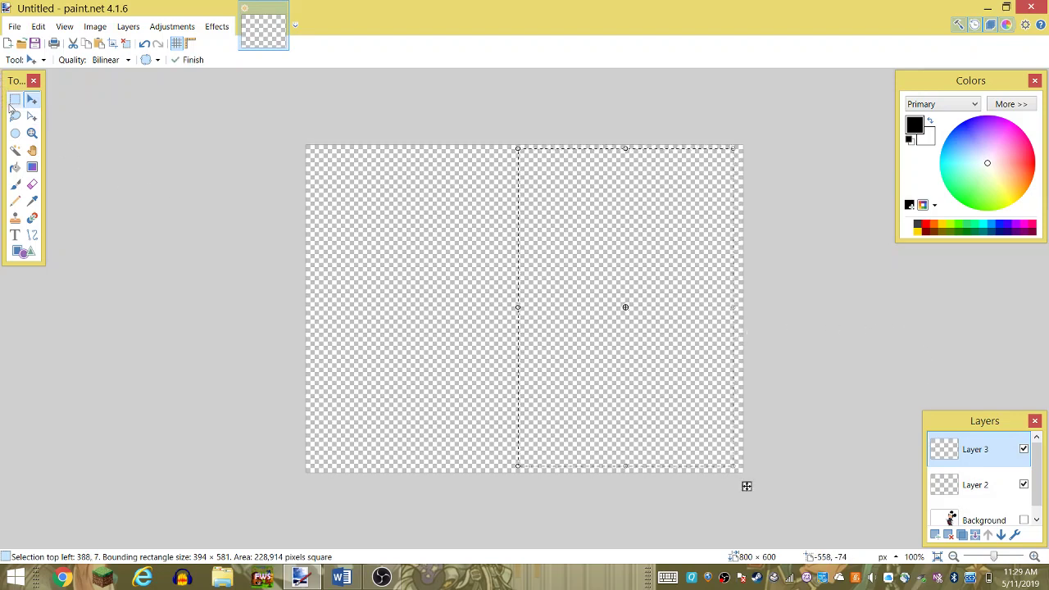
pyautogui.press('Right')
pyautogui.press('Right')
pyautogui.press('Right')
pyautogui.press('Down')
pyautogui.press('Down')
pyautogui.press('Down')
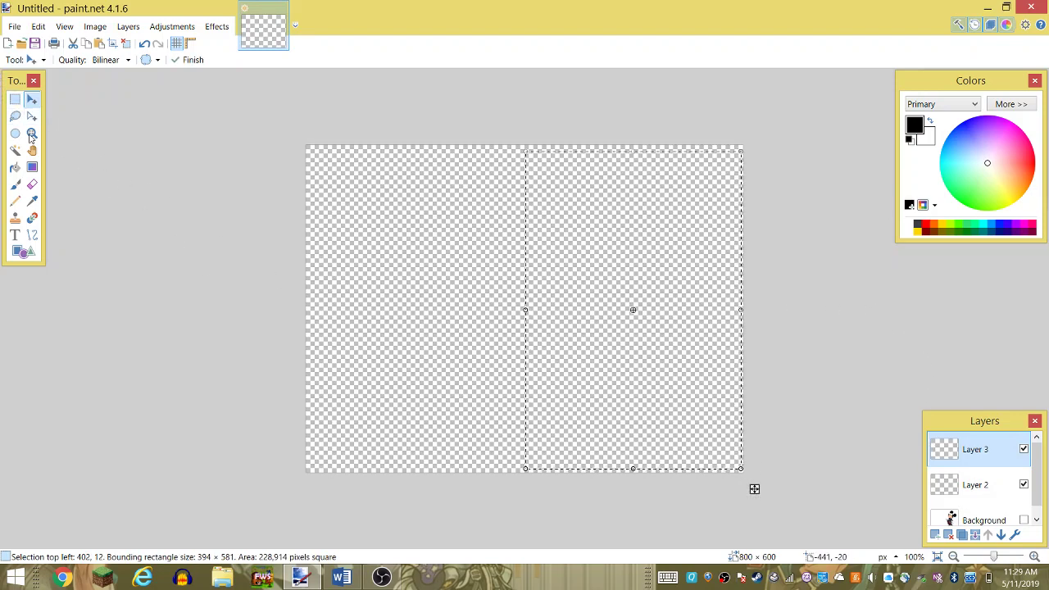
pyautogui.click(14, 100)
pyautogui.click(226, 233)
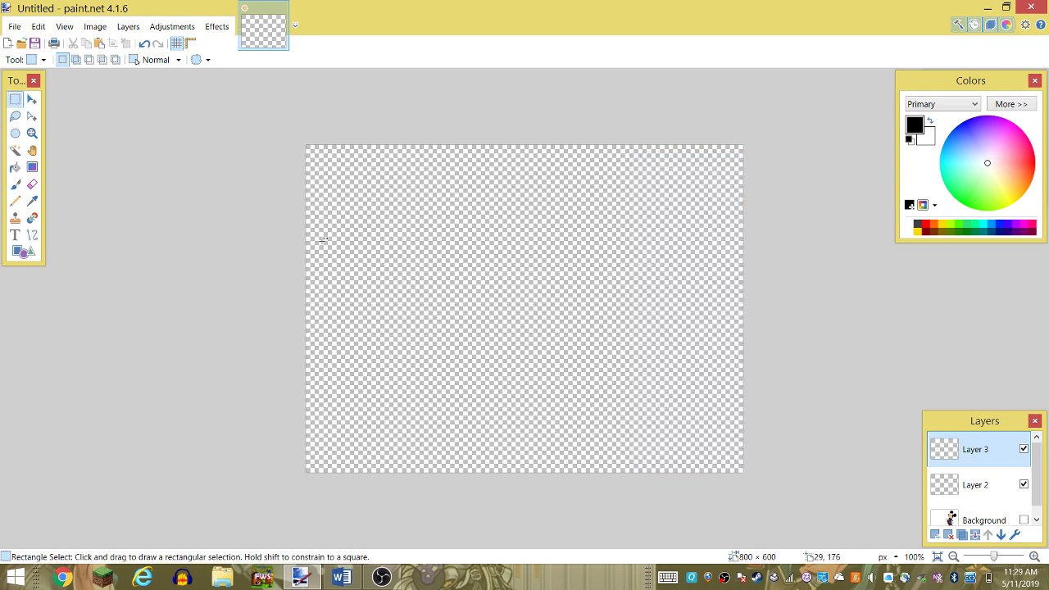
# - Paste the coat figure onto Layer 3, enlarge it at top-left, and deselect it
pyautogui.hotkey('ctrl', 'v')
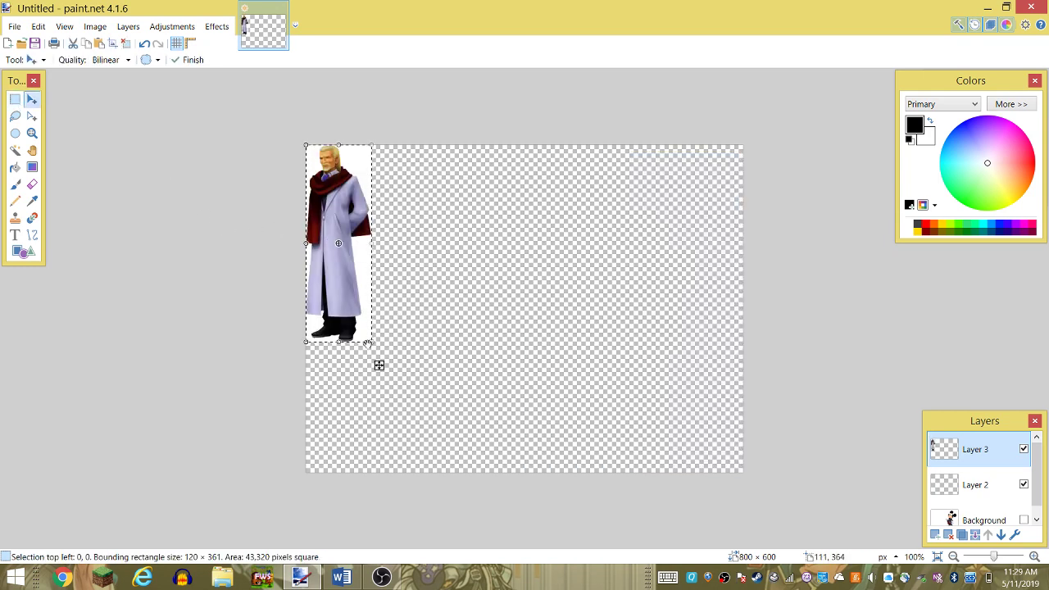
pyautogui.moveTo(372, 345)
pyautogui.mouseDown()
pyautogui.moveTo(450, 450)
pyautogui.moveTo(461, 486)
pyautogui.moveTo(457, 462)
pyautogui.mouseUp()
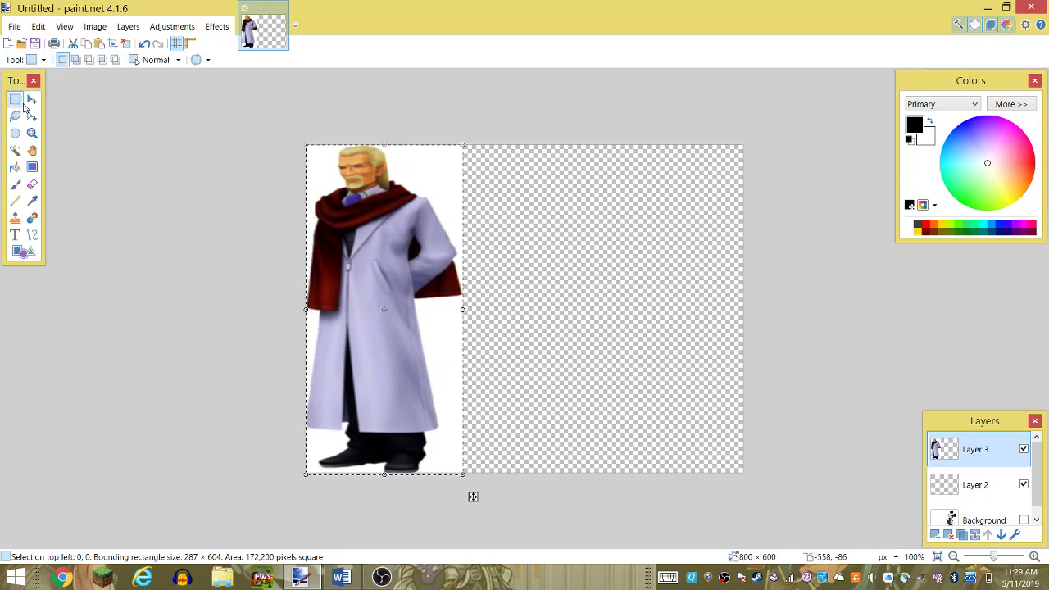
pyautogui.press('s')
pyautogui.click(146, 176)
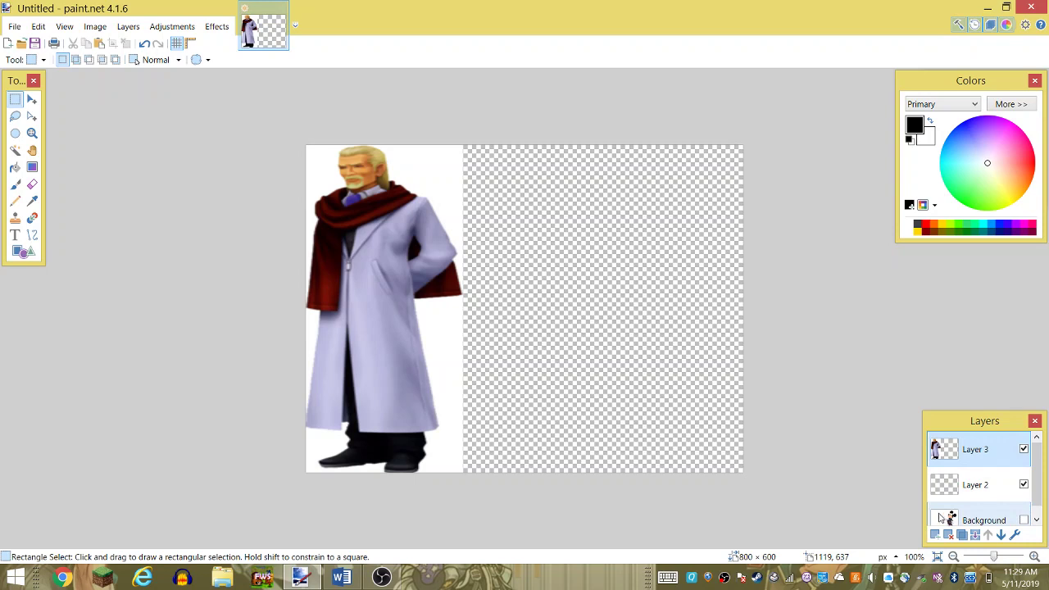
pyautogui.click(944, 516)
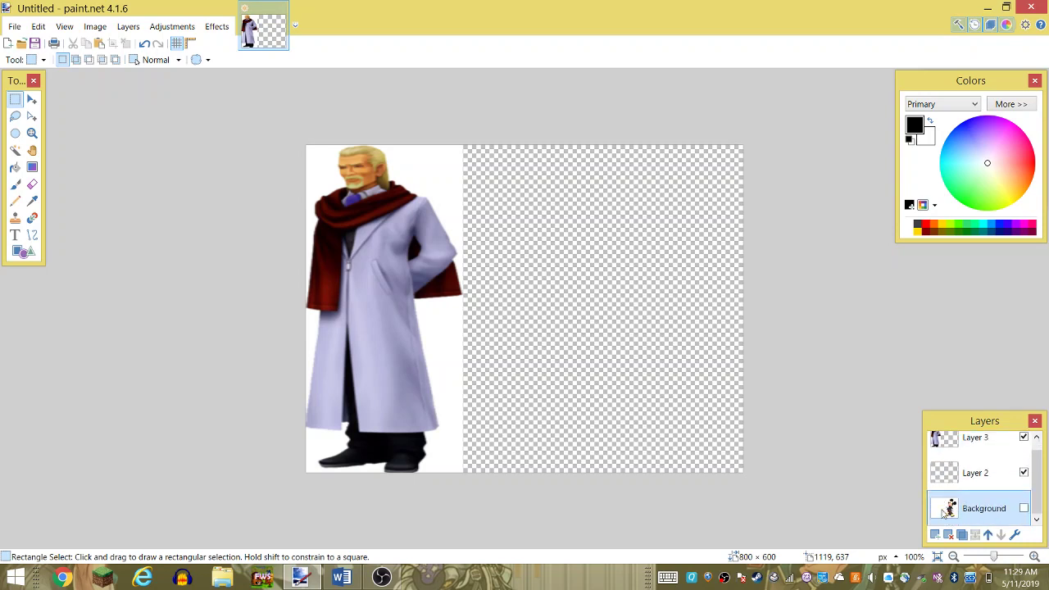
# - Replace the coat figure in Word with the first Bing result for 'KH3 Mickey'
pyautogui.click(341, 578)
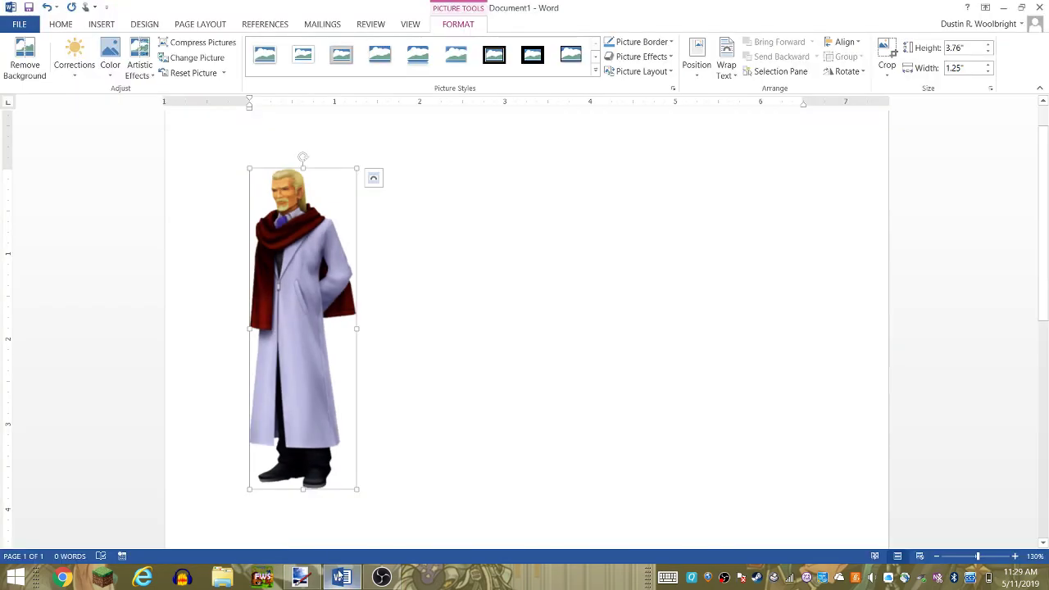
pyautogui.press('Delete')
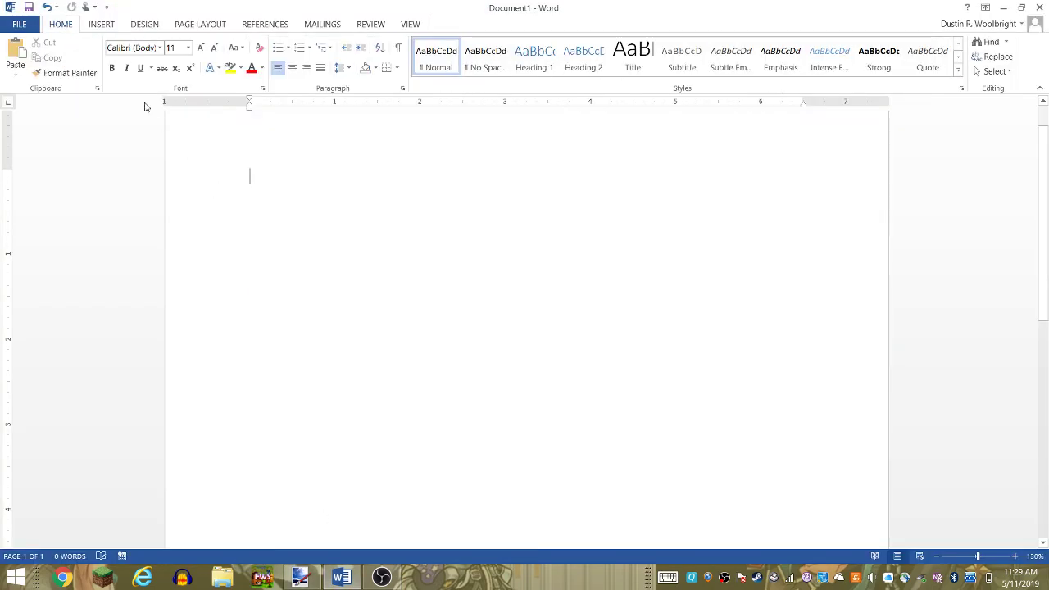
pyautogui.click(101, 25)
pyautogui.click(162, 49)
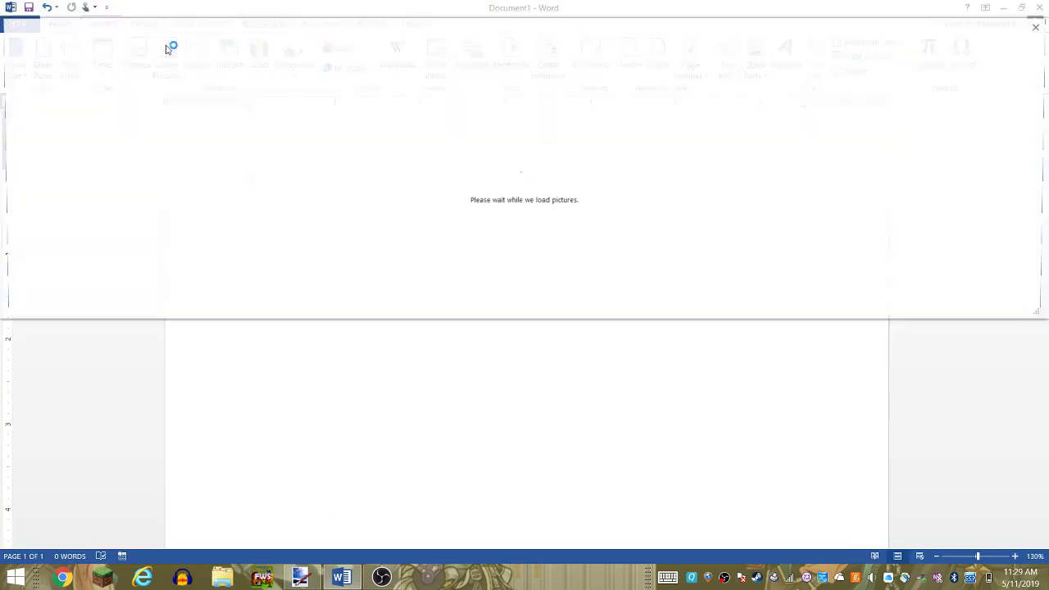
pyautogui.click(583, 98)
pyautogui.write('KH3 Mickey')
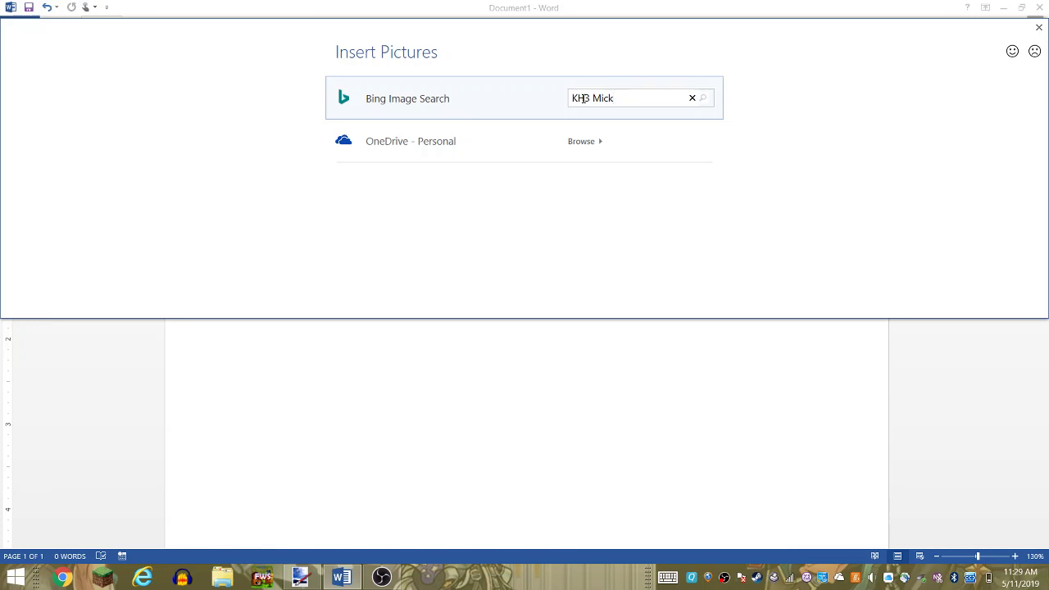
pyautogui.press('Return')
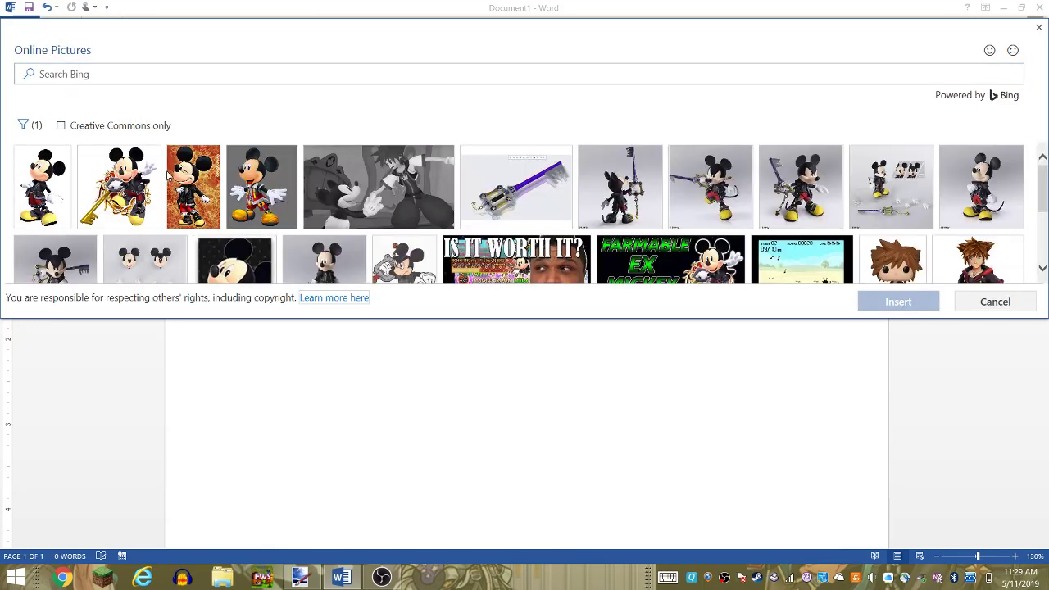
pyautogui.moveTo(261, 187)
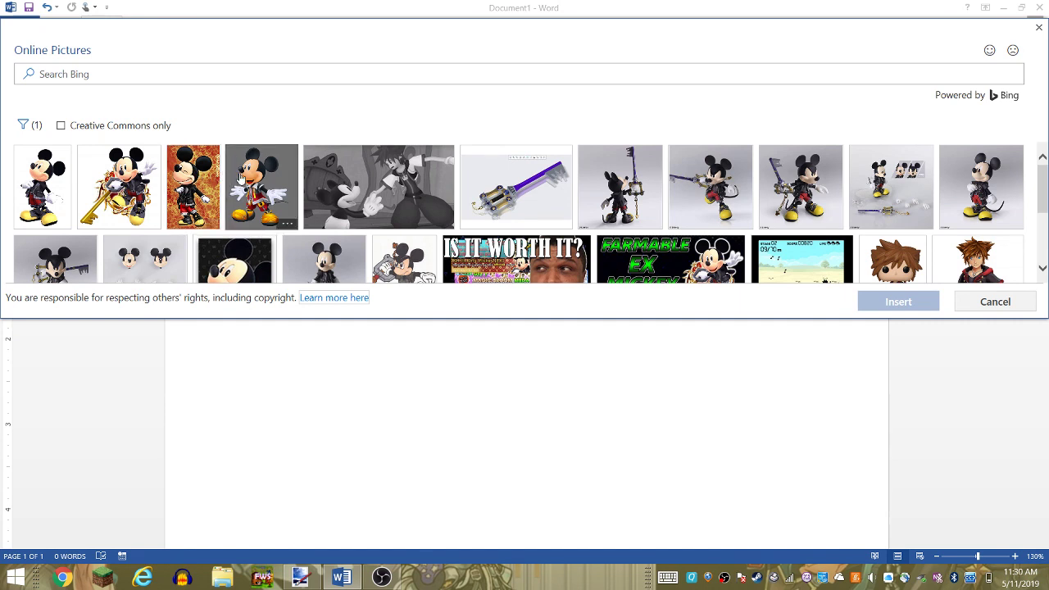
pyautogui.click(41, 193)
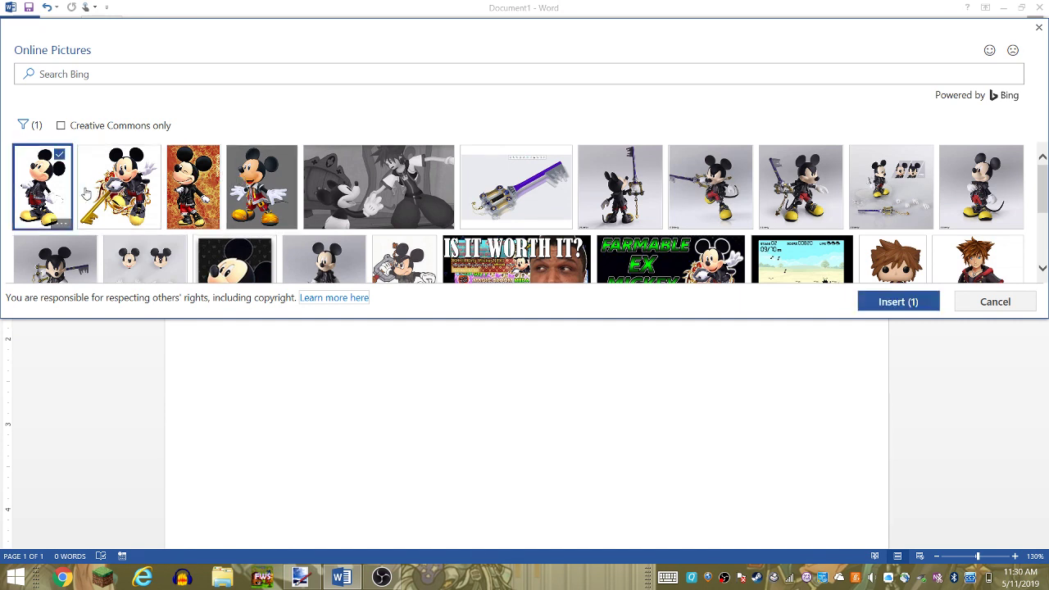
pyautogui.click(897, 302)
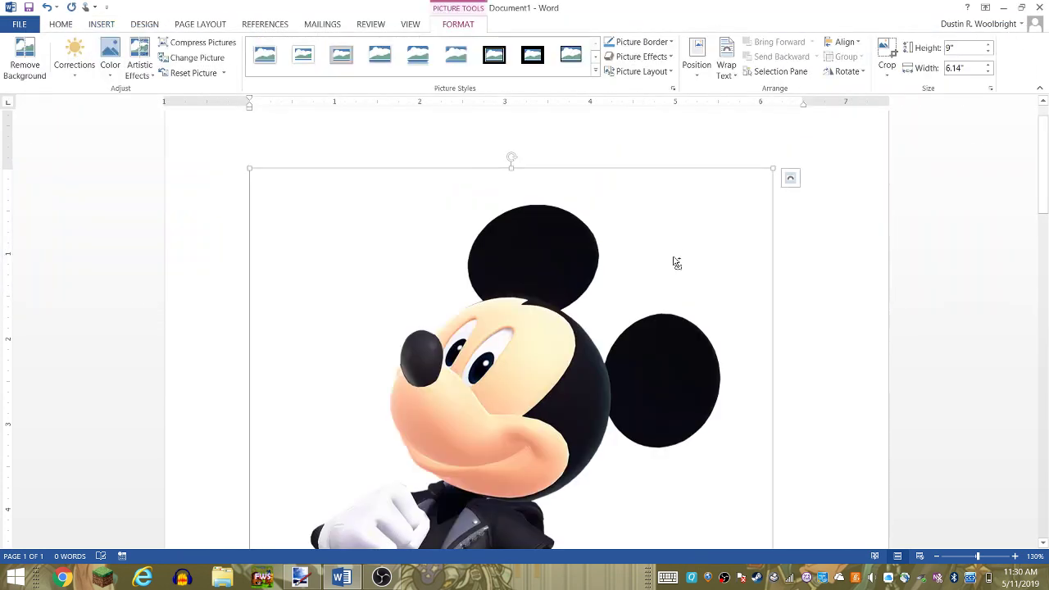
pyautogui.click(304, 577)
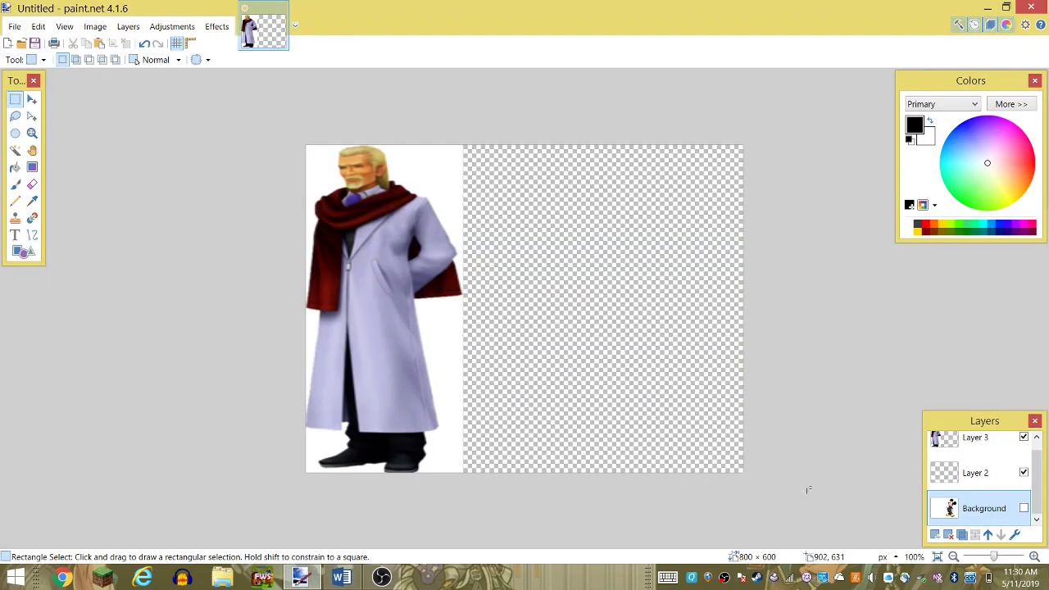
# - With Layer 3 hidden, paste Mickey into Layer 2, expanding the canvas to 800×864, and shift it right
pyautogui.click(1016, 477)
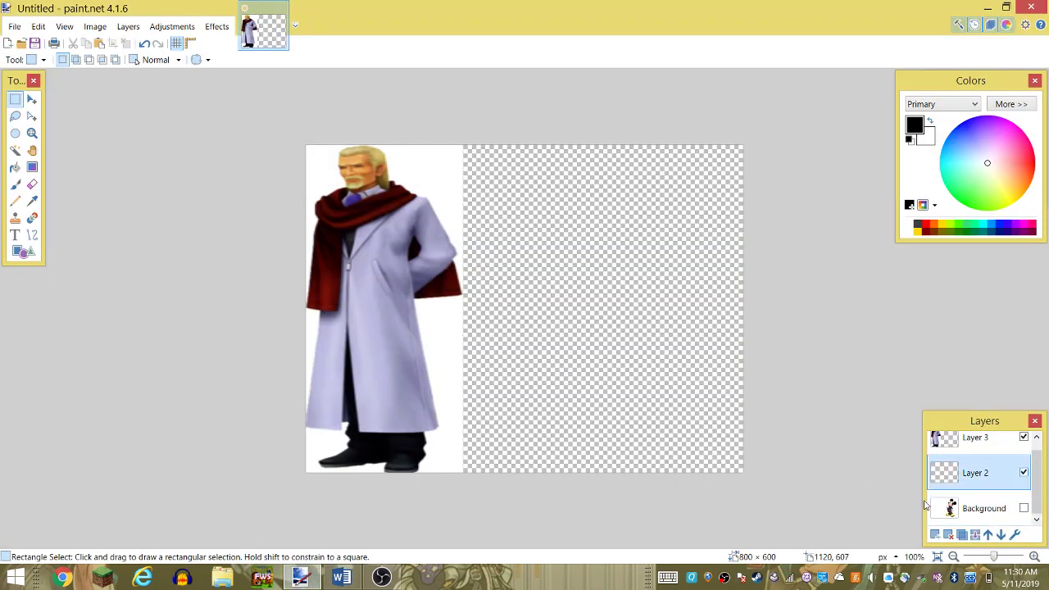
pyautogui.click(1023, 437)
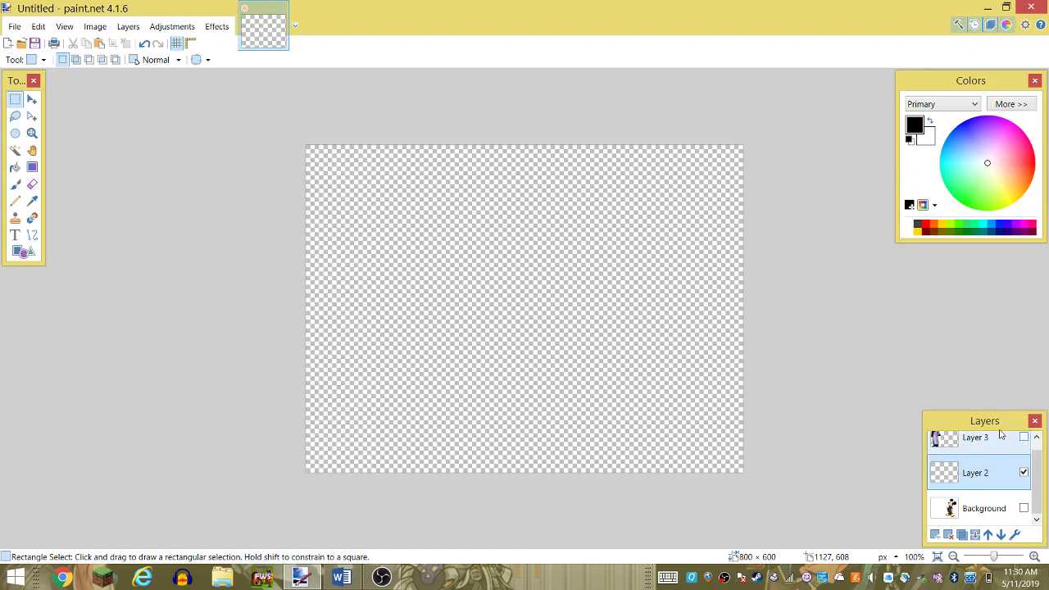
pyautogui.hotkey('ctrl', 'v')
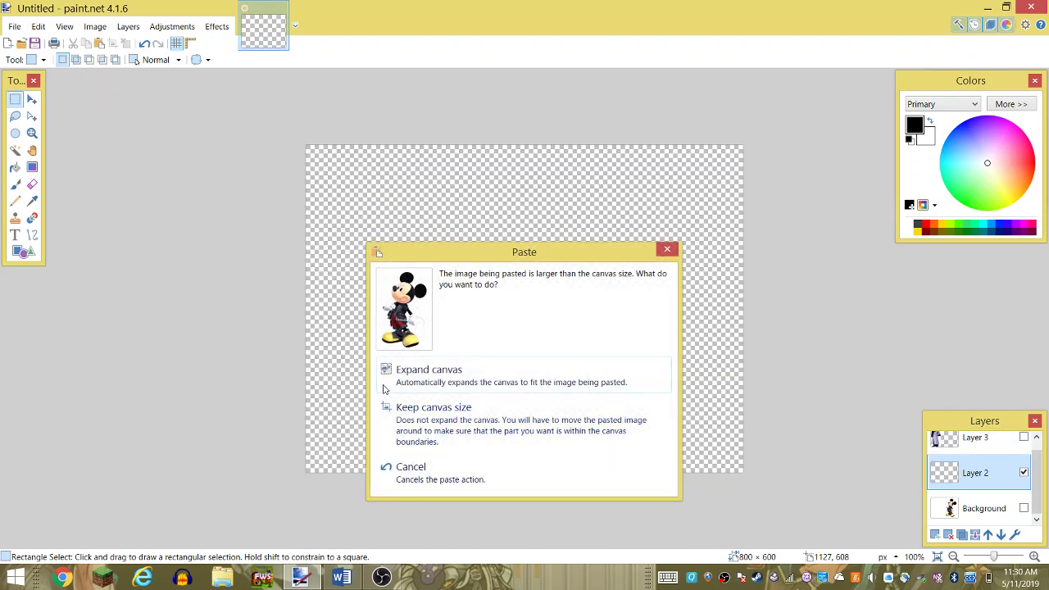
pyautogui.click(400, 377)
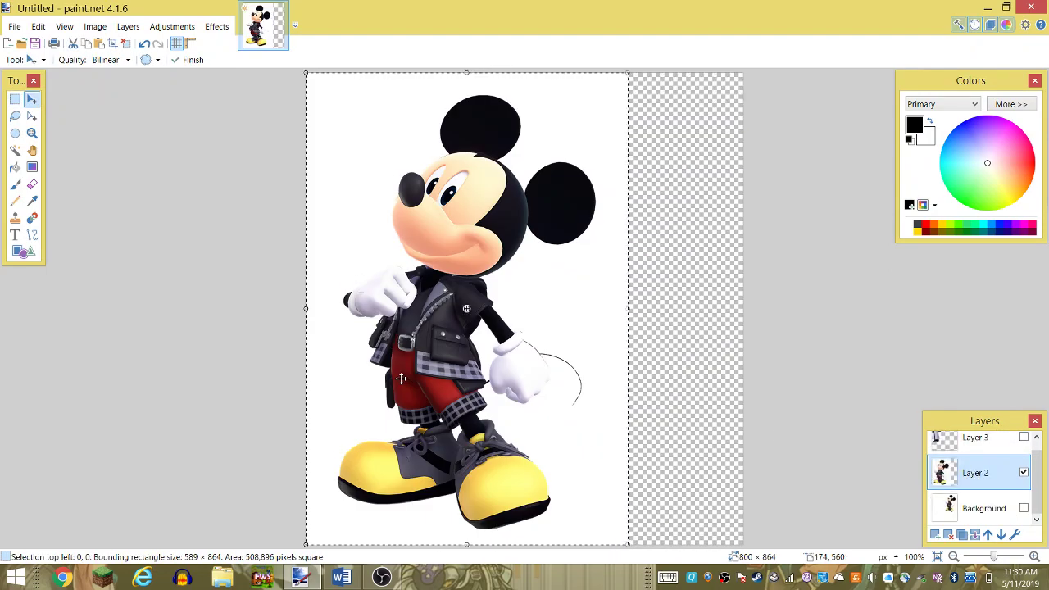
pyautogui.moveTo(450, 371)
pyautogui.mouseDown()
pyautogui.moveTo(474, 400)
pyautogui.moveTo(588, 307)
pyautogui.moveTo(615, 316)
pyautogui.moveTo(552, 337)
pyautogui.mouseUp()
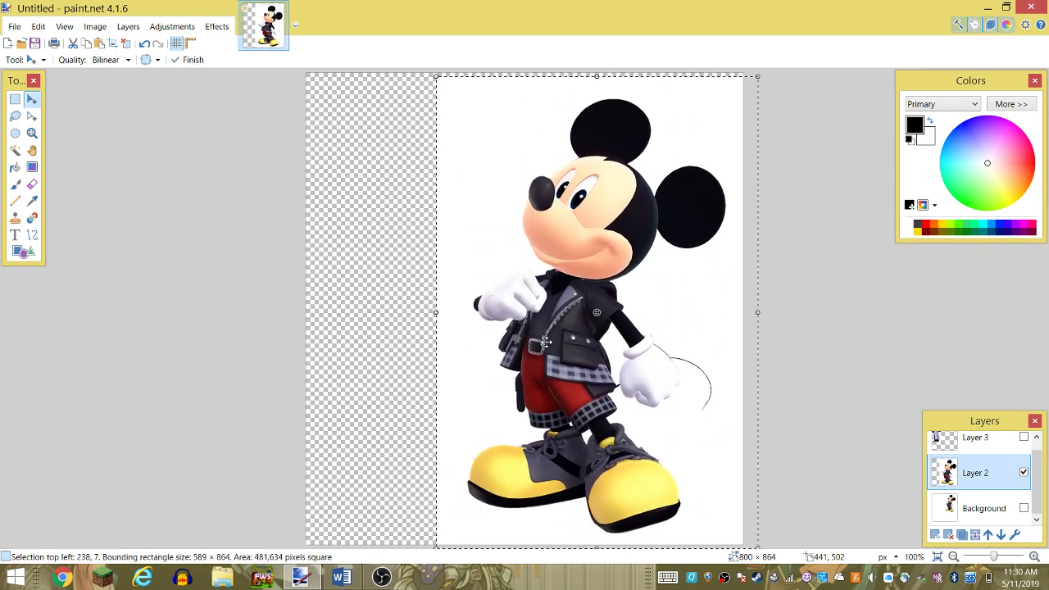
pyautogui.moveTo(551, 337); pyautogui.dragTo(525, 328)
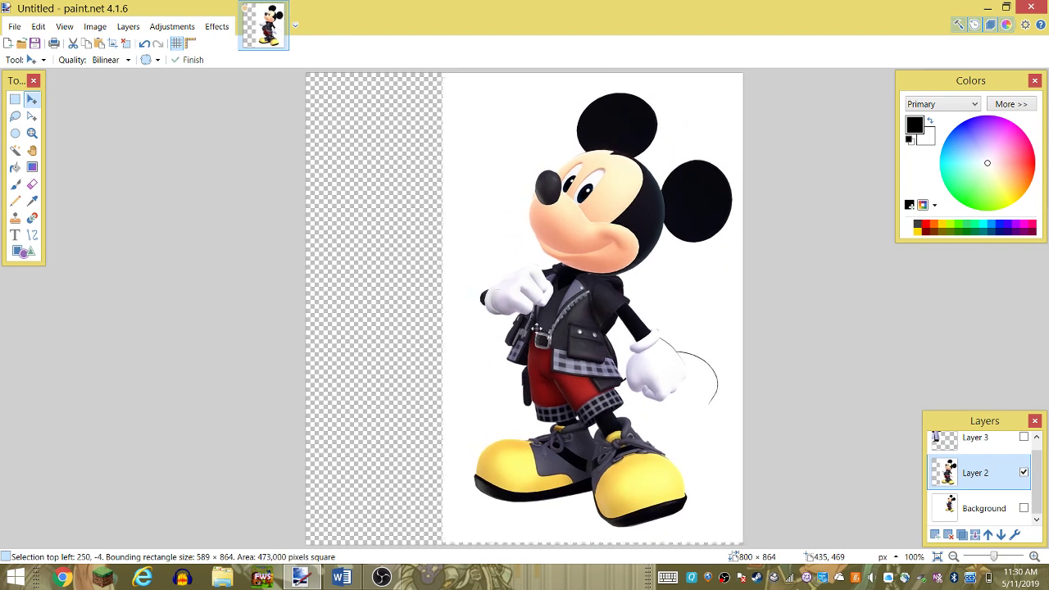
pyautogui.moveTo(518, 326); pyautogui.dragTo(504, 337)
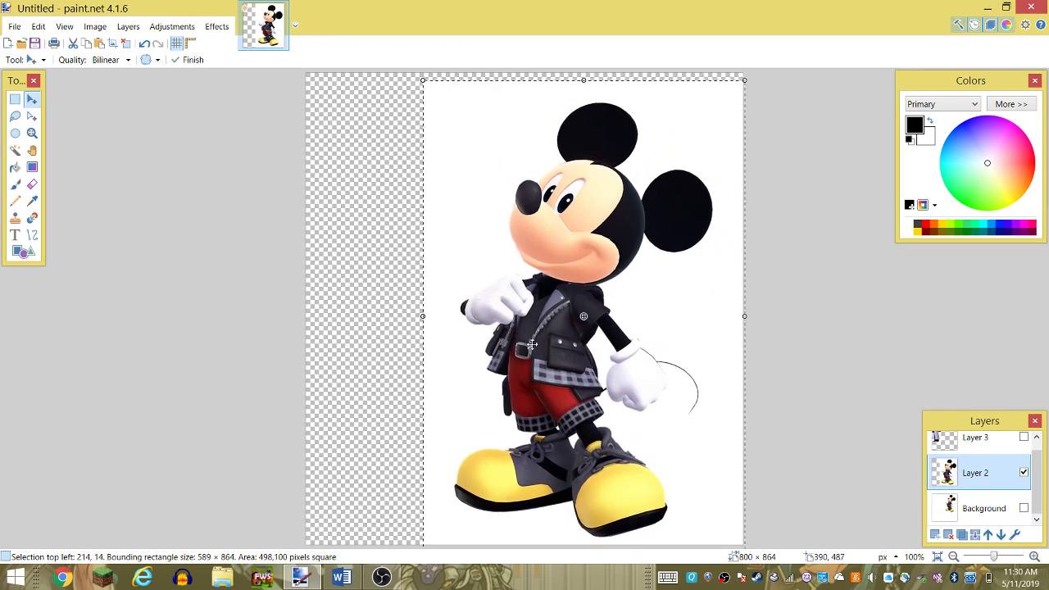
# - Open and cancel Layer 3's properties while toggling the coat figure and Mickey layer visibility
pyautogui.doubleClick(967, 442)
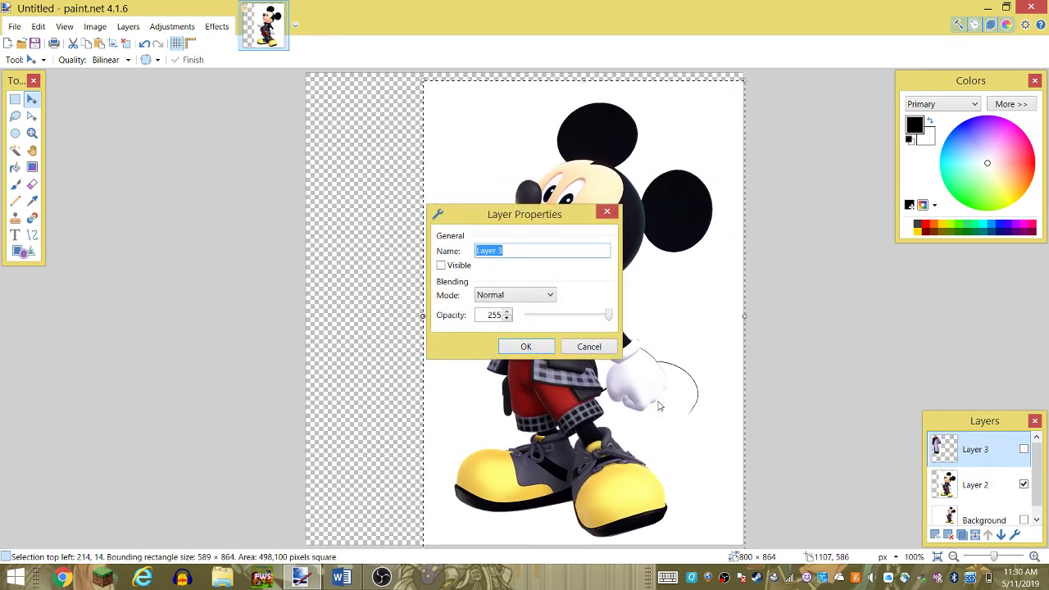
pyautogui.click(582, 348)
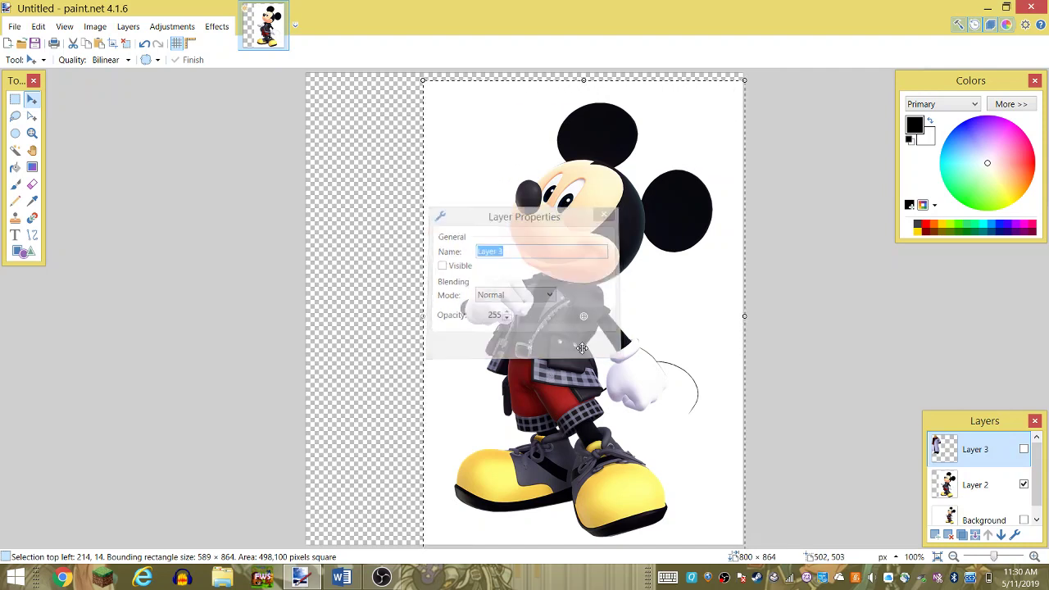
pyautogui.click(1024, 451)
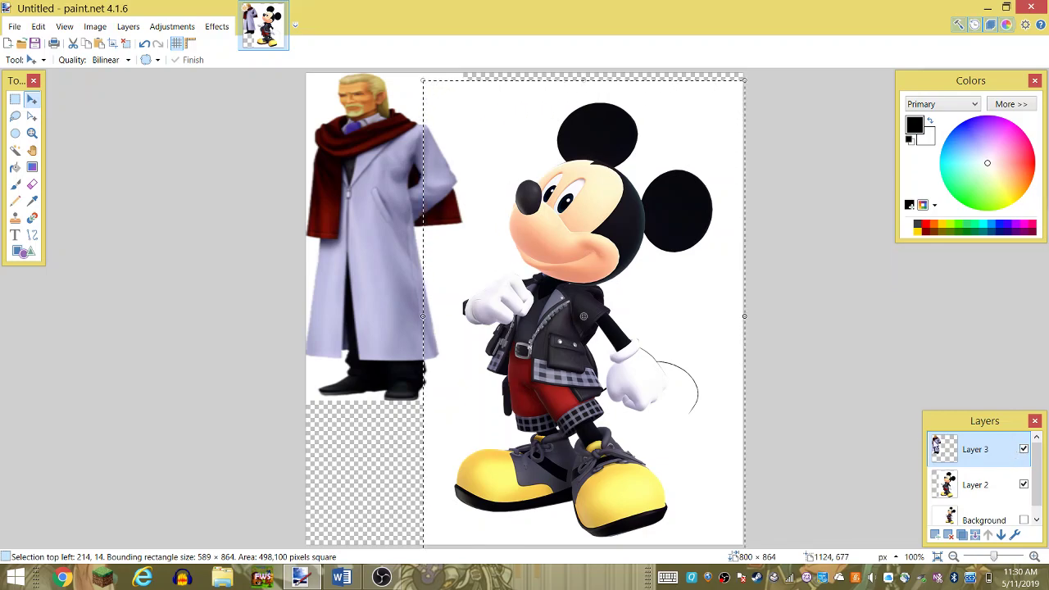
pyautogui.click(1024, 484)
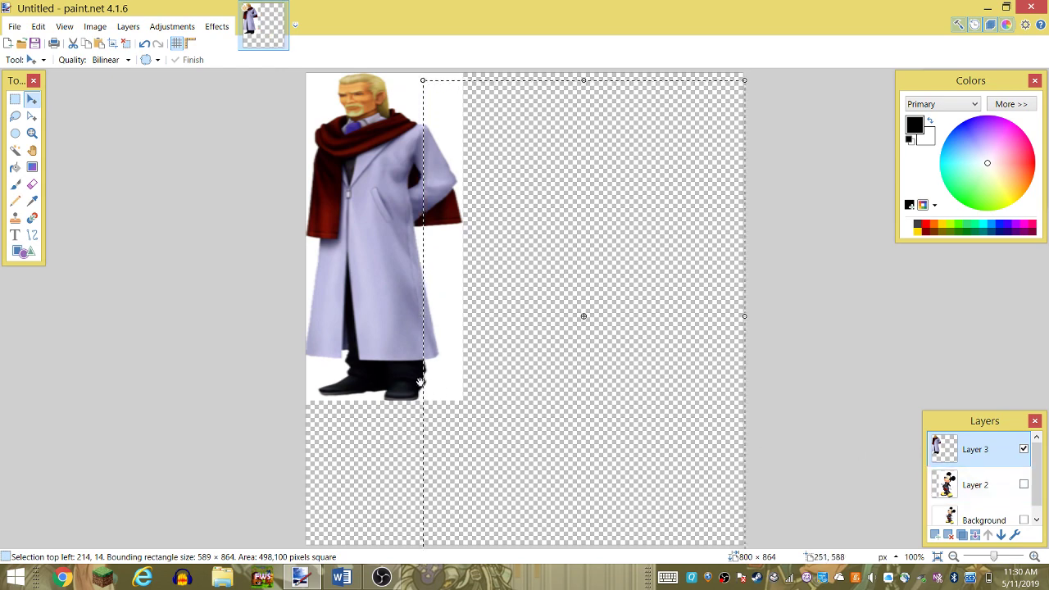
pyautogui.doubleClick(986, 451)
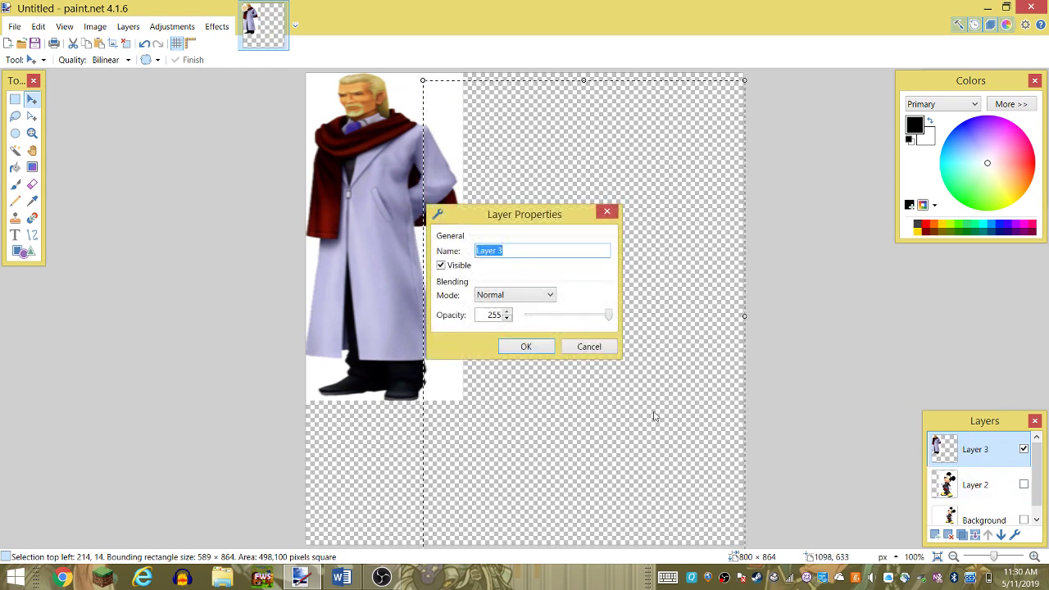
pyautogui.click(589, 346)
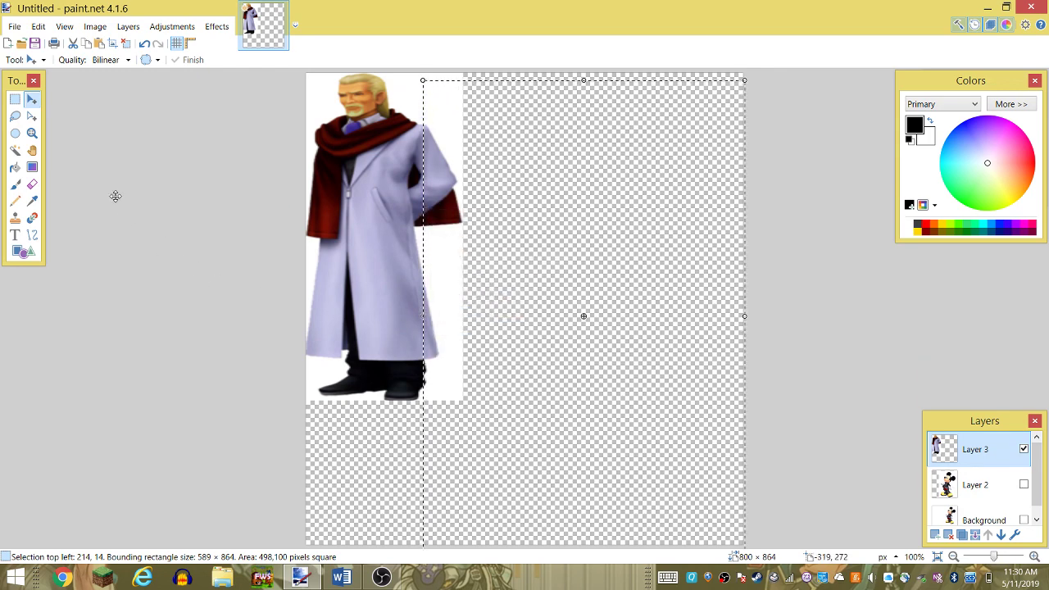
# - Clear the selection, show and activate Layer 2's Mickey, and hide Layer 3
pyautogui.click(16, 100)
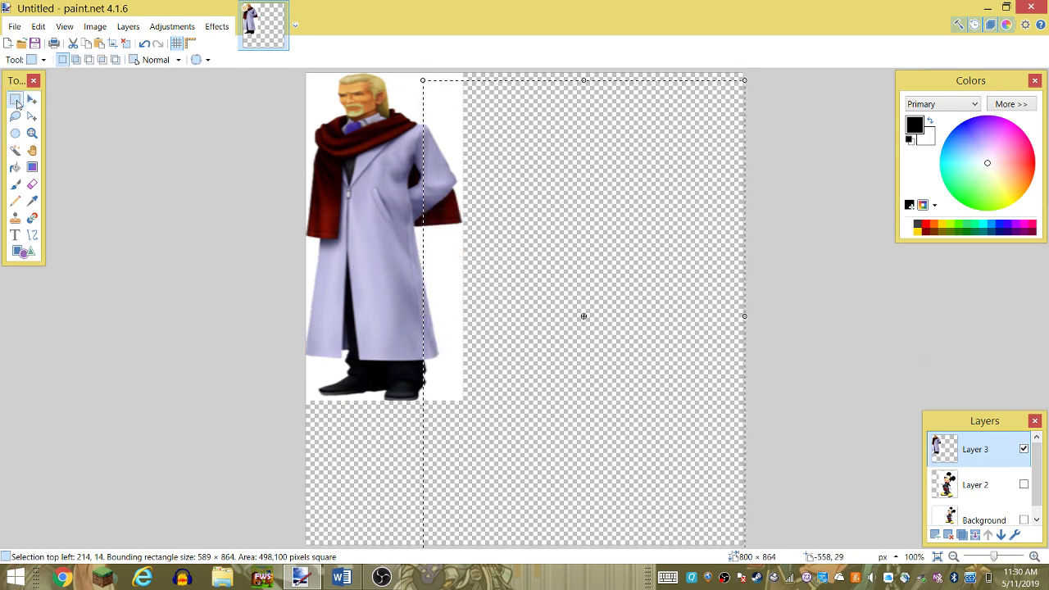
pyautogui.click(352, 380)
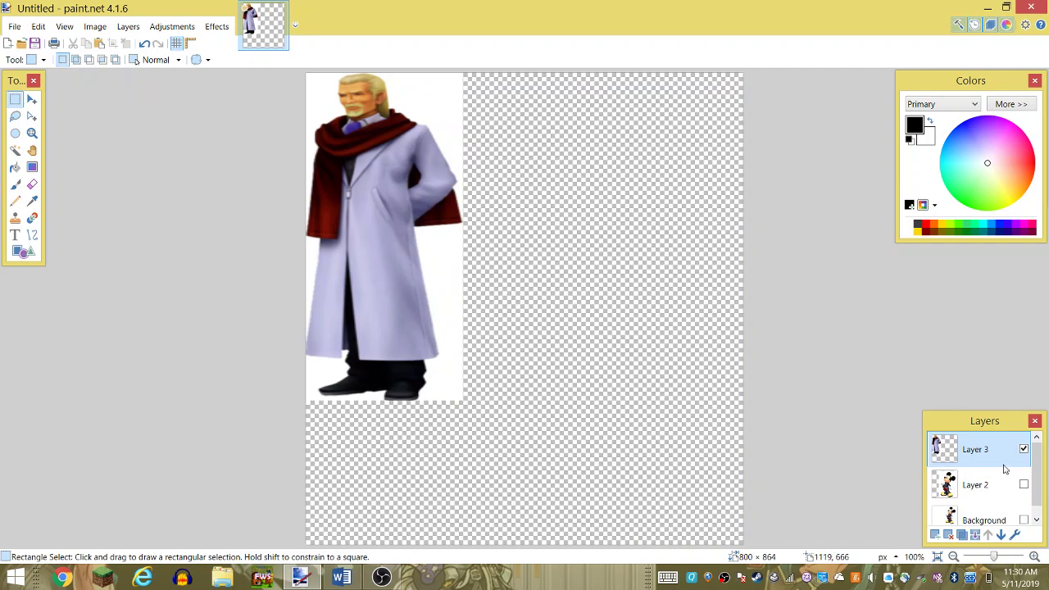
pyautogui.click(1023, 484)
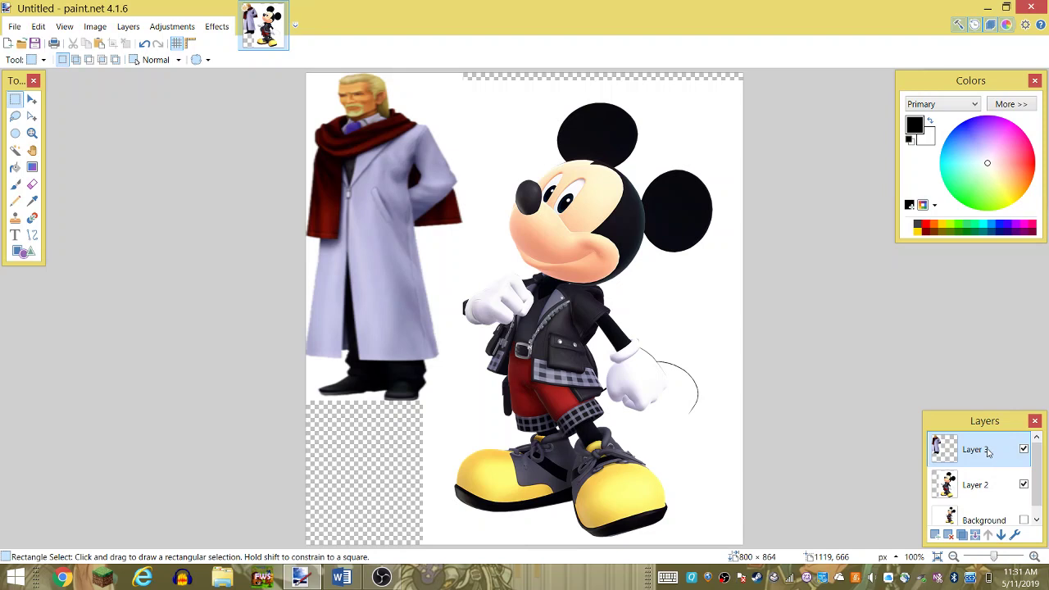
pyautogui.click(1024, 449)
pyautogui.click(994, 487)
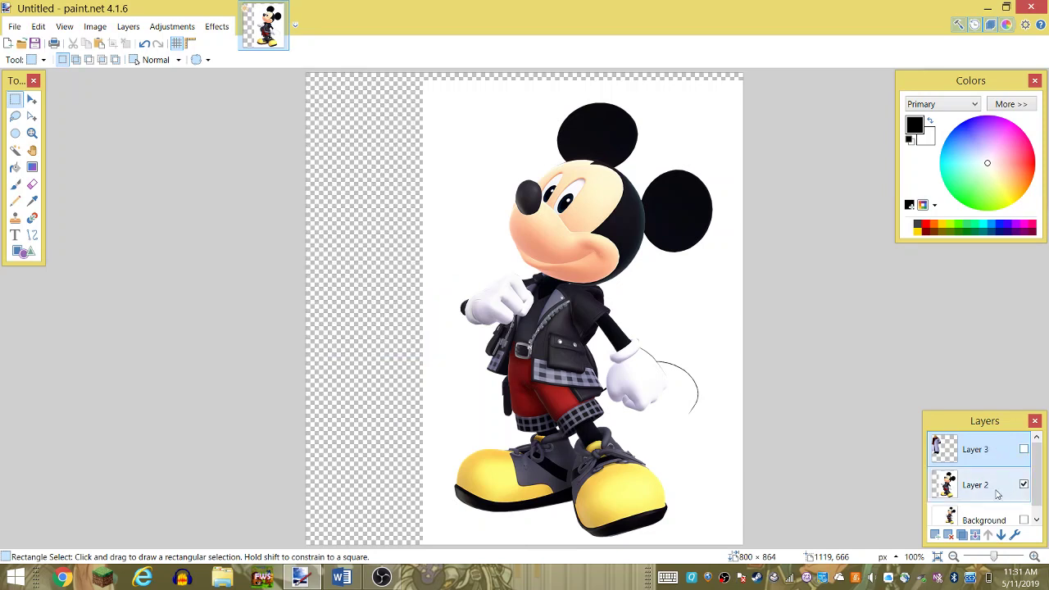
pyautogui.click(338, 580)
# - Delete the old Mickey picture and search Online Pictures for 'white coat'
pyautogui.press('Delete')
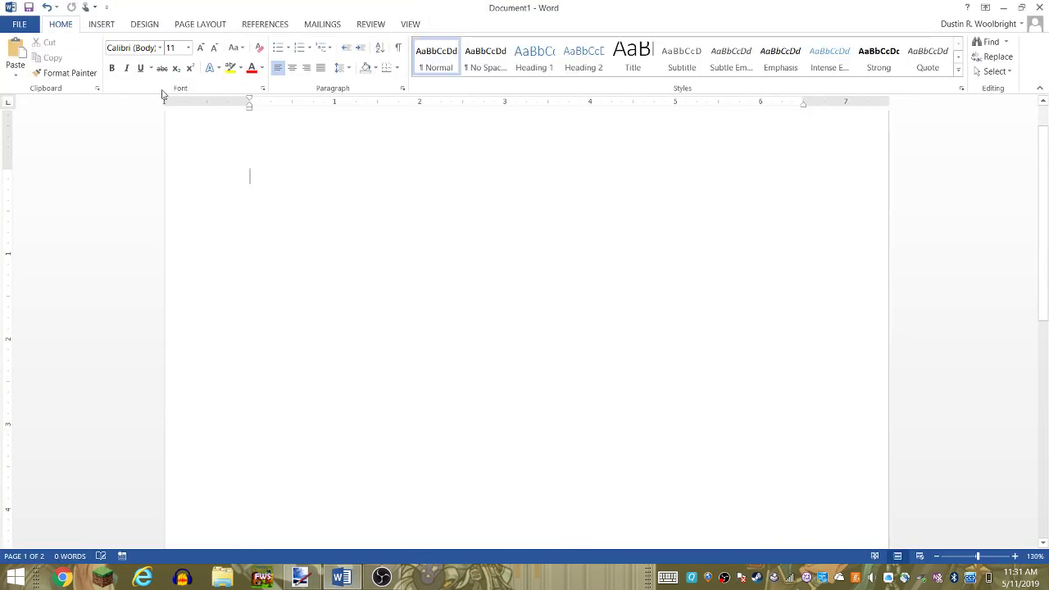
pyautogui.click(102, 24)
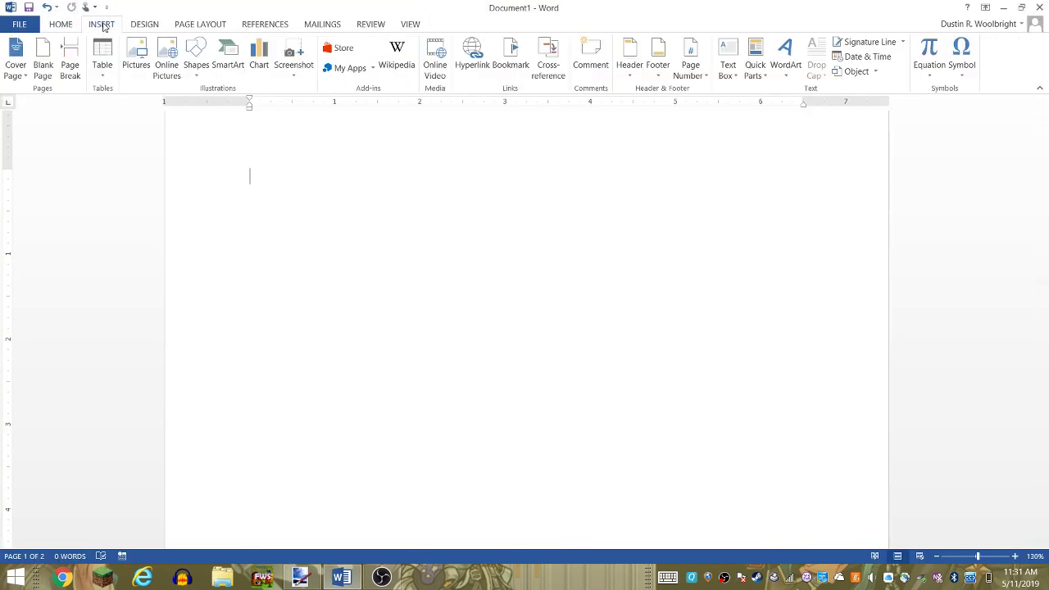
pyautogui.click(166, 59)
pyautogui.write('white coat')
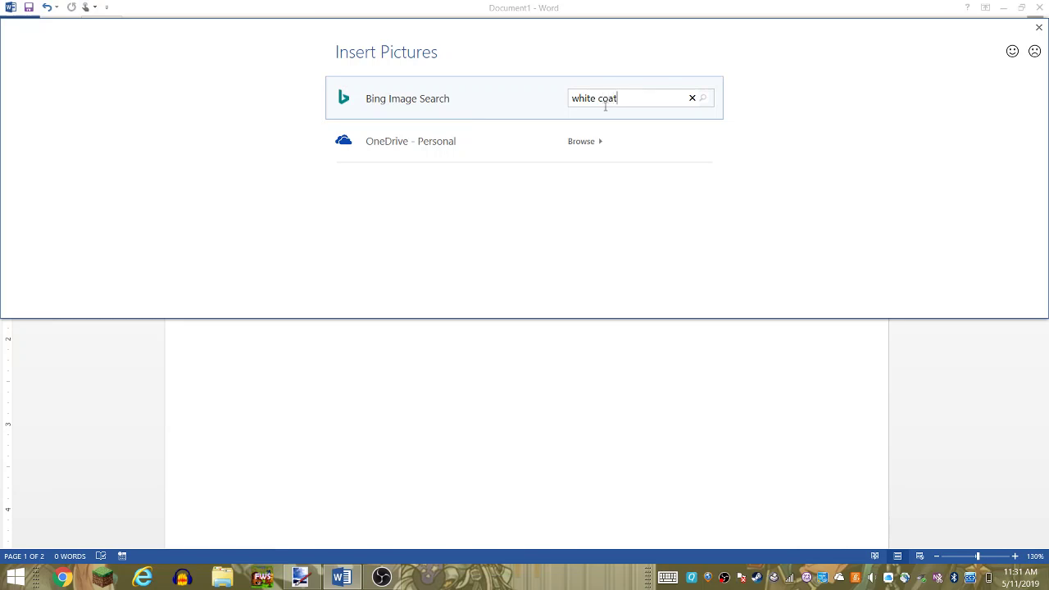
pyautogui.press('Return')
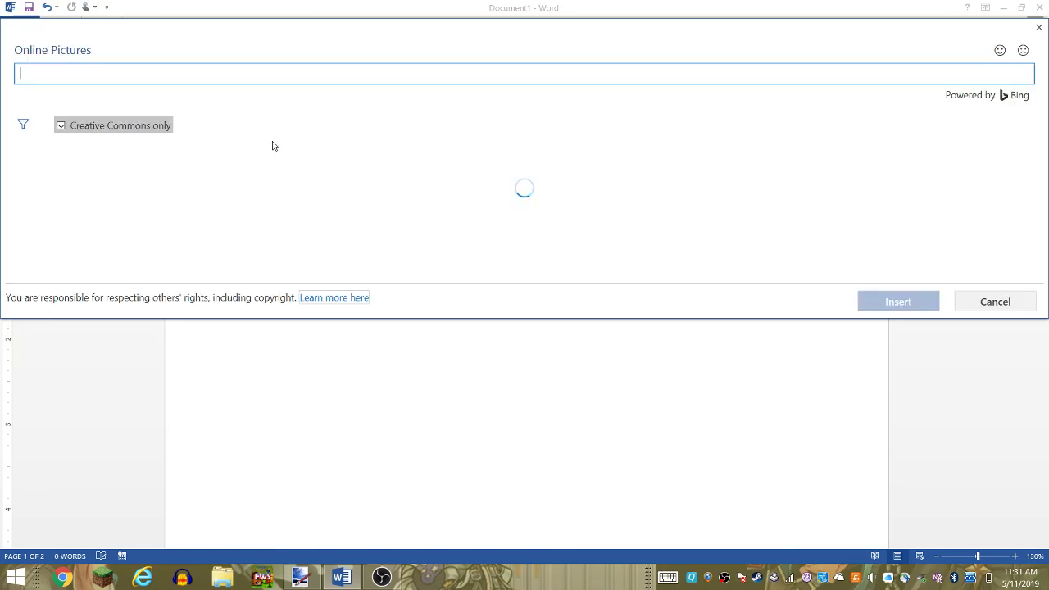
# - Turn off the Creative Commons only filter and search for 'white coat clipart'
pyautogui.click(142, 127)
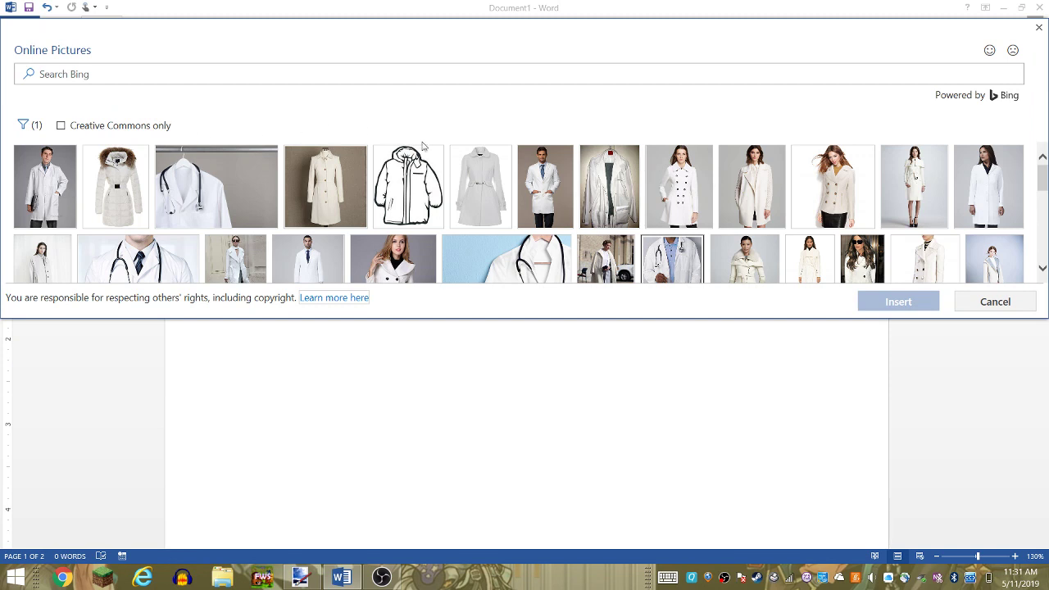
pyautogui.scroll(-1, 423, 146)
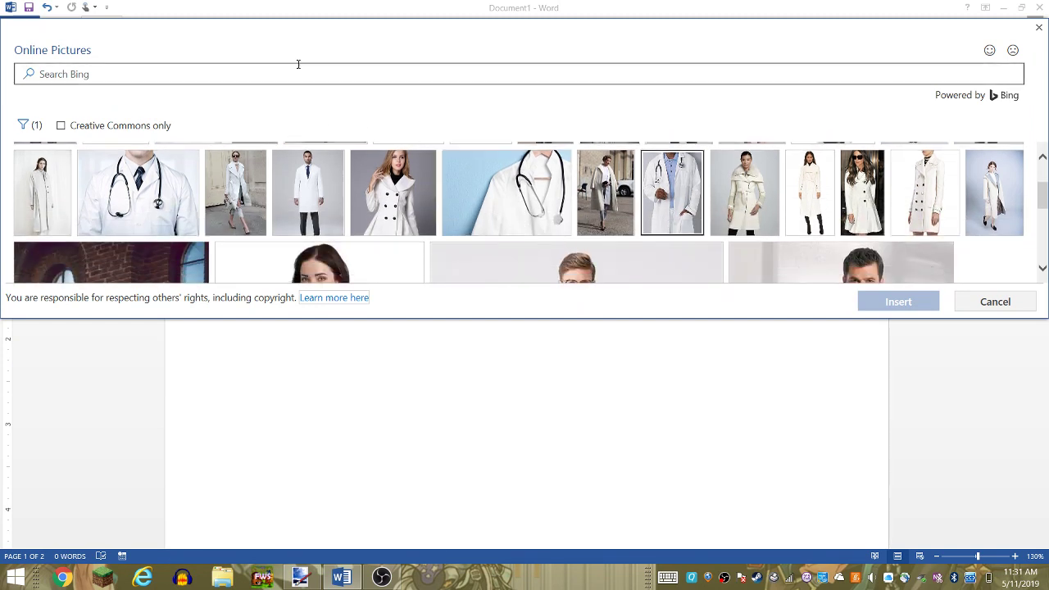
pyautogui.click(299, 65)
pyautogui.write('white coat clipar')
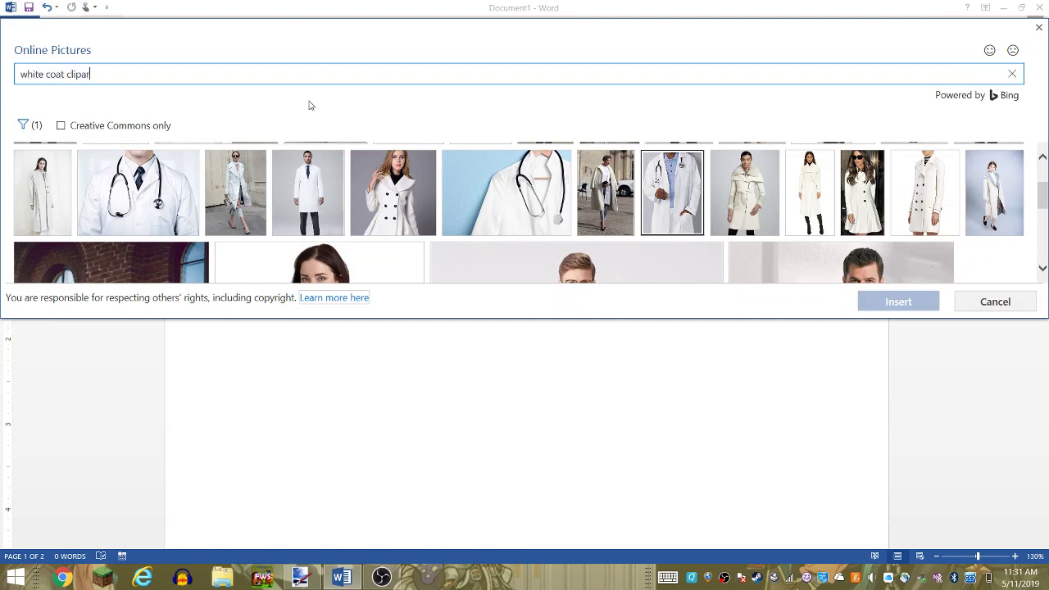
pyautogui.write('t')
pyautogui.press('Return')
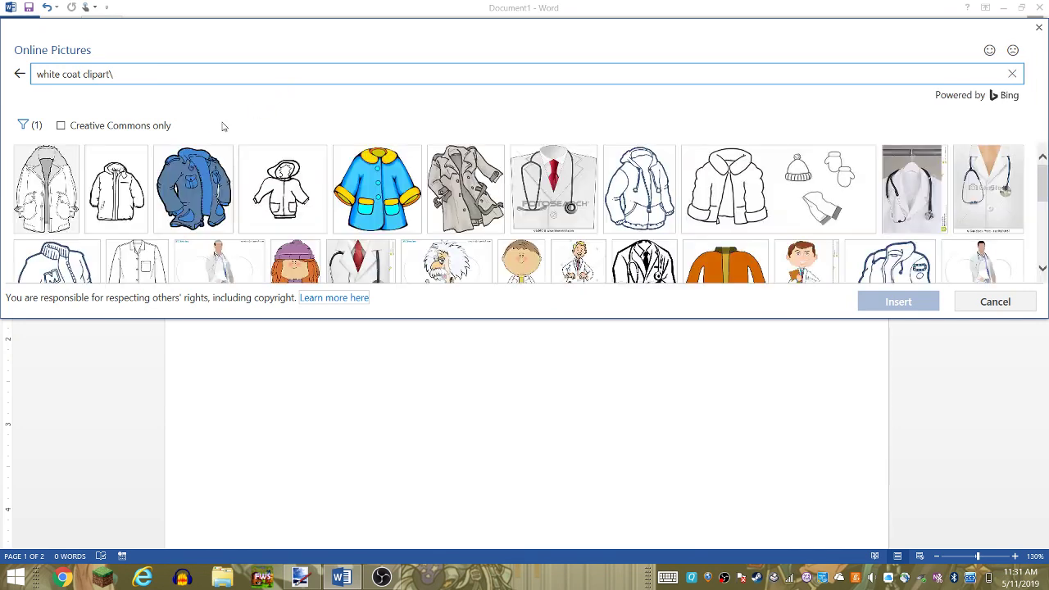
# - Insert the plain white lab coat line drawing into the document, then return to paint.net
pyautogui.scroll(-2, 115, 164)
pyautogui.scroll(1, 175, 194)
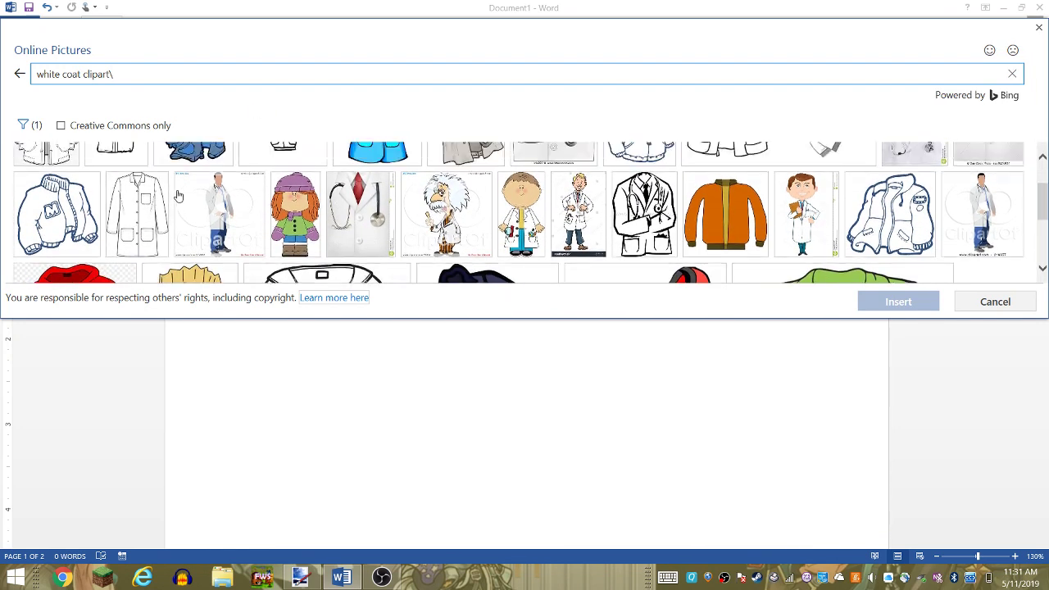
pyautogui.scroll(1, 186, 197)
pyautogui.scroll(1, 189, 195)
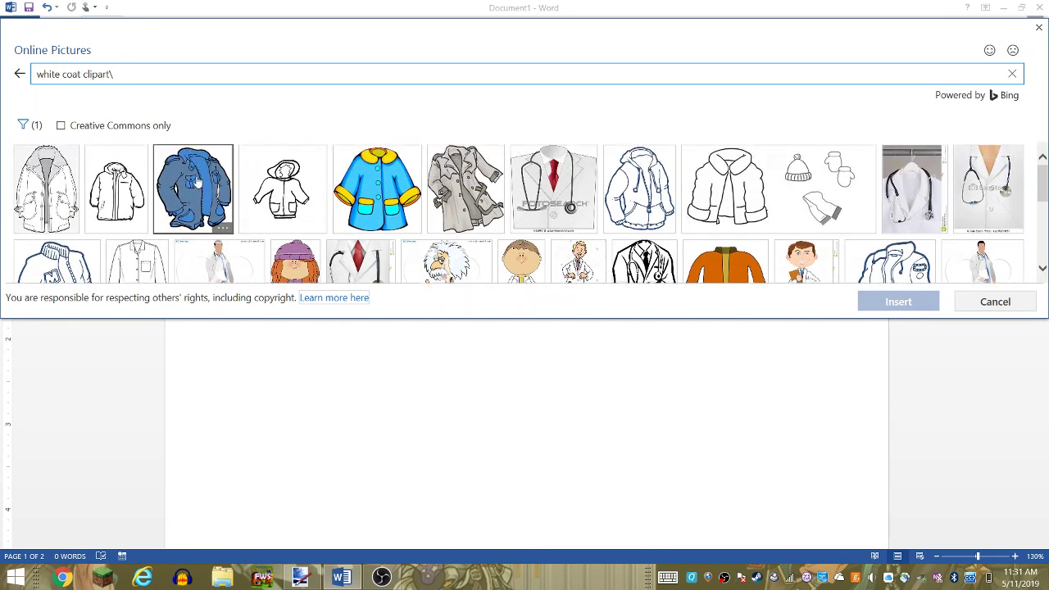
pyautogui.scroll(-1, 196, 182)
pyautogui.scroll(-1, 164, 206)
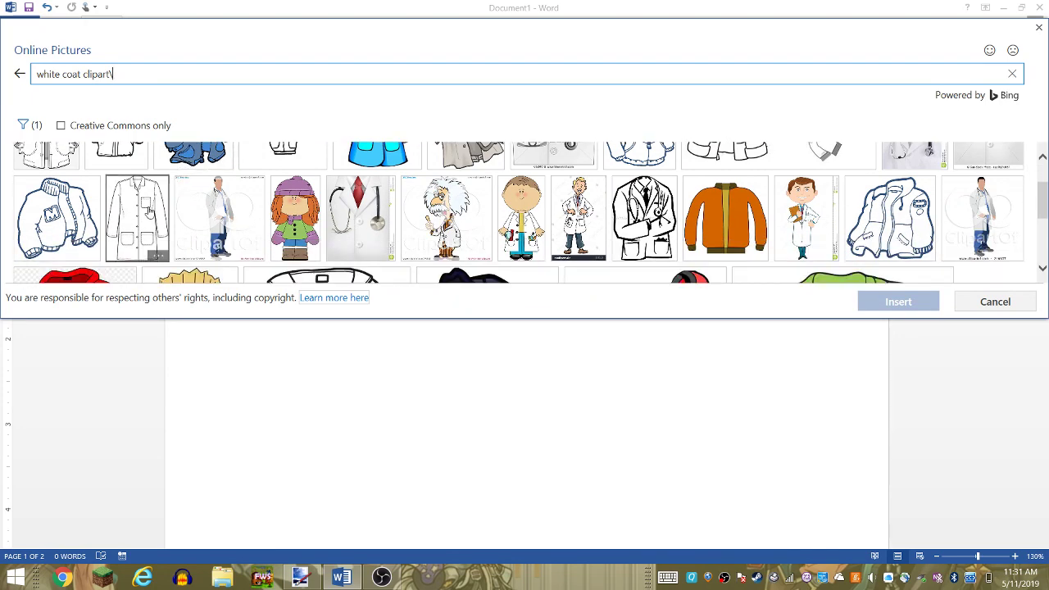
pyautogui.click(144, 212)
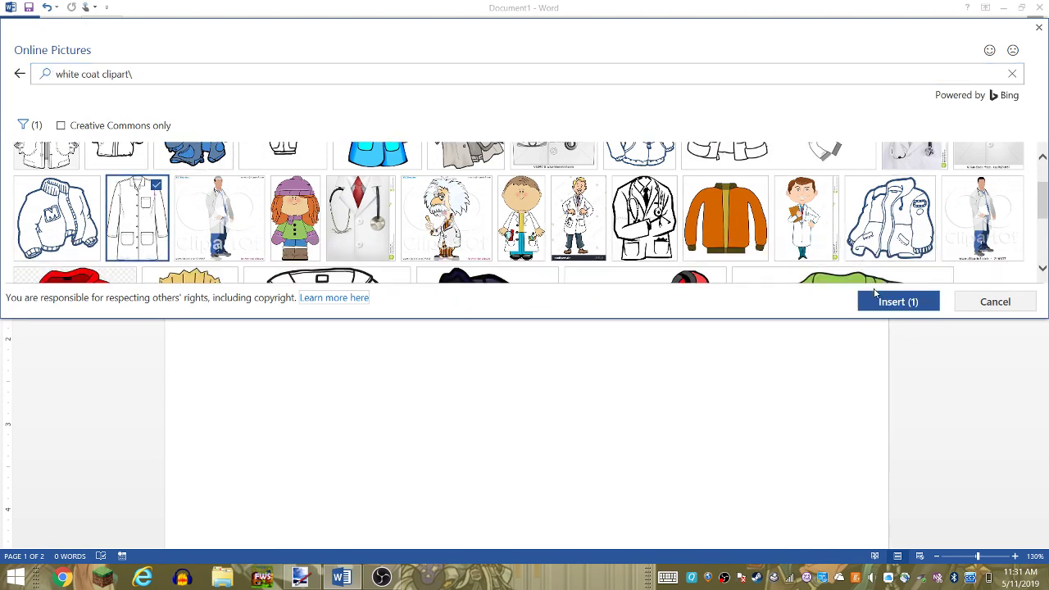
pyautogui.scroll(-1, 738, 238)
pyautogui.scroll(-2, 738, 238)
pyautogui.scroll(-1, 737, 239)
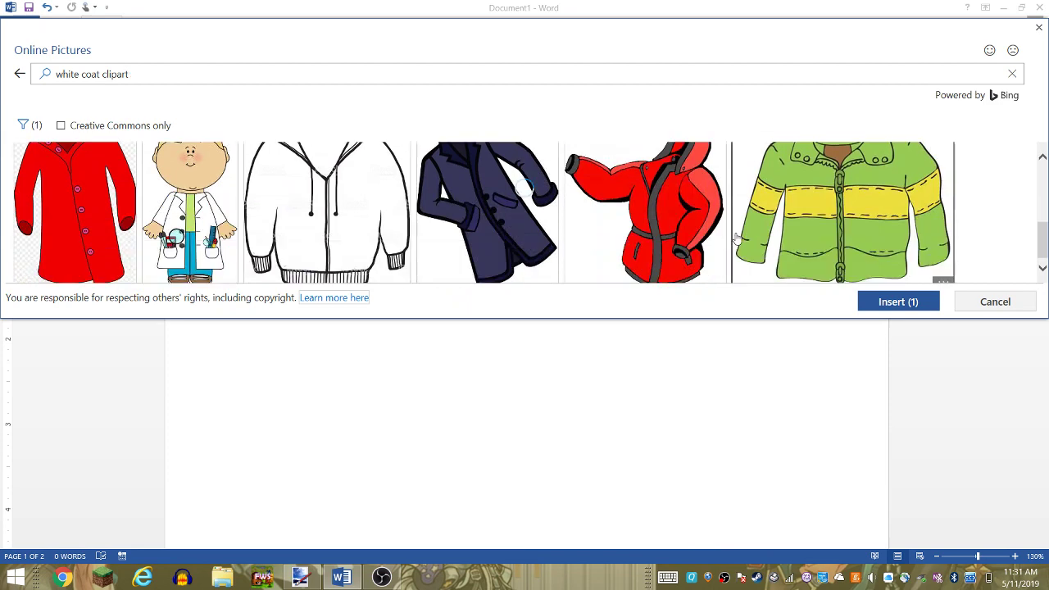
pyautogui.scroll(1, 735, 237)
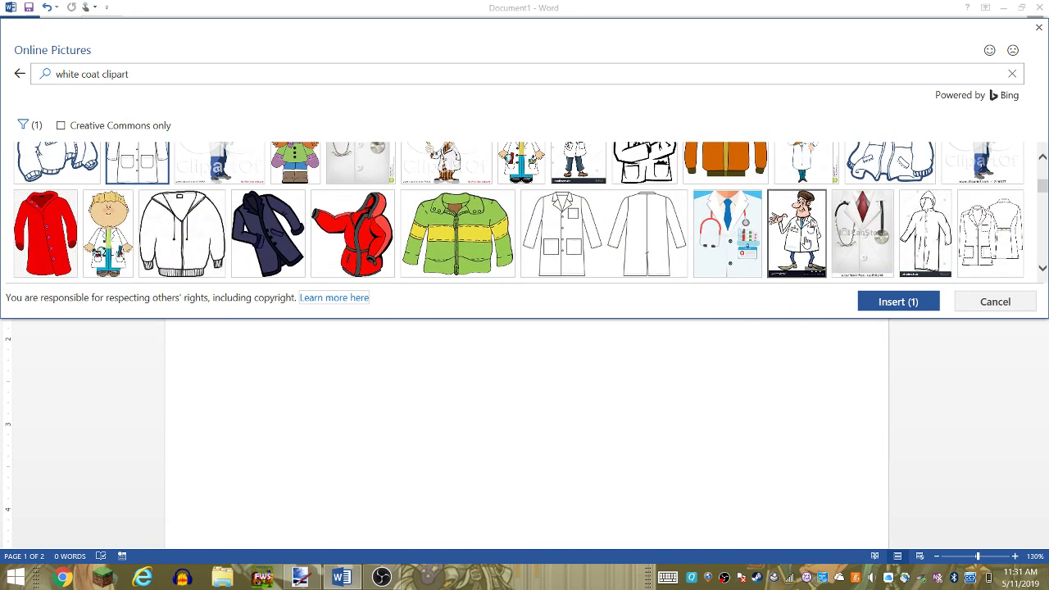
pyautogui.click(881, 310)
pyautogui.click(301, 579)
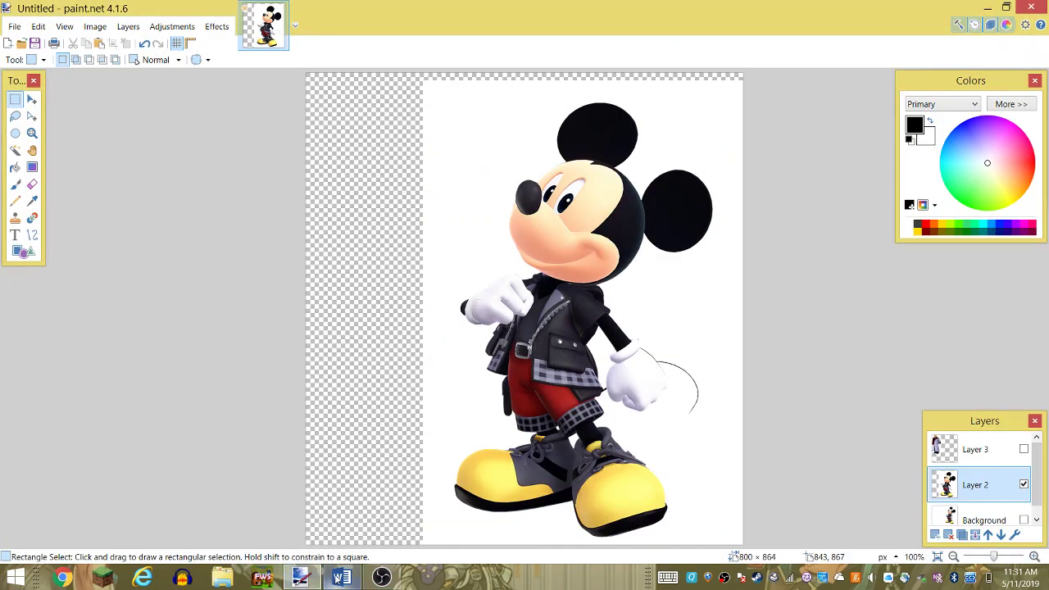
# - Check the lab coat in Word, then add an empty Layer 4 above Mickey's Layer 2
pyautogui.click(341, 579)
pyautogui.click(303, 579)
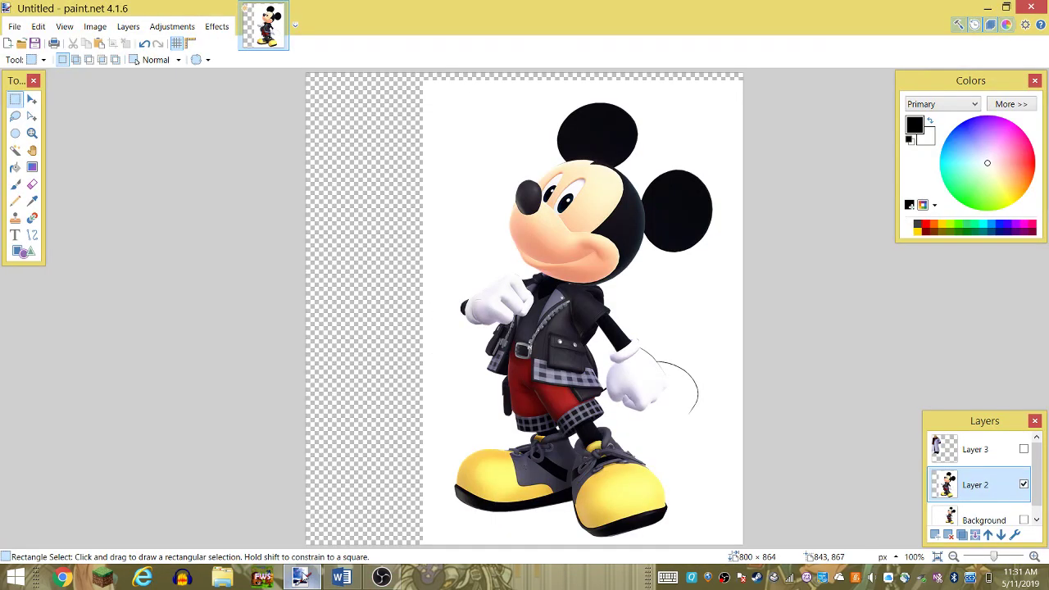
pyautogui.click(341, 579)
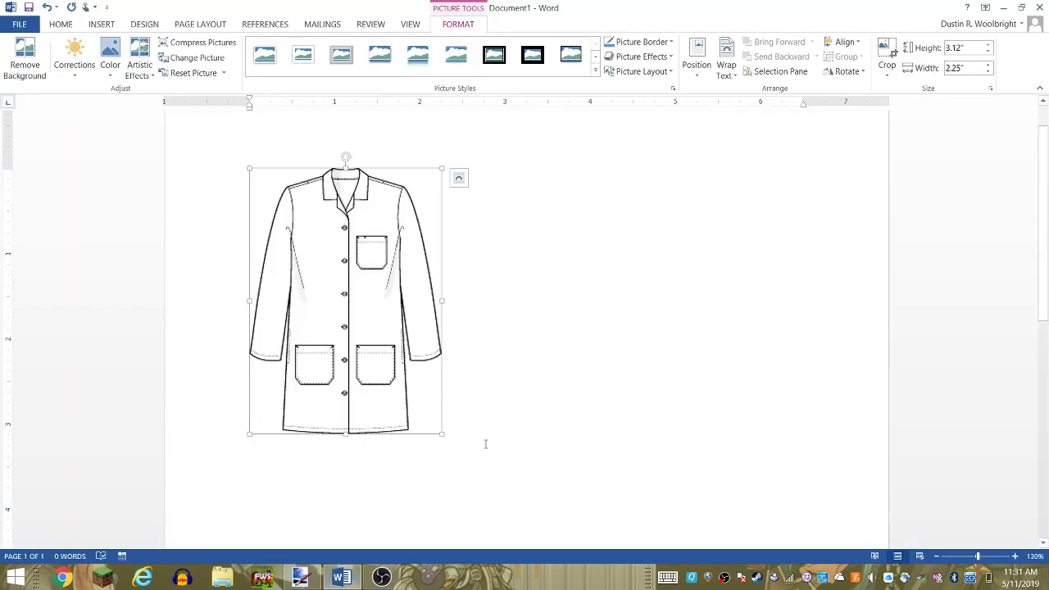
pyautogui.click(318, 570)
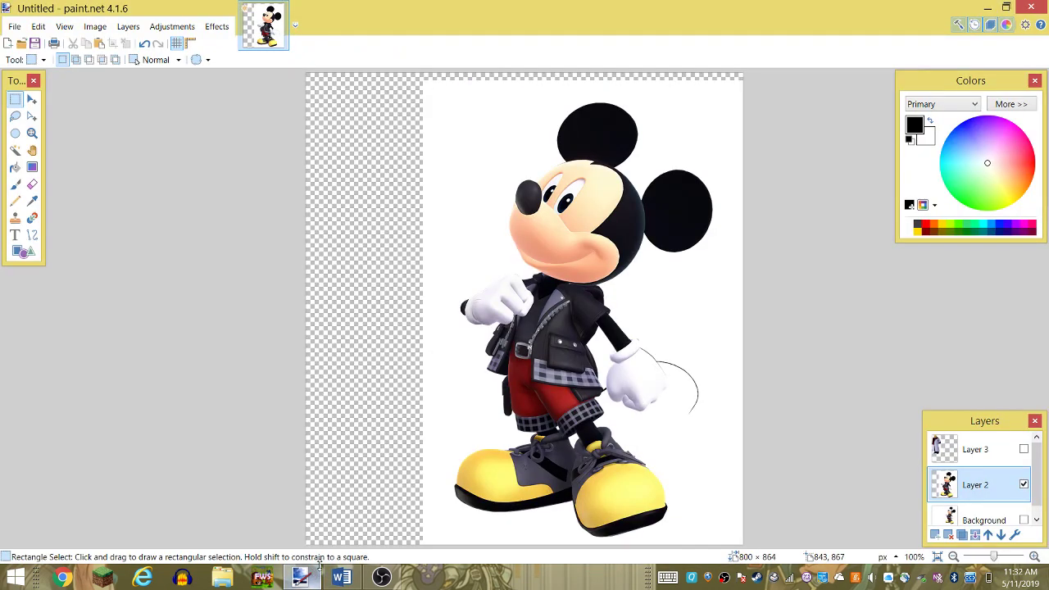
pyautogui.click(935, 535)
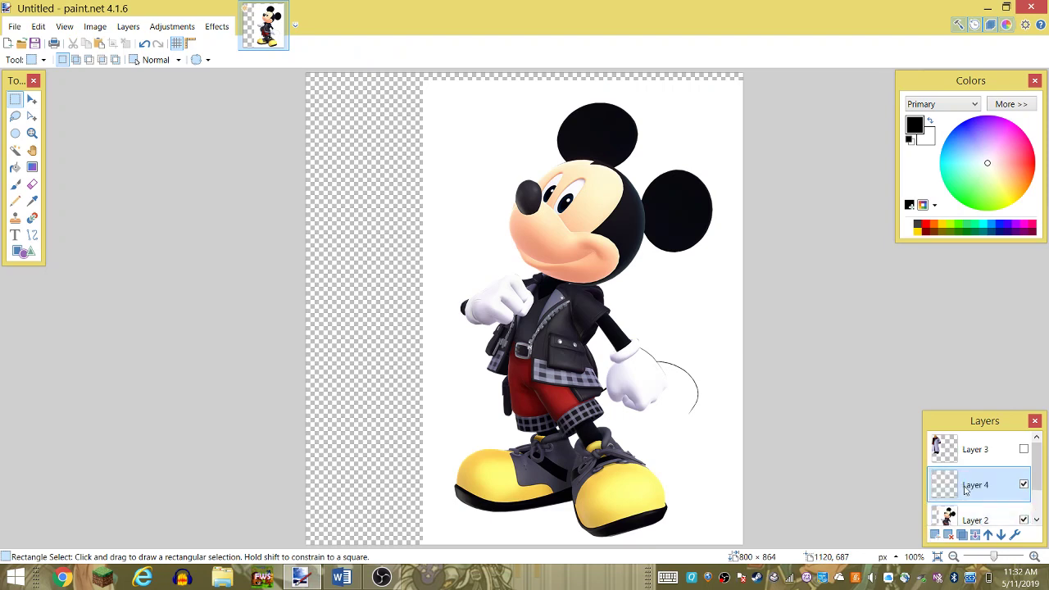
# - Paste the lab coat onto Layer 4, enlarge it to 298×363, and place it top-left
pyautogui.hotkey('ctrl', 'v')
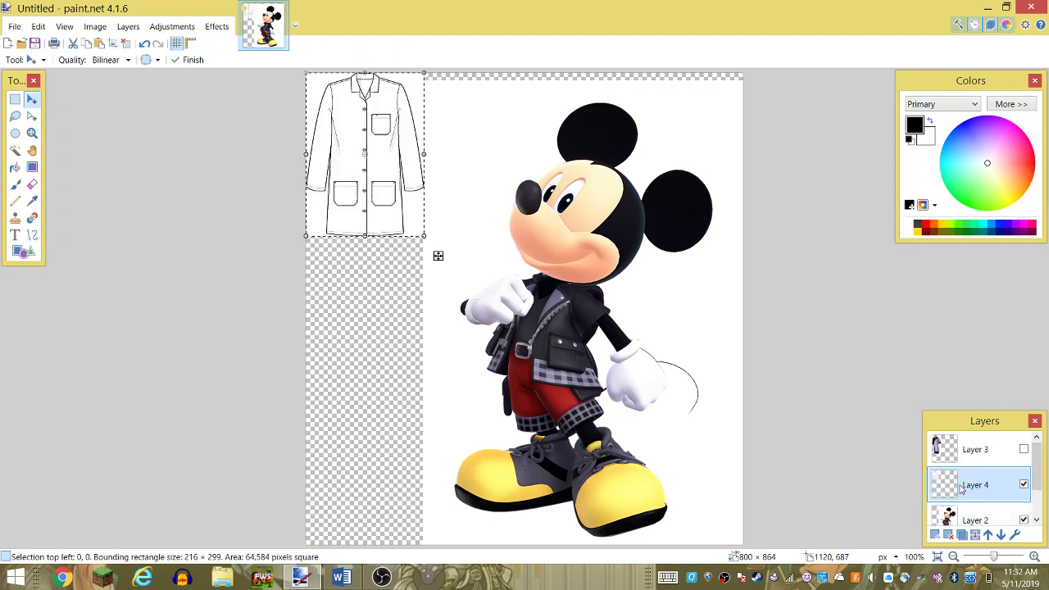
pyautogui.moveTo(385, 167); pyautogui.dragTo(575, 371)
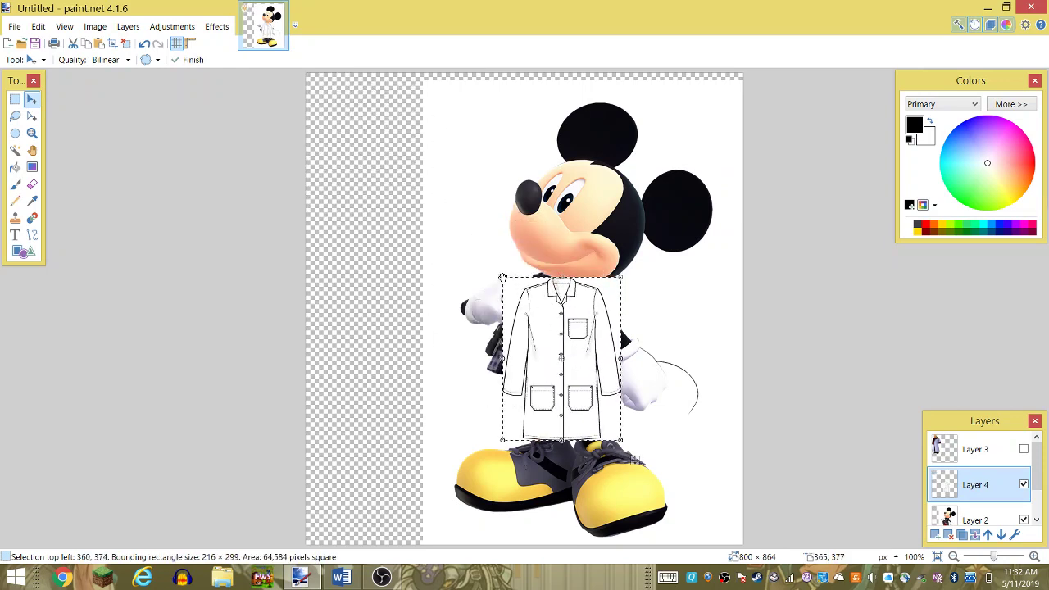
pyautogui.moveTo(503, 277); pyautogui.dragTo(454, 238)
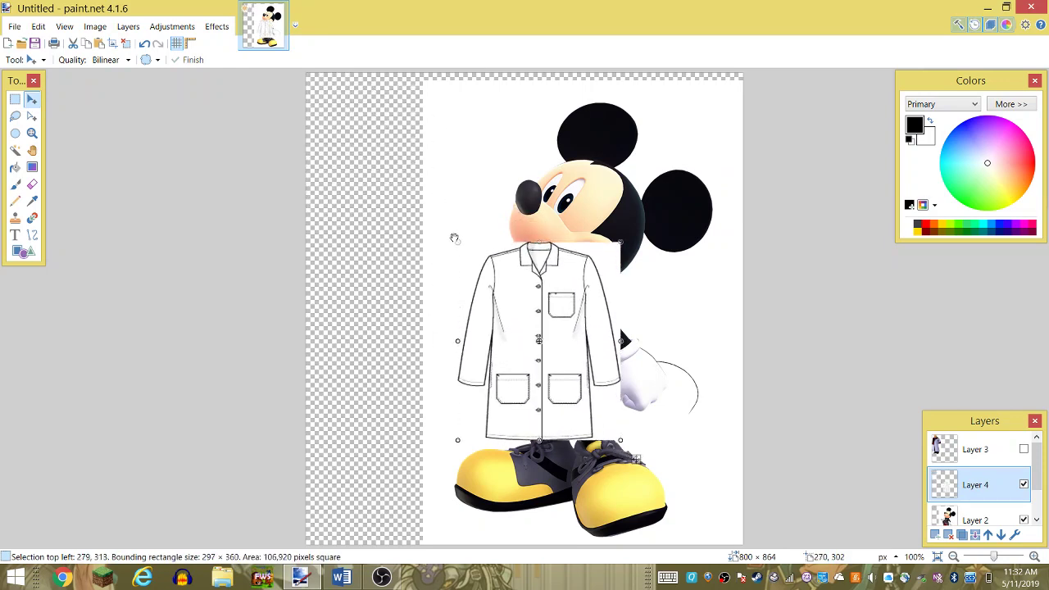
pyautogui.moveTo(542, 314)
pyautogui.mouseDown()
pyautogui.moveTo(592, 372)
pyautogui.moveTo(350, 253)
pyautogui.mouseUp()
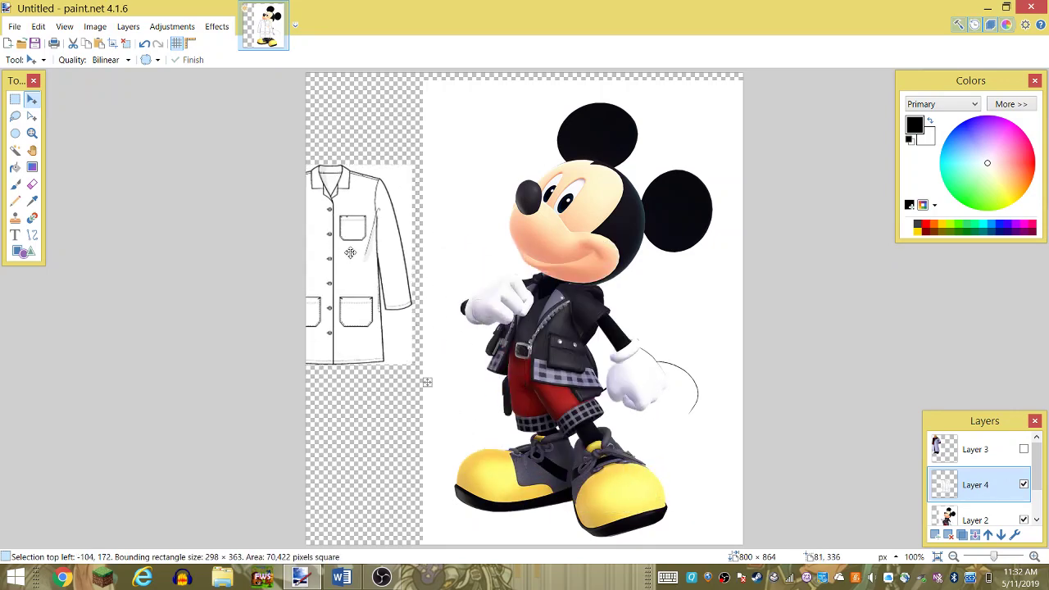
pyautogui.moveTo(350, 252); pyautogui.dragTo(393, 169)
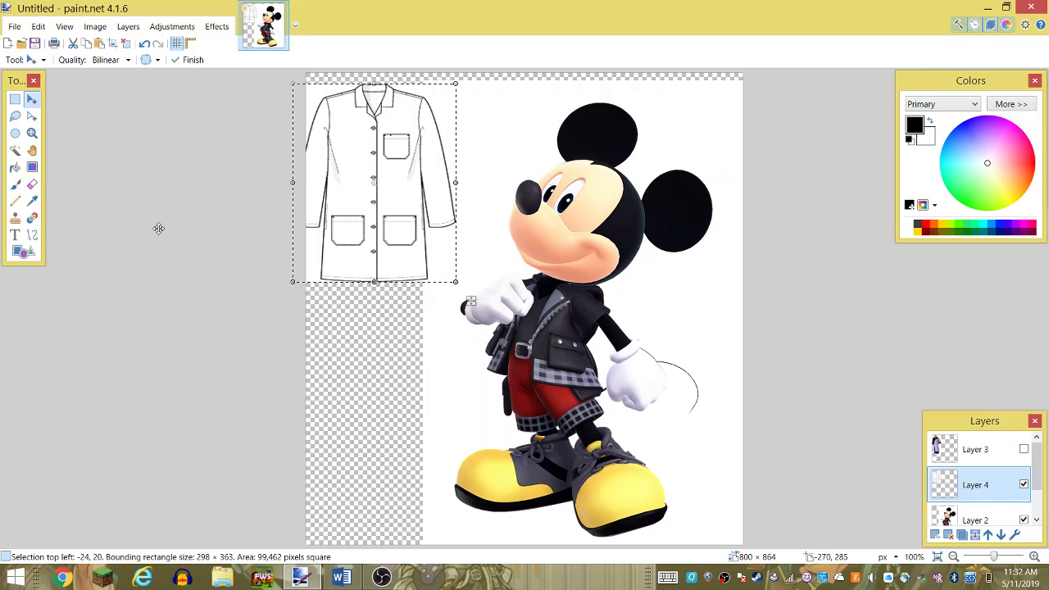
pyautogui.moveTo(159, 228); pyautogui.dragTo(196, 253)
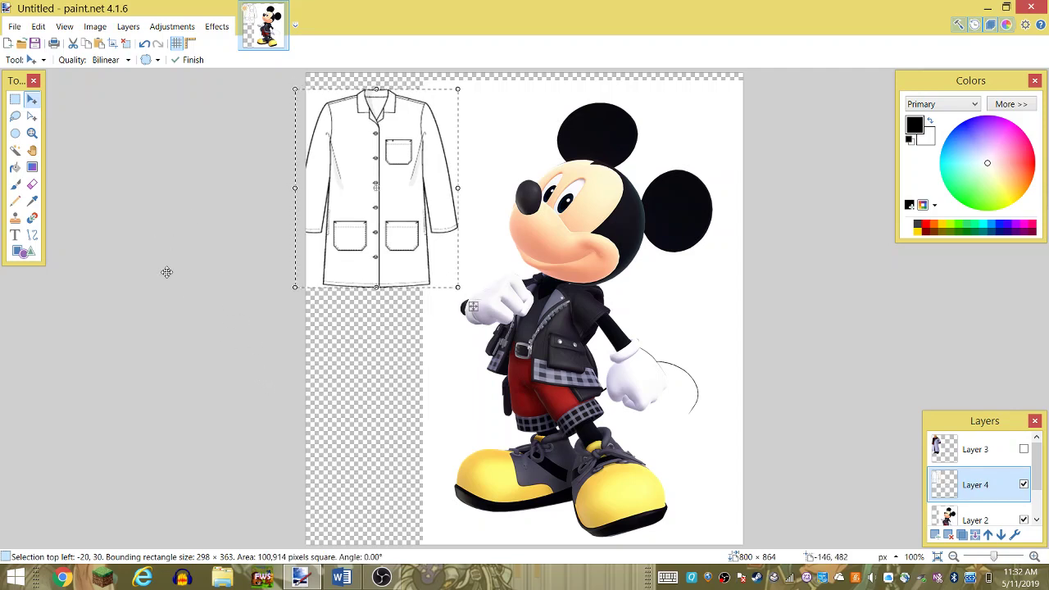
pyautogui.click(16, 134)
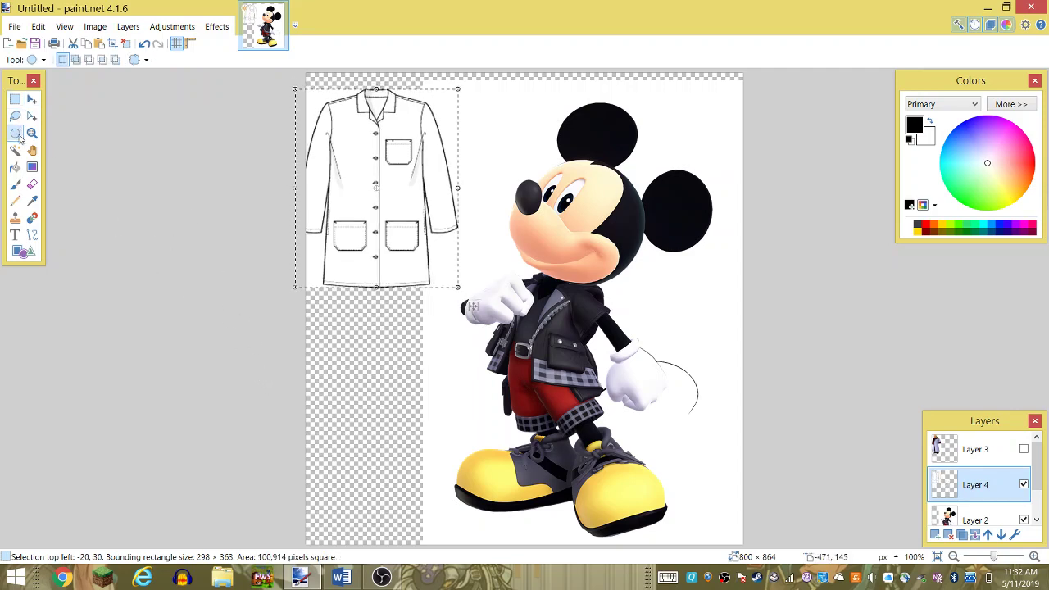
pyautogui.click(597, 286)
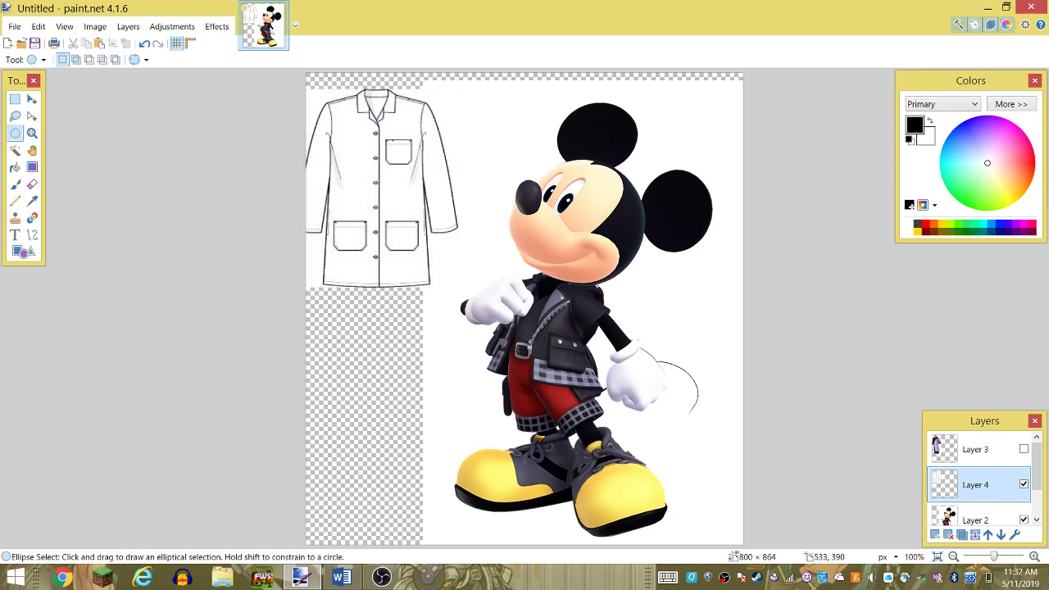
pyautogui.moveTo(598, 287); pyautogui.dragTo(513, 157)
pyautogui.click(513, 156)
pyautogui.moveTo(631, 262)
pyautogui.mouseDown()
pyautogui.moveTo(523, 161)
pyautogui.moveTo(506, 160)
pyautogui.mouseUp()
pyautogui.click(639, 287)
pyautogui.moveTo(625, 283)
pyautogui.mouseDown()
pyautogui.moveTo(516, 219)
pyautogui.moveTo(515, 152)
pyautogui.mouseUp()
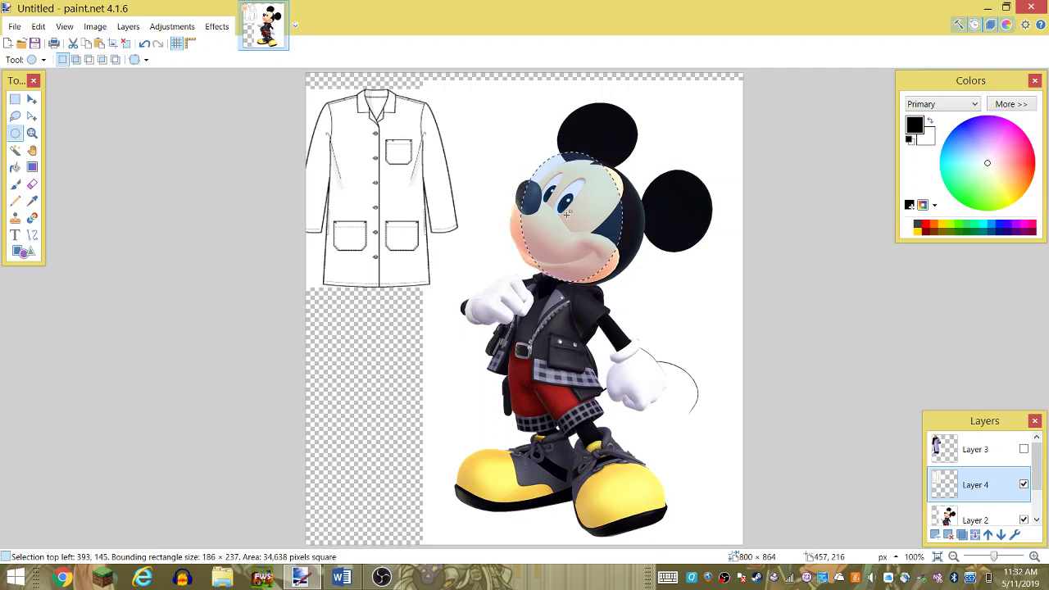
pyautogui.click(619, 291)
pyautogui.moveTo(620, 291)
pyautogui.mouseDown()
pyautogui.moveTo(553, 240)
pyautogui.moveTo(512, 123)
pyautogui.moveTo(517, 154)
pyautogui.mouseUp()
pyautogui.click(639, 270)
pyautogui.moveTo(634, 298); pyautogui.dragTo(557, 162)
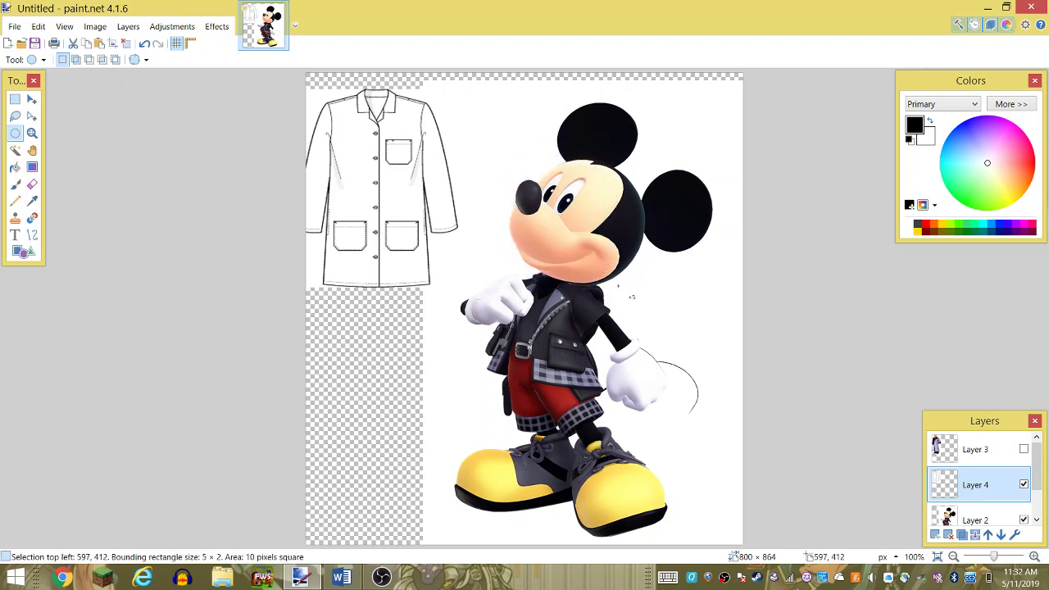
pyautogui.click(650, 284)
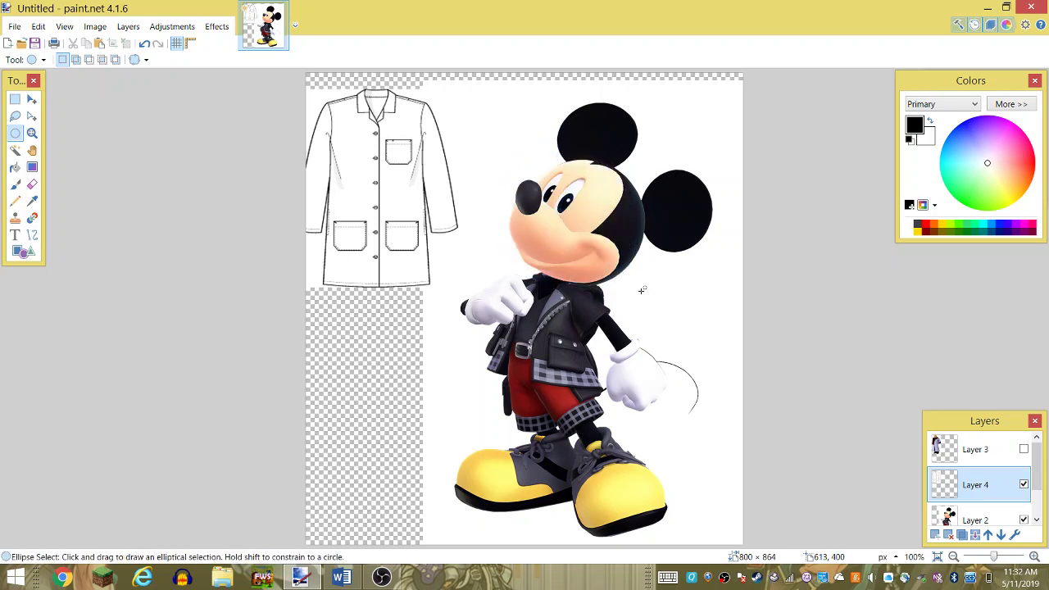
pyautogui.moveTo(670, 294); pyautogui.dragTo(503, 141)
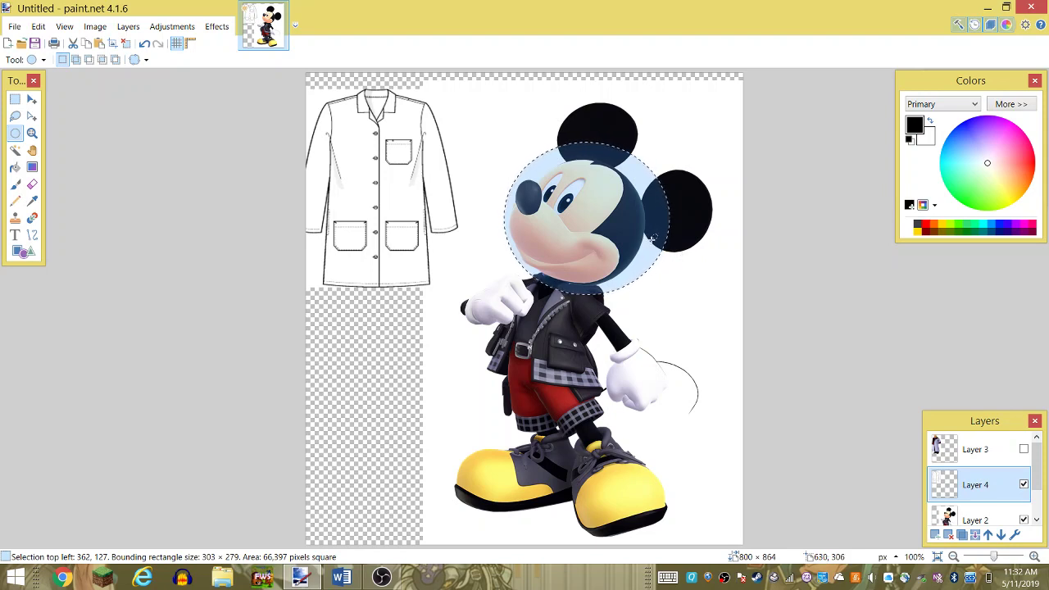
pyautogui.click(624, 249)
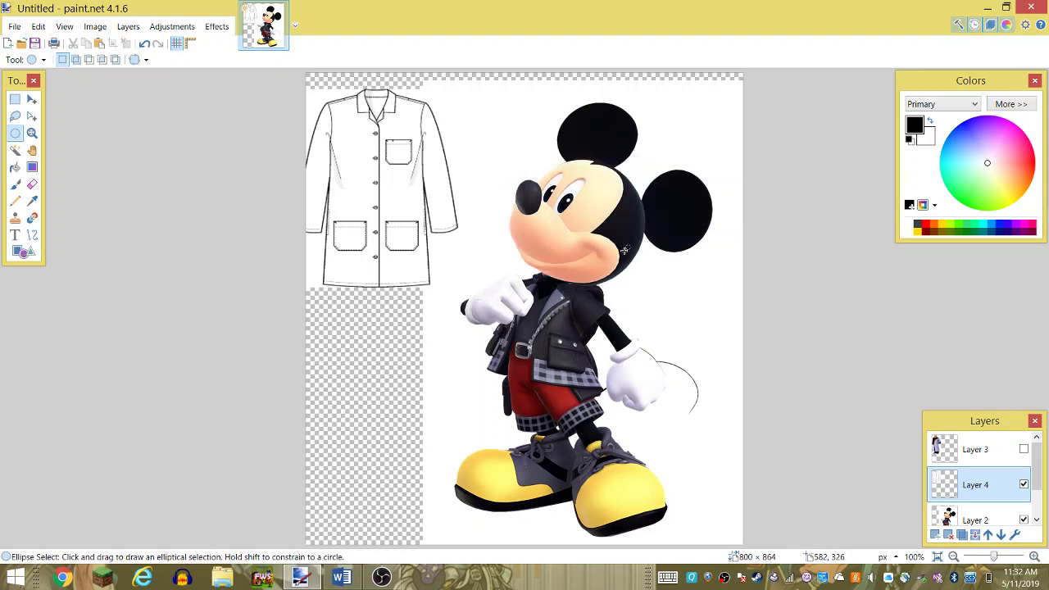
pyautogui.moveTo(717, 277); pyautogui.dragTo(505, 102)
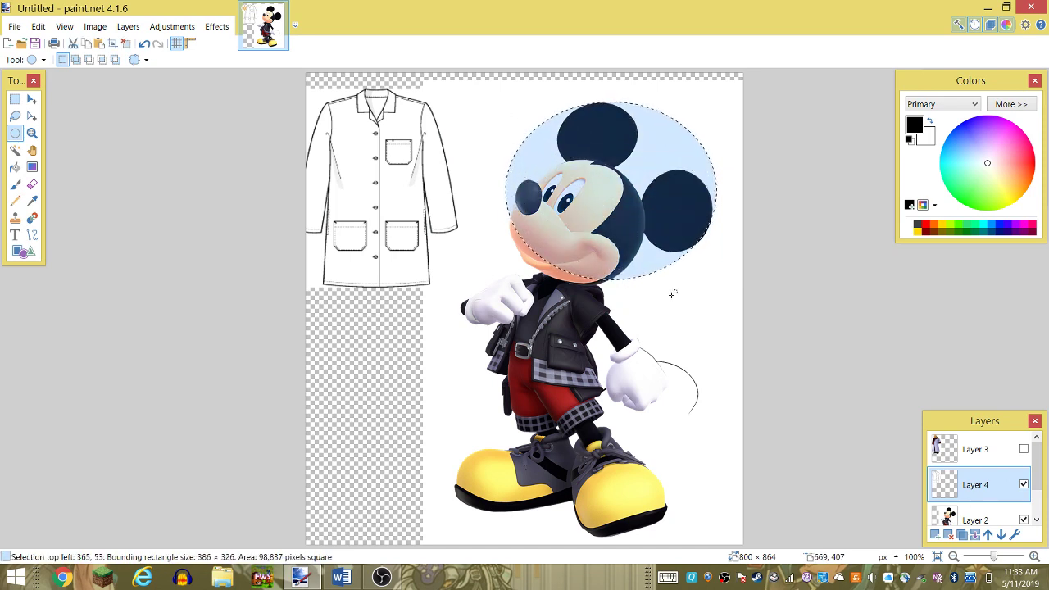
pyautogui.click(680, 298)
pyautogui.moveTo(693, 310)
pyautogui.mouseDown()
pyautogui.moveTo(508, 191)
pyautogui.moveTo(522, 102)
pyautogui.mouseUp()
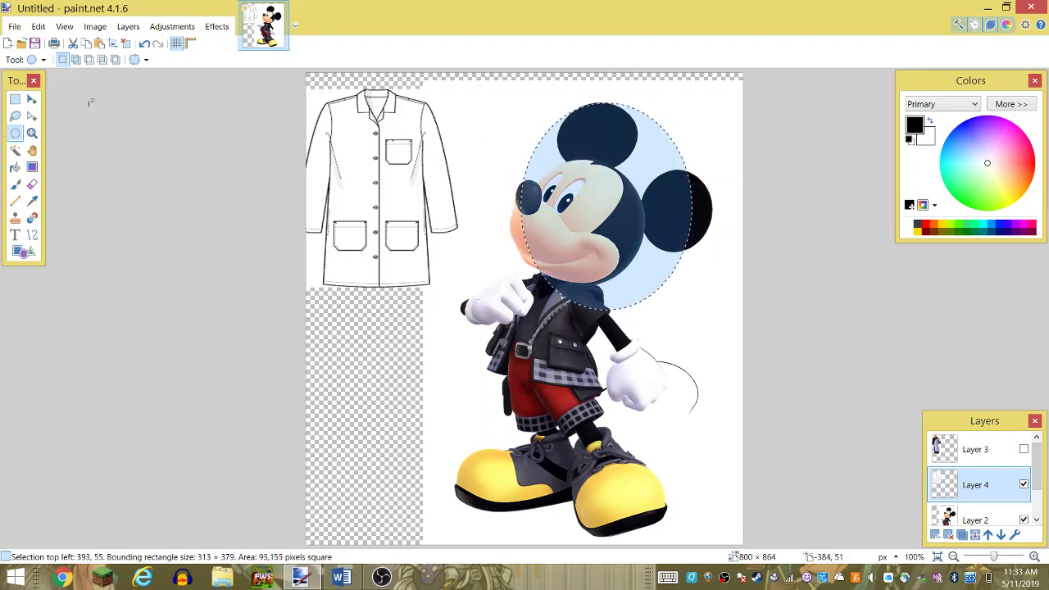
pyautogui.click(15, 99)
pyautogui.click(653, 311)
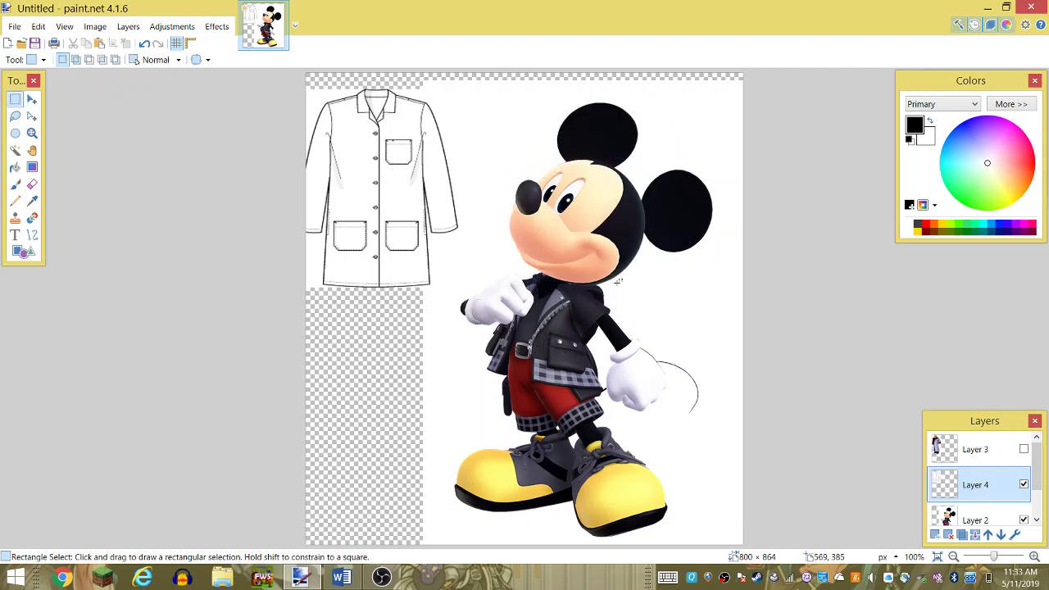
pyautogui.moveTo(696, 272); pyautogui.dragTo(510, 137)
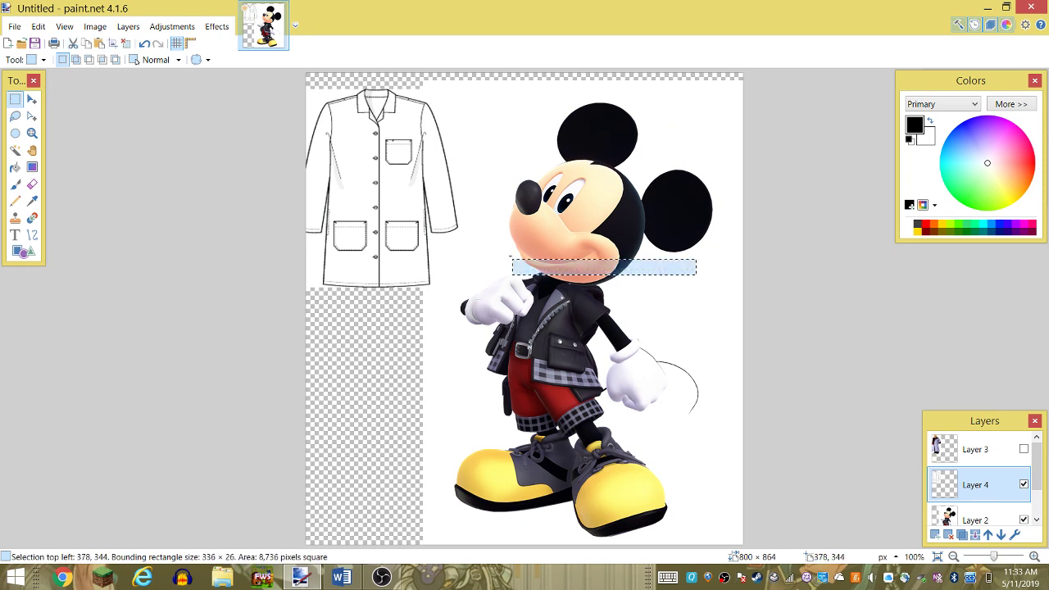
pyautogui.click(572, 294)
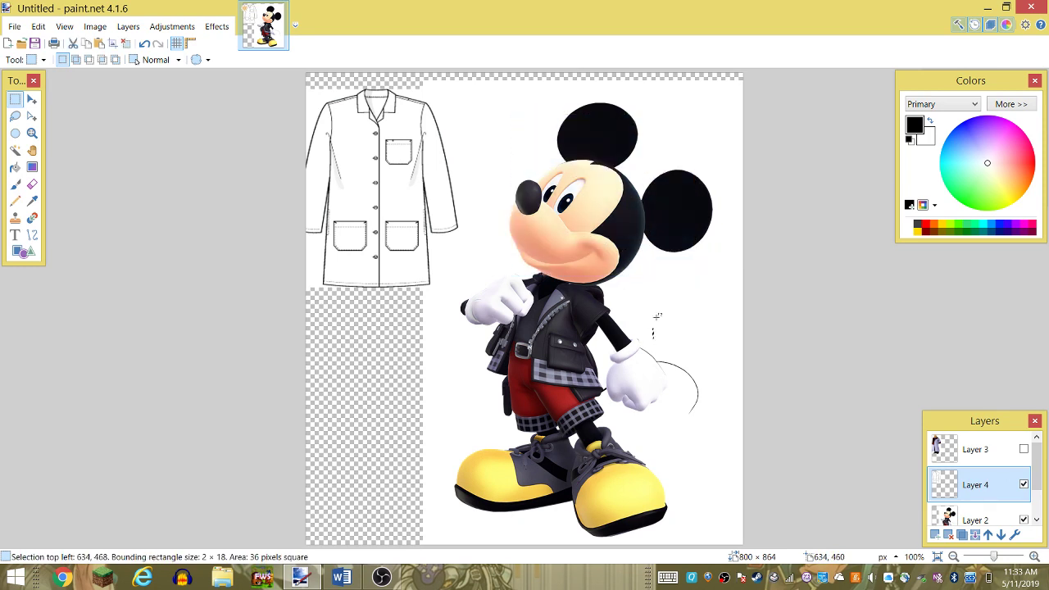
pyautogui.moveTo(716, 262); pyautogui.dragTo(468, 267)
pyautogui.click(616, 341)
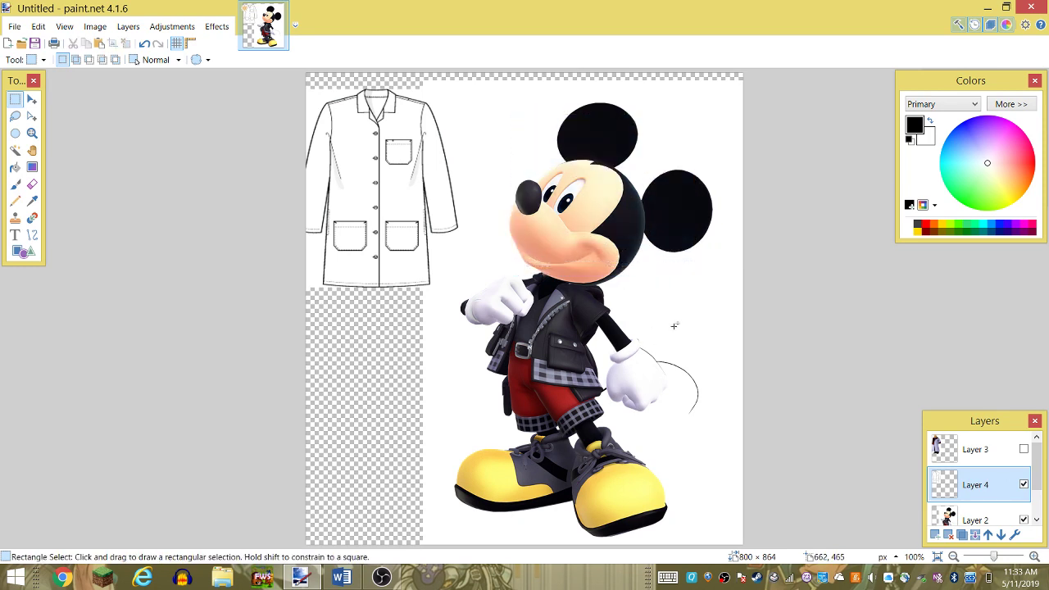
pyautogui.moveTo(717, 282)
pyautogui.mouseDown()
pyautogui.moveTo(495, 98)
pyautogui.moveTo(501, 85)
pyautogui.mouseUp()
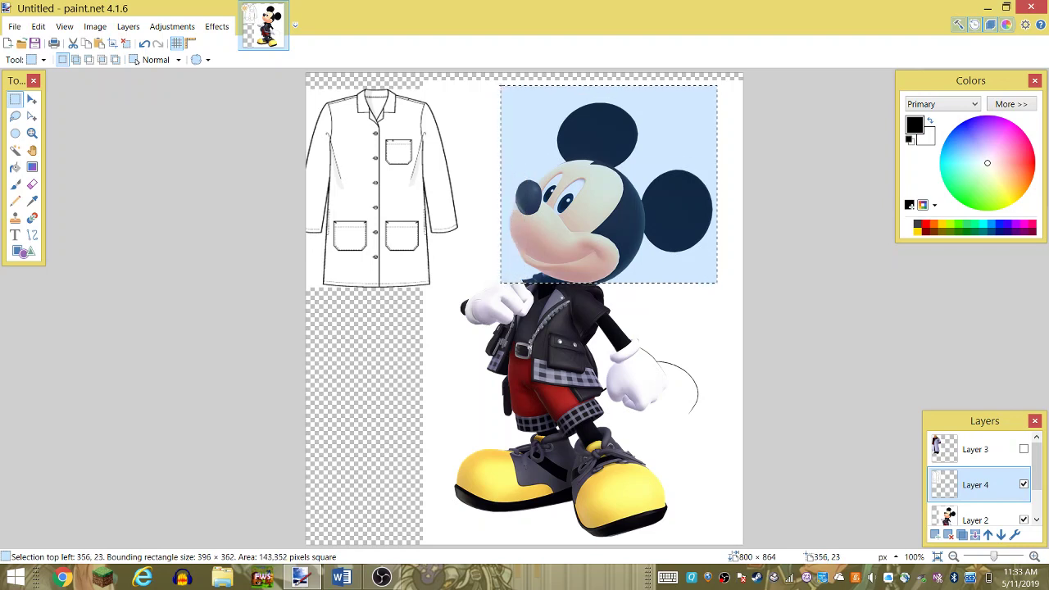
# - Fill a roughly 457×350 px box over Mickey's head and ears with the primary colour
pyautogui.click(501, 278)
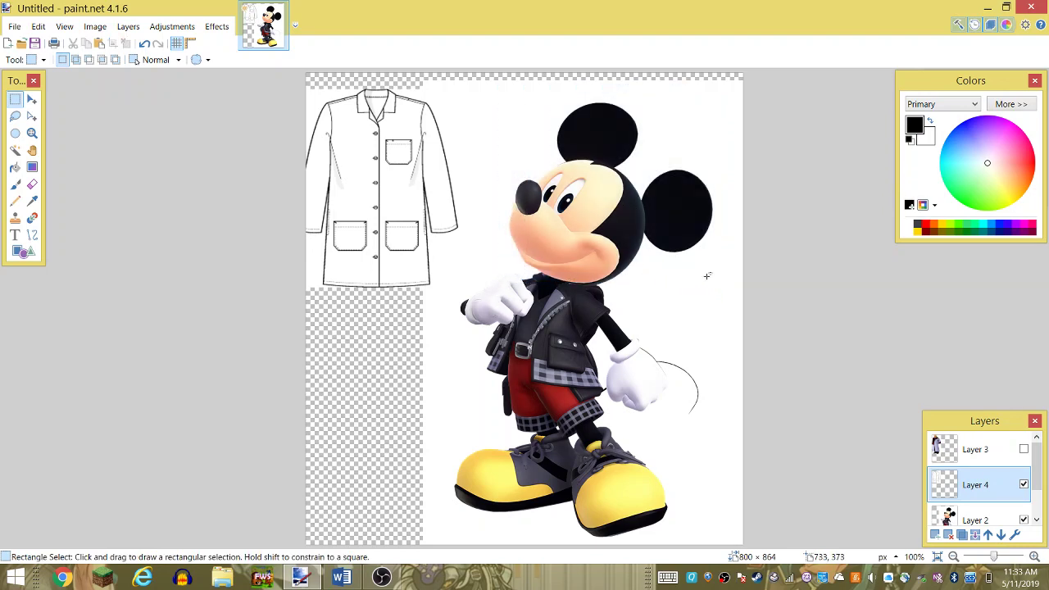
pyautogui.moveTo(707, 276); pyautogui.dragTo(508, 111)
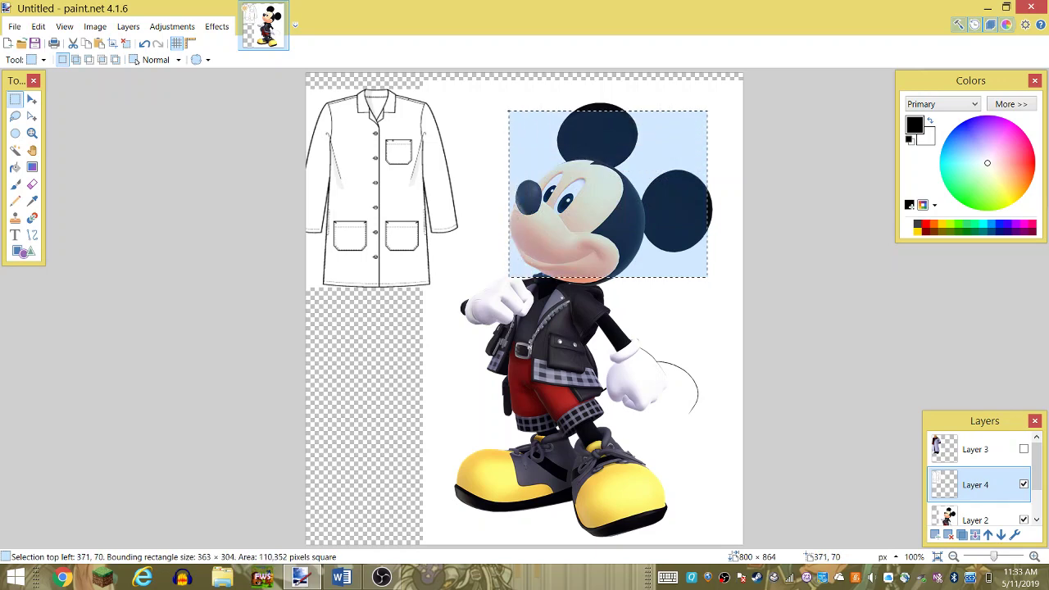
pyautogui.moveTo(508, 110); pyautogui.dragTo(514, 93)
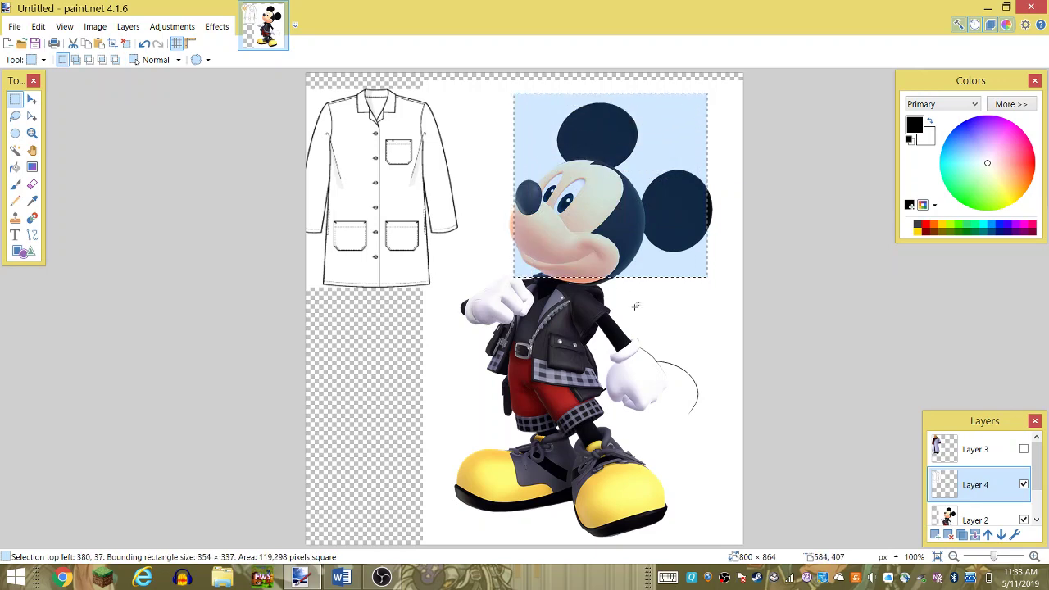
pyautogui.click(671, 262)
pyautogui.moveTo(718, 92); pyautogui.dragTo(497, 250)
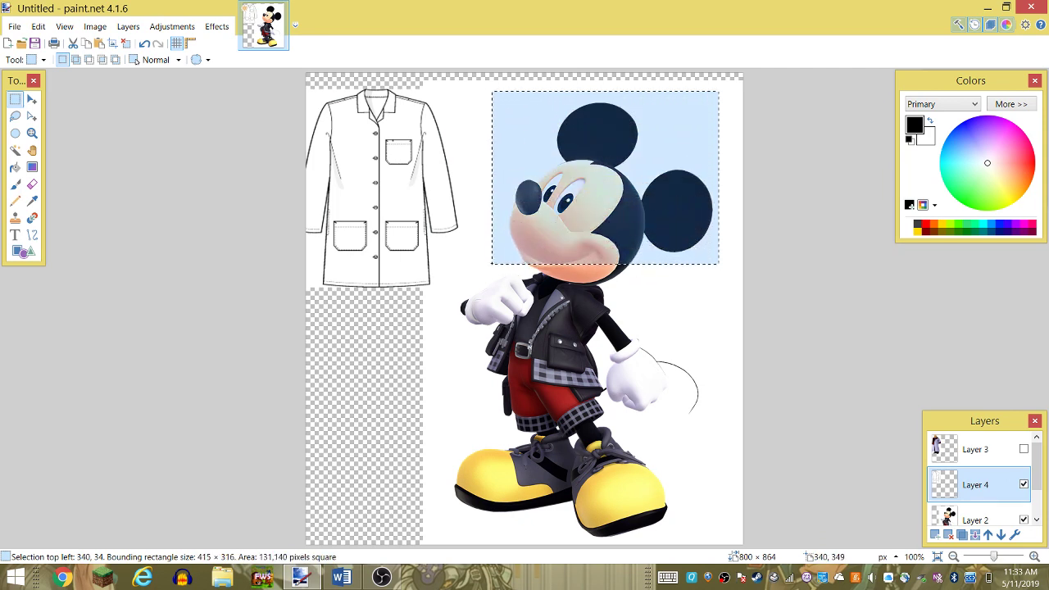
pyautogui.moveTo(497, 250)
pyautogui.mouseDown()
pyautogui.moveTo(473, 290)
pyautogui.moveTo(469, 282)
pyautogui.mouseUp()
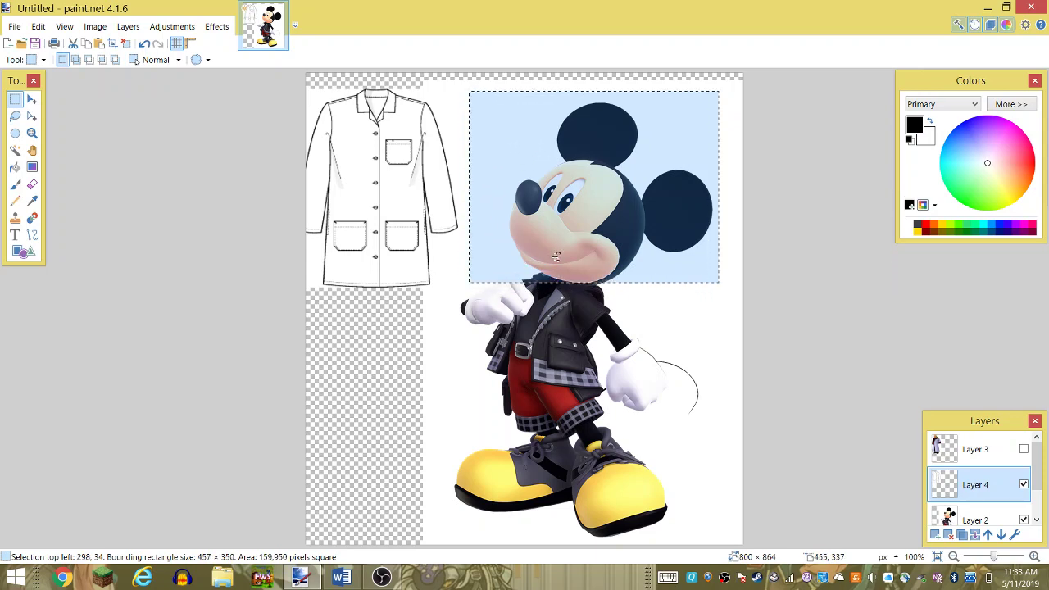
pyautogui.press('BackSpace')
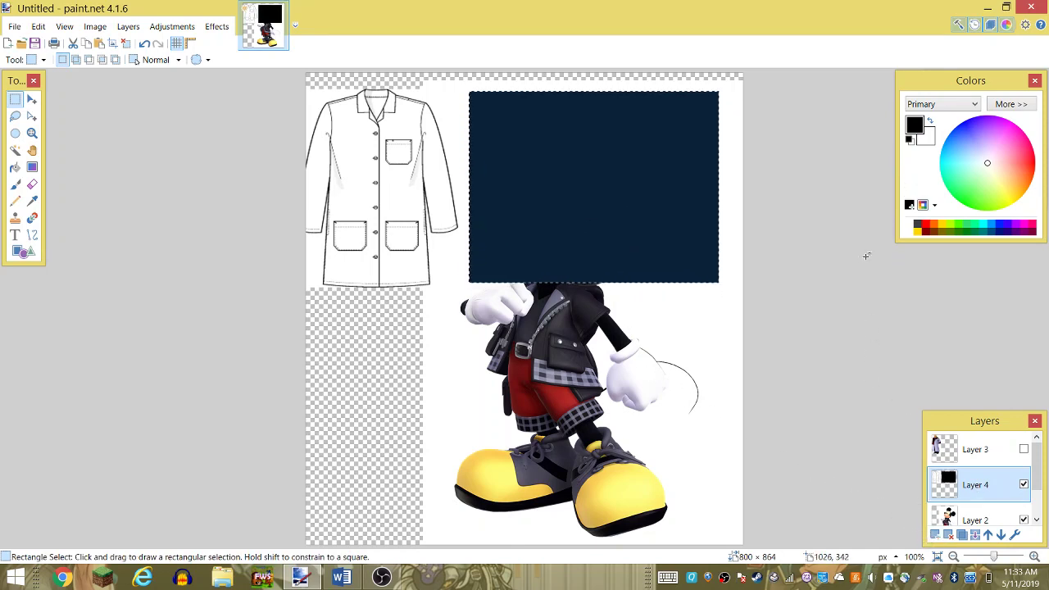
# - Make white the primary colour and paint-bucket the head rectangle white
pyautogui.click(911, 226)
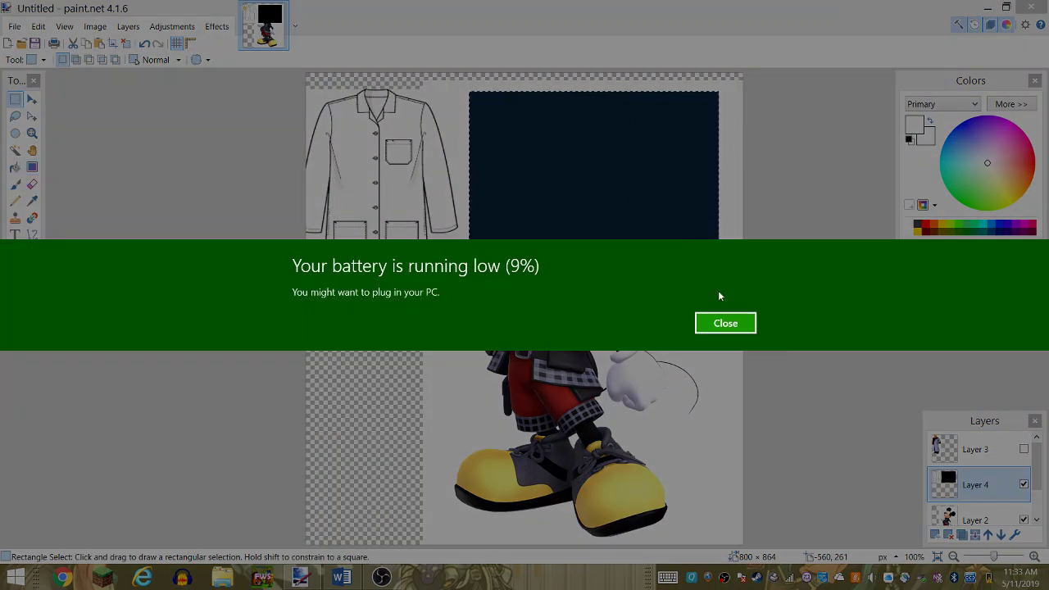
pyautogui.click(715, 321)
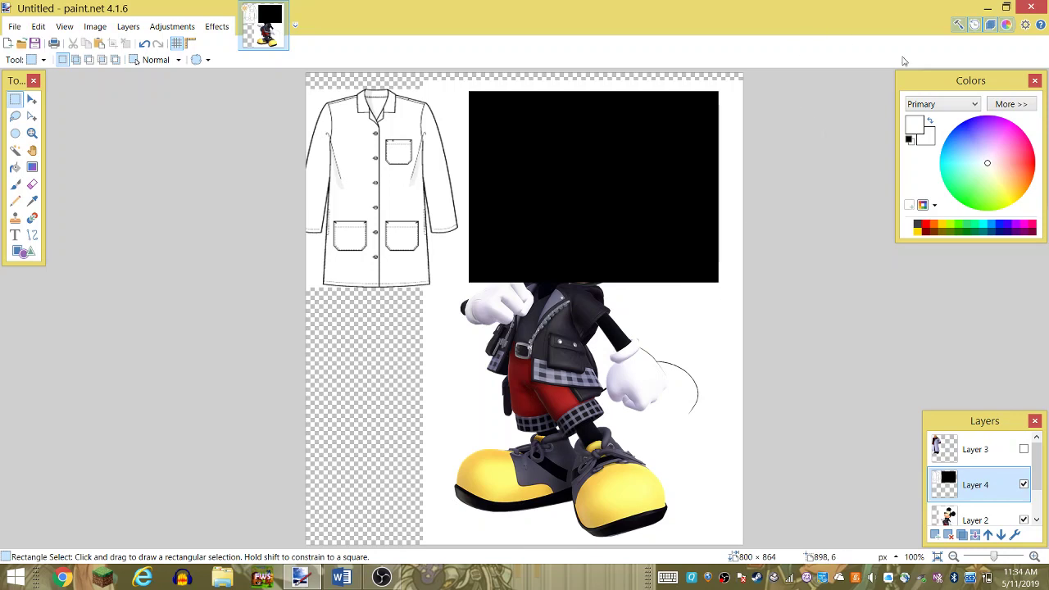
pyautogui.click(15, 167)
pyautogui.click(572, 153)
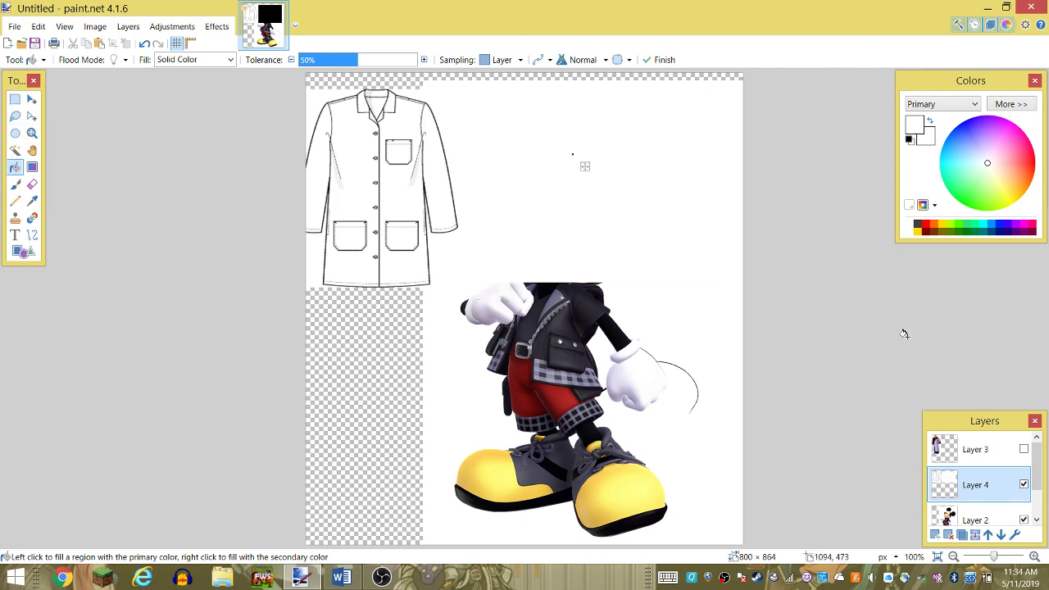
# - Add a new Layer 5 above Layer 4 holding a pasted copy of Mickey
pyautogui.click(934, 534)
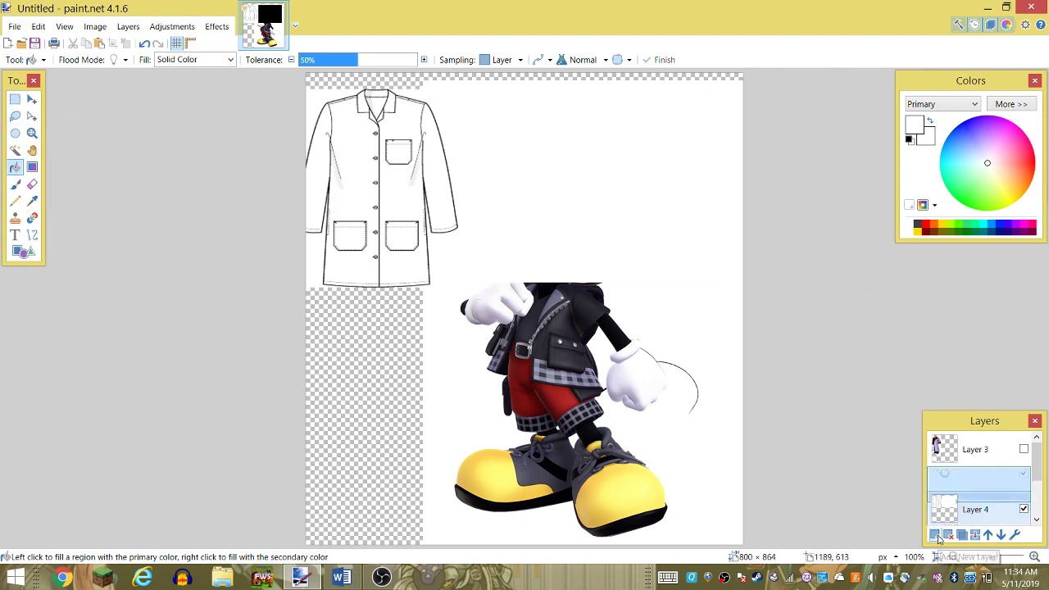
pyautogui.doubleClick(957, 512)
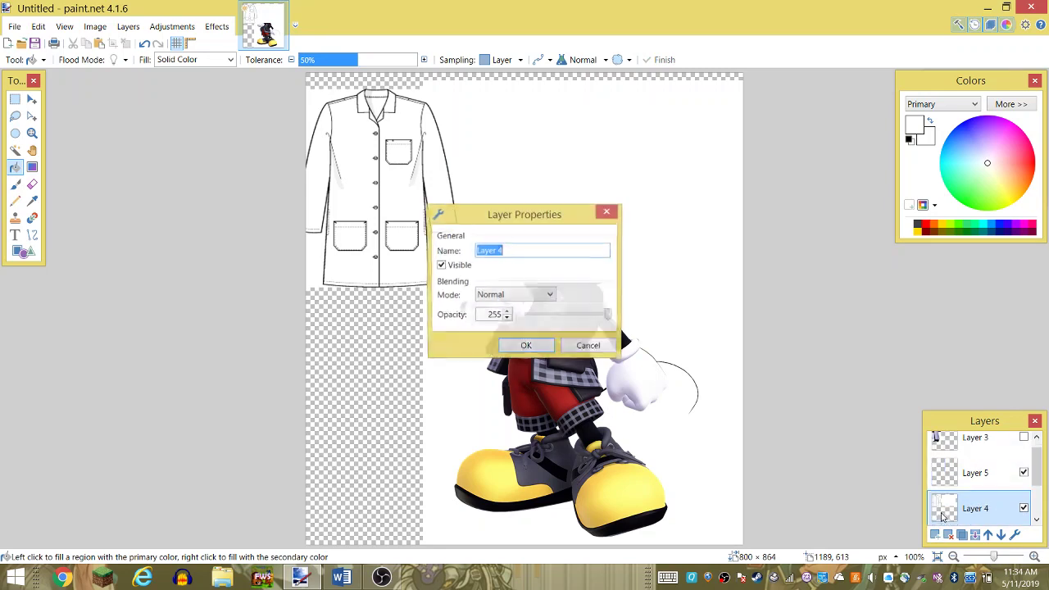
pyautogui.click(610, 351)
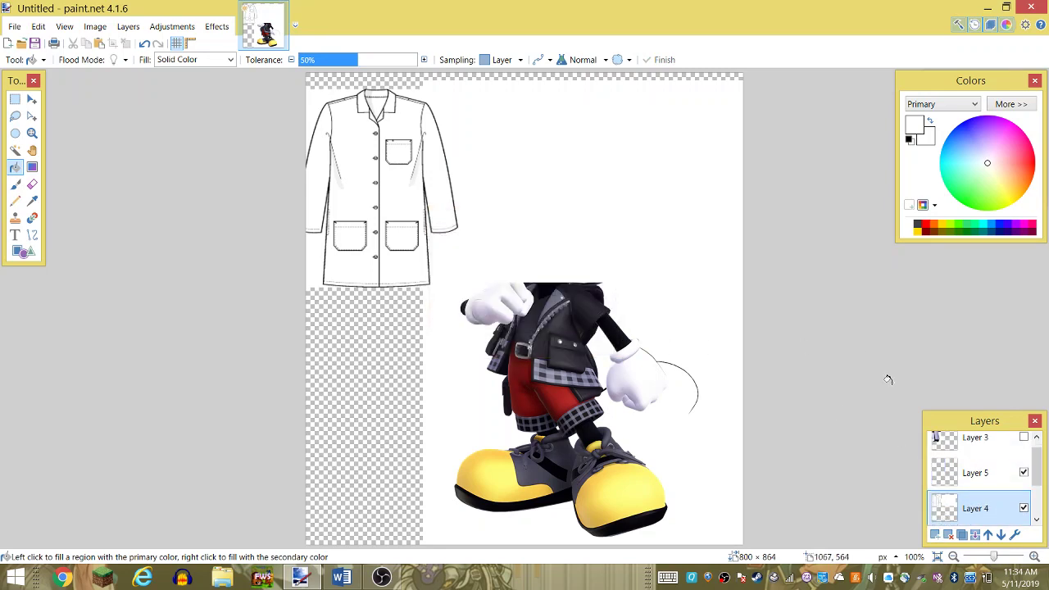
pyautogui.click(999, 479)
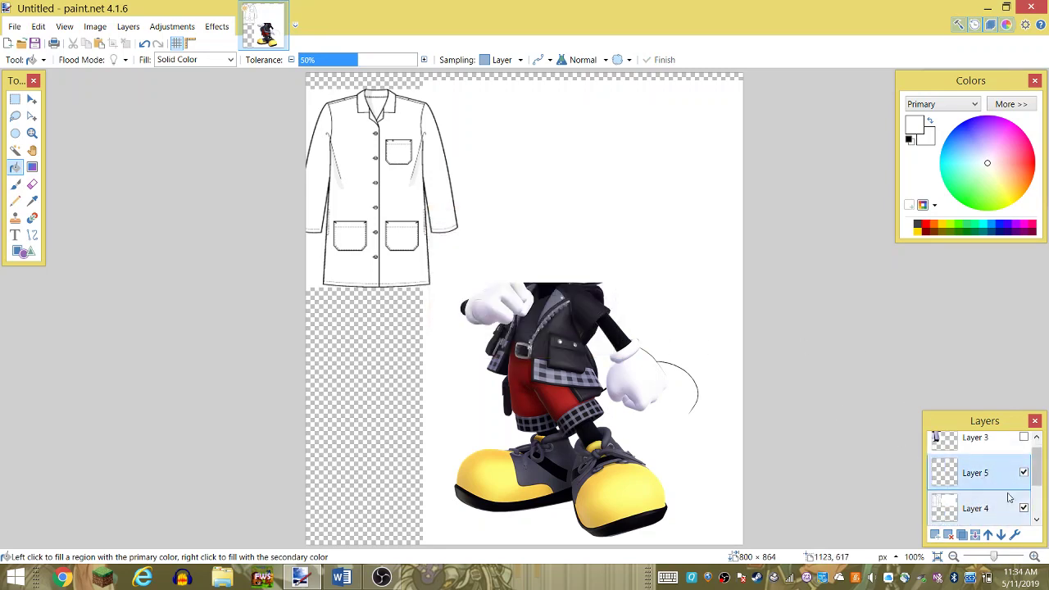
pyautogui.hotkey('ctrl', 'v')
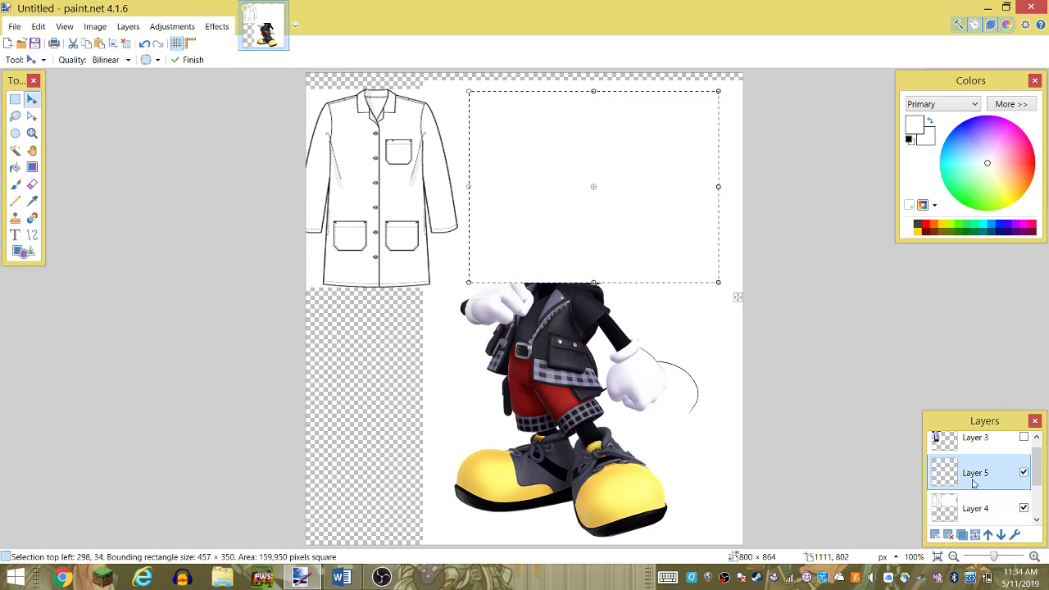
pyautogui.scroll(-2, 1031, 471)
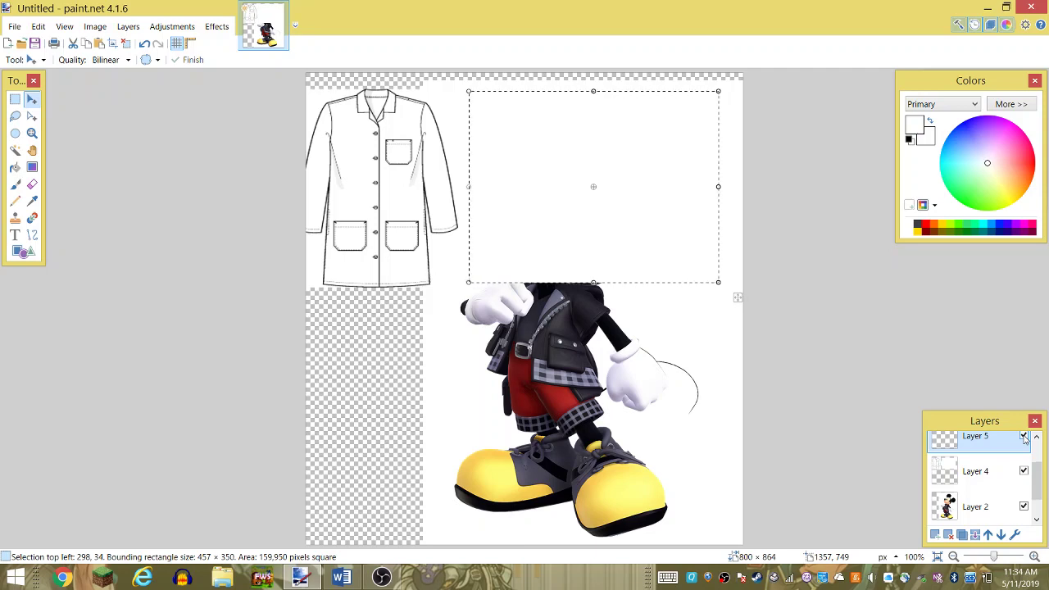
# - Delete the selected head area from Layer 2 and make the lab coat Layer 4 visible again
pyautogui.click(1013, 500)
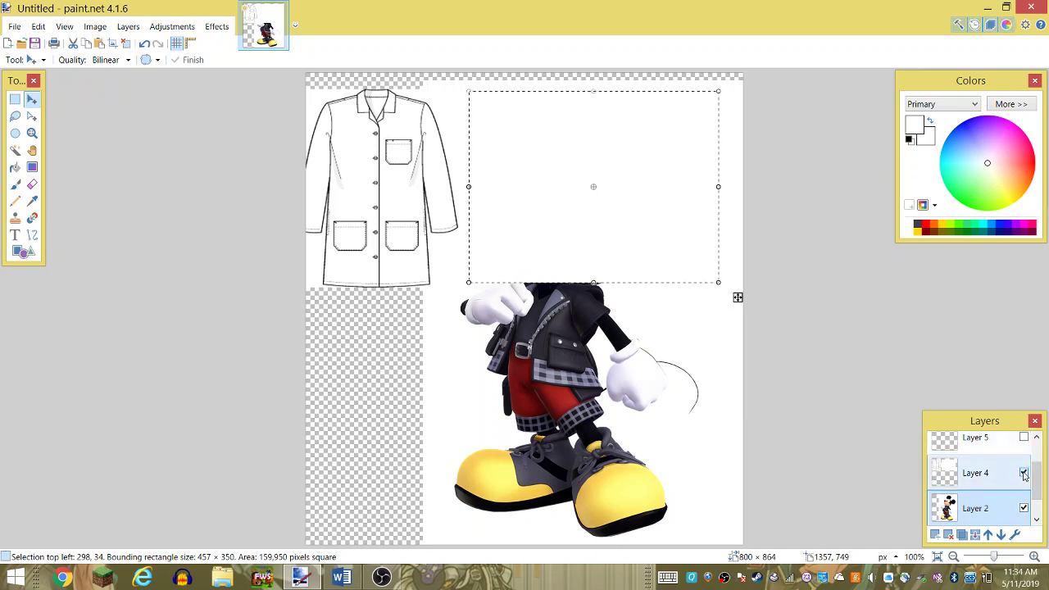
pyautogui.click(1023, 474)
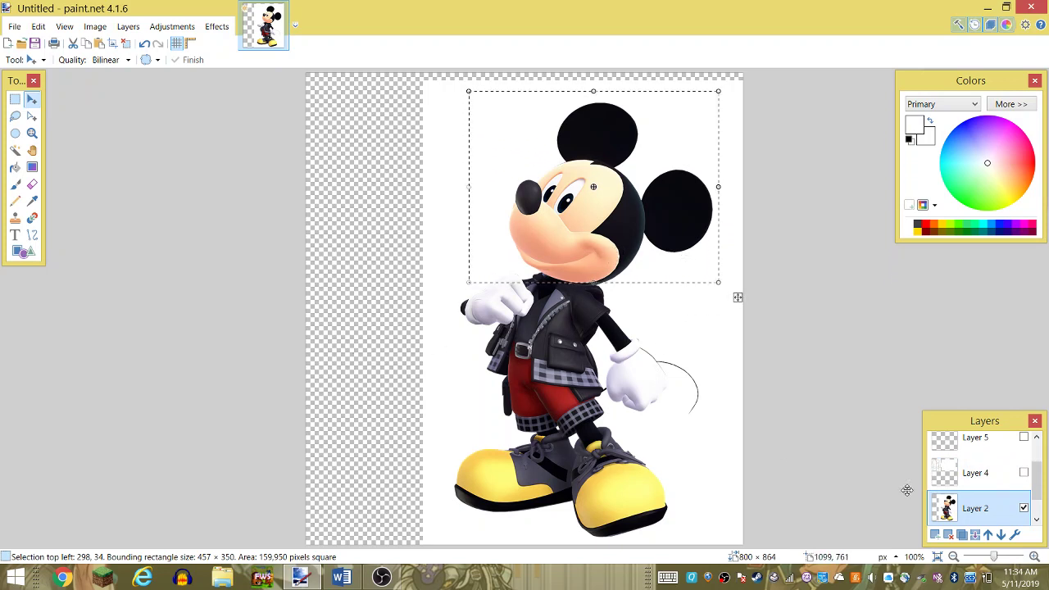
pyautogui.click(953, 448)
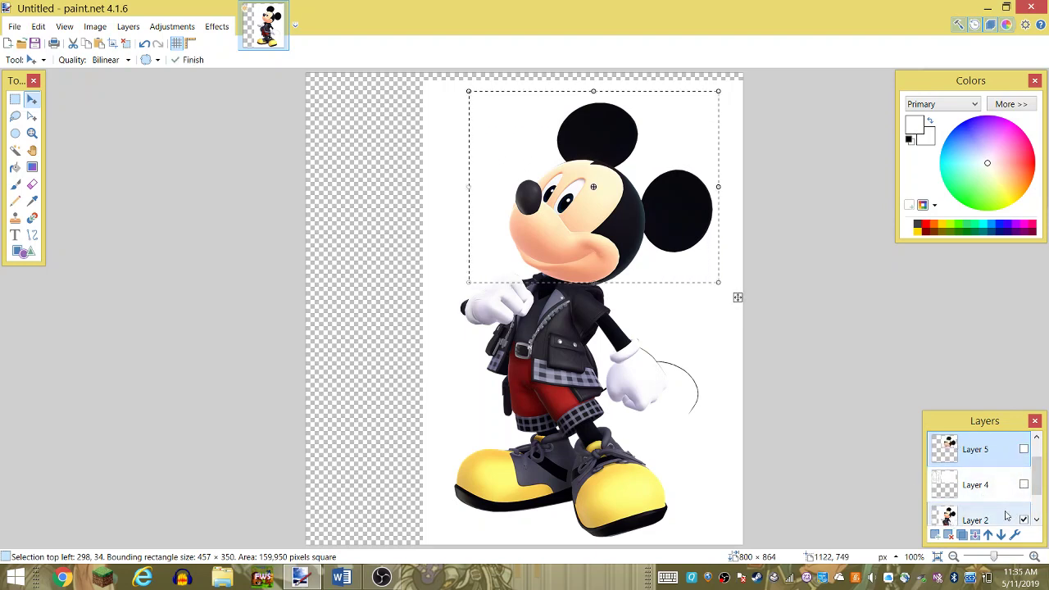
pyautogui.click(1007, 514)
pyautogui.press('Delete')
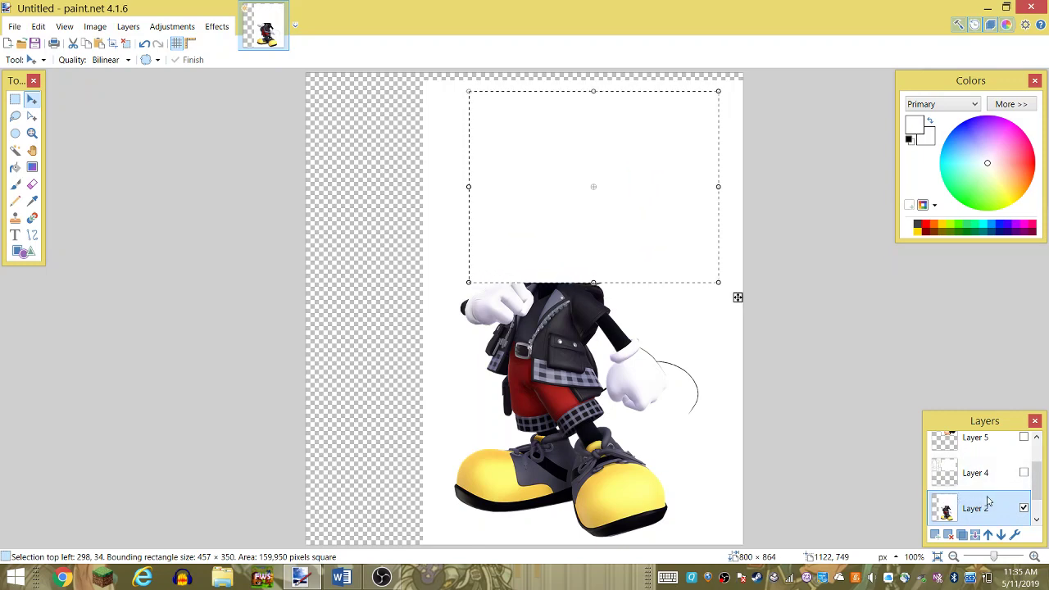
pyautogui.click(1023, 509)
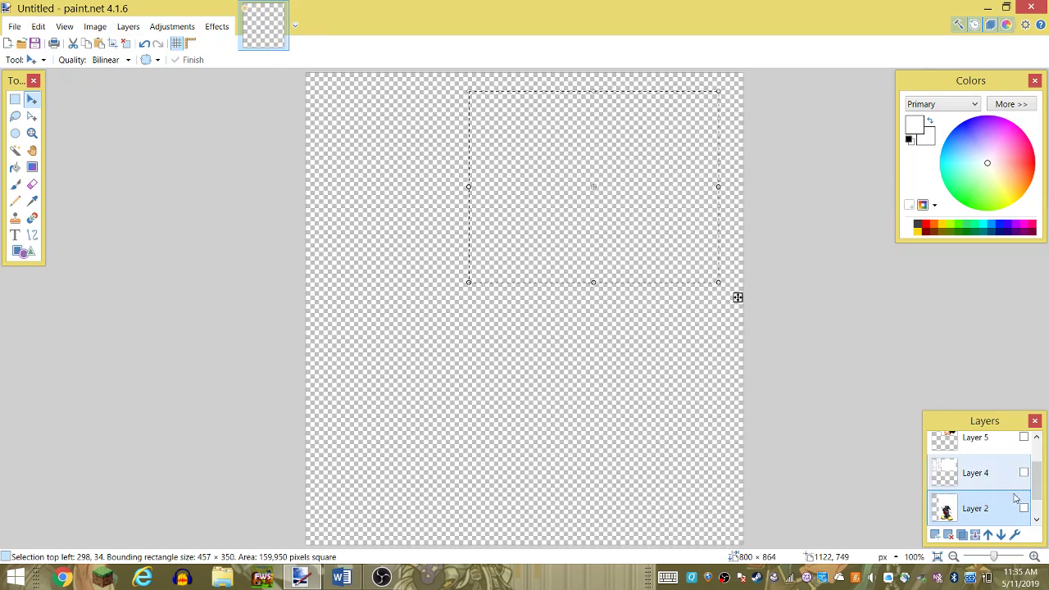
pyautogui.click(1024, 509)
pyautogui.doubleClick(1007, 490)
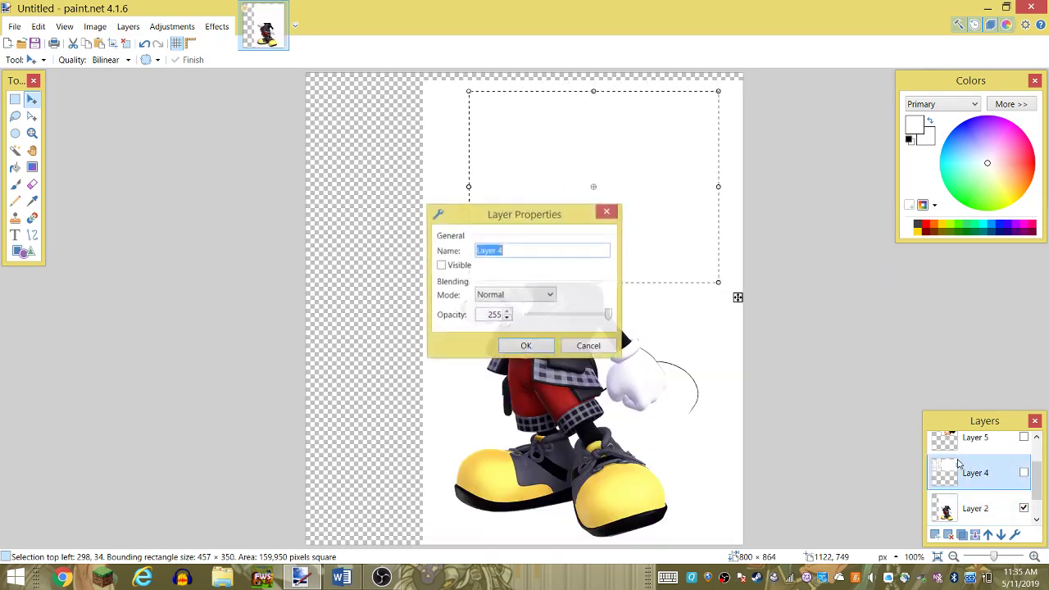
pyautogui.click(588, 346)
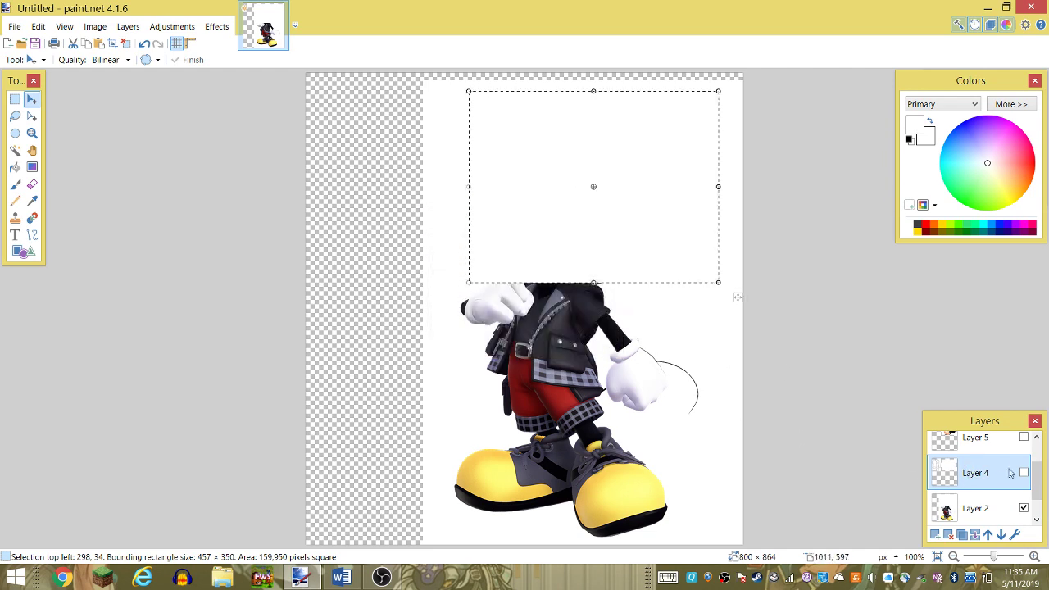
pyautogui.click(1024, 473)
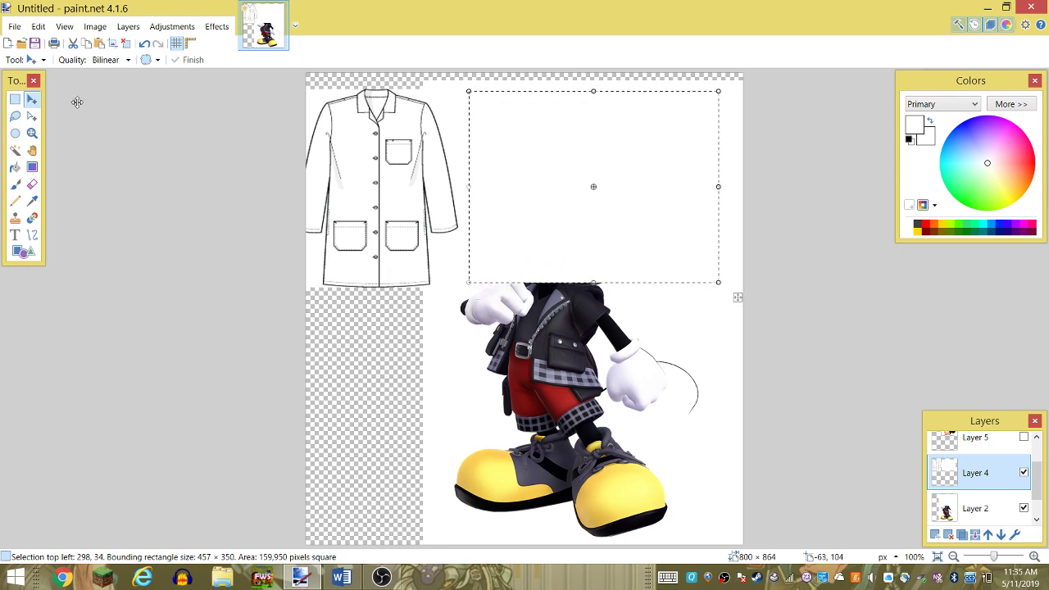
# - Select the lab coat and move it up and left, partly off the canvas's left edge
pyautogui.click(15, 99)
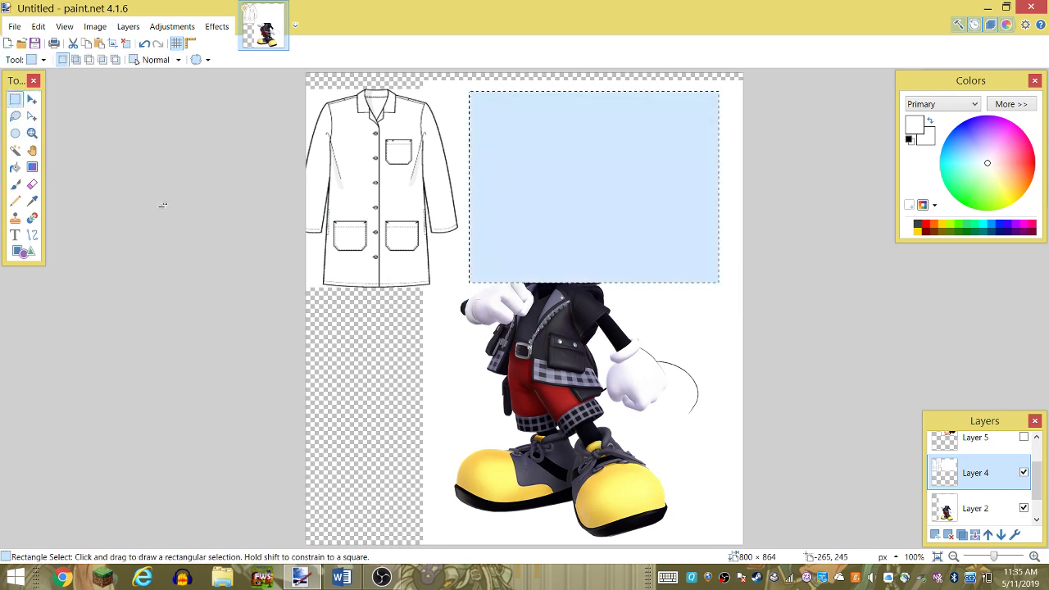
pyautogui.click(368, 266)
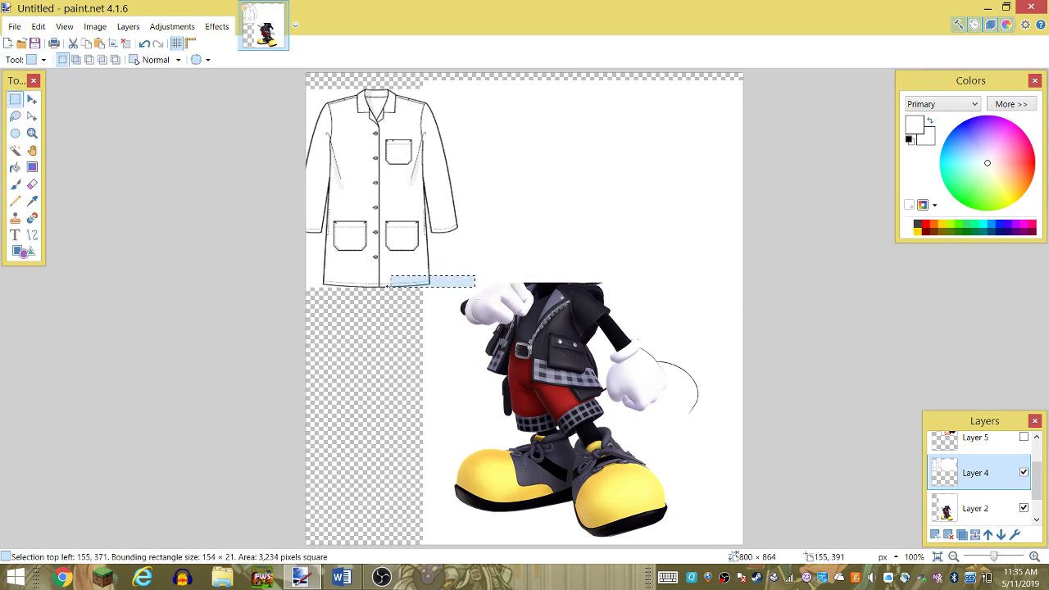
pyautogui.moveTo(476, 274); pyautogui.dragTo(304, 242)
pyautogui.moveTo(349, 317); pyautogui.dragTo(349, 320)
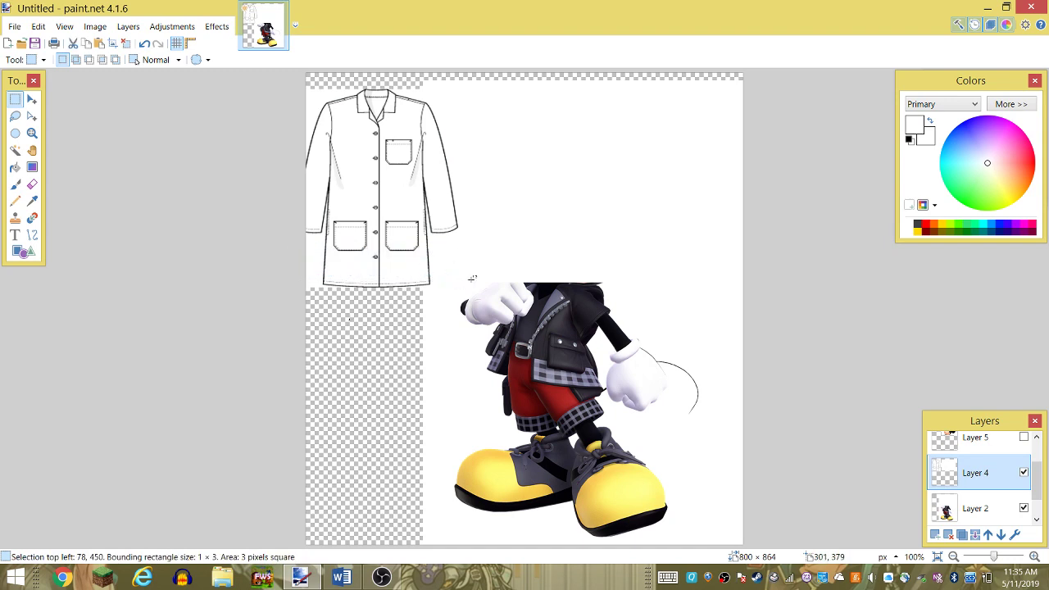
pyautogui.moveTo(471, 280); pyautogui.dragTo(287, 63)
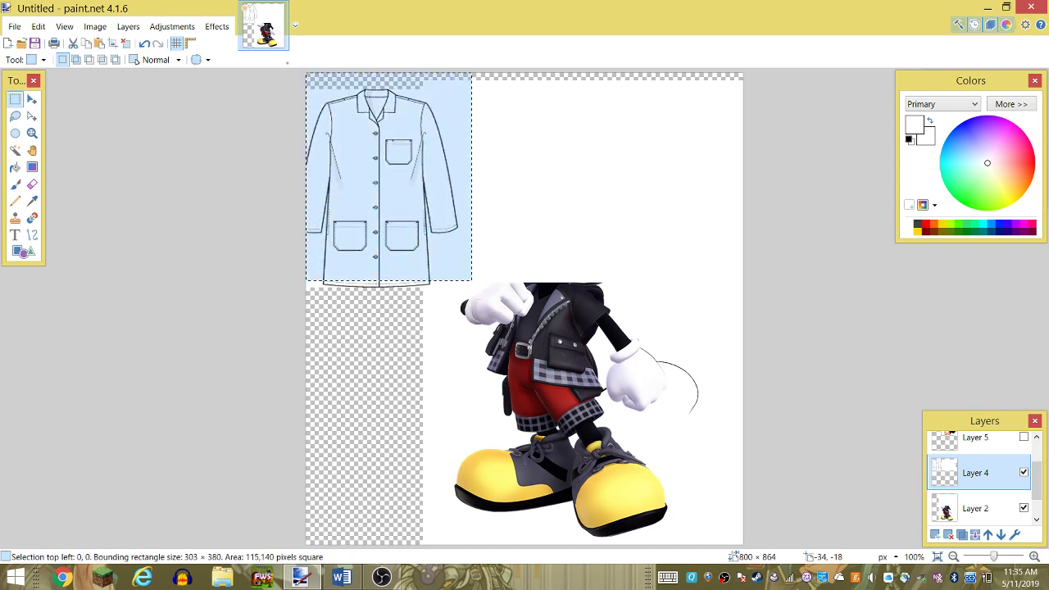
pyautogui.click(326, 141)
pyautogui.moveTo(474, 268); pyautogui.dragTo(254, 95)
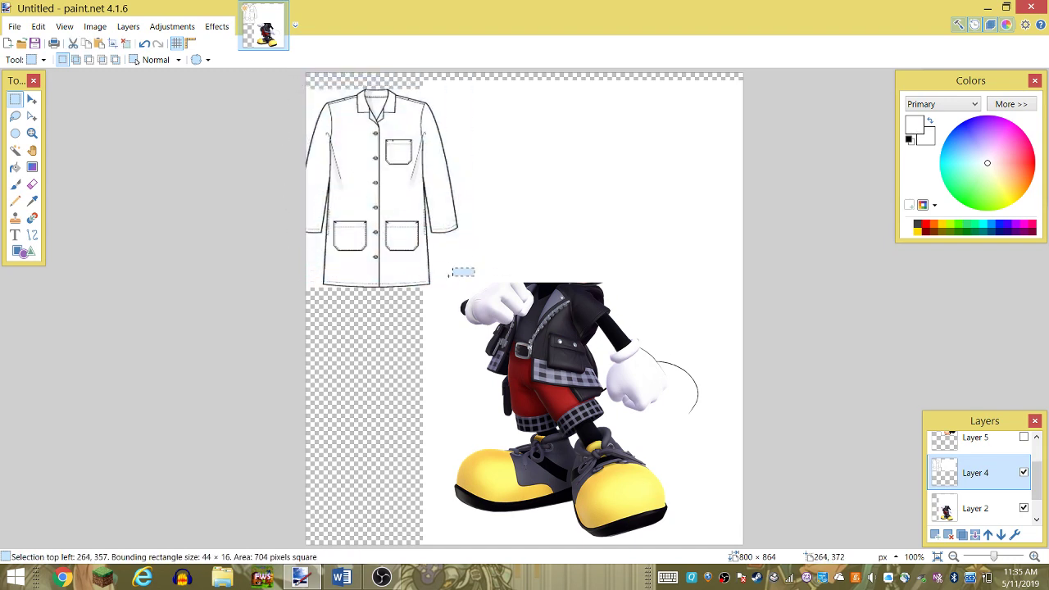
pyautogui.click(261, 92)
pyautogui.moveTo(465, 276); pyautogui.dragTo(279, 80)
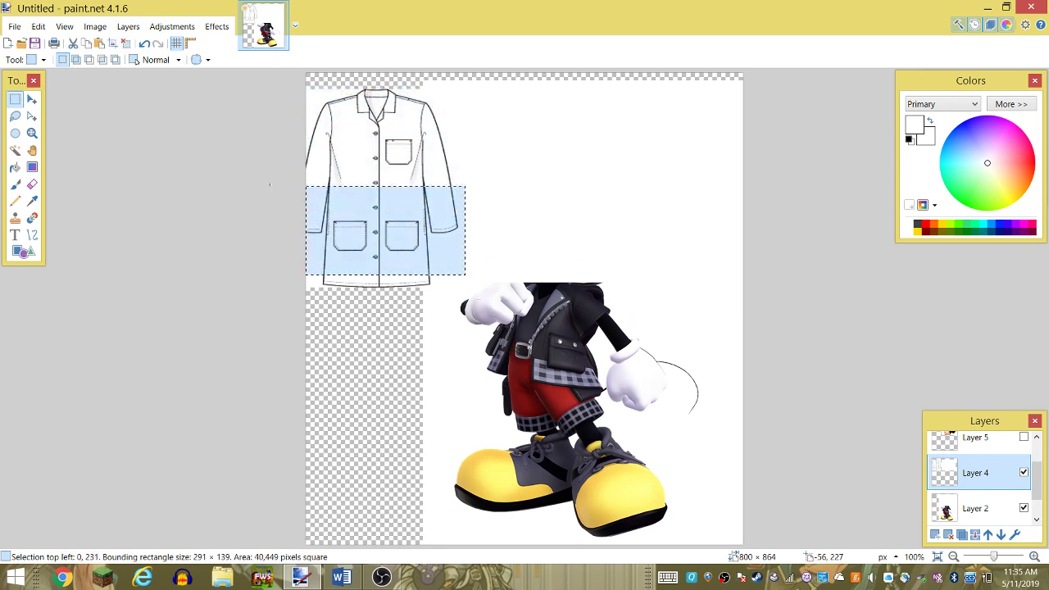
pyautogui.moveTo(433, 181); pyautogui.dragTo(448, 182)
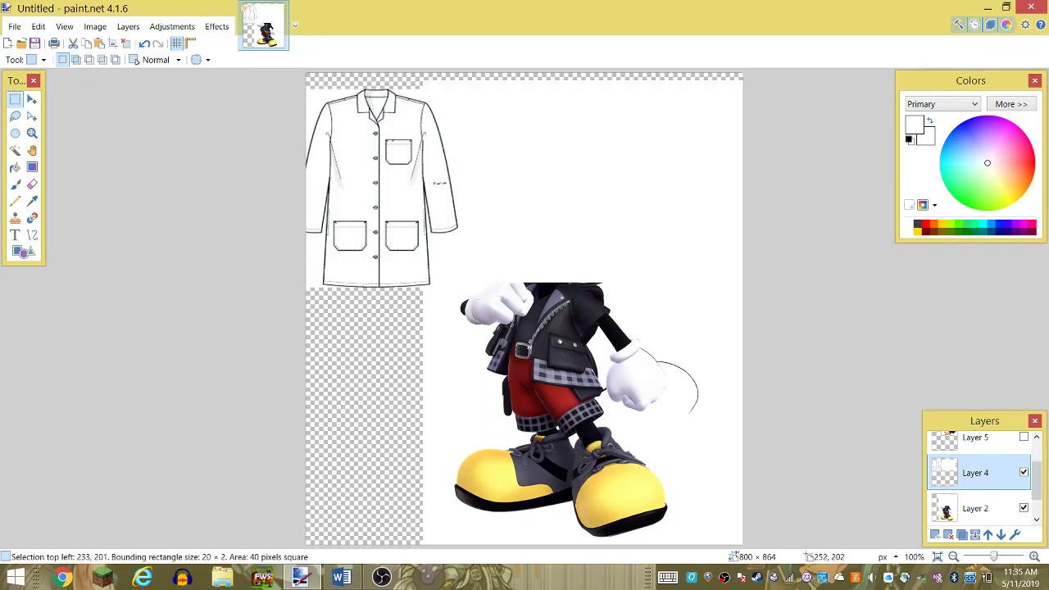
pyautogui.moveTo(480, 277); pyautogui.dragTo(302, 75)
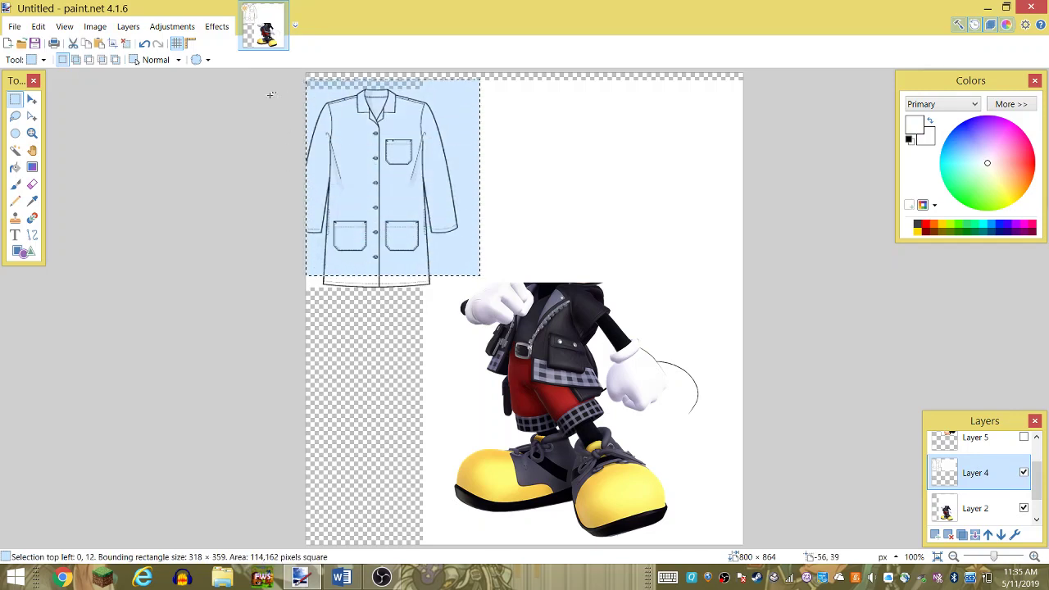
pyautogui.click(31, 99)
pyautogui.moveTo(400, 194)
pyautogui.mouseDown()
pyautogui.moveTo(471, 194)
pyautogui.moveTo(591, 339)
pyautogui.mouseUp()
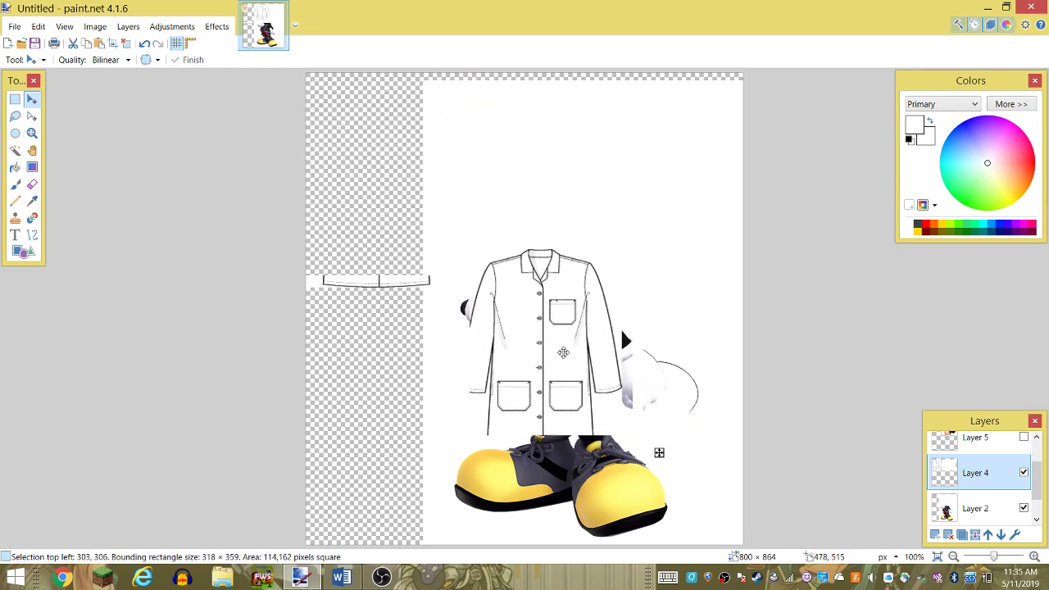
pyautogui.moveTo(591, 339)
pyautogui.mouseDown()
pyautogui.moveTo(534, 315)
pyautogui.moveTo(339, 170)
pyautogui.moveTo(271, 157)
pyautogui.mouseUp()
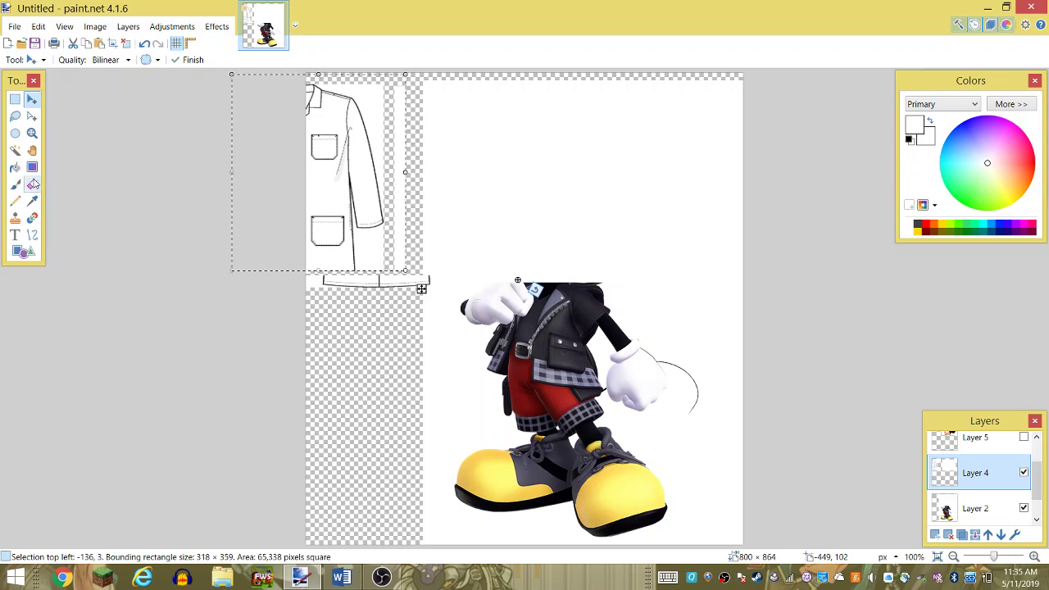
# - Choose the Eraser with a 20-pixel brush width
pyautogui.click(31, 184)
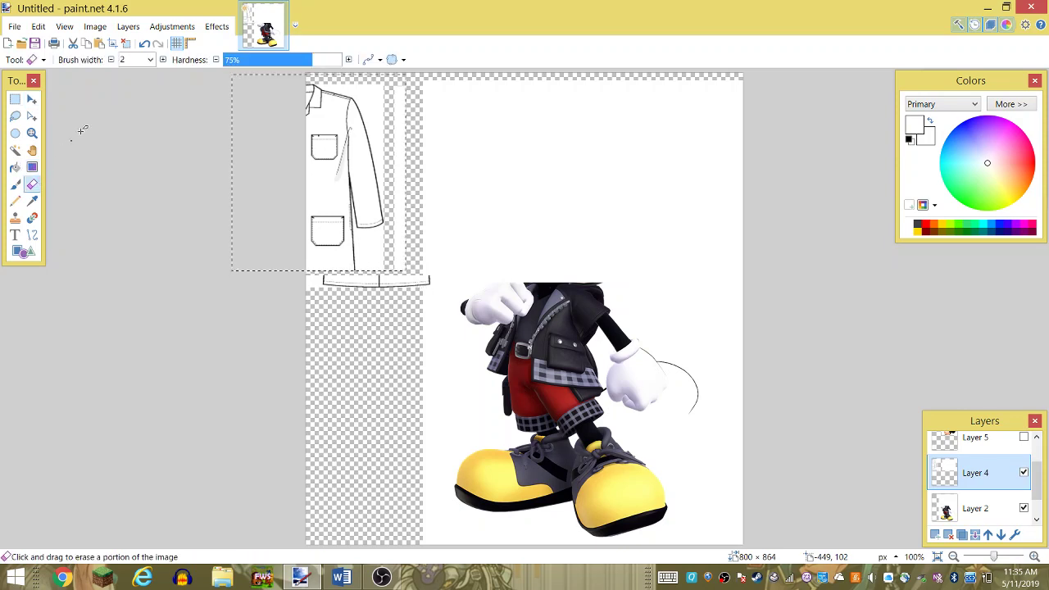
pyautogui.click(150, 60)
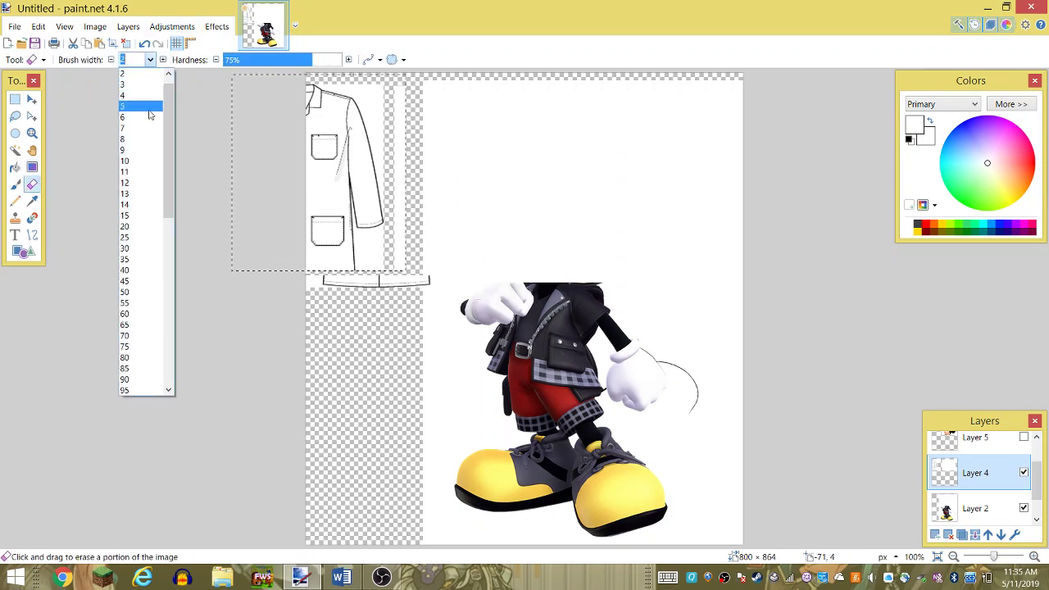
pyautogui.click(151, 162)
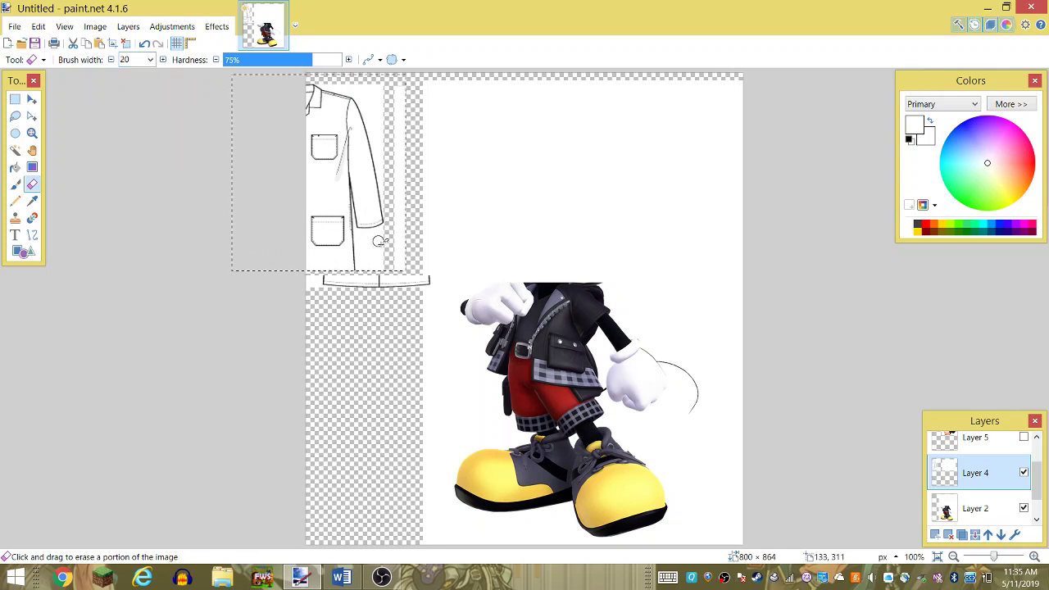
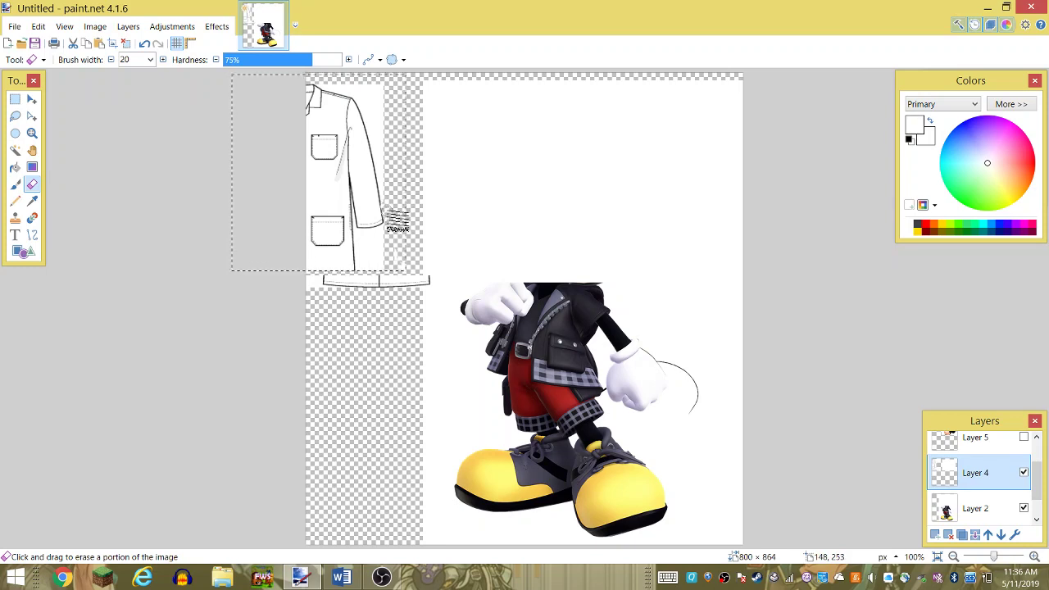
# - Erase the stray hatch marks beside the partial coat's sleeve and hem on Layer 4
pyautogui.moveTo(396, 213)
pyautogui.mouseDown()
pyautogui.moveTo(377, 171)
pyautogui.moveTo(392, 123)
pyautogui.moveTo(386, 140)
pyautogui.moveTo(371, 97)
pyautogui.moveTo(330, 93)
pyautogui.moveTo(376, 107)
pyautogui.moveTo(380, 146)
pyautogui.moveTo(378, 135)
pyautogui.mouseUp()
pyautogui.moveTo(394, 254)
pyautogui.mouseDown()
pyautogui.moveTo(386, 234)
pyautogui.moveTo(393, 239)
pyautogui.moveTo(361, 233)
pyautogui.moveTo(361, 264)
pyautogui.moveTo(385, 253)
pyautogui.mouseUp()
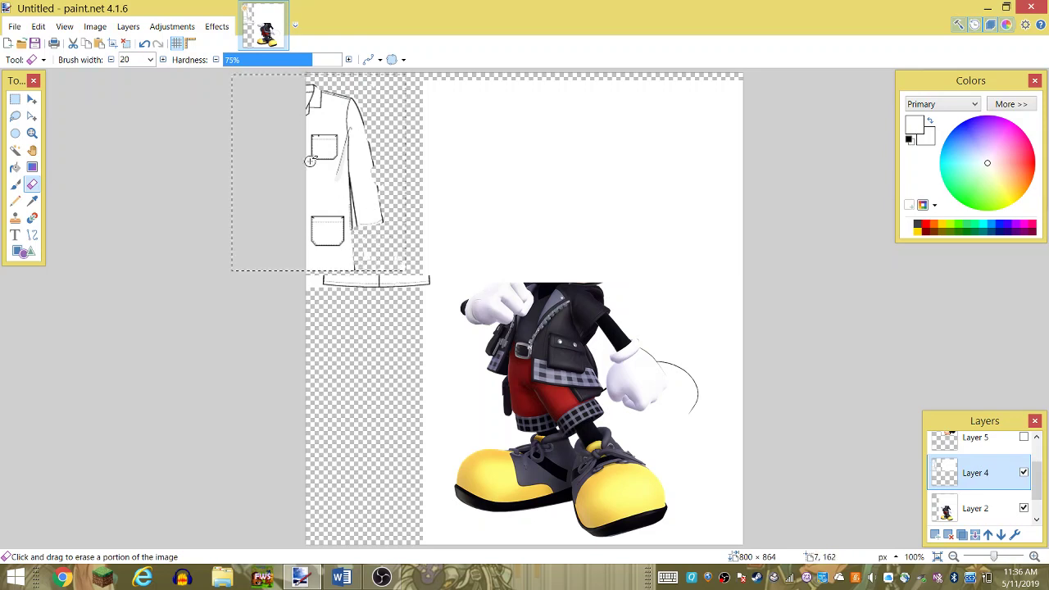
# - Drag the partial coat selection right and back, then fill it with solid white
pyautogui.click(31, 99)
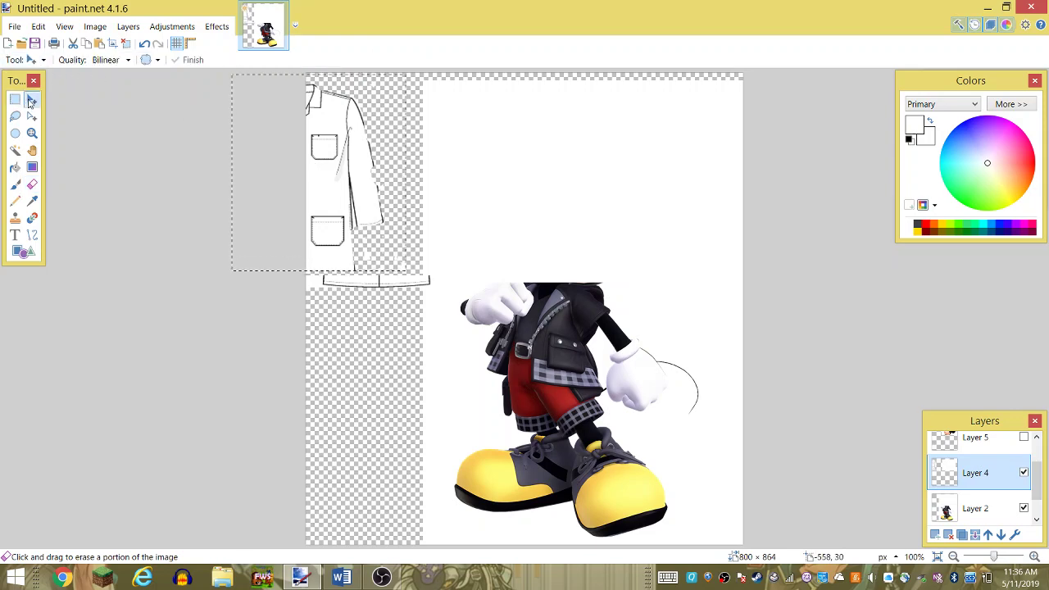
pyautogui.moveTo(388, 152); pyautogui.dragTo(520, 155)
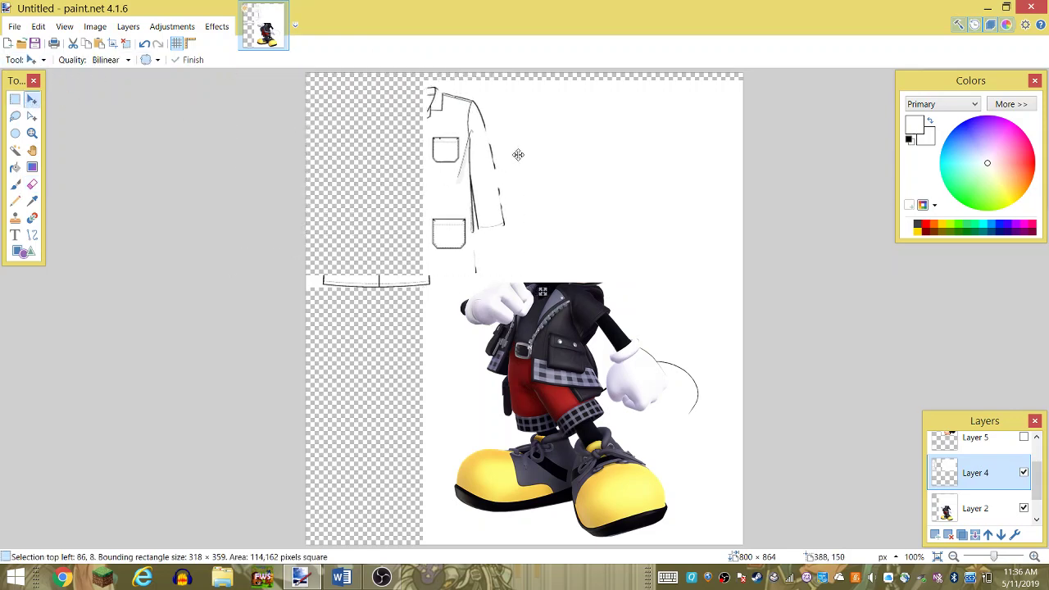
pyautogui.moveTo(518, 155); pyautogui.dragTo(652, 153)
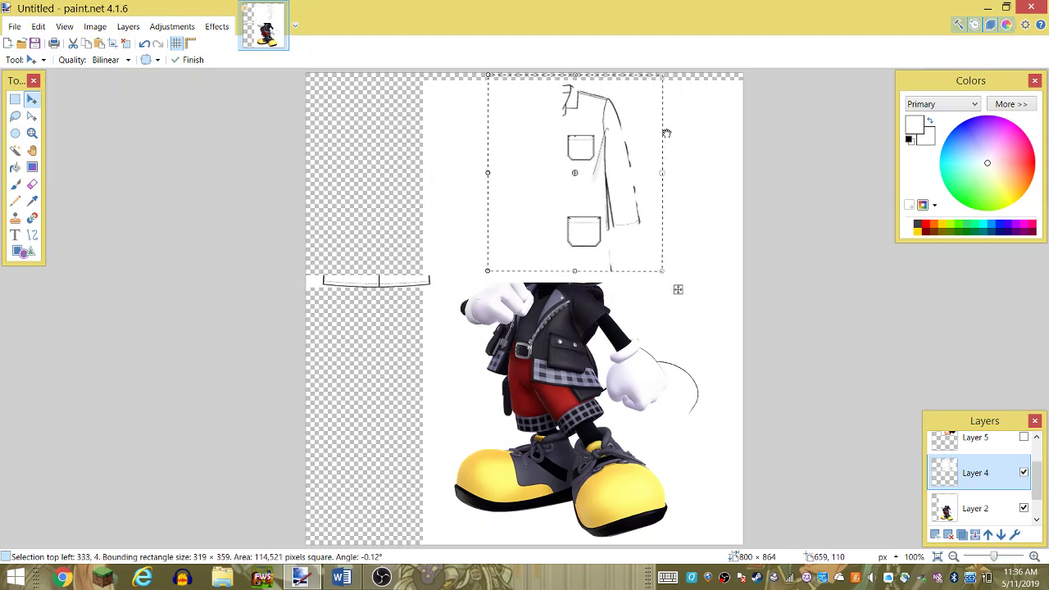
pyautogui.moveTo(677, 290); pyautogui.dragTo(421, 289)
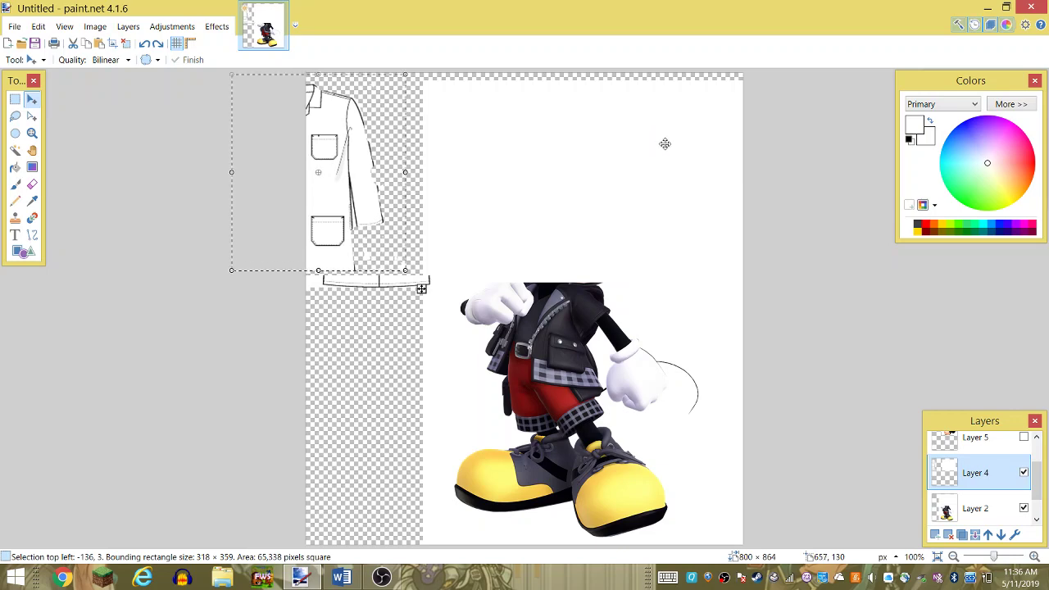
pyautogui.press('BackSpace')
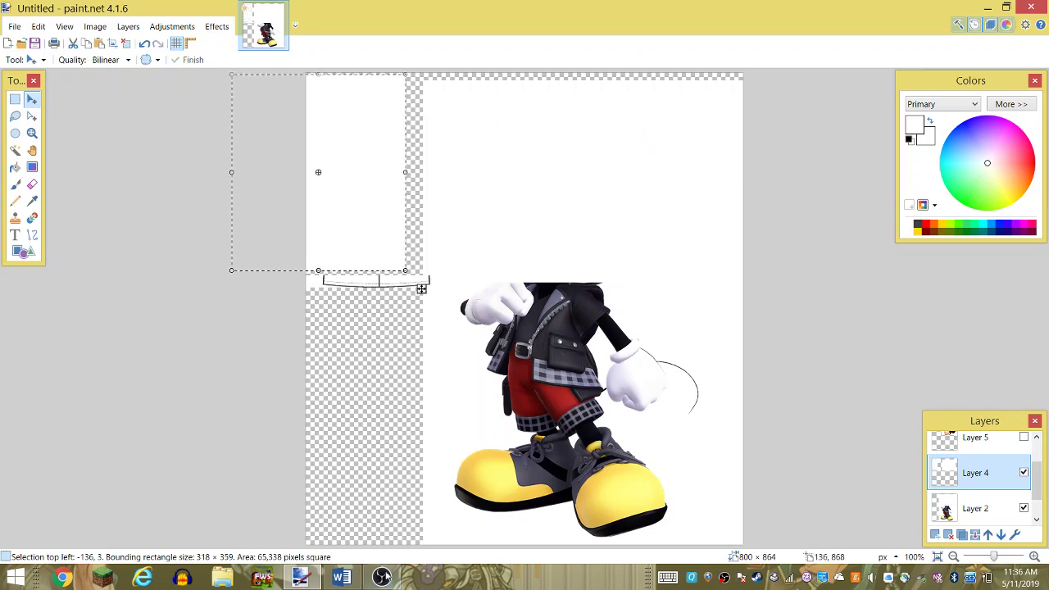
pyautogui.click(381, 577)
# - Check the full coat picture in Word, close the stray Chrome window, and return to Paint.NET
pyautogui.click(341, 578)
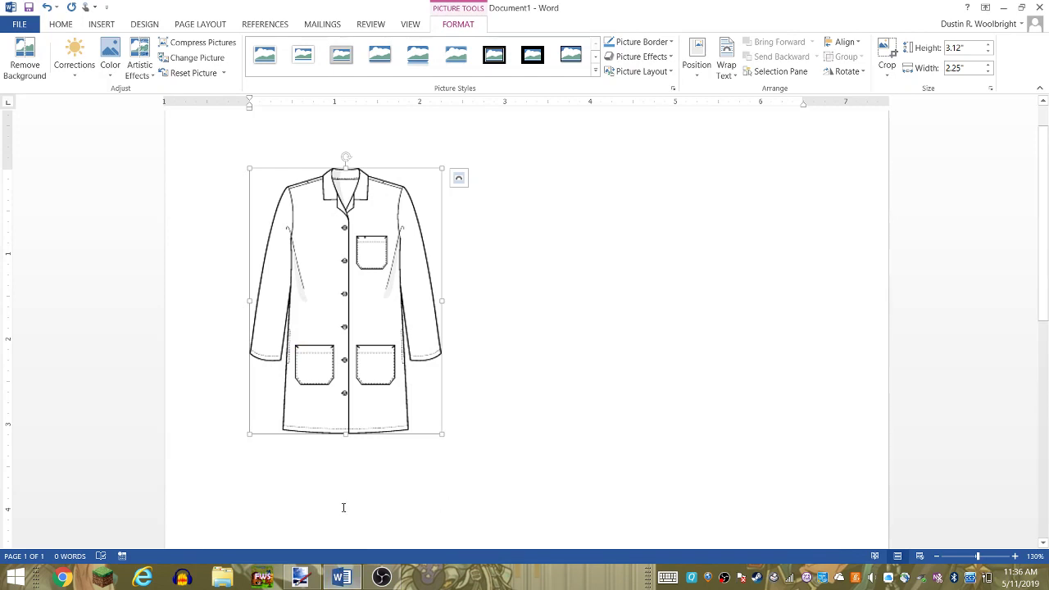
pyautogui.click(62, 577)
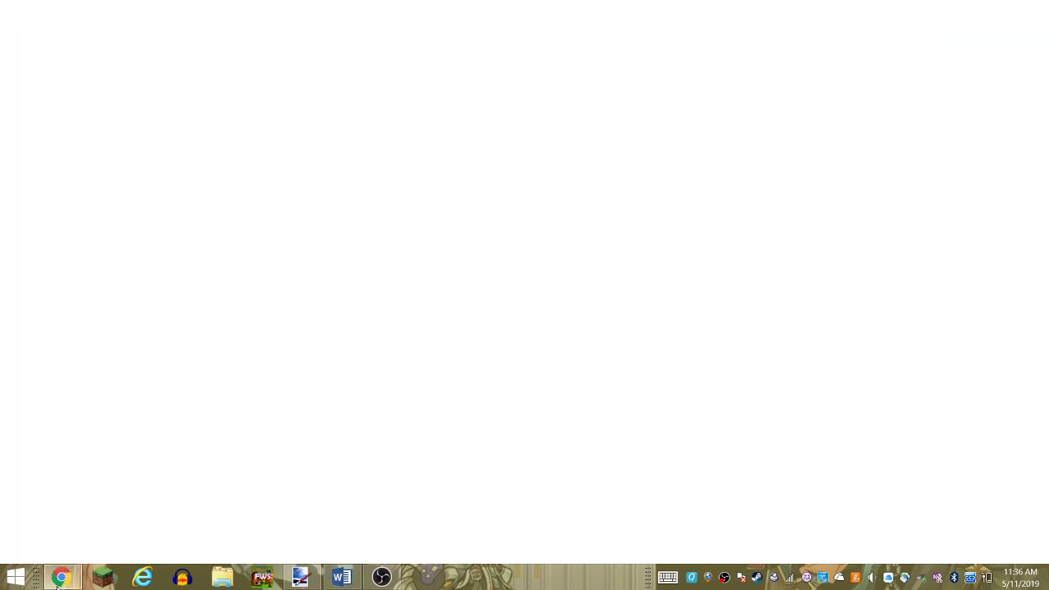
pyautogui.rightClick(61, 578)
pyautogui.click(49, 543)
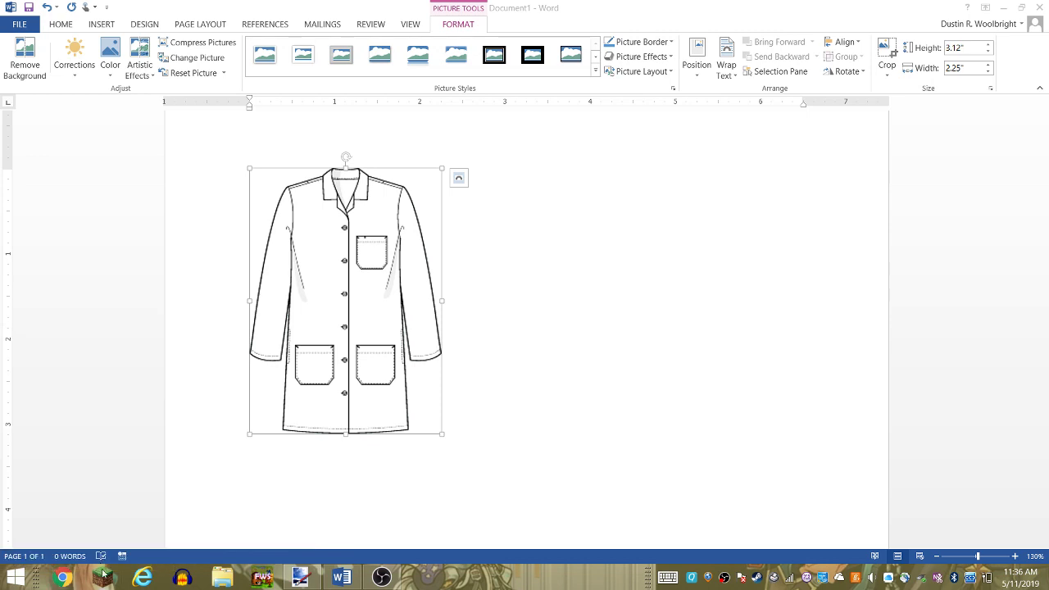
pyautogui.click(300, 578)
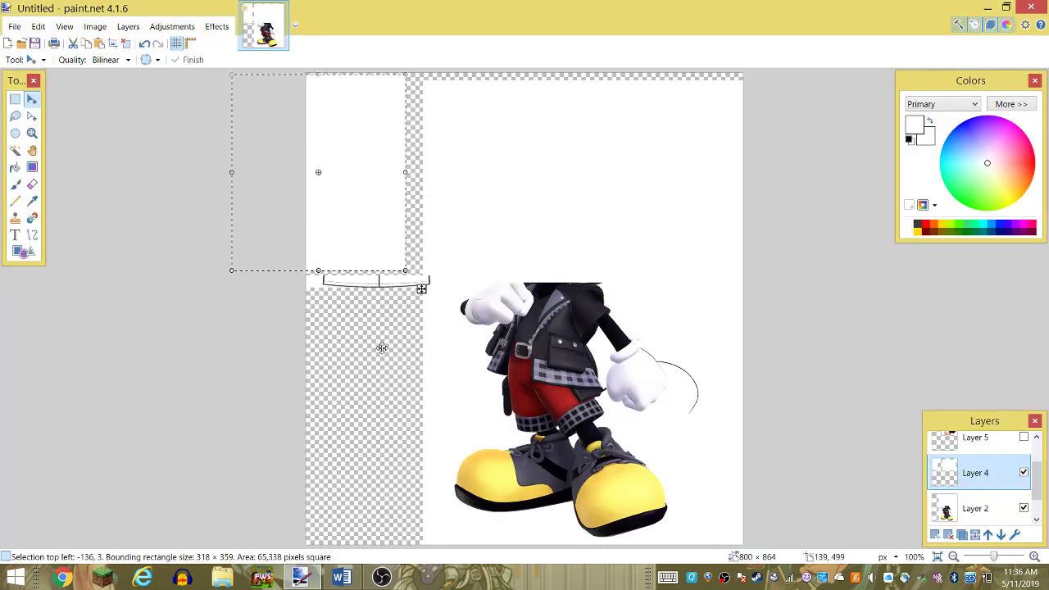
# - Paste the full lab coat picture from Word and drag it to the canvas's lower left
pyautogui.hotkey('ctrl', 'v')
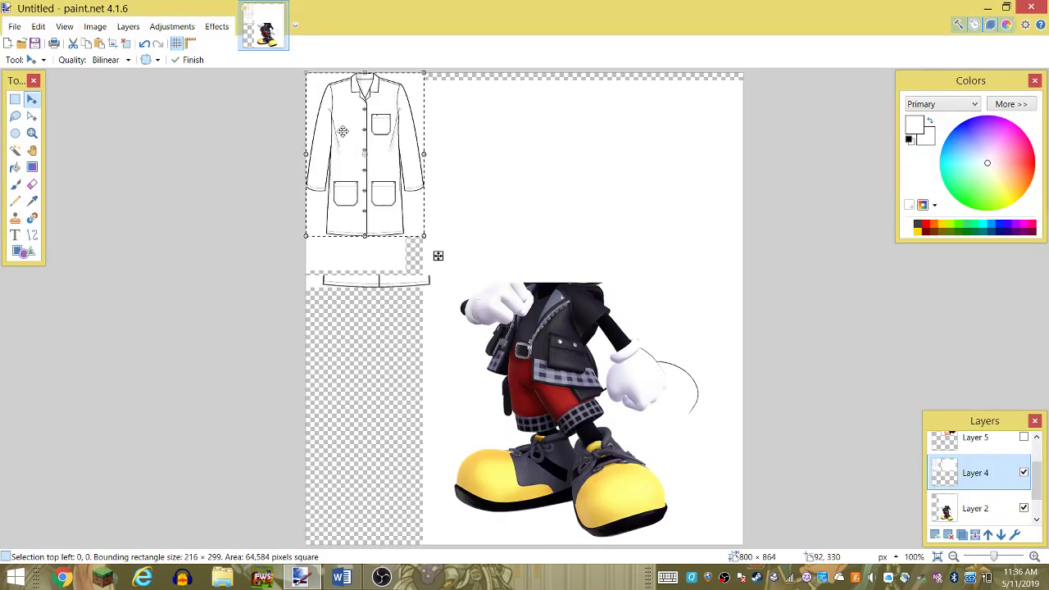
pyautogui.moveTo(370, 165)
pyautogui.mouseDown()
pyautogui.moveTo(569, 387)
pyautogui.moveTo(365, 474)
pyautogui.mouseUp()
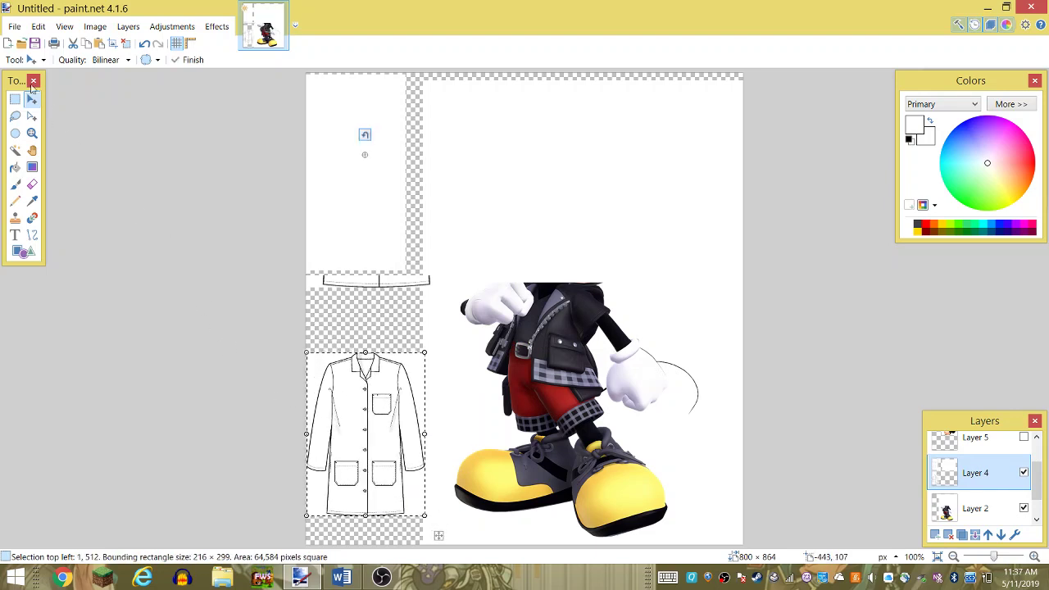
pyautogui.click(32, 184)
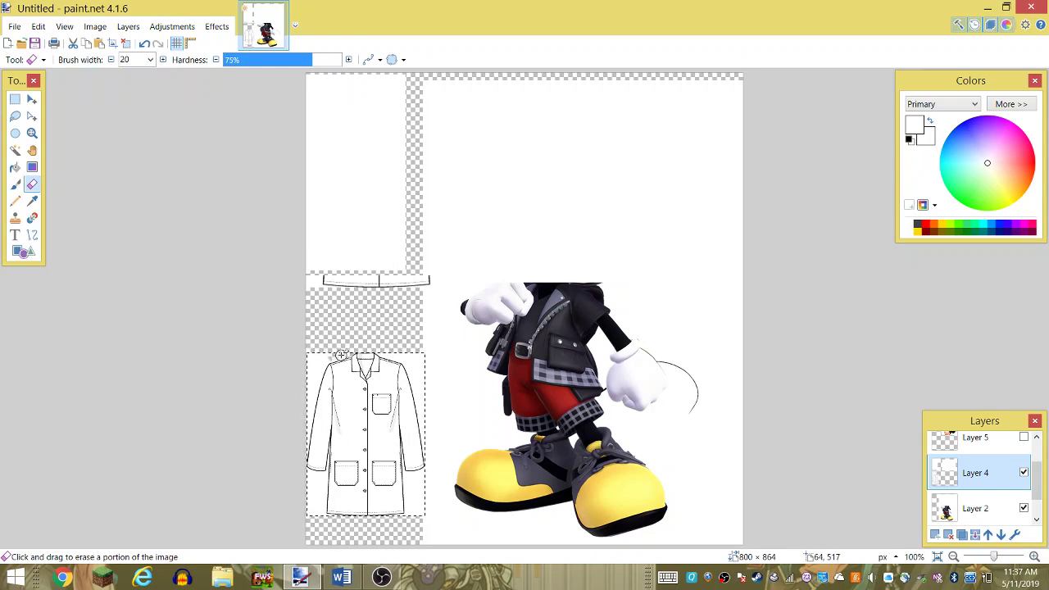
# - Erase stray marks at the pasted coat's collar, left side, lower-right label and hem
pyautogui.moveTo(313, 357); pyautogui.dragTo(329, 358)
pyautogui.moveTo(323, 362)
pyautogui.mouseDown()
pyautogui.moveTo(308, 428)
pyautogui.moveTo(309, 365)
pyautogui.mouseUp()
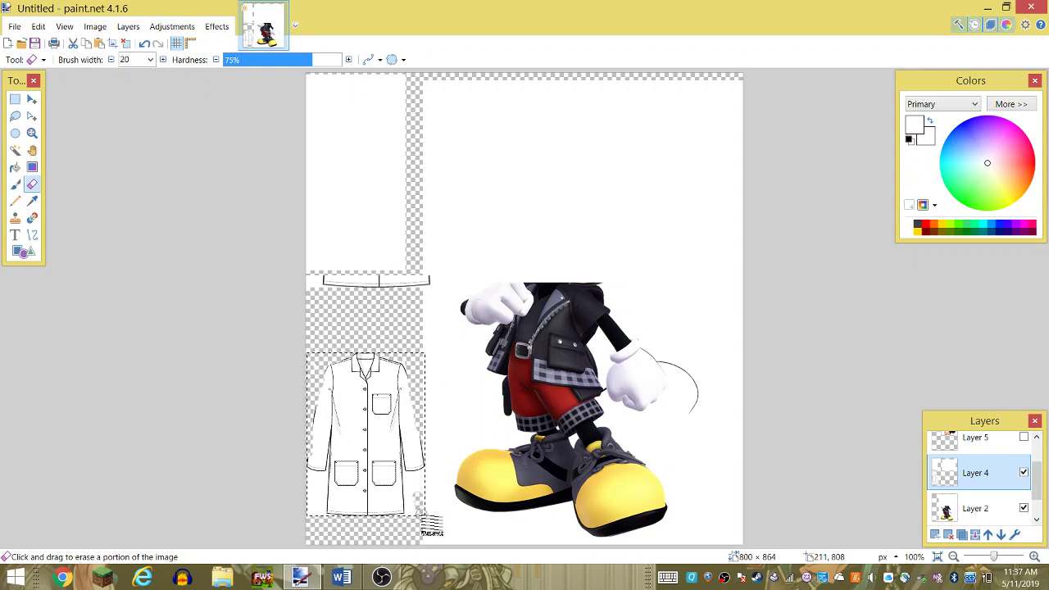
pyautogui.moveTo(408, 512); pyautogui.dragTo(409, 474)
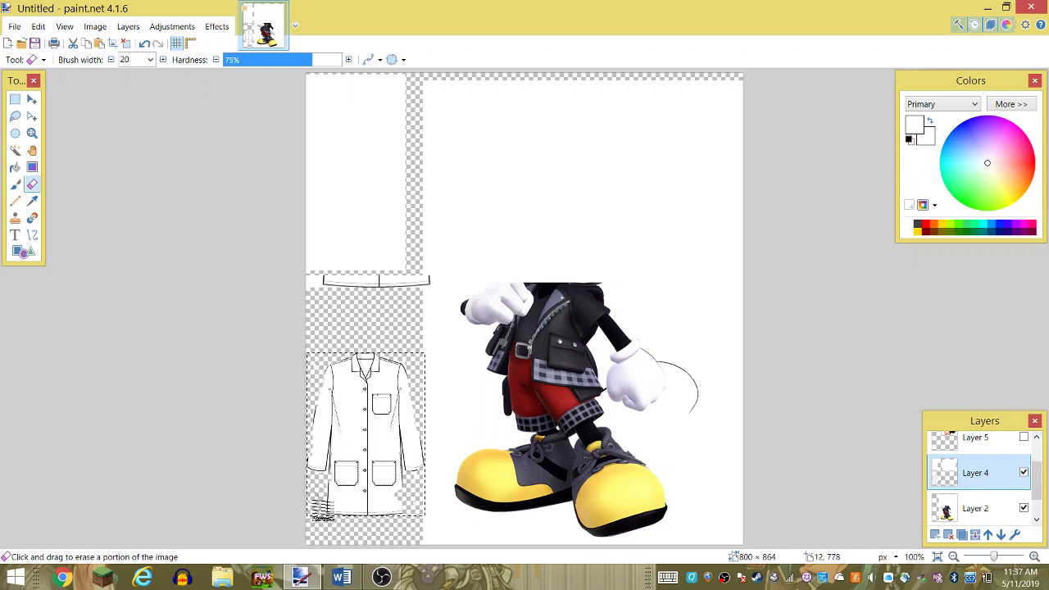
pyautogui.moveTo(328, 529); pyautogui.dragTo(324, 506)
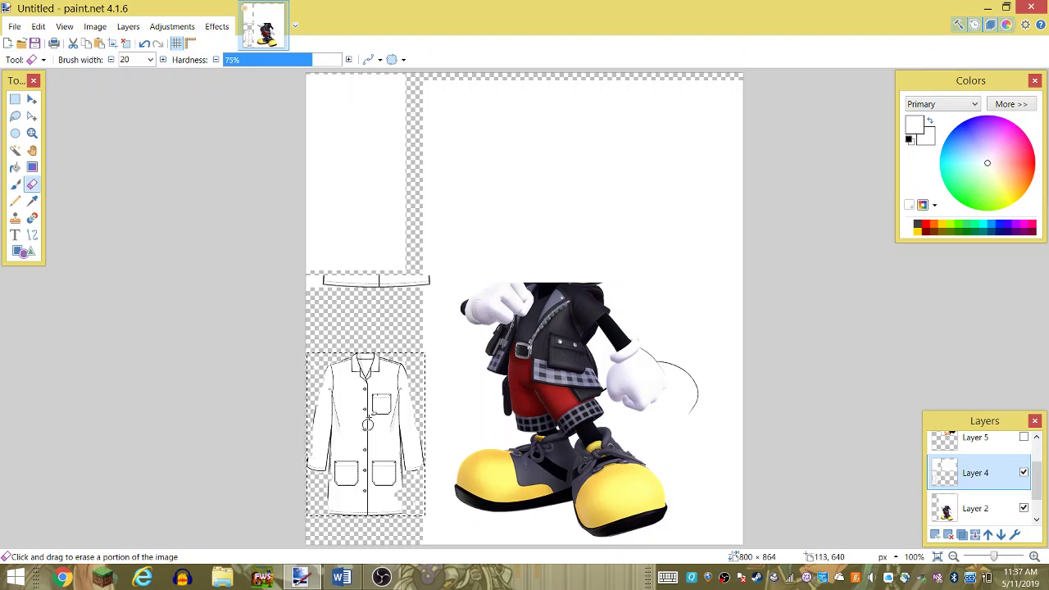
pyautogui.click(31, 98)
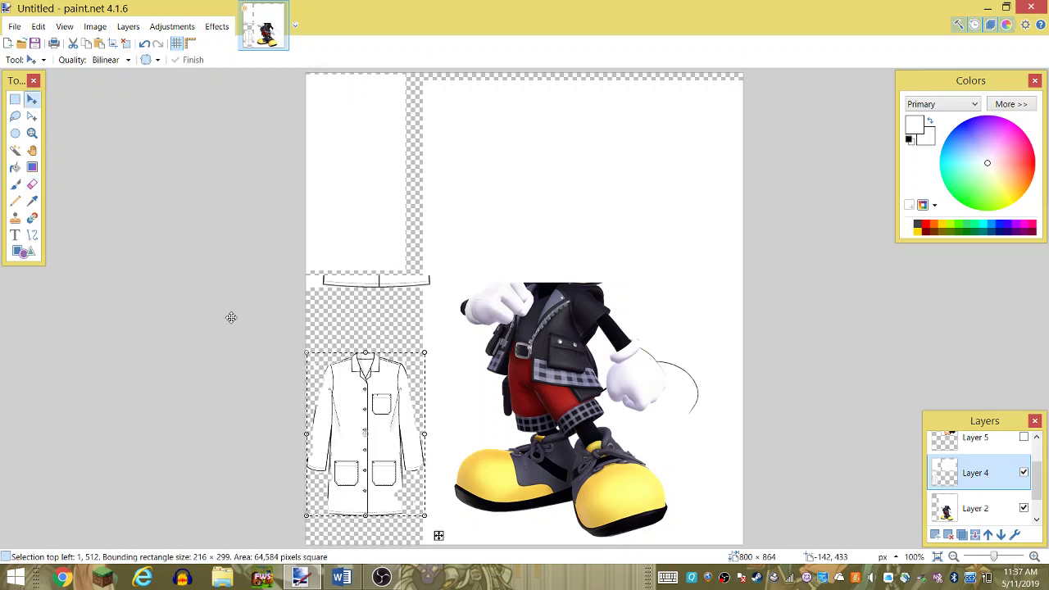
# - Move the lab coat slightly higher and make Layer 2 the active layer
pyautogui.moveTo(353, 429); pyautogui.dragTo(514, 401)
pyautogui.moveTo(597, 507)
pyautogui.mouseDown()
pyautogui.moveTo(639, 462)
pyautogui.moveTo(440, 512)
pyautogui.mouseUp()
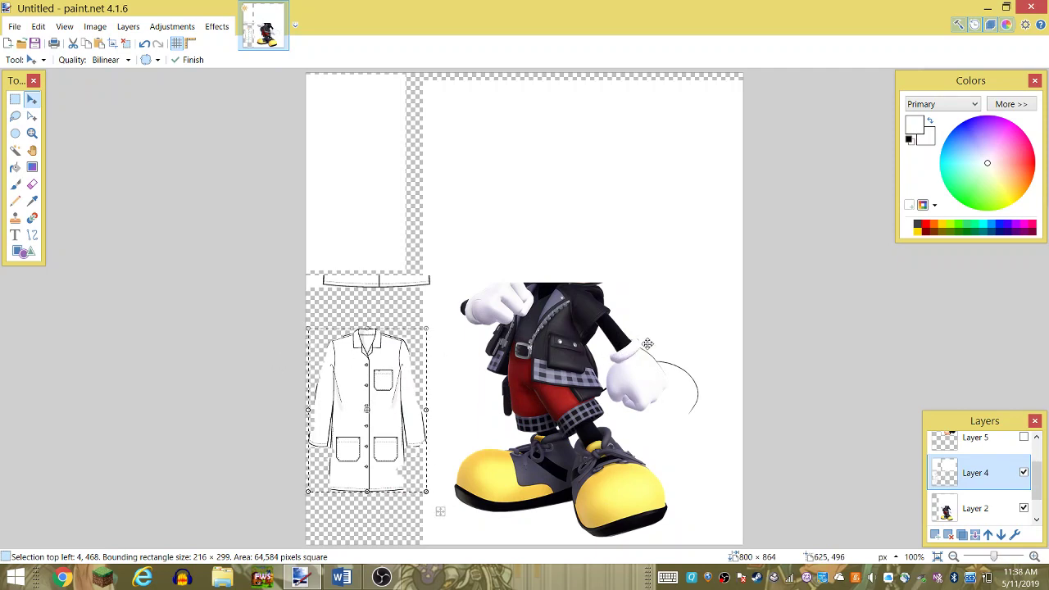
pyautogui.doubleClick(980, 509)
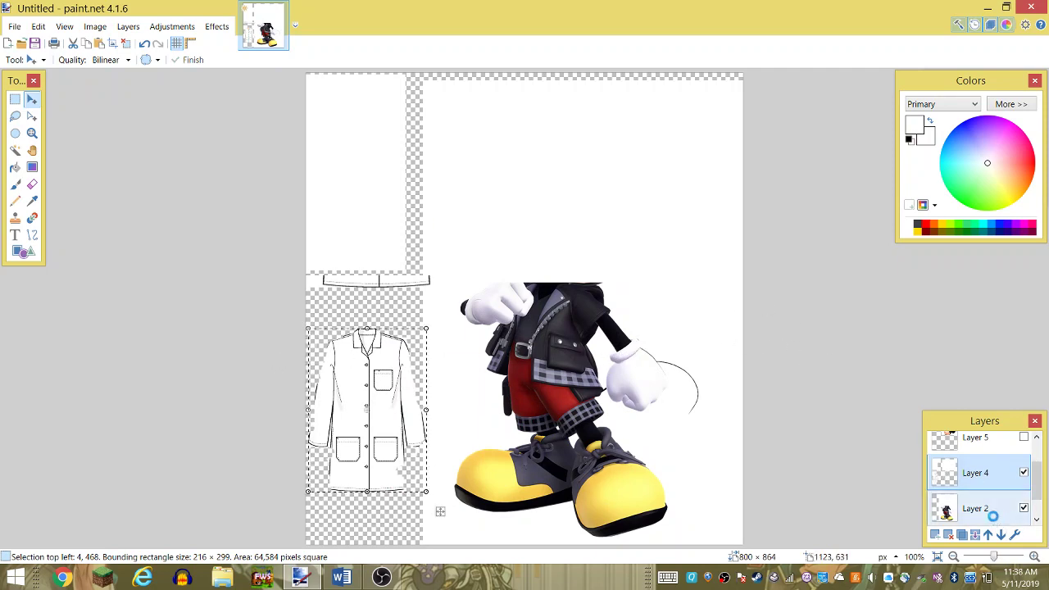
pyautogui.click(580, 348)
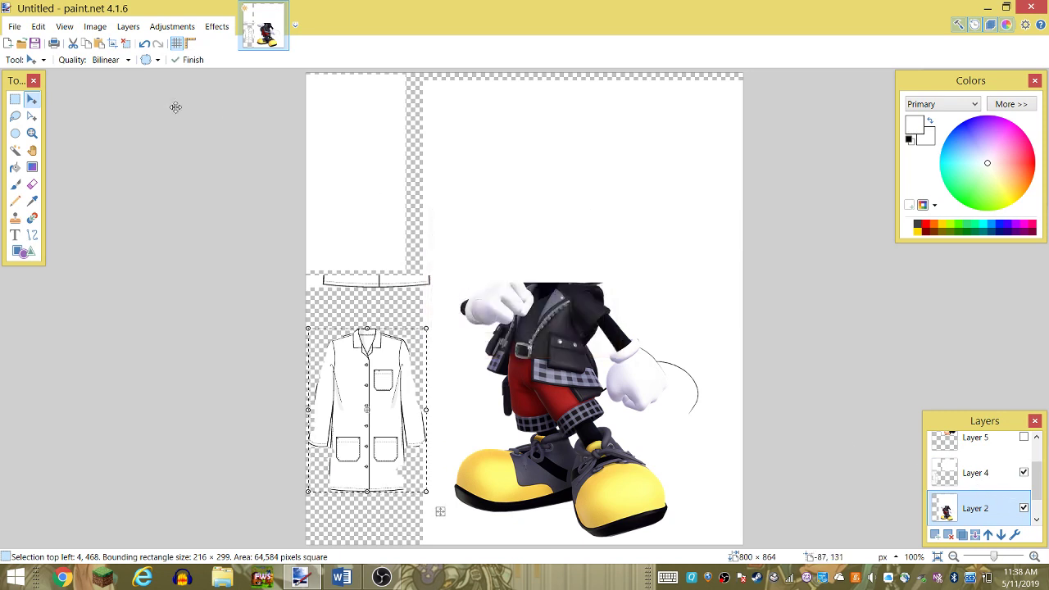
pyautogui.click(15, 103)
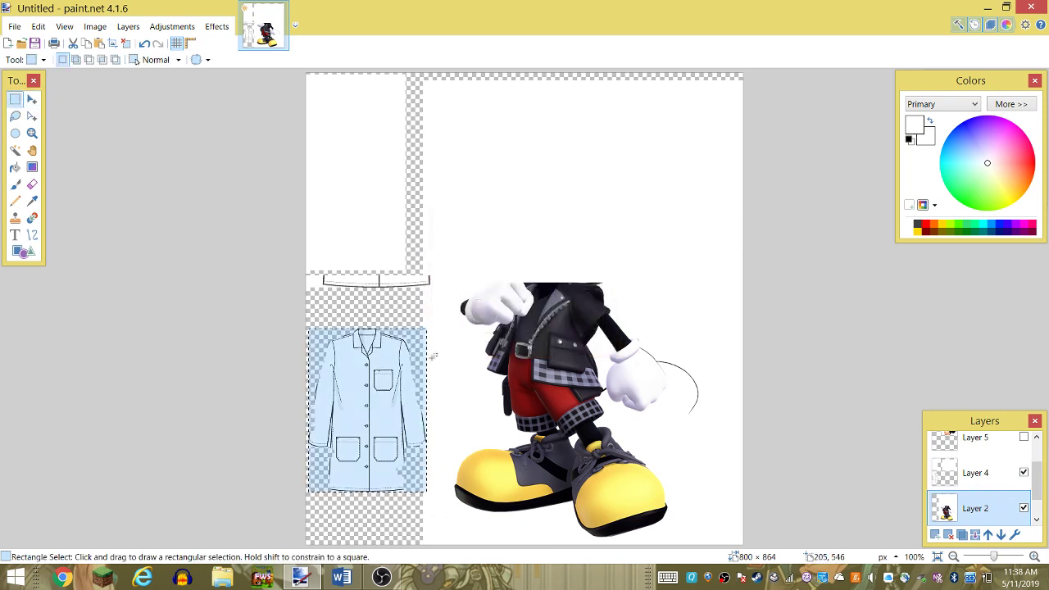
# - Draw an elliptical selection around the raised glove on Layer 2, retrying until it fits
pyautogui.click(15, 133)
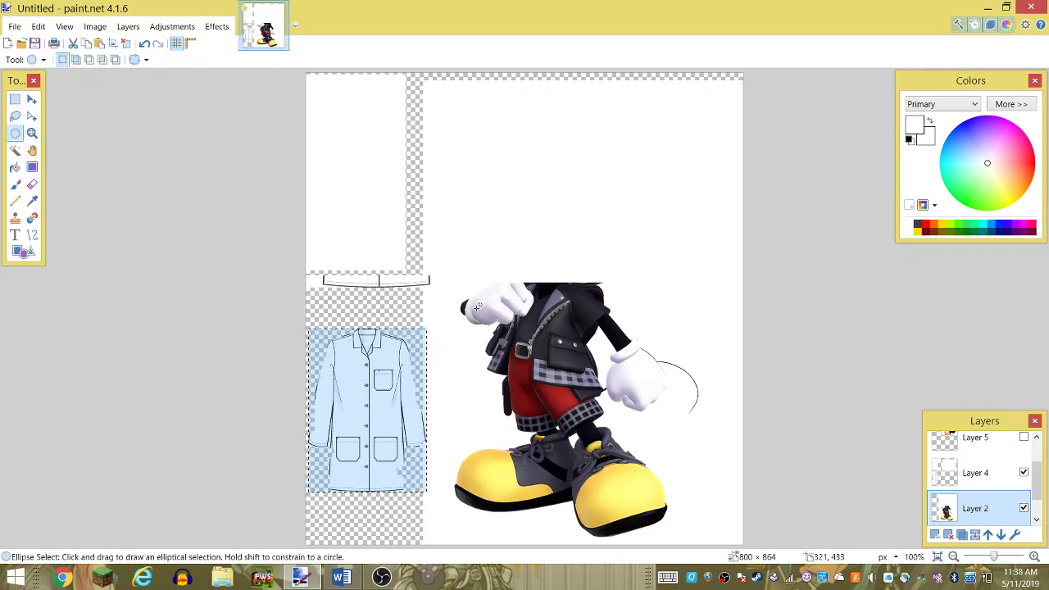
pyautogui.moveTo(468, 293); pyautogui.dragTo(517, 313)
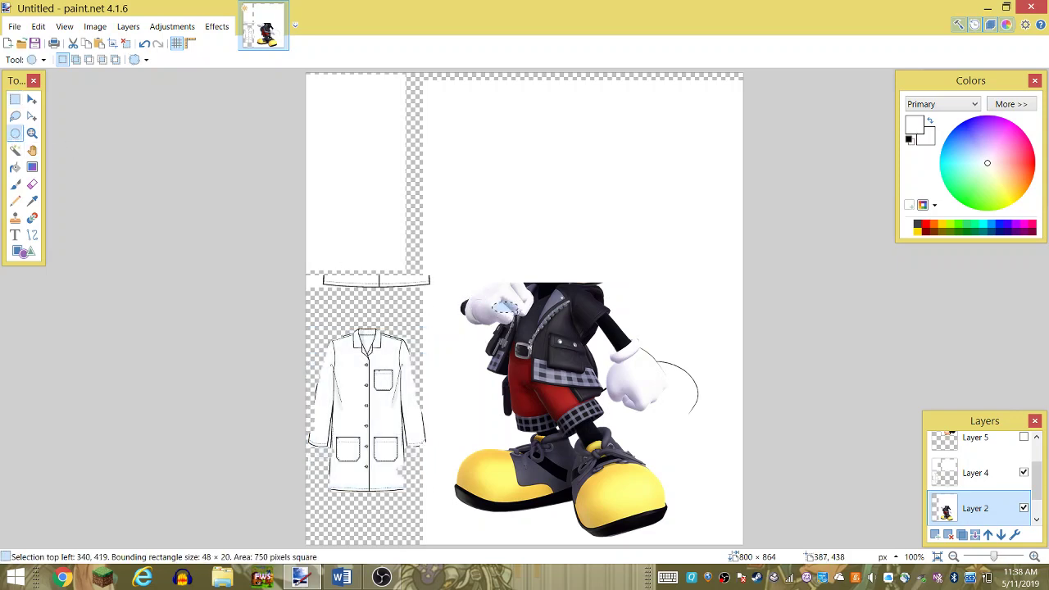
pyautogui.click(494, 328)
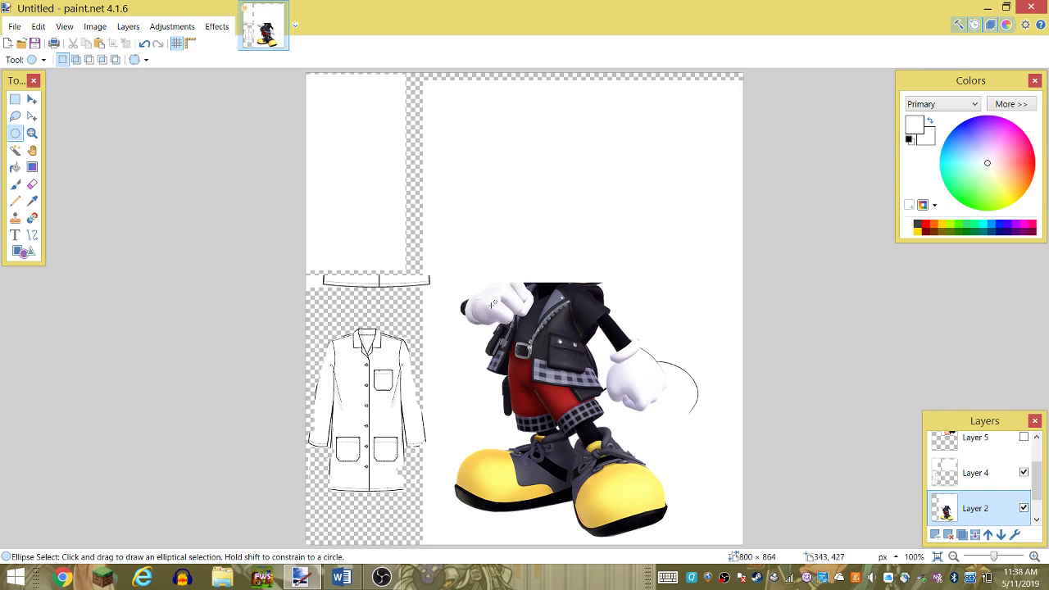
pyautogui.moveTo(517, 327); pyautogui.dragTo(461, 287)
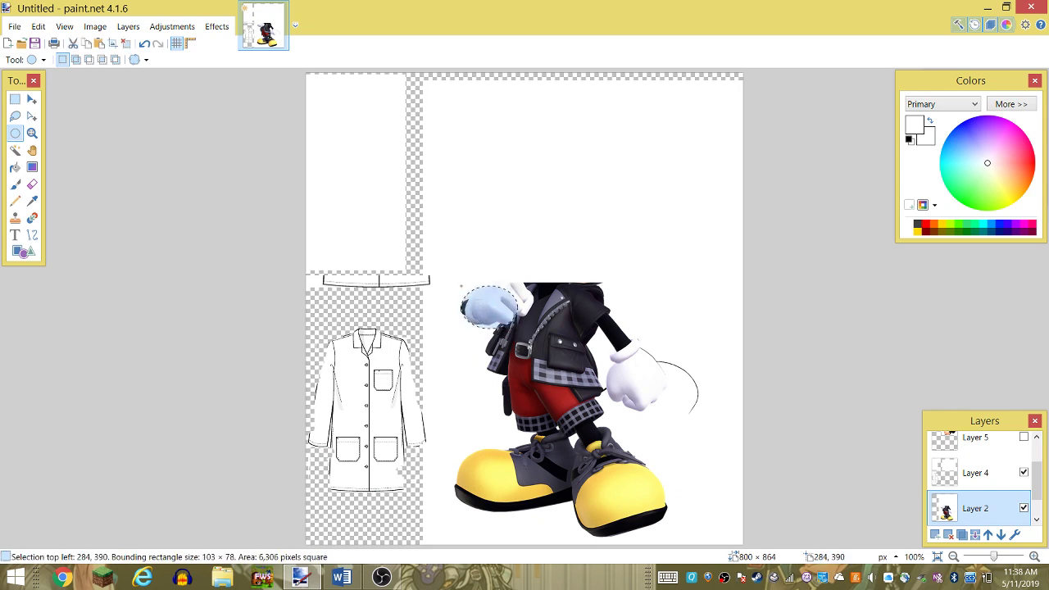
pyautogui.click(498, 299)
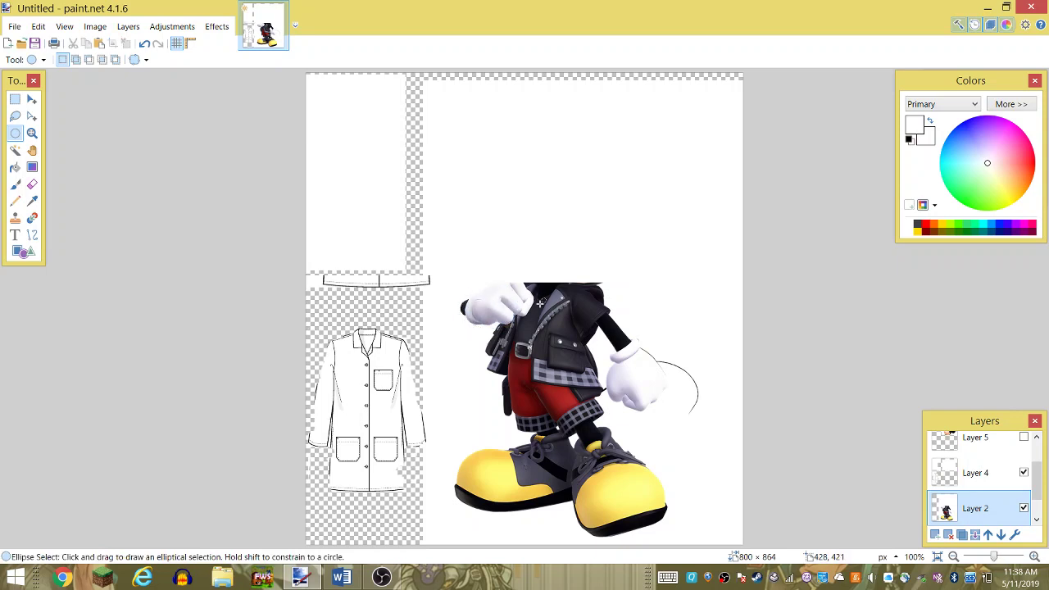
pyautogui.moveTo(540, 302); pyautogui.dragTo(459, 278)
pyautogui.click(518, 320)
pyautogui.moveTo(532, 319); pyautogui.dragTo(466, 280)
pyautogui.click(498, 327)
pyautogui.moveTo(525, 328); pyautogui.dragTo(463, 282)
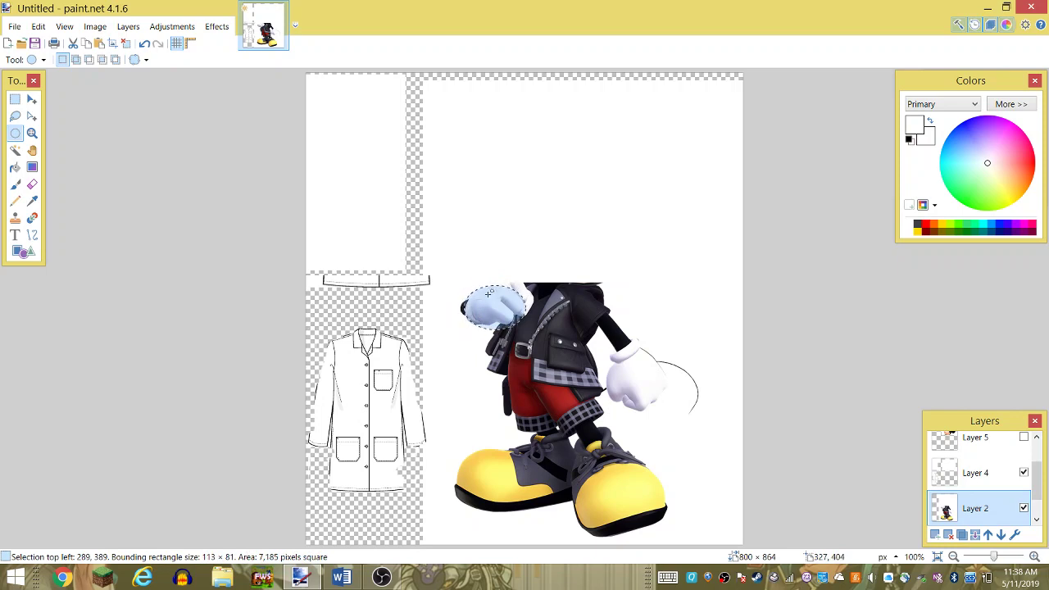
pyautogui.click(504, 295)
pyautogui.moveTo(541, 311); pyautogui.dragTo(456, 276)
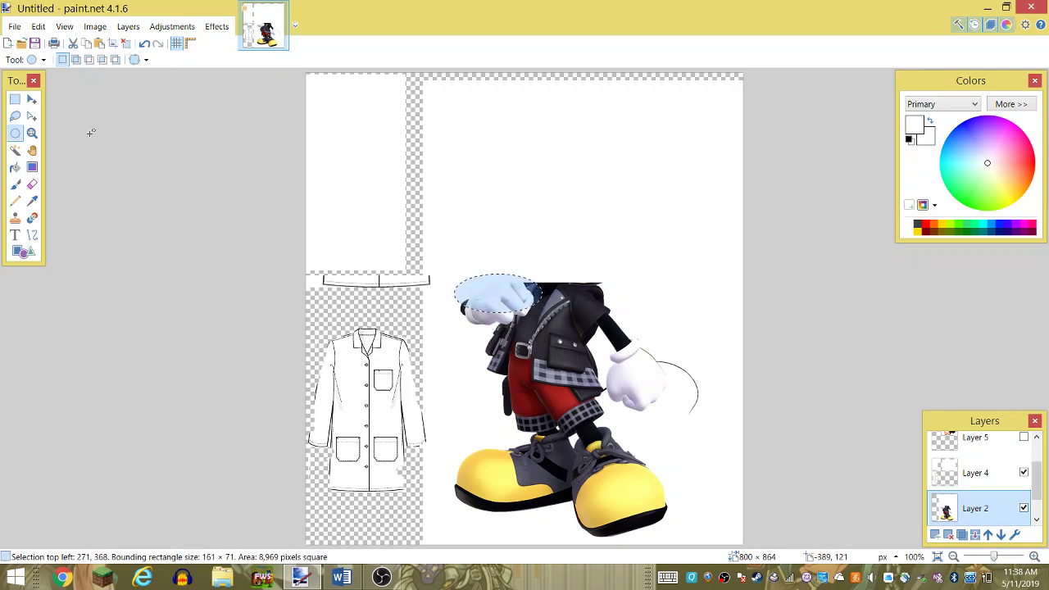
pyautogui.click(464, 307)
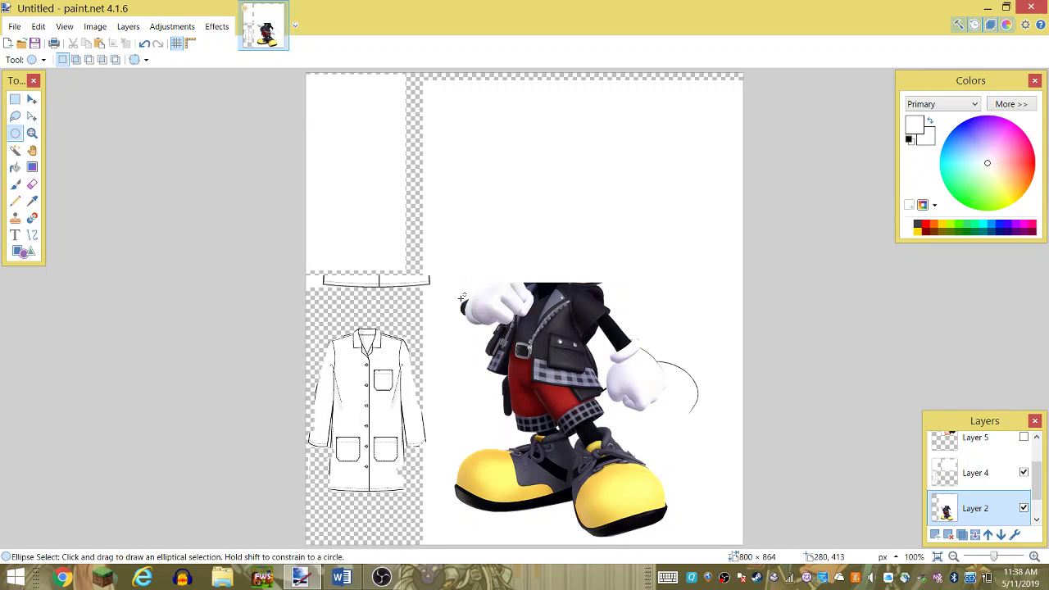
pyautogui.moveTo(465, 301); pyautogui.dragTo(522, 276)
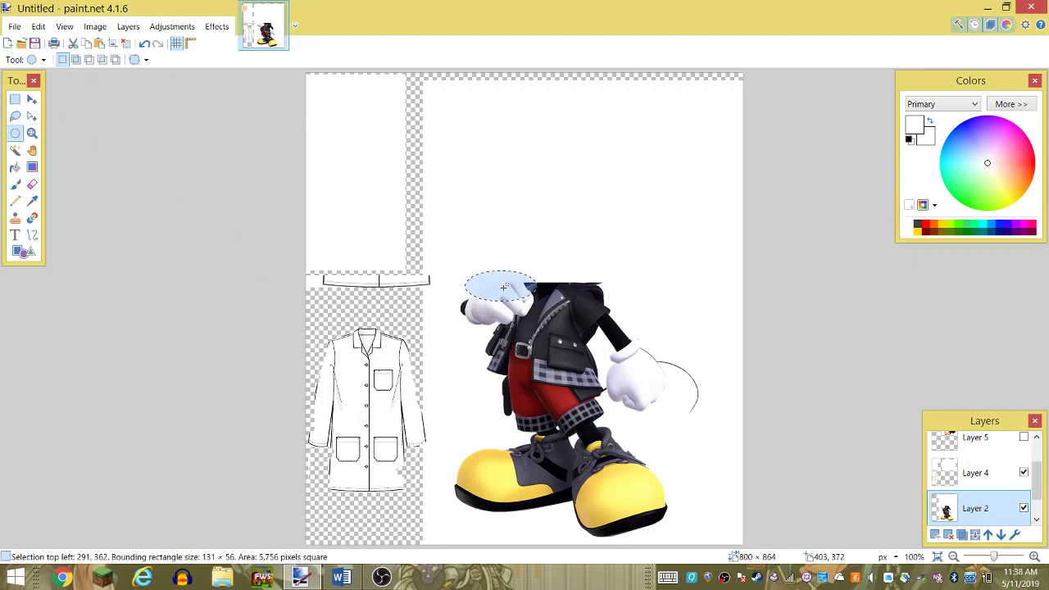
pyautogui.moveTo(417, 340); pyautogui.dragTo(528, 279)
pyautogui.click(469, 318)
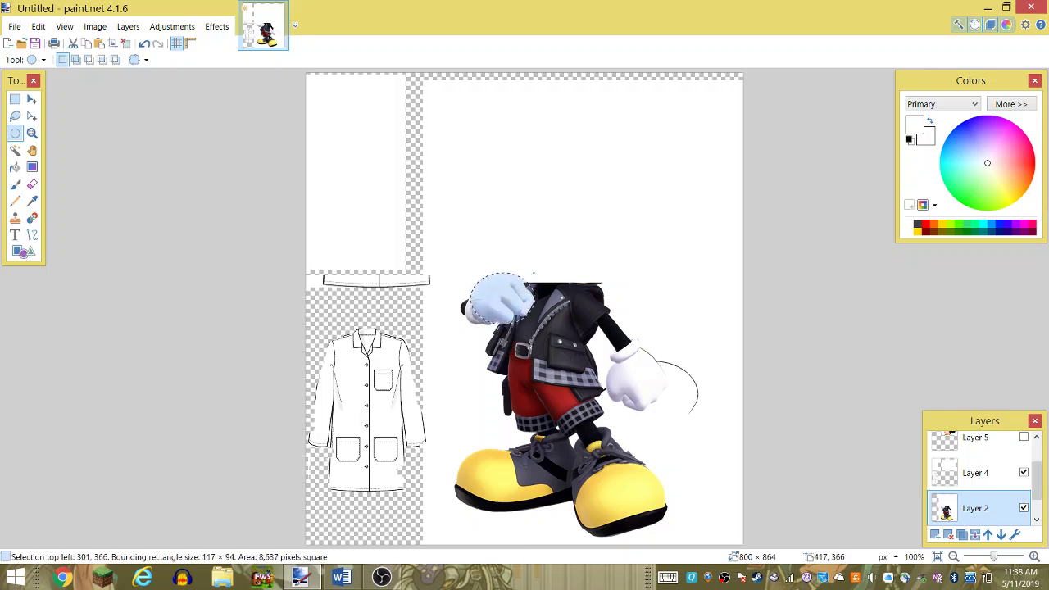
pyautogui.click(488, 311)
pyautogui.click(471, 309)
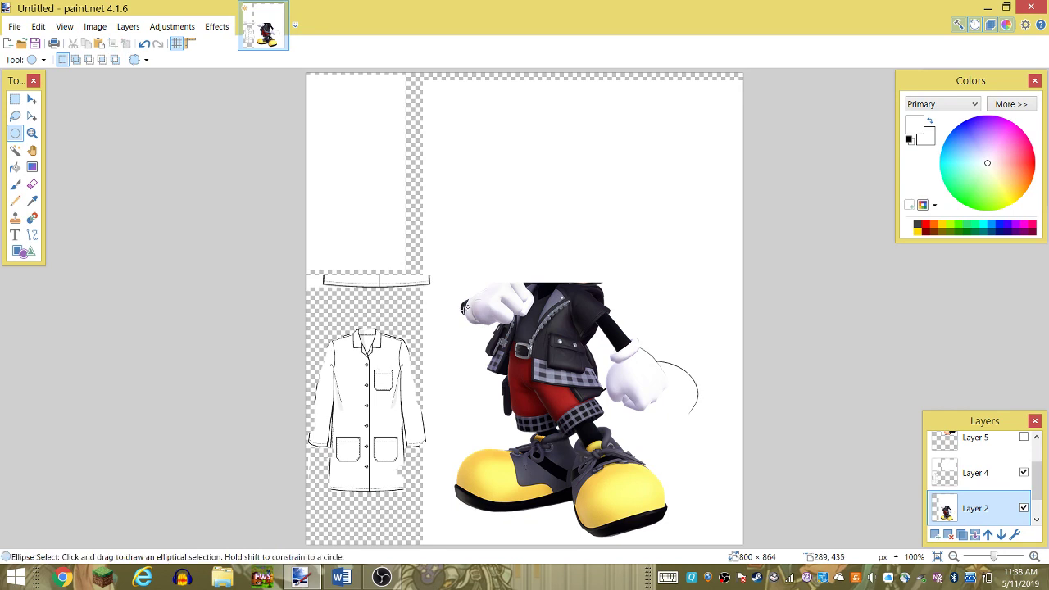
pyautogui.moveTo(464, 309)
pyautogui.mouseDown()
pyautogui.moveTo(462, 324)
pyautogui.moveTo(533, 269)
pyautogui.moveTo(530, 278)
pyautogui.mouseUp()
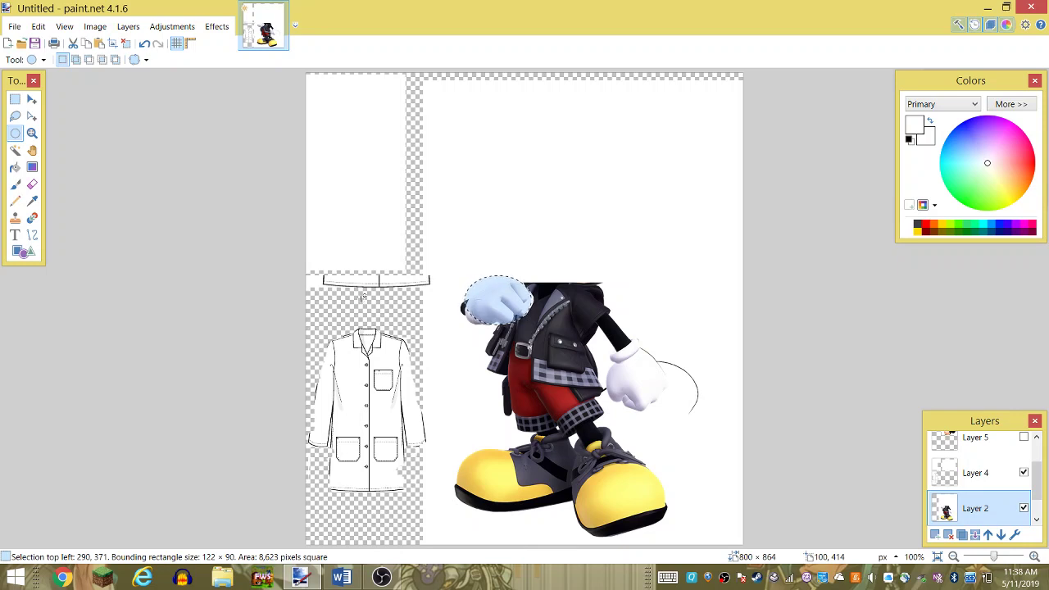
# - Delete the selected glove, deselect, and make Layer 5 with the mouse's head visible
pyautogui.press('Delete')
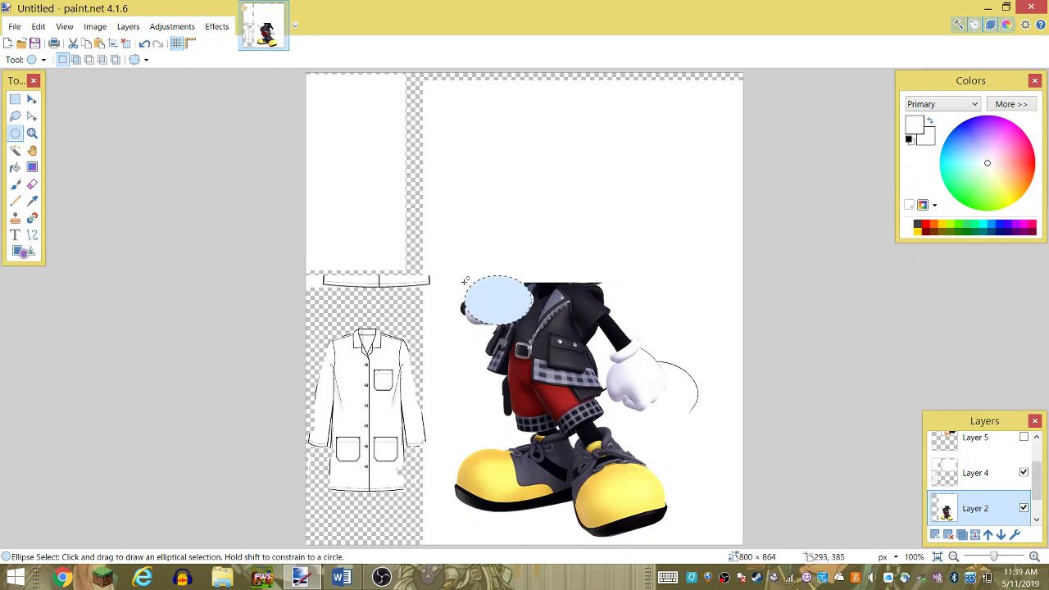
pyautogui.click(465, 281)
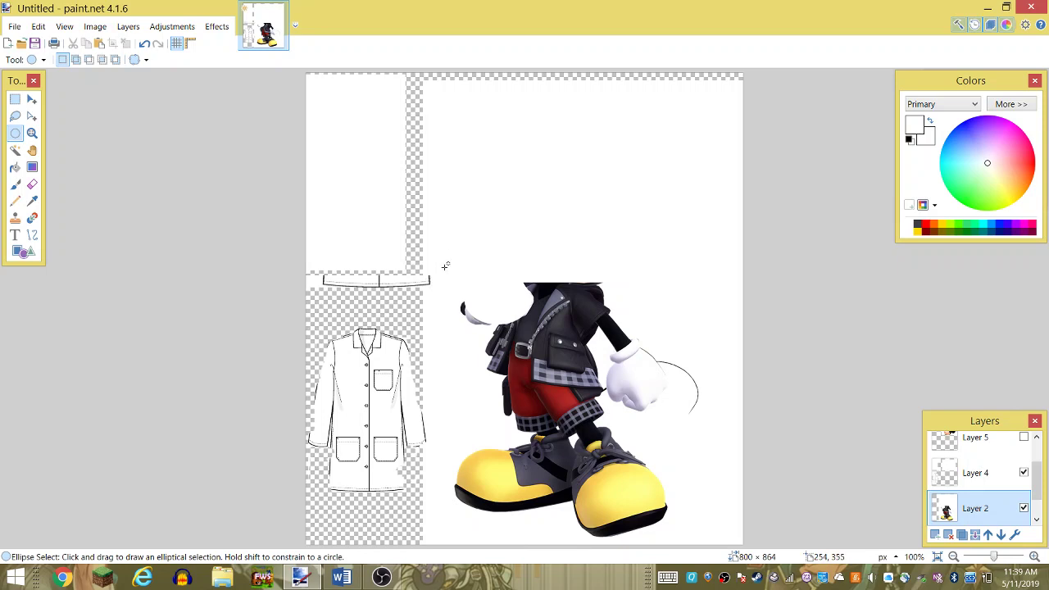
pyautogui.click(994, 437)
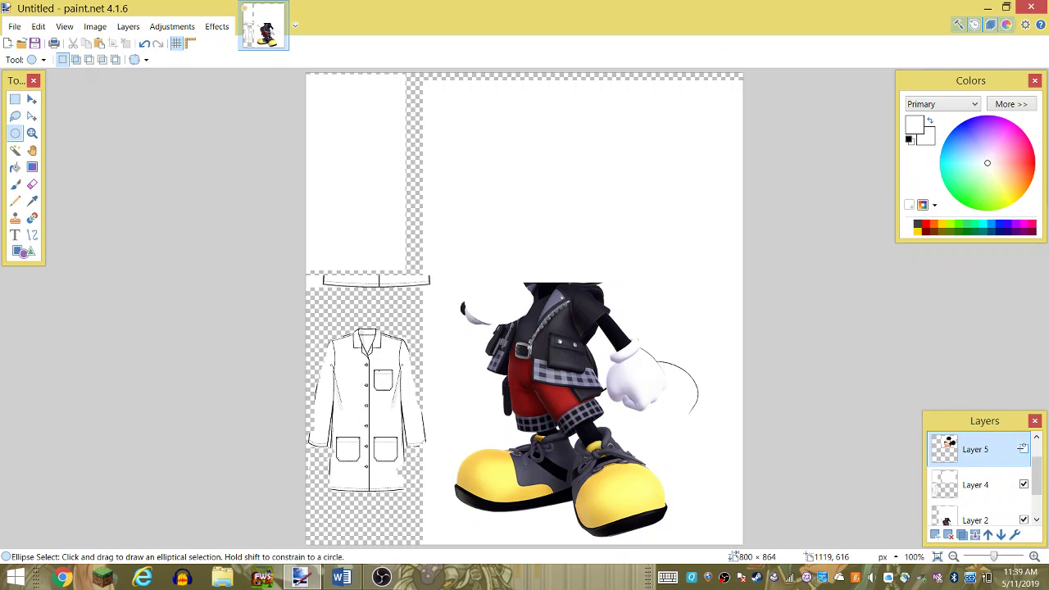
pyautogui.click(1023, 449)
# - On Layer 4, shift the ellipse selection along the shoulder up under the right ear
pyautogui.moveTo(464, 275); pyautogui.dragTo(530, 325)
pyautogui.press('m')
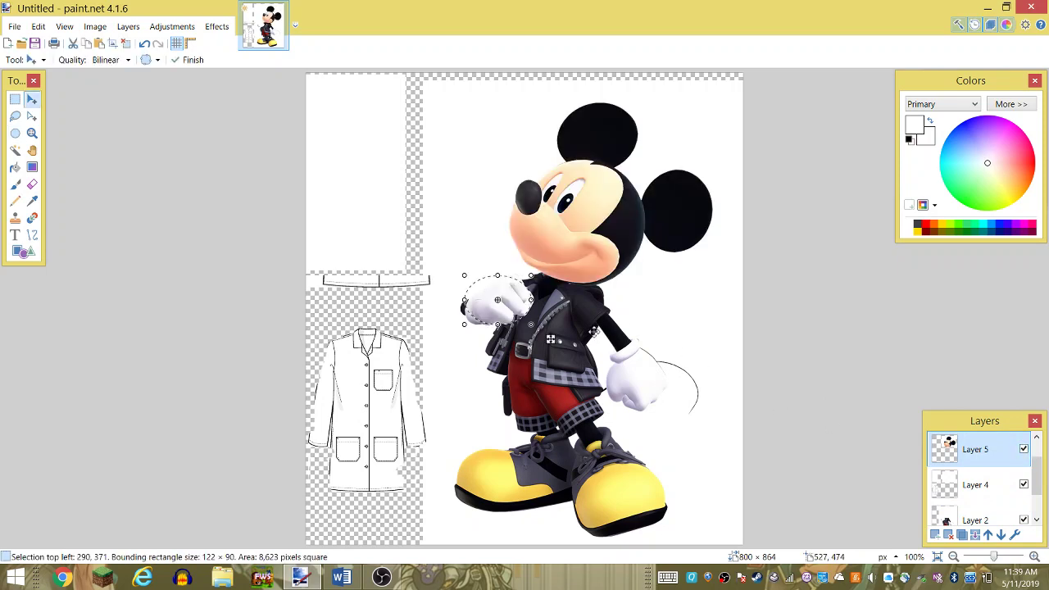
pyautogui.moveTo(445, 309); pyautogui.dragTo(458, 353)
pyautogui.click(1013, 487)
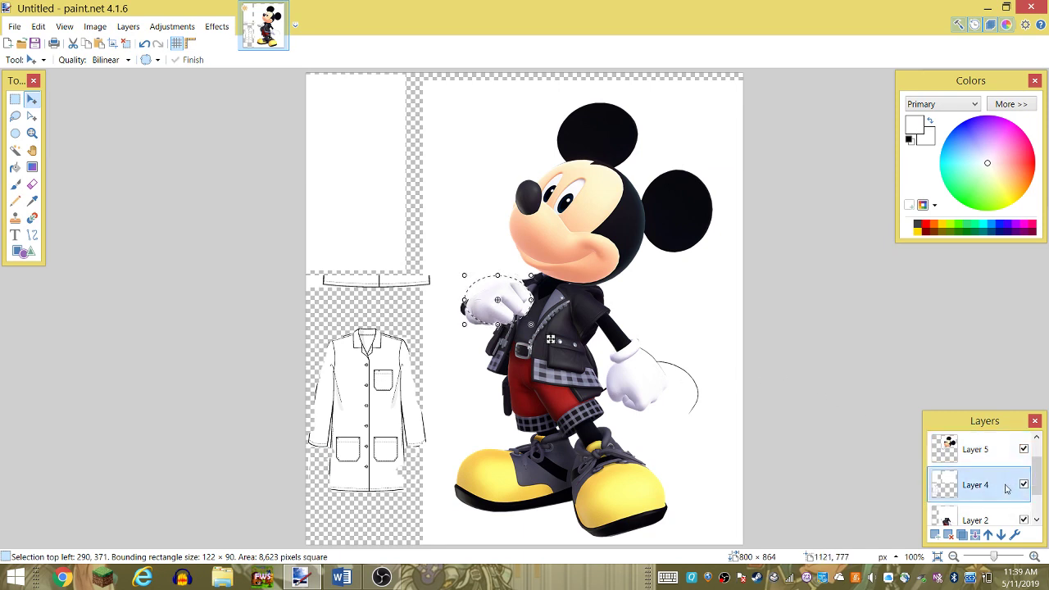
pyautogui.moveTo(569, 334); pyautogui.dragTo(636, 341)
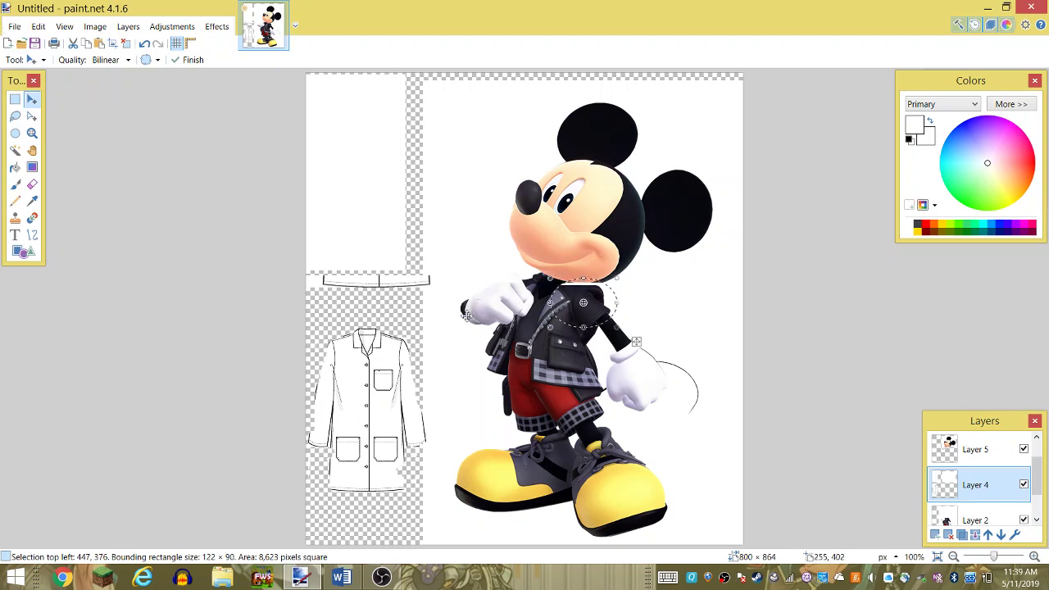
pyautogui.moveTo(524, 412); pyautogui.dragTo(541, 419)
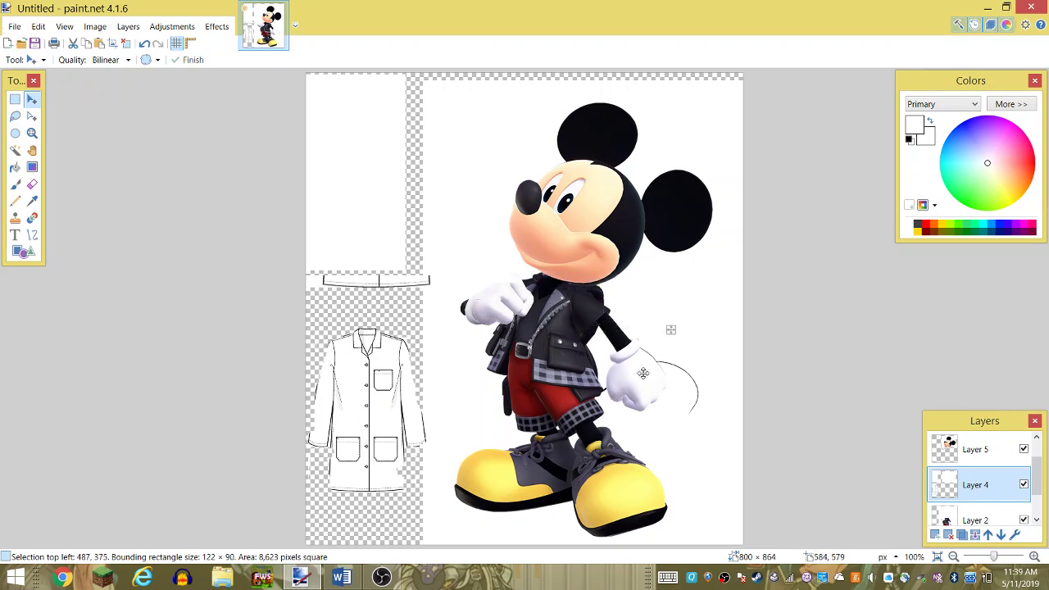
pyautogui.moveTo(613, 412); pyautogui.dragTo(721, 362)
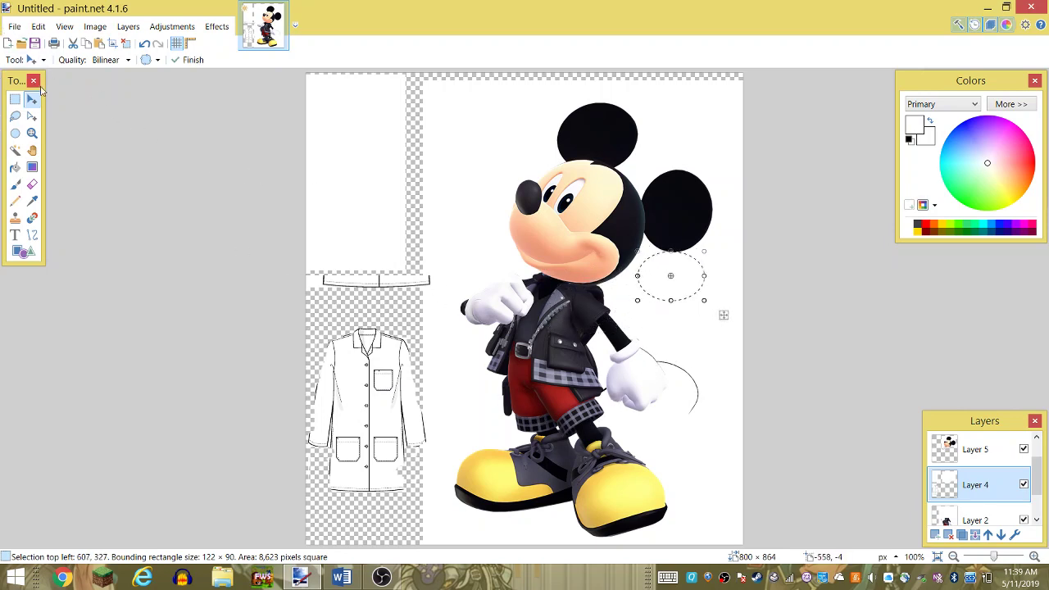
pyautogui.click(15, 98)
pyautogui.click(280, 198)
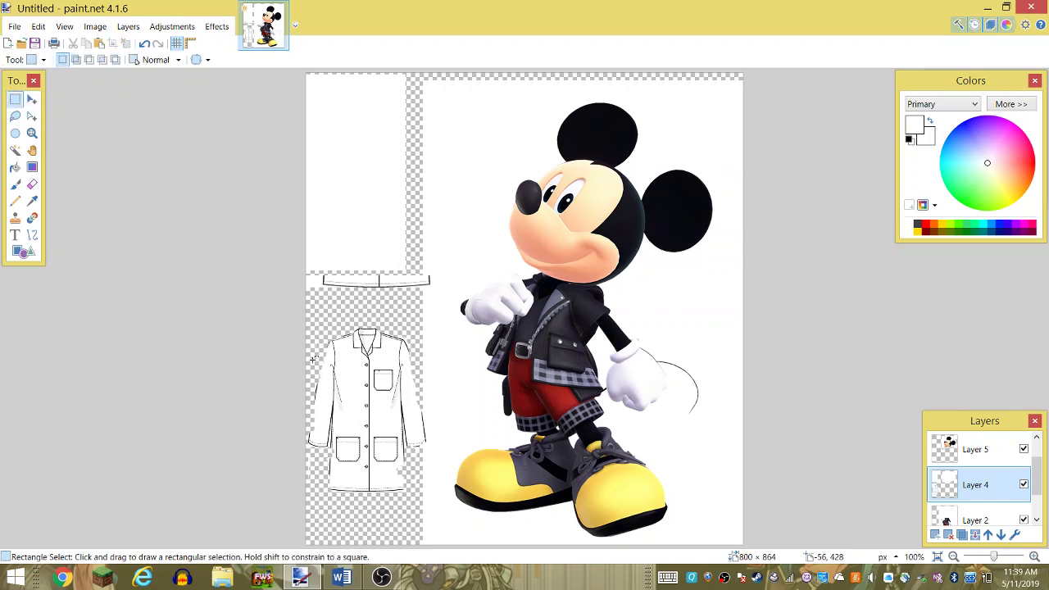
# - Draw a rectangular selection around the whole lab coat drawing
pyautogui.moveTo(437, 494); pyautogui.dragTo(310, 320)
pyautogui.moveTo(309, 324)
pyautogui.mouseDown()
pyautogui.moveTo(426, 430)
pyautogui.moveTo(426, 497)
pyautogui.mouseUp()
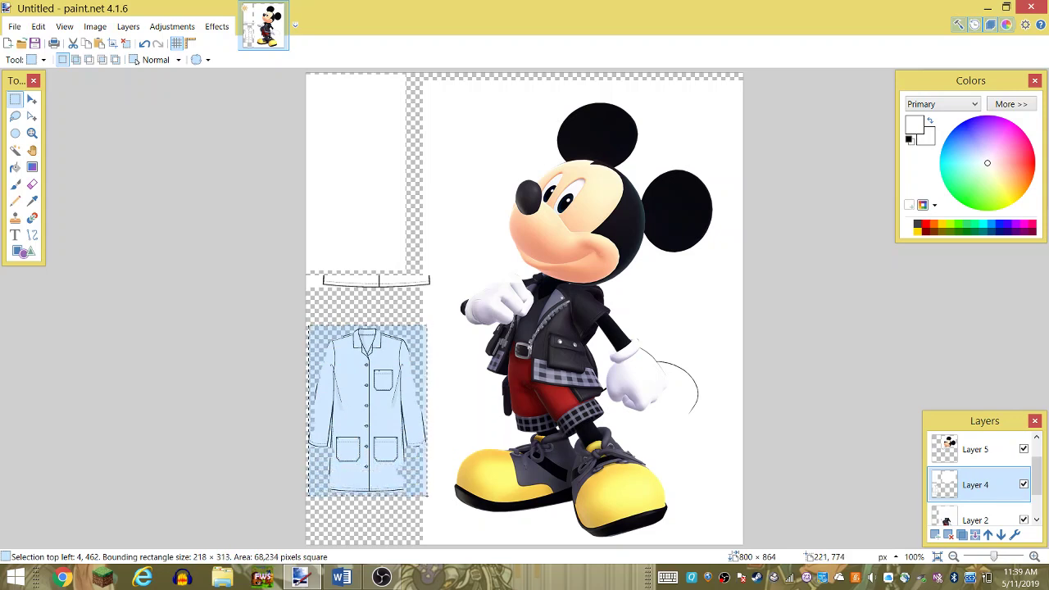
pyautogui.click(414, 440)
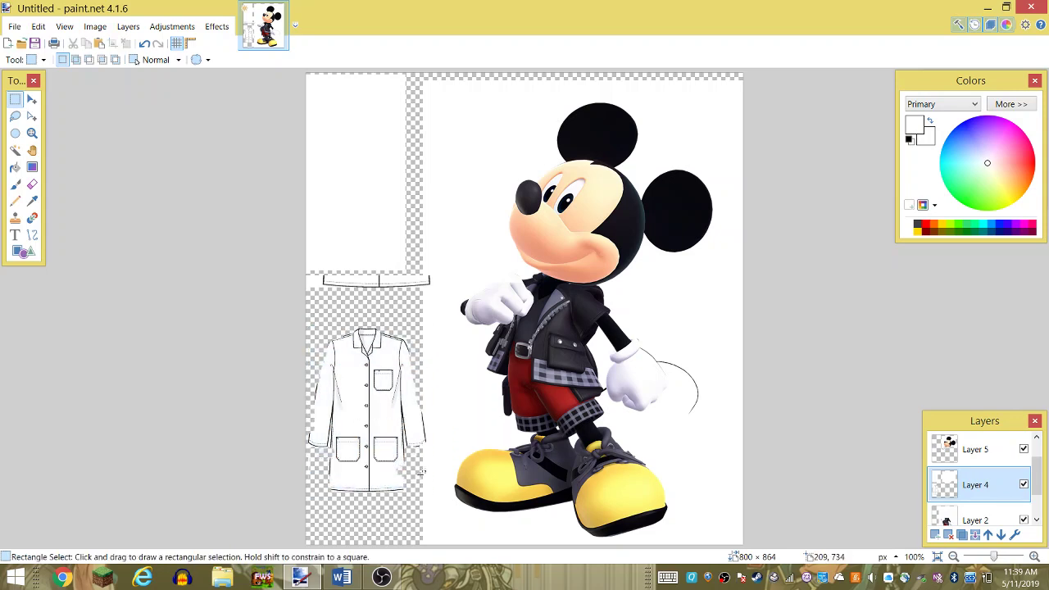
pyautogui.moveTo(423, 496)
pyautogui.mouseDown()
pyautogui.moveTo(311, 329)
pyautogui.moveTo(426, 508)
pyautogui.moveTo(311, 338)
pyautogui.mouseUp()
pyautogui.click(426, 508)
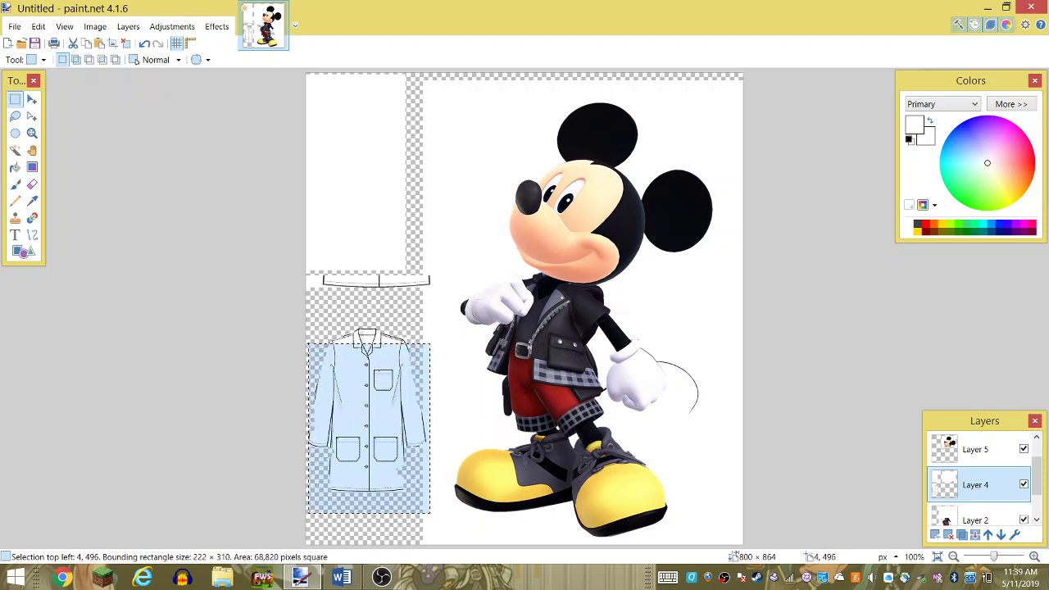
pyautogui.click(311, 336)
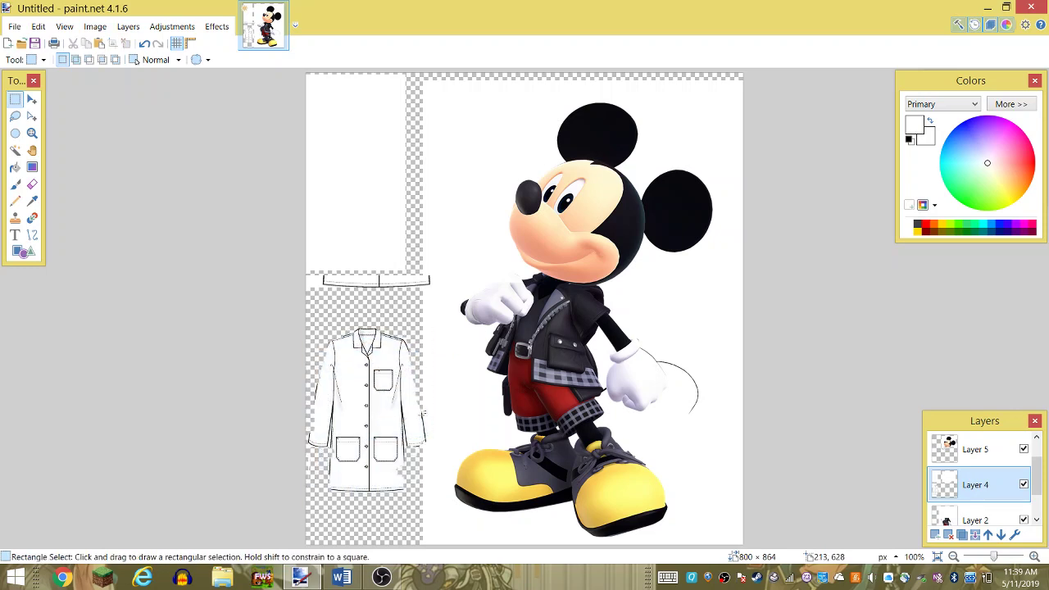
pyautogui.moveTo(432, 497); pyautogui.dragTo(305, 320)
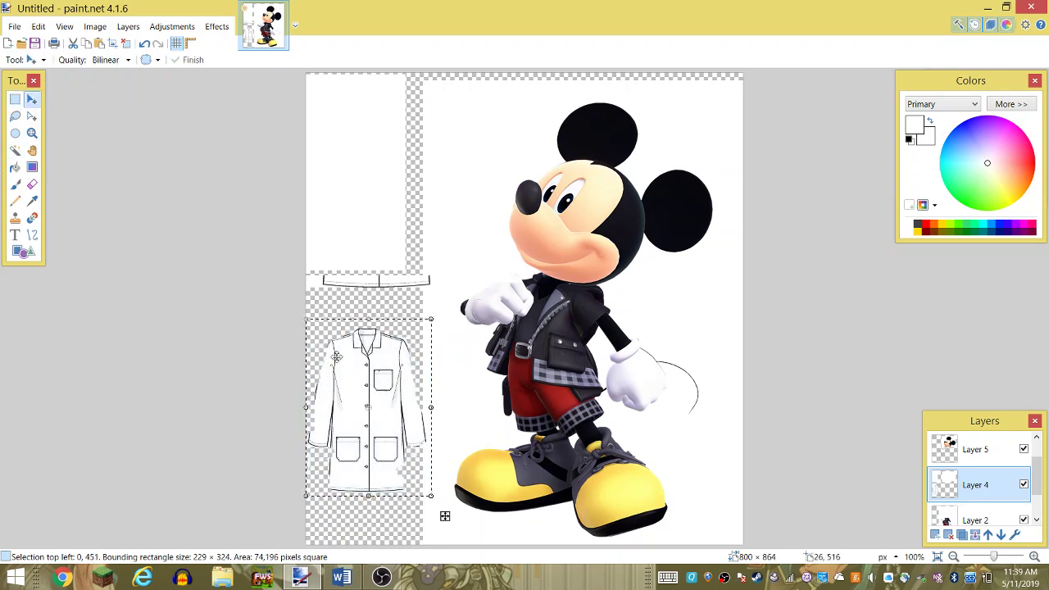
# - Move, enlarge and widen the lab coat so it sits over the mouse's torso
pyautogui.moveTo(400, 371)
pyautogui.mouseDown()
pyautogui.moveTo(580, 305)
pyautogui.moveTo(577, 295)
pyautogui.mouseUp()
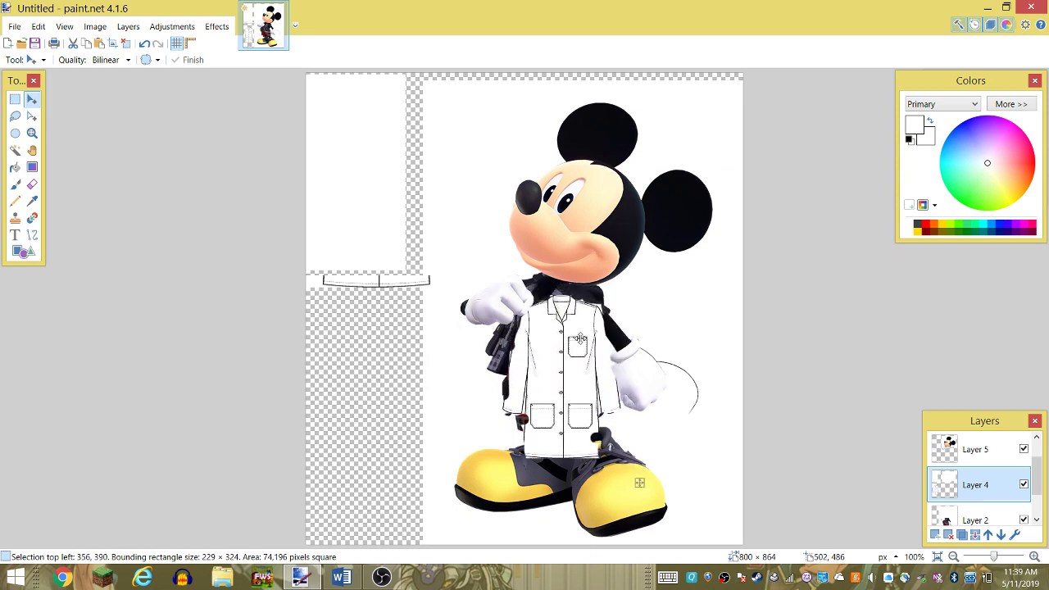
pyautogui.moveTo(573, 321); pyautogui.dragTo(613, 341)
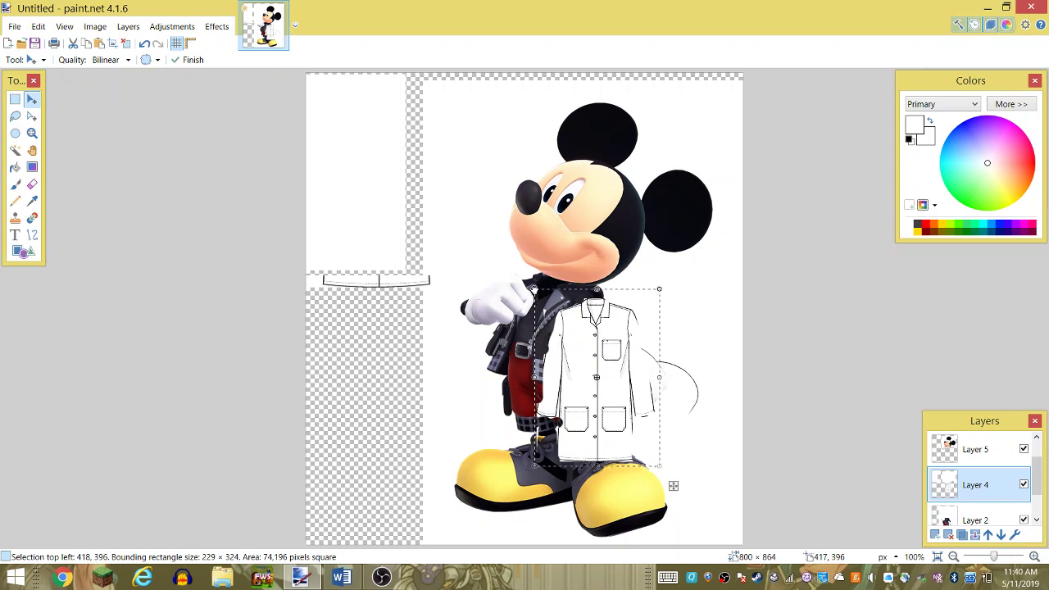
pyautogui.moveTo(534, 288); pyautogui.dragTo(511, 252)
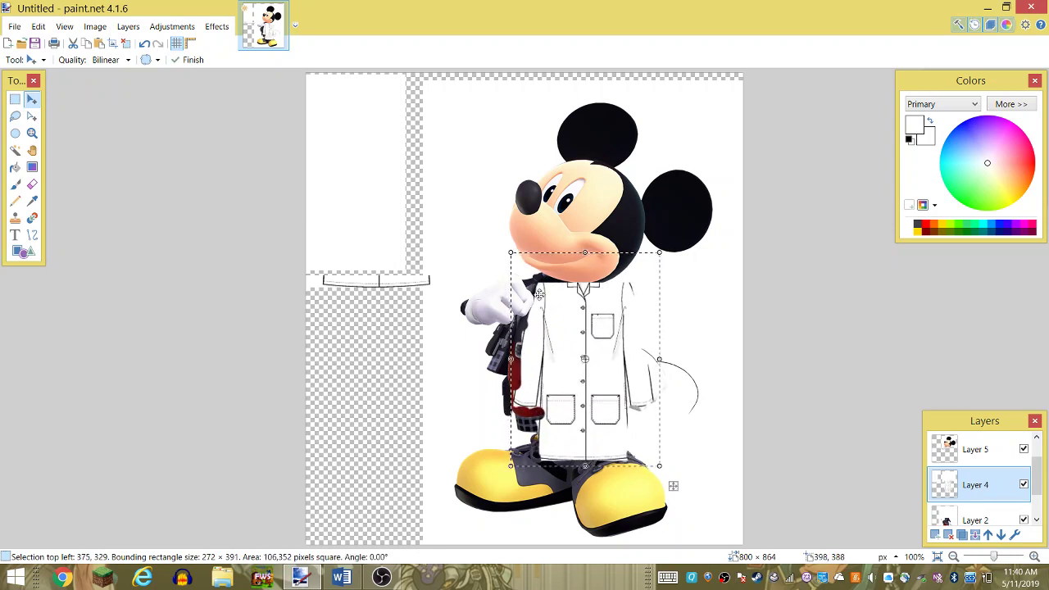
pyautogui.moveTo(539, 294); pyautogui.dragTo(562, 391)
pyautogui.moveTo(647, 309)
pyautogui.mouseDown()
pyautogui.moveTo(699, 410)
pyautogui.moveTo(722, 409)
pyautogui.mouseUp()
pyautogui.moveTo(608, 411); pyautogui.dragTo(556, 361)
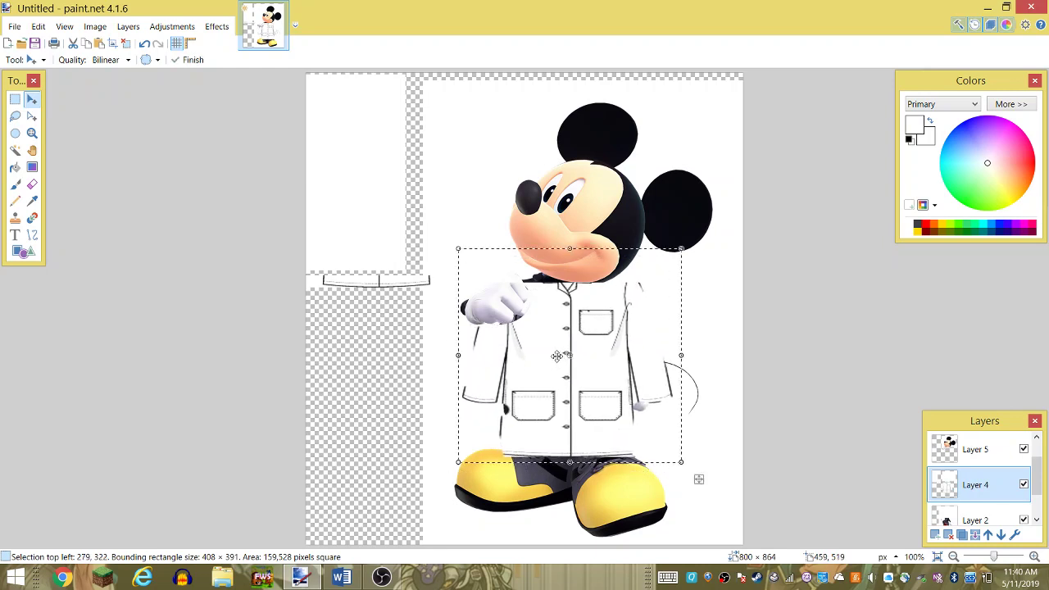
pyautogui.moveTo(556, 360); pyautogui.dragTo(554, 365)
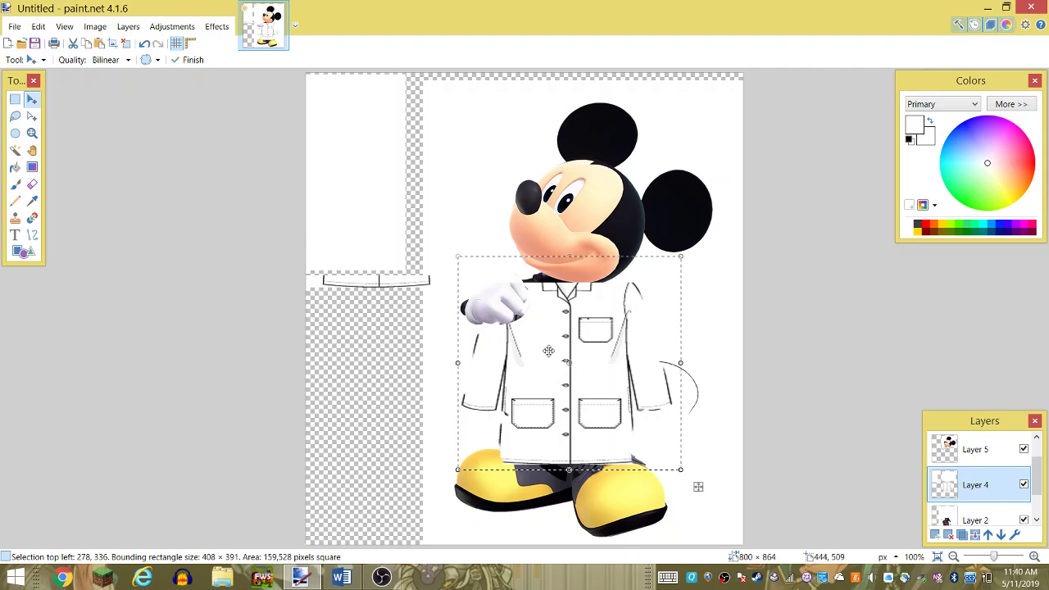
pyautogui.moveTo(548, 351)
pyautogui.mouseDown()
pyautogui.moveTo(514, 322)
pyautogui.moveTo(542, 349)
pyautogui.moveTo(534, 326)
pyautogui.mouseUp()
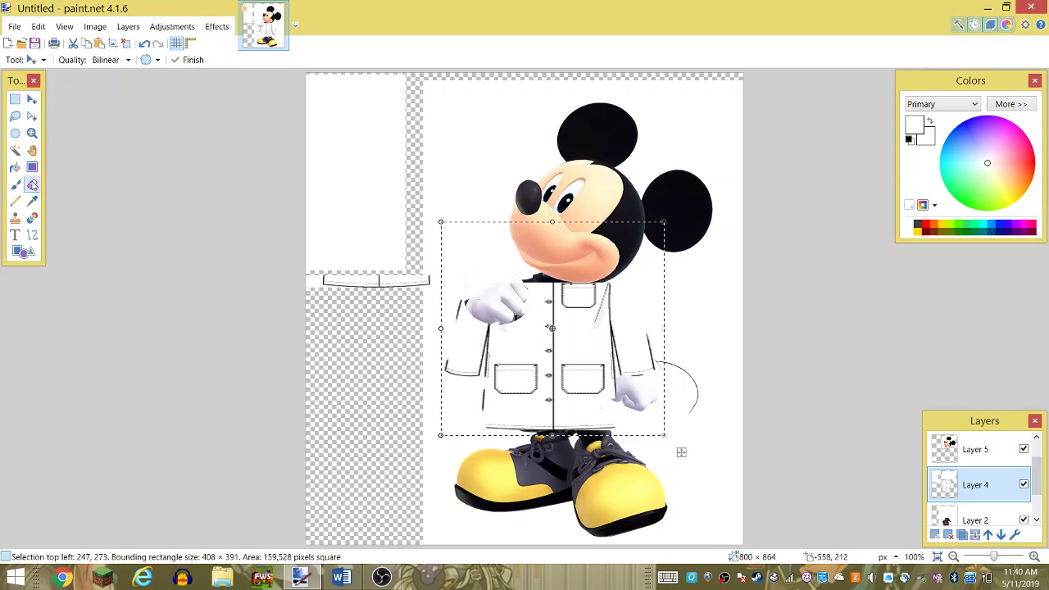
# - Erase stray sleeve outline lines around the left glove on Layer 4
pyautogui.click(33, 185)
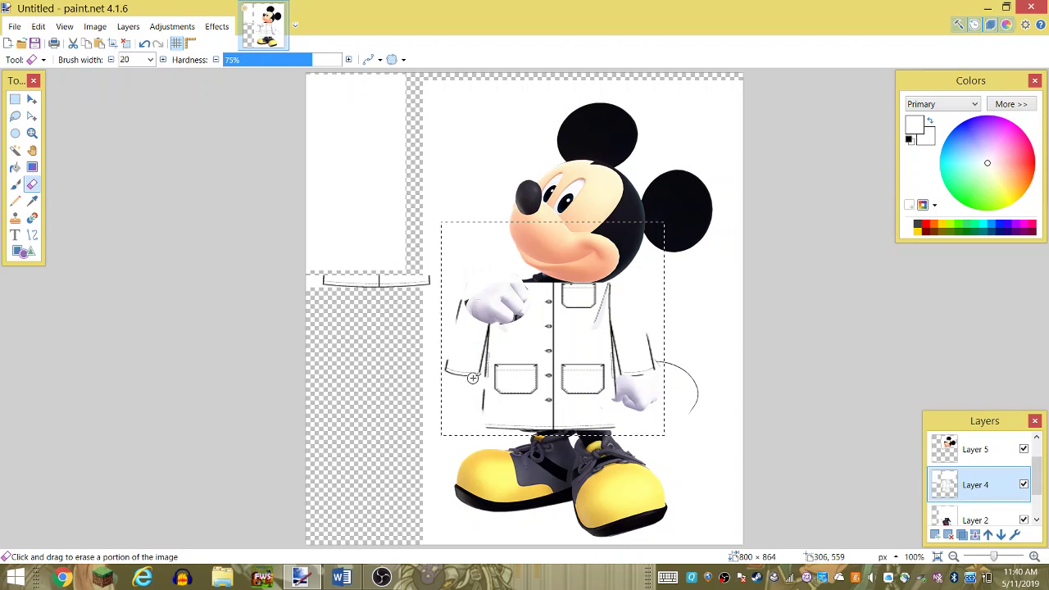
pyautogui.moveTo(472, 378)
pyautogui.mouseDown()
pyautogui.moveTo(494, 341)
pyautogui.moveTo(482, 344)
pyautogui.mouseUp()
pyautogui.moveTo(456, 312)
pyautogui.mouseDown()
pyautogui.moveTo(457, 371)
pyautogui.moveTo(467, 367)
pyautogui.moveTo(449, 363)
pyautogui.moveTo(456, 370)
pyautogui.moveTo(468, 327)
pyautogui.moveTo(481, 327)
pyautogui.mouseUp()
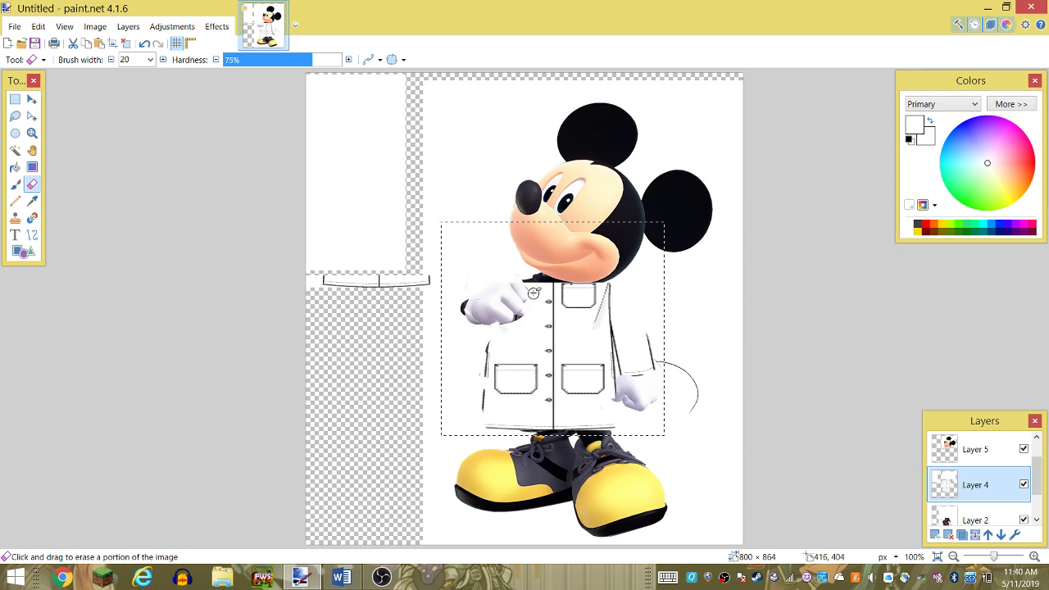
# - Erase the dark collar lines under the chin on Layer 5, then deselect all
pyautogui.click(993, 451)
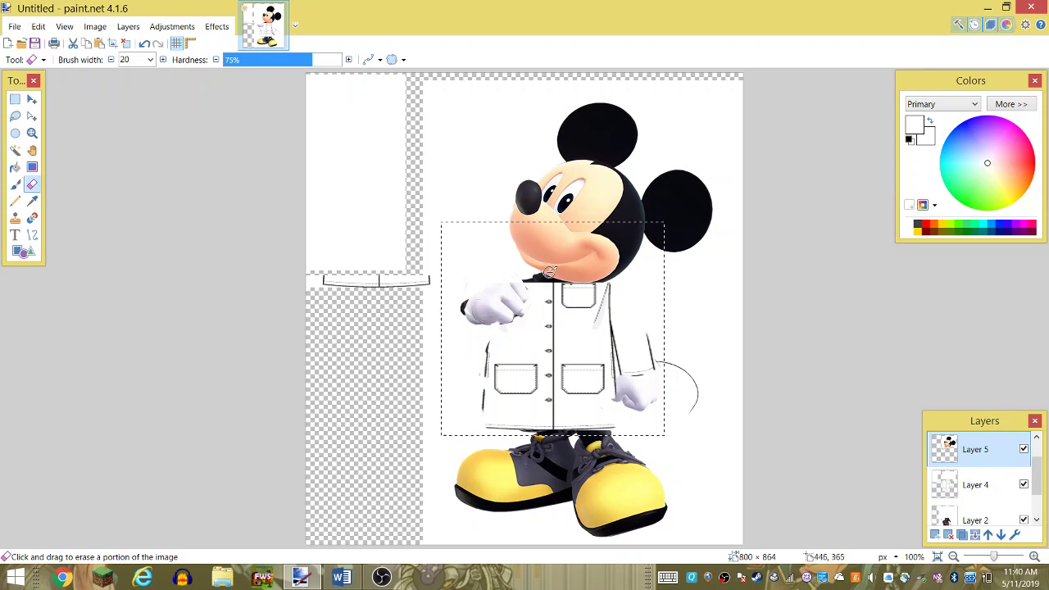
pyautogui.moveTo(534, 273)
pyautogui.mouseDown()
pyautogui.moveTo(549, 295)
pyautogui.moveTo(571, 283)
pyautogui.mouseUp()
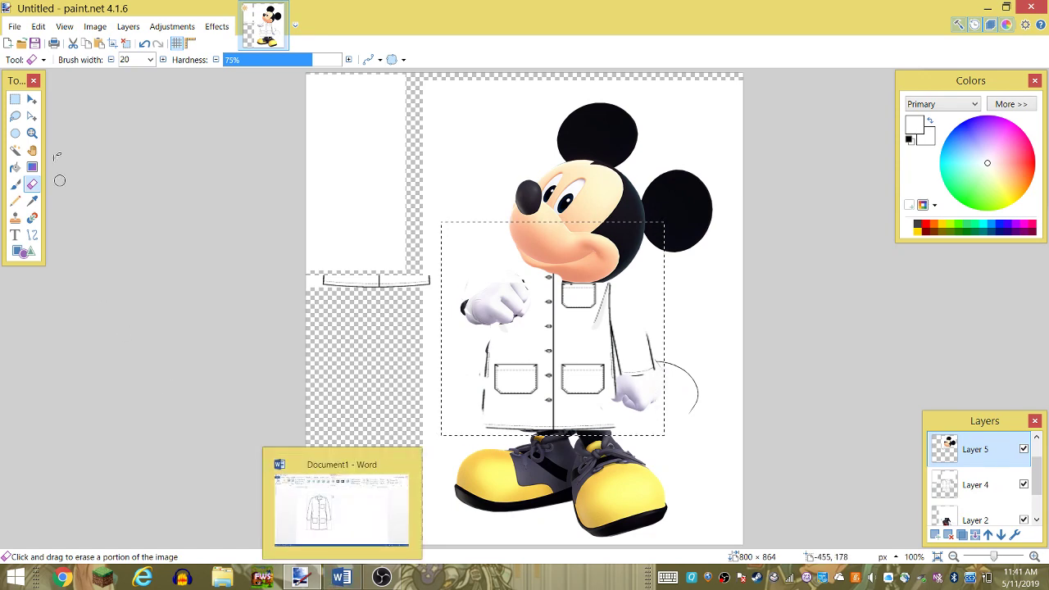
pyautogui.click(14, 100)
pyautogui.hotkey('ctrl', 'd')
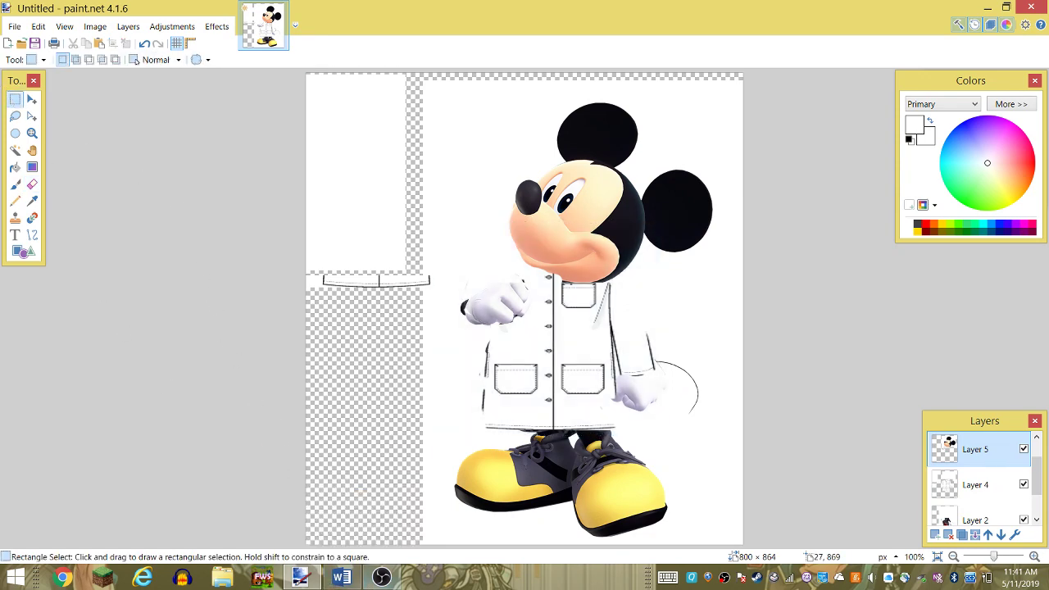
# - Delete the coat picture in Word and insert a red knotted scarf from a 'red scarf clipart' search
pyautogui.click(342, 578)
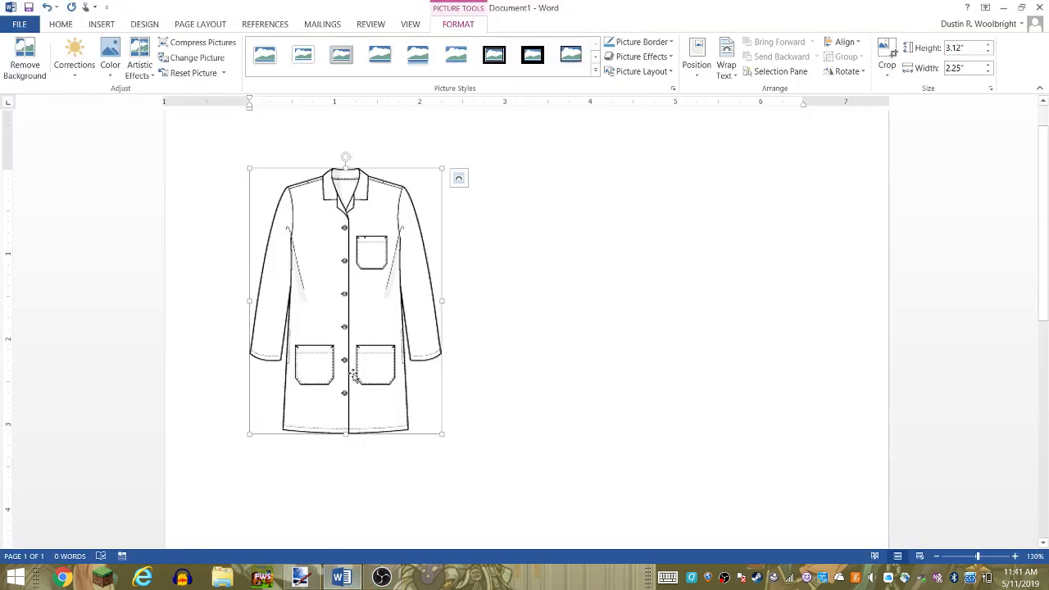
pyautogui.press('Delete')
pyautogui.click(102, 24)
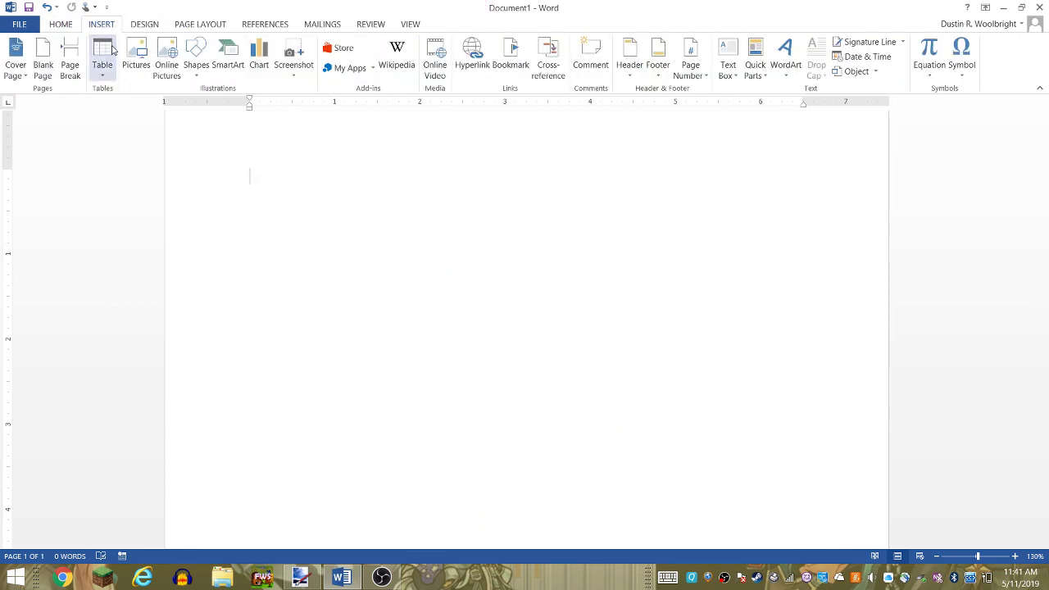
pyautogui.click(166, 62)
pyautogui.write('red scarf clipart')
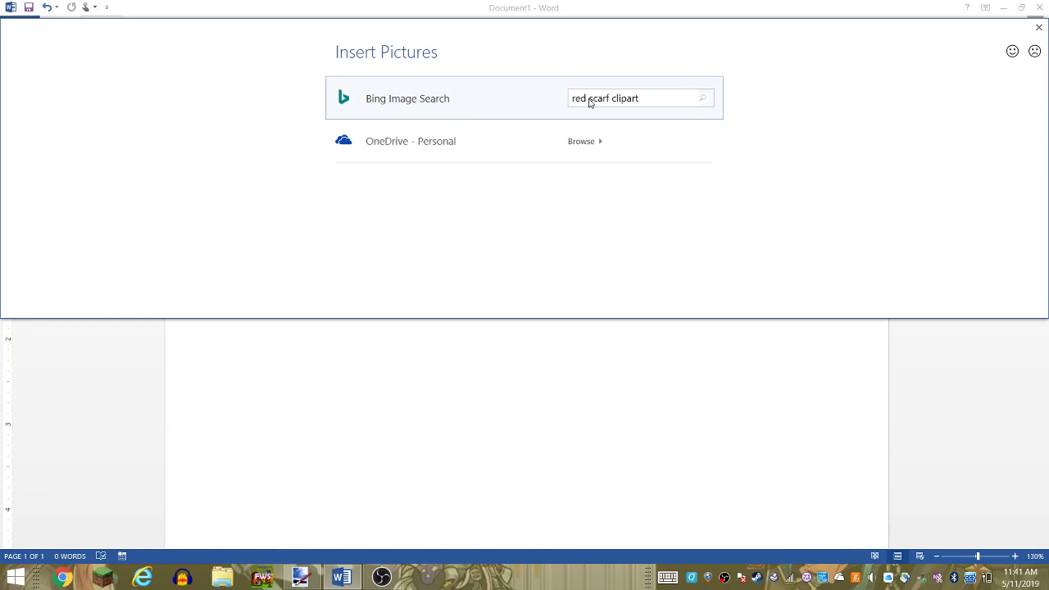
pyautogui.press('Return')
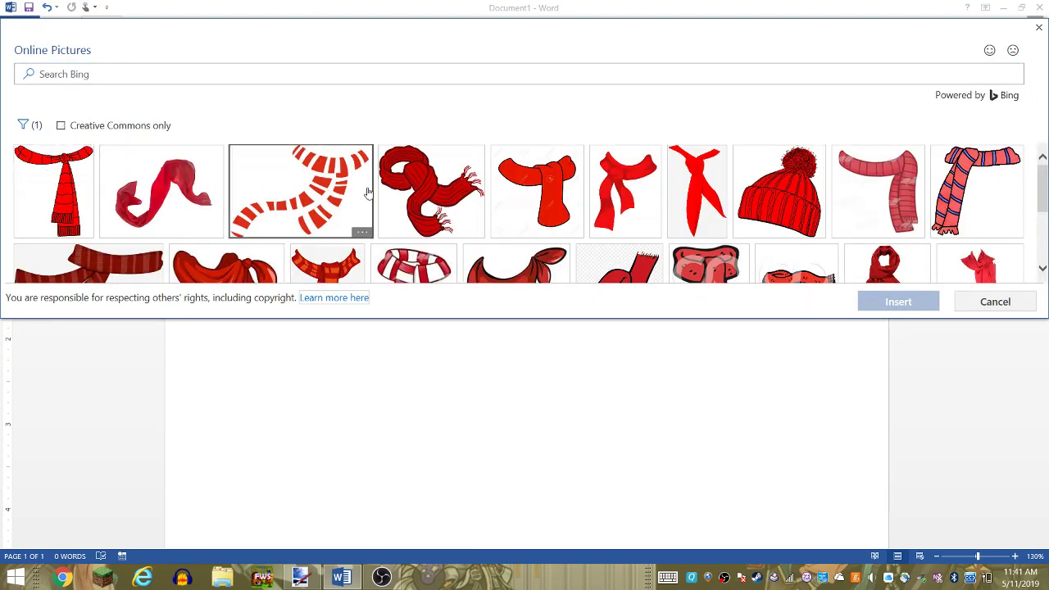
pyautogui.rightClick(633, 195)
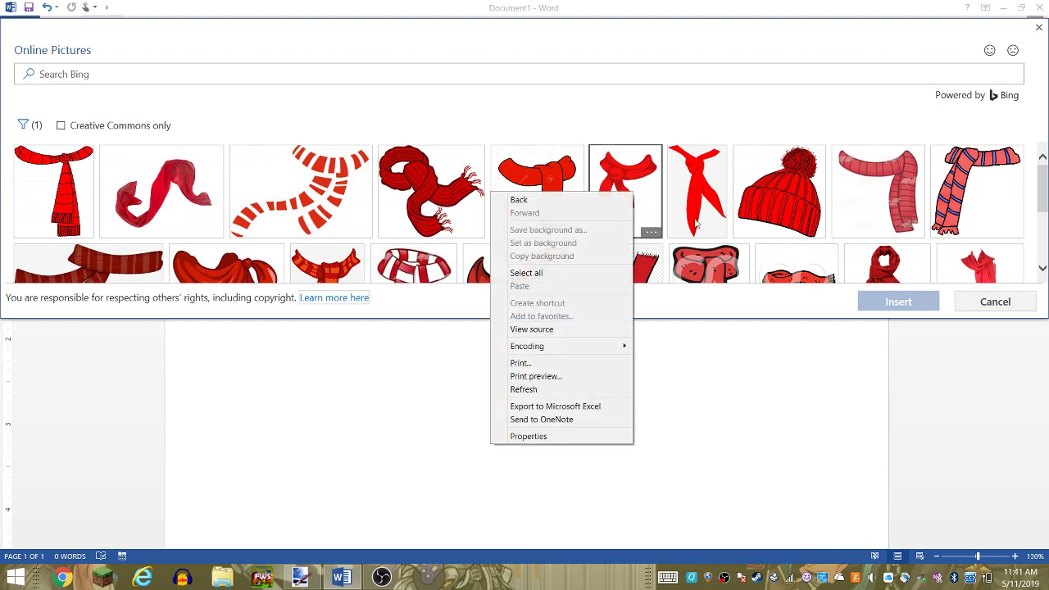
pyautogui.click(647, 164)
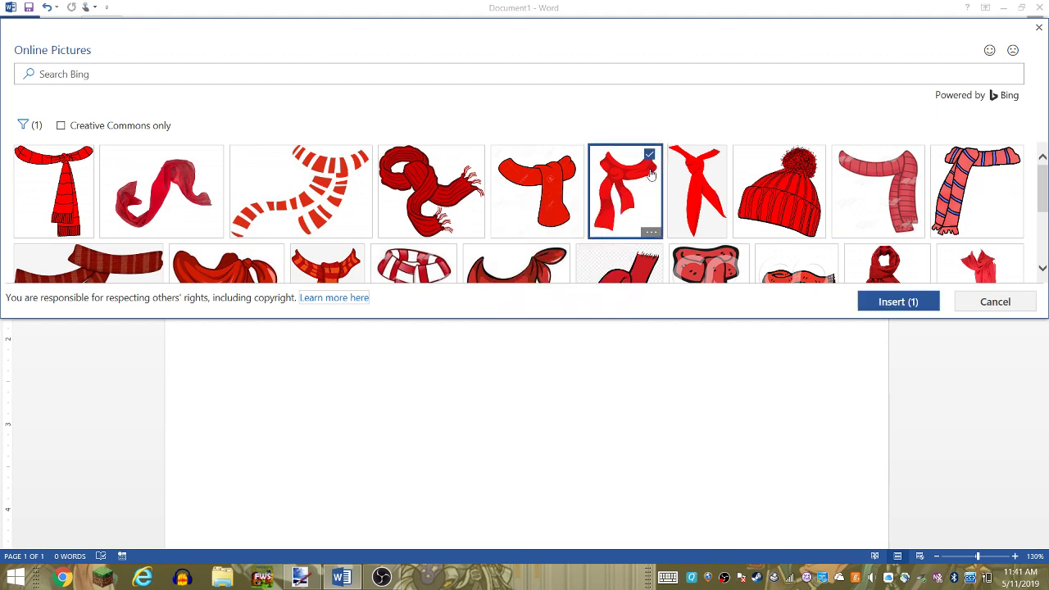
pyautogui.click(879, 303)
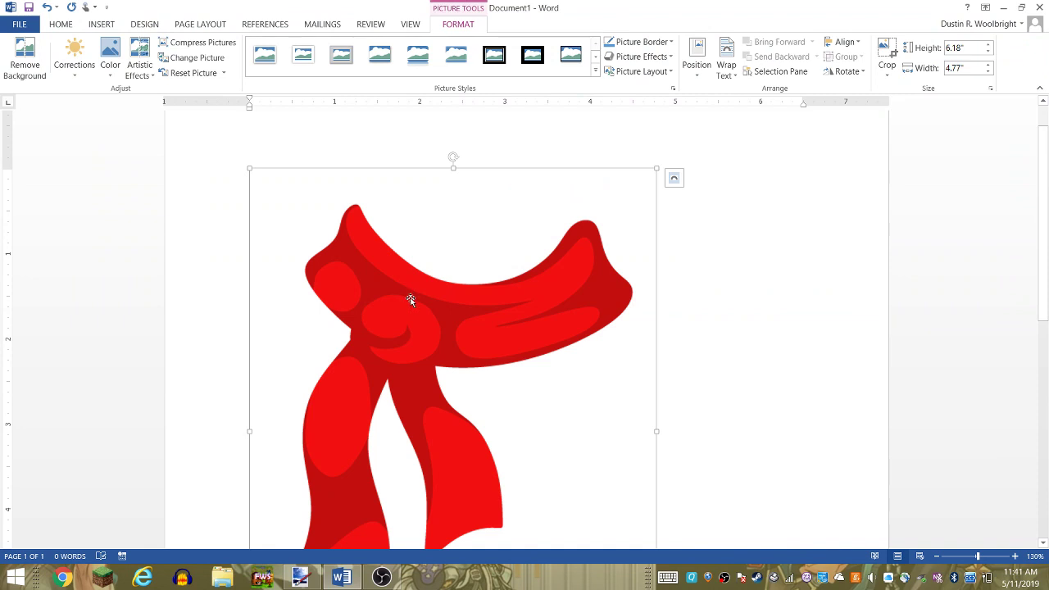
# - Paste the red scarf into Layer 5 and scale it to about 217 × 322 px at the lower left
pyautogui.click(301, 577)
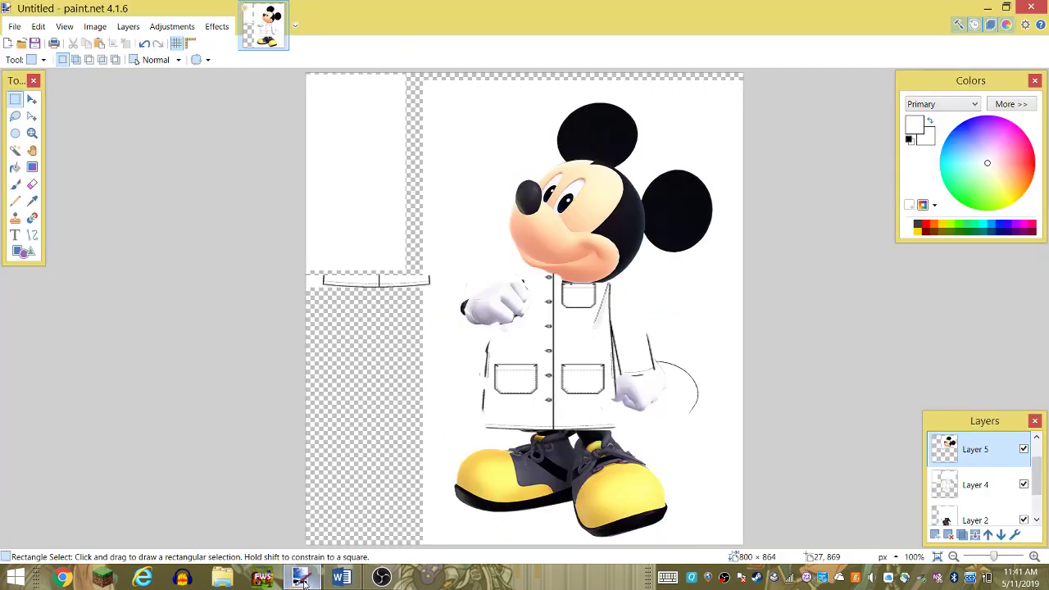
pyautogui.hotkey('ctrl', 'v')
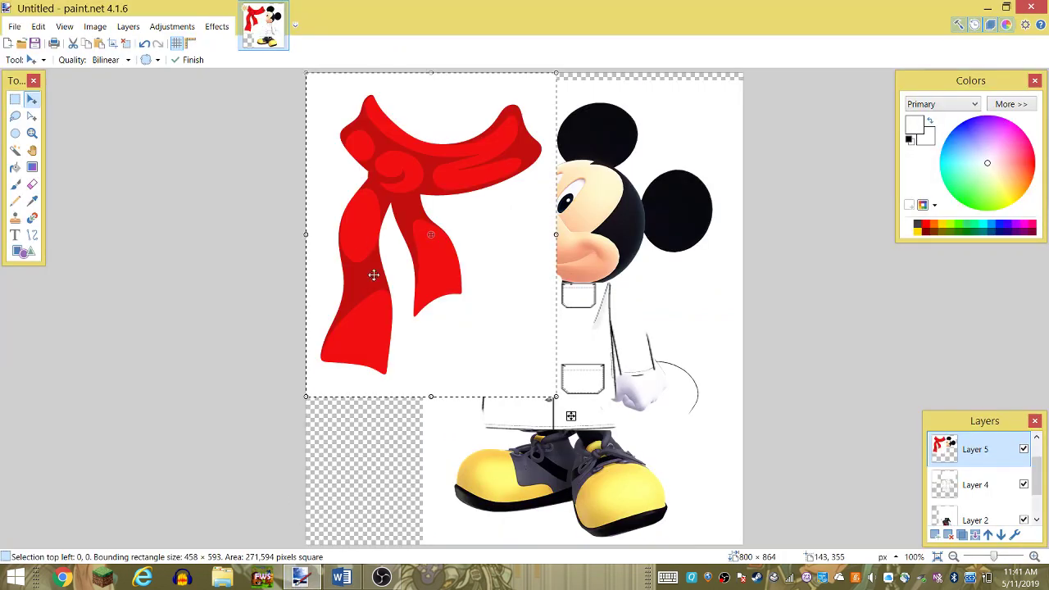
pyautogui.moveTo(372, 273)
pyautogui.mouseDown()
pyautogui.moveTo(375, 422)
pyautogui.moveTo(288, 312)
pyautogui.mouseUp()
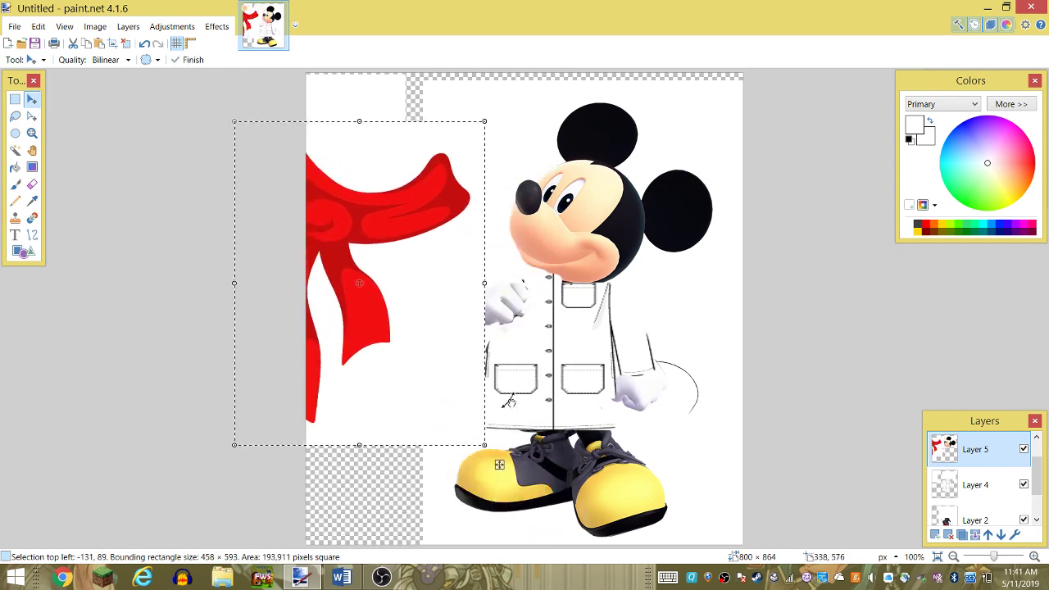
pyautogui.moveTo(461, 314); pyautogui.dragTo(461, 303)
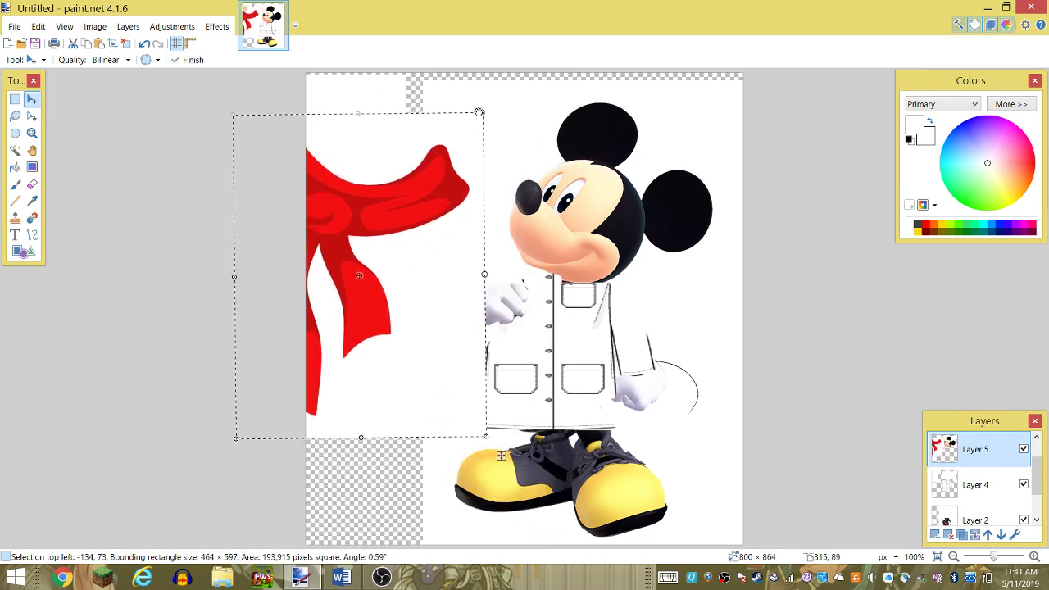
pyautogui.moveTo(478, 112)
pyautogui.mouseDown()
pyautogui.moveTo(380, 291)
pyautogui.moveTo(478, 231)
pyautogui.mouseUp()
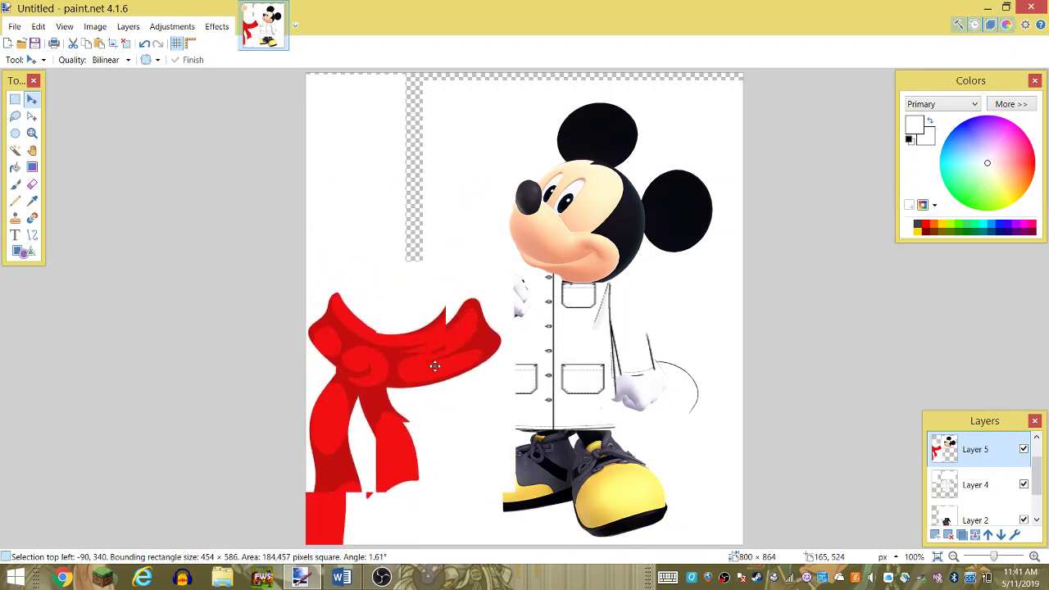
pyautogui.moveTo(379, 322); pyautogui.dragTo(555, 344)
pyautogui.moveTo(419, 306); pyautogui.dragTo(424, 300)
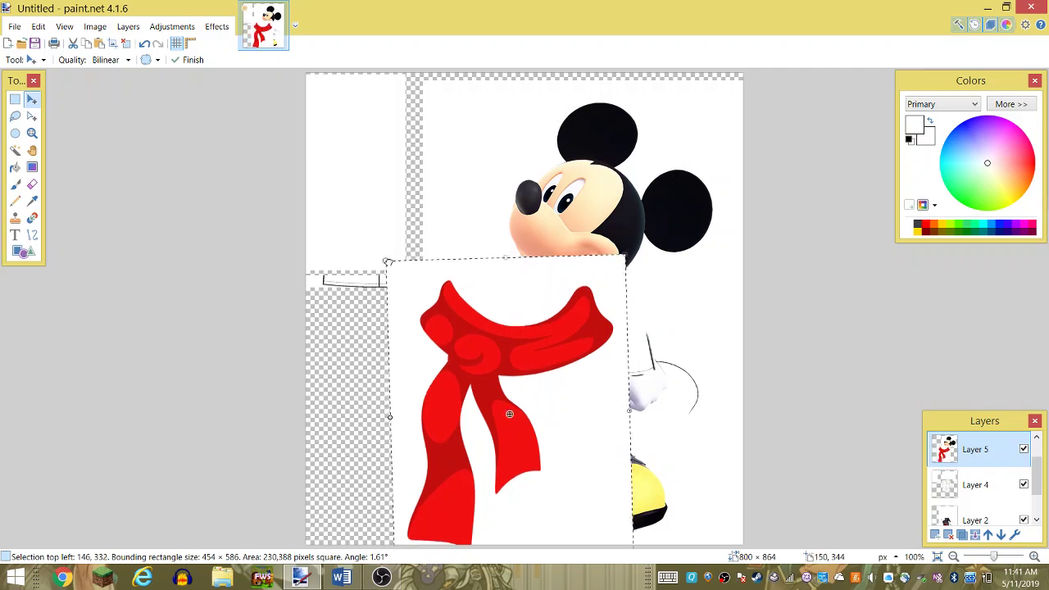
pyautogui.moveTo(387, 261); pyautogui.dragTo(512, 413)
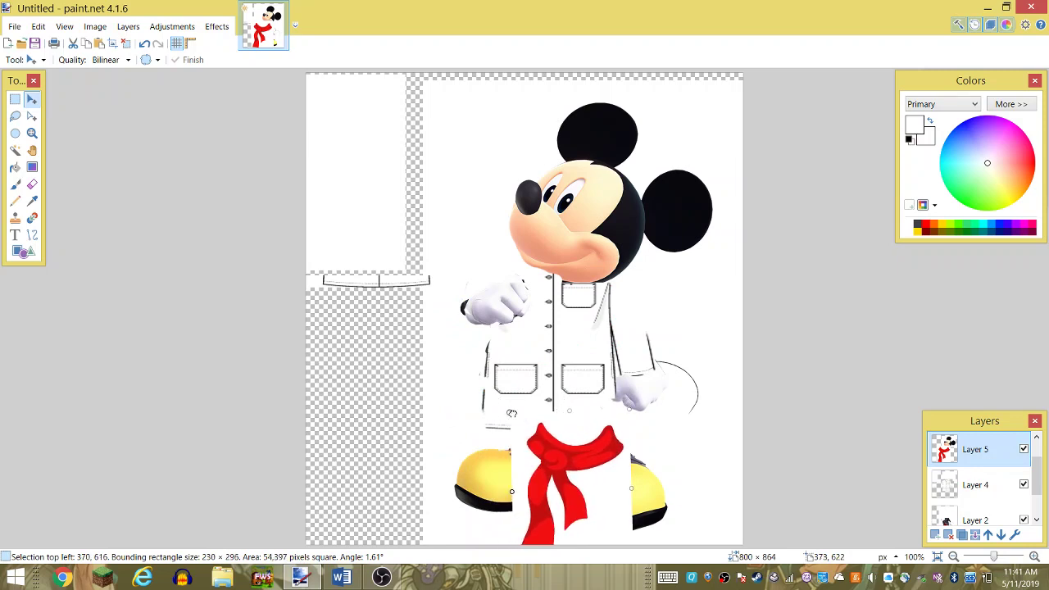
pyautogui.moveTo(511, 413); pyautogui.dragTo(514, 404)
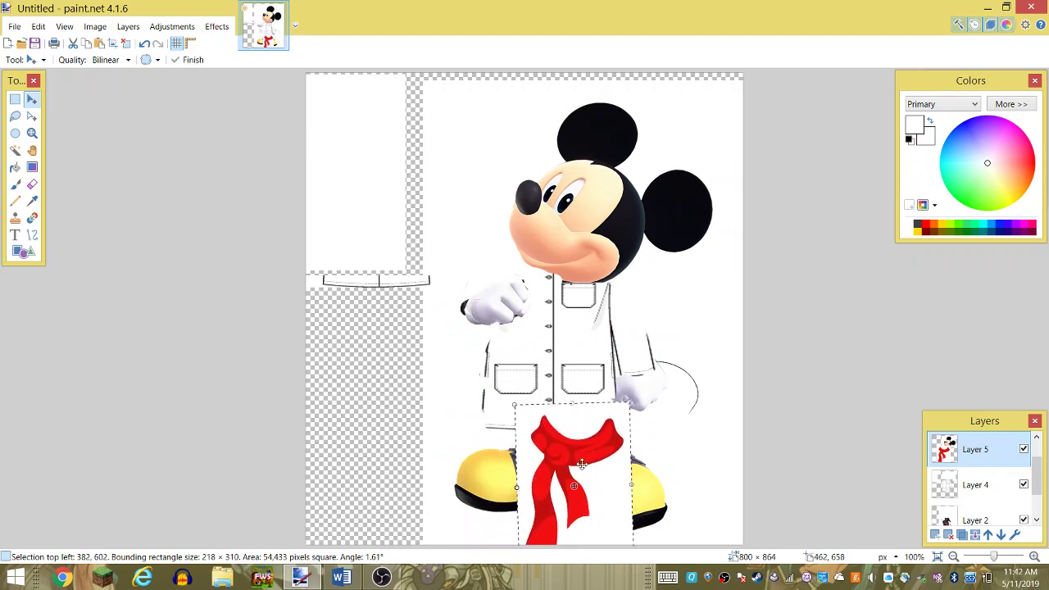
pyautogui.moveTo(581, 464)
pyautogui.mouseDown()
pyautogui.moveTo(512, 282)
pyautogui.moveTo(390, 414)
pyautogui.moveTo(347, 398)
pyautogui.mouseUp()
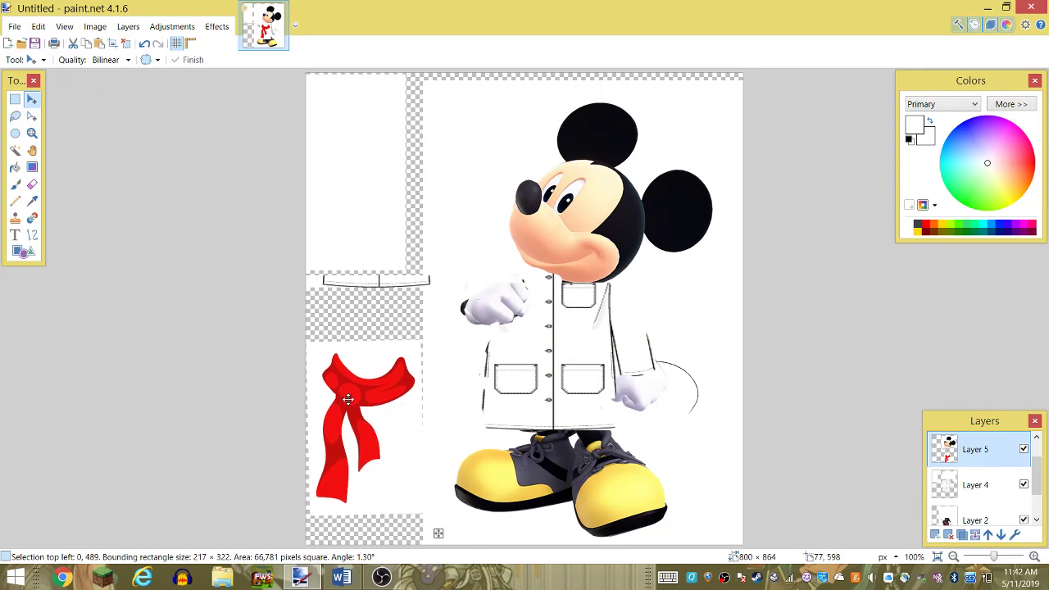
# - Erase the white background, fringe and stray marks around and below the red scarf
pyautogui.click(32, 183)
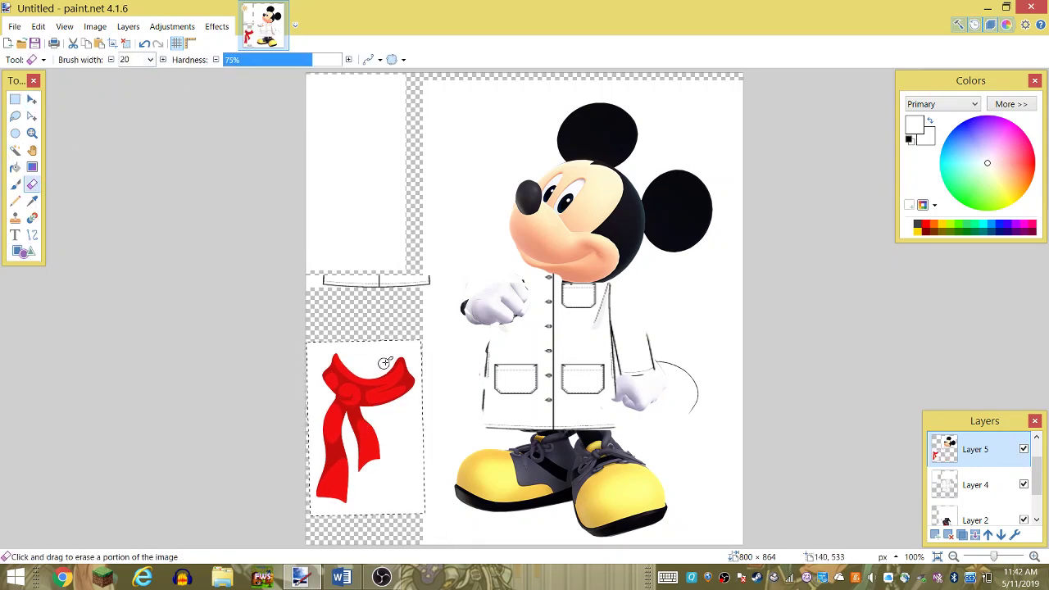
pyautogui.moveTo(390, 361)
pyautogui.mouseDown()
pyautogui.moveTo(377, 371)
pyautogui.moveTo(342, 352)
pyautogui.mouseUp()
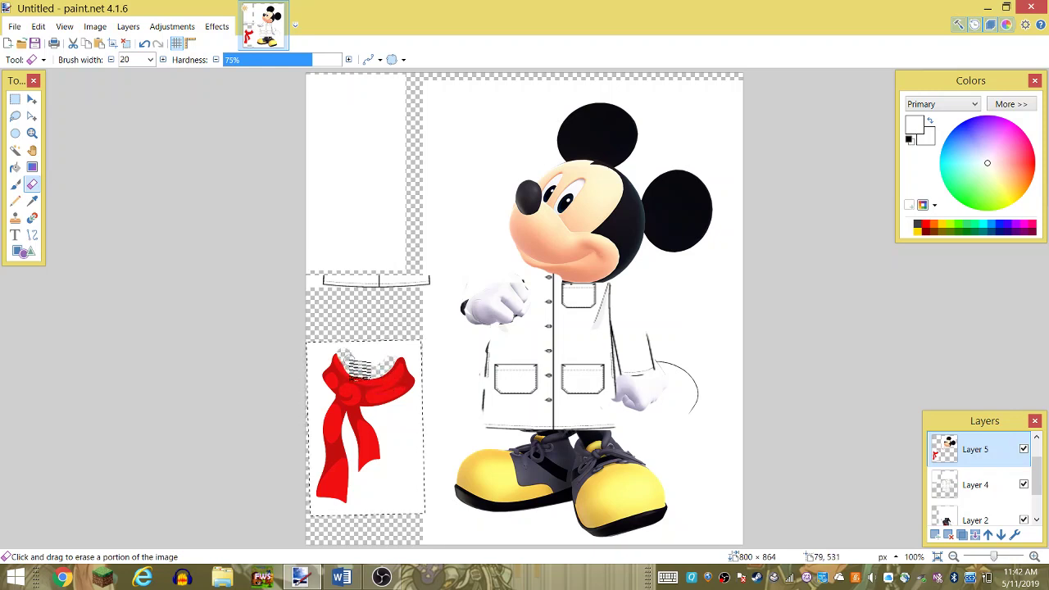
pyautogui.moveTo(351, 363); pyautogui.dragTo(418, 364)
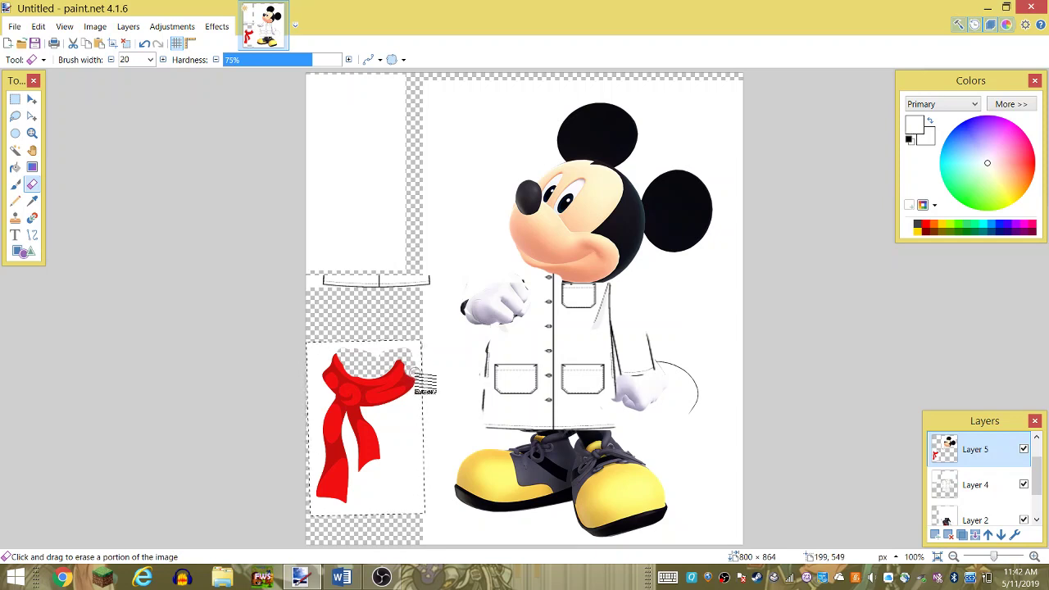
pyautogui.moveTo(417, 385)
pyautogui.mouseDown()
pyautogui.moveTo(368, 421)
pyautogui.moveTo(392, 454)
pyautogui.moveTo(383, 476)
pyautogui.moveTo(355, 470)
pyautogui.moveTo(353, 423)
pyautogui.moveTo(363, 492)
pyautogui.mouseUp()
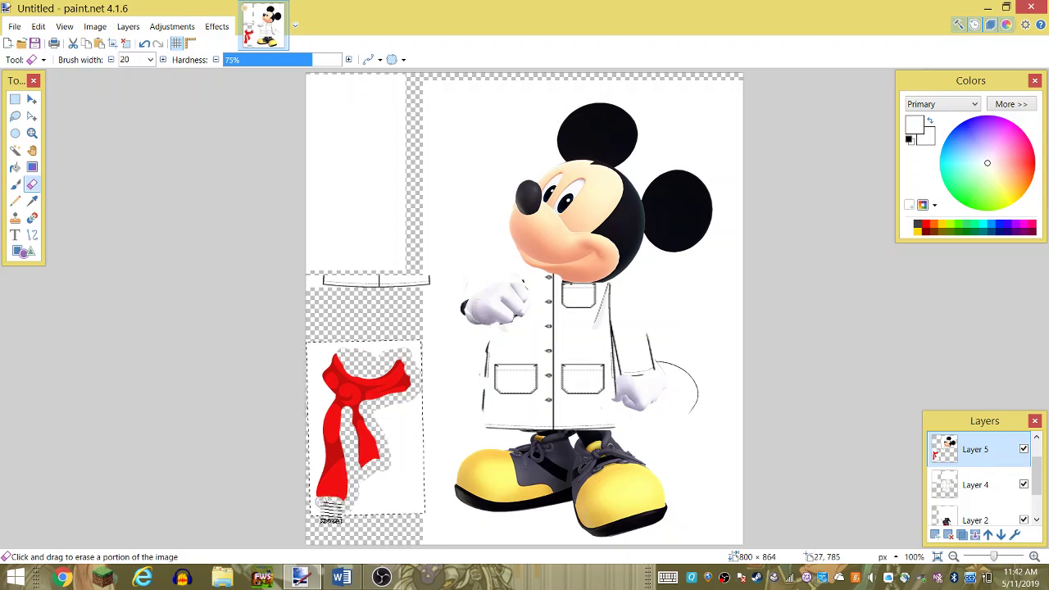
pyautogui.moveTo(316, 485)
pyautogui.mouseDown()
pyautogui.moveTo(328, 444)
pyautogui.moveTo(327, 485)
pyautogui.moveTo(326, 438)
pyautogui.moveTo(341, 414)
pyautogui.moveTo(322, 372)
pyautogui.moveTo(335, 363)
pyautogui.moveTo(320, 362)
pyautogui.moveTo(375, 353)
pyautogui.moveTo(418, 362)
pyautogui.mouseUp()
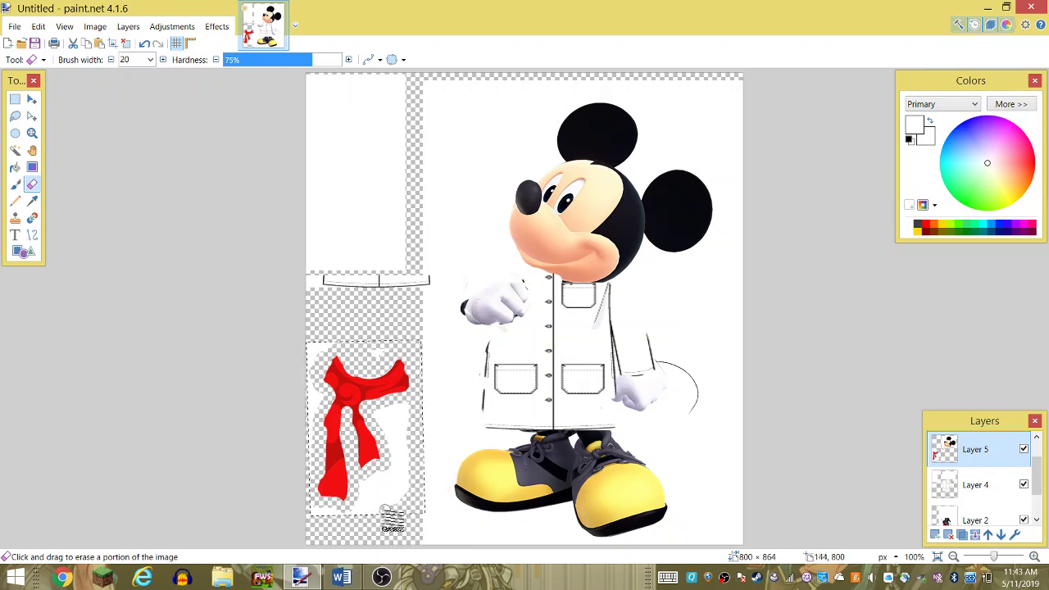
pyautogui.moveTo(393, 520); pyautogui.dragTo(345, 525)
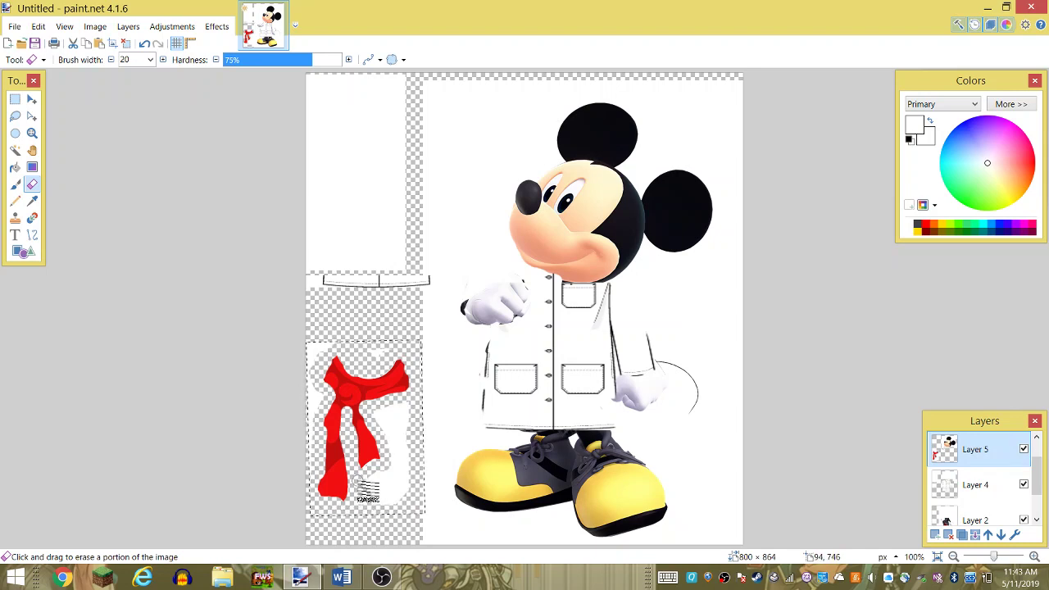
pyautogui.moveTo(376, 490)
pyautogui.mouseDown()
pyautogui.moveTo(399, 508)
pyautogui.moveTo(385, 433)
pyautogui.moveTo(397, 475)
pyautogui.moveTo(421, 501)
pyautogui.moveTo(390, 510)
pyautogui.moveTo(398, 425)
pyautogui.moveTo(421, 443)
pyautogui.mouseUp()
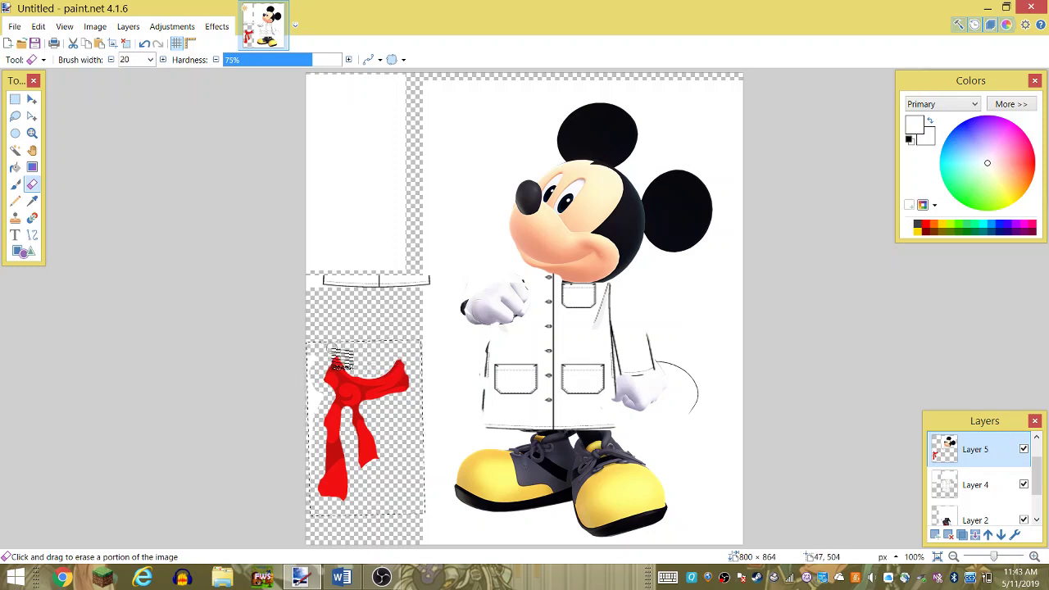
pyautogui.moveTo(319, 376)
pyautogui.mouseDown()
pyautogui.moveTo(318, 529)
pyautogui.moveTo(309, 521)
pyautogui.mouseUp()
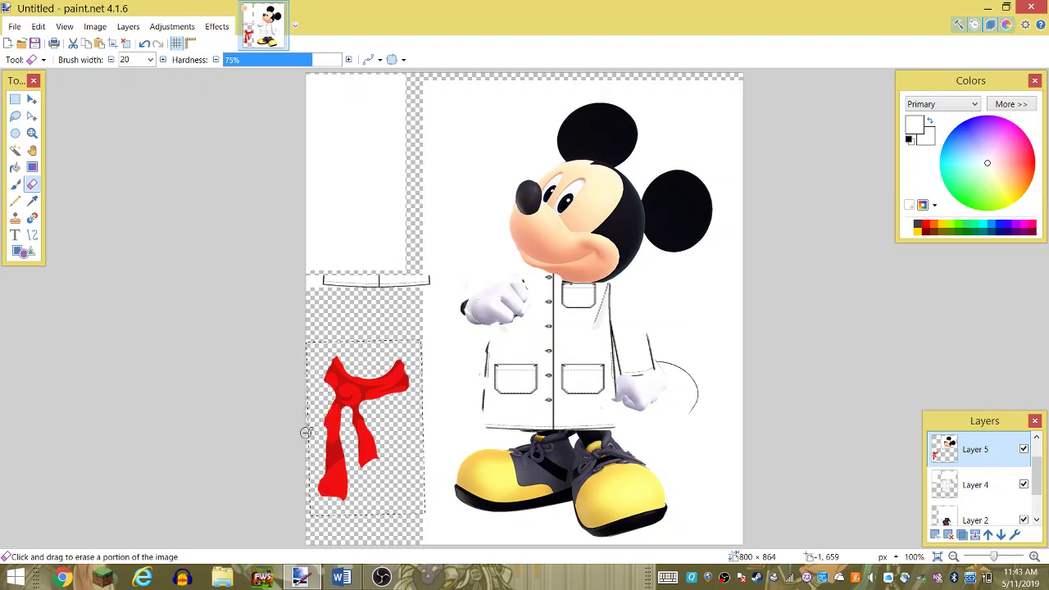
# - Reposition and tilt the selected scarf, then cut it out of its layer
pyautogui.click(32, 100)
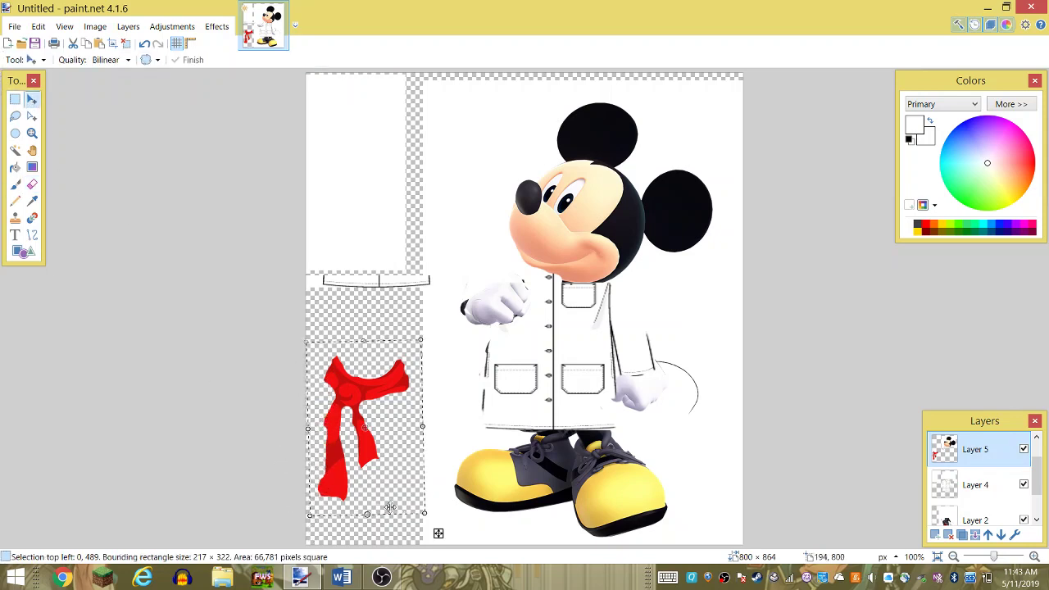
pyautogui.moveTo(390, 506); pyautogui.dragTo(450, 471)
pyautogui.moveTo(484, 344)
pyautogui.mouseDown()
pyautogui.moveTo(497, 300)
pyautogui.moveTo(507, 312)
pyautogui.mouseUp()
pyautogui.moveTo(397, 395)
pyautogui.mouseDown()
pyautogui.moveTo(524, 316)
pyautogui.moveTo(534, 368)
pyautogui.moveTo(356, 435)
pyautogui.moveTo(367, 456)
pyautogui.mouseUp()
pyautogui.press('Return')
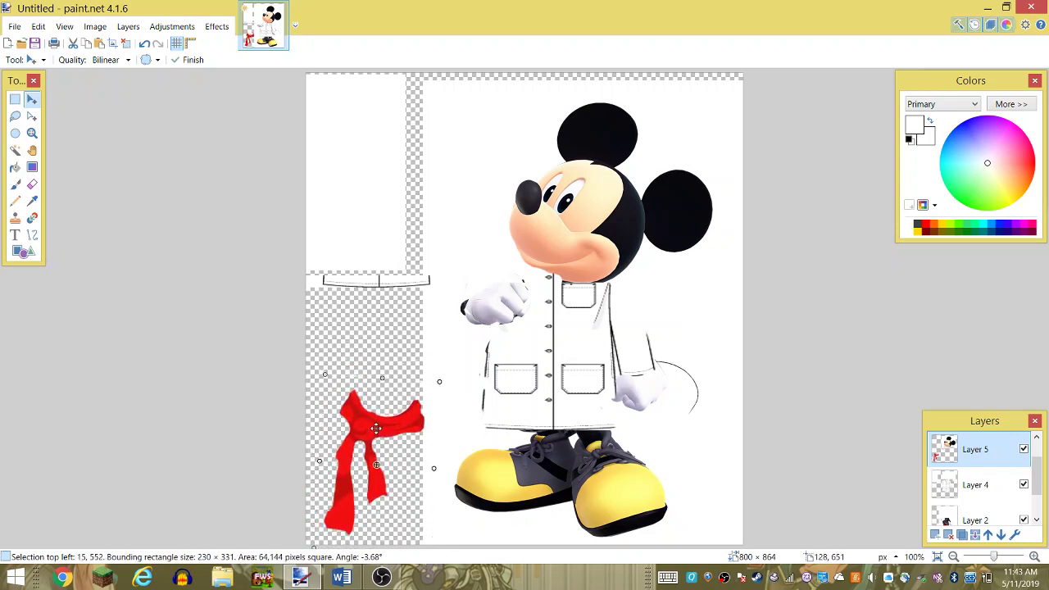
pyautogui.moveTo(362, 403); pyautogui.dragTo(342, 369)
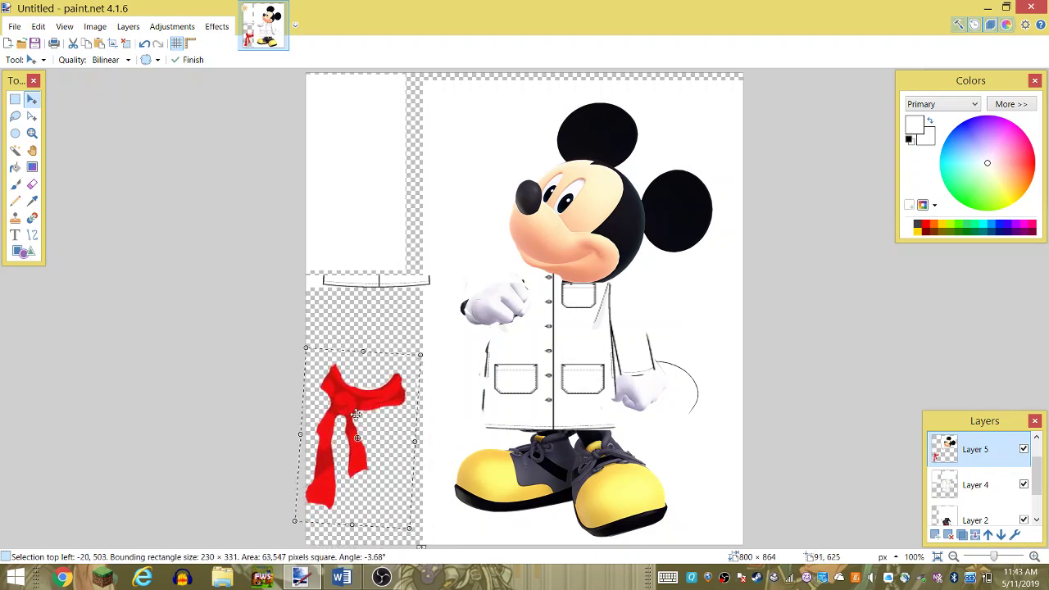
pyautogui.moveTo(356, 414); pyautogui.dragTo(357, 411)
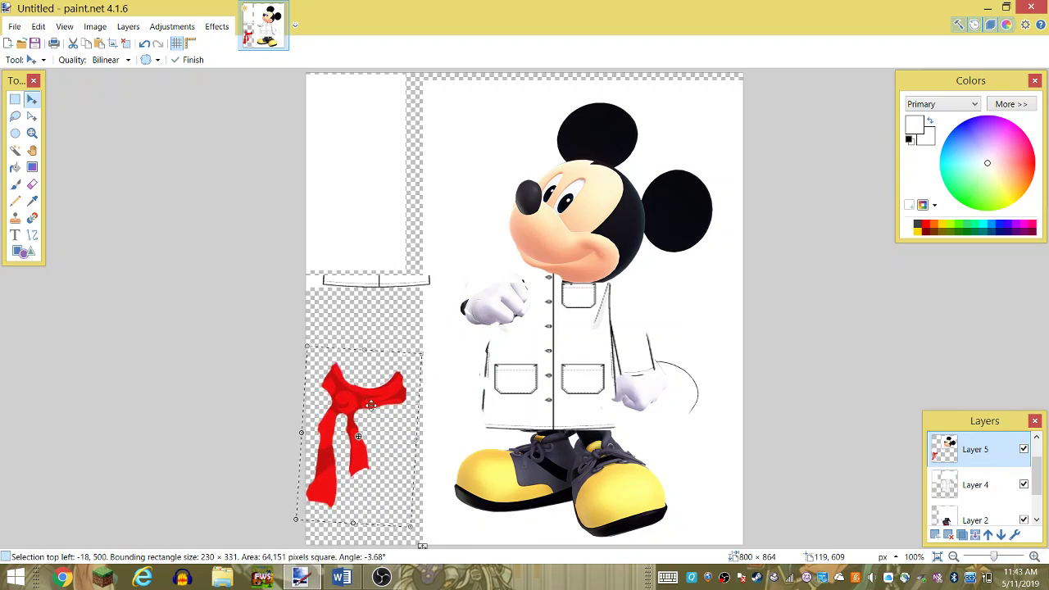
pyautogui.press('BackSpace')
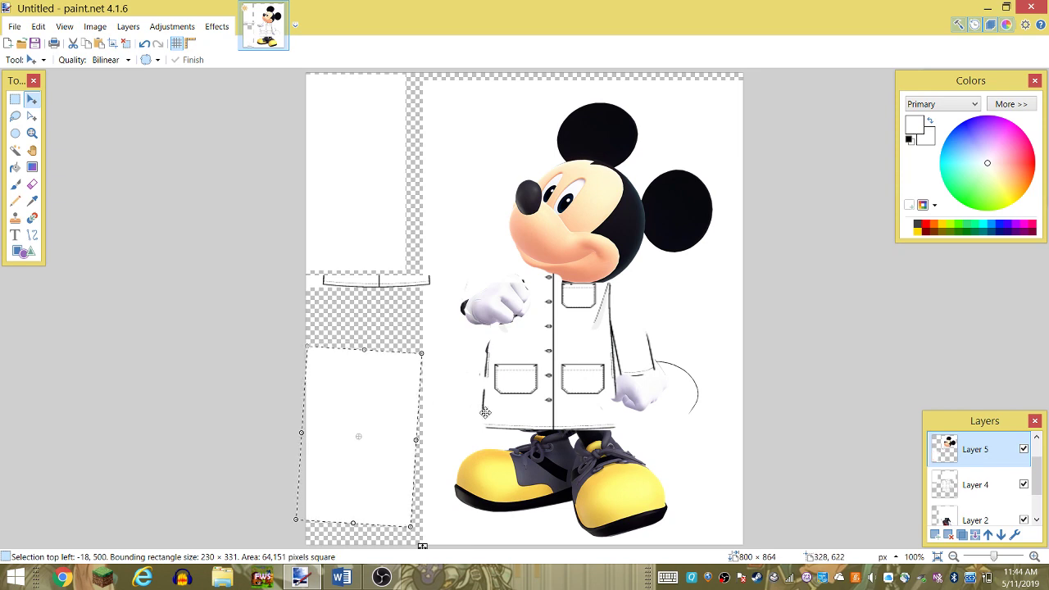
# - Paste the scarf onto a new Layer 6, enlarged and rotated around the mouse's neck
pyautogui.click(935, 534)
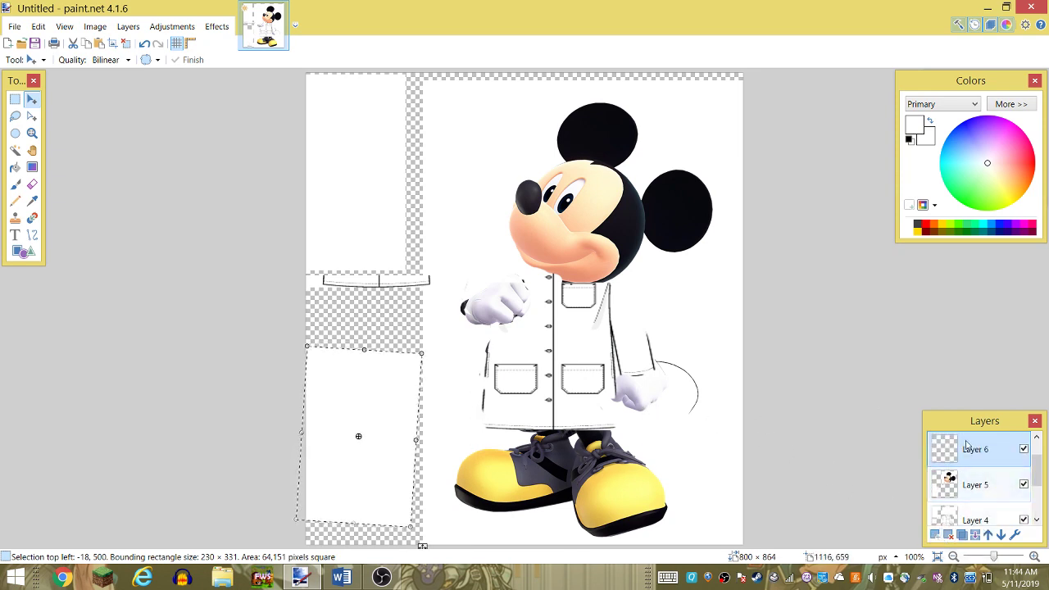
pyautogui.hotkey('ctrl', 'v')
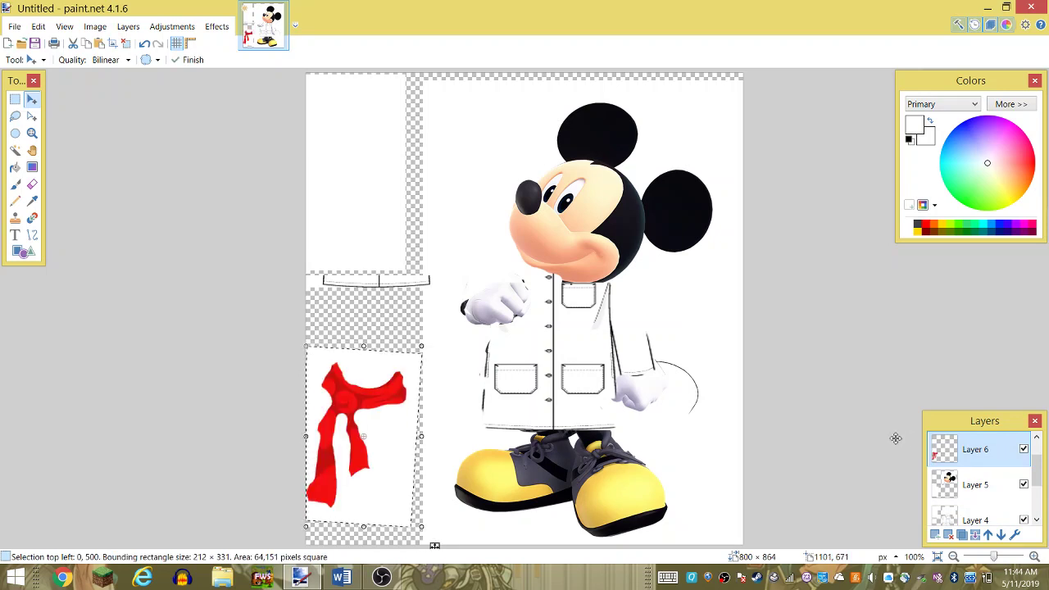
pyautogui.moveTo(395, 466)
pyautogui.mouseDown()
pyautogui.moveTo(533, 346)
pyautogui.moveTo(523, 346)
pyautogui.mouseUp()
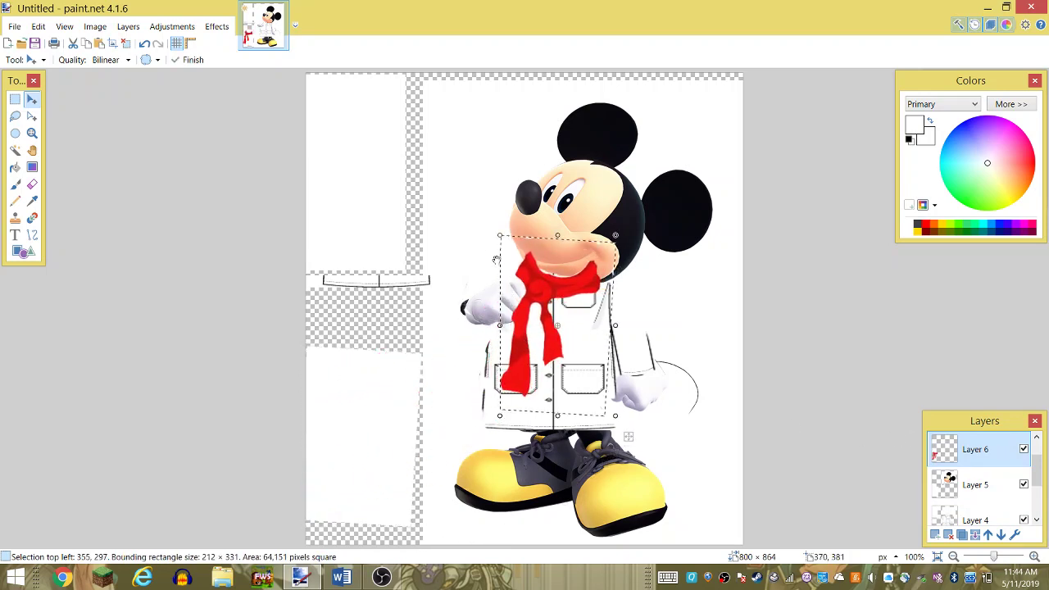
pyautogui.moveTo(495, 235)
pyautogui.mouseDown()
pyautogui.moveTo(448, 199)
pyautogui.moveTo(487, 222)
pyautogui.mouseUp()
pyautogui.moveTo(520, 265); pyautogui.dragTo(550, 294)
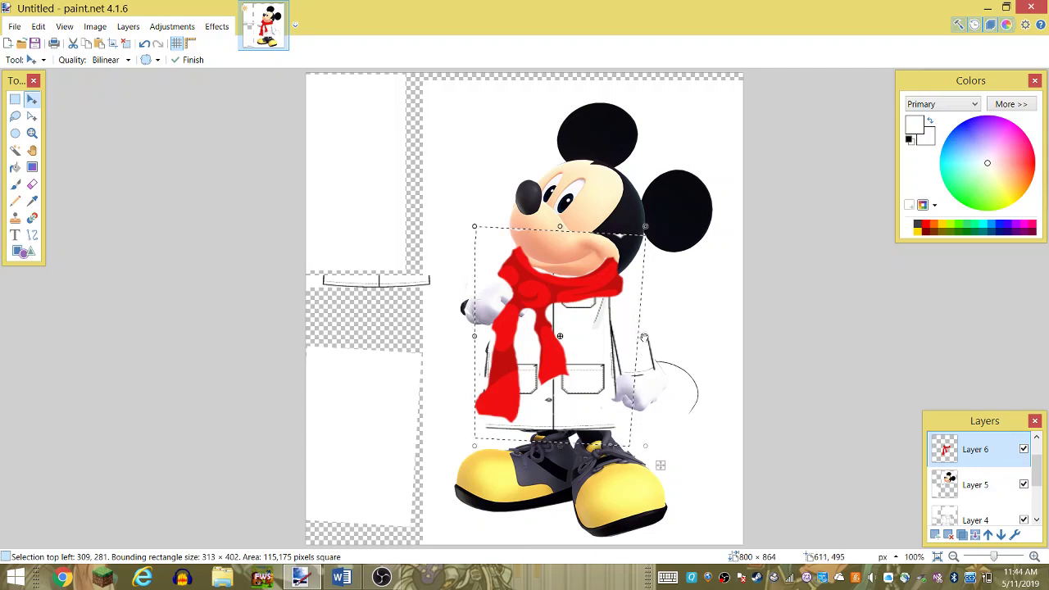
pyautogui.moveTo(645, 337); pyautogui.dragTo(670, 339)
pyautogui.moveTo(545, 326); pyautogui.dragTo(542, 320)
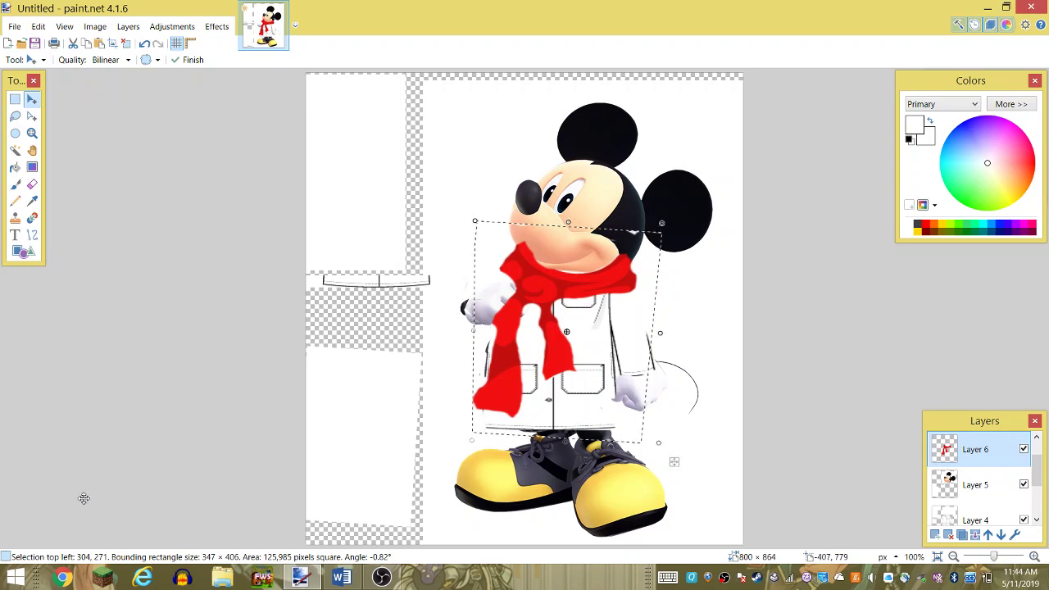
# - Erase the scarf's top edge off the chin and stretch the scarf wider to the left
pyautogui.click(32, 184)
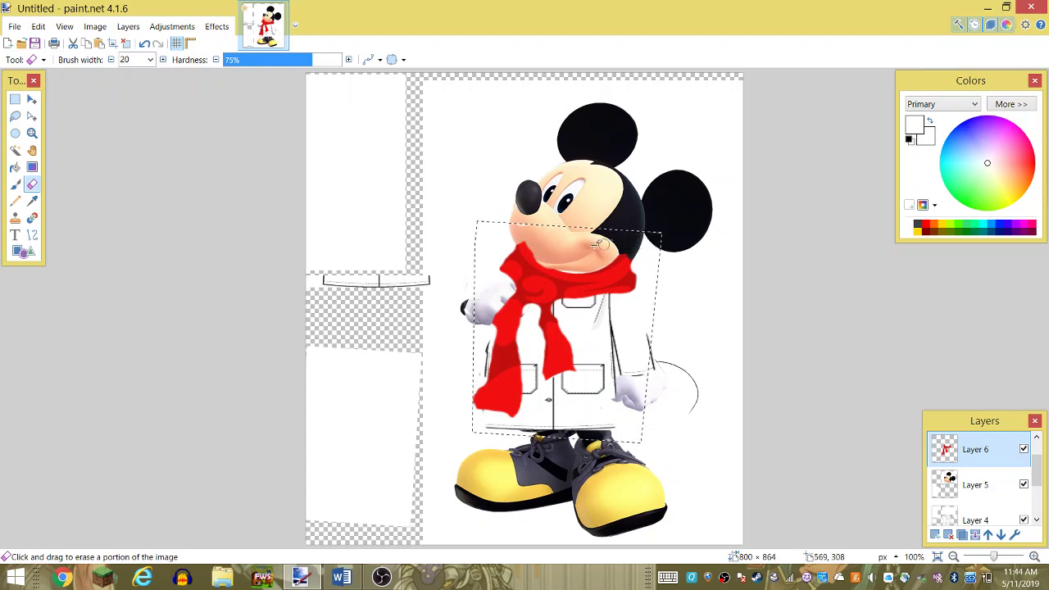
pyautogui.moveTo(532, 236)
pyautogui.mouseDown()
pyautogui.moveTo(615, 280)
pyautogui.moveTo(561, 273)
pyautogui.moveTo(585, 277)
pyautogui.mouseUp()
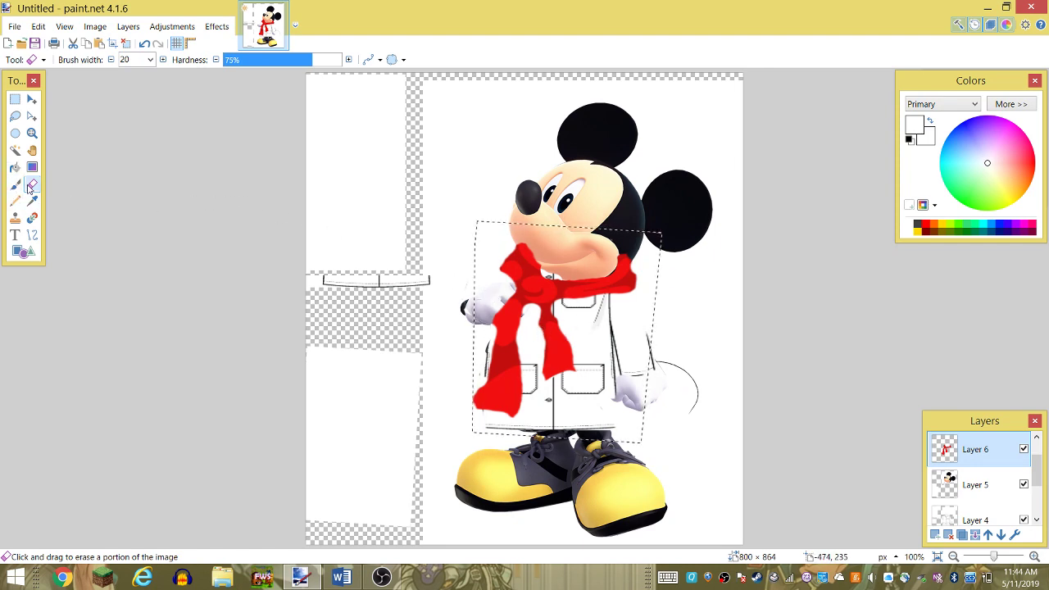
pyautogui.click(31, 99)
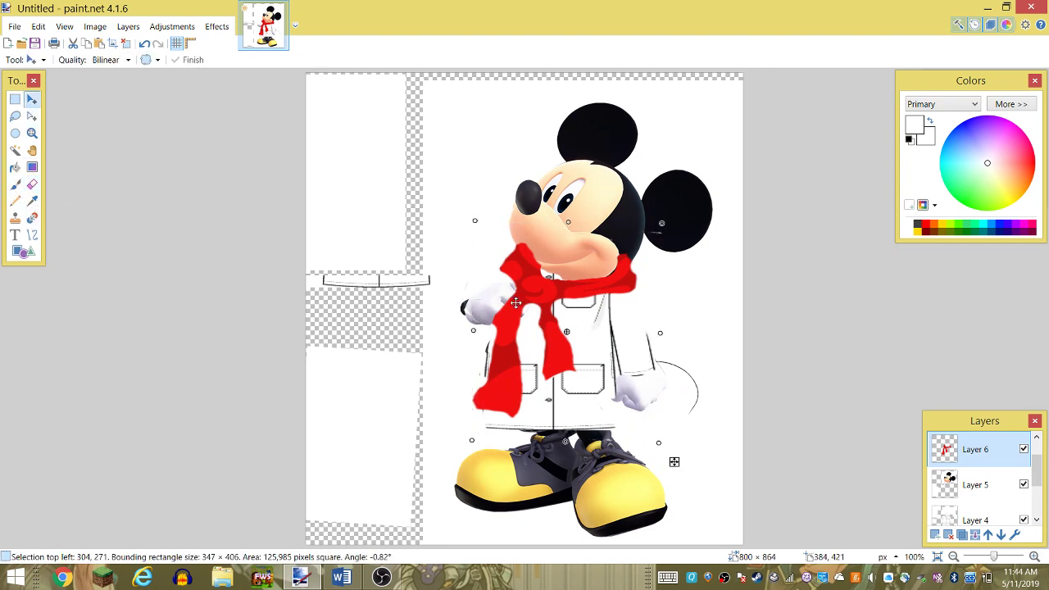
pyautogui.moveTo(515, 298); pyautogui.dragTo(494, 287)
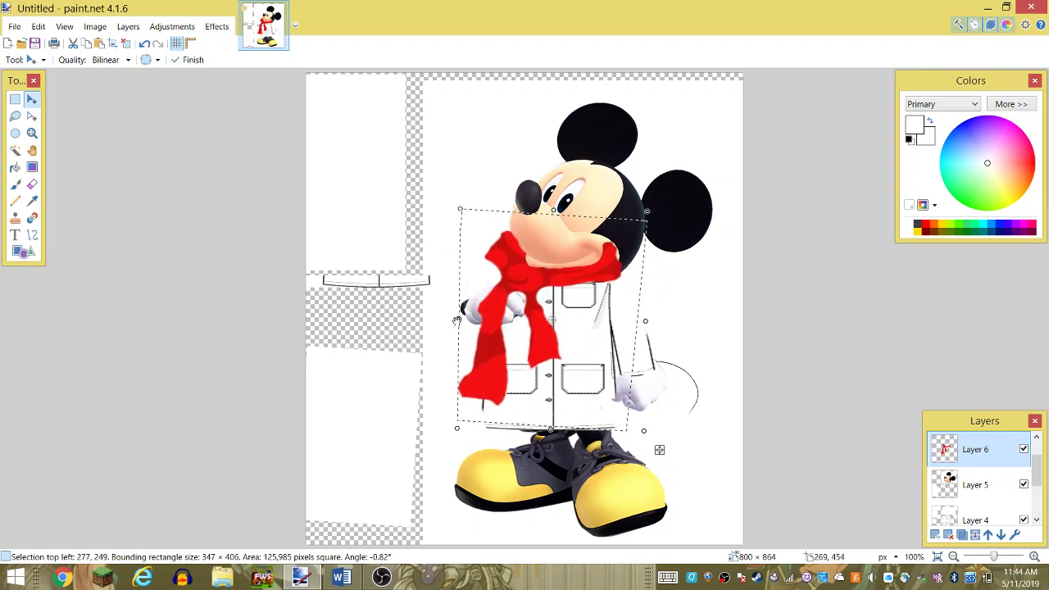
pyautogui.moveTo(449, 318)
pyautogui.mouseDown()
pyautogui.moveTo(432, 318)
pyautogui.moveTo(484, 304)
pyautogui.mouseUp()
pyautogui.press('Return')
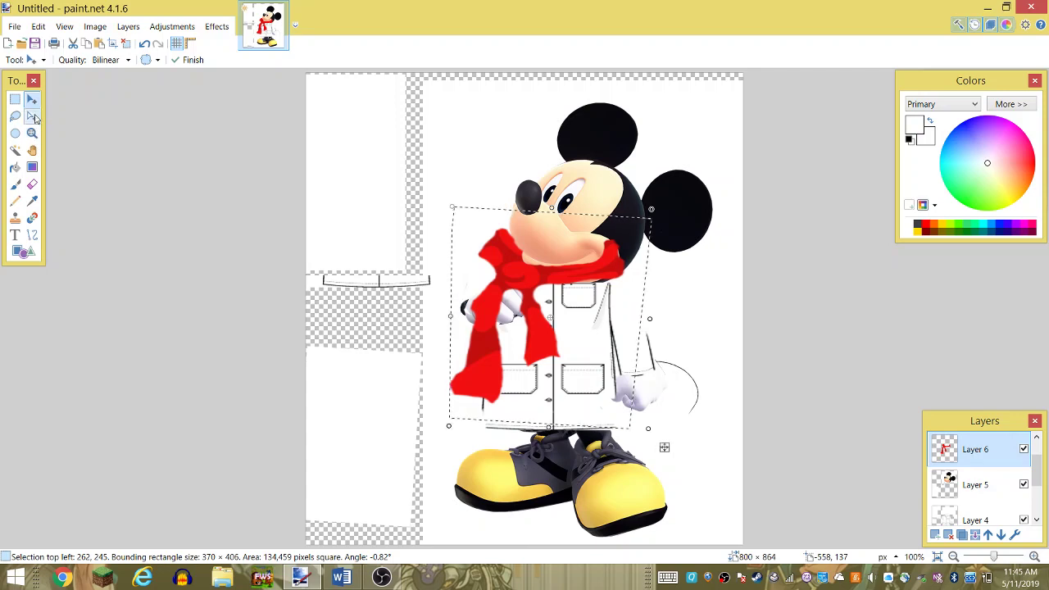
# - Trim the scarf's top right end, nudge it onto the neck, and bring OBS forward
pyautogui.click(32, 185)
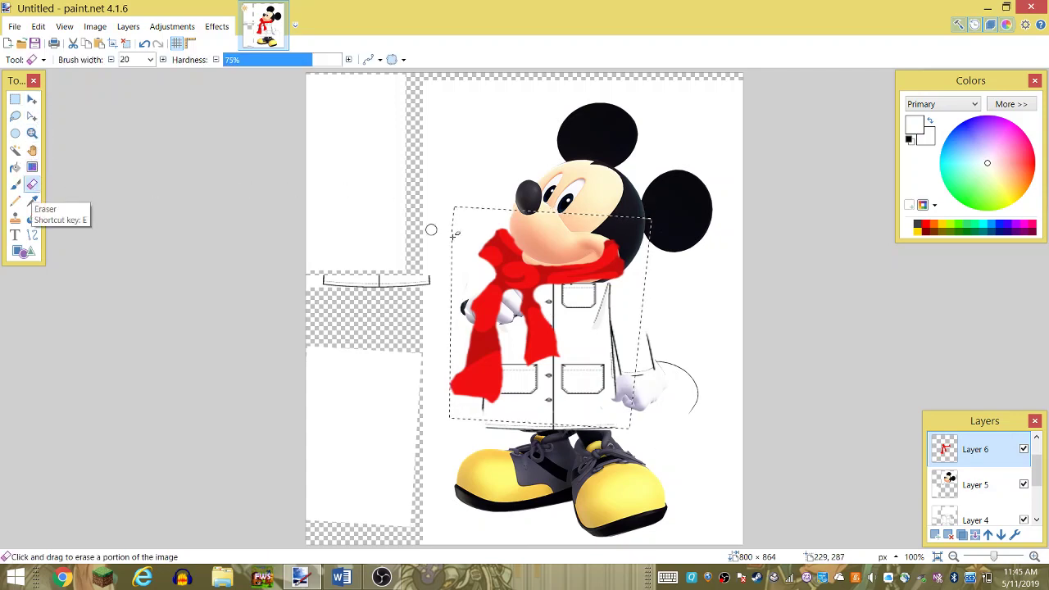
pyautogui.moveTo(510, 244); pyautogui.dragTo(510, 238)
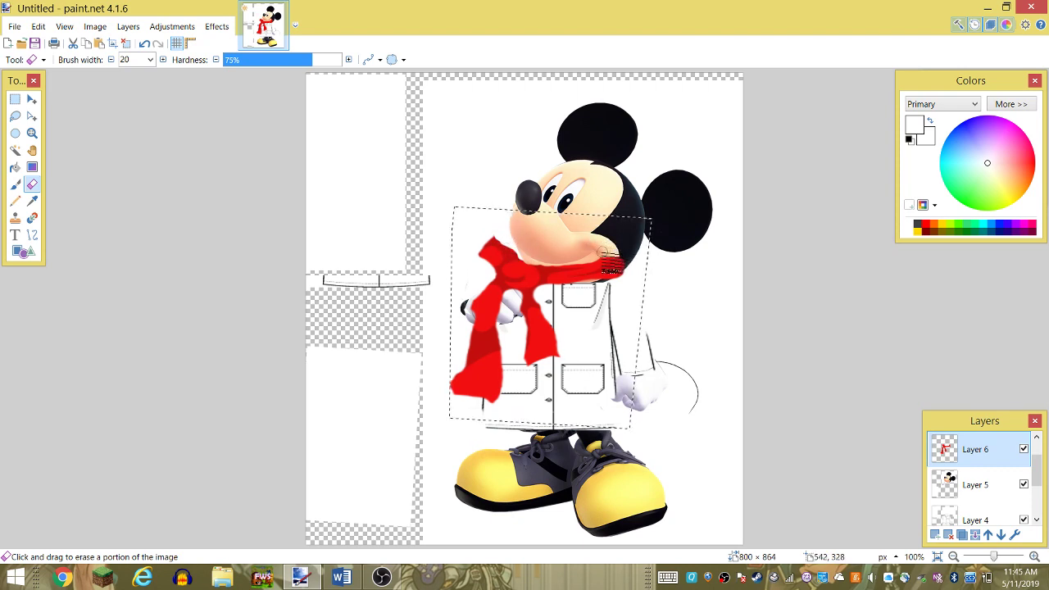
pyautogui.click(32, 98)
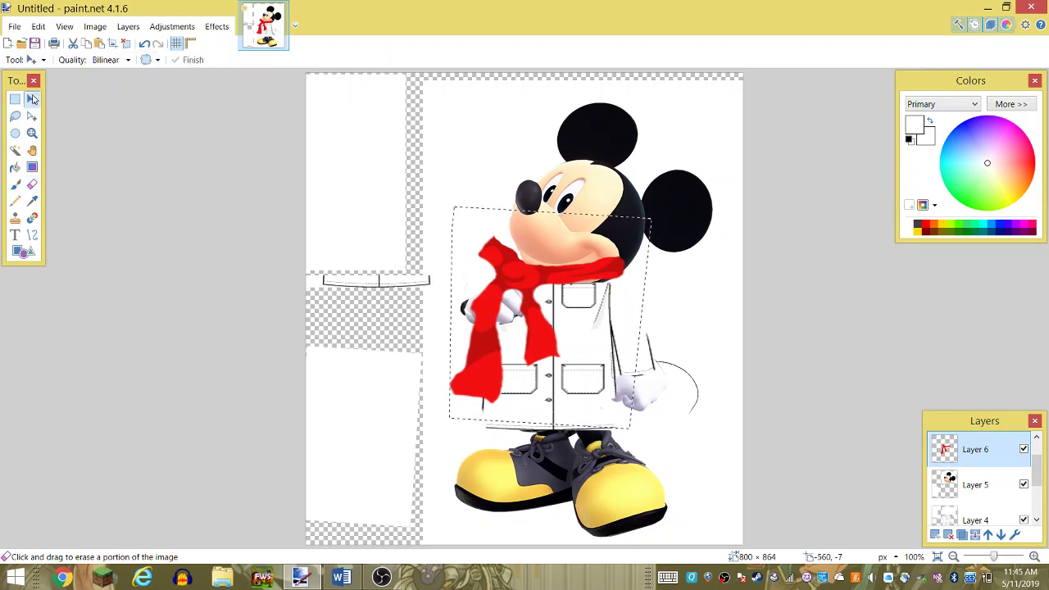
pyautogui.moveTo(539, 329)
pyautogui.mouseDown()
pyautogui.moveTo(549, 333)
pyautogui.moveTo(534, 297)
pyautogui.mouseUp()
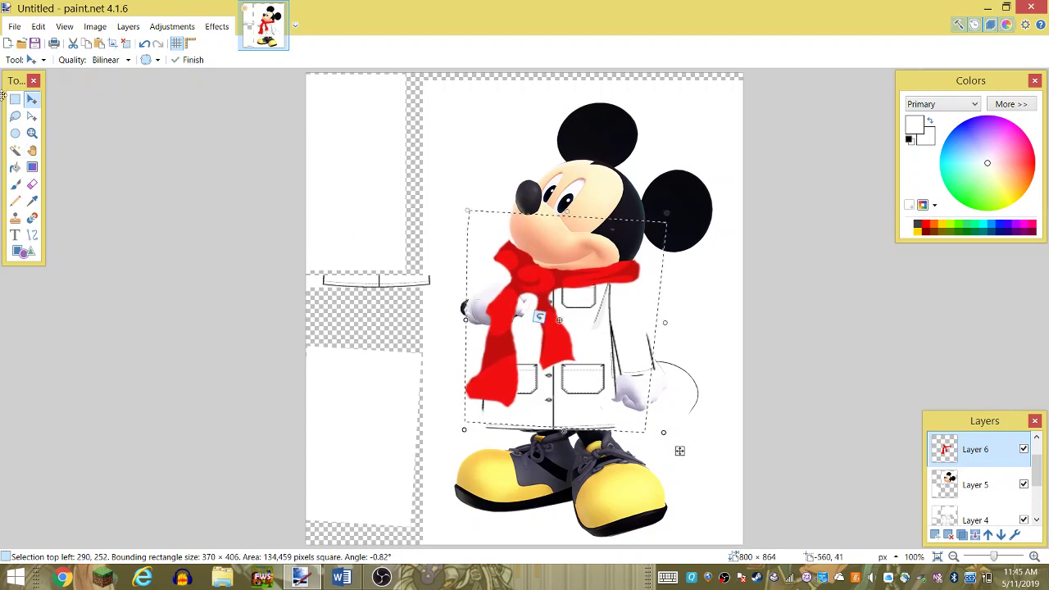
pyautogui.click(32, 184)
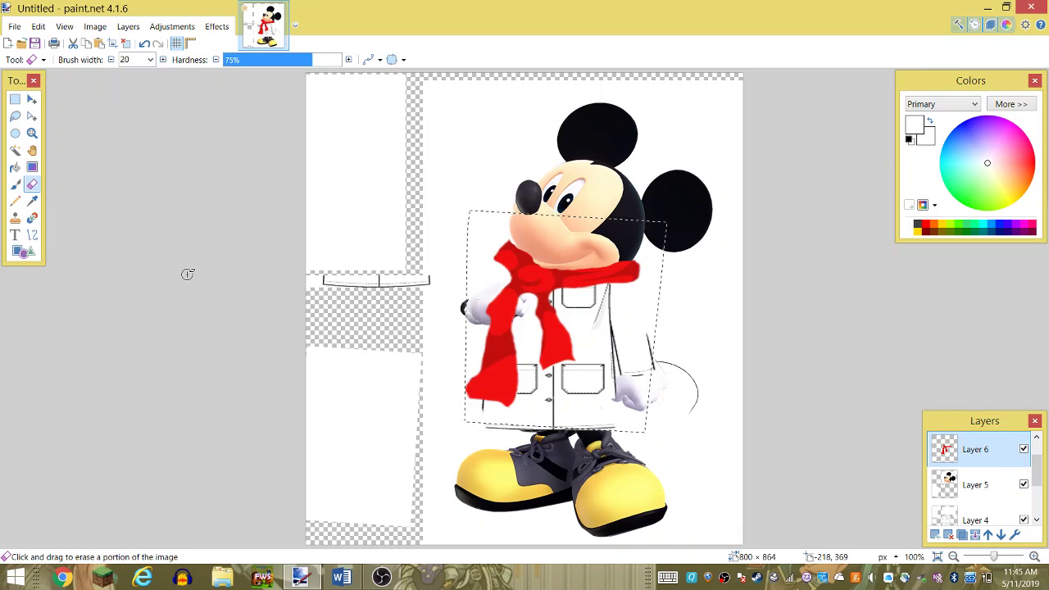
pyautogui.click(381, 578)
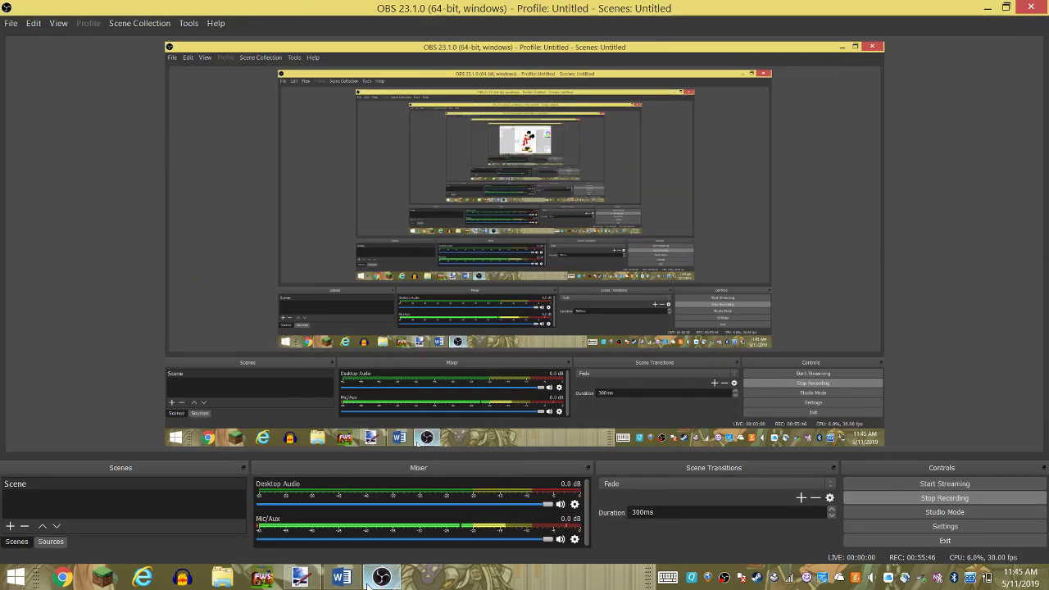